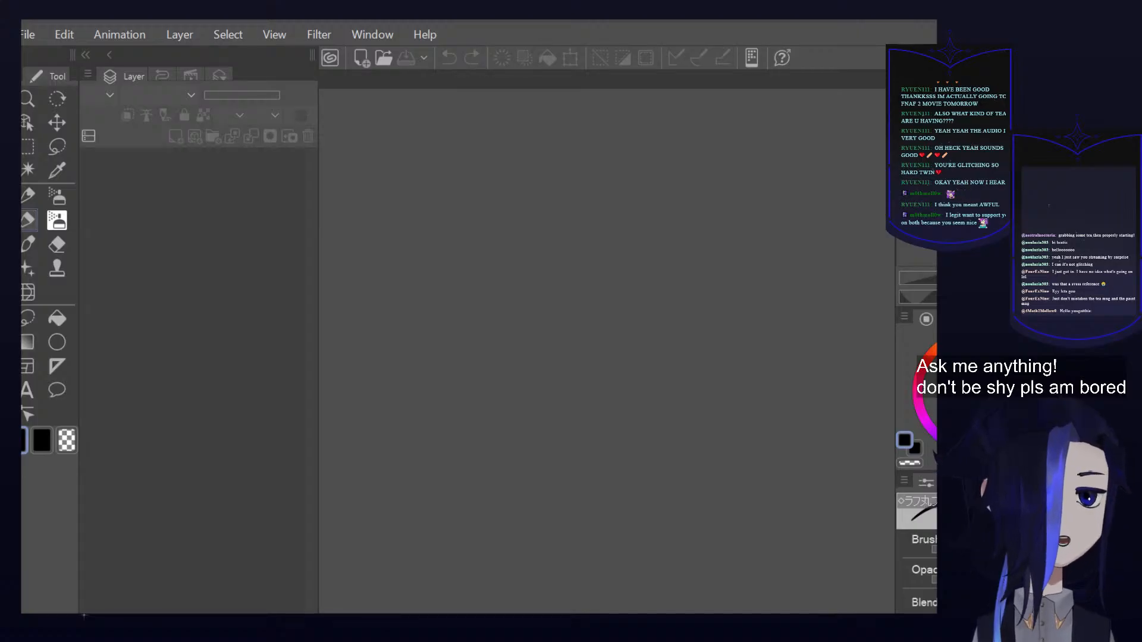
scroll(711, 121, "down", 2)
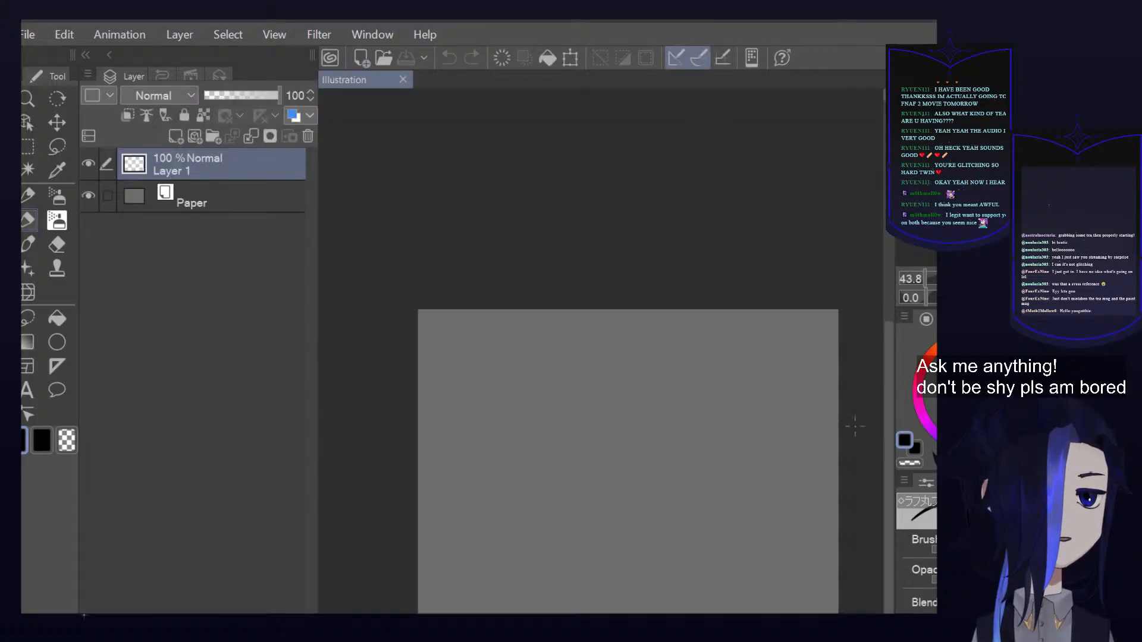
left_click_drag(889, 394, 888, 440)
scroll(547, 350, "up", 1)
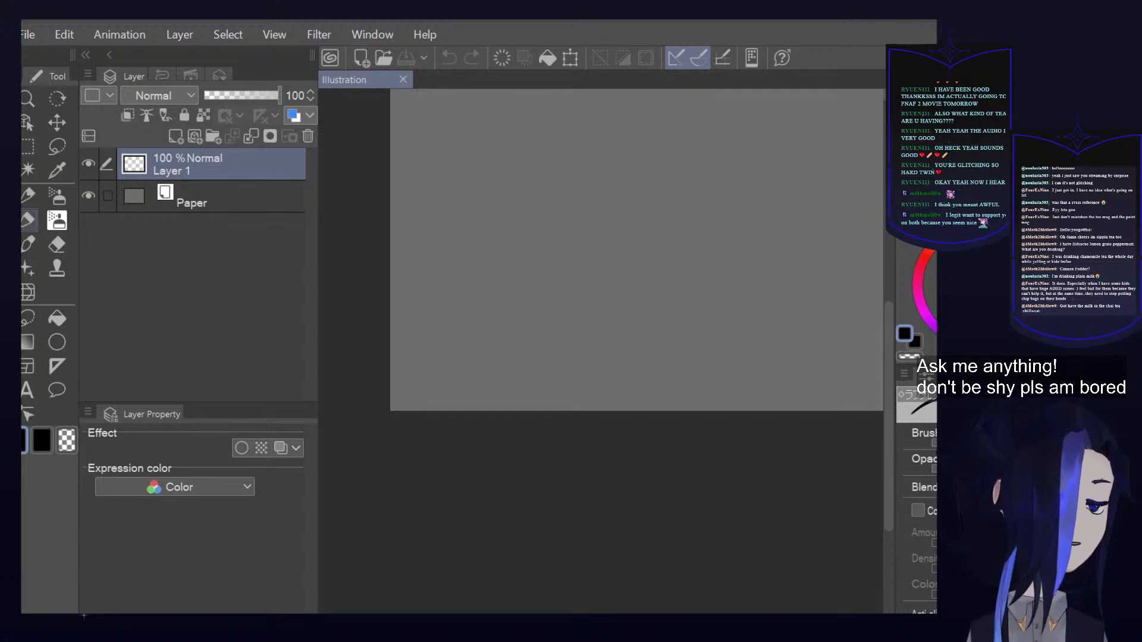
scroll(660, 261, "up", 1)
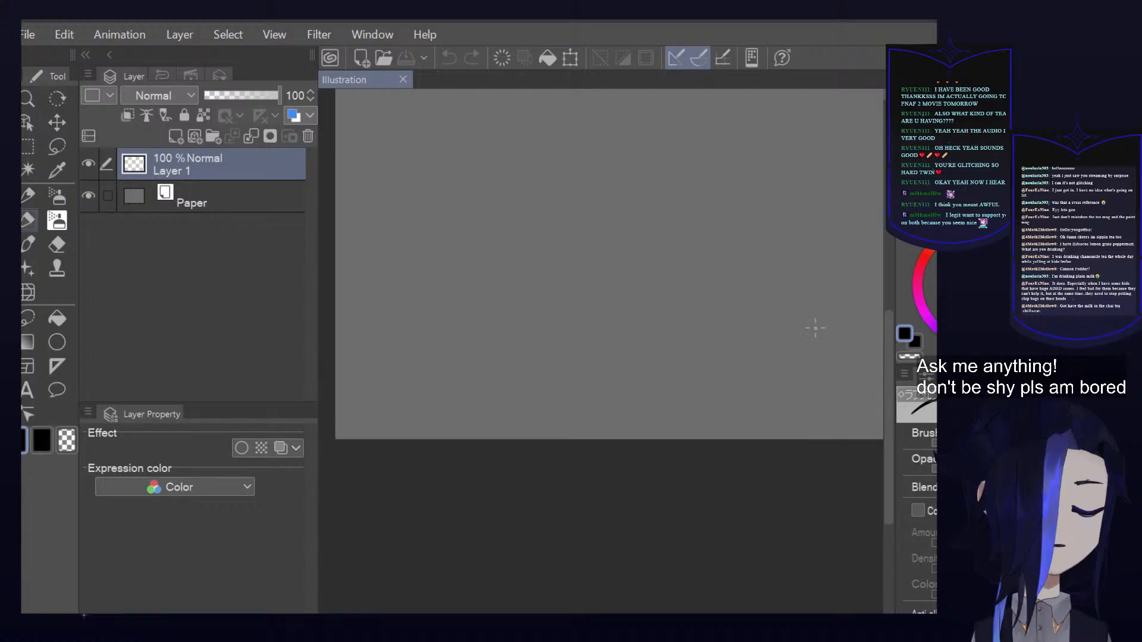
left_click_drag(887, 398, 895, 292)
left_click_drag(651, 350, 657, 300)
Paste the blue thermos bottle image onto its own layer, scale it down and move it up to the canvas's upper edge
key("ctrl+v")
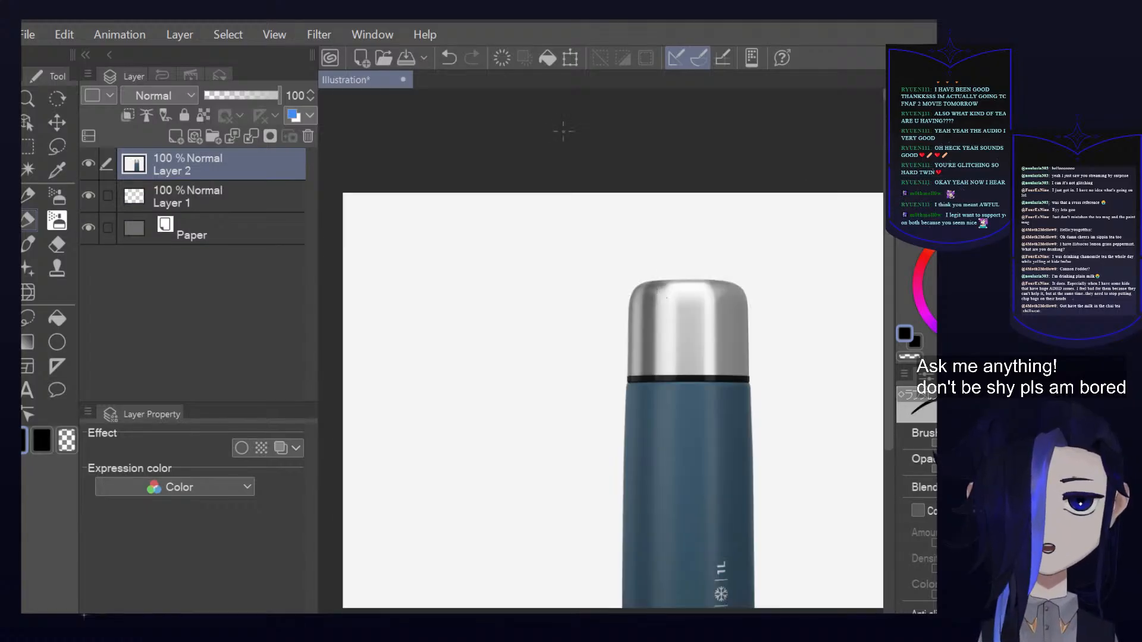
left_click(580, 55)
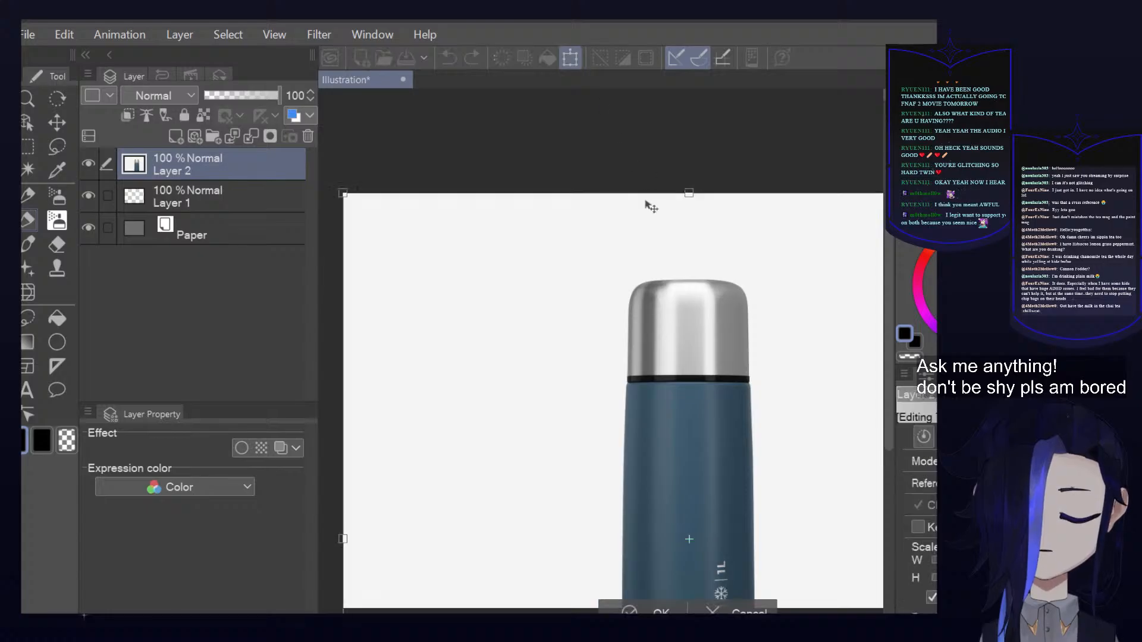
left_click_drag(683, 195, 714, 477)
left_click_drag(732, 519, 675, 272)
left_click_drag(697, 400, 687, 359)
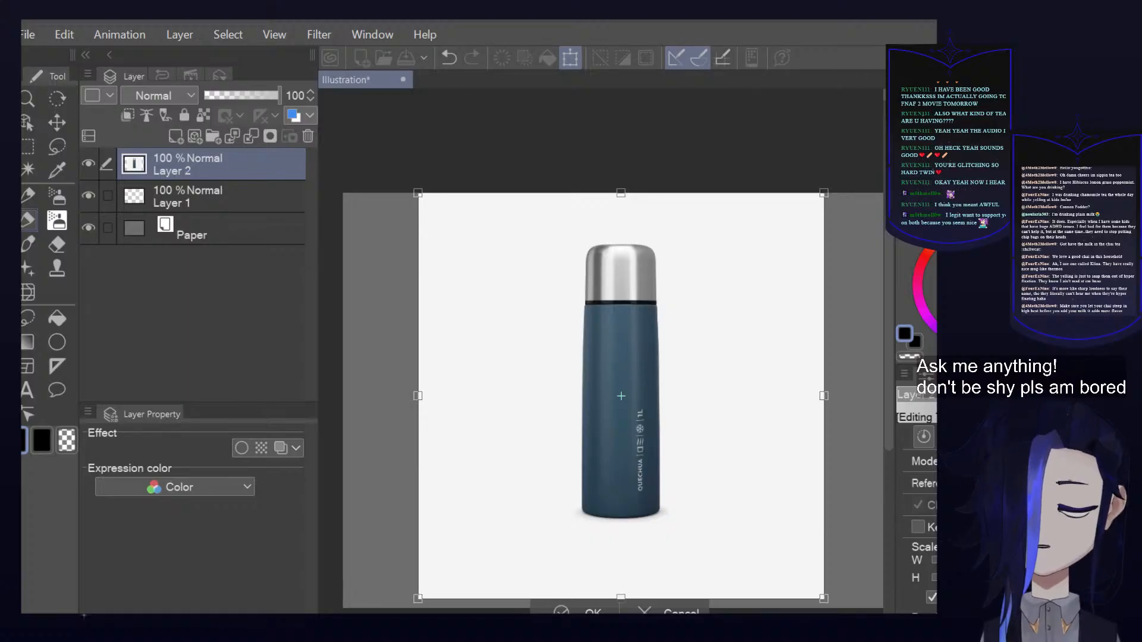
End the transform and delete the layer holding the pasted bottle image
key("Escape")
left_click(307, 138)
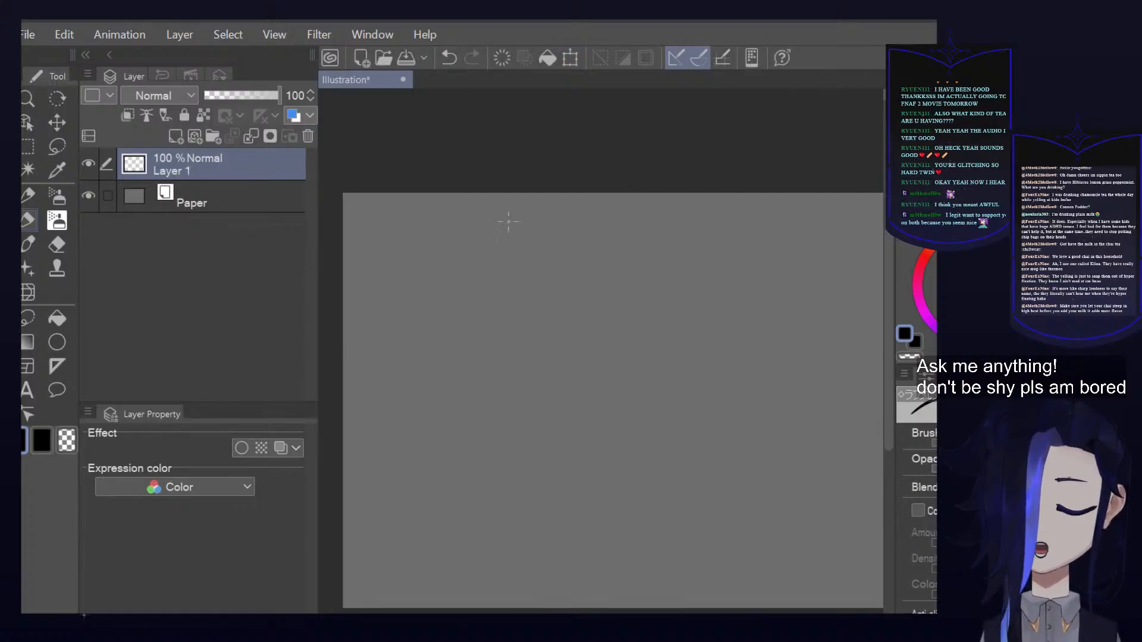
scroll(536, 261, "down", 2)
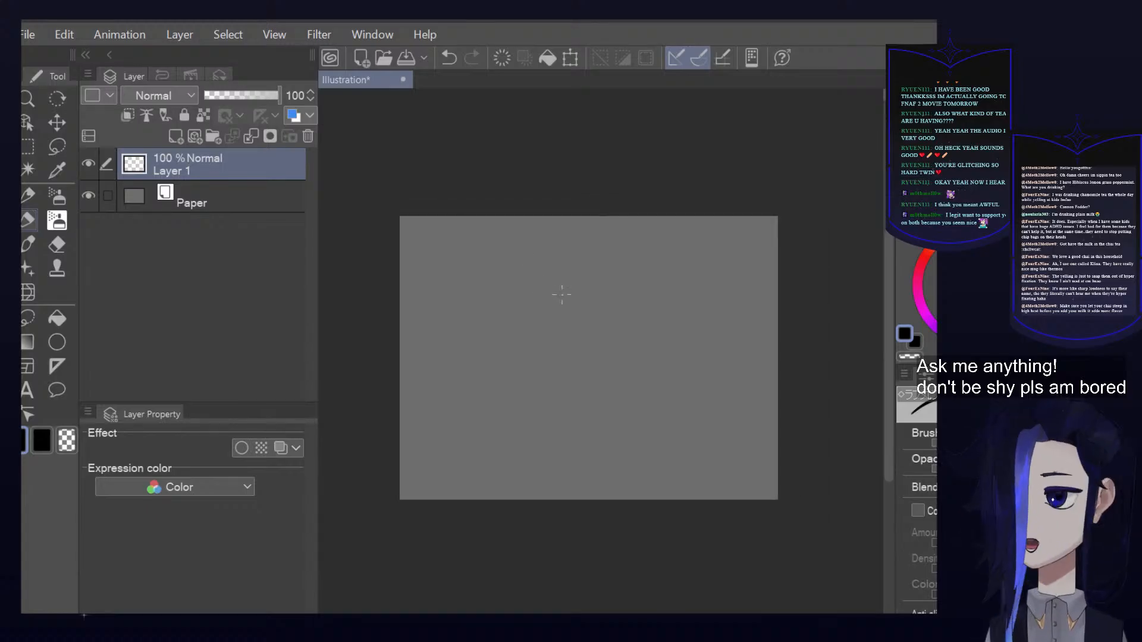
scroll(409, 305, "up", 2)
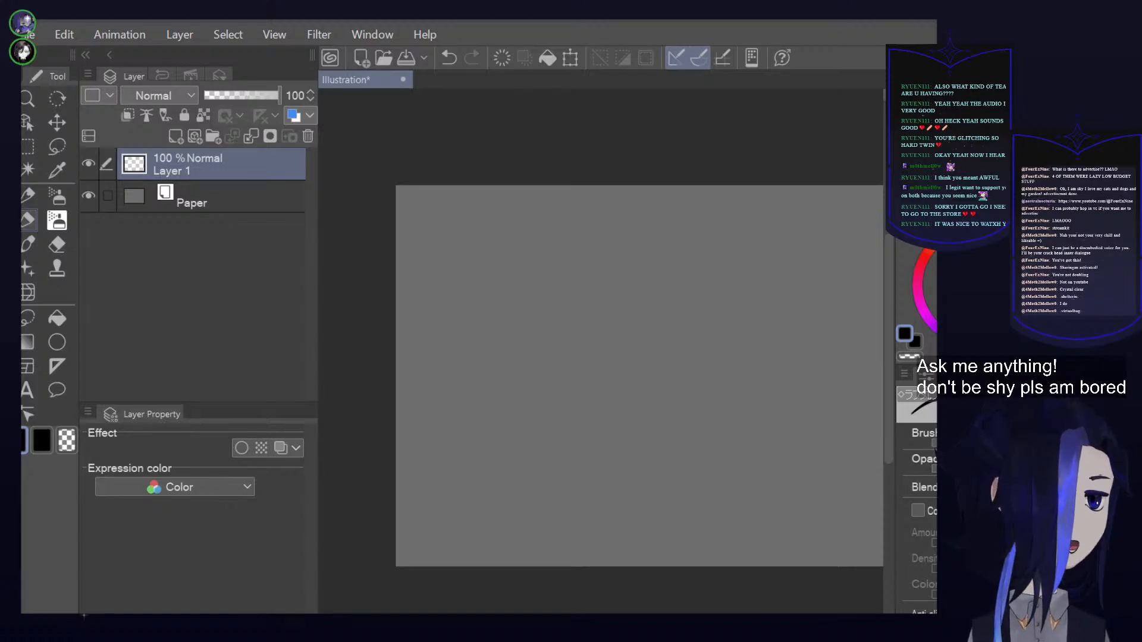
scroll(744, 327, "down", 2)
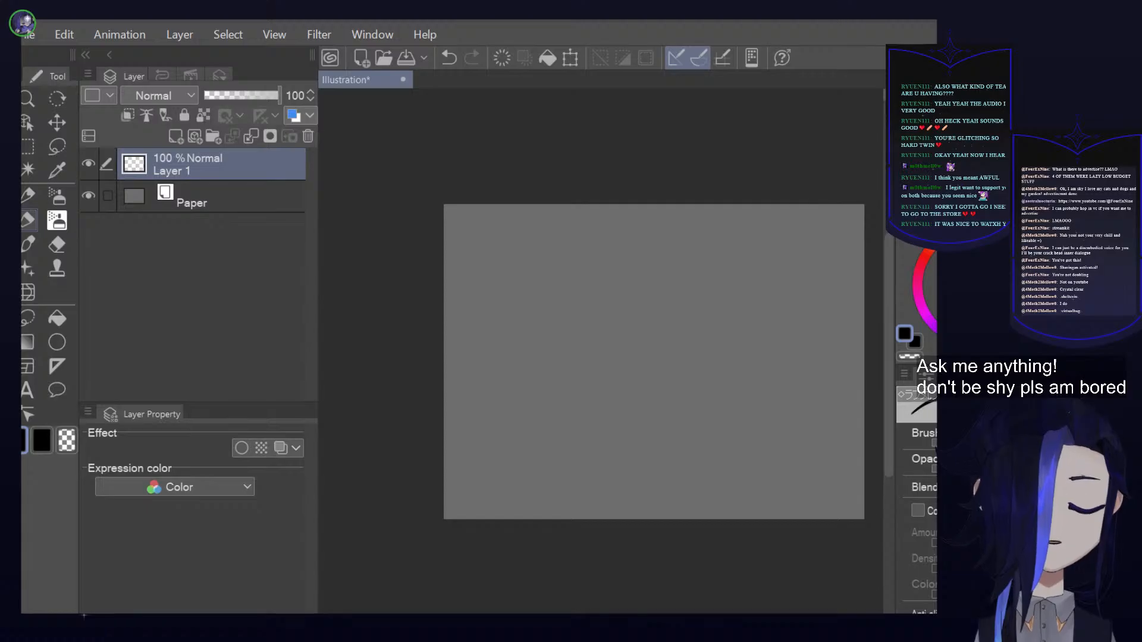
scroll(654, 362, "right", 3)
scroll(655, 361, "left", 2)
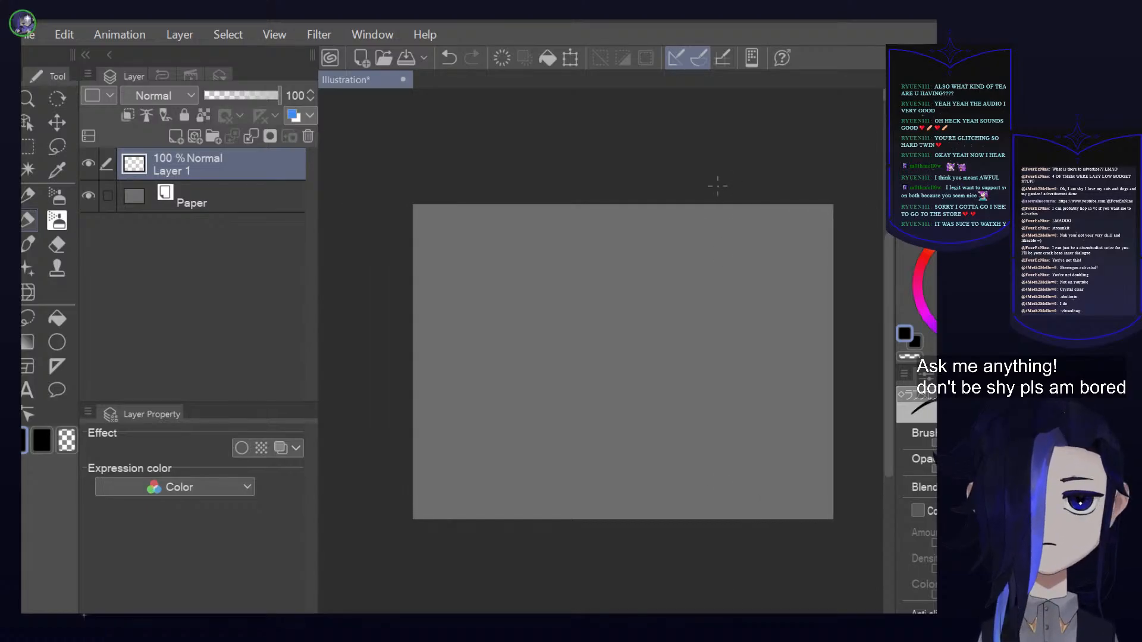
scroll(640, 286, "up", 2)
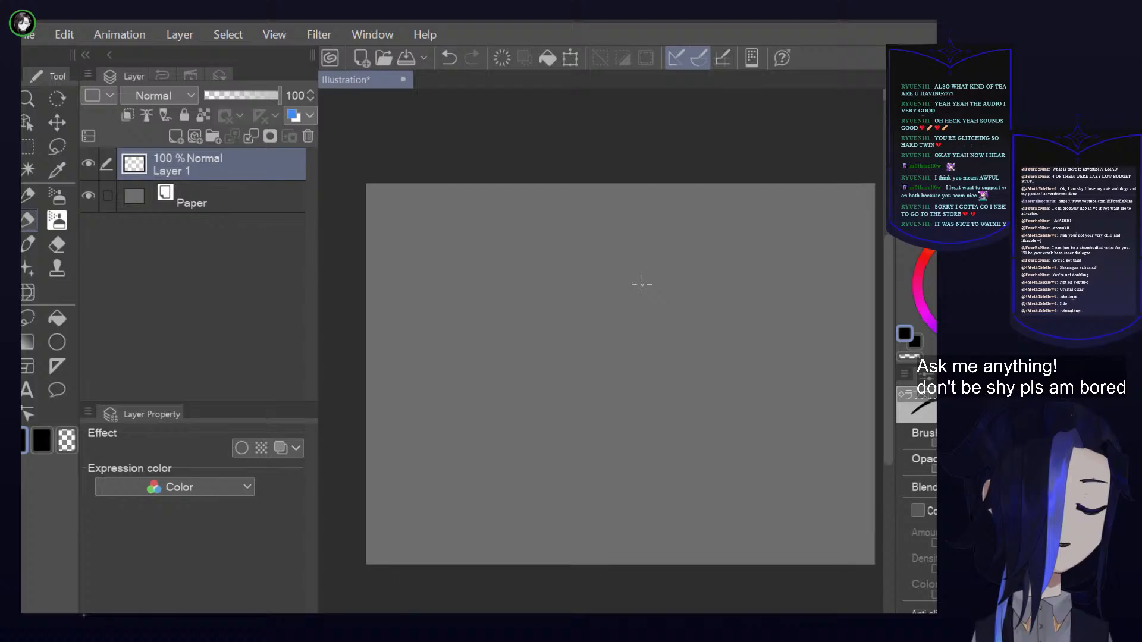
scroll(658, 498, "right", 2)
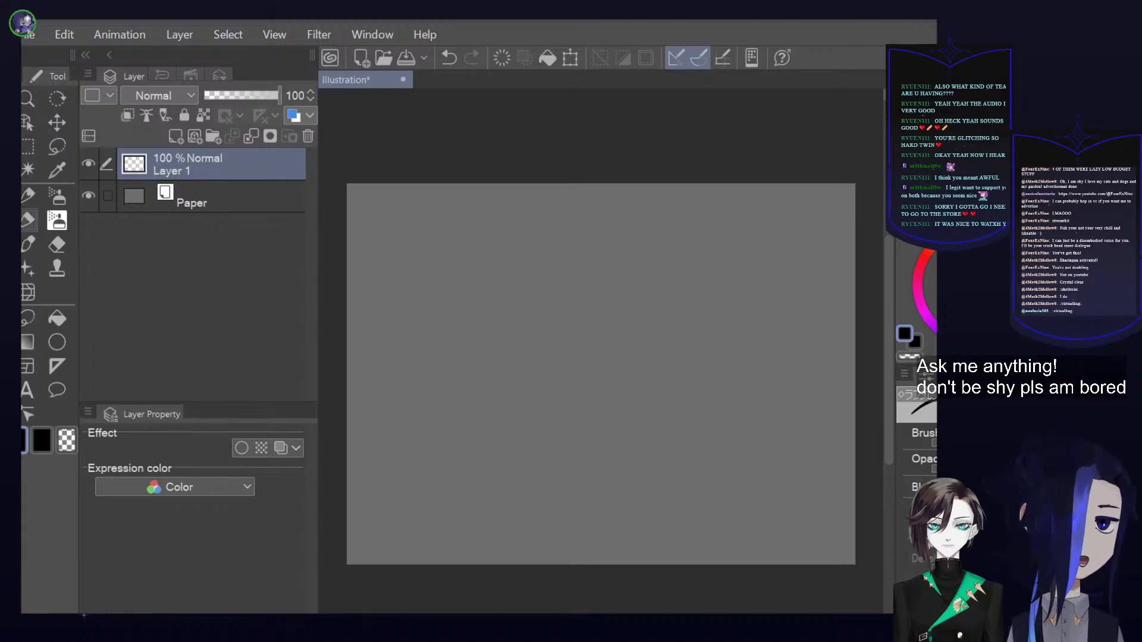
Handwrite "Ae" in black on Layer 1, with a short arc above it and a larger "A" below
left_click_drag(554, 281, 586, 278)
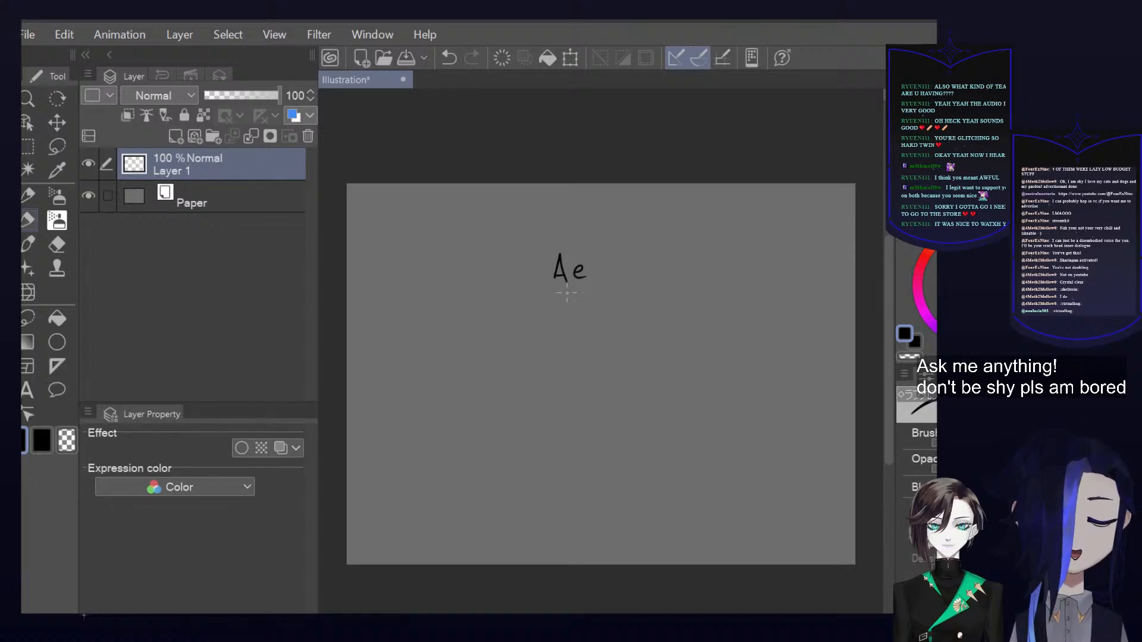
left_click_drag(572, 204, 599, 212)
left_click_drag(566, 302, 554, 337)
mouse_move(566, 302)
left_mouse_down()
mouse_move(575, 334)
mouse_move(576, 324)
left_mouse_up()
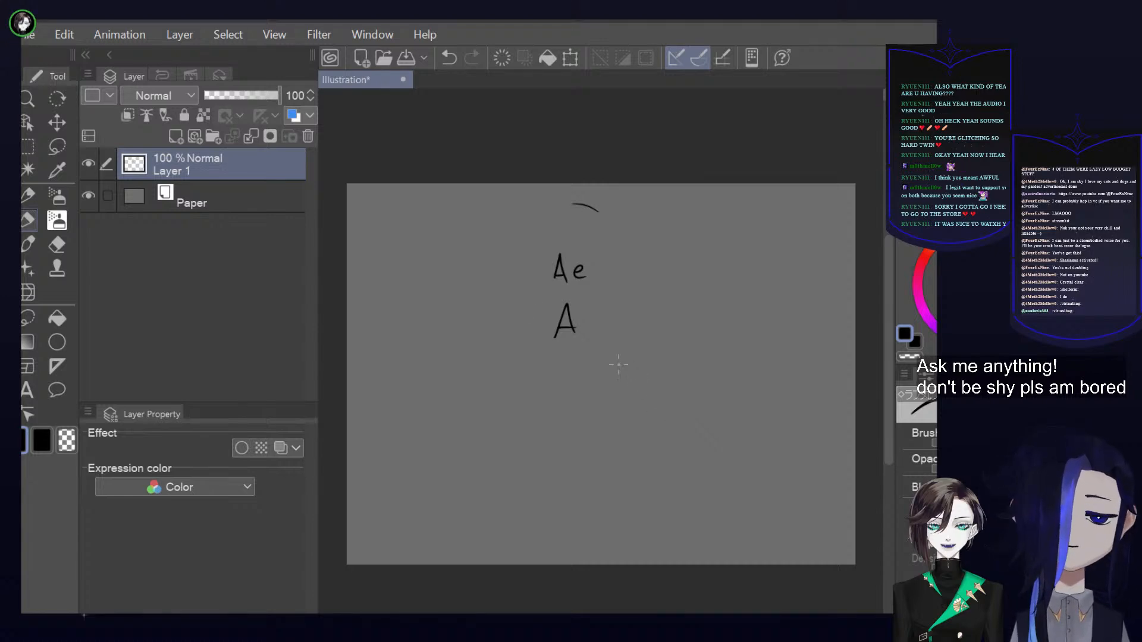
Delete the layer with the handwritten letters and add a new empty raster layer above Paper
left_click(308, 136)
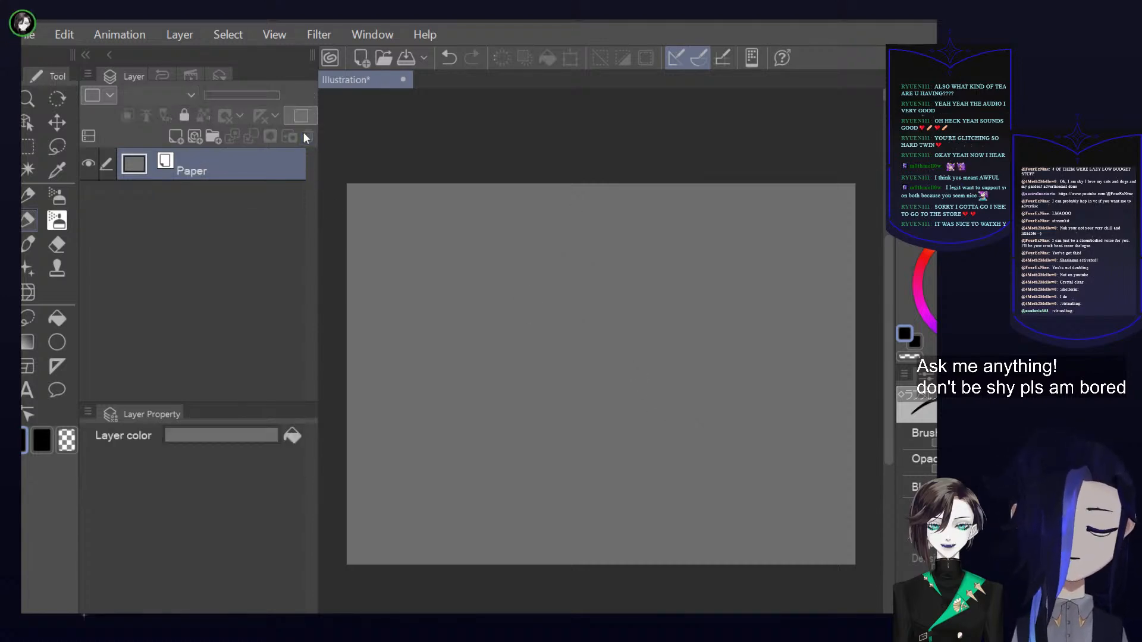
left_click(176, 137)
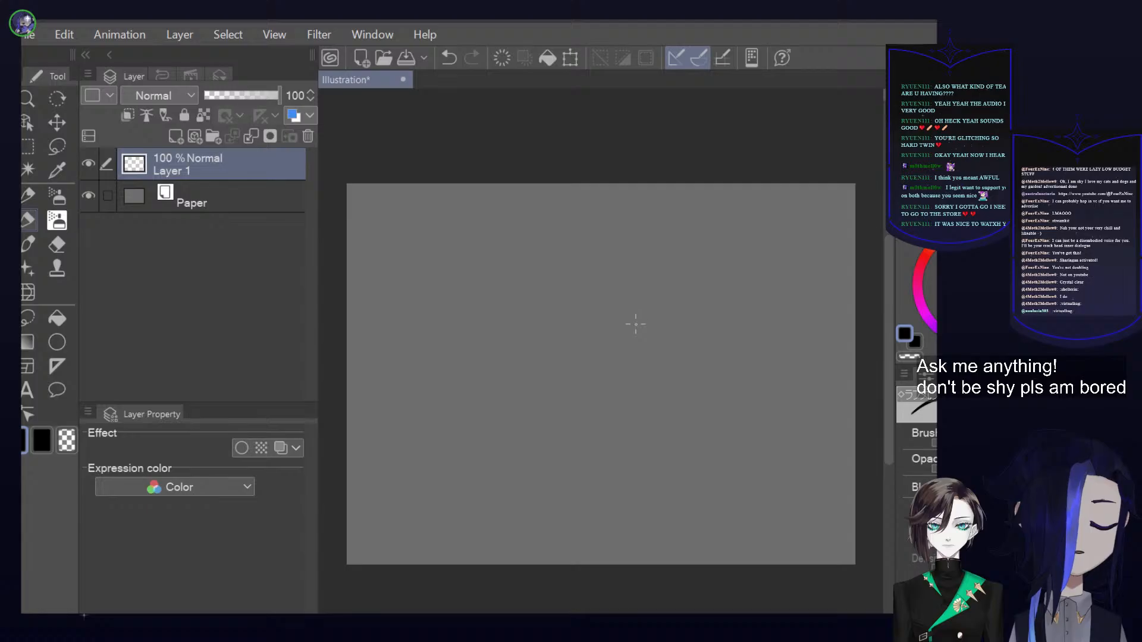
Try sketching a small angular outline in black on Layer 1, and undo its strokes
mouse_move(595, 259)
left_mouse_down()
mouse_move(601, 292)
mouse_move(622, 309)
mouse_move(672, 297)
left_mouse_up()
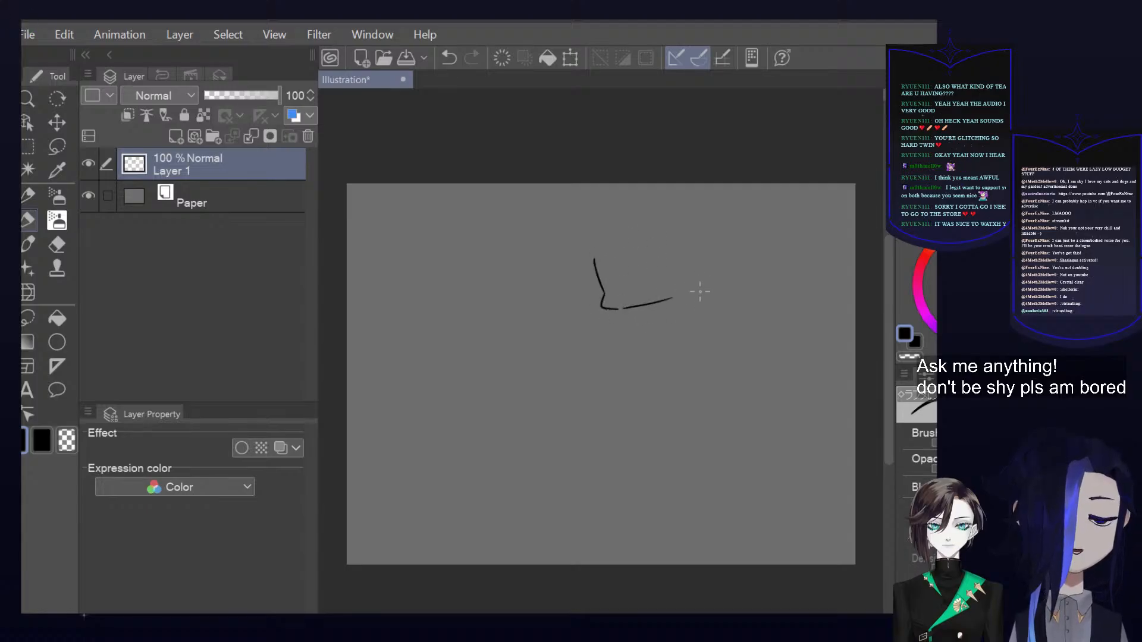
left_click_drag(673, 250, 688, 248)
scroll(704, 242, "up", 2)
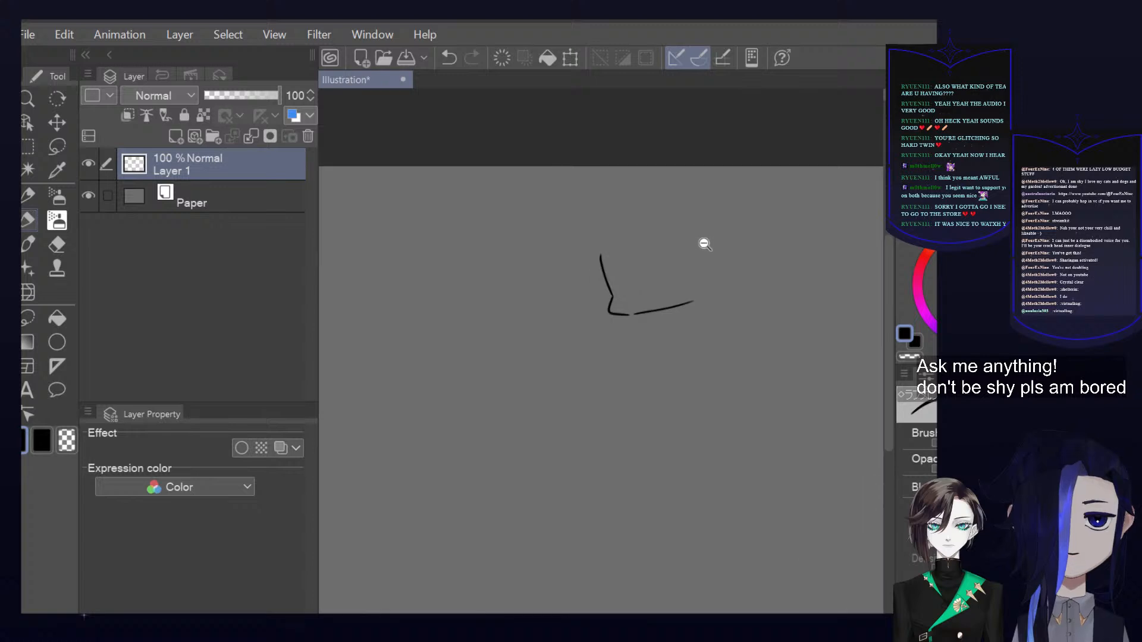
key("ctrl+z")
key("ctrl+z")
key("ctrl+z")
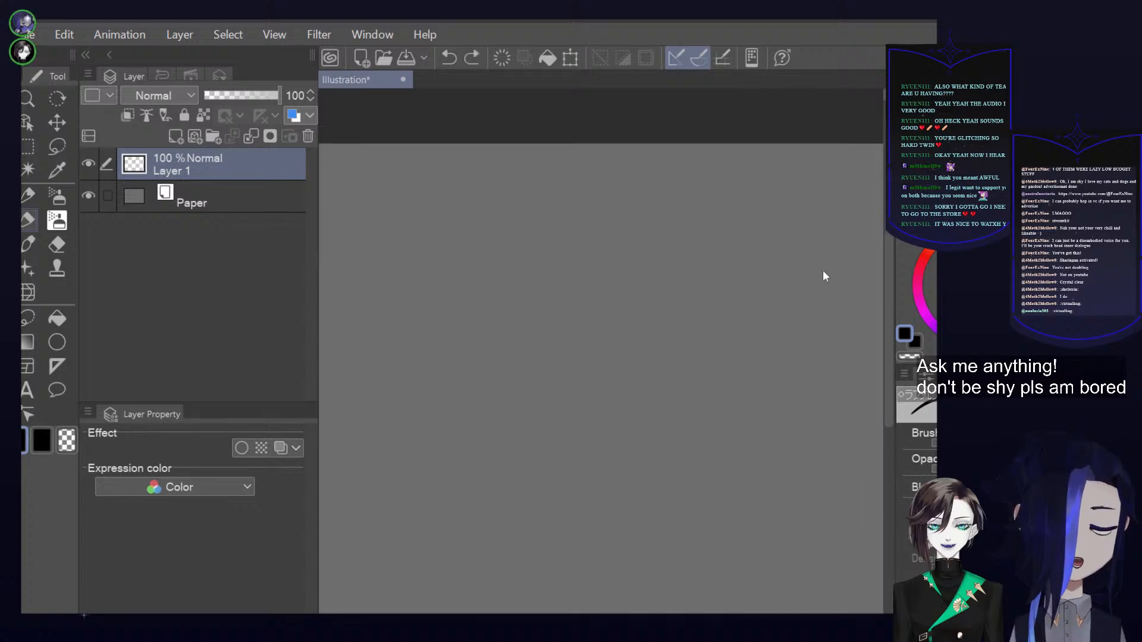
Handwrite "About" in black near the canvas's upper edge and "Donations" beneath it
scroll(736, 375, "up", 1)
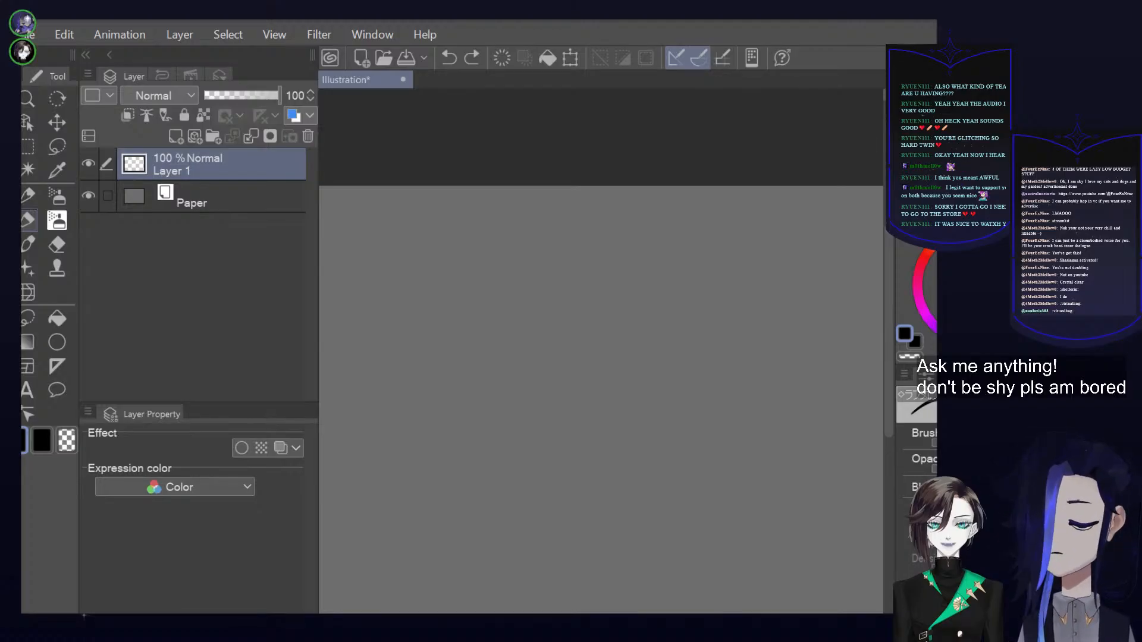
mouse_move(722, 243)
left_mouse_down()
mouse_move(741, 229)
mouse_move(822, 226)
left_mouse_up()
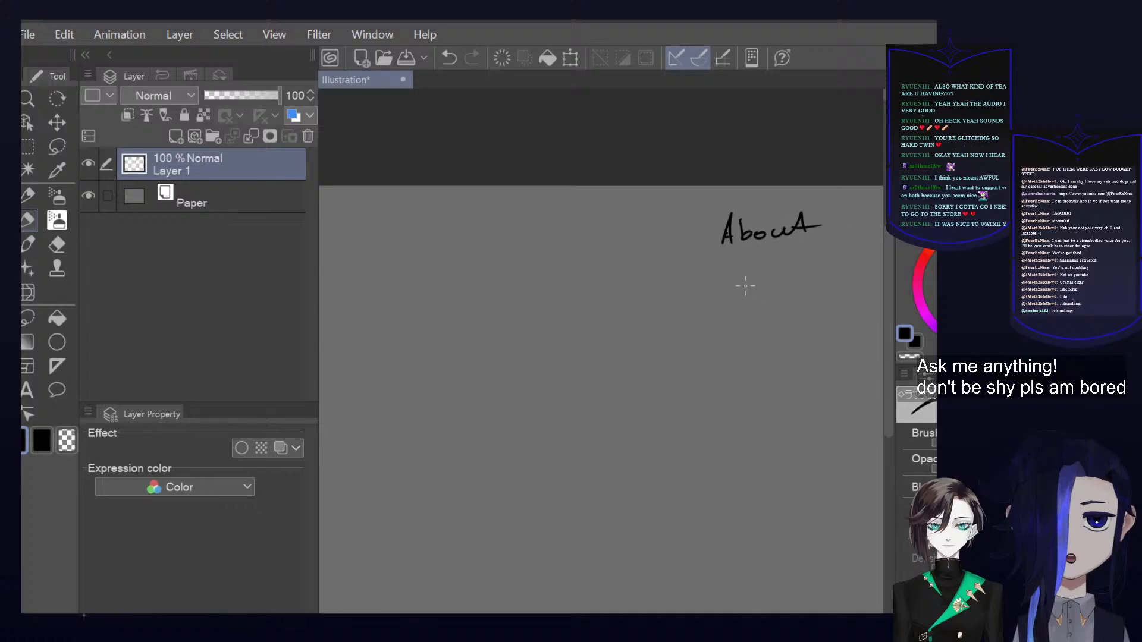
mouse_move(709, 279)
left_mouse_down()
mouse_move(755, 296)
mouse_move(819, 289)
mouse_move(816, 280)
mouse_move(852, 291)
left_mouse_up()
left_click_drag(862, 279, 856, 291)
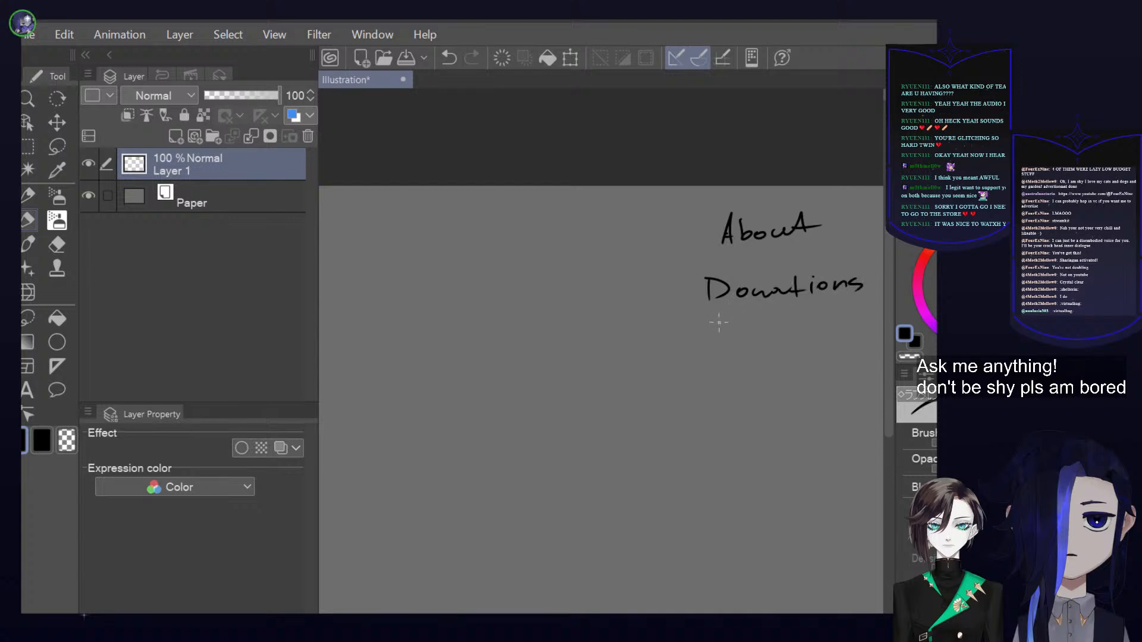
Handwrite "Topics" in black below "Donations"
left_click_drag(694, 324, 715, 323)
mouse_move(706, 327)
left_mouse_down()
mouse_move(708, 346)
mouse_move(720, 336)
left_mouse_up()
mouse_move(728, 333)
left_mouse_down()
mouse_move(730, 351)
mouse_move(735, 342)
left_mouse_up()
mouse_move(747, 333)
left_mouse_down()
mouse_move(747, 343)
mouse_move(765, 336)
left_mouse_up()
left_click_drag(784, 324, 773, 344)
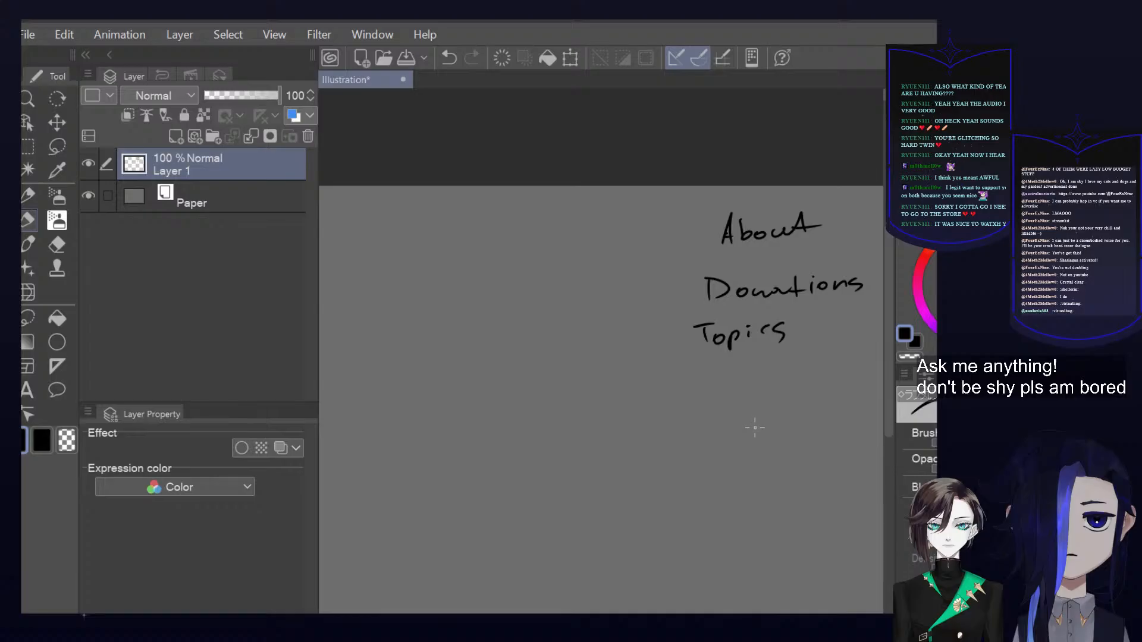
Handwrite "Rules" in black below "Topics", ending with a dot
mouse_move(722, 383)
left_mouse_down()
mouse_move(724, 412)
mouse_move(738, 410)
left_mouse_up()
mouse_move(747, 393)
left_mouse_down()
mouse_move(757, 409)
mouse_move(787, 404)
left_mouse_up()
left_click_drag(796, 385, 792, 400)
left_click(809, 398)
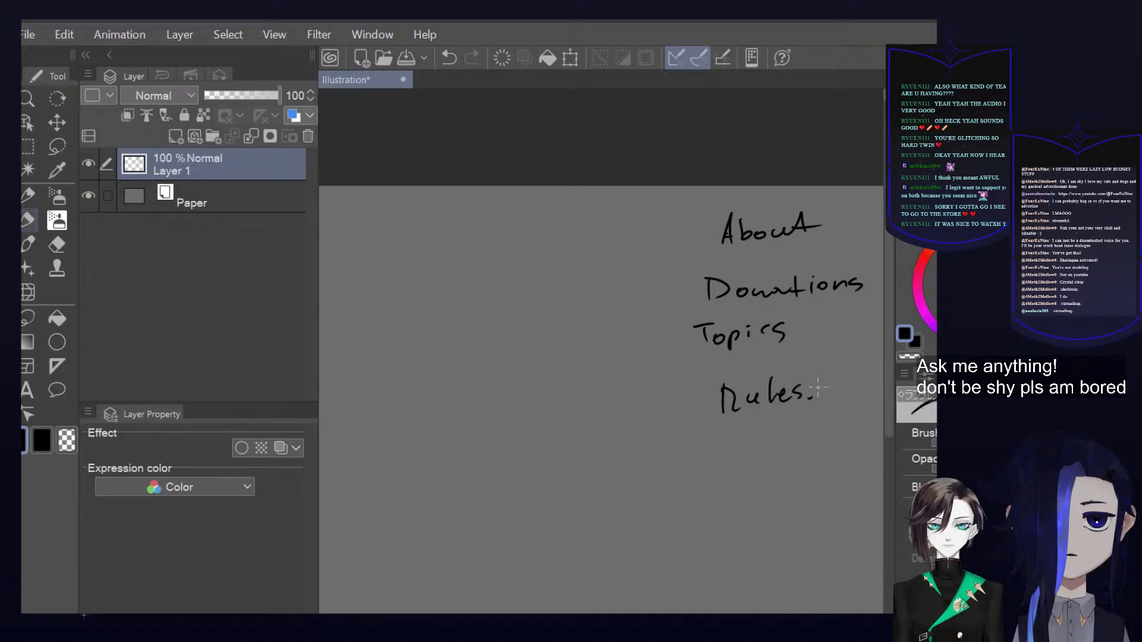
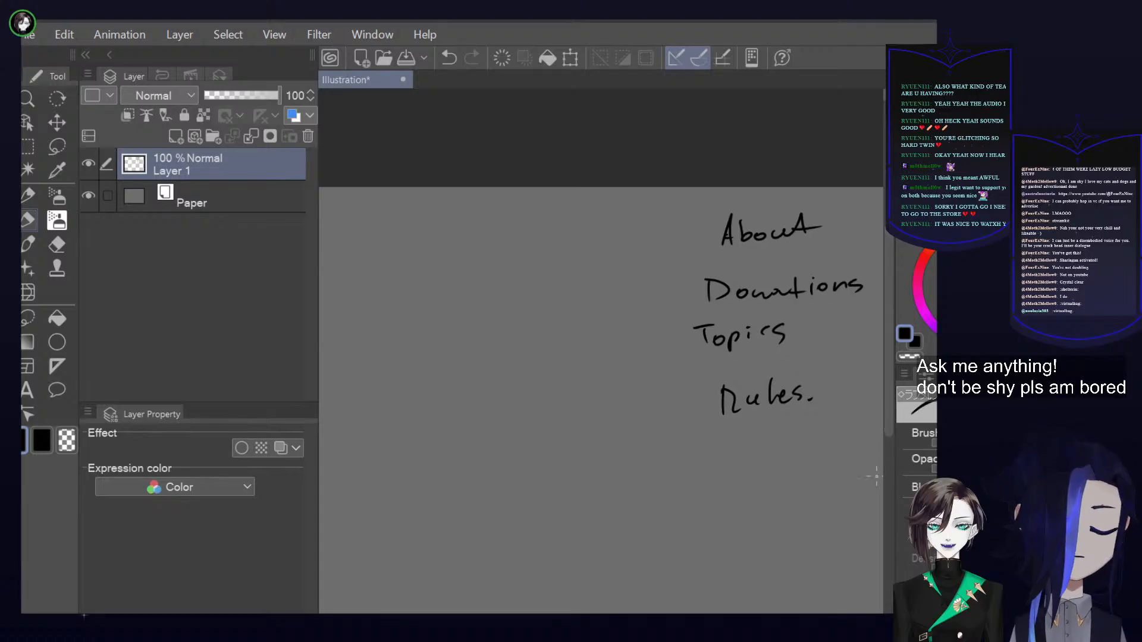
Try a short black dash in front of "Rules" and undo it
left_click_drag(821, 605, 974, 604)
mouse_move(785, 437)
left_mouse_down()
mouse_move(751, 439)
mouse_move(814, 409)
left_mouse_up()
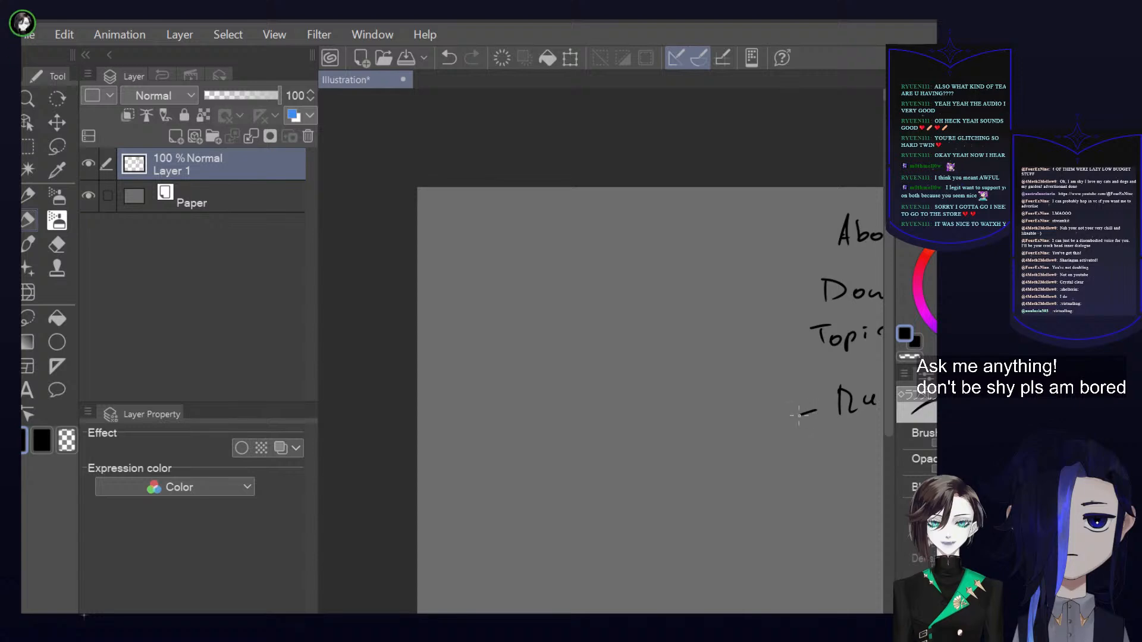
key("ctrl+z")
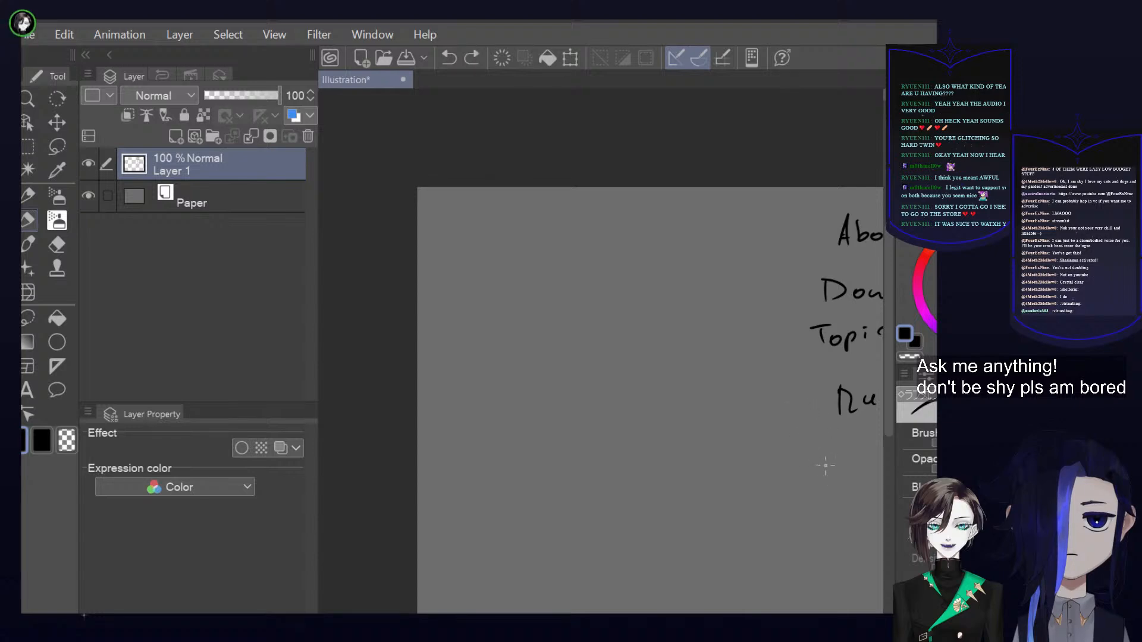
Add a new empty raster layer above Layer 1
scroll(821, 447, "down", 5)
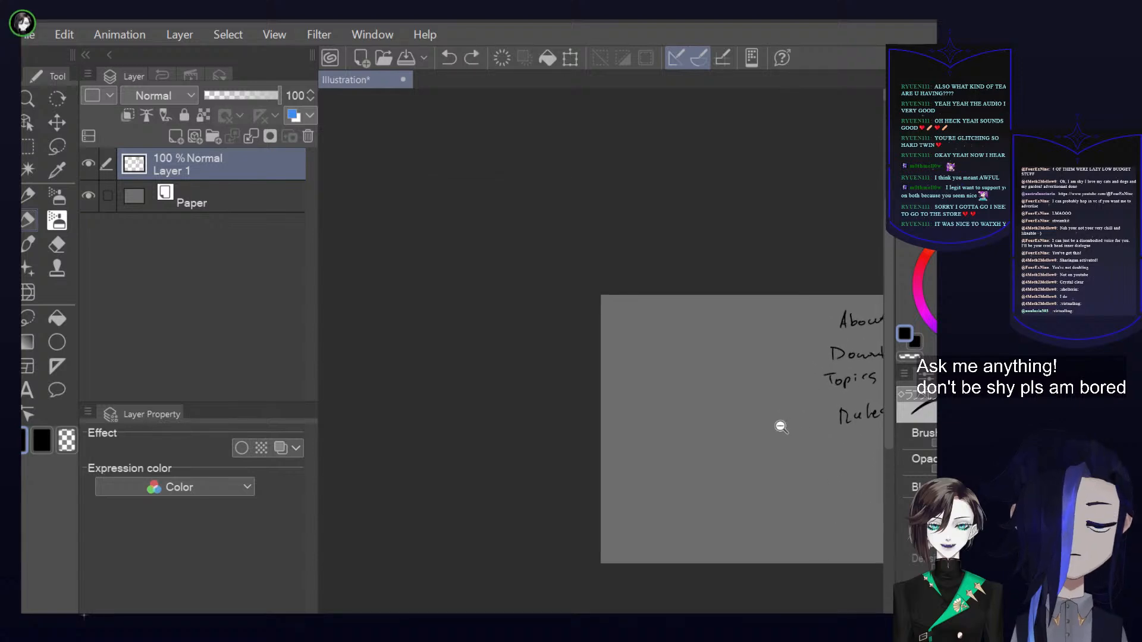
scroll(767, 422, "up", 4)
mouse_move(806, 415)
left_mouse_down()
mouse_move(729, 420)
mouse_move(709, 390)
left_mouse_up()
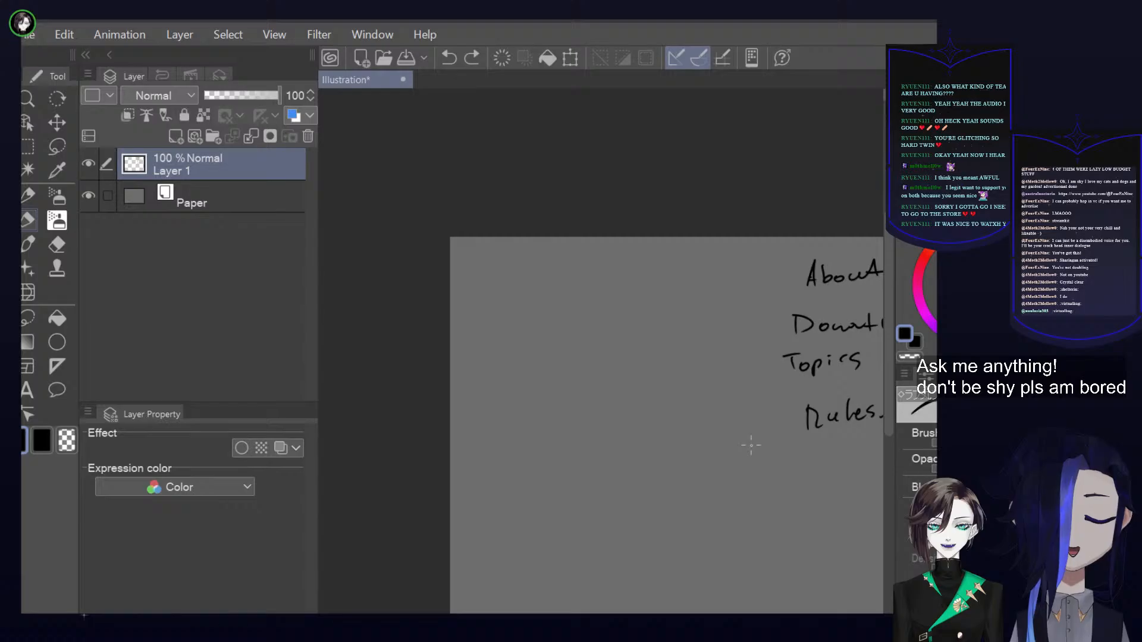
key("ctrl+shift+n")
left_click_drag(760, 429, 674, 360)
left_click_drag(769, 332, 747, 367)
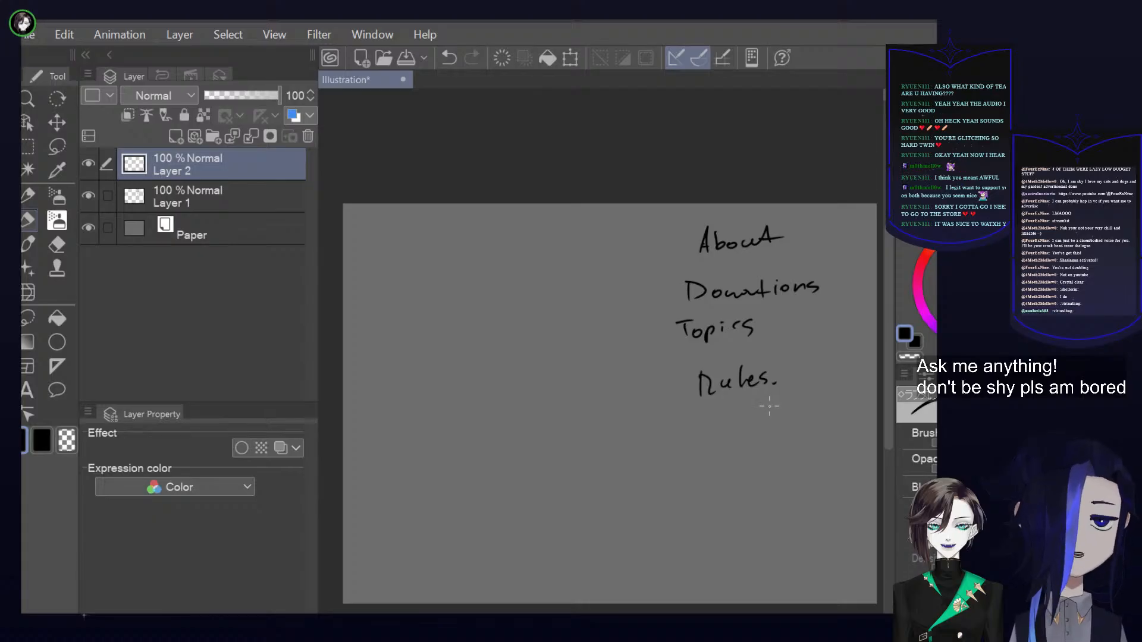
left_click_drag(759, 408, 790, 387)
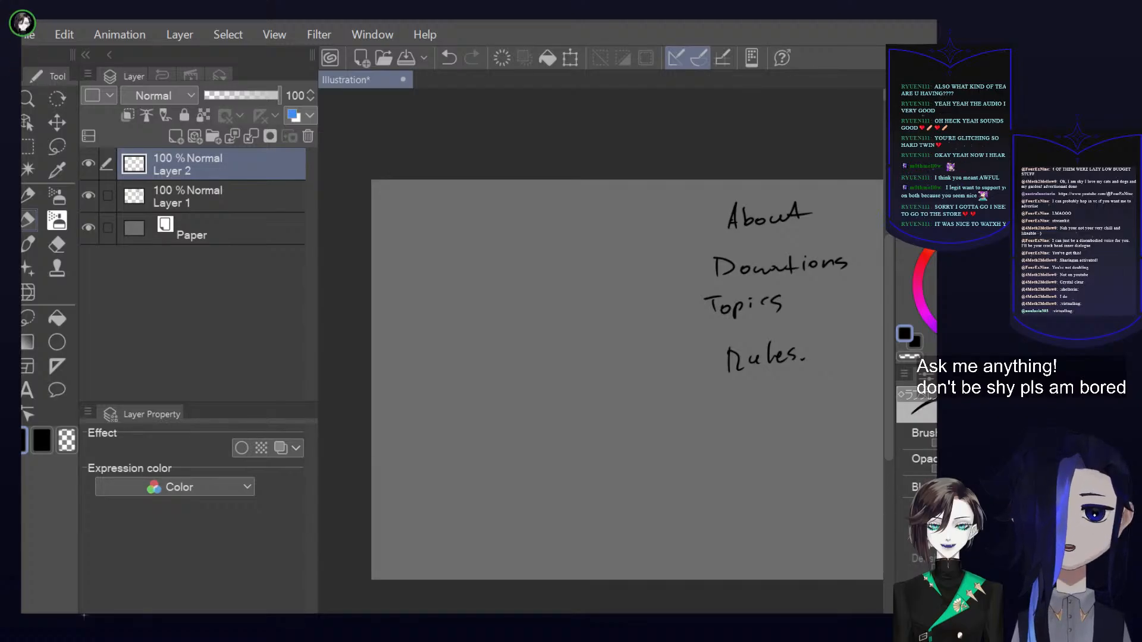
Handwrite "ILLY" in black on Layer 2 and erase it with the transparent colour
mouse_move(500, 378)
left_mouse_down()
mouse_move(510, 402)
mouse_move(528, 403)
left_mouse_up()
left_click_drag(526, 376, 541, 403)
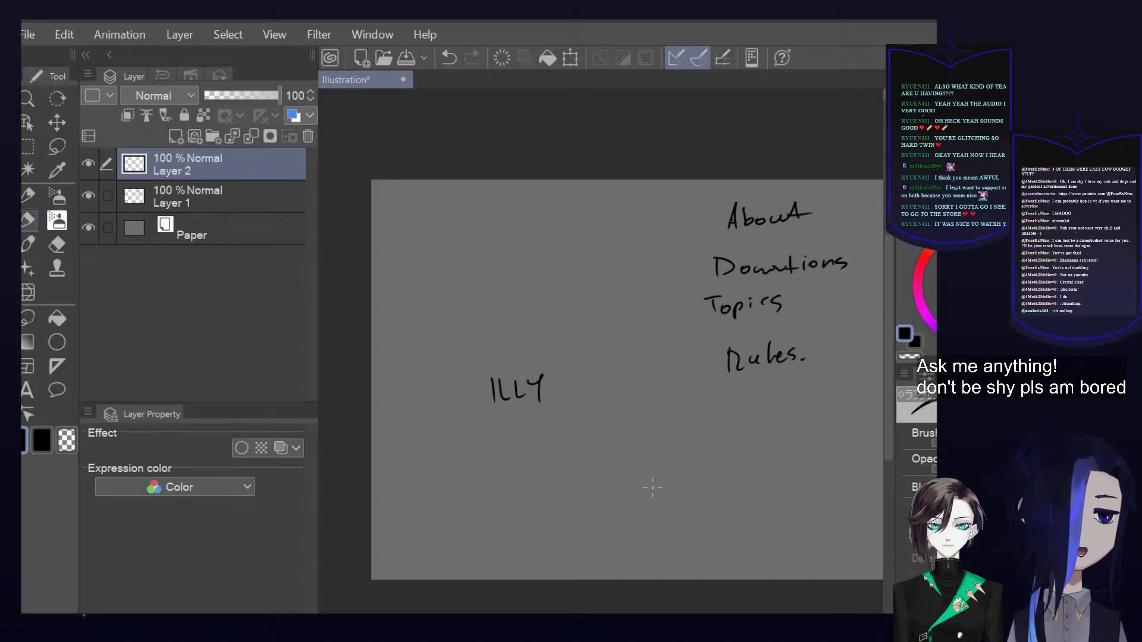
left_click(911, 356)
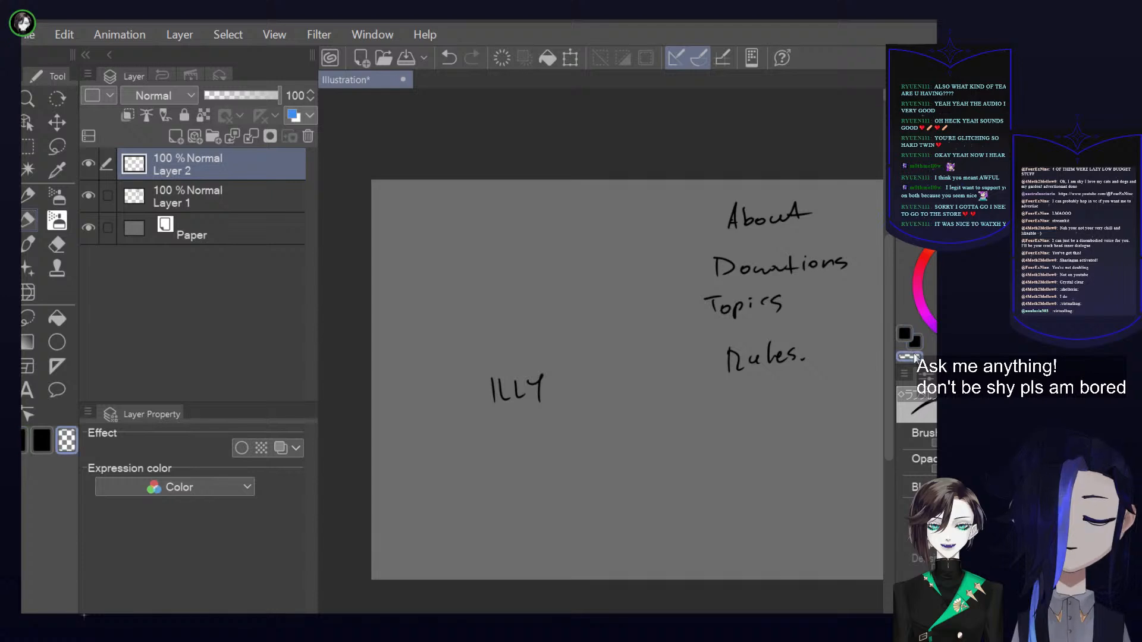
mouse_move(534, 377)
left_mouse_down()
mouse_move(518, 419)
mouse_move(561, 402)
left_mouse_up()
key("c")
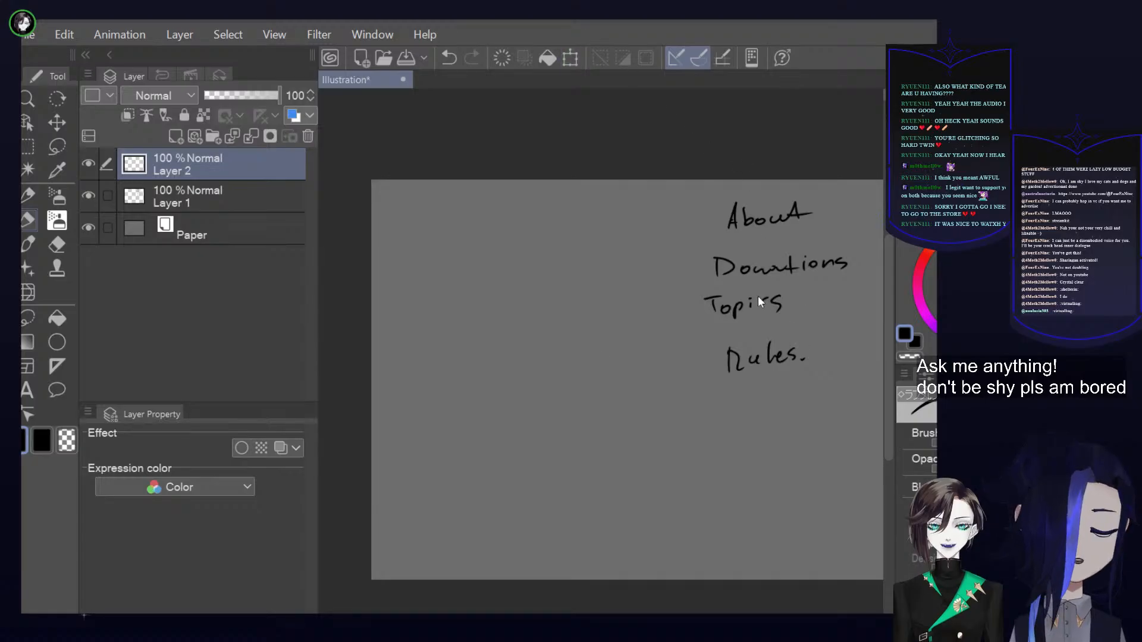
Move the handwritten list on Layer 1 across to the canvas's left edge
left_click(270, 202)
left_click(571, 59)
left_click_drag(804, 329, 480, 325)
left_click(405, 396)
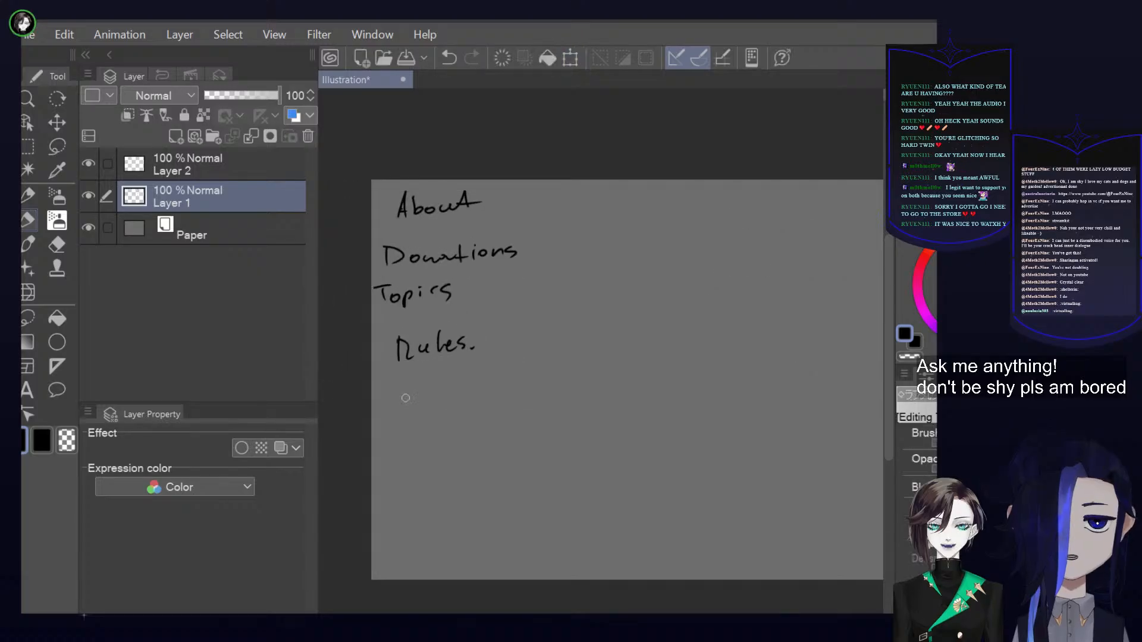
Erase "About" on Layer 1 and rewrite it in black above "Donations", undoing the stray test strokes
key("c")
mouse_move(413, 191)
left_mouse_down()
mouse_move(402, 224)
mouse_move(442, 195)
mouse_move(473, 202)
left_mouse_up()
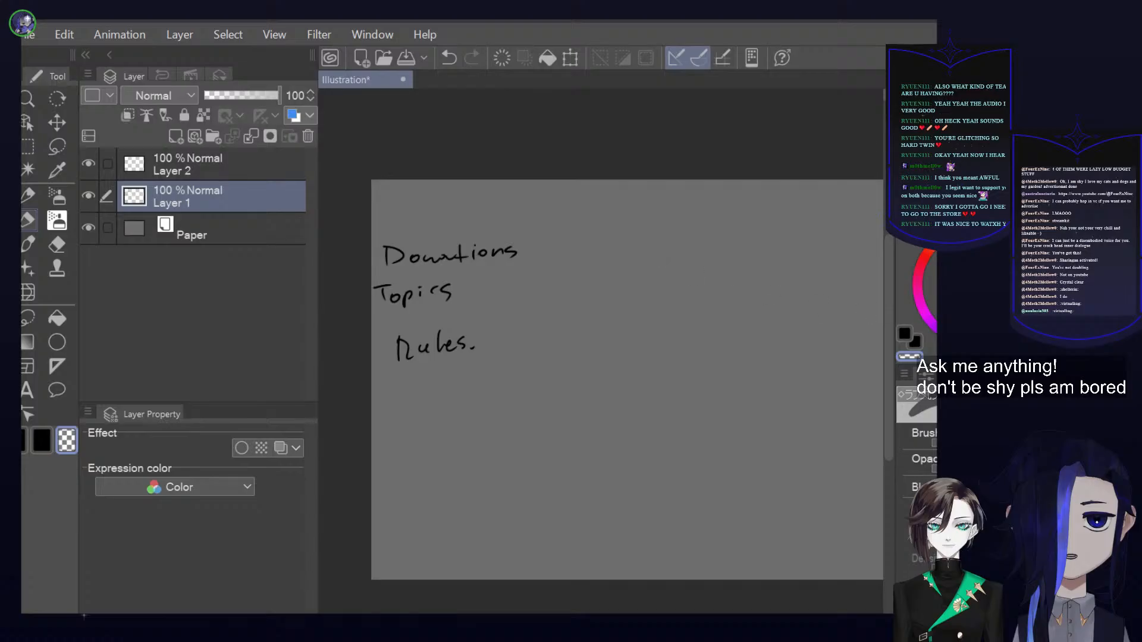
key("c")
left_click_drag(515, 277, 623, 372)
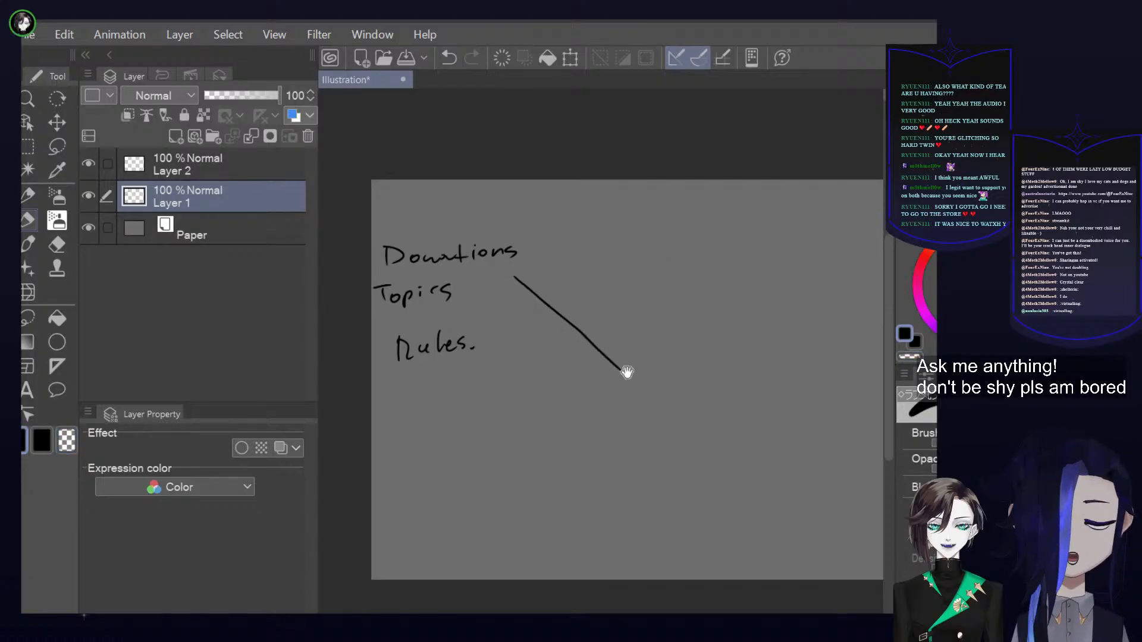
key("ctrl+z")
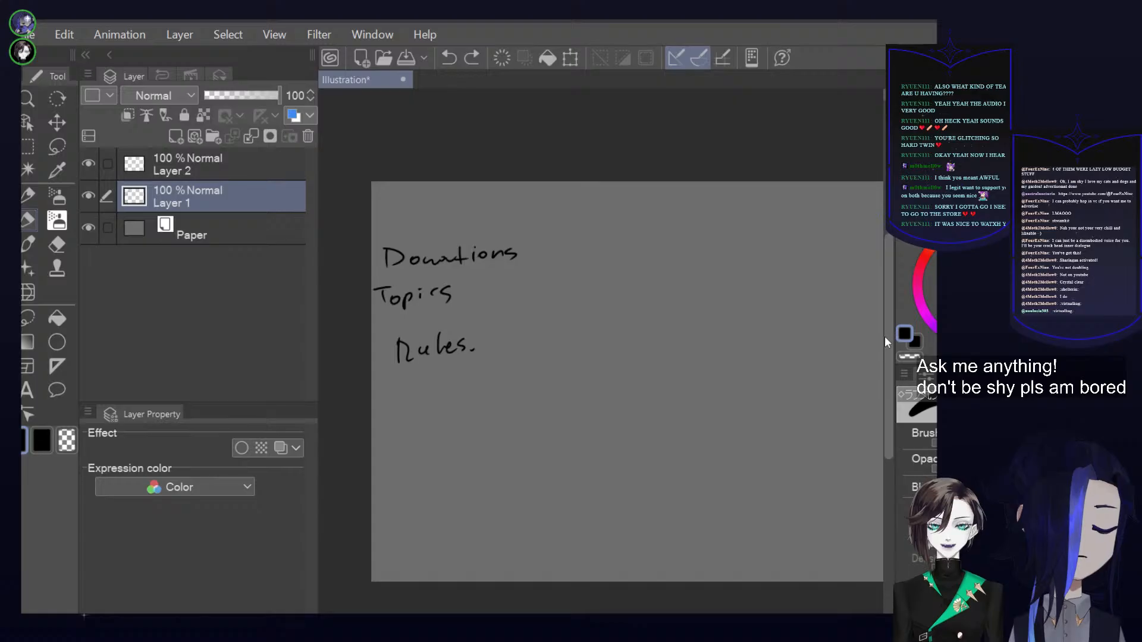
scroll(884, 336, "up", 1)
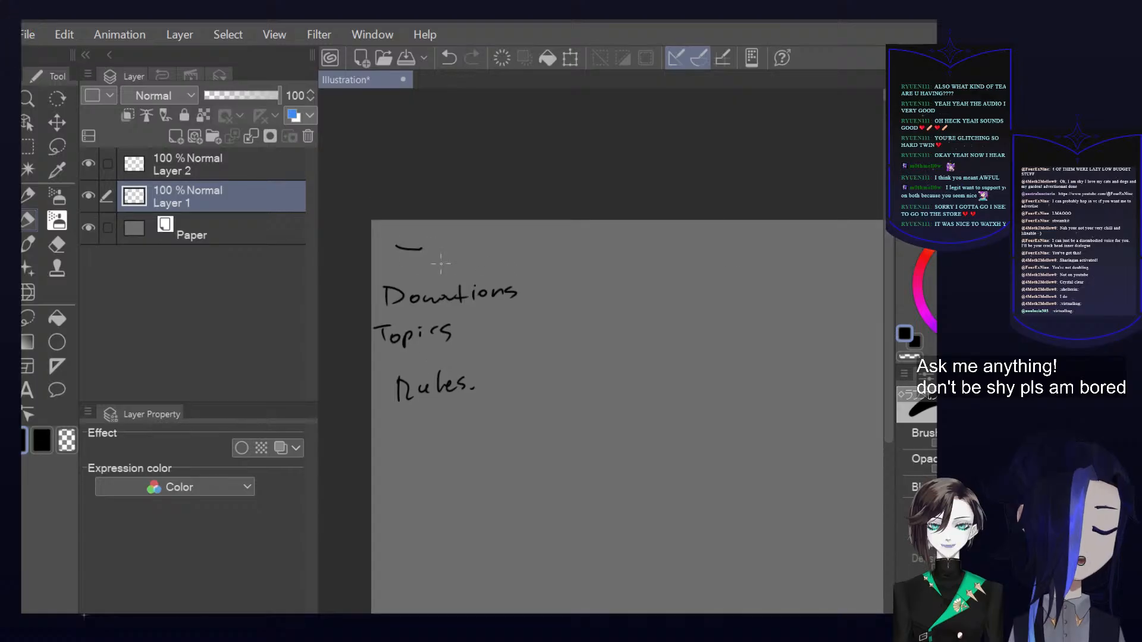
key("ctrl+z")
scroll(420, 265, "up", 3)
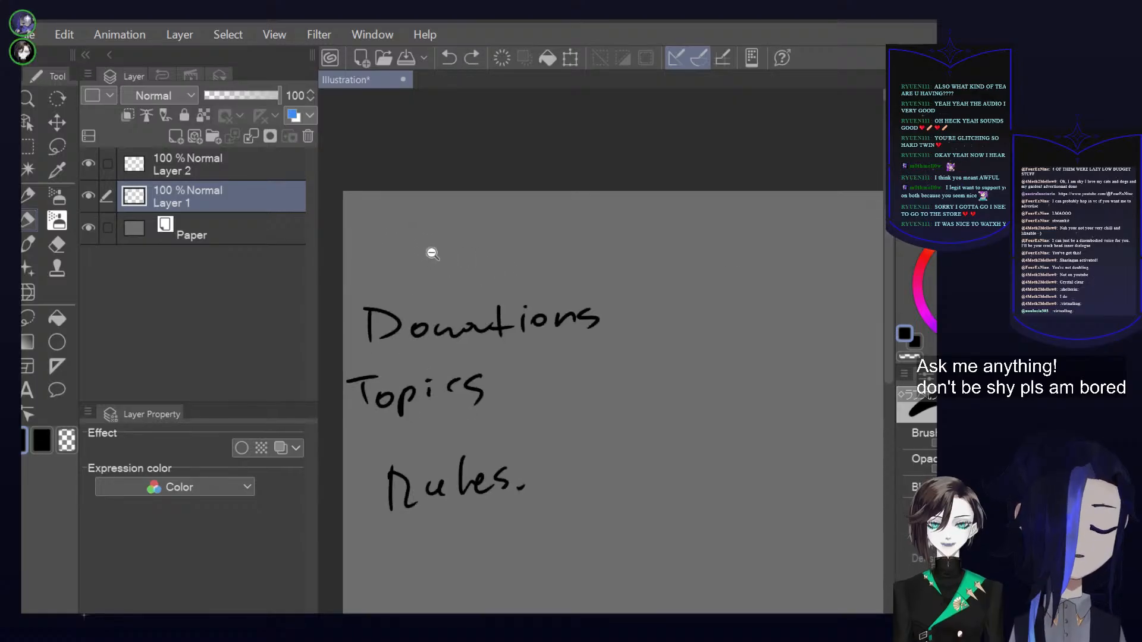
mouse_move(370, 277)
left_mouse_down()
mouse_move(383, 266)
mouse_move(387, 275)
mouse_move(425, 263)
mouse_move(466, 272)
left_mouse_up()
left_click_drag(464, 261, 492, 255)
left_click_drag(699, 301, 687, 325)
key("ctrl+z")
Erase "Donations" and rewrite it in thicker, clearer black letters between "About" and "Topics"
key("c")
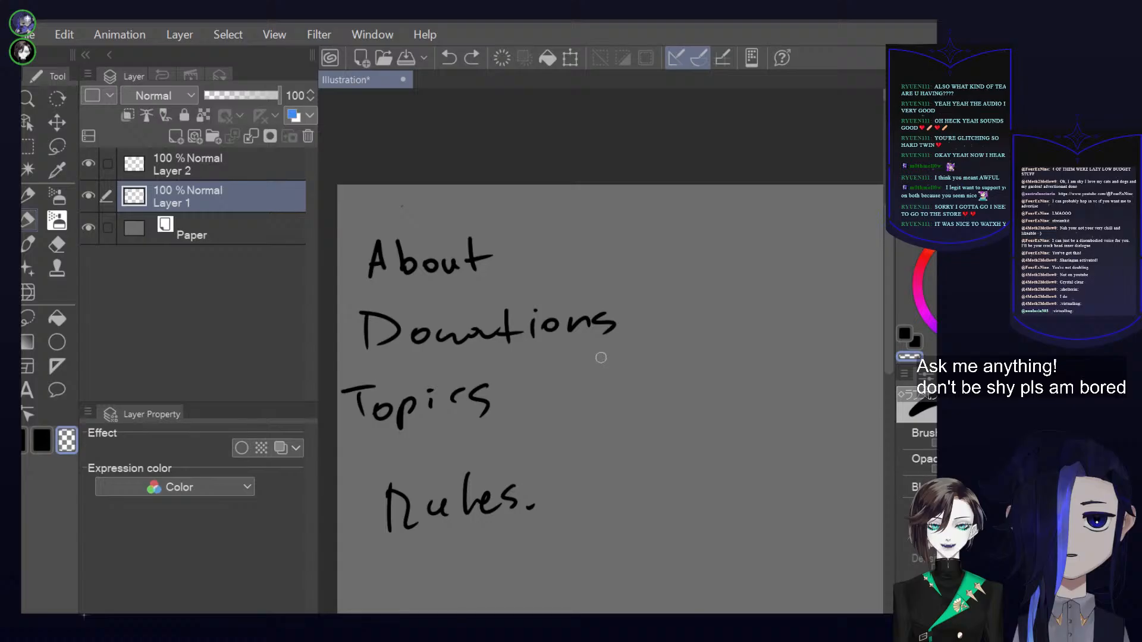
mouse_move(350, 324)
left_mouse_down()
mouse_move(398, 337)
mouse_move(583, 316)
mouse_move(586, 331)
mouse_move(490, 338)
mouse_move(577, 342)
left_mouse_up()
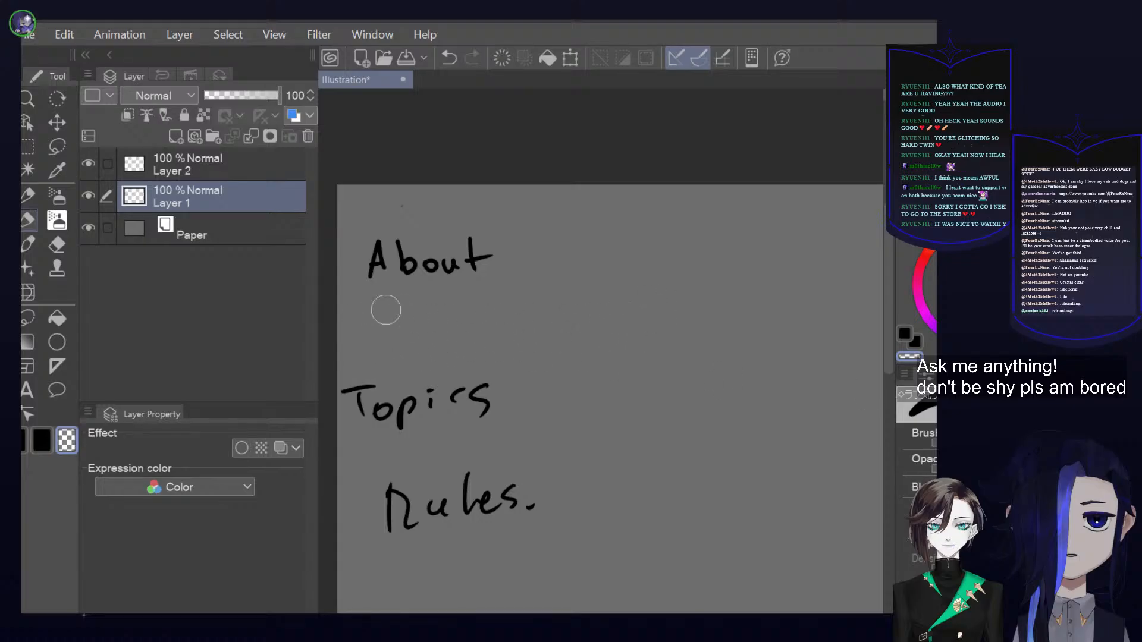
left_click(905, 335)
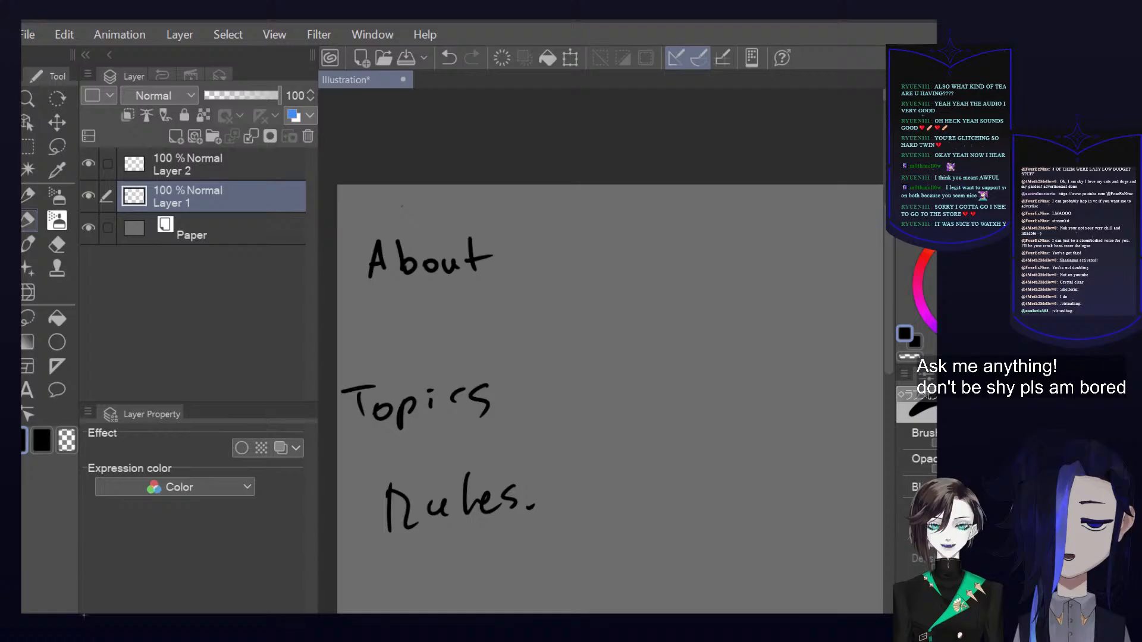
key("bracketleft")
key("bracketright")
mouse_move(373, 315)
left_mouse_down()
mouse_move(371, 347)
mouse_move(388, 315)
mouse_move(407, 343)
mouse_move(390, 316)
mouse_move(375, 347)
mouse_move(415, 328)
mouse_move(441, 345)
mouse_move(492, 337)
mouse_move(505, 318)
left_mouse_up()
key("ctrl+z")
mouse_move(512, 324)
left_mouse_down()
mouse_move(512, 338)
mouse_move(513, 314)
left_mouse_up()
mouse_move(535, 321)
left_mouse_down()
mouse_move(526, 333)
mouse_move(538, 321)
left_mouse_up()
left_click_drag(544, 318, 568, 335)
mouse_move(580, 314)
left_mouse_down()
mouse_move(659, 324)
mouse_move(684, 305)
left_mouse_up()
key("ctrl+z")
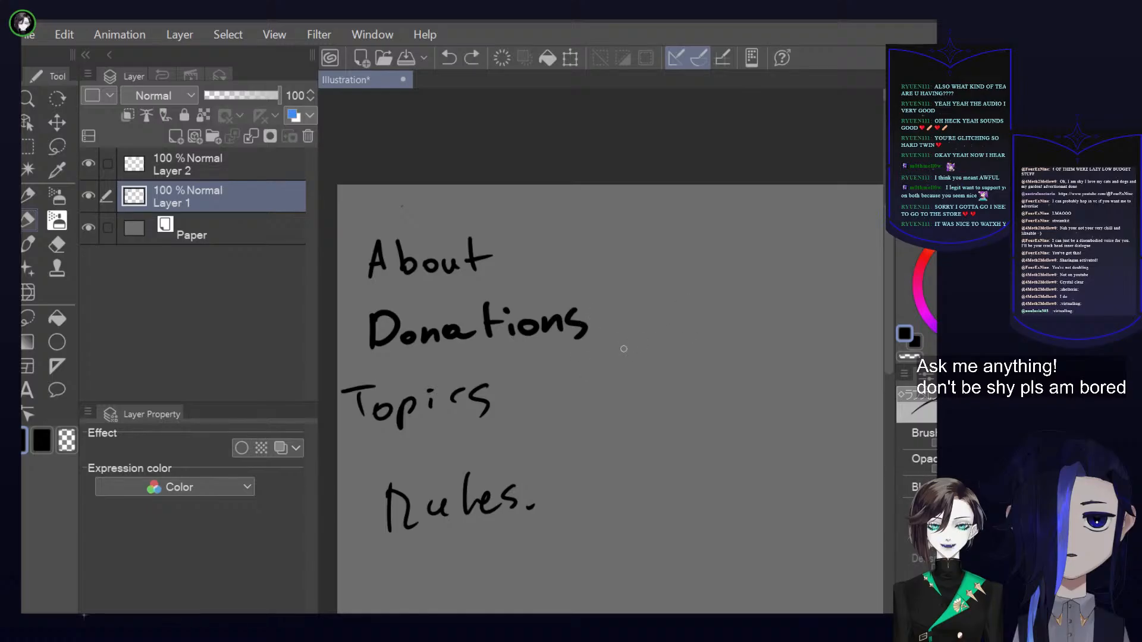
Rework "Topics" and "Rules" with thicker black strokes, leaving out the dot after "Rules"
left_click_drag(599, 383, 683, 319)
left_click_drag(492, 331, 487, 361)
mouse_move(493, 335)
left_mouse_down()
mouse_move(493, 350)
mouse_move(515, 347)
mouse_move(516, 322)
mouse_move(543, 345)
mouse_move(565, 341)
mouse_move(556, 355)
left_mouse_up()
mouse_move(476, 424)
left_mouse_down()
mouse_move(491, 460)
mouse_move(557, 412)
mouse_move(554, 446)
mouse_move(601, 417)
mouse_move(618, 445)
left_mouse_up()
key("c")
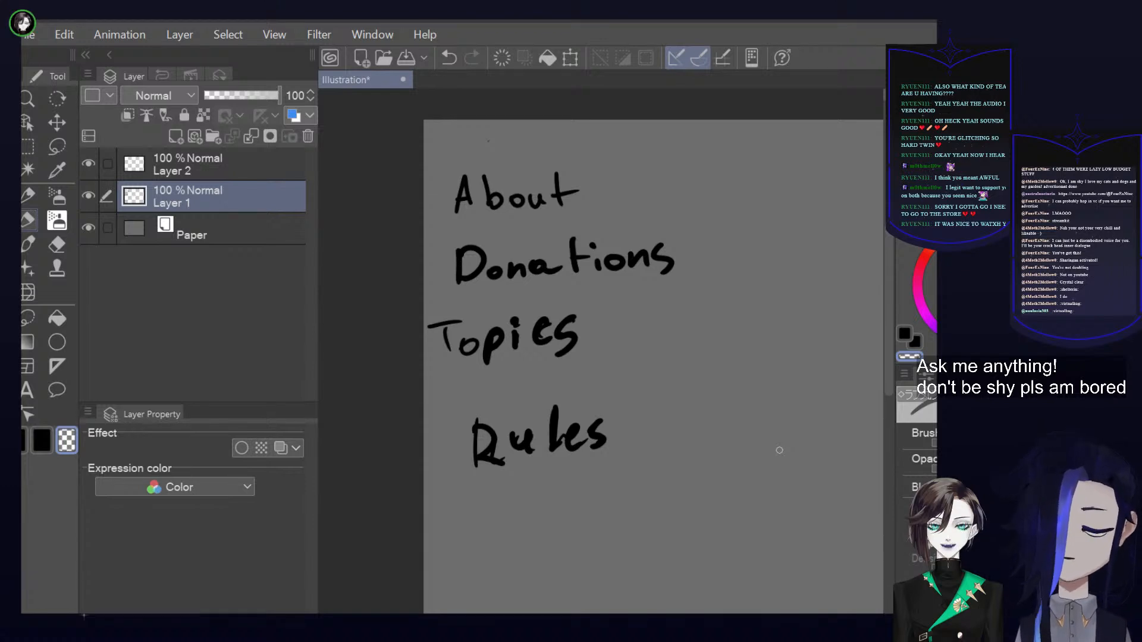
scroll(776, 446, "down", 2)
left_click_drag(740, 411, 536, 362)
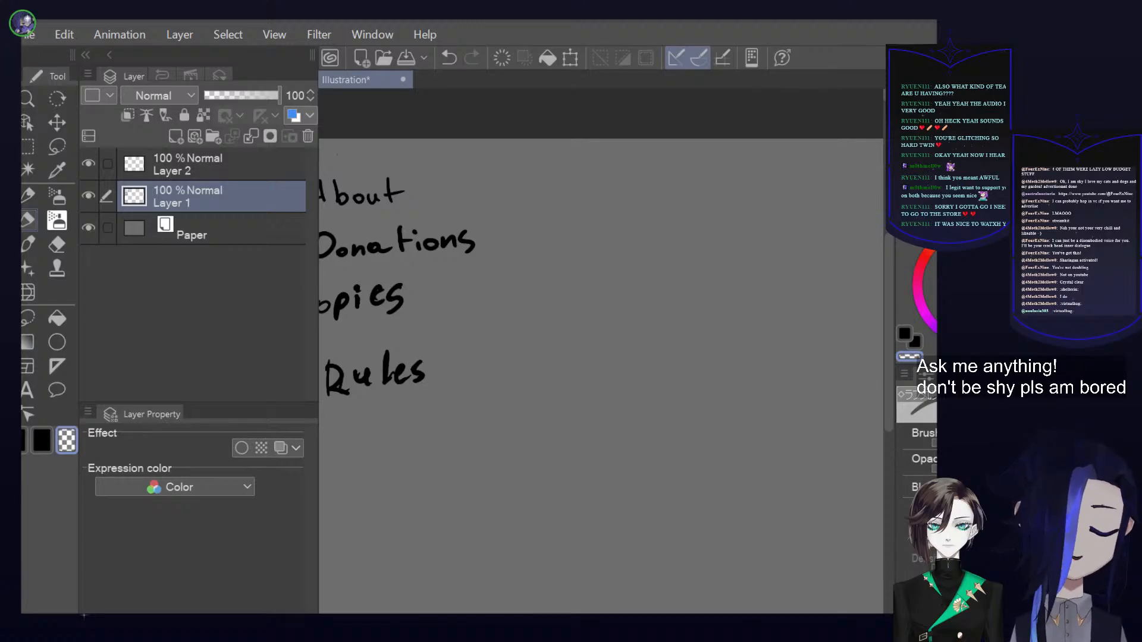
left_click_drag(888, 363, 889, 362)
left_click(787, 392, "alt")
left_click_drag(823, 414, 721, 411)
left_click_drag(751, 369, 756, 372)
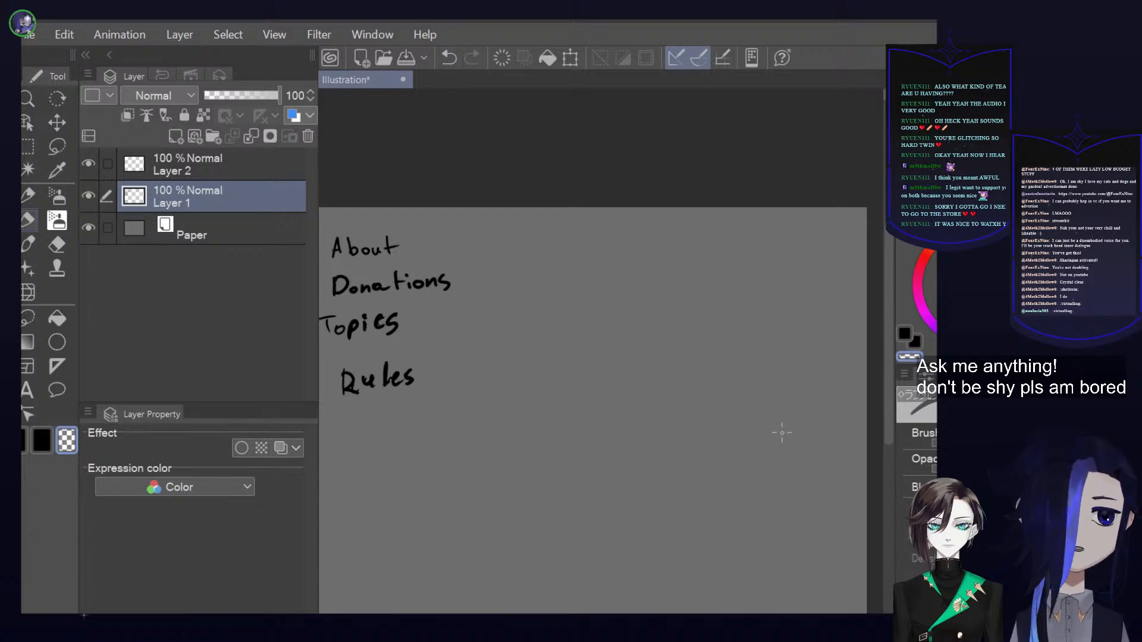
Move Layer 1 above Layer 2 in the layer order
left_click(298, 165)
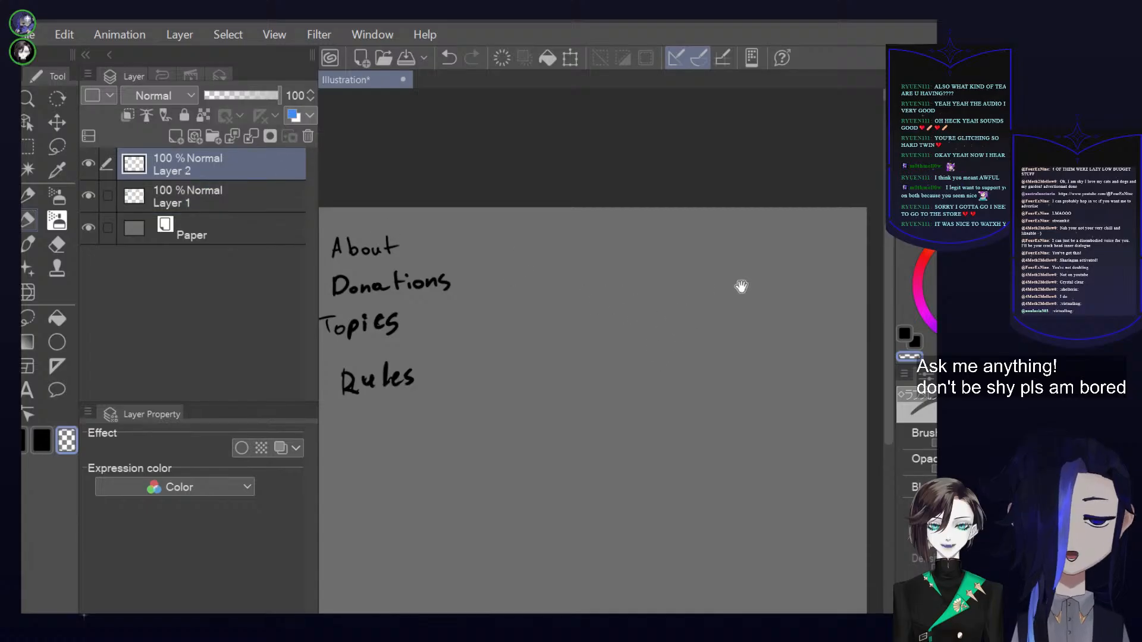
left_click(257, 200)
left_click_drag(258, 195, 263, 158)
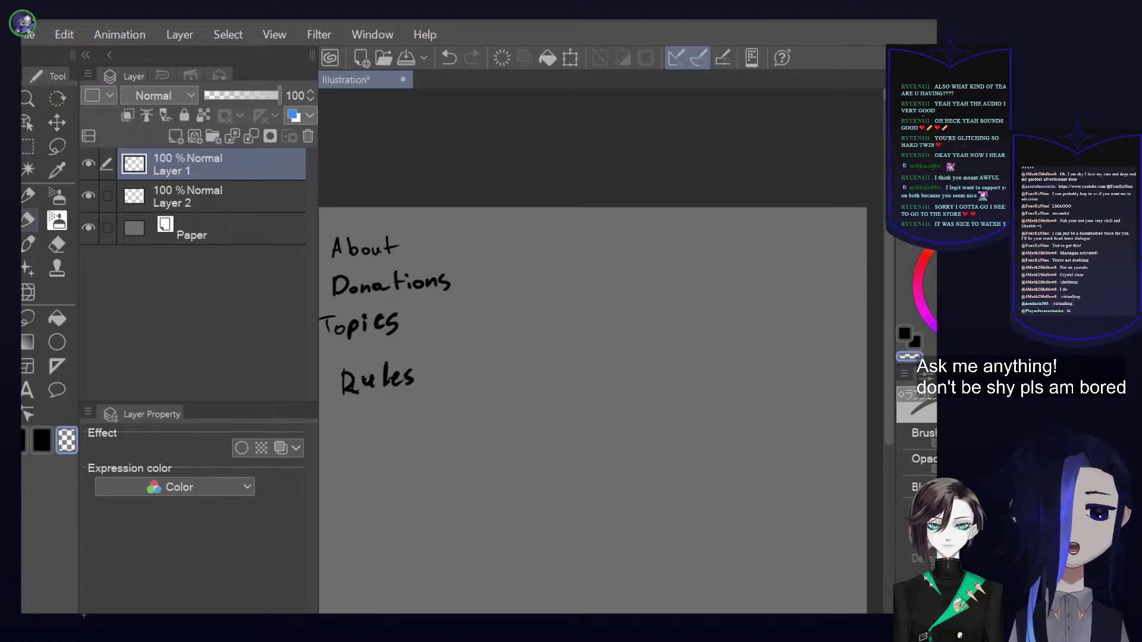
Make Layer 2 the active layer and hide Layer 1 with the handwritten list
scroll(878, 306, "down", 1)
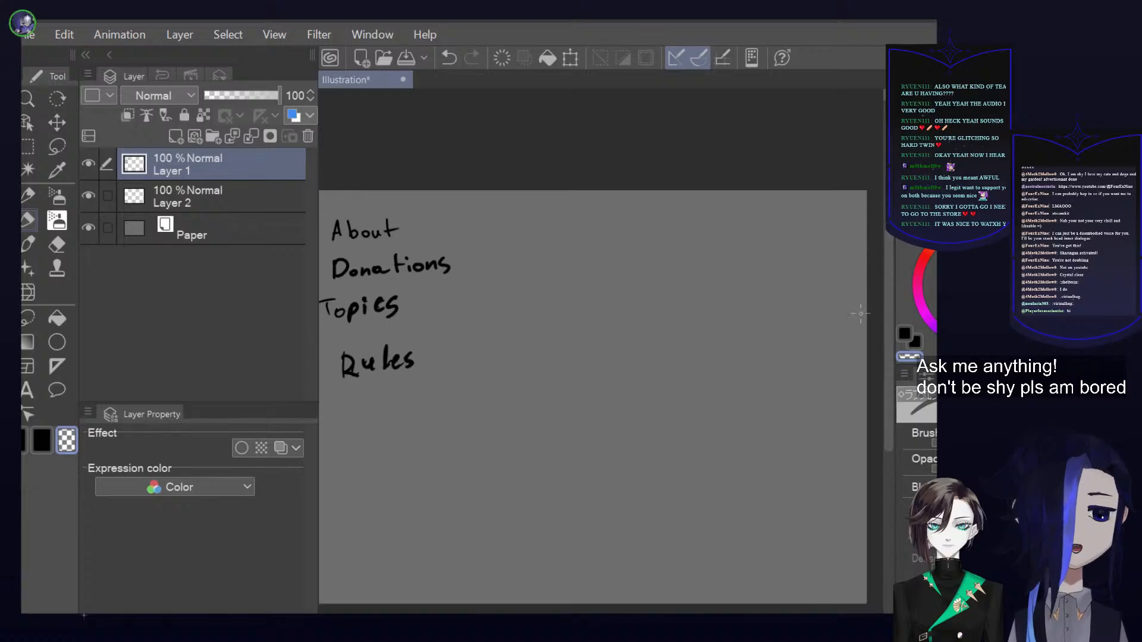
left_click_drag(738, 356, 718, 359)
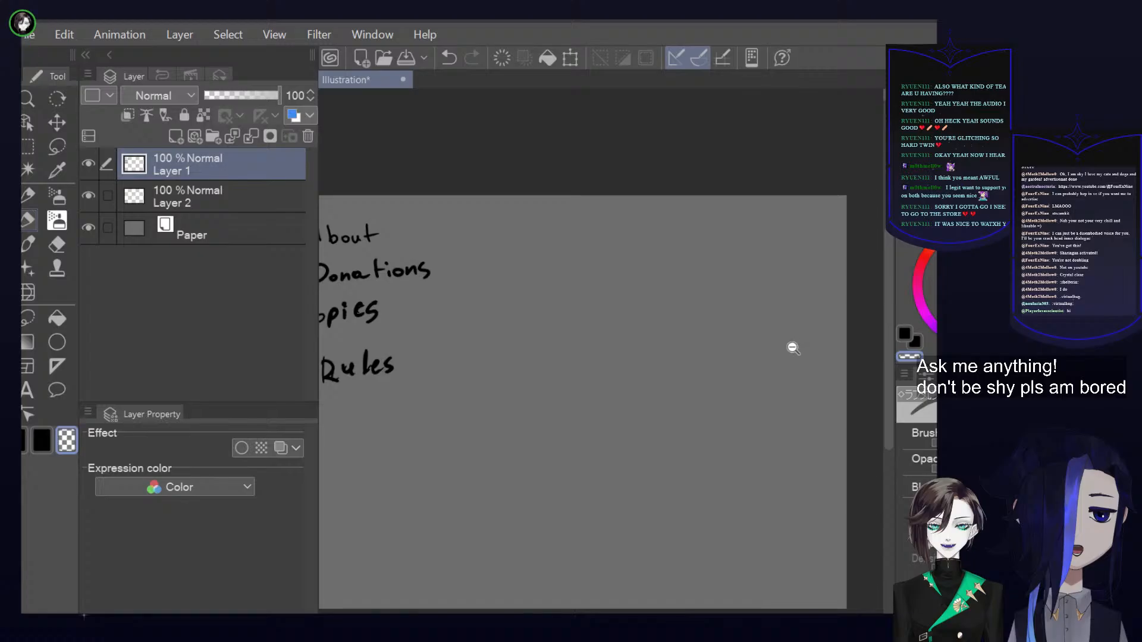
left_click(790, 307, "alt")
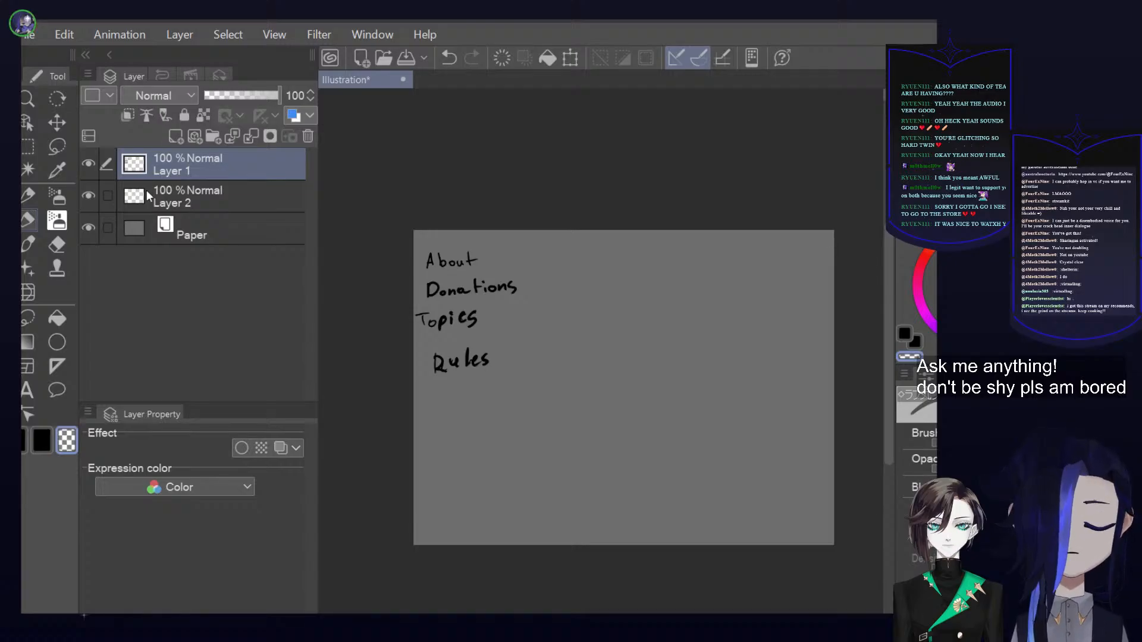
left_click(204, 202)
mouse_move(625, 459)
left_mouse_down()
mouse_move(652, 350)
mouse_move(683, 354)
left_mouse_up()
scroll(697, 322, "up", 1)
scroll(684, 358, "down", 1)
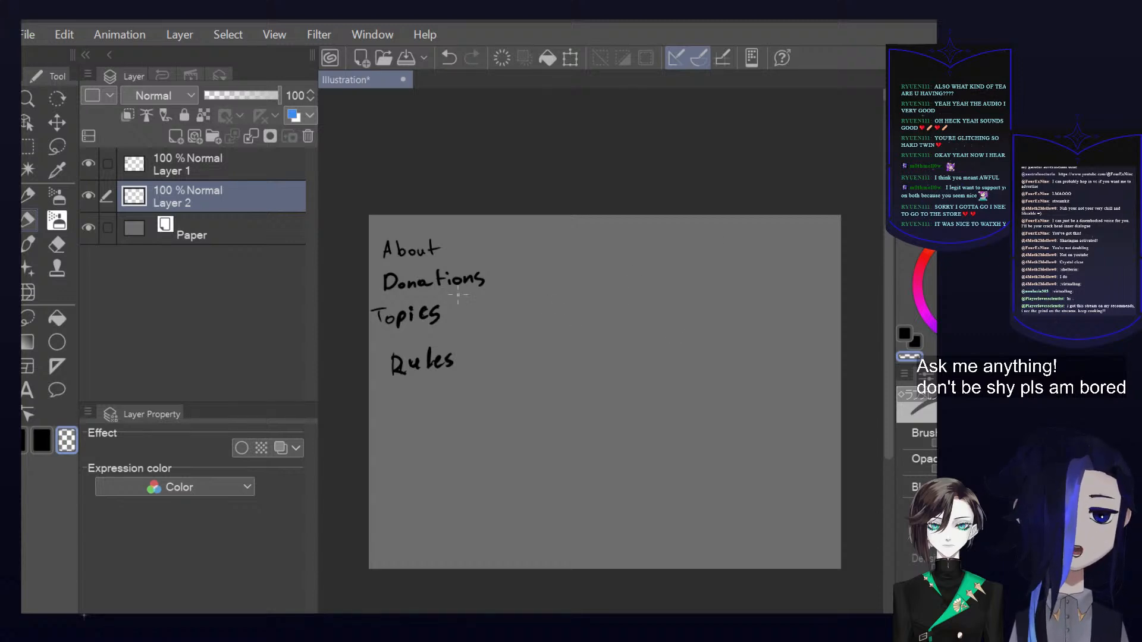
left_click(88, 163)
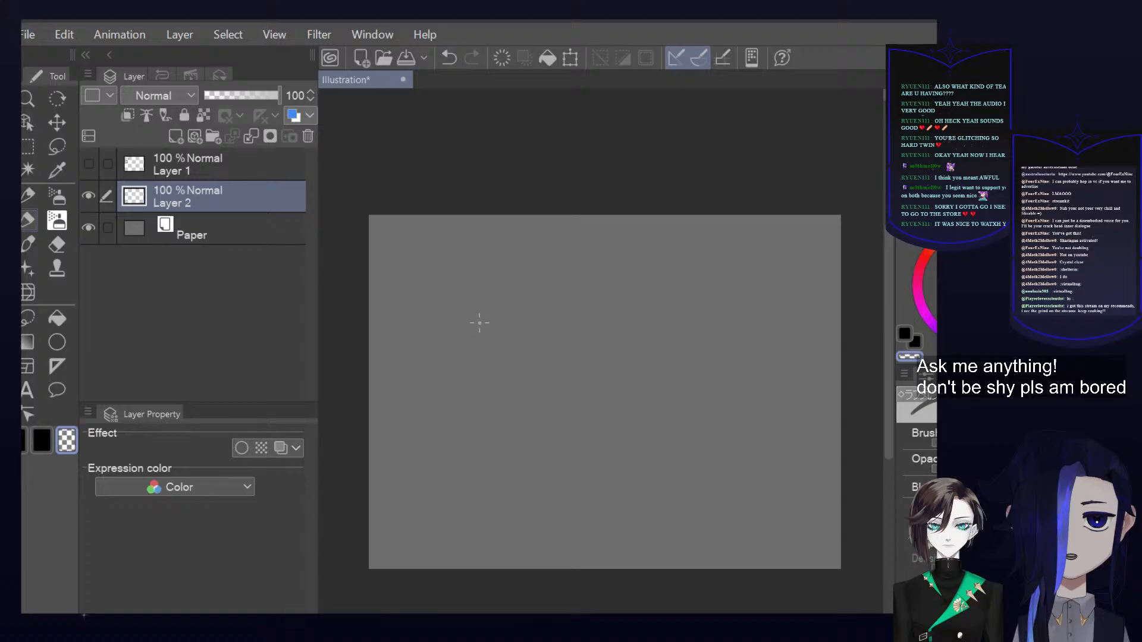
Sketch a small tilted bottle in black on the left part of the canvas, labelled "Acl 90%"
left_click(904, 333)
left_click_drag(443, 326, 456, 392)
mouse_move(440, 328)
left_mouse_down()
mouse_move(471, 311)
mouse_move(497, 390)
left_mouse_up()
left_click_drag(465, 400, 496, 390)
mouse_move(440, 317)
left_mouse_down()
mouse_move(458, 313)
mouse_move(453, 292)
left_mouse_up()
mouse_move(452, 354)
left_mouse_down()
mouse_move(461, 343)
mouse_move(470, 352)
mouse_move(461, 380)
mouse_move(480, 364)
mouse_move(492, 372)
left_mouse_up()
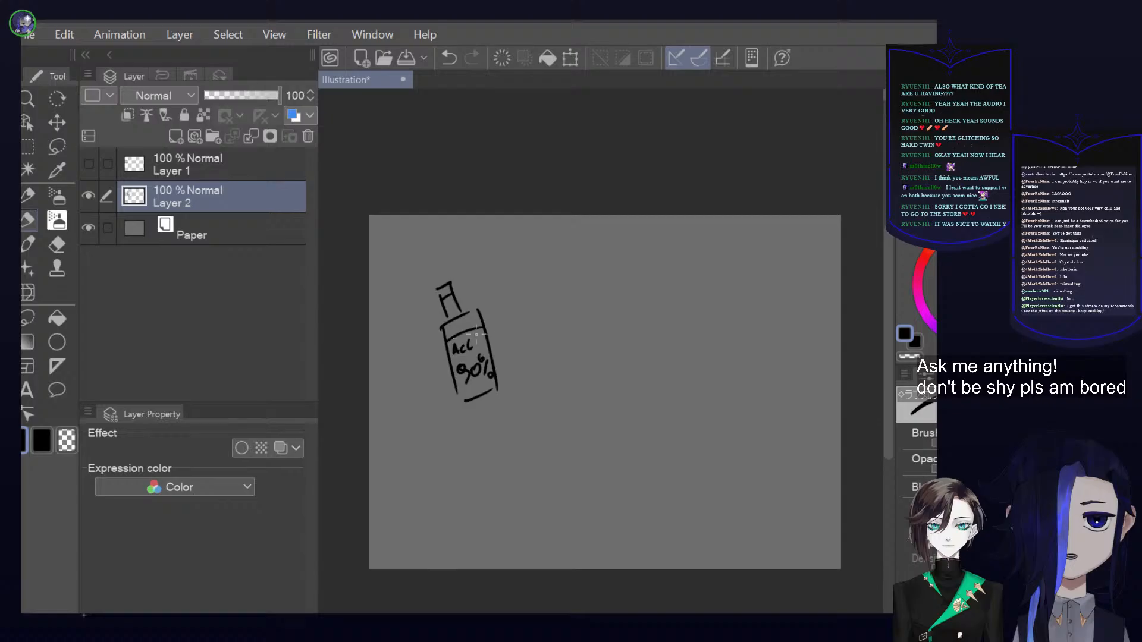
Handwrite a plus sign, "Sugar" and another plus sign in black beside the bottle
left_click_drag(535, 299, 544, 333)
left_click_drag(530, 322, 567, 309)
mouse_move(586, 288)
left_mouse_down()
mouse_move(590, 300)
mouse_move(598, 290)
left_mouse_up()
mouse_move(618, 282)
left_mouse_down()
mouse_move(610, 292)
mouse_move(622, 306)
left_mouse_up()
mouse_move(635, 278)
left_mouse_down()
mouse_move(676, 268)
mouse_move(685, 306)
left_mouse_up()
left_click_drag(675, 301, 695, 295)
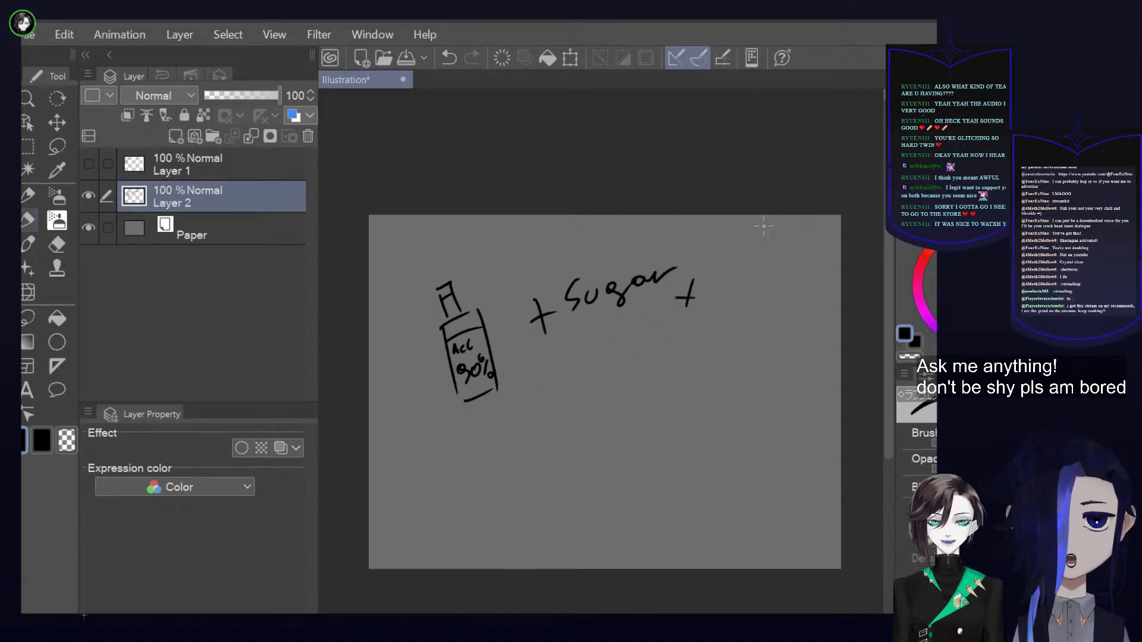
Handwrite "Liquid/", "Fruit/" and "Whatever." in black on three lines after the second plus sign
mouse_move(717, 280)
left_mouse_down()
mouse_move(713, 309)
mouse_move(740, 324)
mouse_move(777, 313)
left_mouse_up()
left_click_drag(794, 292, 780, 314)
left_click_drag(812, 302, 774, 333)
left_click_drag(693, 330, 676, 351)
left_click_drag(678, 342, 708, 342)
left_click_drag(713, 338, 730, 350)
left_click_drag(738, 330, 740, 361)
left_click_drag(667, 365, 683, 368)
mouse_move(694, 361)
left_mouse_down()
mouse_move(696, 380)
mouse_move(727, 379)
left_mouse_up()
left_click_drag(718, 371, 819, 368)
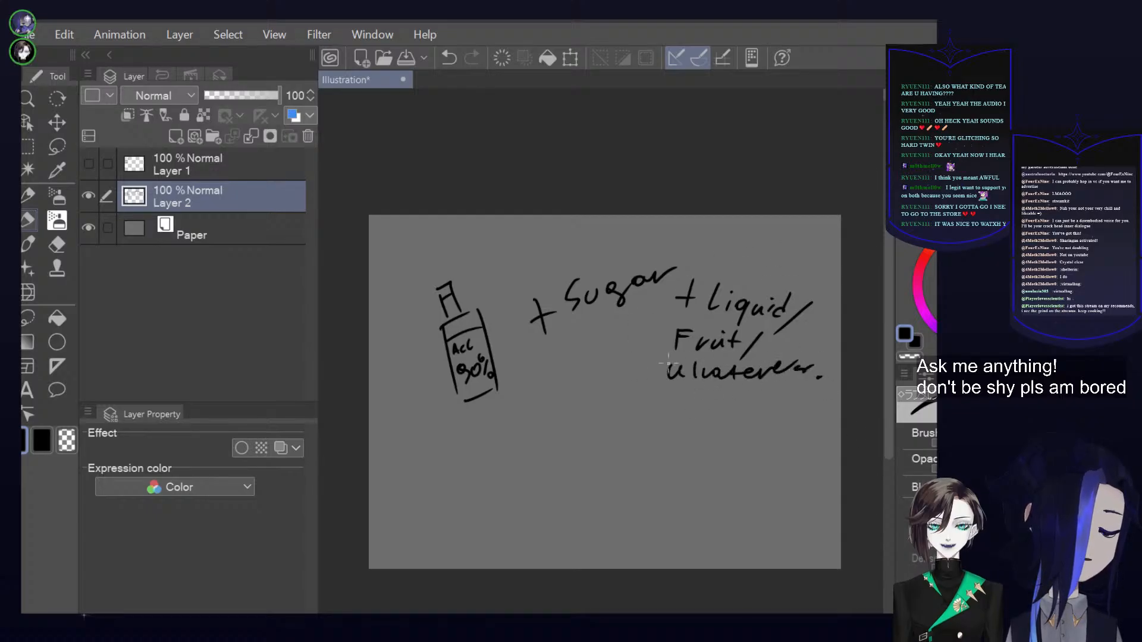
Draw a curved bracket and downward arrow below the ingredients, leading to a sketched, capped jug with a handwritten label ending in "Damigiana"
mouse_move(533, 373)
left_mouse_down()
mouse_move(647, 366)
mouse_move(602, 441)
mouse_move(614, 430)
left_mouse_up()
mouse_move(595, 473)
left_mouse_down()
mouse_move(598, 499)
mouse_move(622, 461)
mouse_move(673, 450)
left_mouse_up()
left_click_drag(681, 447, 694, 501)
left_click_drag(596, 484, 613, 562)
left_click_drag(613, 561, 693, 554)
left_click_drag(693, 494, 702, 546)
mouse_move(608, 484)
left_mouse_down()
mouse_move(654, 480)
mouse_move(624, 526)
mouse_move(655, 512)
left_mouse_up()
left_click_drag(620, 459, 648, 458)
mouse_move(612, 467)
left_mouse_down()
mouse_move(589, 511)
mouse_move(609, 558)
mouse_move(652, 451)
mouse_move(712, 490)
mouse_move(685, 548)
left_mouse_up()
left_click_drag(607, 568, 691, 555)
mouse_move(609, 538)
left_mouse_down()
mouse_move(619, 550)
mouse_move(700, 509)
left_mouse_up()
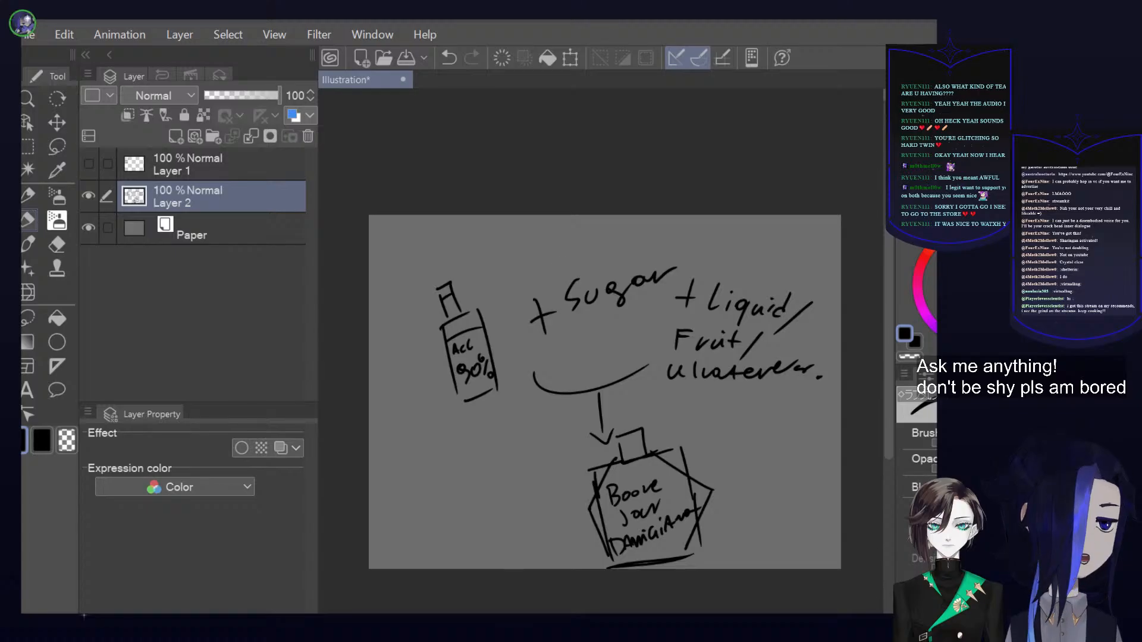
Paste the demijohn picture, scale it down and place it over the sketched jug below the arrow
key("ctrl+v")
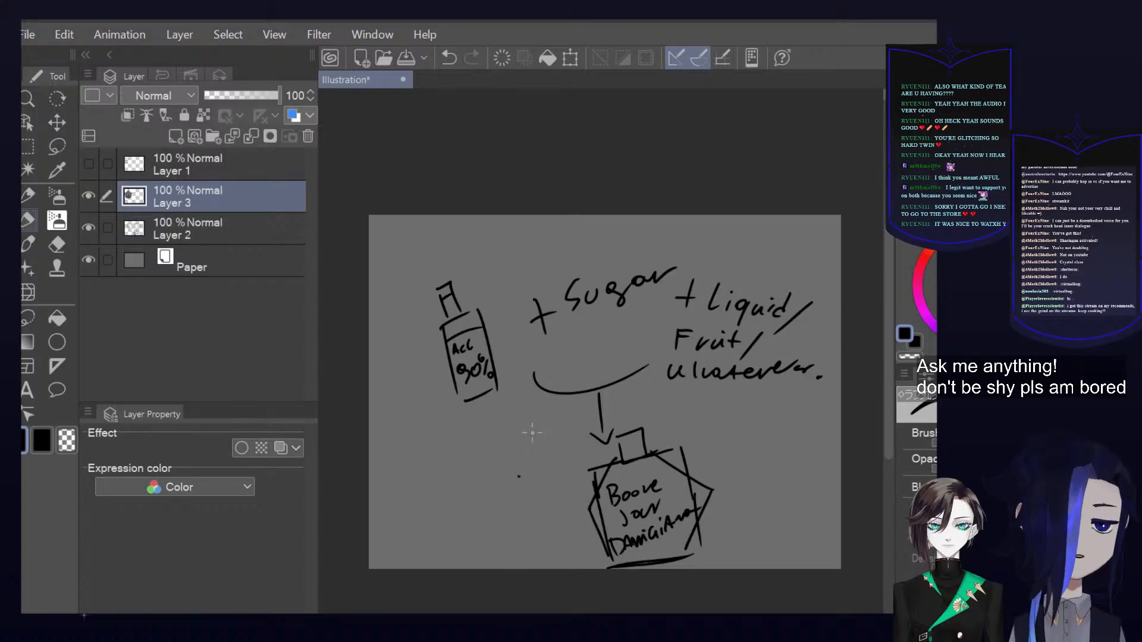
left_click(569, 58)
left_click_drag(467, 333, 588, 453)
left_click_drag(588, 335, 589, 445)
left_click_drag(578, 487, 624, 481)
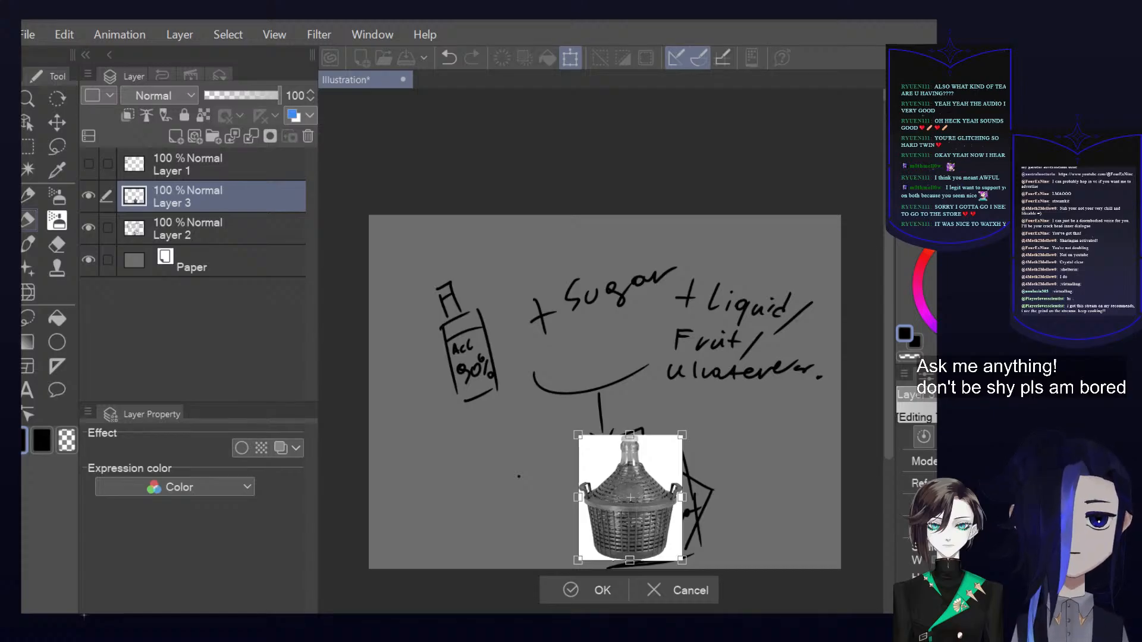
left_click(589, 590)
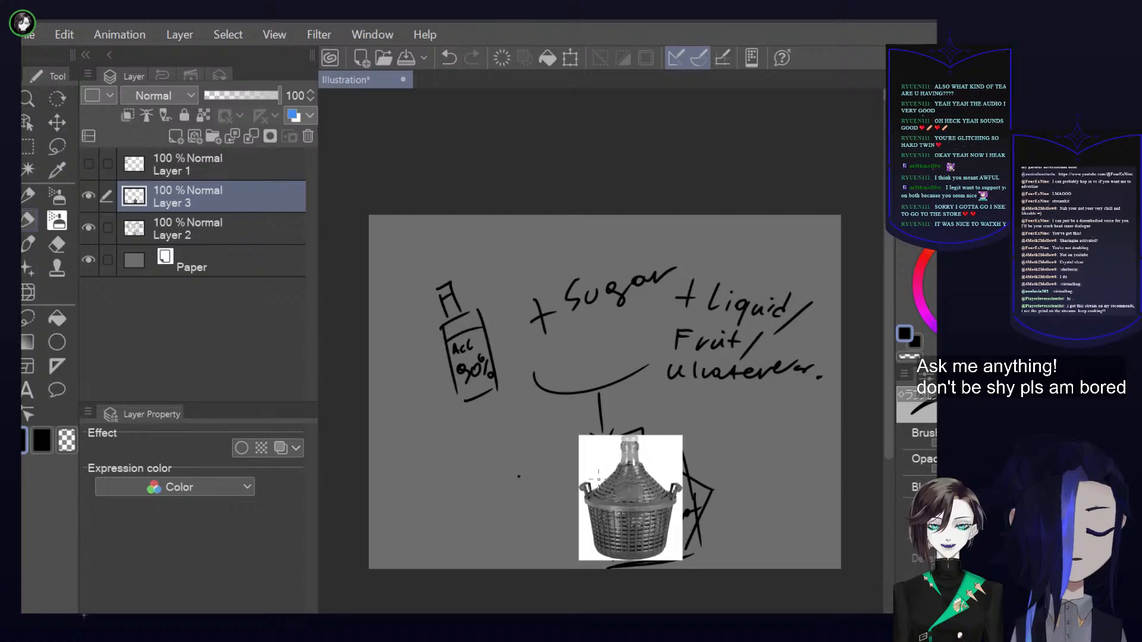
Add a new layer, then delete the pasted picture layer and the recipe sketch layer, keeping the new one active
left_click(176, 137)
left_click(88, 228)
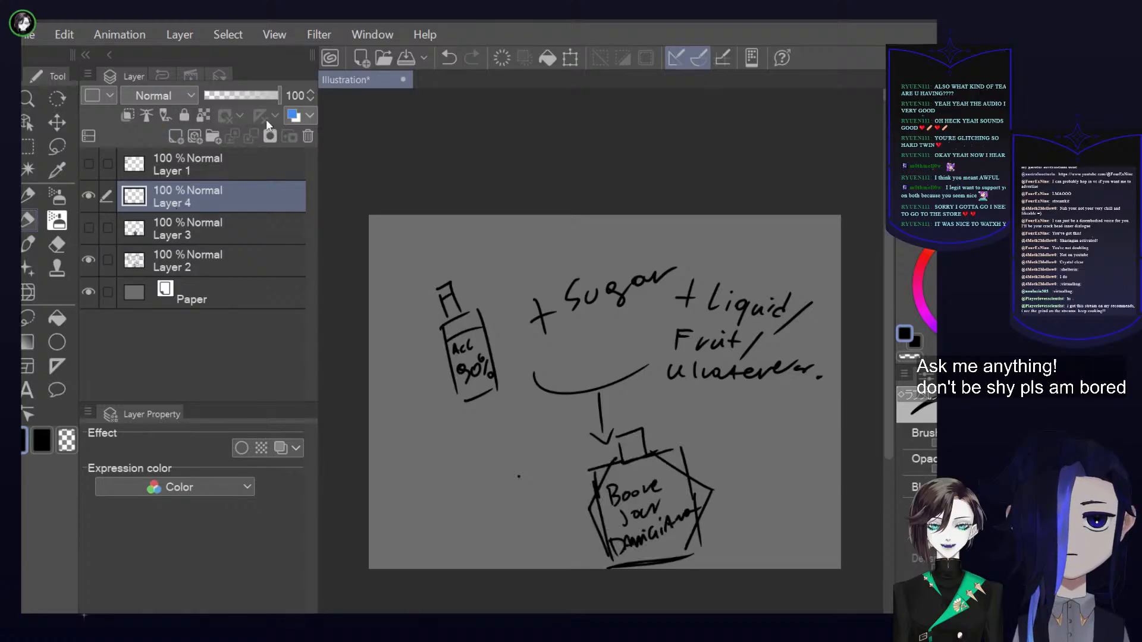
left_click(282, 225)
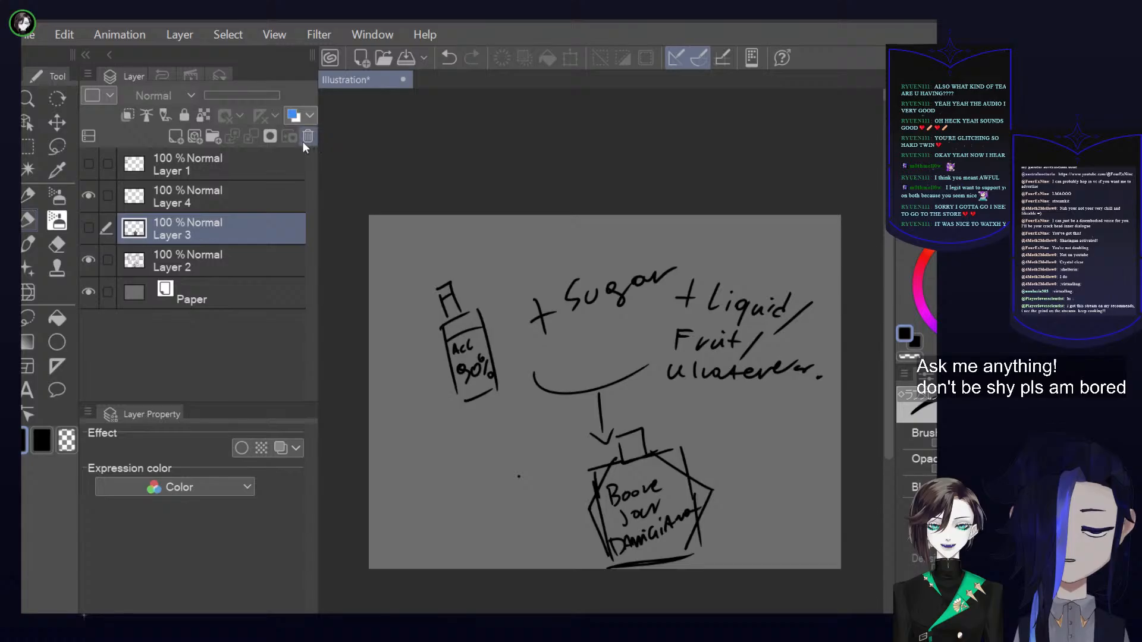
left_click(303, 141)
left_click(302, 141)
left_click(249, 191)
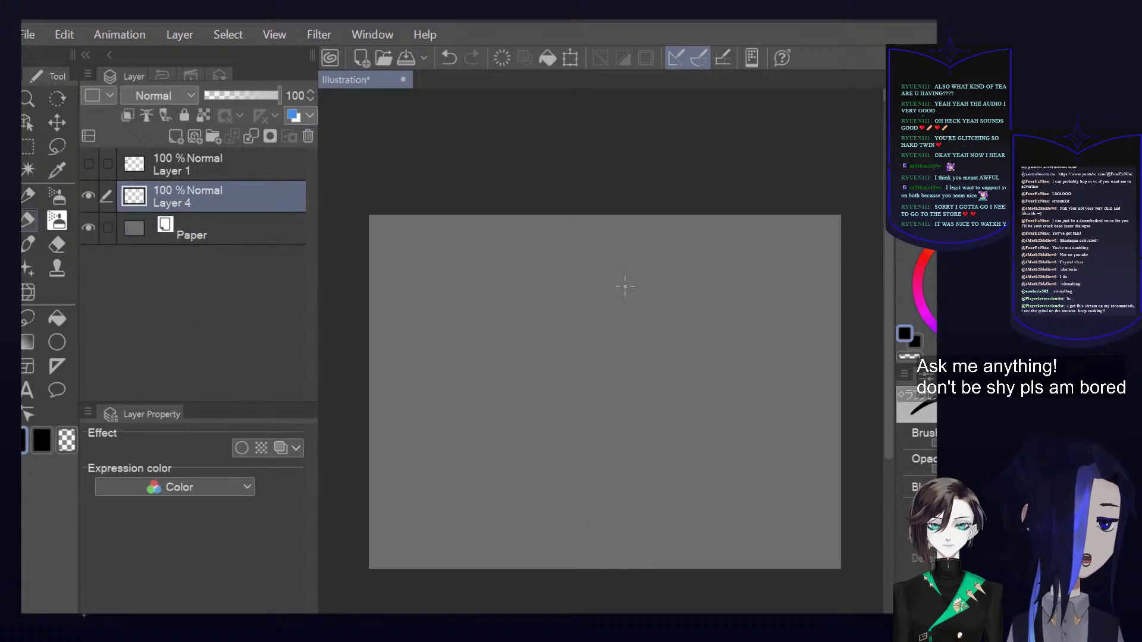
Show the handwritten headings layer and handwrite a larger "About" in black on the right half of the canvas
left_click_drag(544, 247, 550, 292)
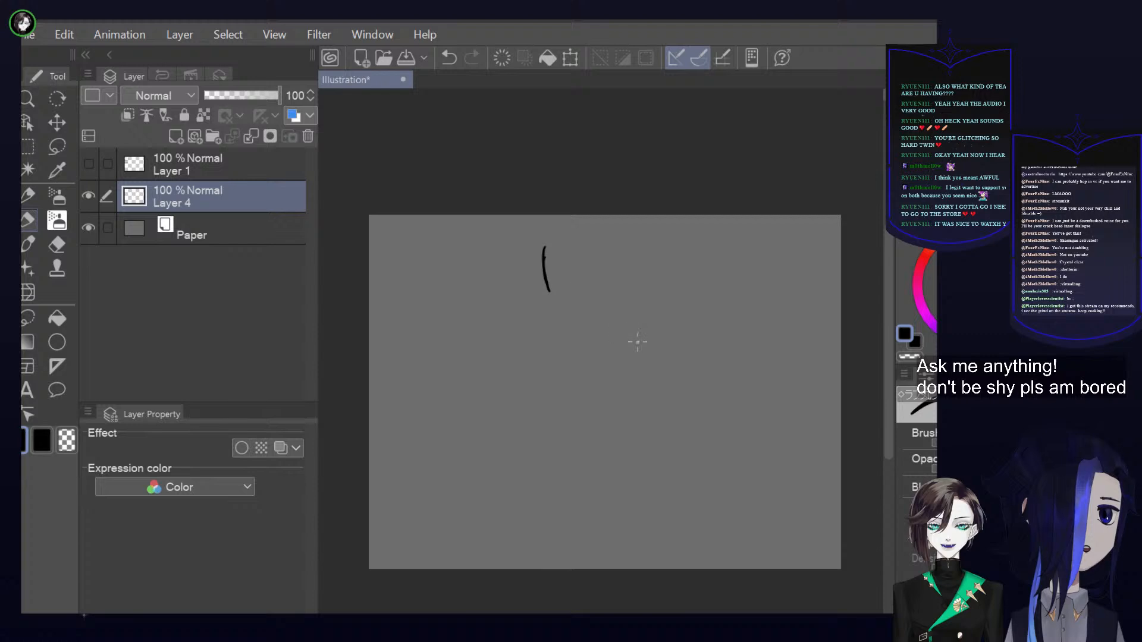
key("ctrl+z")
left_click(88, 163)
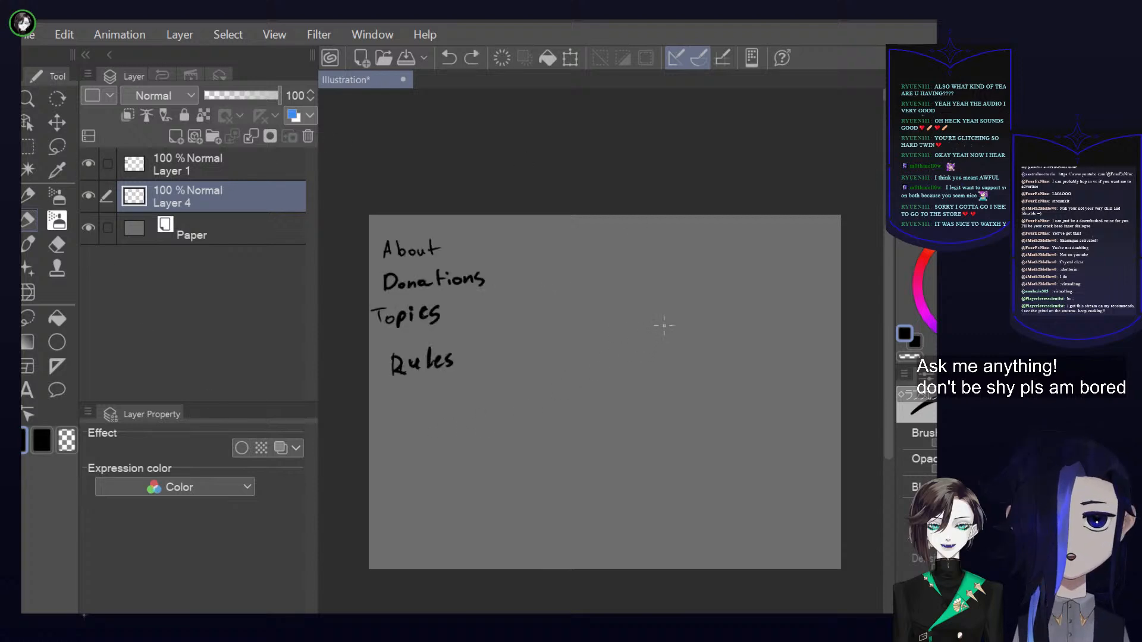
left_click_drag(574, 326, 596, 324)
mouse_move(602, 284)
left_mouse_down()
mouse_move(604, 321)
mouse_move(629, 303)
mouse_move(657, 311)
left_mouse_up()
mouse_move(666, 271)
left_mouse_down()
mouse_move(661, 306)
mouse_move(681, 277)
left_mouse_up()
mouse_move(633, 346)
left_mouse_down()
mouse_move(634, 390)
mouse_move(662, 417)
mouse_move(742, 397)
left_mouse_up()
key("ctrl+z")
key("ctrl+z")
key("ctrl+z")
Sketch a small character head with long side hair, an eye and a rounded cheek beneath the "About" heading
mouse_move(678, 326)
left_mouse_down()
mouse_move(695, 376)
mouse_move(678, 411)
left_mouse_up()
mouse_move(672, 359)
left_mouse_down()
mouse_move(660, 402)
mouse_move(678, 382)
left_mouse_up()
left_click_drag(659, 392, 692, 365)
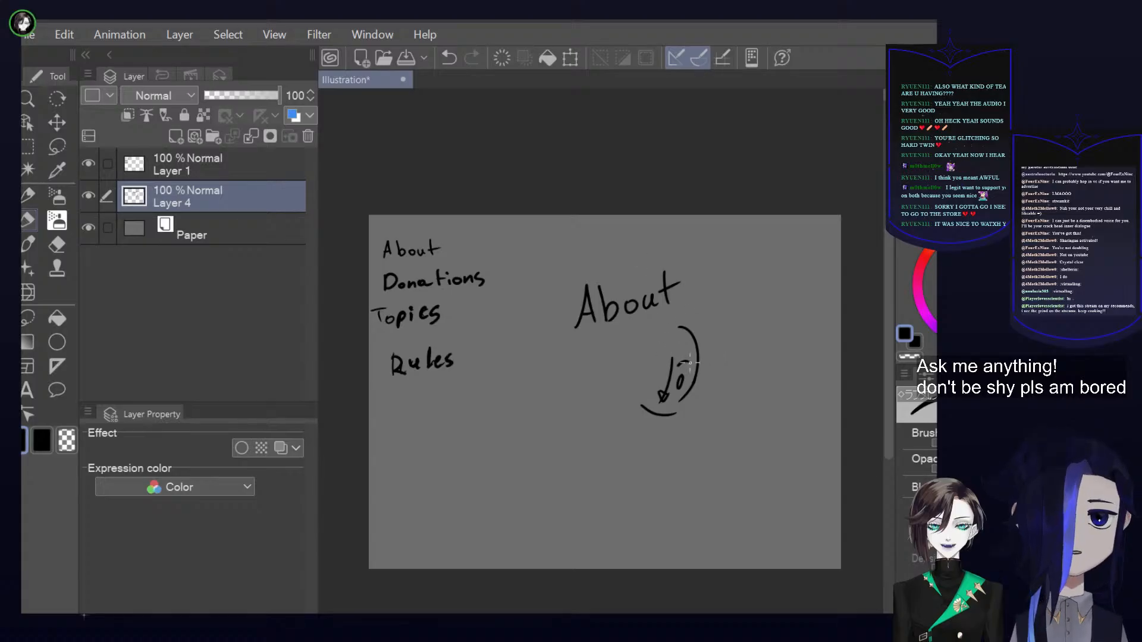
mouse_move(678, 354)
left_mouse_down()
mouse_move(660, 383)
mouse_move(664, 371)
mouse_move(614, 411)
mouse_move(634, 401)
left_mouse_up()
left_click_drag(642, 374, 634, 397)
left_click_drag(634, 358, 626, 370)
mouse_move(655, 318)
left_mouse_down()
mouse_move(634, 327)
mouse_move(612, 395)
left_mouse_up()
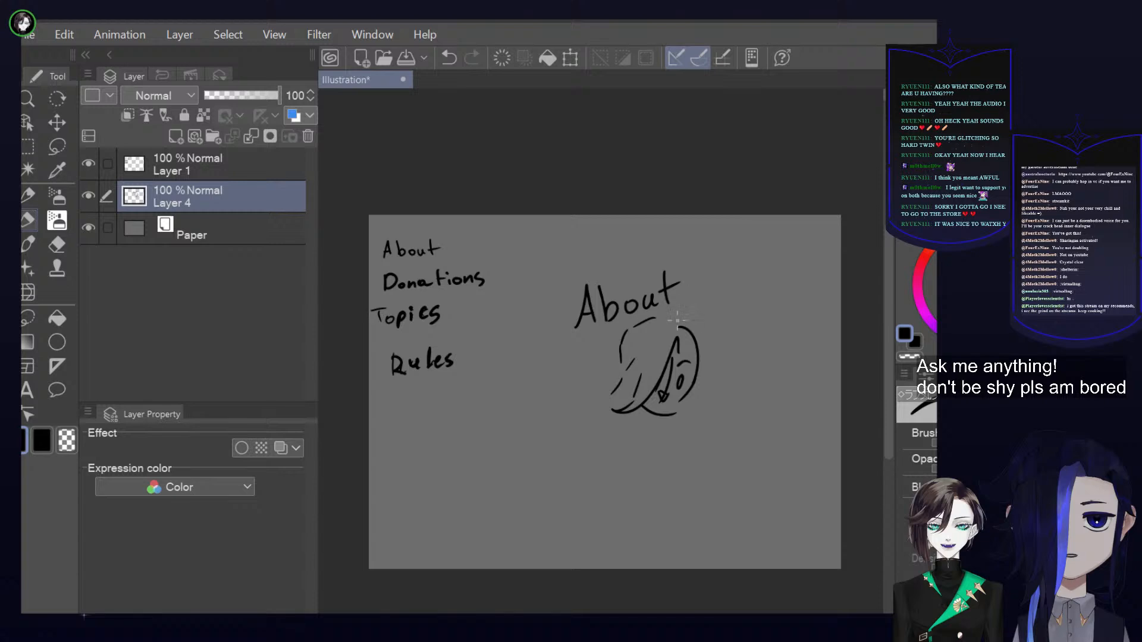
Sketch a second head with a split fringe and two eyes beside the first one, beneath "About"
left_click_drag(551, 358, 587, 408)
mouse_move(621, 347)
left_mouse_down()
mouse_move(604, 404)
mouse_move(586, 412)
mouse_move(619, 392)
left_mouse_up()
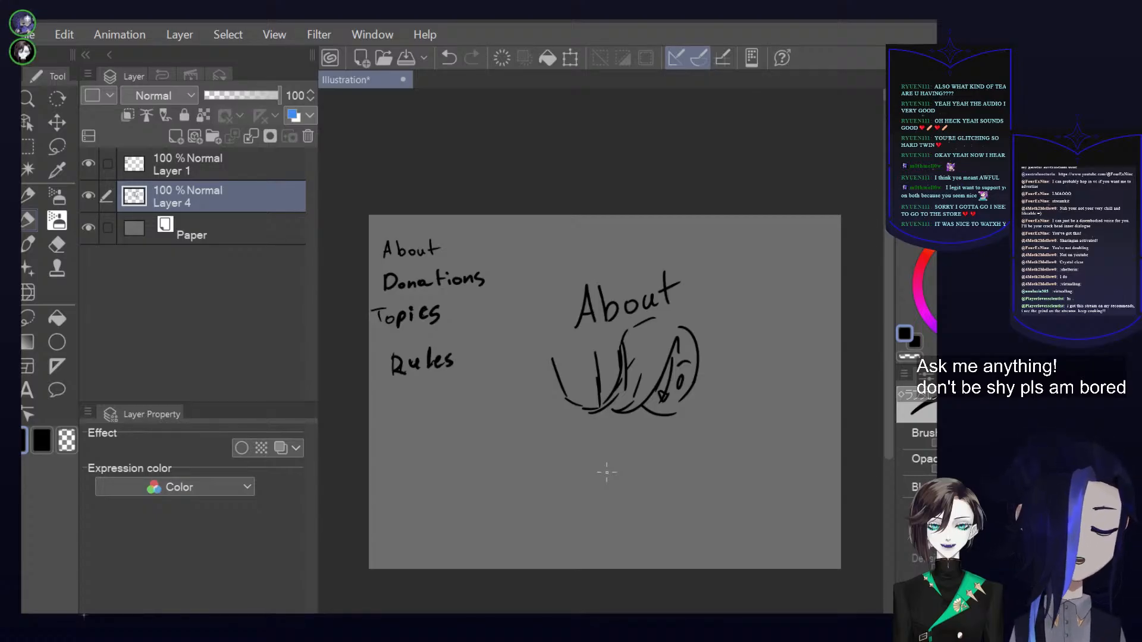
mouse_move(585, 351)
left_mouse_down()
mouse_move(568, 374)
mouse_move(575, 386)
left_mouse_up()
mouse_move(562, 340)
left_mouse_down()
mouse_move(582, 372)
mouse_move(558, 381)
left_mouse_up()
left_click_drag(601, 347, 613, 372)
mouse_move(616, 348)
left_mouse_down()
mouse_move(604, 378)
mouse_move(555, 390)
mouse_move(587, 381)
mouse_move(583, 364)
mouse_move(607, 375)
mouse_move(618, 355)
left_mouse_up()
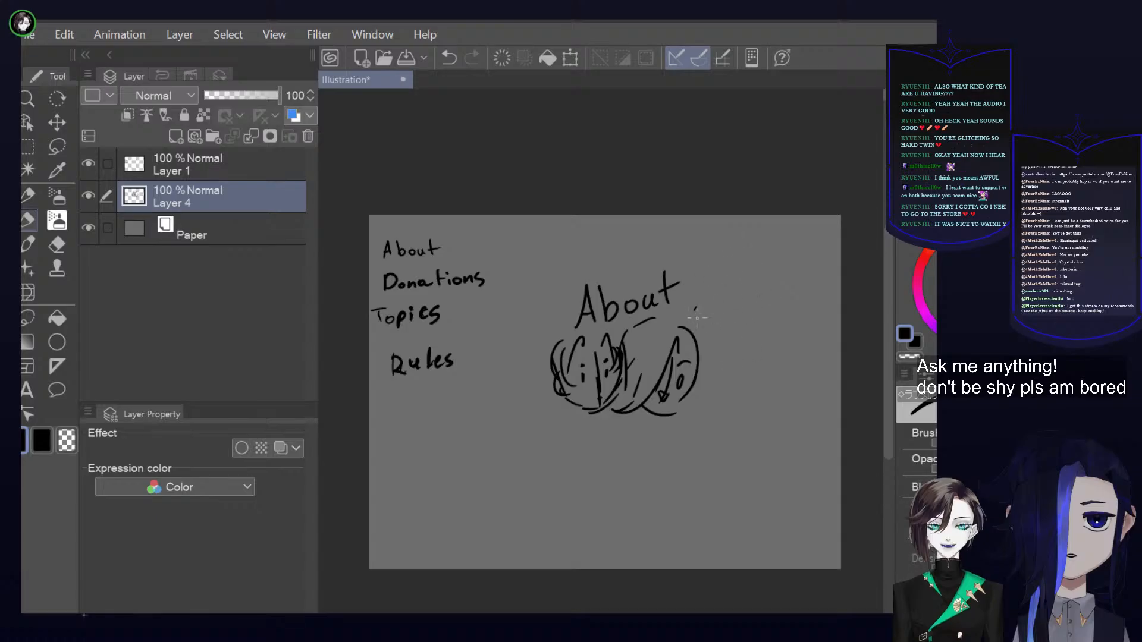
Add a new layer, hide the first "About" sketch layer and rough in a face with hair falling over one side
left_click(176, 136)
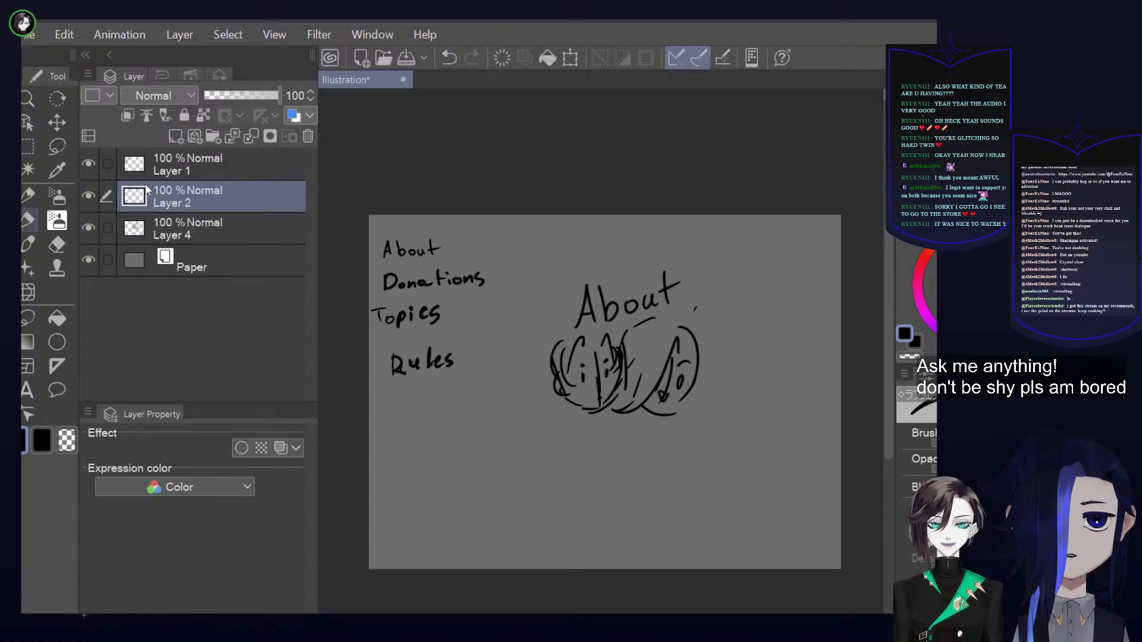
left_click(88, 228)
mouse_move(637, 348)
left_mouse_down()
mouse_move(640, 372)
mouse_move(661, 383)
mouse_move(708, 368)
mouse_move(691, 351)
mouse_move(634, 391)
left_mouse_up()
left_click_drag(672, 332, 662, 359)
left_click_drag(665, 348, 633, 389)
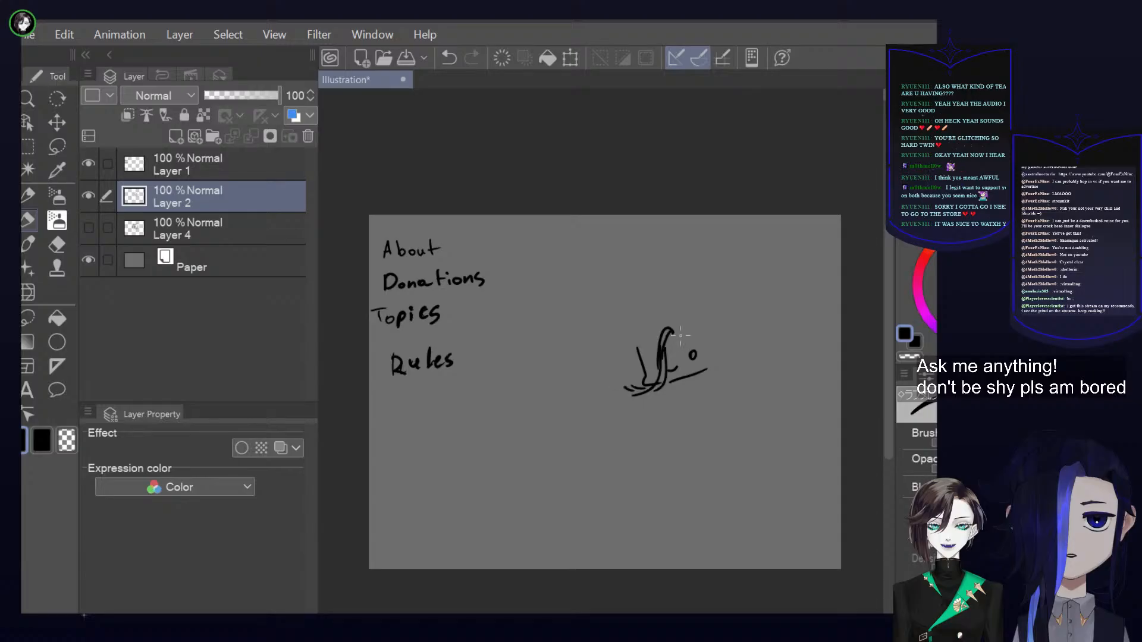
Clean up the eye area with the transparent colour, then add forehead hair, an ear and outer hair strands in black
key("c")
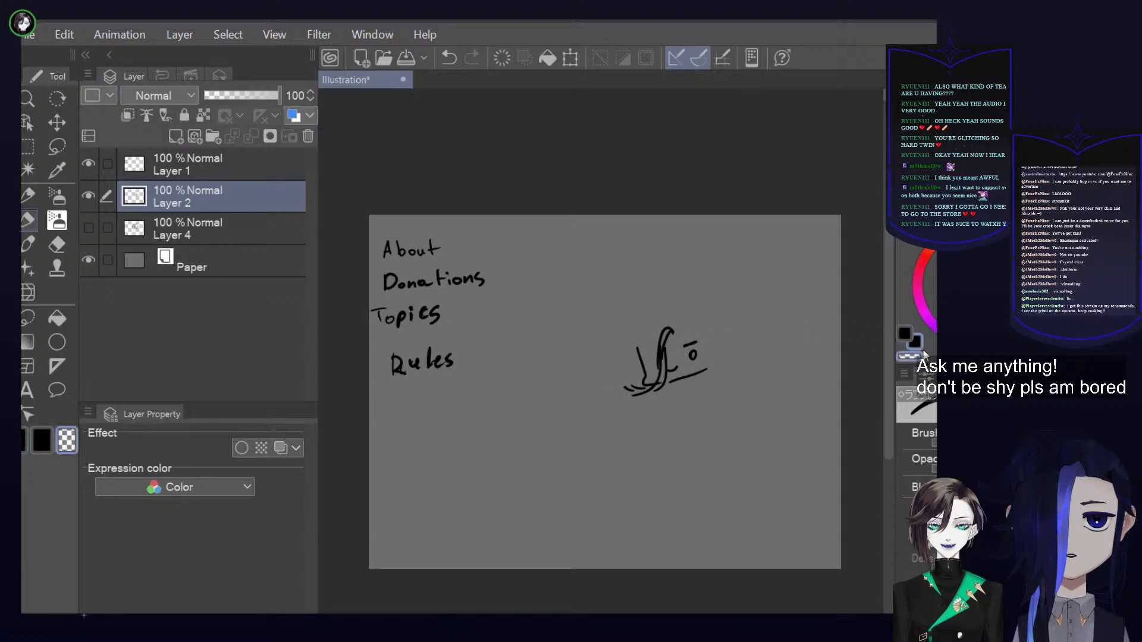
mouse_move(691, 349)
left_mouse_down()
mouse_move(684, 358)
mouse_move(722, 339)
mouse_move(720, 357)
mouse_move(697, 322)
mouse_move(707, 328)
left_mouse_up()
left_click(916, 343)
mouse_move(634, 326)
left_mouse_down()
mouse_move(653, 314)
mouse_move(621, 385)
mouse_move(648, 389)
mouse_move(626, 397)
left_mouse_up()
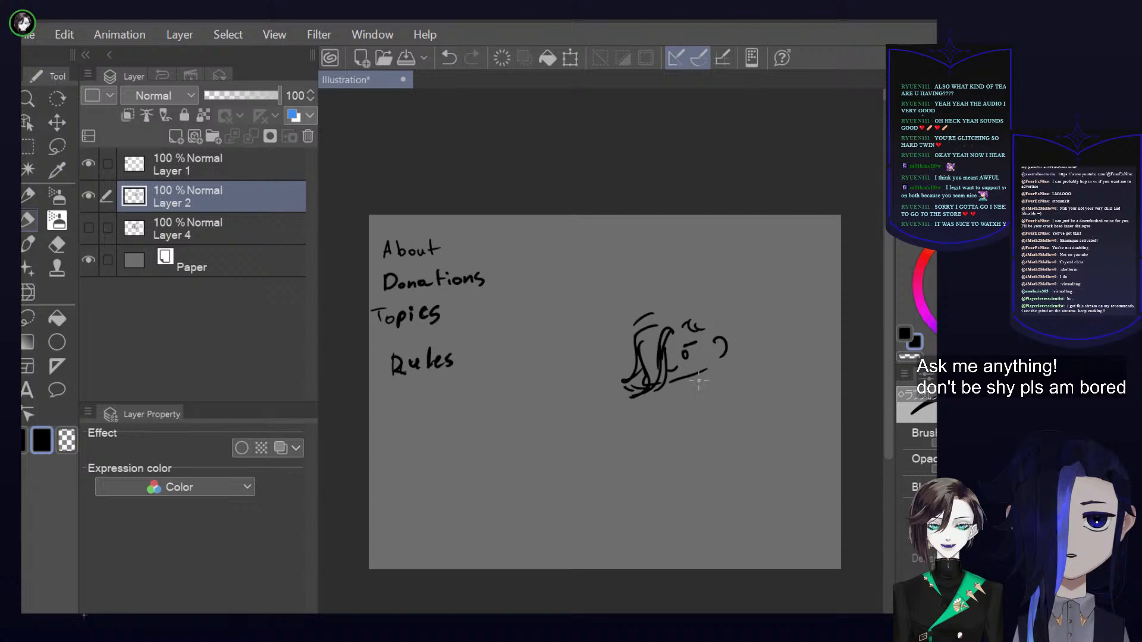
Sketch the character's upper body below the chin, with collar, shoulders and arms
mouse_move(693, 379)
left_mouse_down()
mouse_move(718, 388)
mouse_move(703, 425)
left_mouse_up()
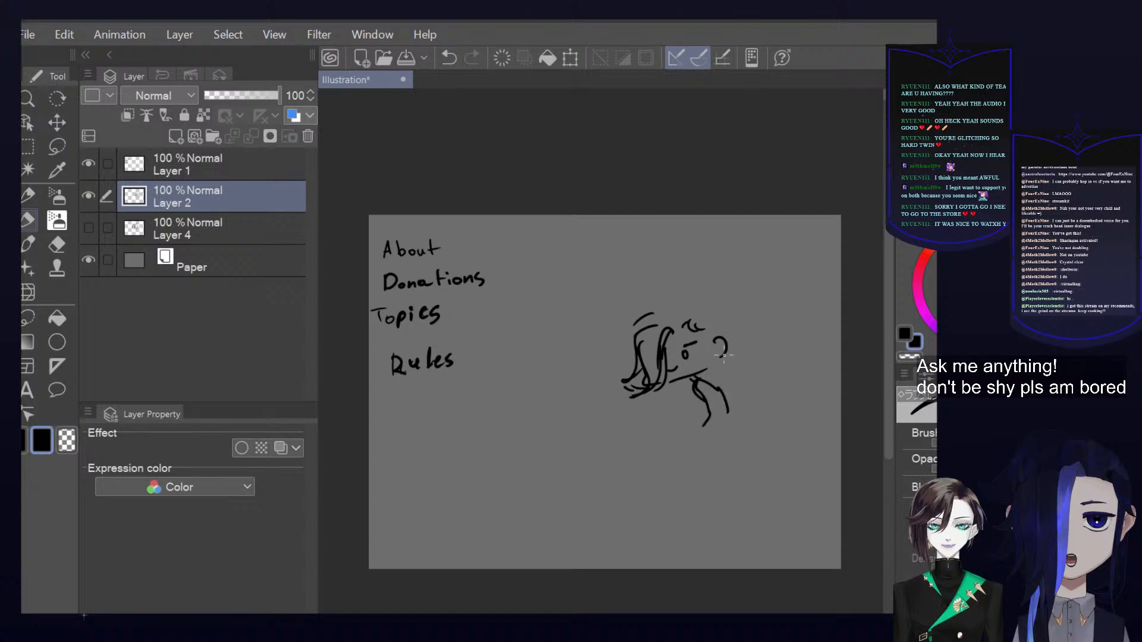
mouse_move(707, 381)
left_mouse_down()
mouse_move(722, 414)
mouse_move(711, 427)
mouse_move(700, 409)
mouse_move(702, 436)
mouse_move(702, 403)
mouse_move(694, 458)
left_mouse_up()
left_click_drag(715, 385, 694, 435)
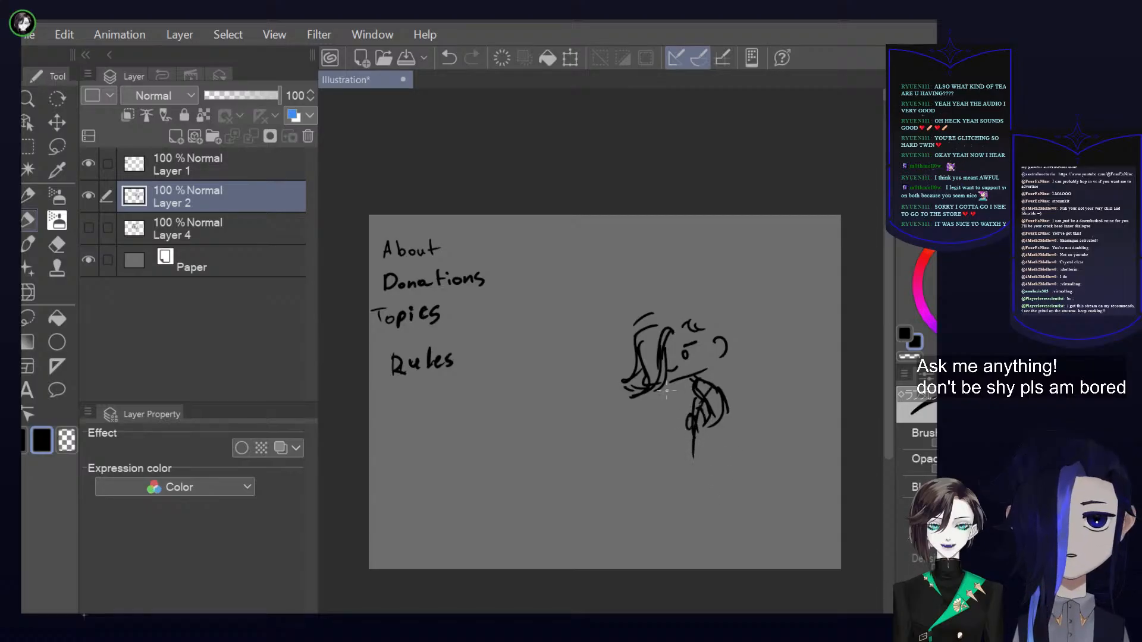
mouse_move(694, 393)
left_mouse_down()
mouse_move(645, 422)
mouse_move(658, 420)
left_mouse_up()
Draw the fringe and the rounded top of the hair, undoing the stray stroke at the canvas edge
mouse_move(694, 300)
left_mouse_down()
mouse_move(680, 320)
mouse_move(690, 304)
mouse_move(695, 321)
mouse_move(713, 303)
mouse_move(720, 336)
left_mouse_up()
left_click_drag(827, 355, 839, 406)
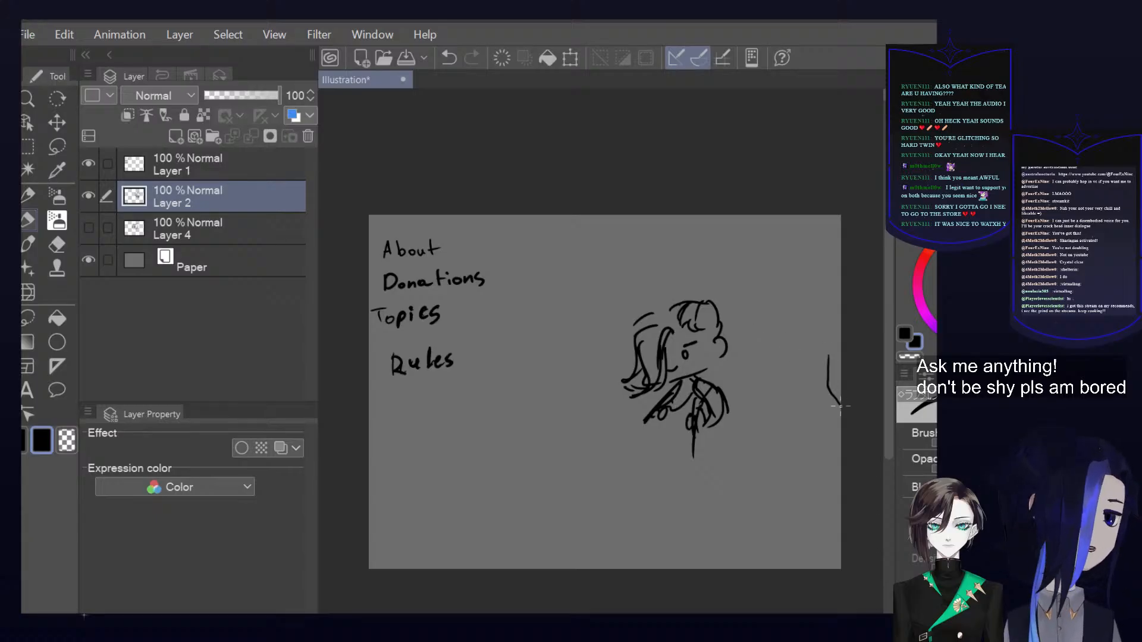
key("ctrl+z")
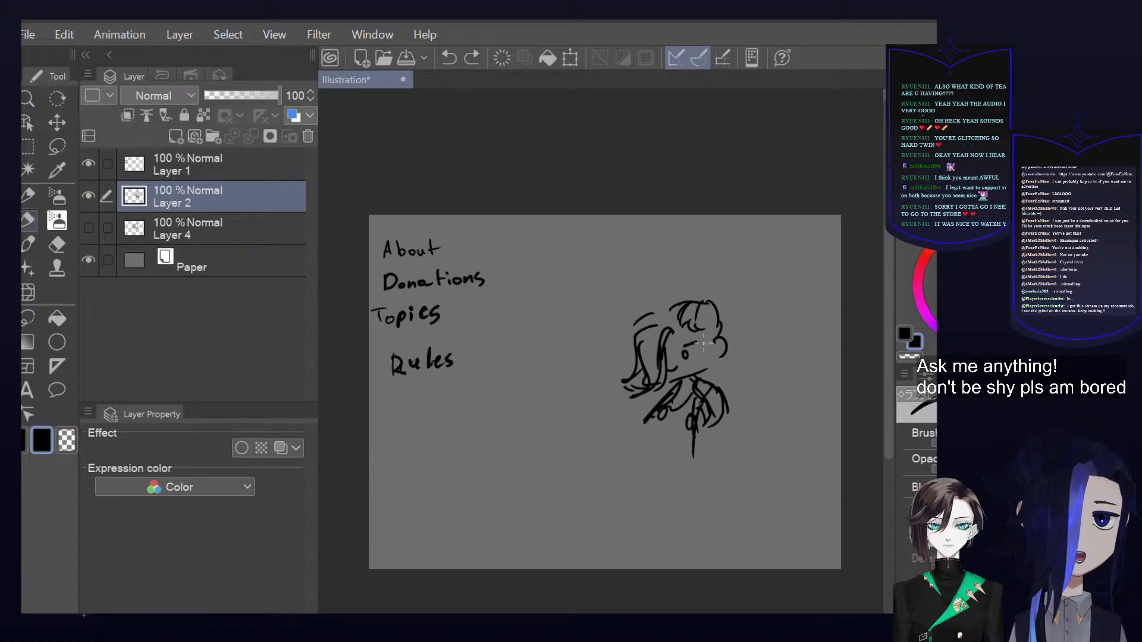
mouse_move(662, 324)
left_mouse_down()
mouse_move(671, 302)
mouse_move(716, 312)
mouse_move(720, 336)
left_mouse_up()
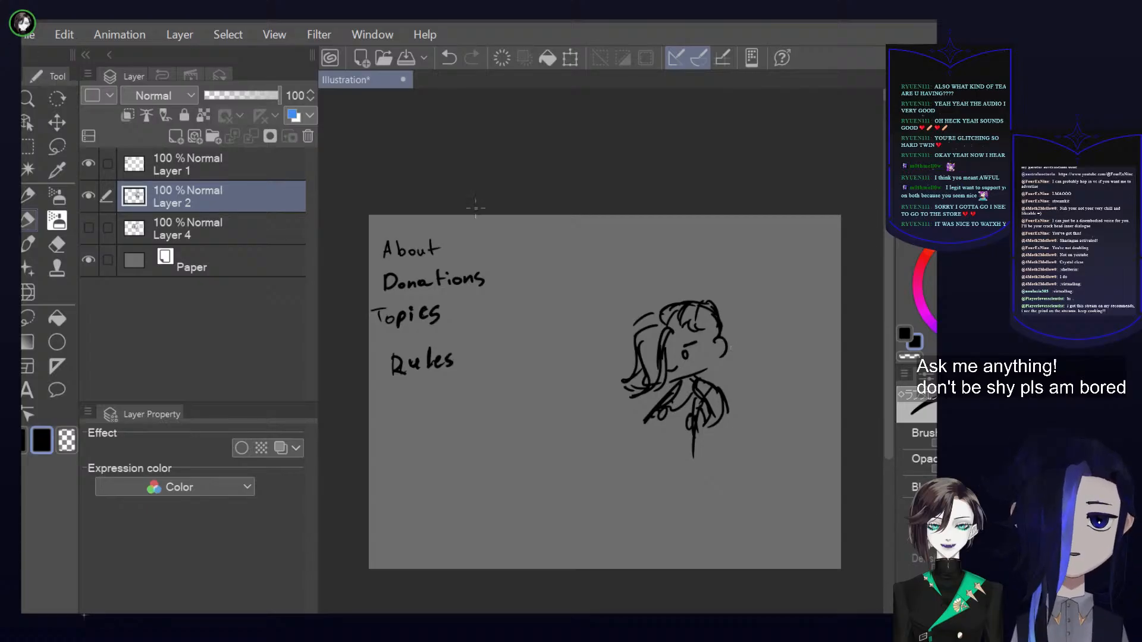
Handwrite "ABOUT" in black capitals above the character's head
mouse_move(589, 269)
left_mouse_down()
mouse_move(581, 303)
mouse_move(598, 301)
left_mouse_up()
left_click_drag(582, 294, 605, 303)
left_click_drag(604, 269, 610, 302)
mouse_move(648, 269)
left_mouse_down()
mouse_move(678, 262)
mouse_move(675, 287)
mouse_move(722, 253)
left_mouse_up()
left_click_drag(713, 255, 708, 292)
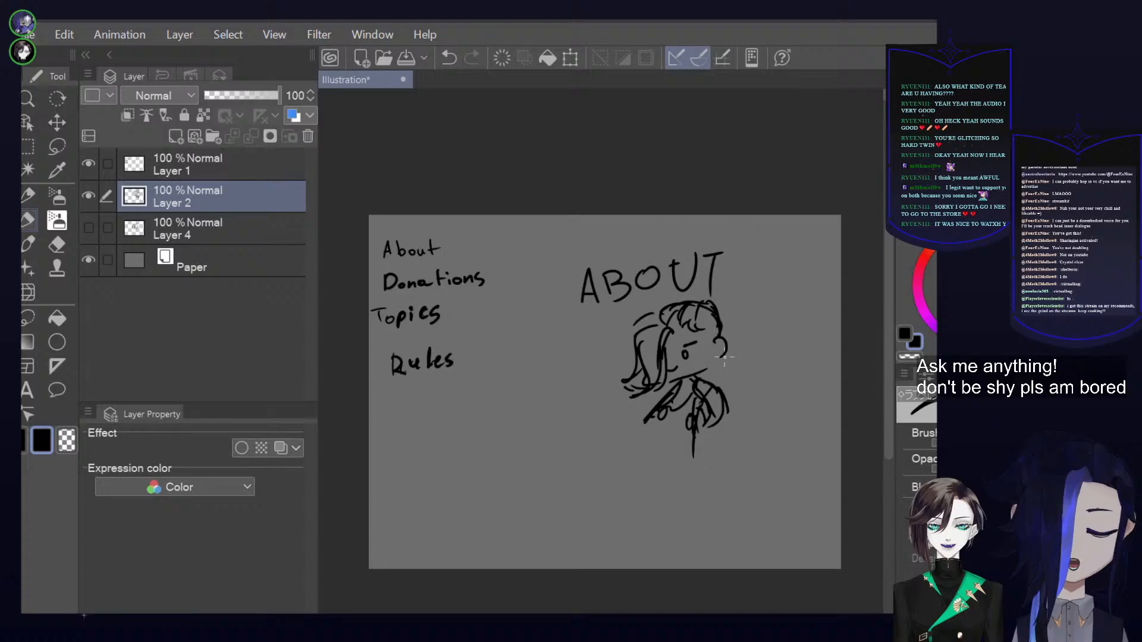
Darken the lower jacket with extra strokes, then redraw the ear and add hair behind it down to the neck
left_click_drag(686, 420, 681, 445)
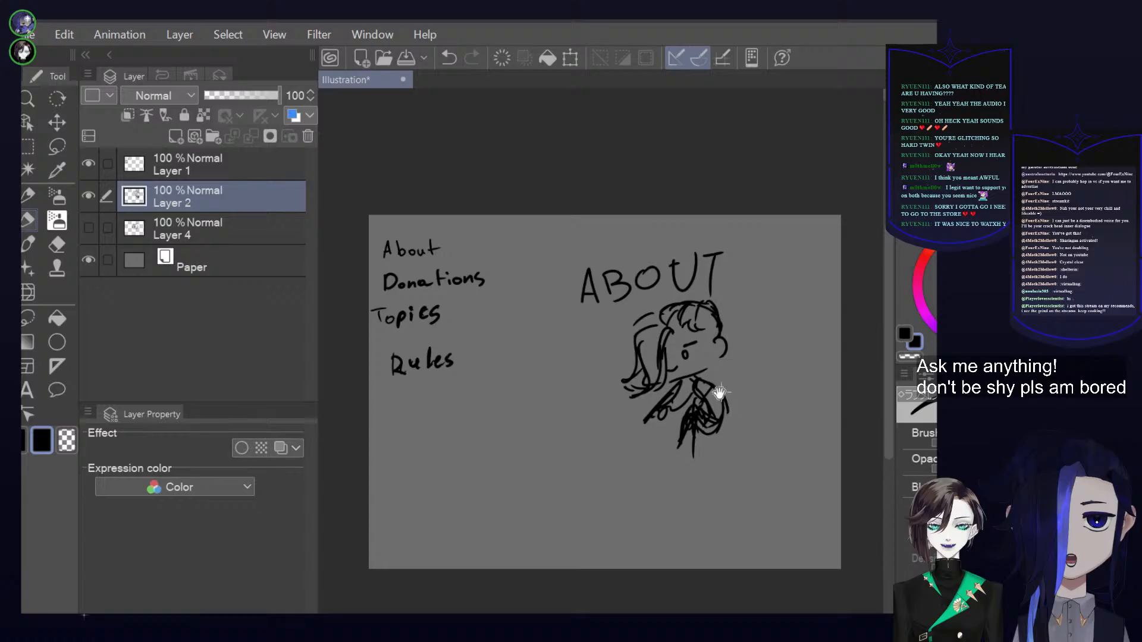
scroll(720, 392, "up", 4)
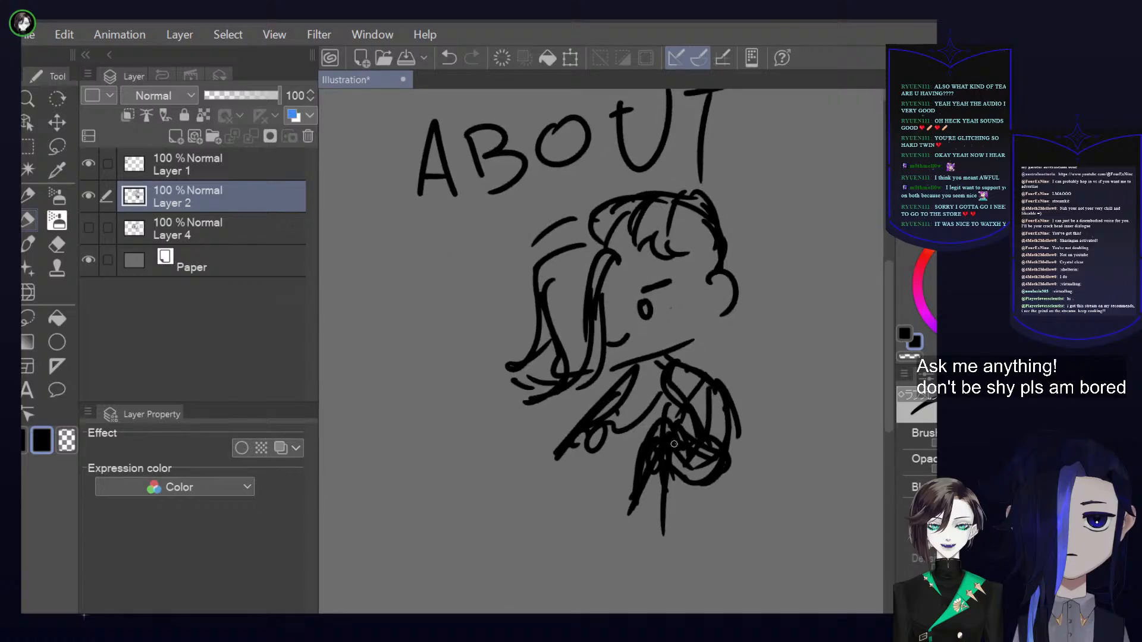
left_click_drag(699, 294, 703, 318)
left_click_drag(771, 289, 753, 297)
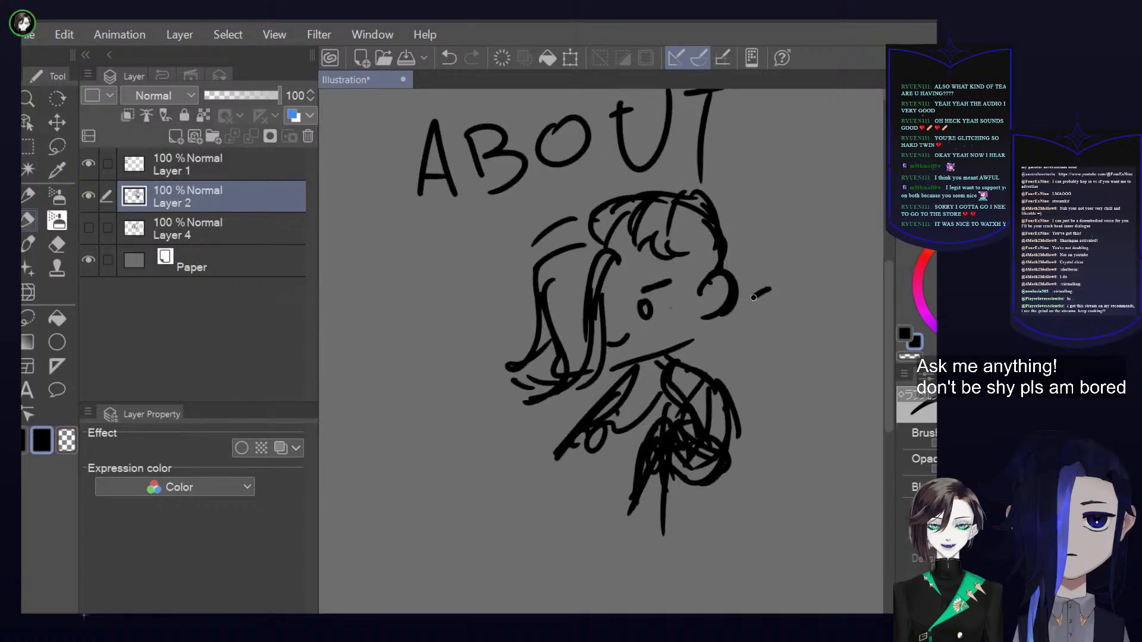
key("ctrl+z")
mouse_move(679, 256)
left_mouse_down()
mouse_move(718, 245)
mouse_move(729, 277)
left_mouse_up()
mouse_move(719, 217)
left_mouse_down()
mouse_move(741, 342)
mouse_move(685, 355)
mouse_move(688, 343)
left_mouse_up()
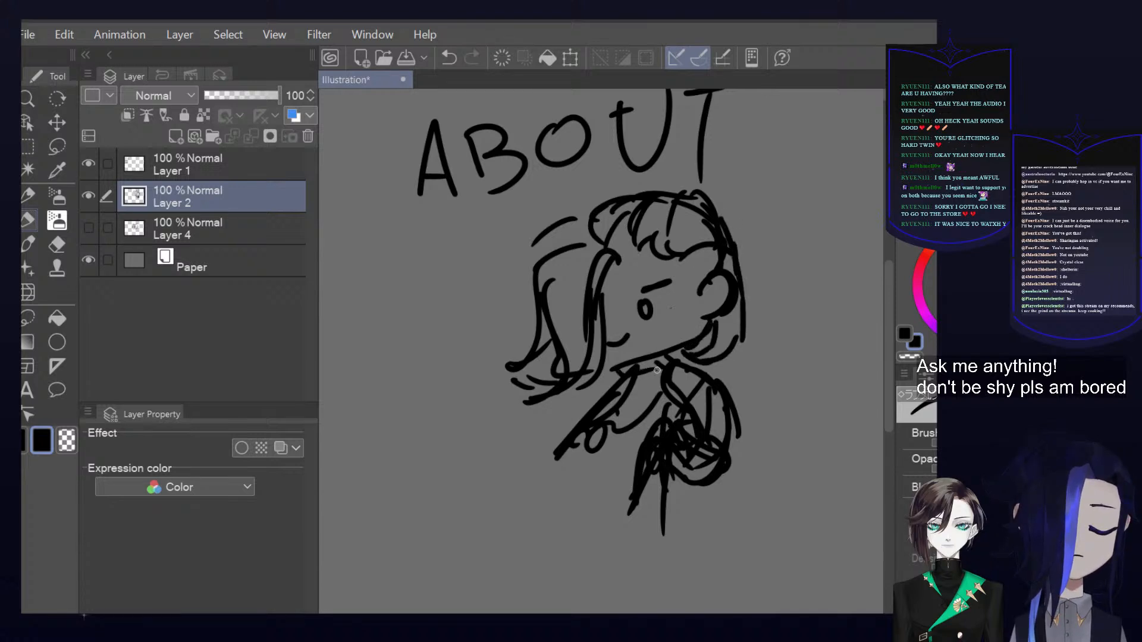
mouse_move(771, 307)
left_mouse_down()
mouse_move(748, 320)
mouse_move(790, 313)
left_mouse_up()
left_click(755, 321, "alt")
left_click(786, 325, "alt")
Hide the headings list layer and enlarge the "ABOUT" sketch proportionally to almost the full canvas height
left_click(88, 164)
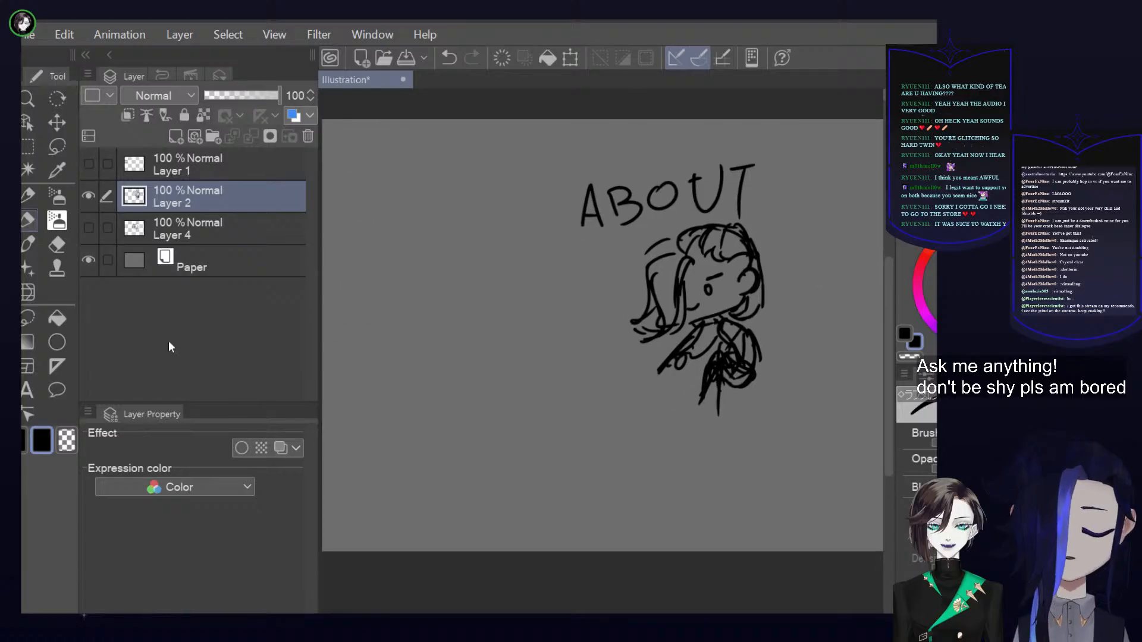
scroll(777, 304, "down", 1)
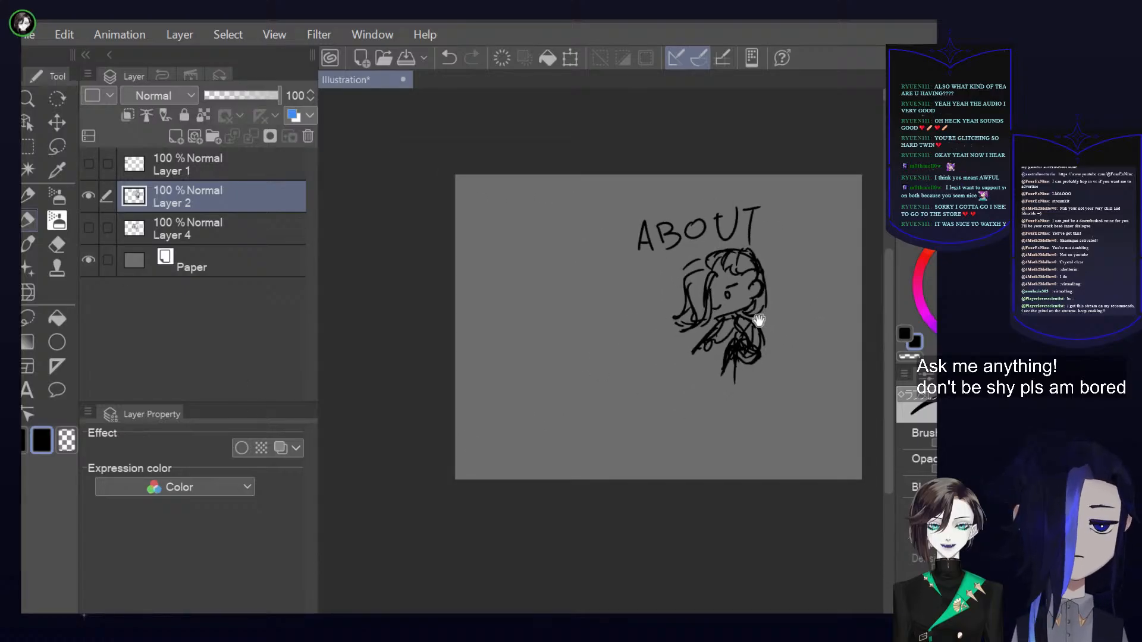
mouse_move(760, 307)
left_mouse_down()
mouse_move(783, 315)
mouse_move(714, 385)
left_mouse_up()
left_click(572, 59)
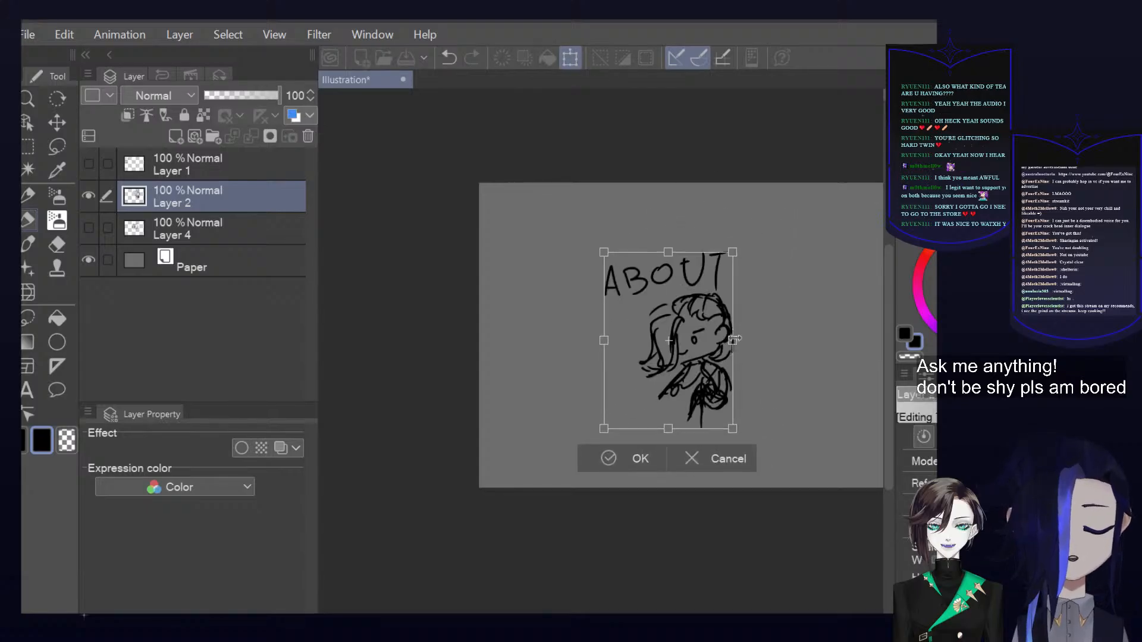
left_click_drag(735, 336, 801, 324)
left_click_drag(735, 343, 701, 337)
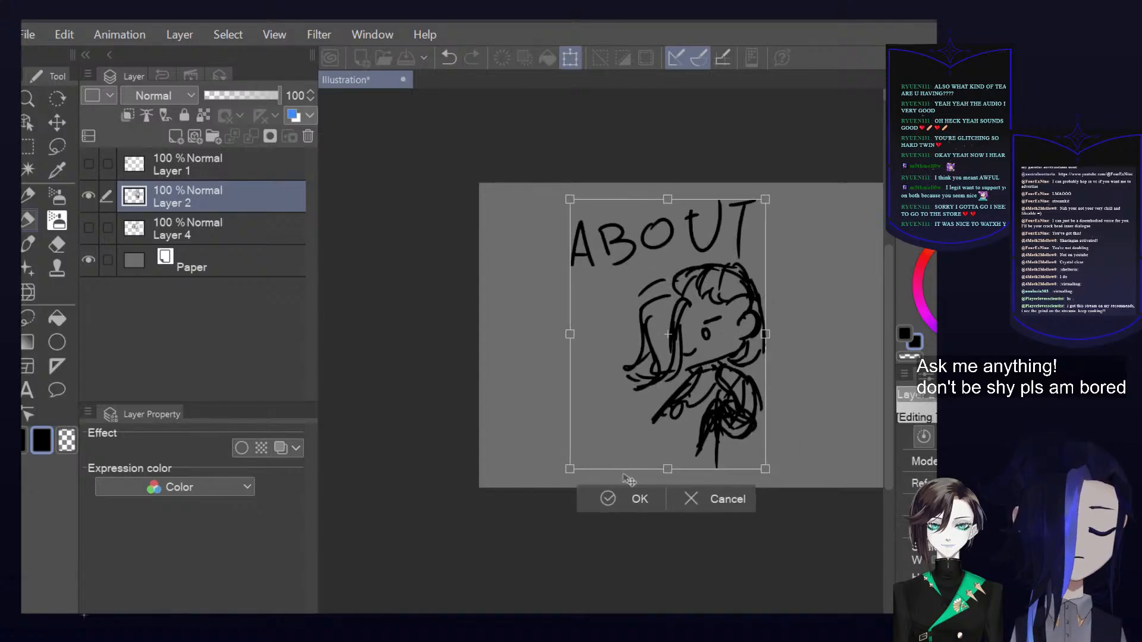
left_click(630, 503)
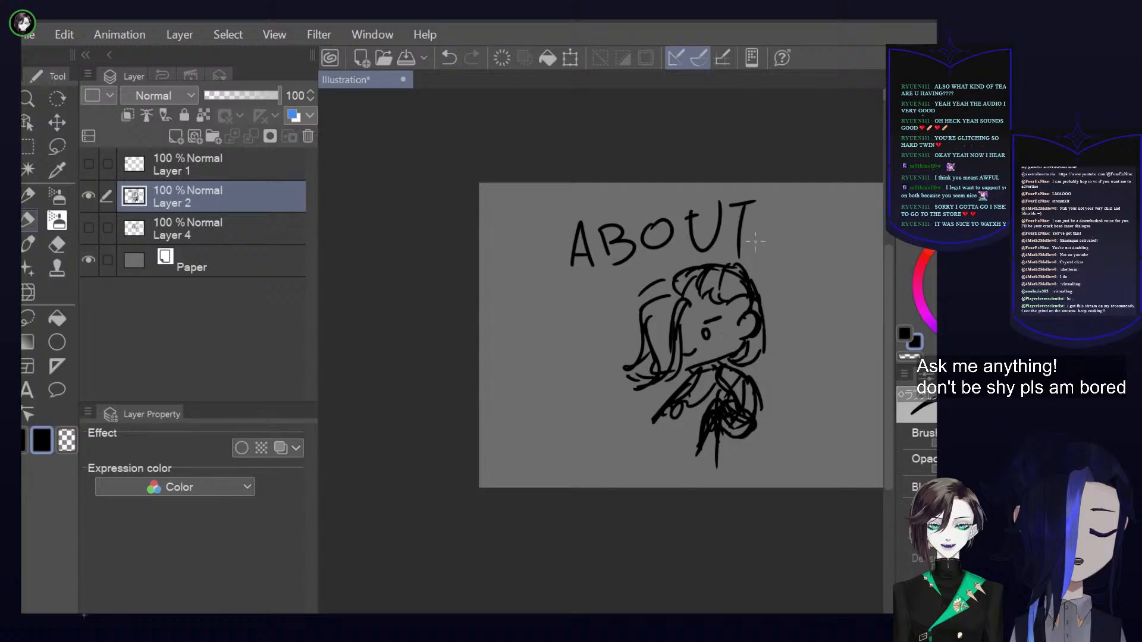
Add a layer beneath the "ABOUT" sketch, lower the sketch layer's opacity to 9% and make the new layer active
left_click(212, 223)
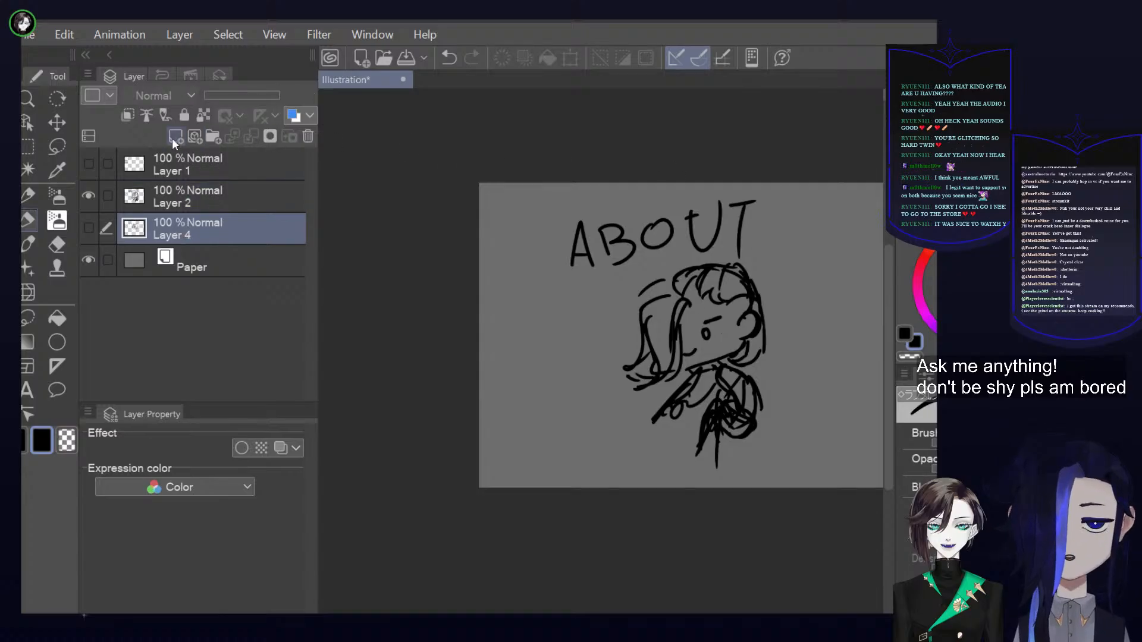
left_click(175, 136)
left_click(208, 197)
left_click(228, 96)
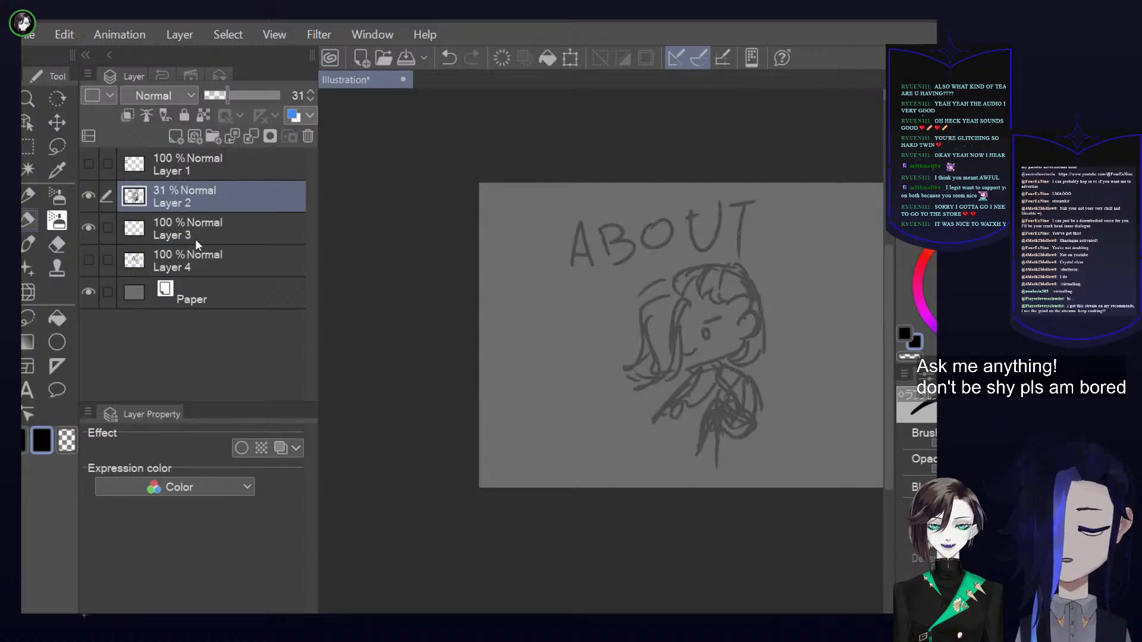
left_click(213, 95)
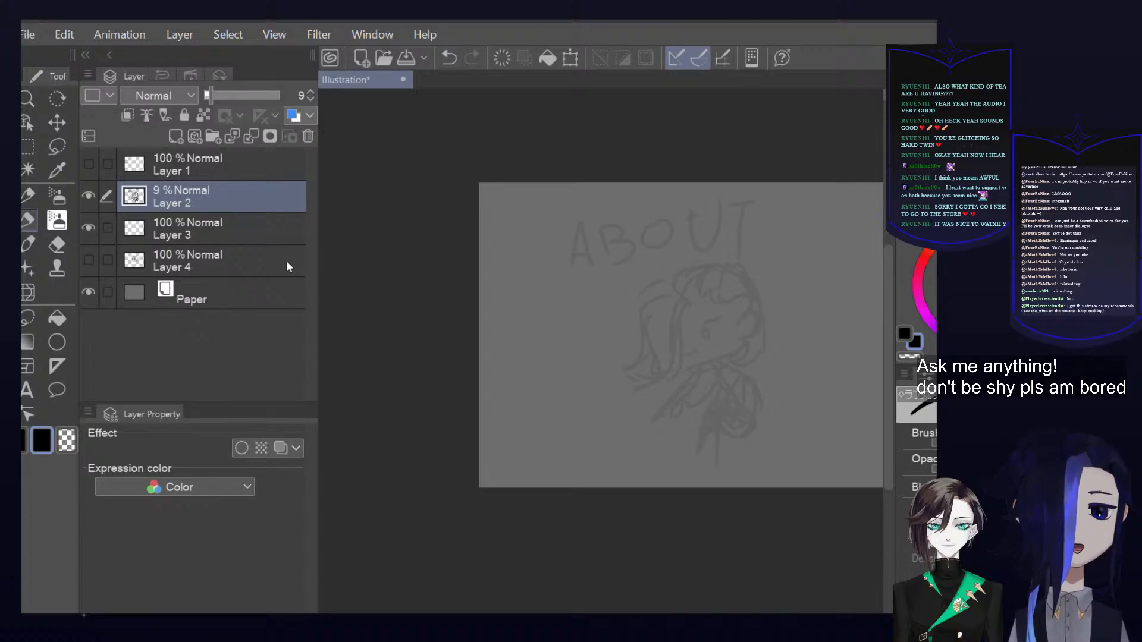
left_click(278, 238)
scroll(744, 294, "up", 5)
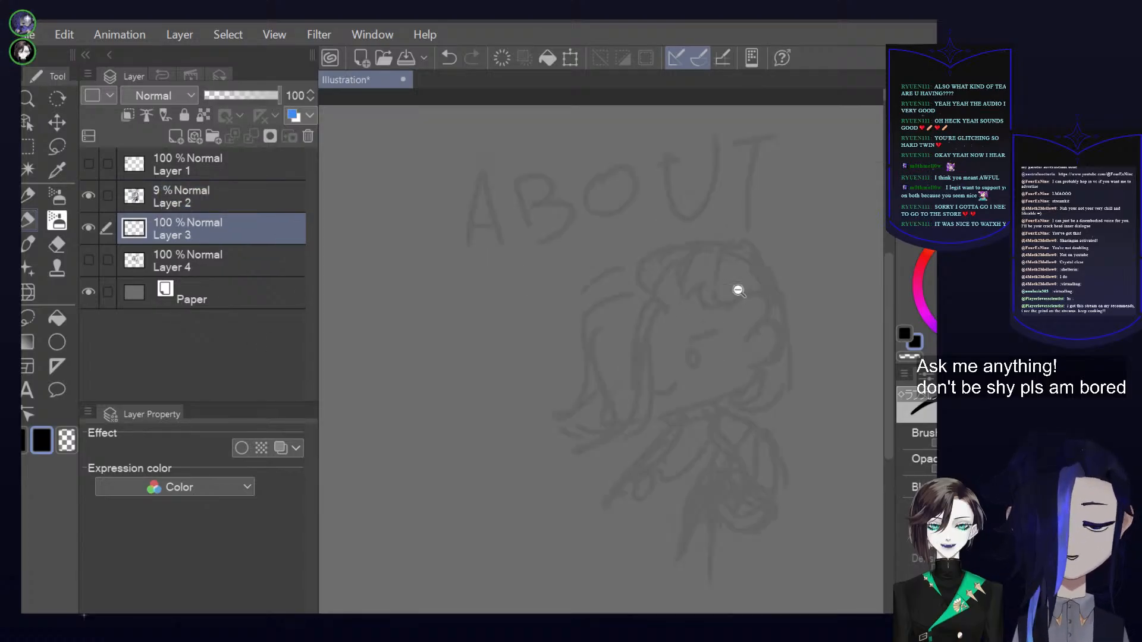
Trace the long front hair strand beside the face, redoing misplaced strokes, and add the curved outer locks behind it
mouse_move(678, 307)
left_mouse_down()
mouse_move(666, 290)
mouse_move(639, 357)
mouse_move(635, 489)
mouse_move(618, 503)
left_mouse_up()
mouse_move(649, 284)
left_mouse_down()
mouse_move(577, 306)
mouse_move(569, 364)
mouse_move(589, 496)
left_mouse_up()
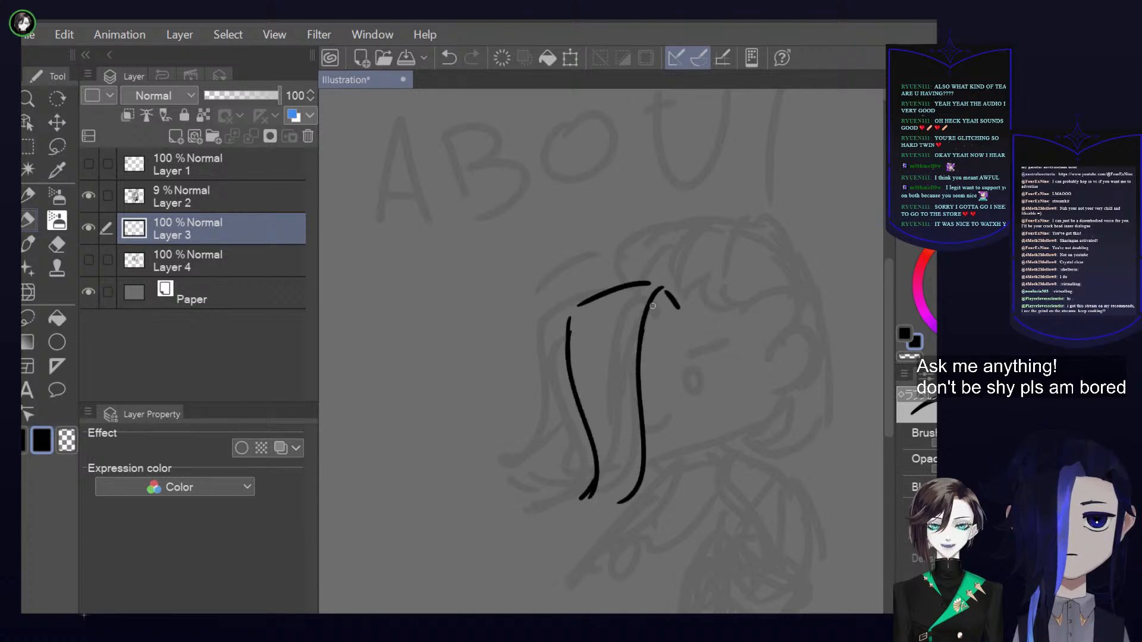
key("ctrl+z")
key("ctrl+z")
key("ctrl+z")
mouse_move(650, 317)
left_mouse_down()
mouse_move(677, 295)
mouse_move(632, 294)
mouse_move(619, 336)
mouse_move(639, 499)
mouse_move(626, 520)
left_mouse_up()
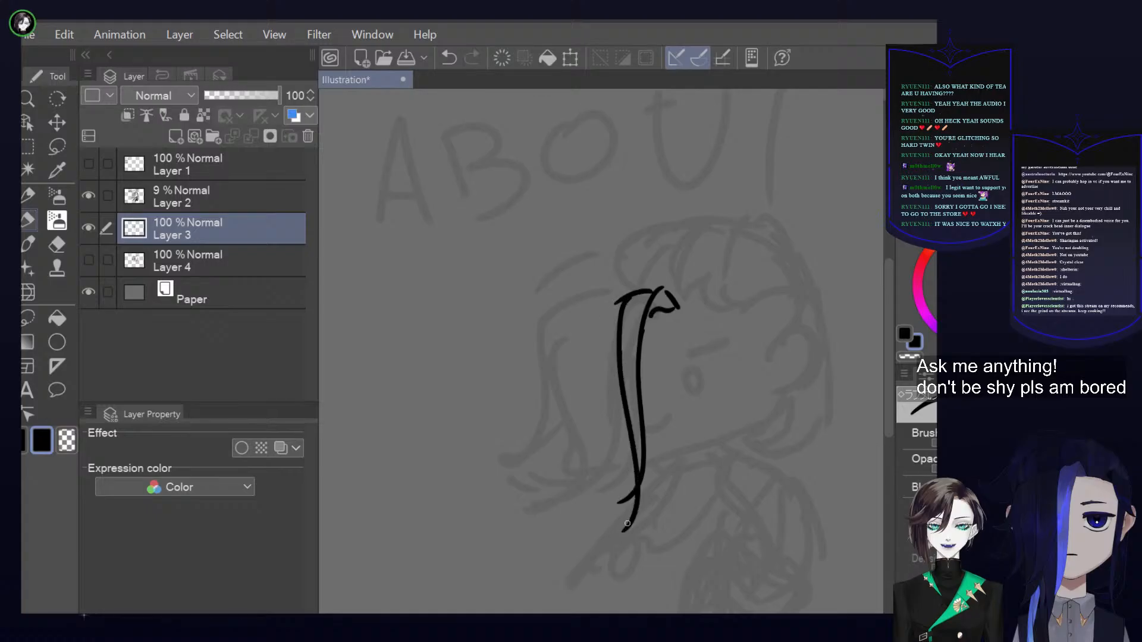
mouse_move(619, 301)
left_mouse_down()
mouse_move(538, 359)
mouse_move(580, 370)
left_mouse_up()
mouse_move(588, 339)
left_mouse_down()
mouse_move(562, 484)
mouse_move(597, 459)
left_mouse_up()
left_click_drag(598, 443, 630, 527)
Trace the character's jawline, ear, eye and small mouth in black over the faded sketch
left_click_drag(645, 461, 747, 422)
mouse_move(748, 354)
left_mouse_down()
mouse_move(792, 355)
mouse_move(767, 397)
left_mouse_up()
mouse_move(673, 369)
left_mouse_down()
mouse_move(724, 347)
mouse_move(681, 374)
mouse_move(706, 370)
mouse_move(702, 379)
mouse_move(689, 366)
left_mouse_up()
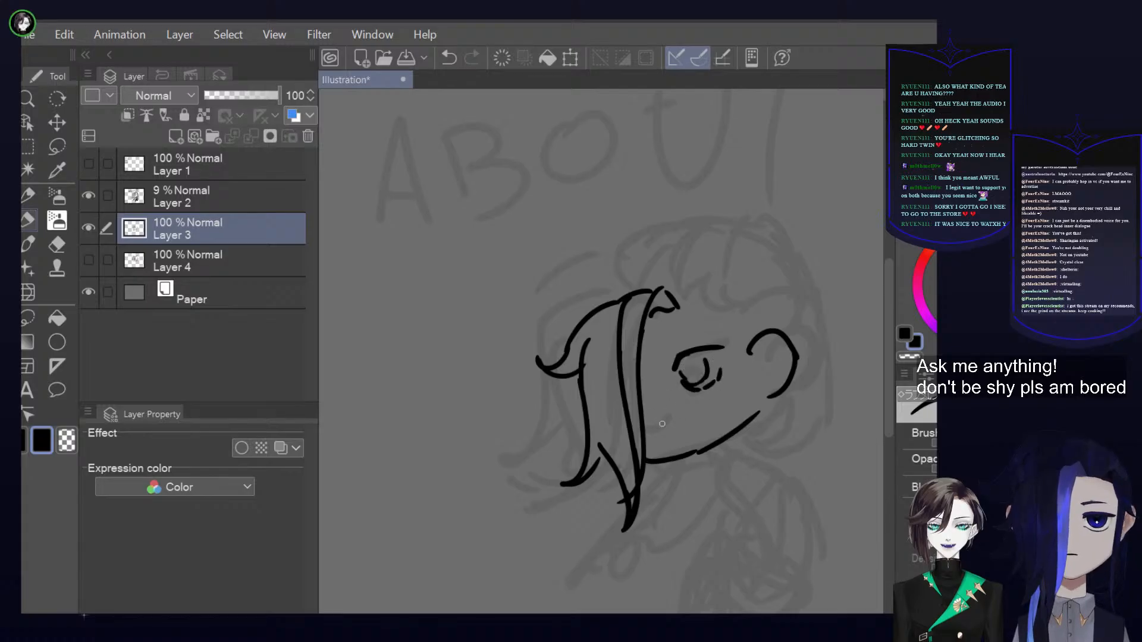
left_click_drag(659, 417, 676, 414)
Delete the faded "ABOUT" sketch layer and the line art layer, and show the handwritten headings list again
left_click(798, 341)
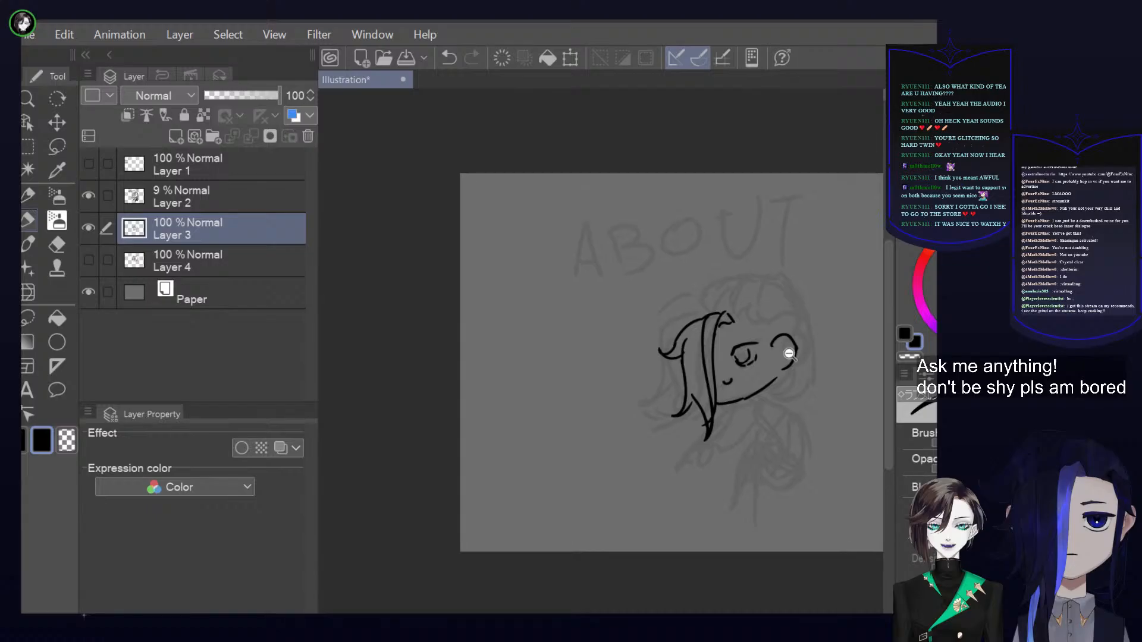
left_click(787, 348)
left_click(285, 196)
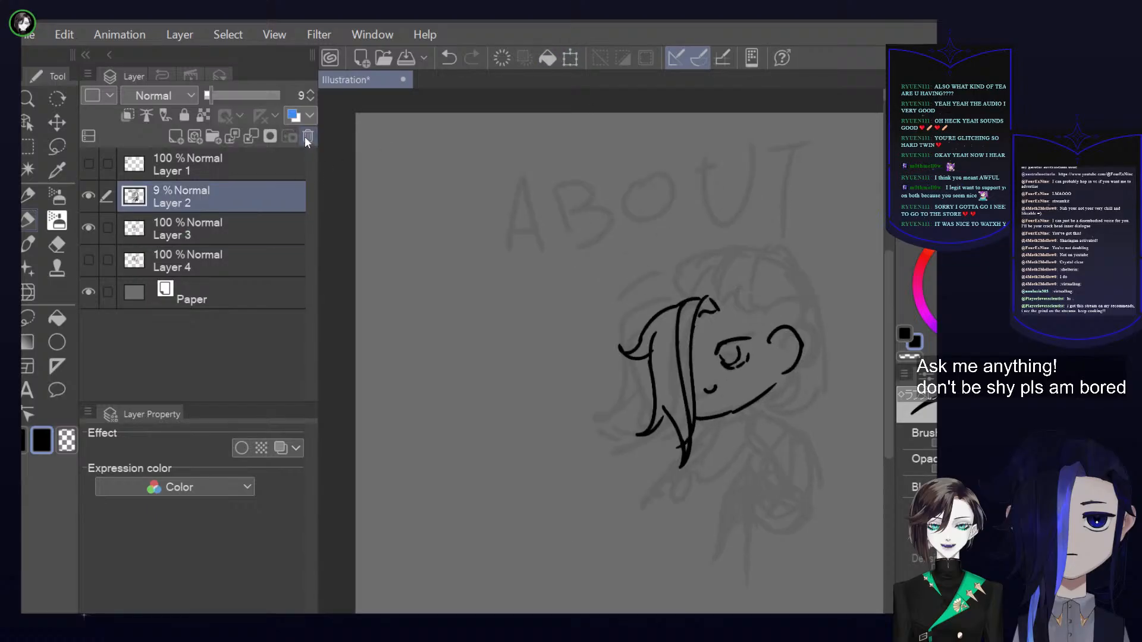
left_click(308, 138)
left_click(308, 138)
left_click(88, 164)
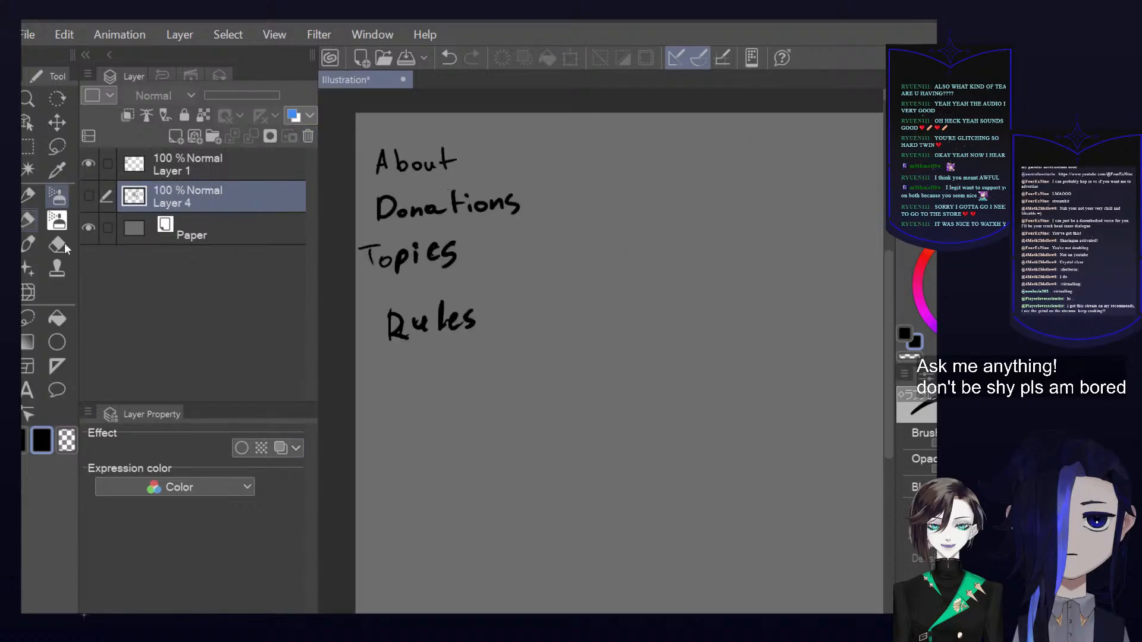
Add an empty layer directly beneath the headings list layer, then try a short curved stroke on it and undo it
scroll(626, 252, "up", 1)
left_click(168, 140)
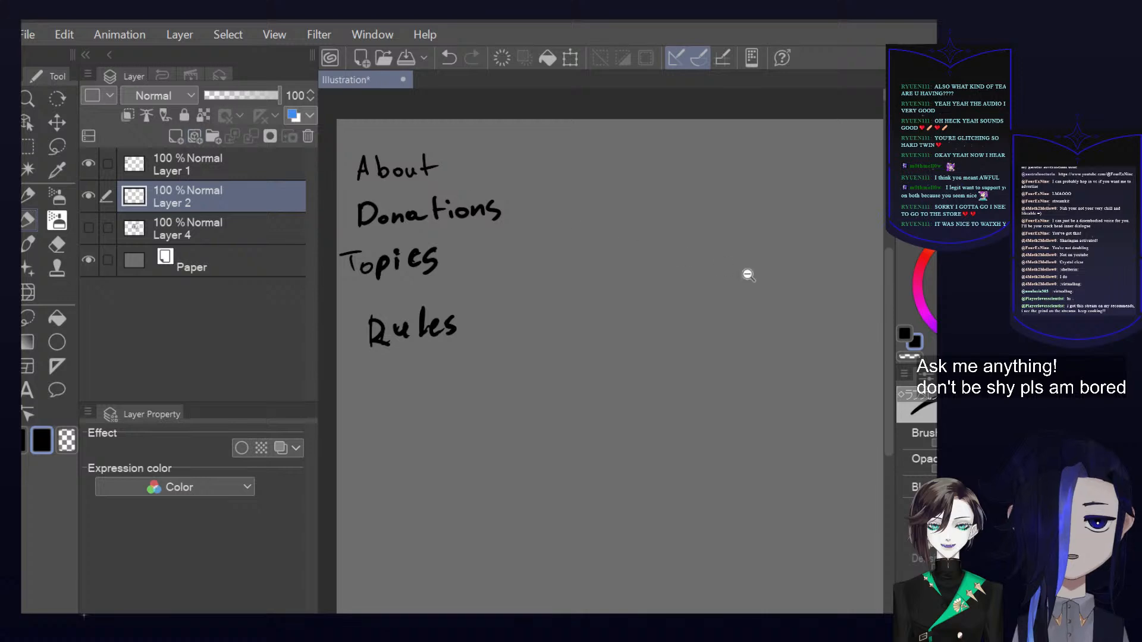
scroll(752, 291, "down", 3)
scroll(713, 296, "up", 1)
scroll(737, 299, "up", 1)
left_click_drag(737, 299, 724, 302)
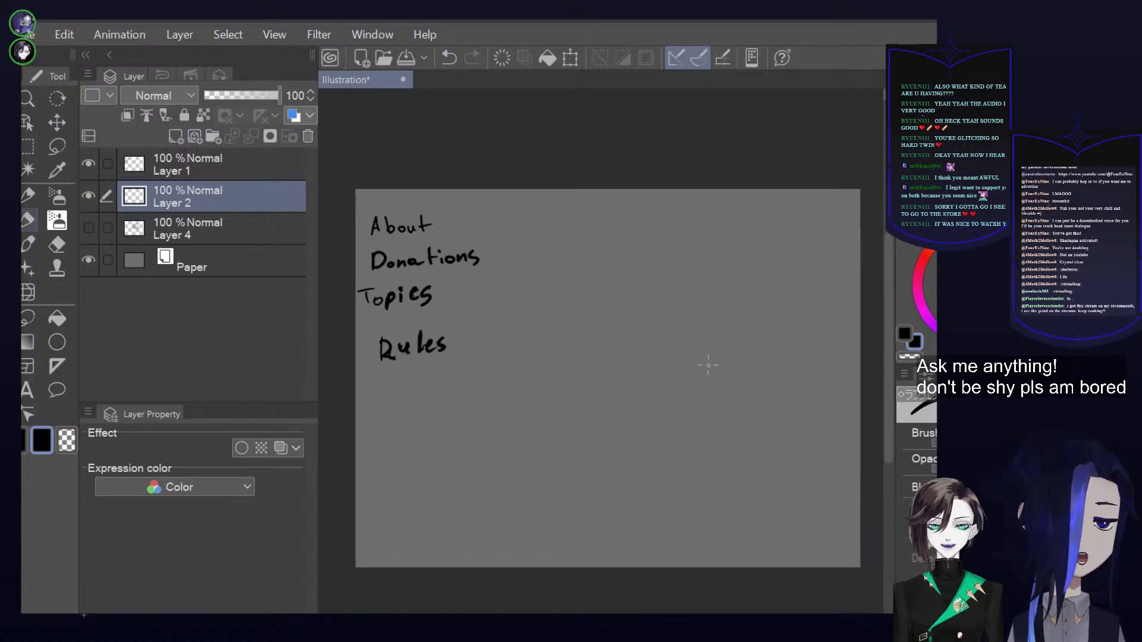
left_click_drag(726, 365, 699, 372)
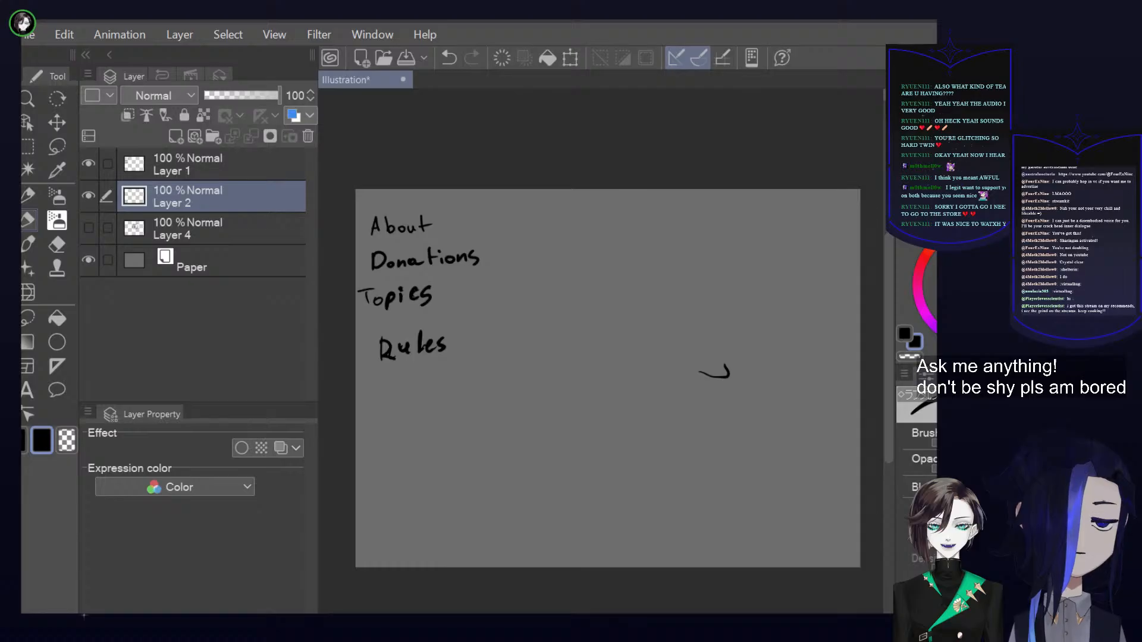
key("ctrl+z")
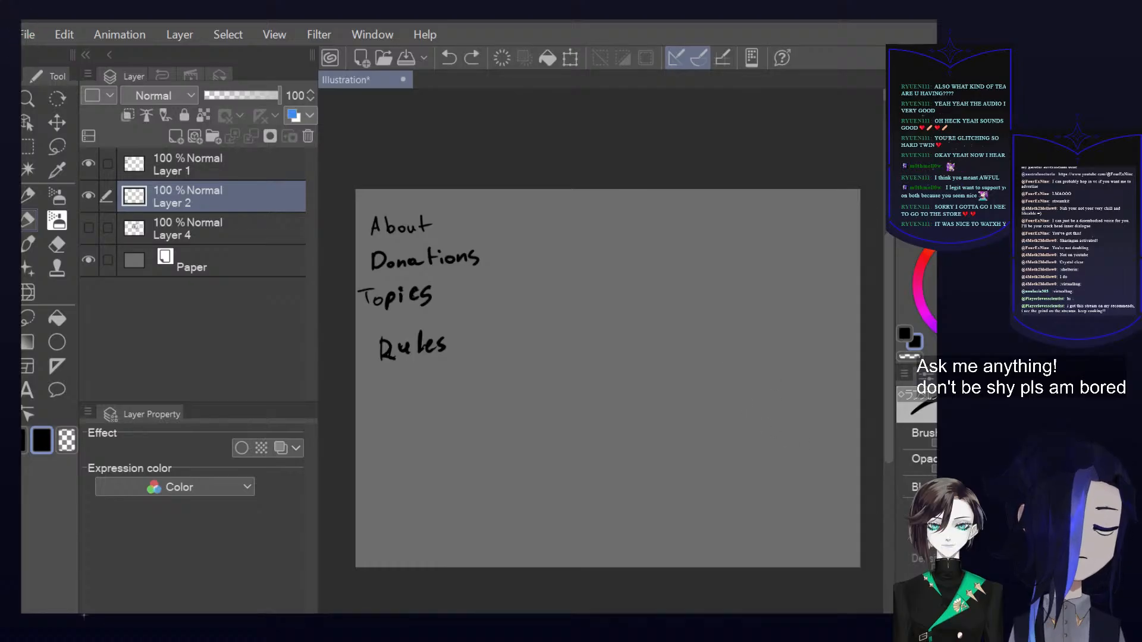
Switch to the main drawing colour, set it to near-black and choose a different pen for sketching
left_click(951, 155)
left_click(905, 334)
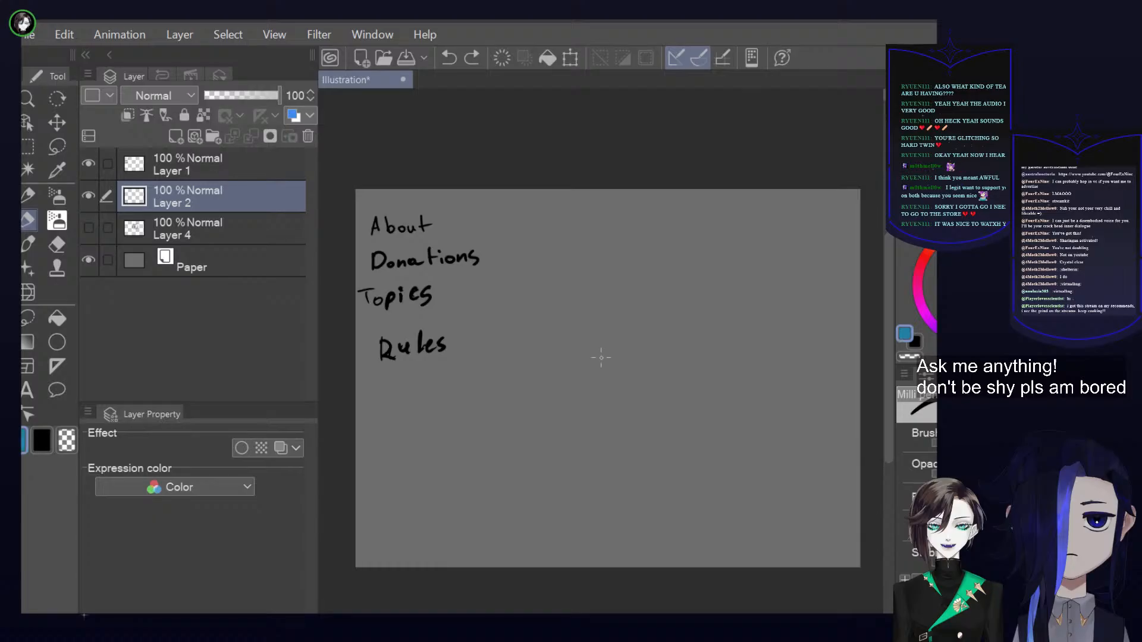
left_click(946, 318)
left_click(951, 155)
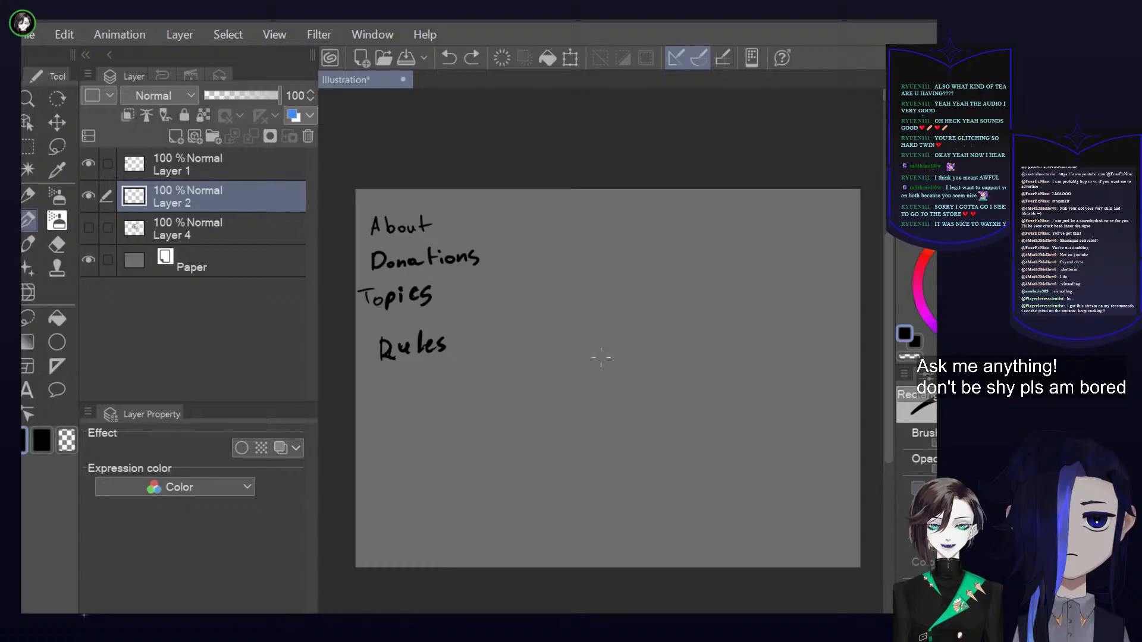
left_click_drag(622, 245, 639, 409)
key("ctrl+z")
mouse_move(597, 246)
left_mouse_down()
mouse_move(672, 245)
mouse_move(668, 318)
left_mouse_up()
mouse_move(595, 290)
left_mouse_down()
mouse_move(617, 320)
mouse_move(660, 331)
mouse_move(669, 316)
left_mouse_up()
left_click_drag(654, 246, 652, 327)
left_click(503, 66)
mouse_move(575, 266)
left_mouse_down()
mouse_move(533, 325)
mouse_move(572, 376)
mouse_move(578, 408)
mouse_move(606, 320)
mouse_move(575, 393)
left_mouse_up()
left_click(504, 57)
Sketch a tall four-pointed star beside the headings list, using a long vertical line and inward-curving edges
mouse_move(572, 260)
left_mouse_down()
mouse_move(570, 293)
mouse_move(538, 323)
mouse_move(565, 331)
left_mouse_up()
left_click_drag(568, 333, 574, 394)
left_click_drag(569, 256, 571, 351)
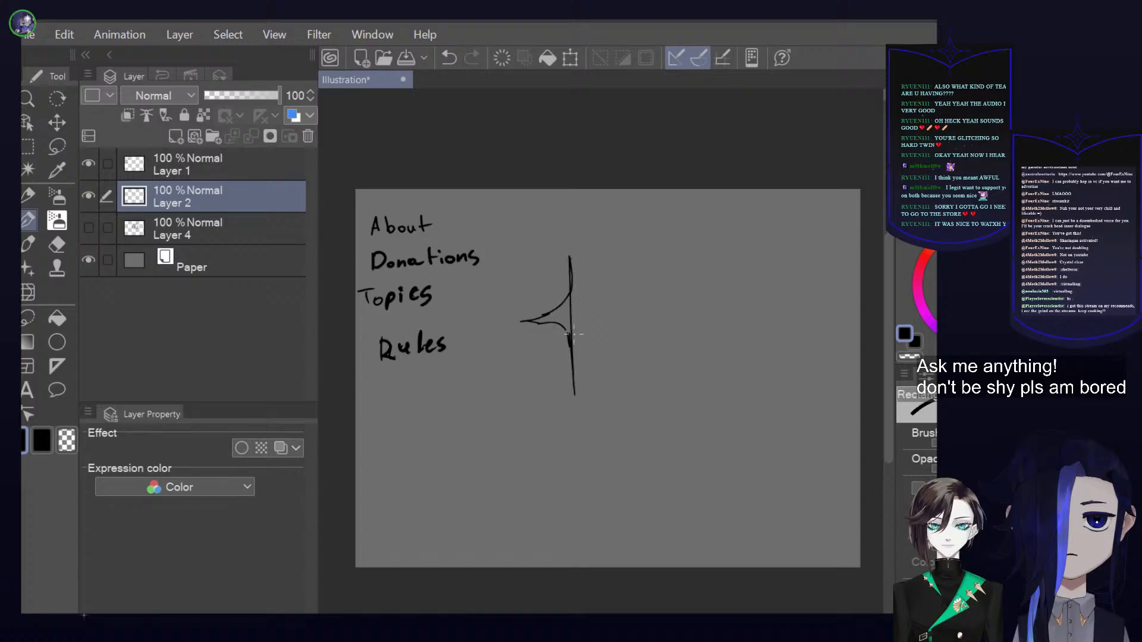
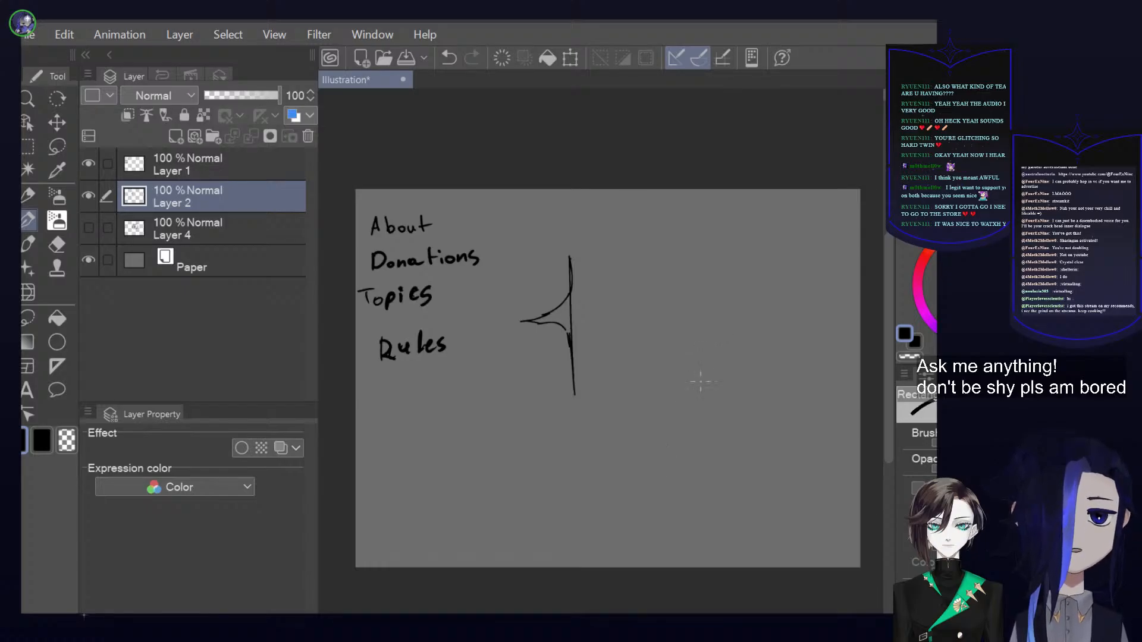
Complete the right half of the four-pointed star sketch and thicken its arms with repeated inward-curving strokes
left_click(532, 325)
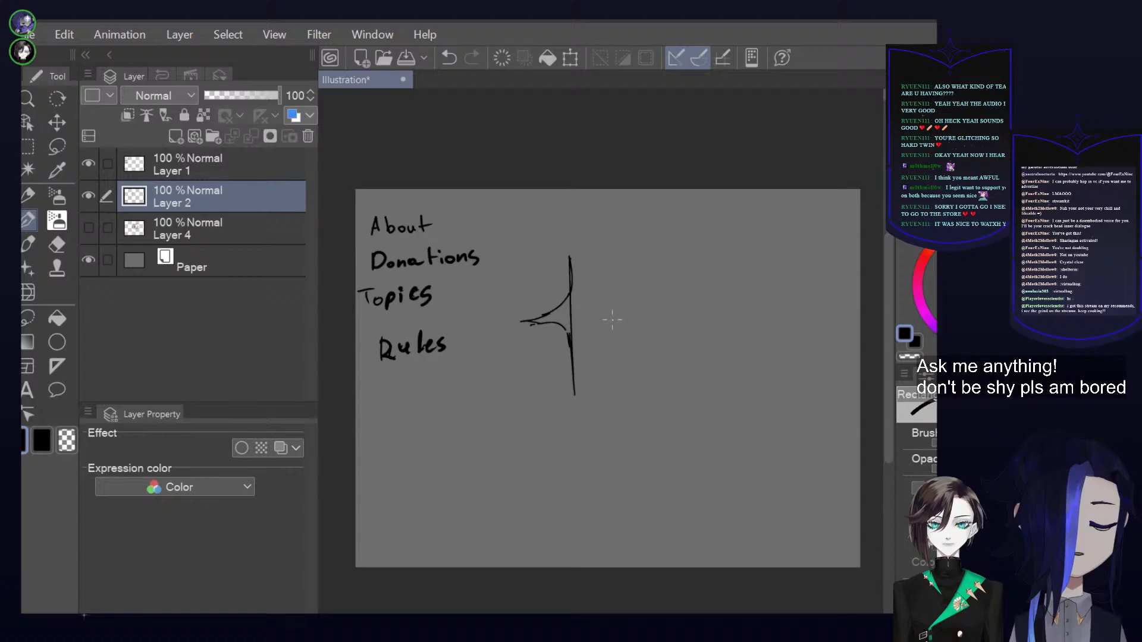
left_click(619, 322, "shift")
mouse_move(569, 251)
left_mouse_down()
mouse_move(587, 322)
mouse_move(583, 305)
mouse_move(619, 324)
left_mouse_up()
mouse_move(565, 289)
left_mouse_down()
mouse_move(598, 321)
mouse_move(569, 368)
mouse_move(616, 317)
left_mouse_up()
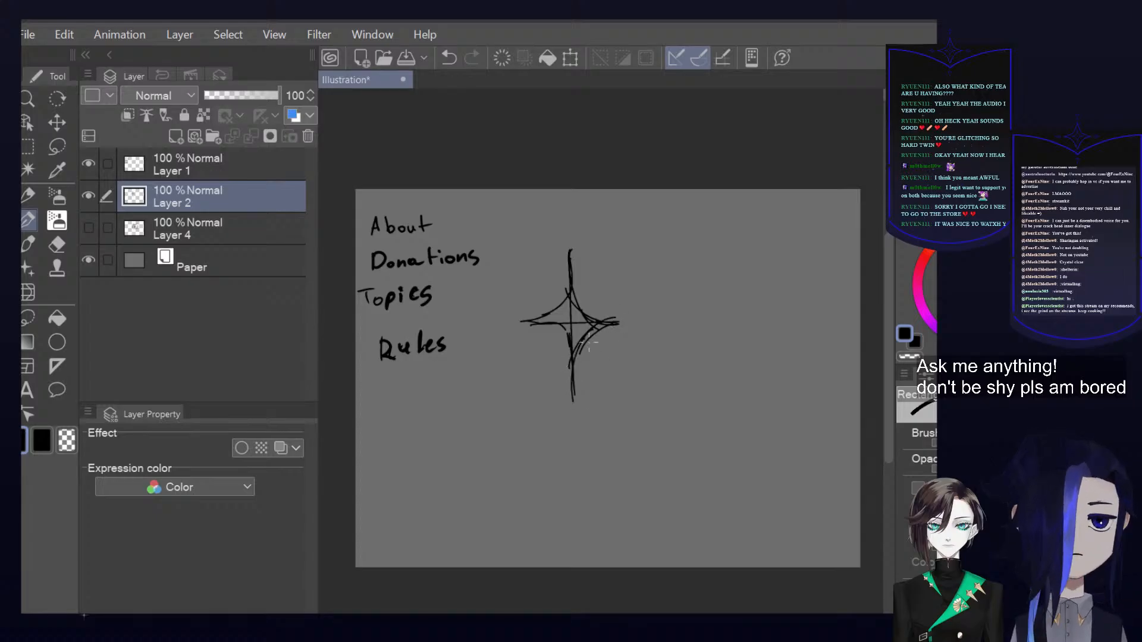
mouse_move(573, 266)
left_mouse_down()
mouse_move(568, 311)
mouse_move(564, 301)
mouse_move(530, 322)
mouse_move(562, 337)
mouse_move(573, 390)
left_mouse_up()
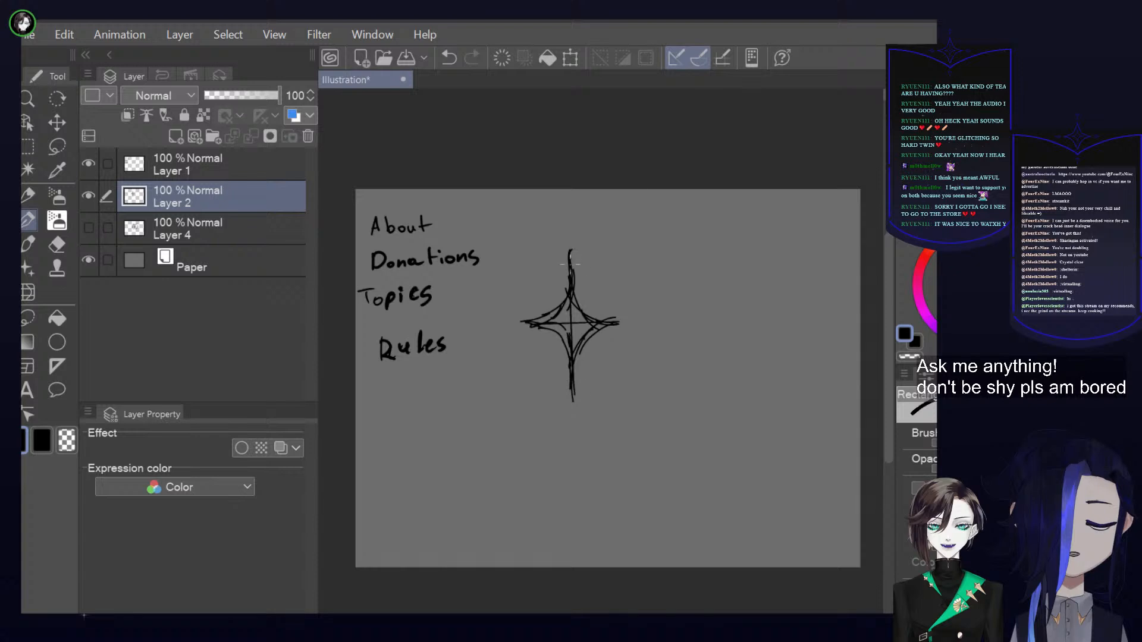
left_click_drag(579, 299, 619, 322)
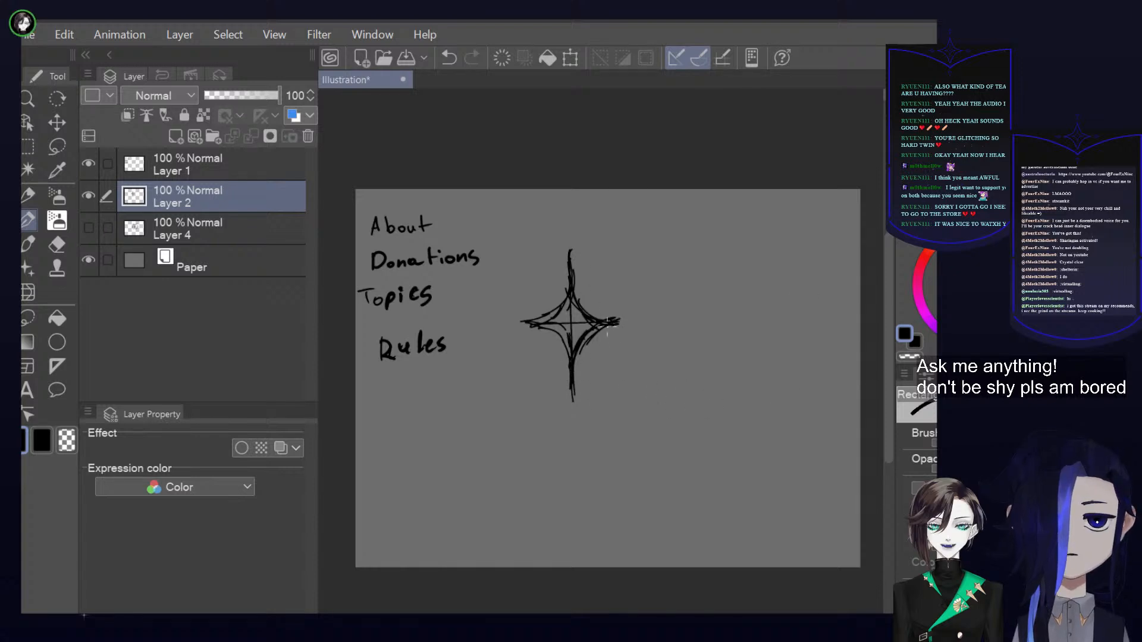
left_click_drag(535, 328, 514, 325)
Erase excess line work with the transparent colour to thin the star's upper, right, lower and left points
key("c")
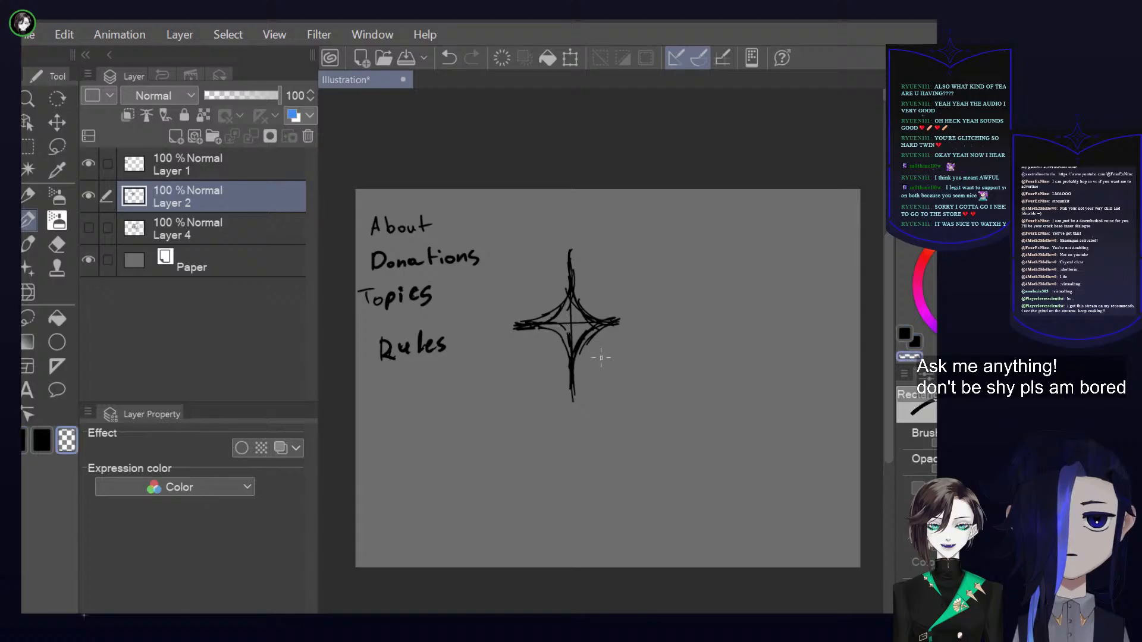
left_click_drag(568, 250, 574, 287)
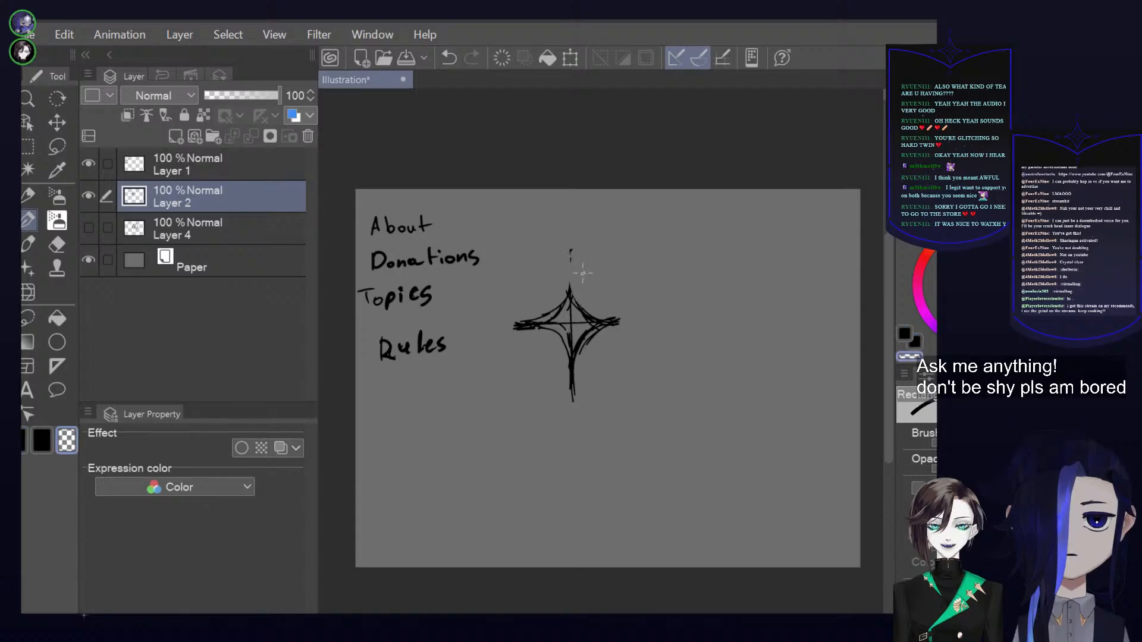
key("ctrl+z")
key("ctrl+z")
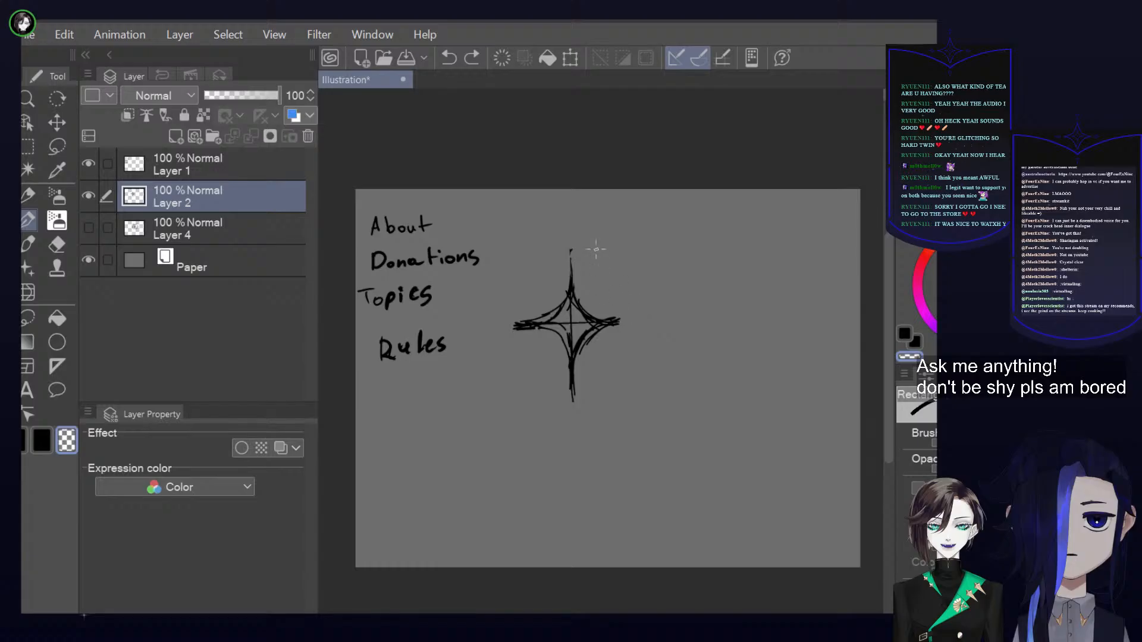
left_click_drag(573, 257, 573, 277)
mouse_move(624, 324)
left_mouse_down()
mouse_move(575, 353)
mouse_move(585, 343)
mouse_move(572, 403)
left_mouse_up()
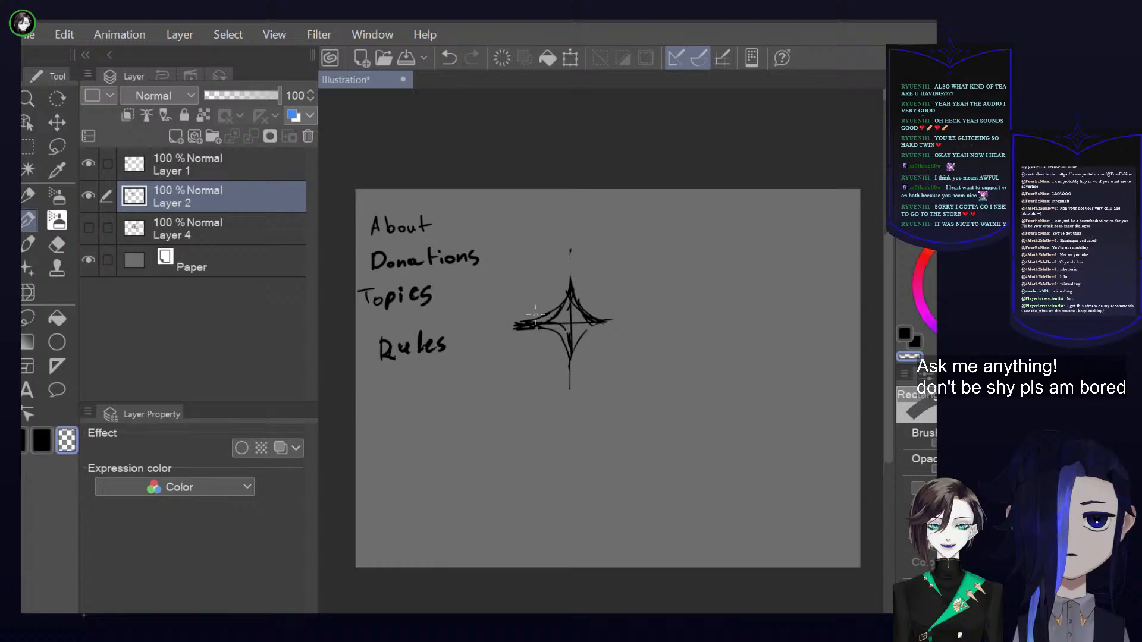
mouse_move(544, 329)
left_mouse_down()
mouse_move(515, 326)
mouse_move(553, 342)
left_mouse_up()
Redraw the star's lower-left curve in the black drawing colour, undoing unsatisfactory strokes, and thicken its upper point
key("c")
mouse_move(532, 328)
left_mouse_down()
mouse_move(568, 345)
mouse_move(572, 389)
left_mouse_up()
key("ctrl+z")
key("ctrl+z")
left_click_drag(548, 320, 570, 393)
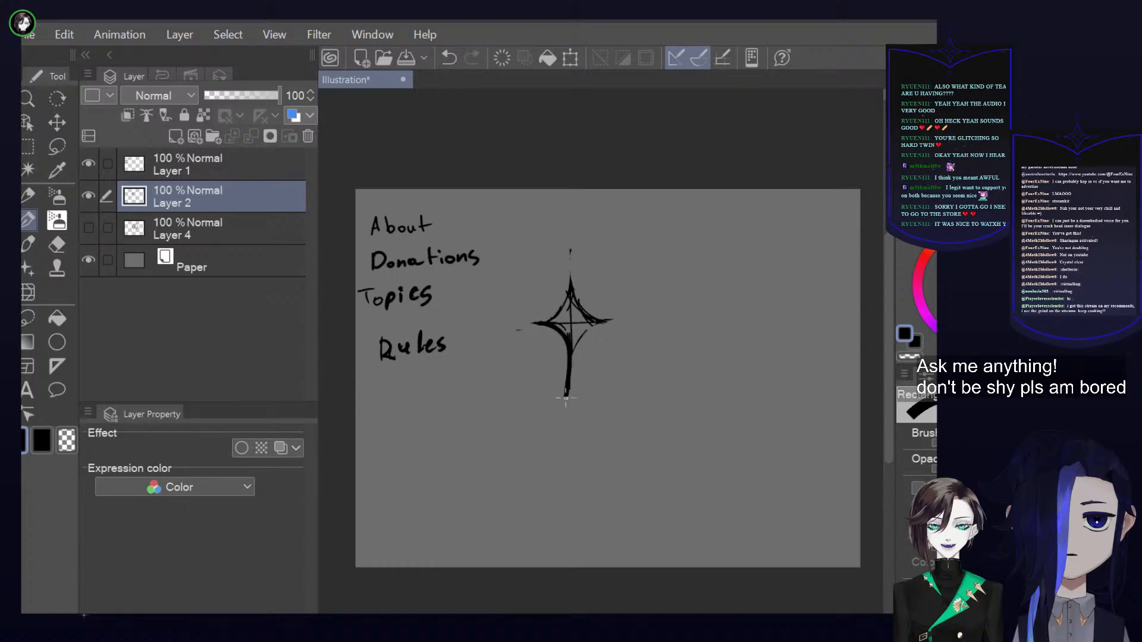
key("ctrl+z")
left_click_drag(539, 323, 570, 372)
left_click(569, 259, "shift")
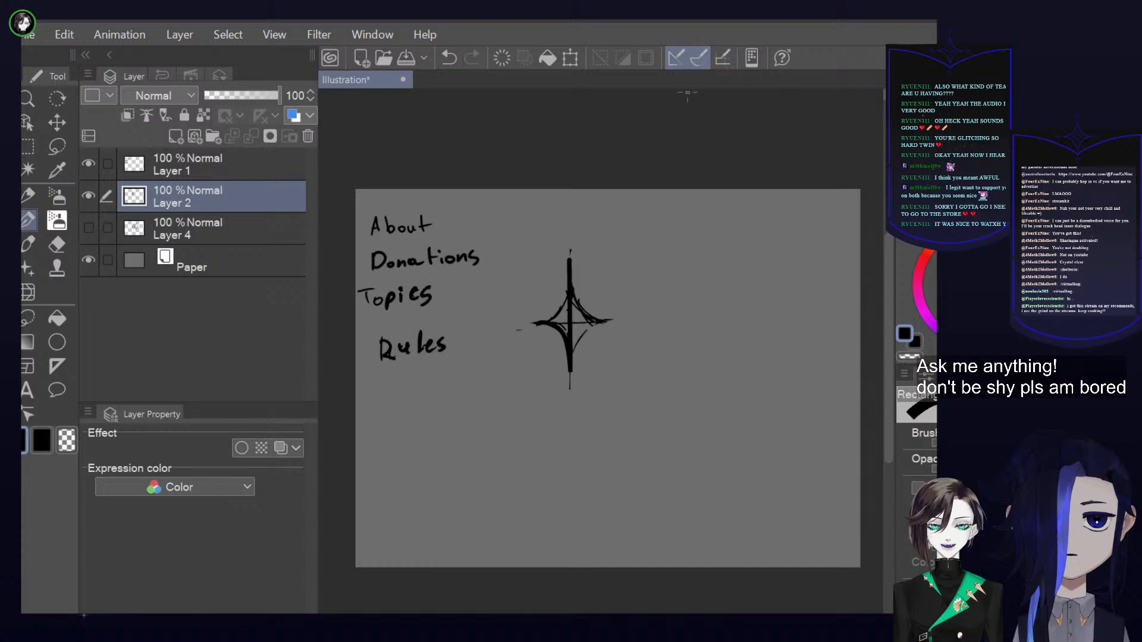
Clear the whole star sketch from Layer 2
left_click(503, 58)
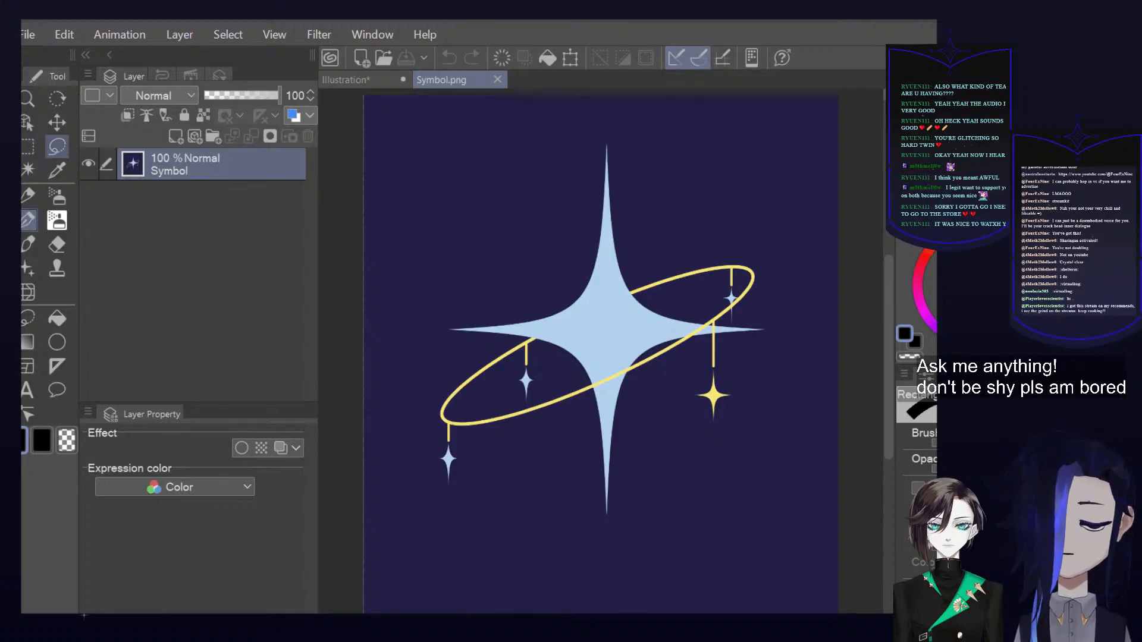
Auto-select the navy background of Symbol.png, including the areas inside the ring, clear it to transparency and deselect
left_click(28, 169)
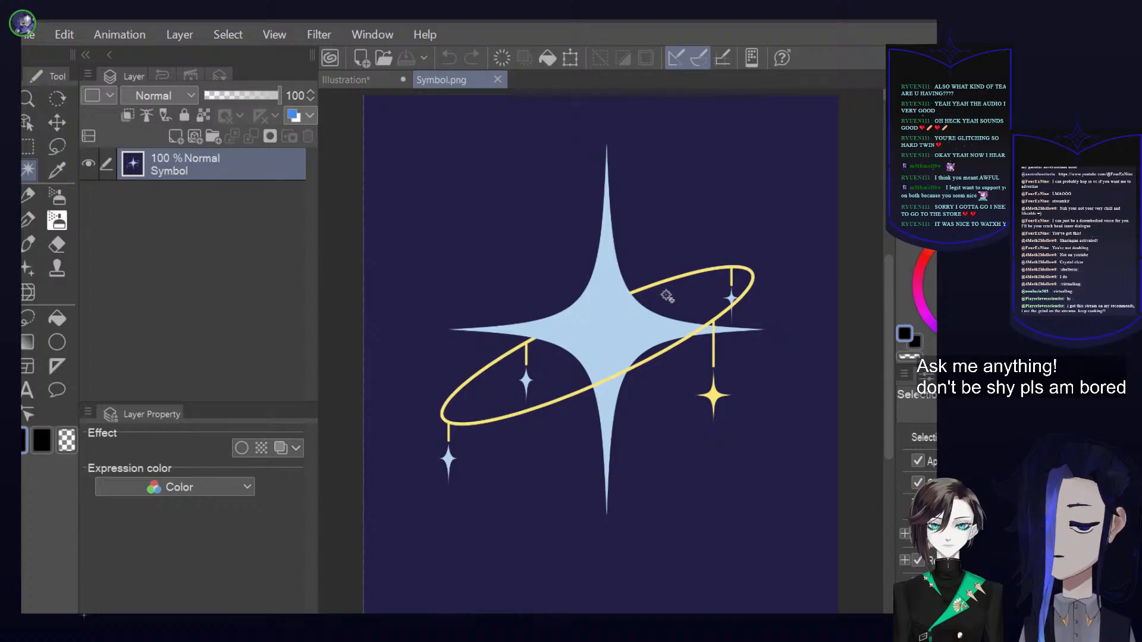
left_click(672, 321)
scroll(672, 321, "up", 1)
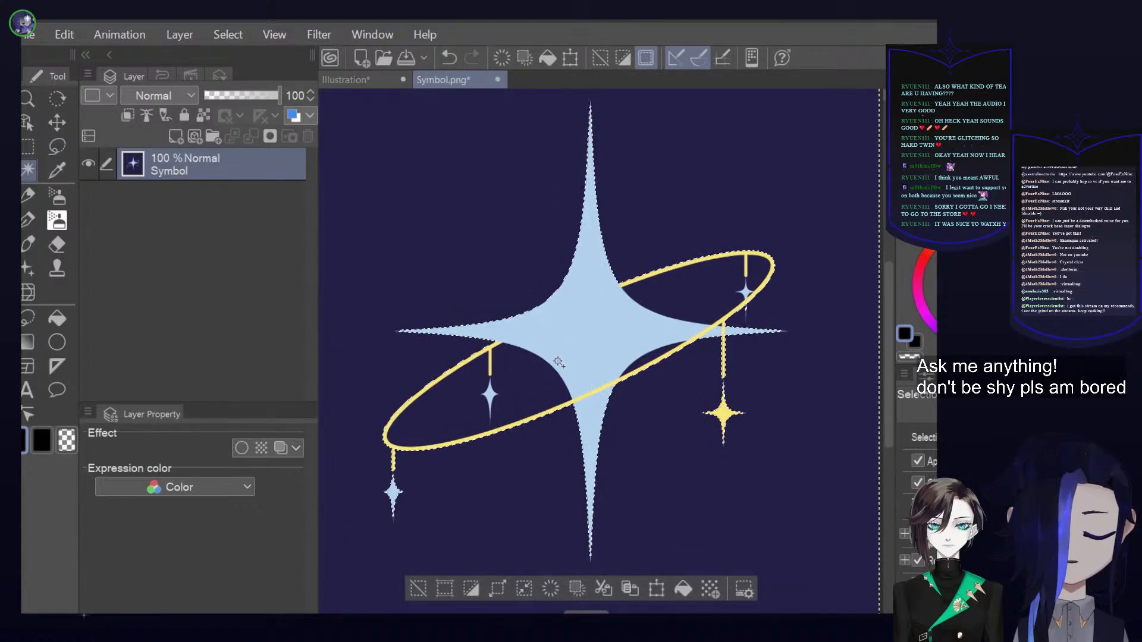
scroll(537, 360, "up", 2)
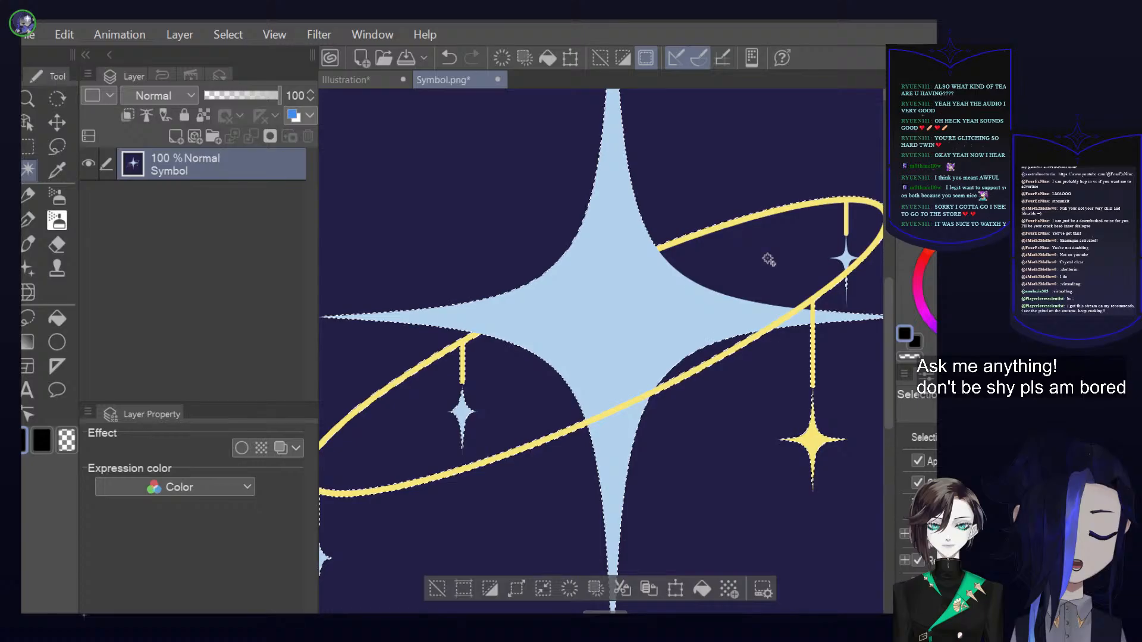
scroll(866, 228, "up", 1)
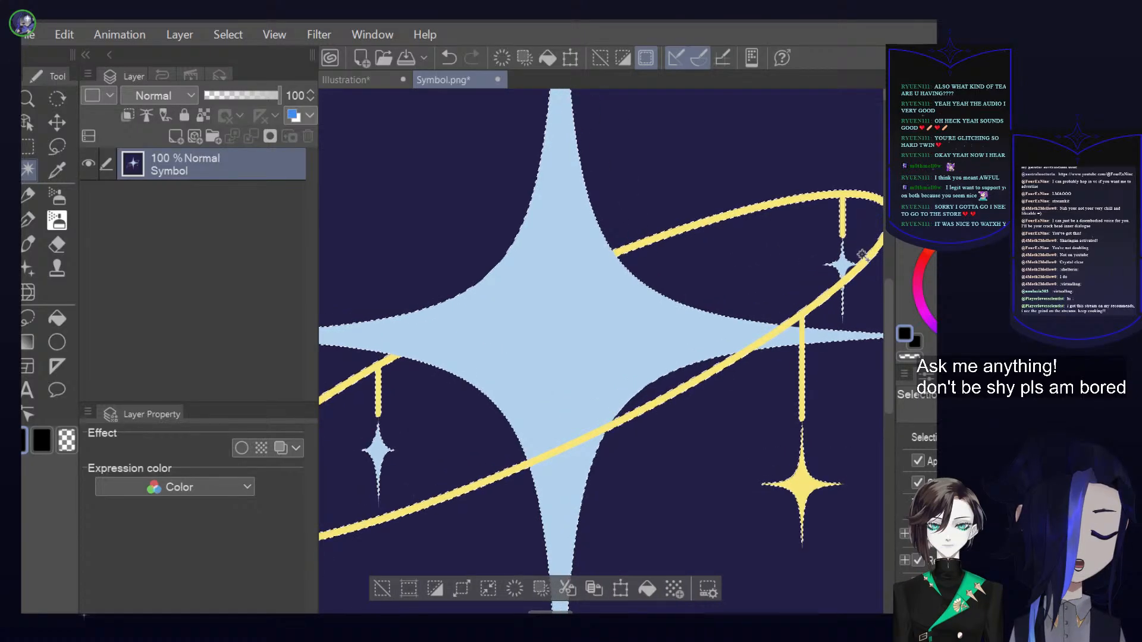
scroll(862, 256, "up", 4)
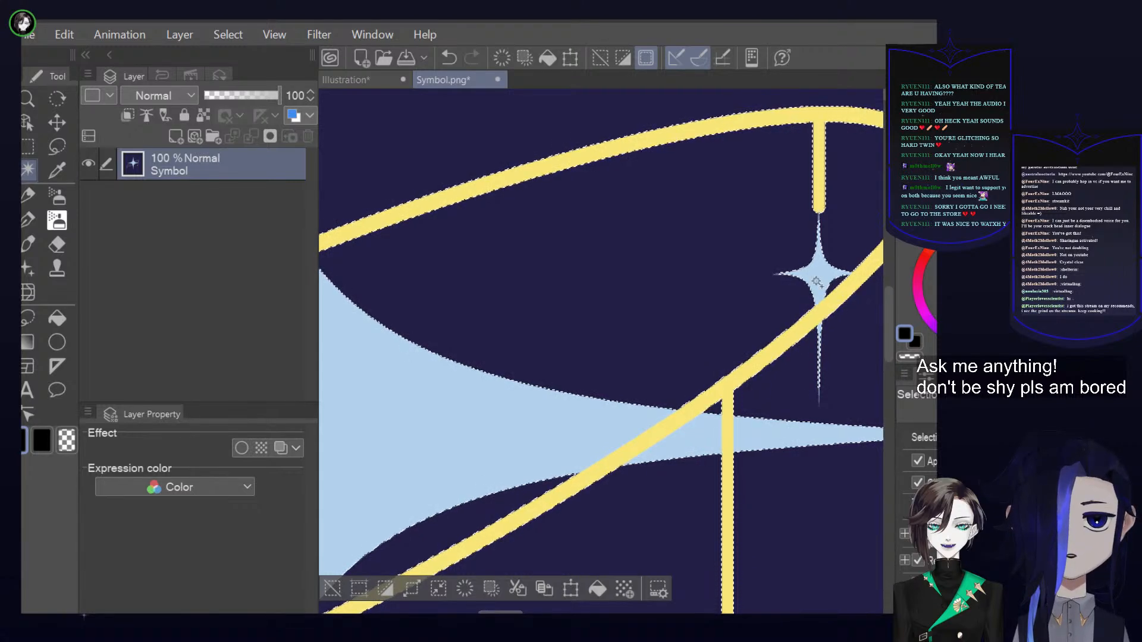
scroll(831, 284, "down", 5)
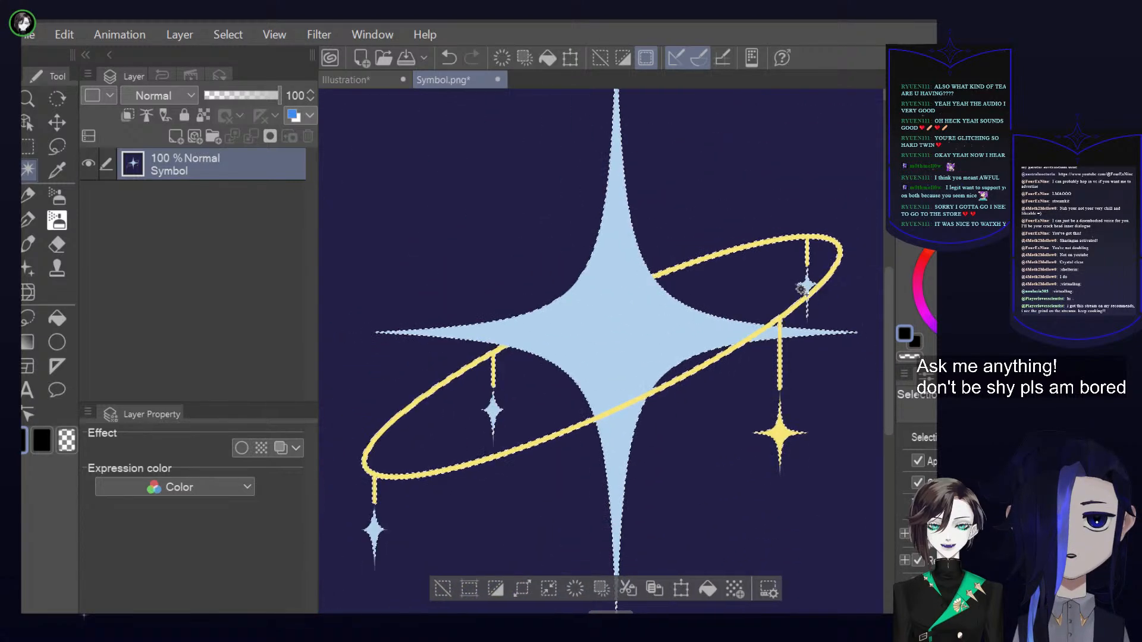
scroll(804, 286, "down", 3)
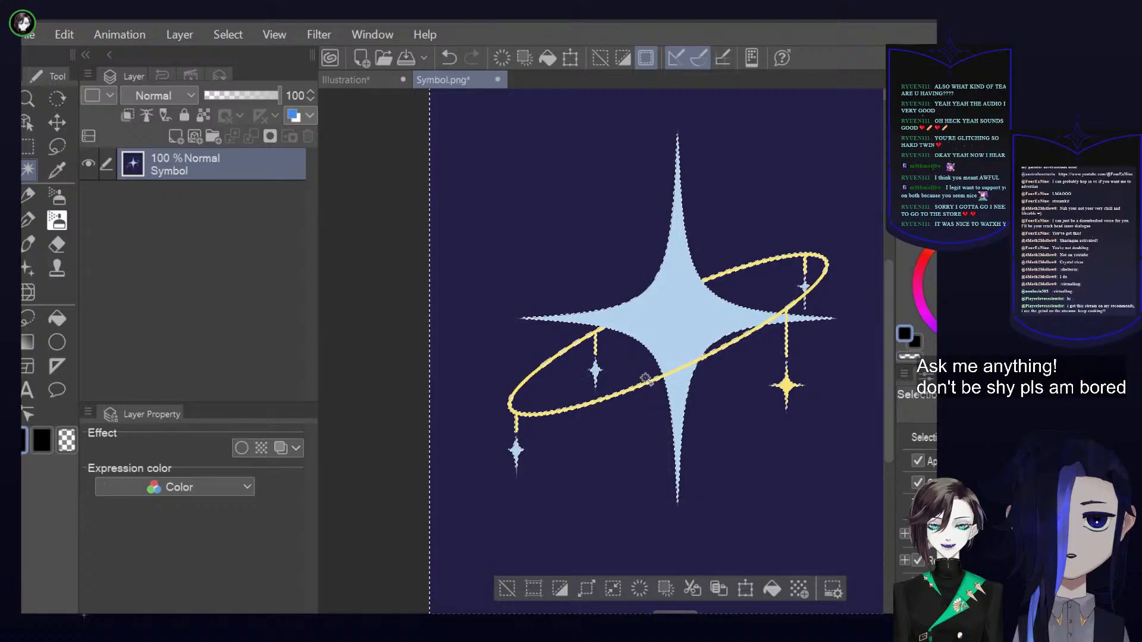
left_click(637, 587)
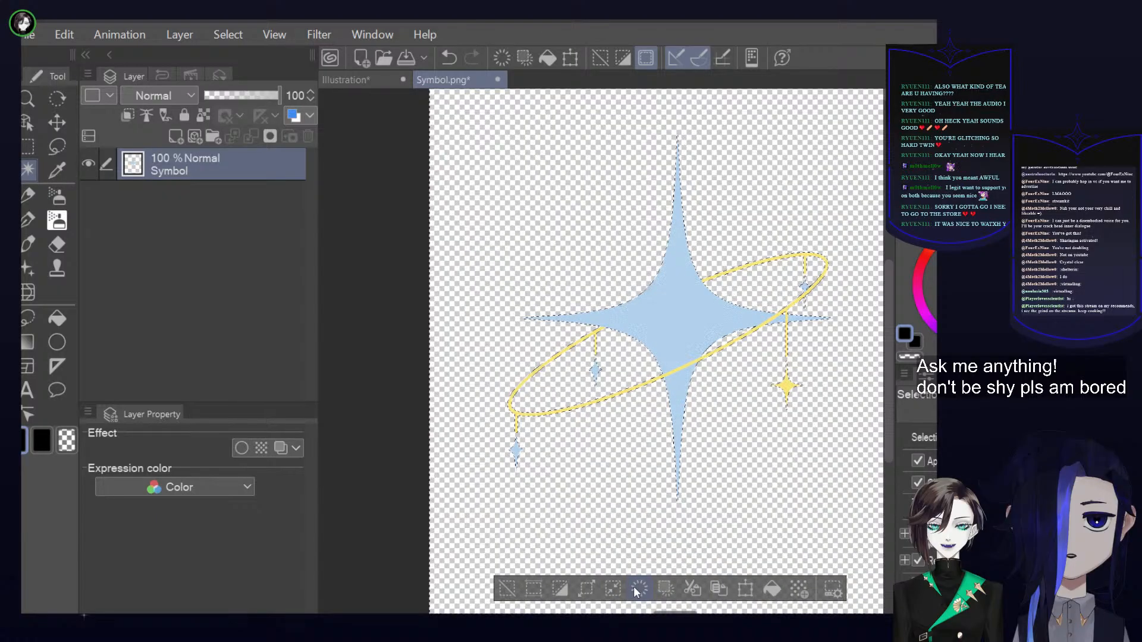
left_click(507, 589)
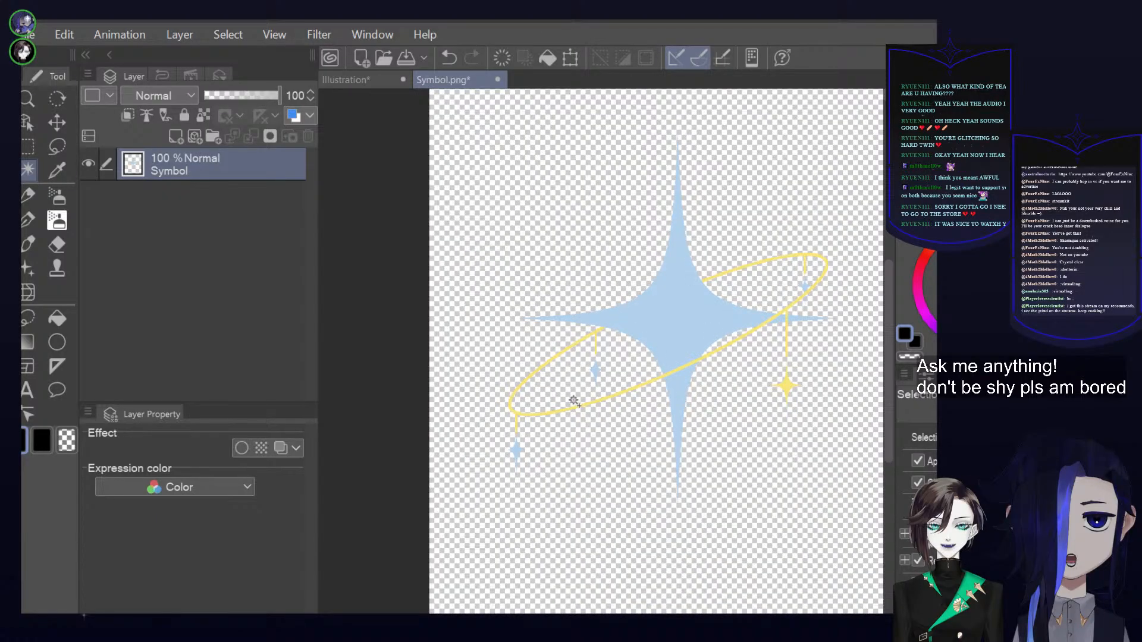
left_click(34, 213)
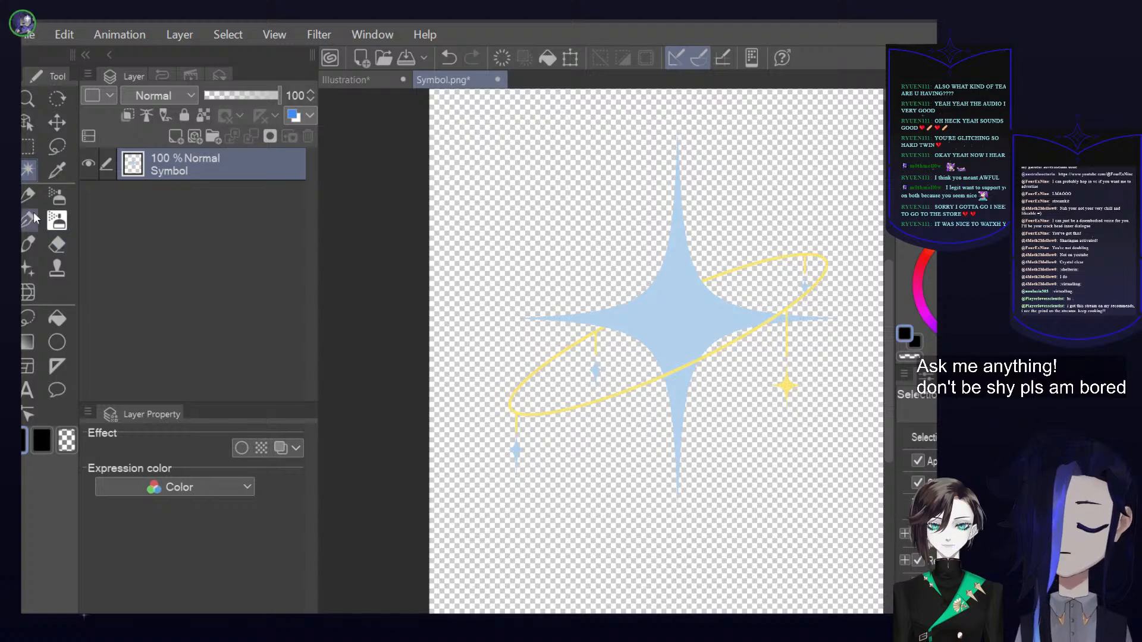
left_click(569, 59)
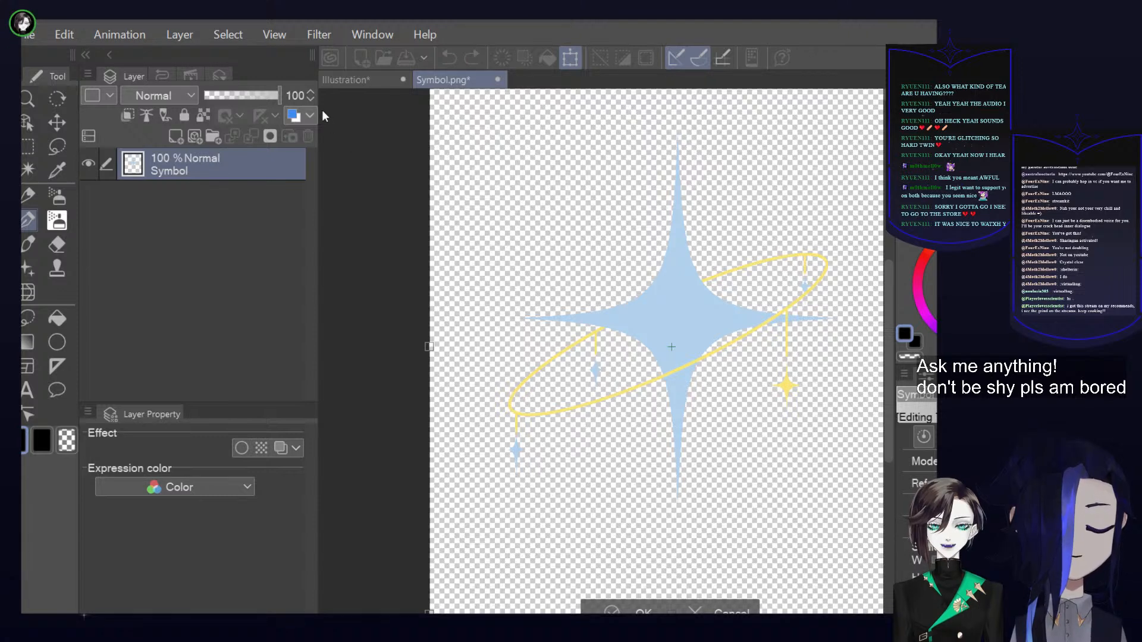
left_click(357, 80)
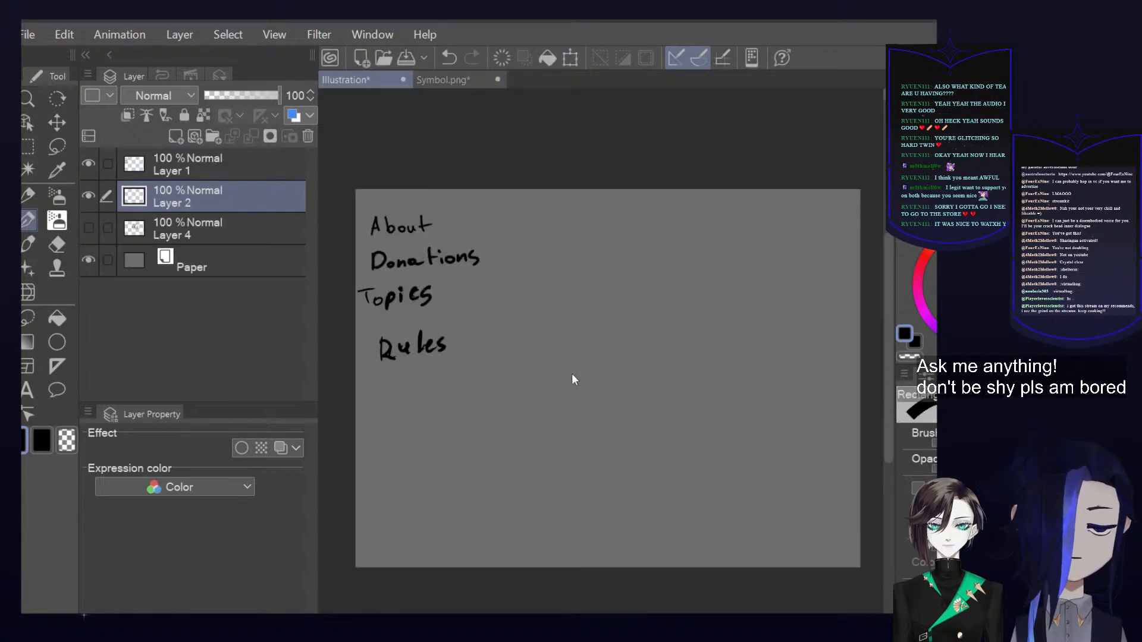
key("ctrl+v")
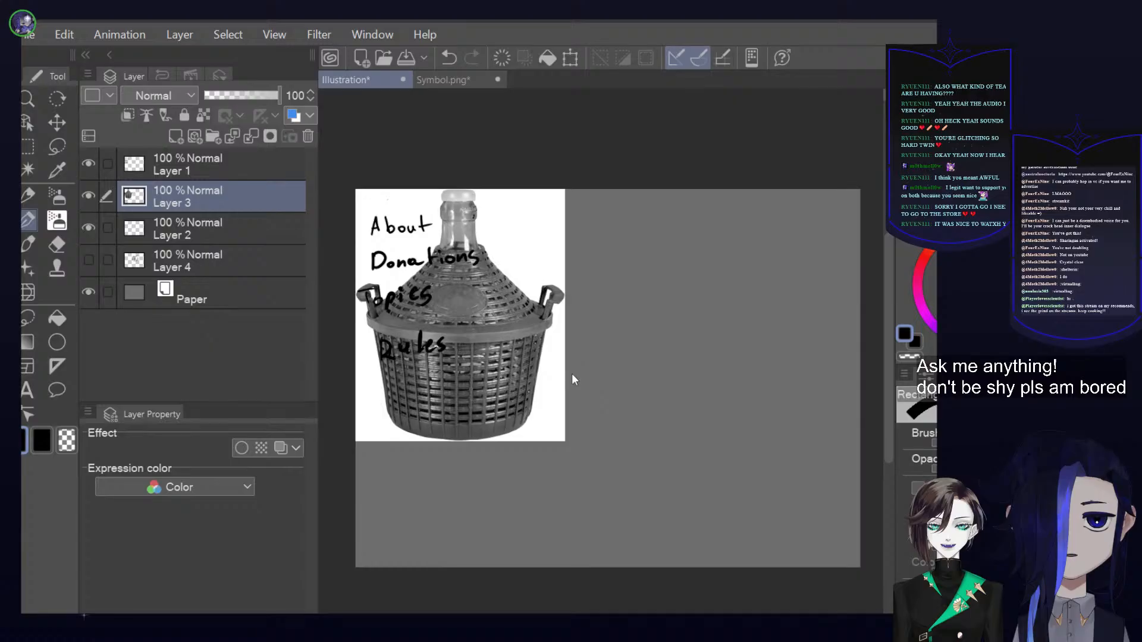
key("ctrl+z")
left_click(436, 78)
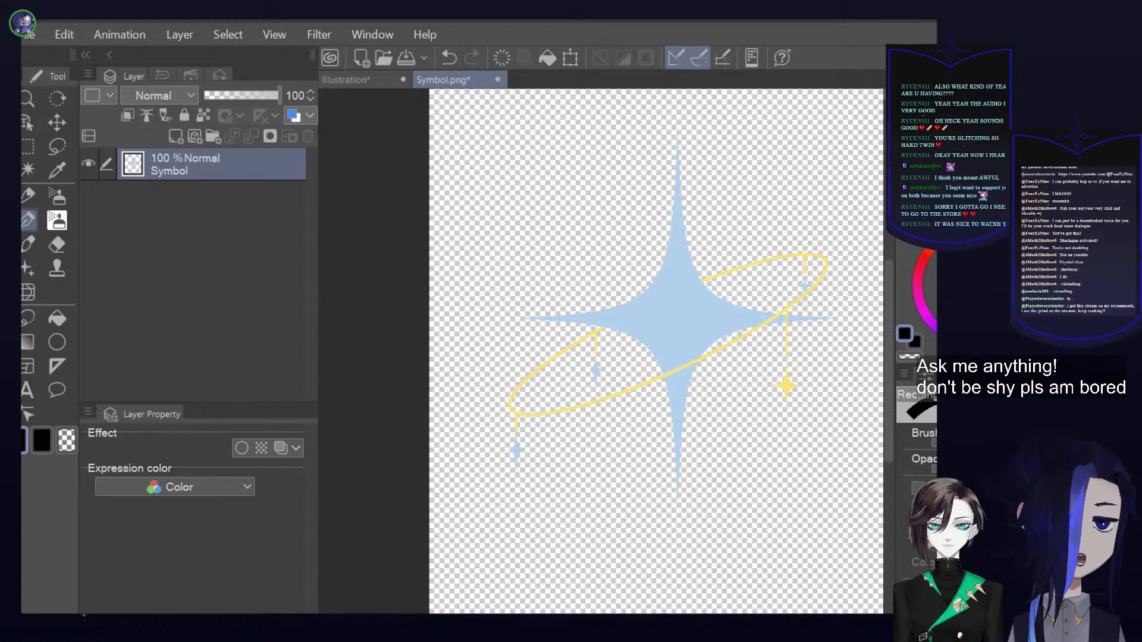
left_click(571, 58)
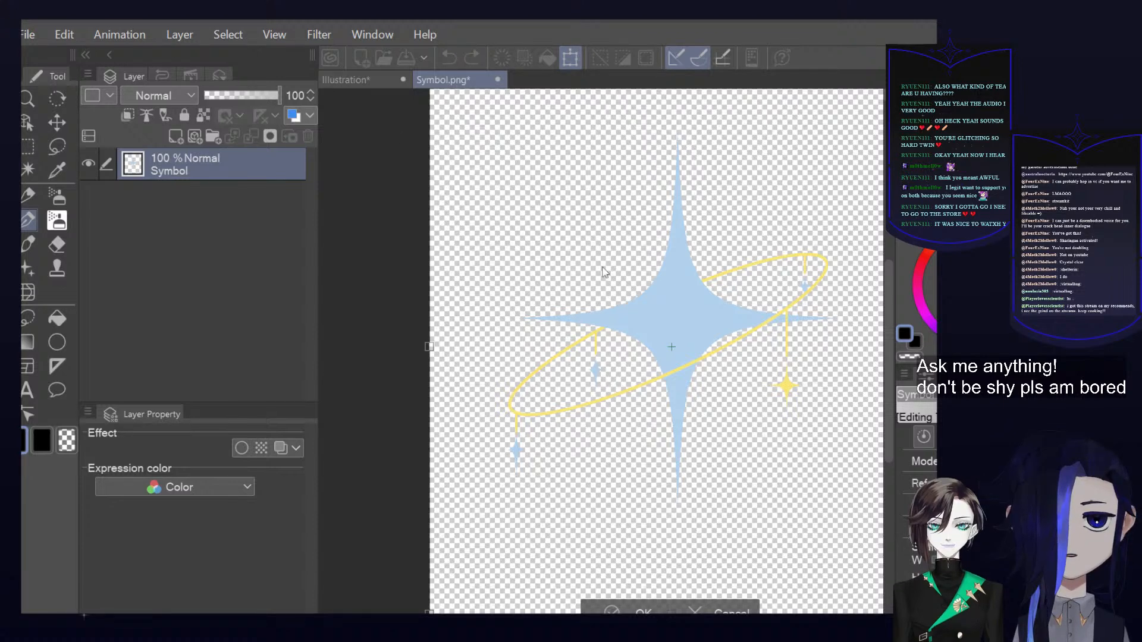
left_click(355, 81)
key("ctrl+v")
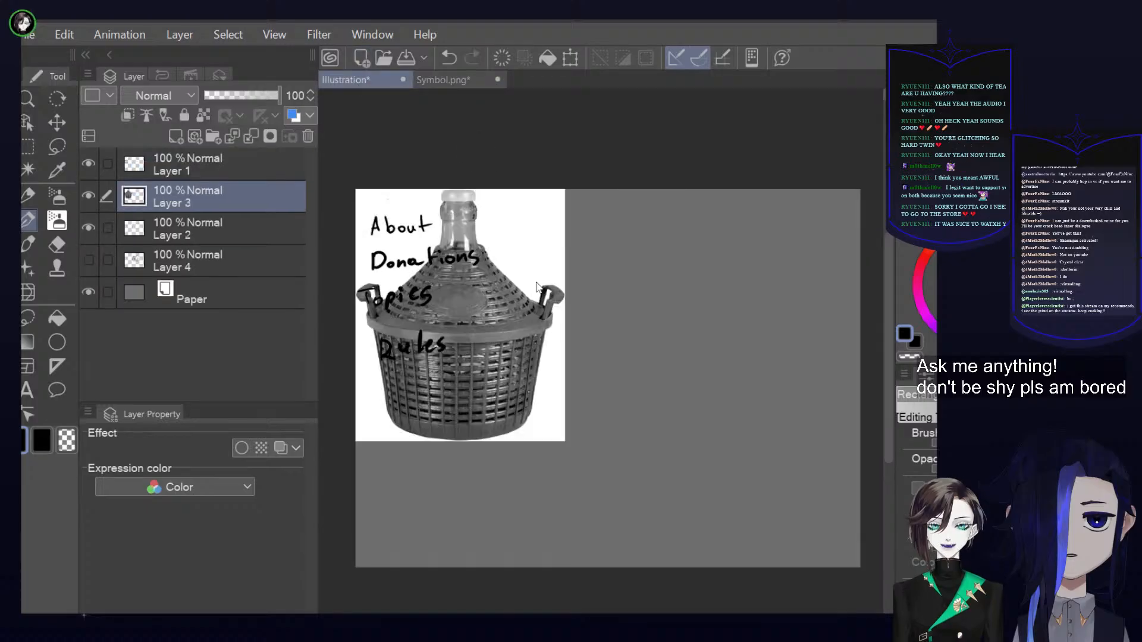
key("ctrl+z")
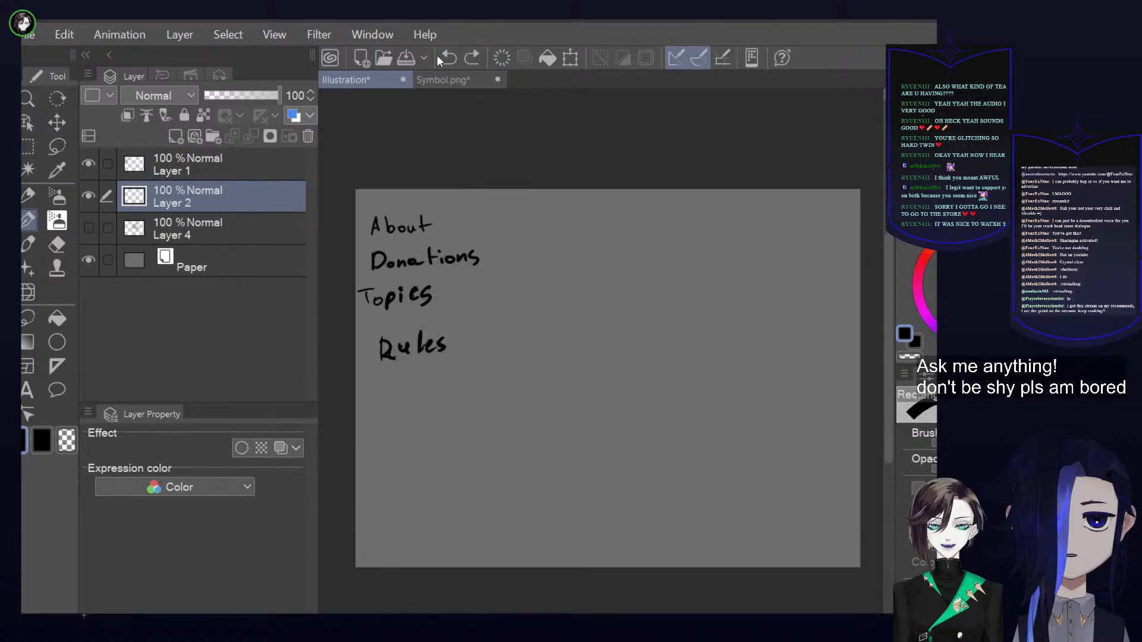
left_click(440, 79)
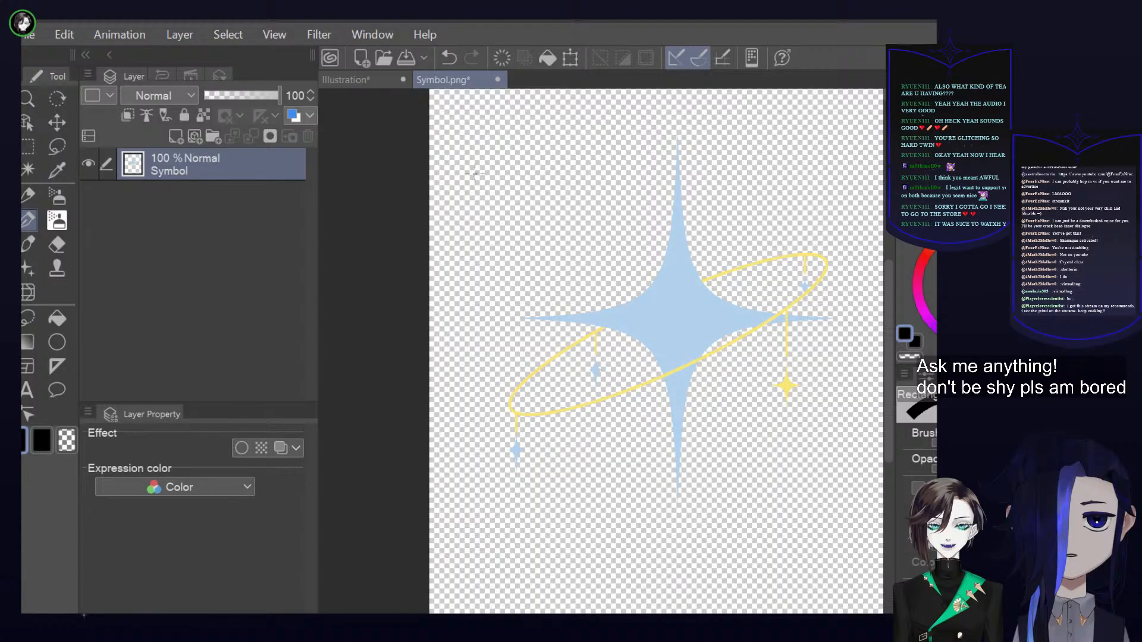
Select the entire Symbol.png canvas, copy and paste the symbol onto a new layer, and paste it into the Illustration document
scroll(476, 173, "down", 2)
left_click_drag(675, 173, 601, 220)
key("m")
left_click_drag(359, 130, 767, 583)
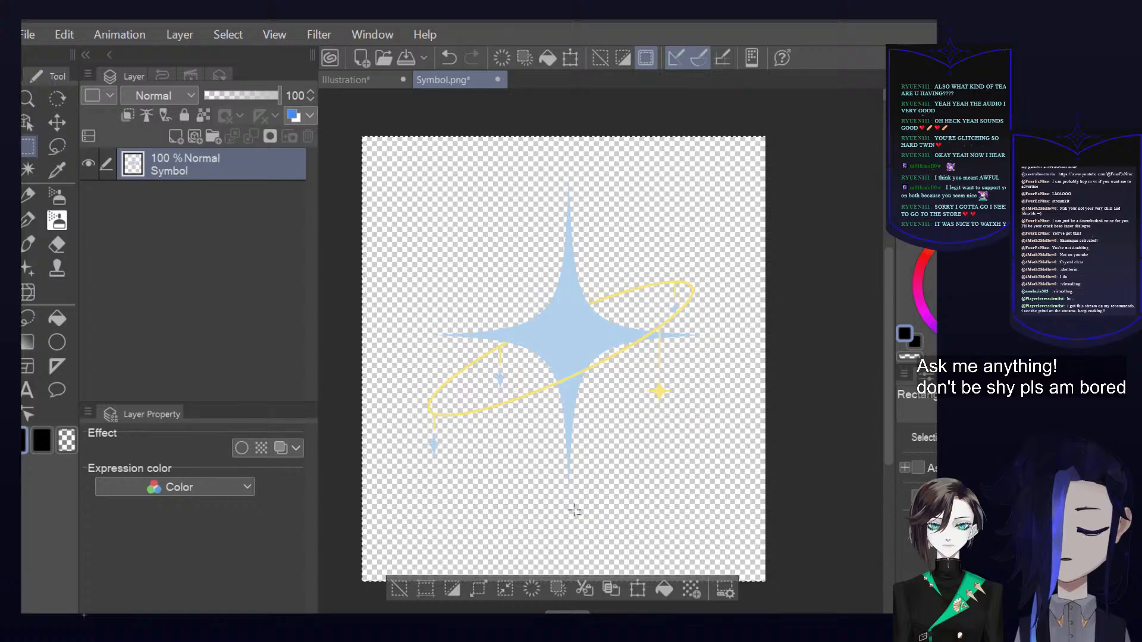
left_click(597, 587)
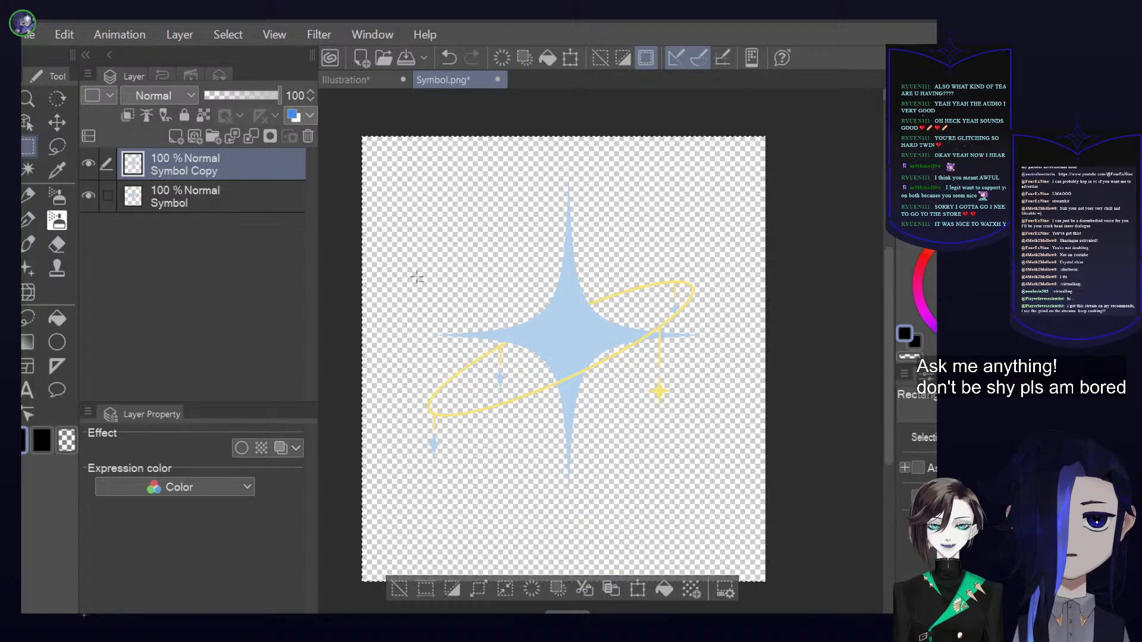
left_click(356, 83)
key("ctrl+v")
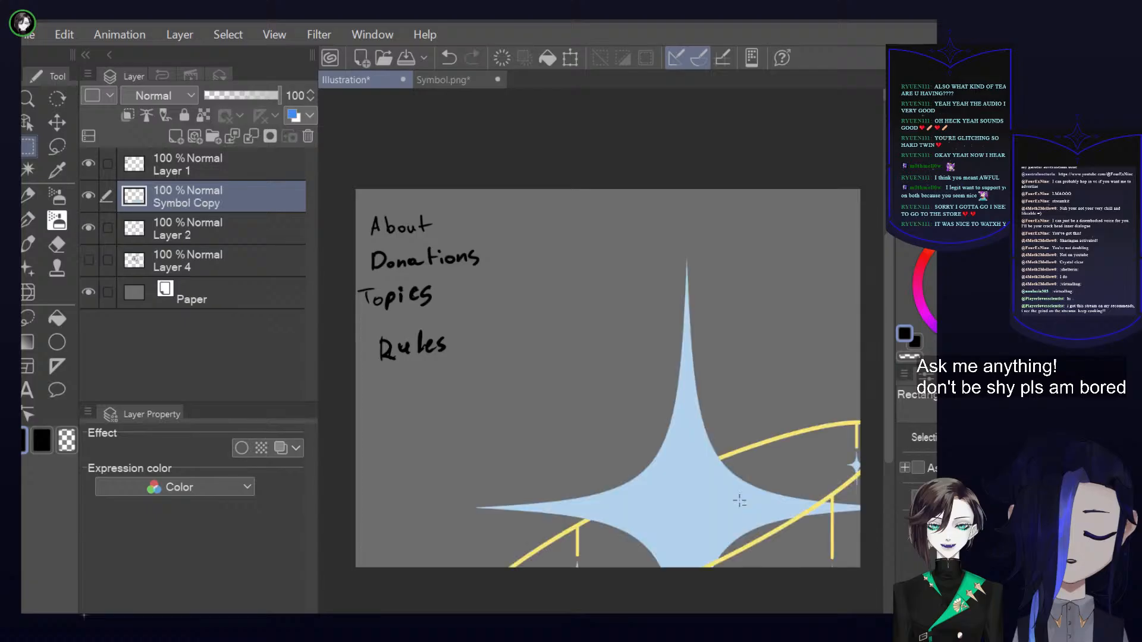
Scale the pasted star symbol down to fit wholly on the canvas and place it beside the headings list
left_click(567, 62)
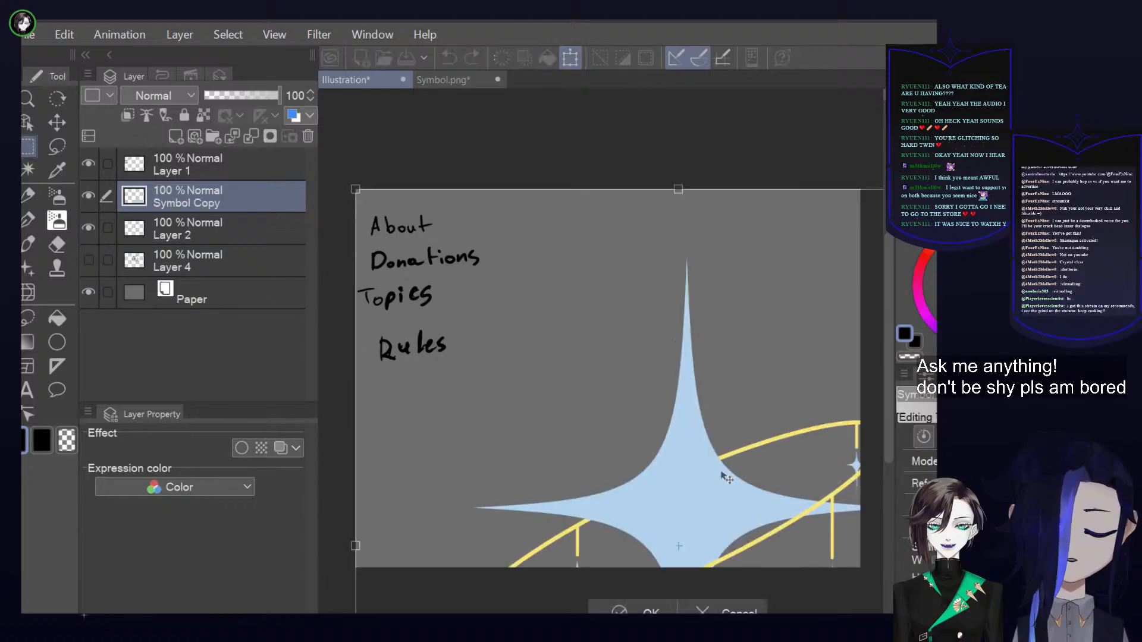
left_click_drag(686, 206, 672, 530)
left_click_drag(722, 566, 656, 236)
left_click_drag(604, 199, 618, 362)
left_click_drag(623, 471, 631, 329)
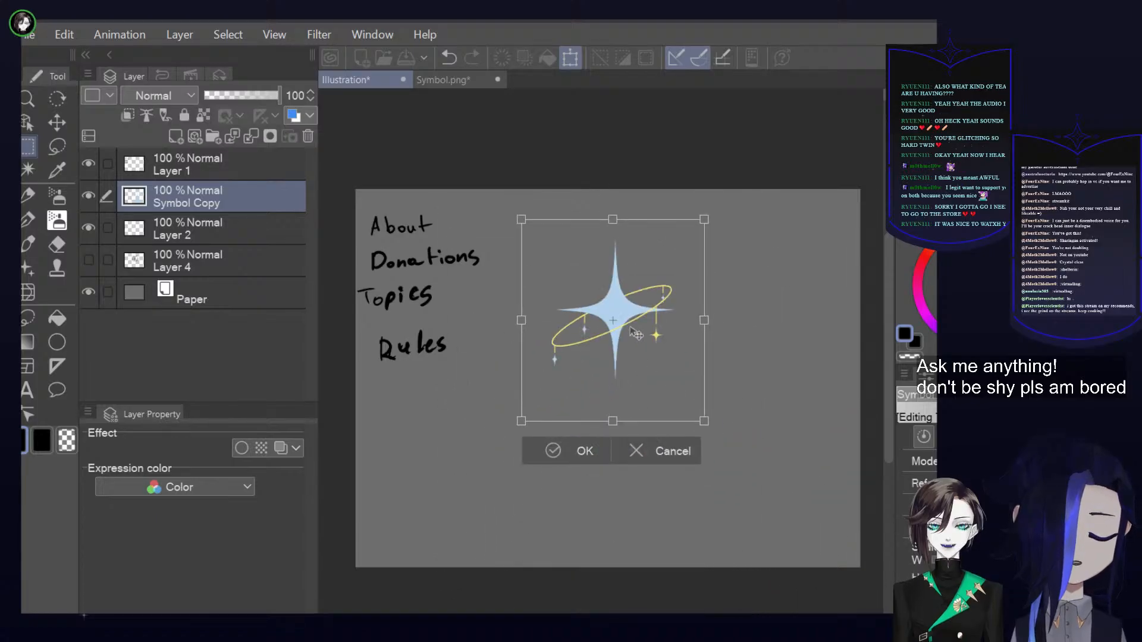
left_click(569, 445)
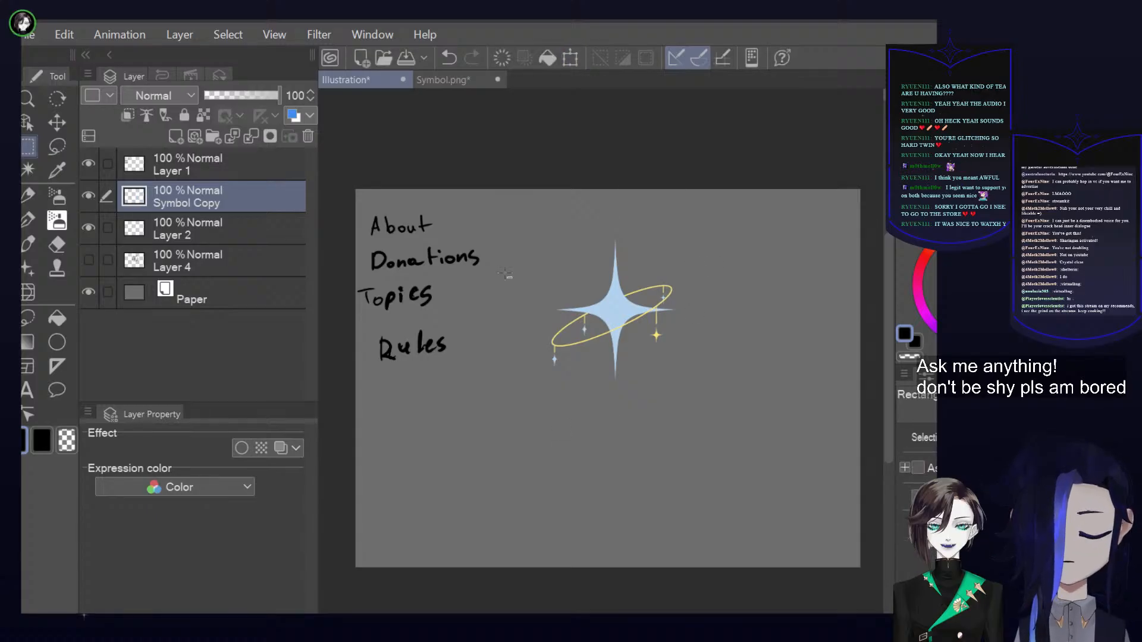
Move the Symbol Copy layer below Layer 2 and make Layer 2 active for drawing with the pen
left_click(29, 230)
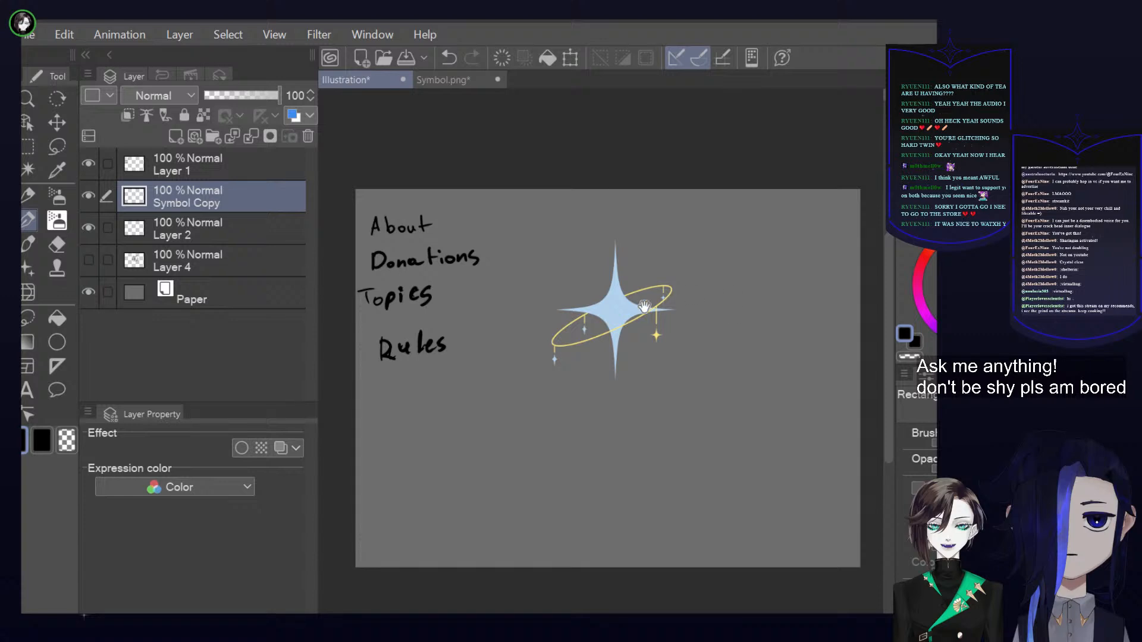
scroll(640, 312, "up", 3)
left_click_drag(231, 201, 240, 244)
left_click(251, 196)
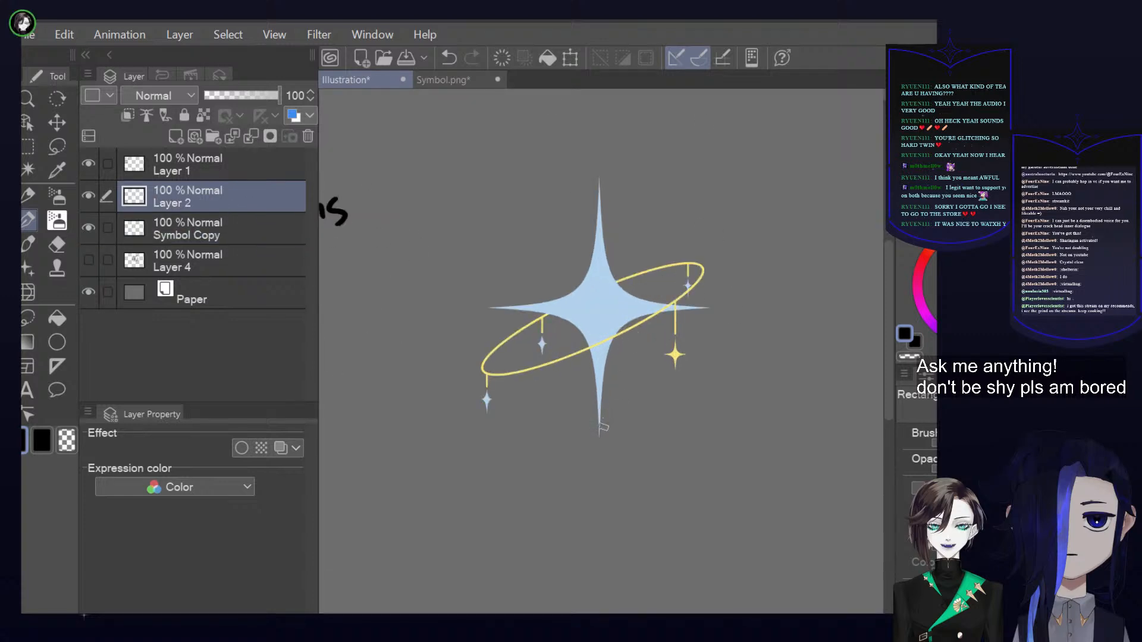
Try drawing a large black letter A in straight strokes over the symbol's right half, and undo the strokes
left_click(605, 364)
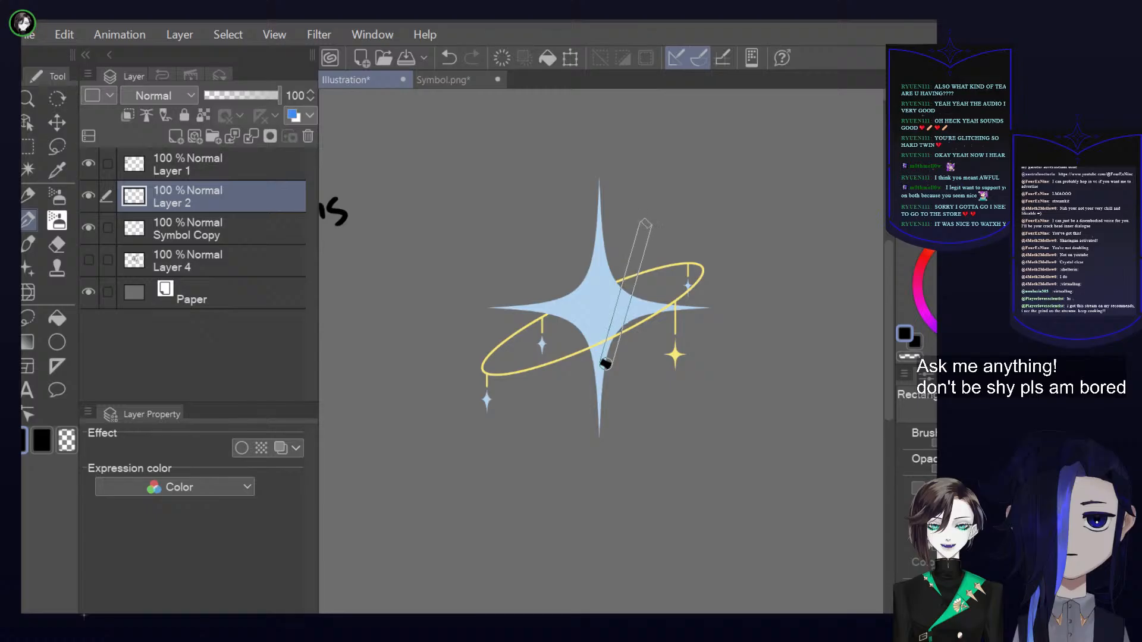
left_click(645, 222)
left_click(706, 374)
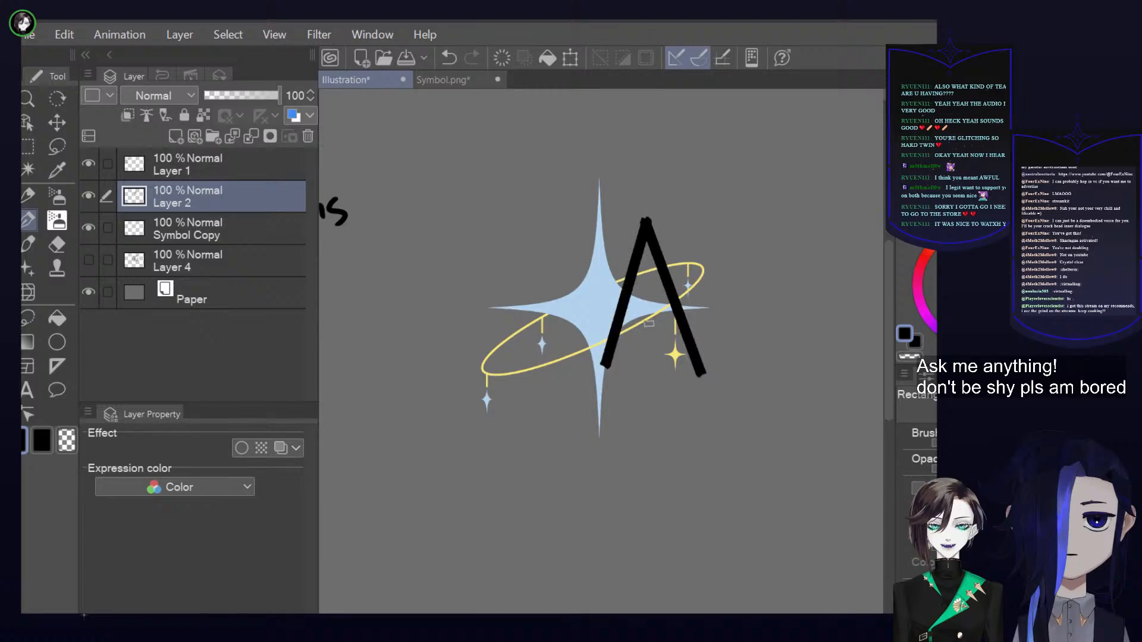
left_click_drag(621, 310, 678, 309)
key("ctrl+z")
key("ctrl+z")
key("ctrl+z")
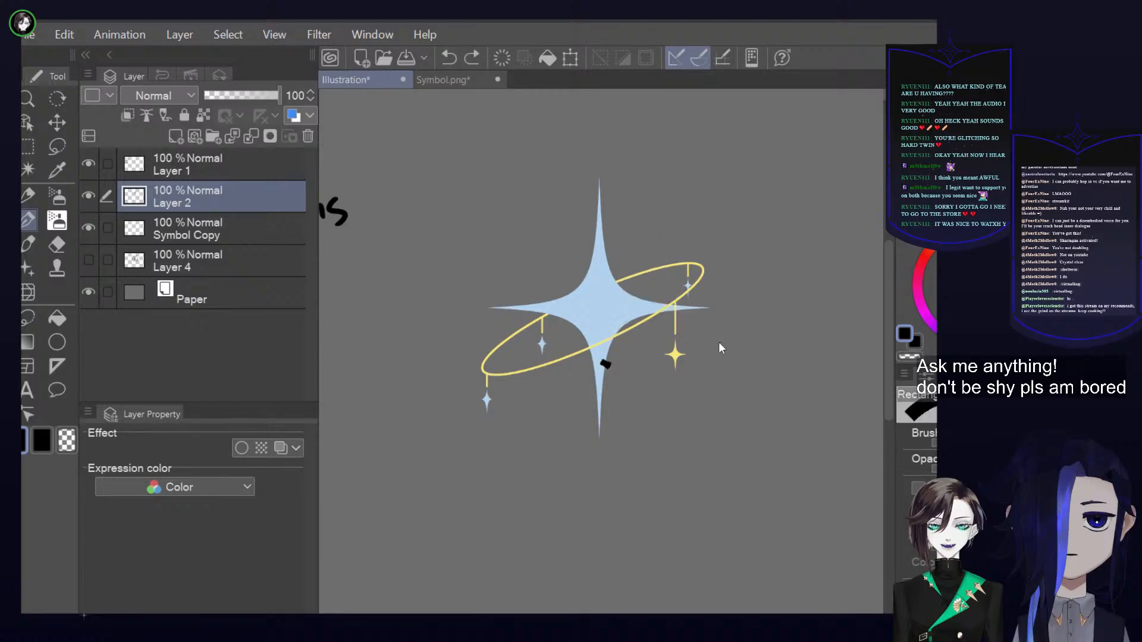
key("ctrl+z")
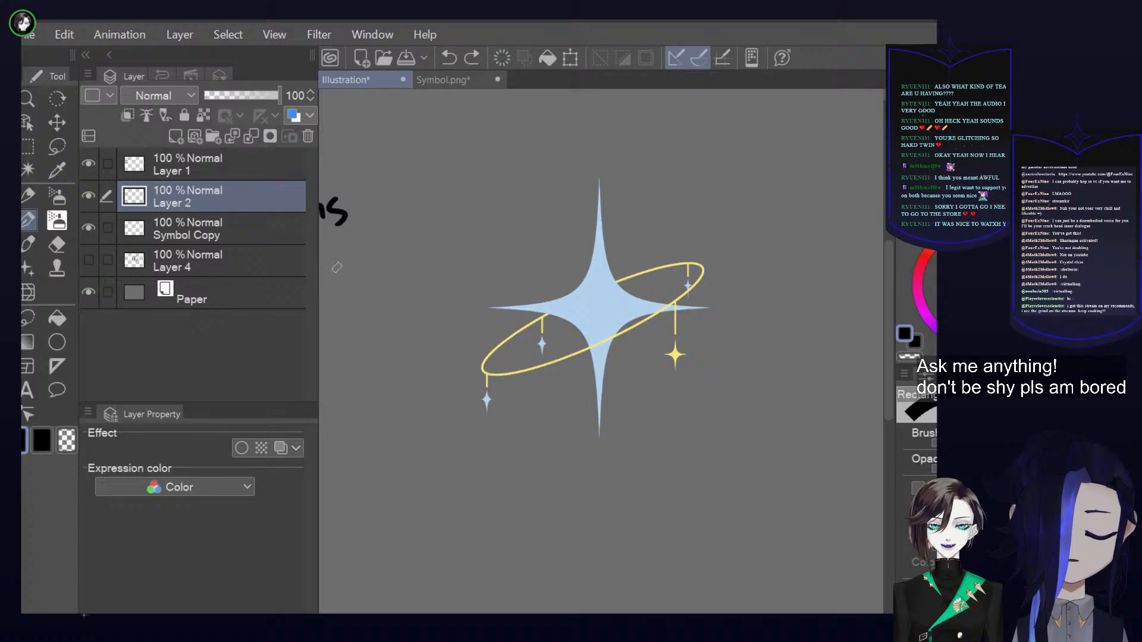
Add the text ABOUT as a text layer, enlarge it to slightly wider than the symbol and place it over the star's right half
scroll(420, 298, "down", 2)
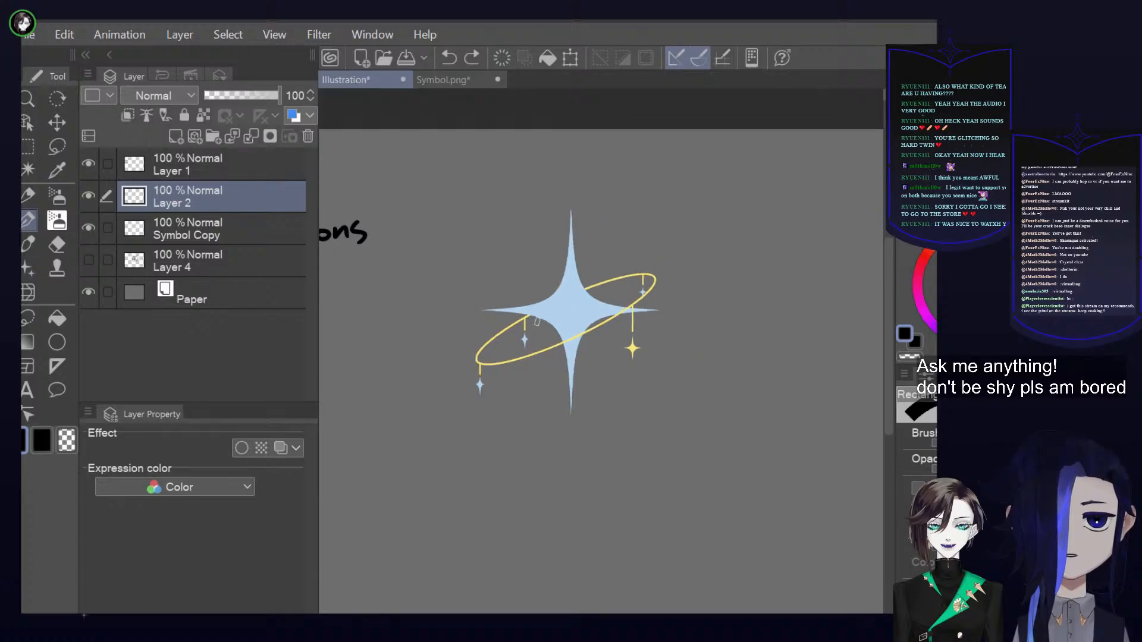
left_click_drag(670, 344, 595, 320)
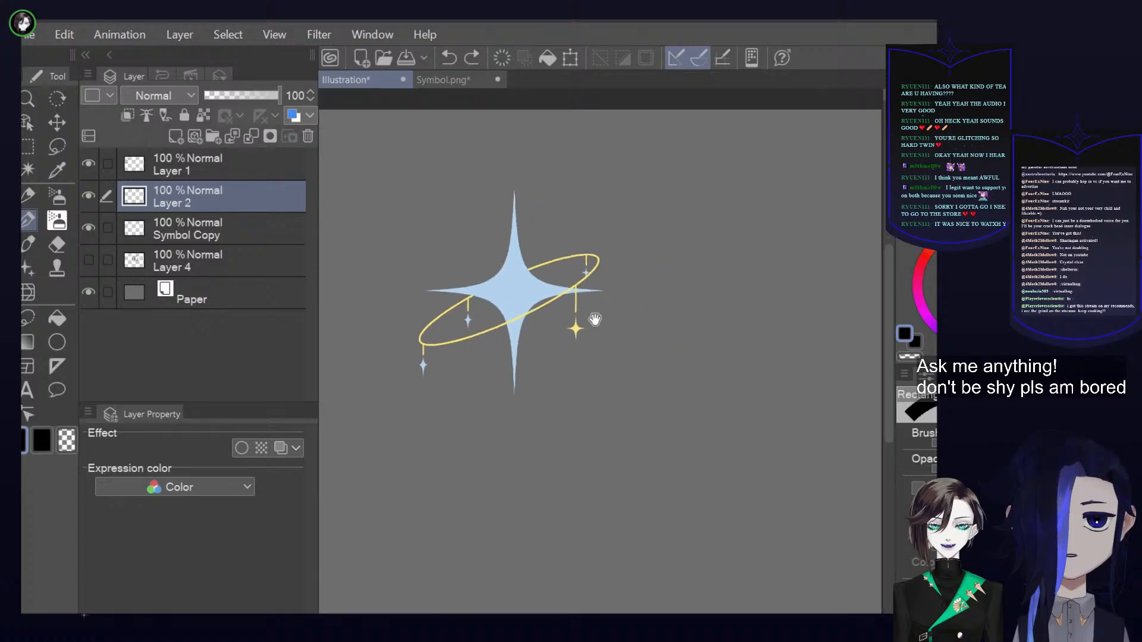
left_click(27, 390)
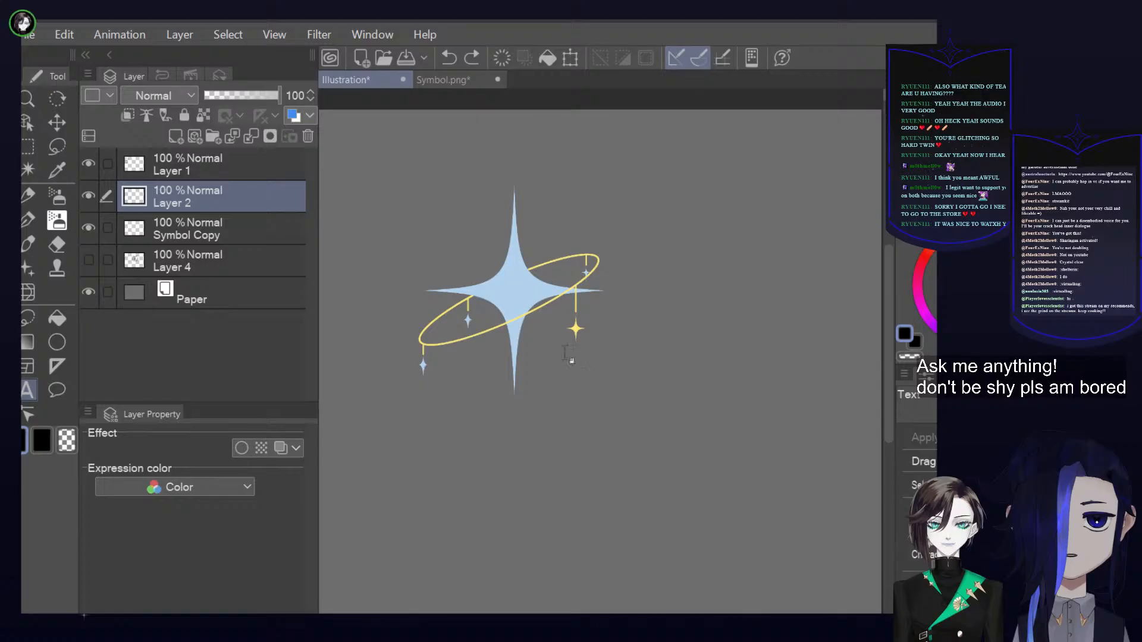
left_click(651, 339)
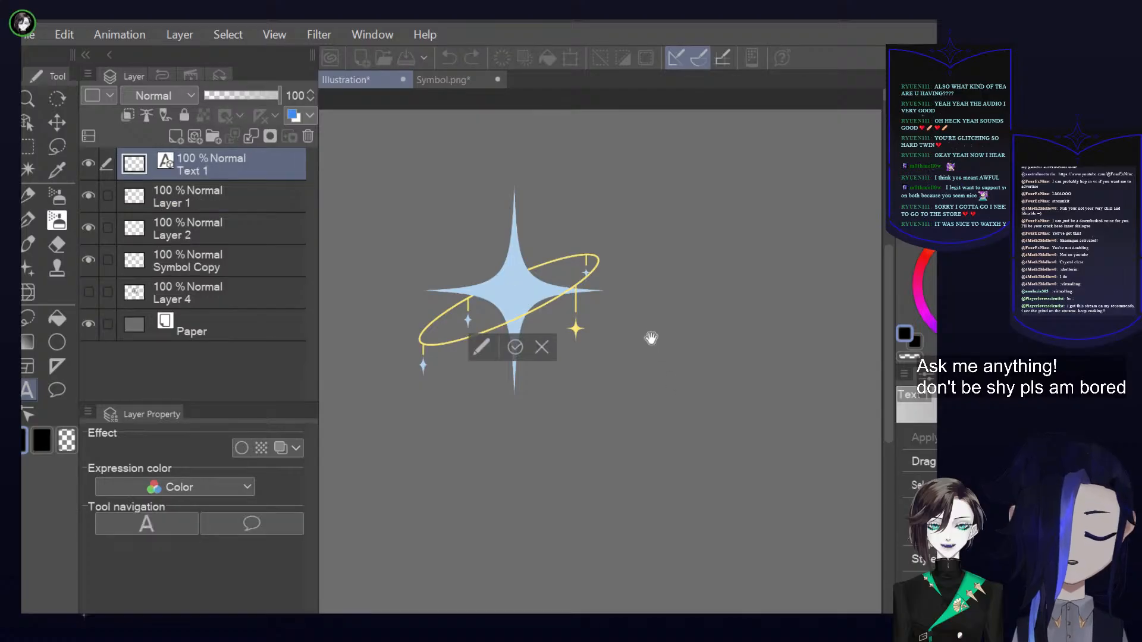
type("ABOUT")
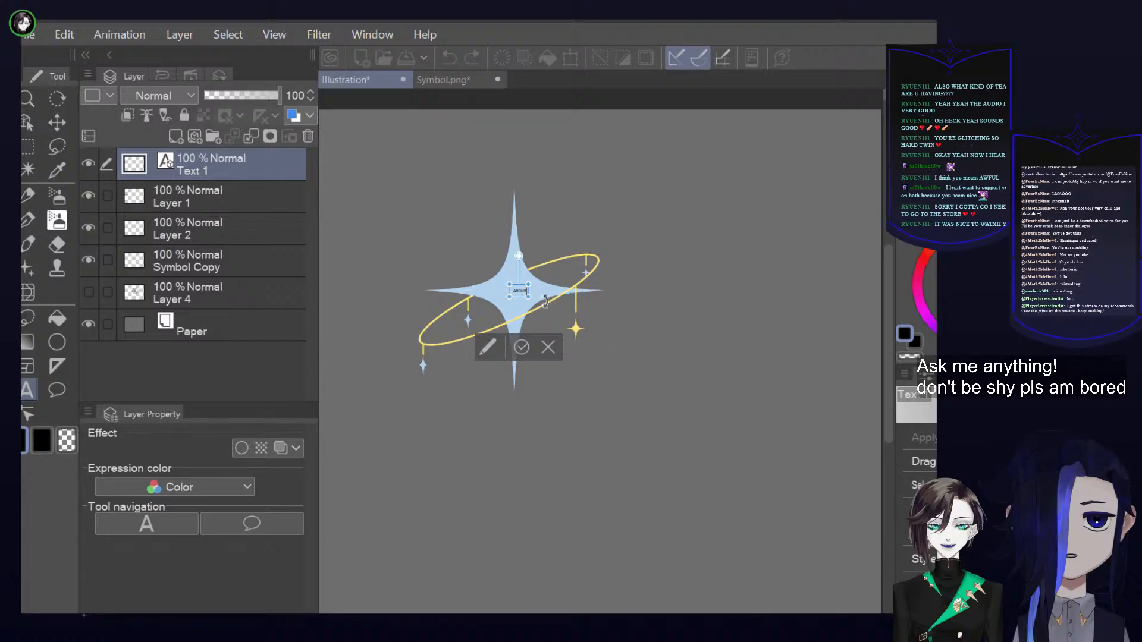
left_click_drag(568, 320, 720, 400)
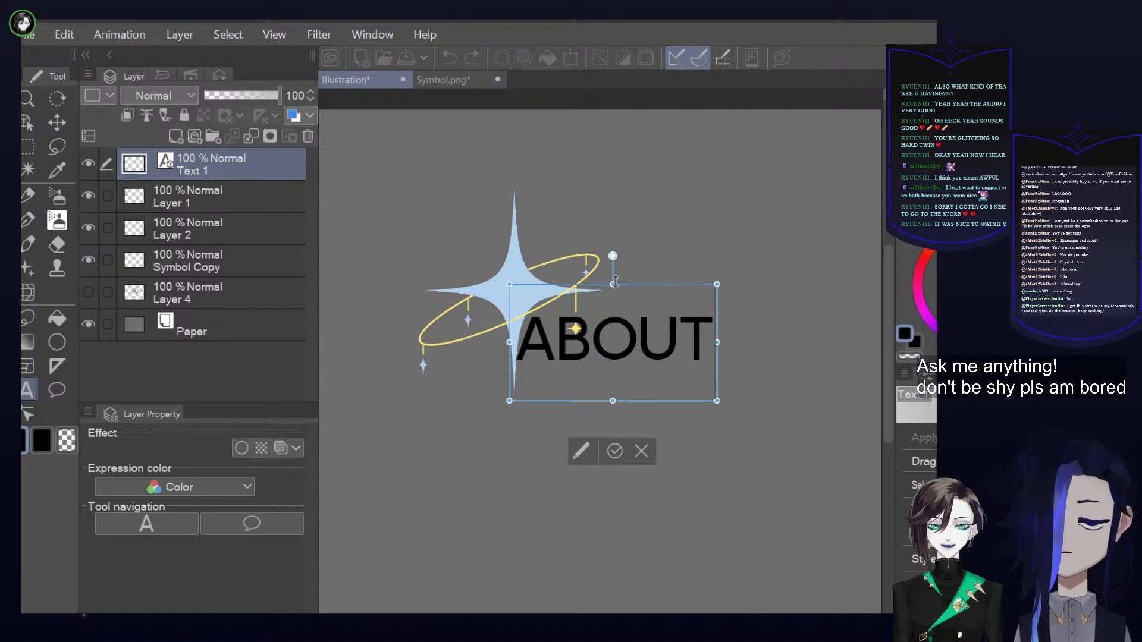
left_click_drag(647, 286, 650, 248)
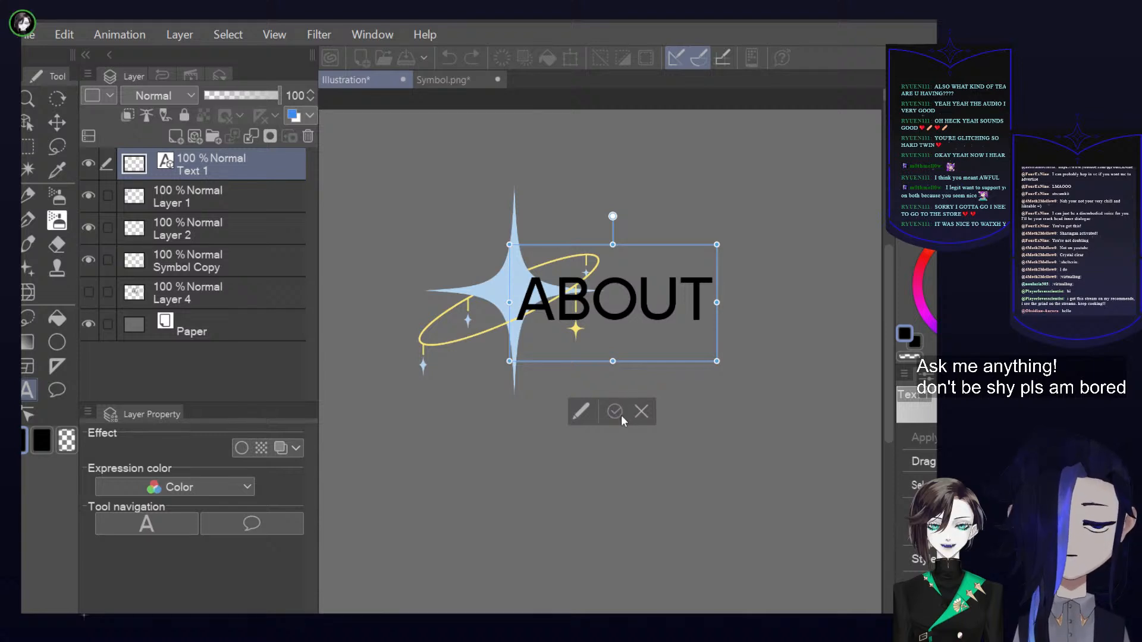
left_click(620, 415)
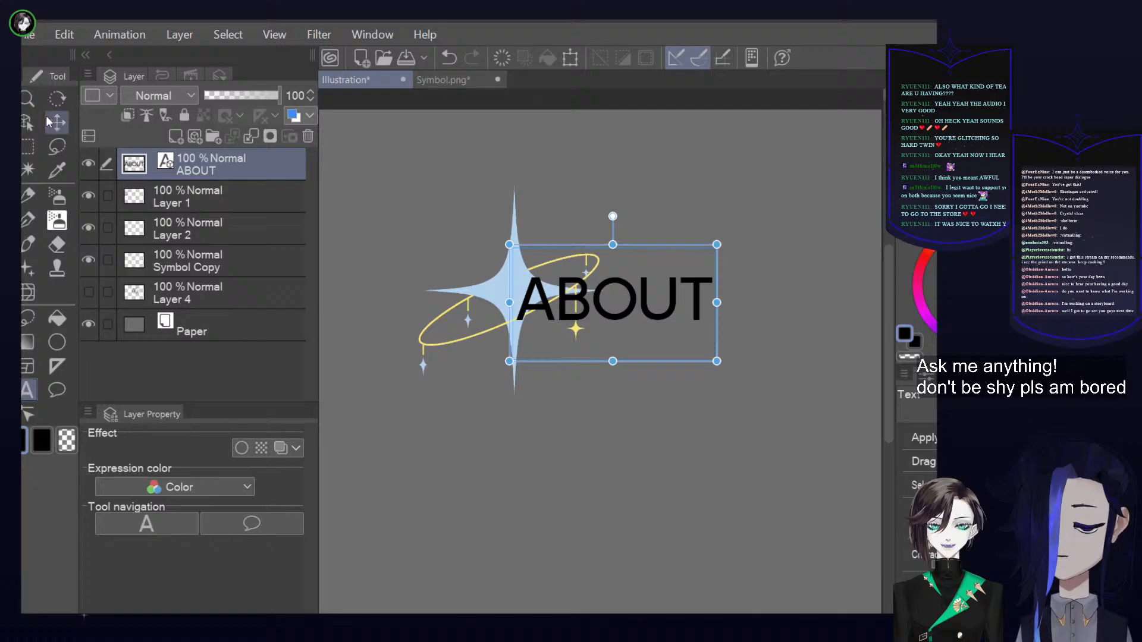
left_click(28, 222)
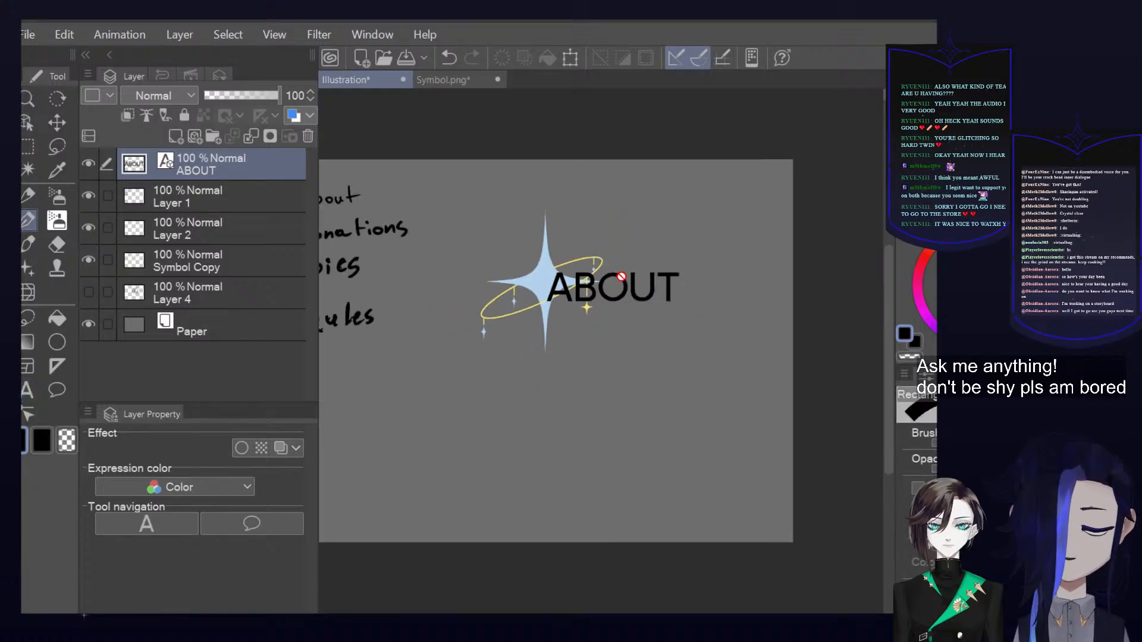
scroll(607, 261, "down", 2)
scroll(570, 238, "up", 3)
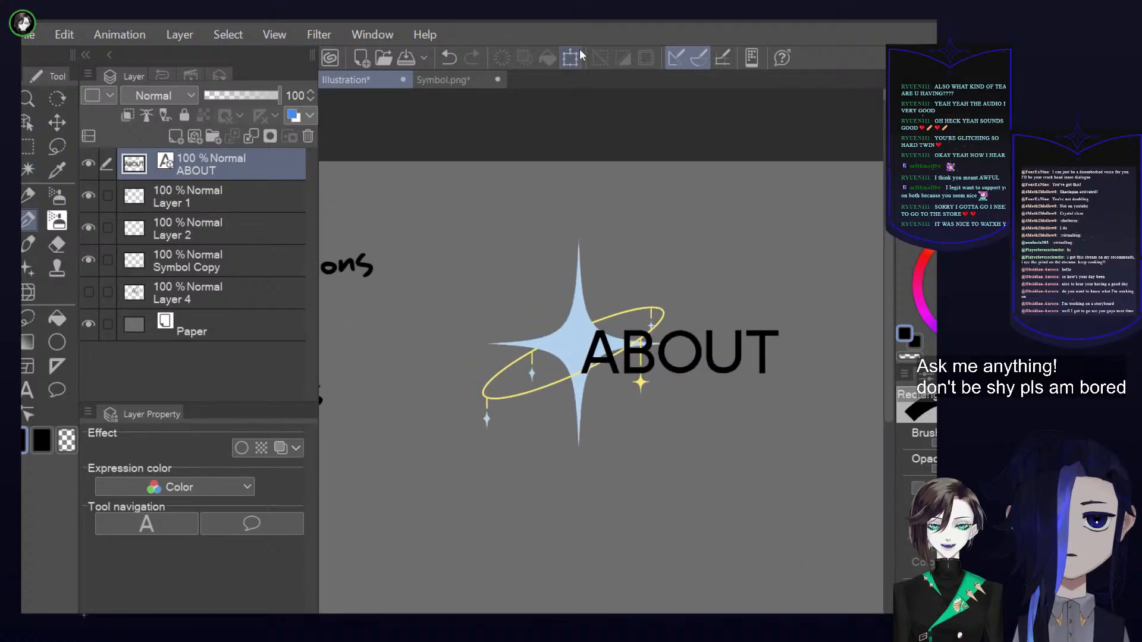
key("ctrl+t")
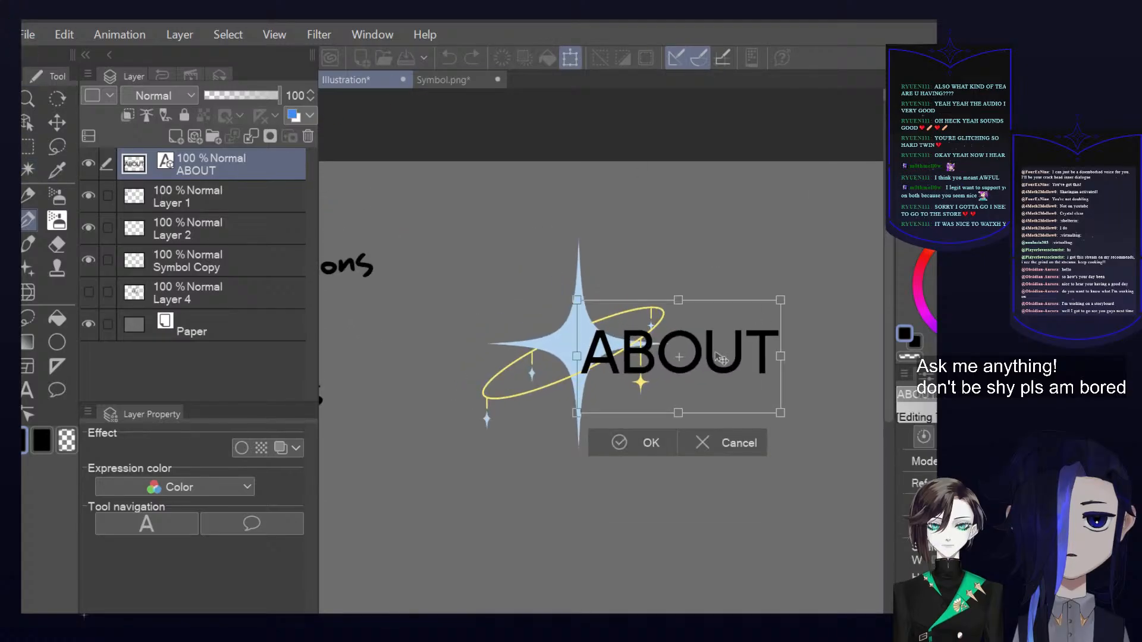
left_click(703, 442)
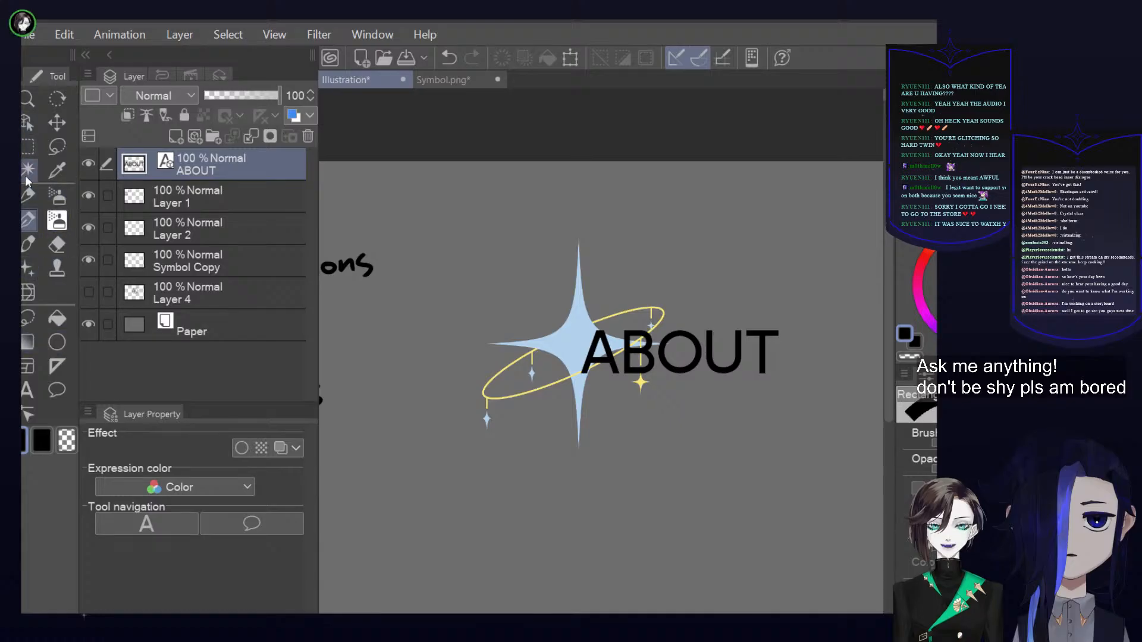
Change the ABOUT text to a classic serif font and shift it slightly down across the star's right half
left_click(34, 119)
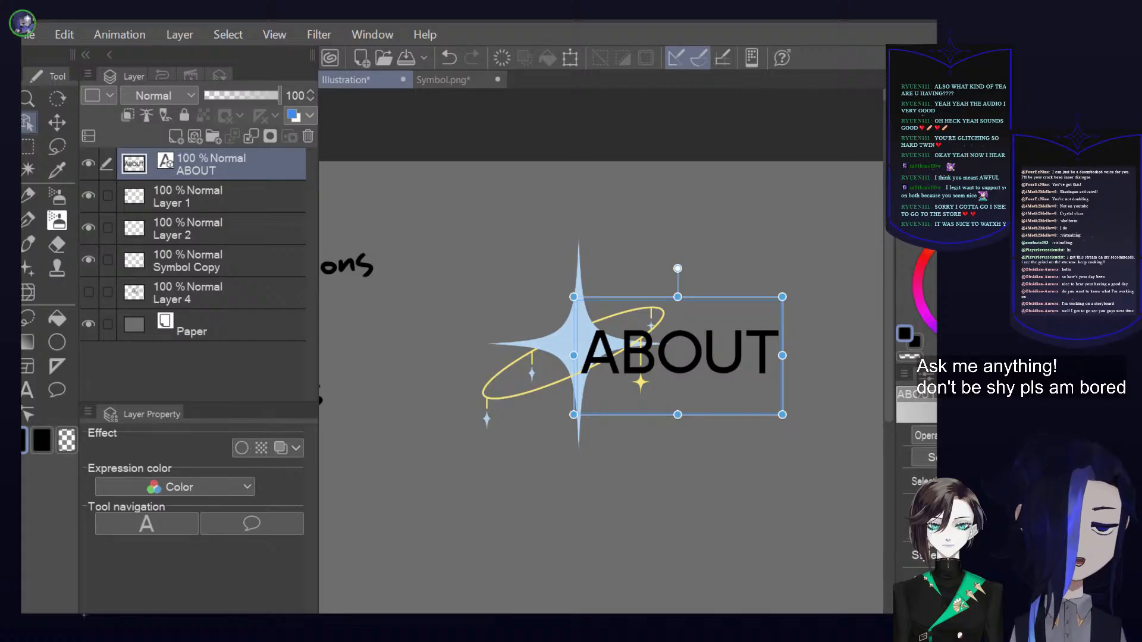
scroll(917, 494, "down", 5)
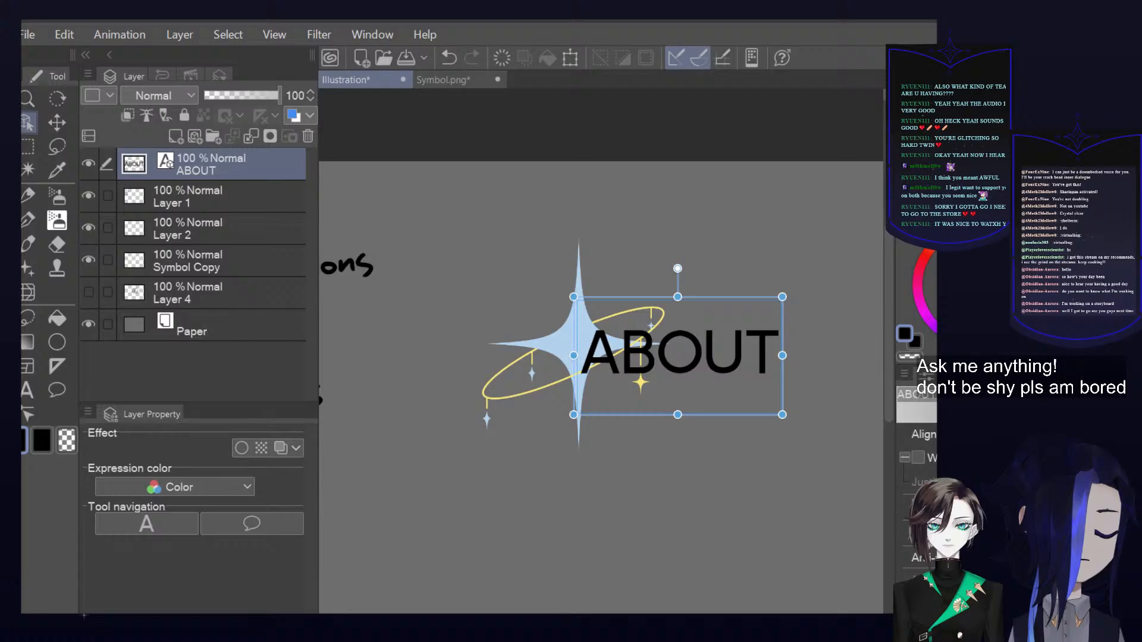
scroll(917, 494, "up", 2)
scroll(917, 494, "up", 1)
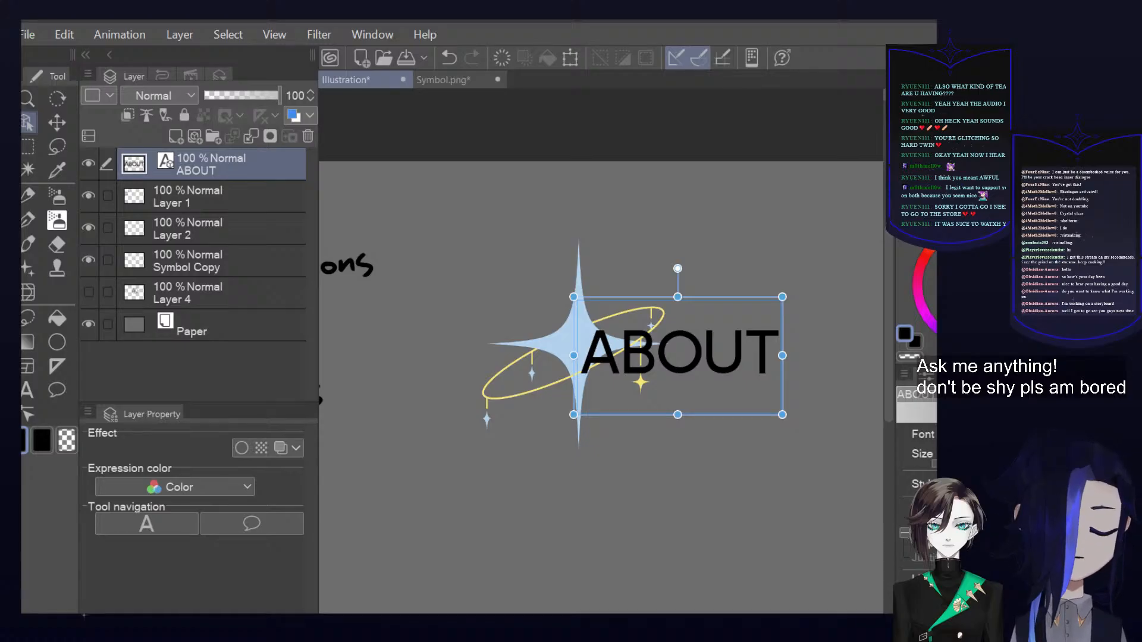
left_click(566, 424)
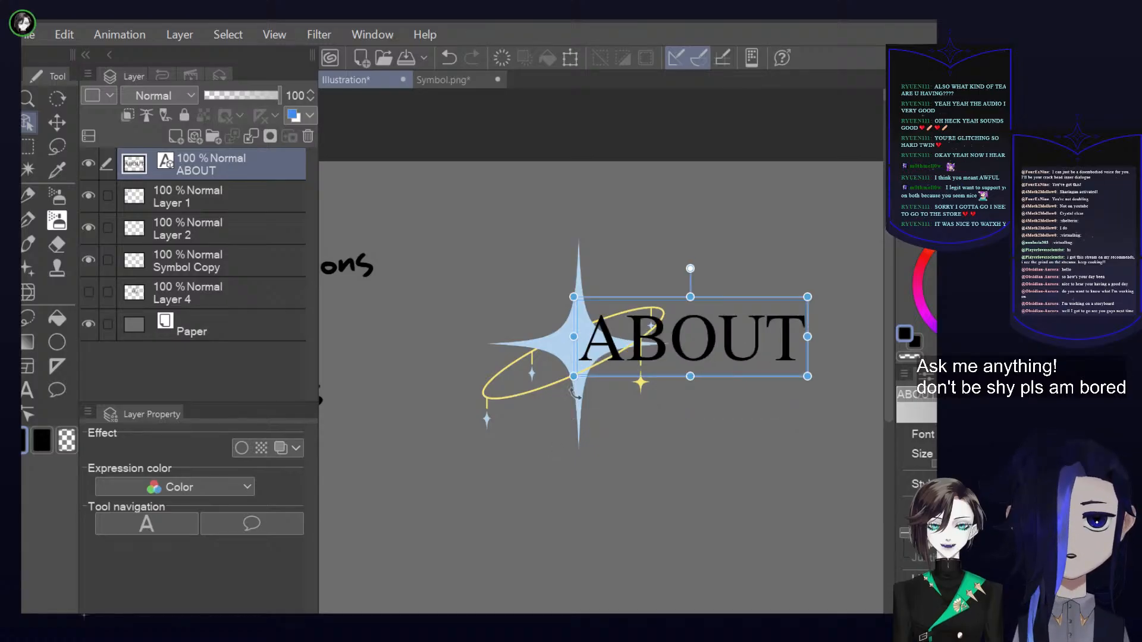
left_click_drag(672, 304, 666, 328)
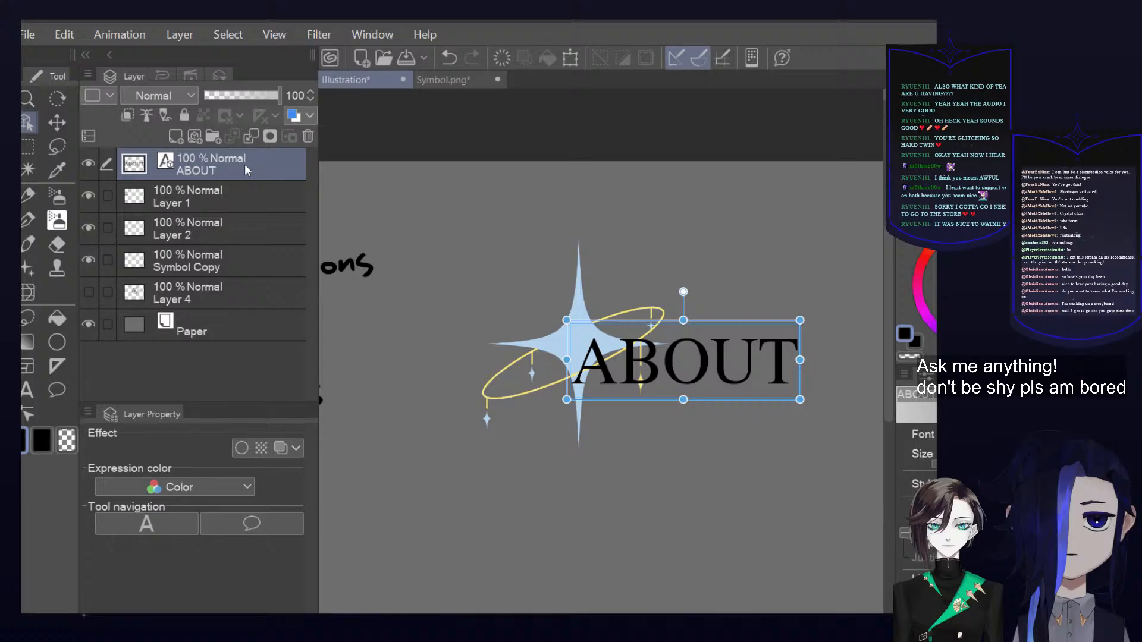
Try pasting a duplicate of the ABOUT text layer and transforming it, and delete the duplicate layer
key("ctrl+v")
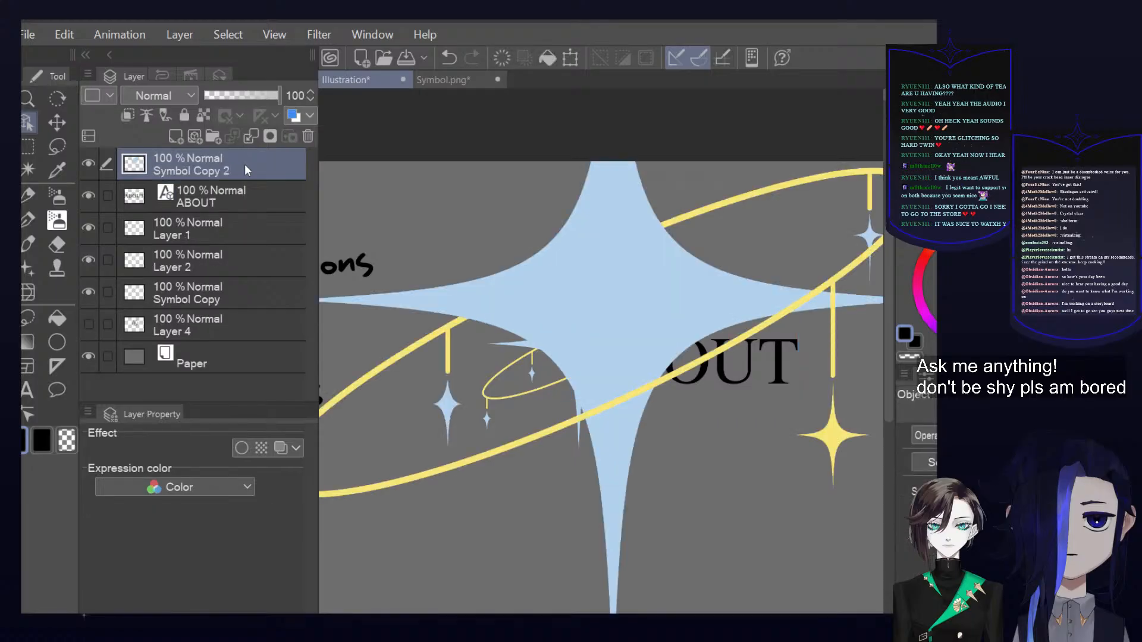
key("ctrl+z")
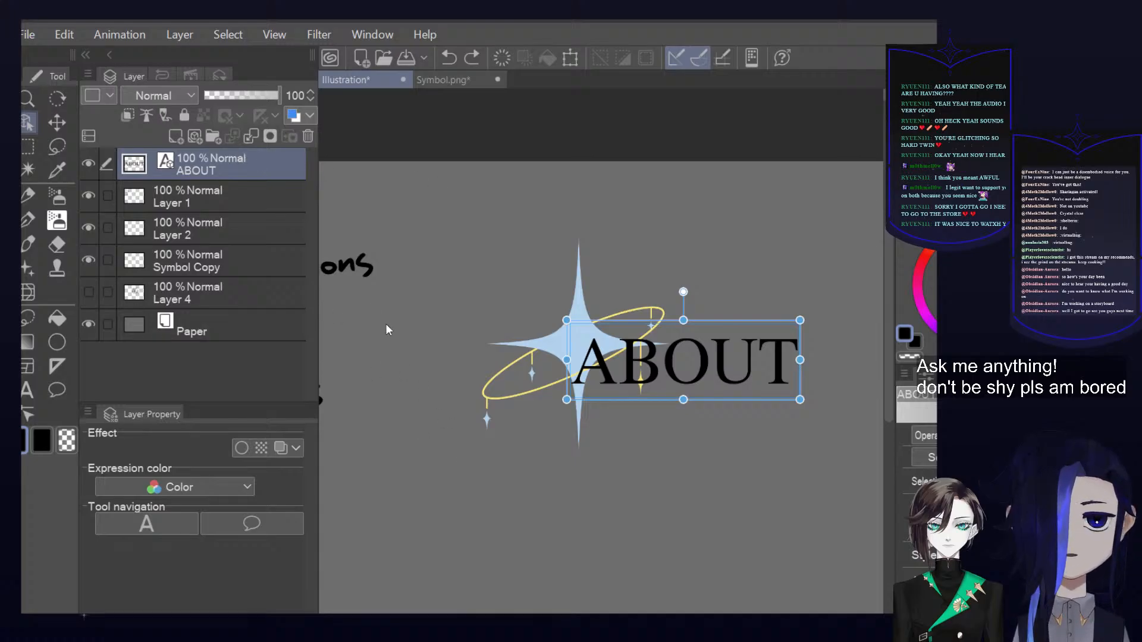
key("ctrl+v")
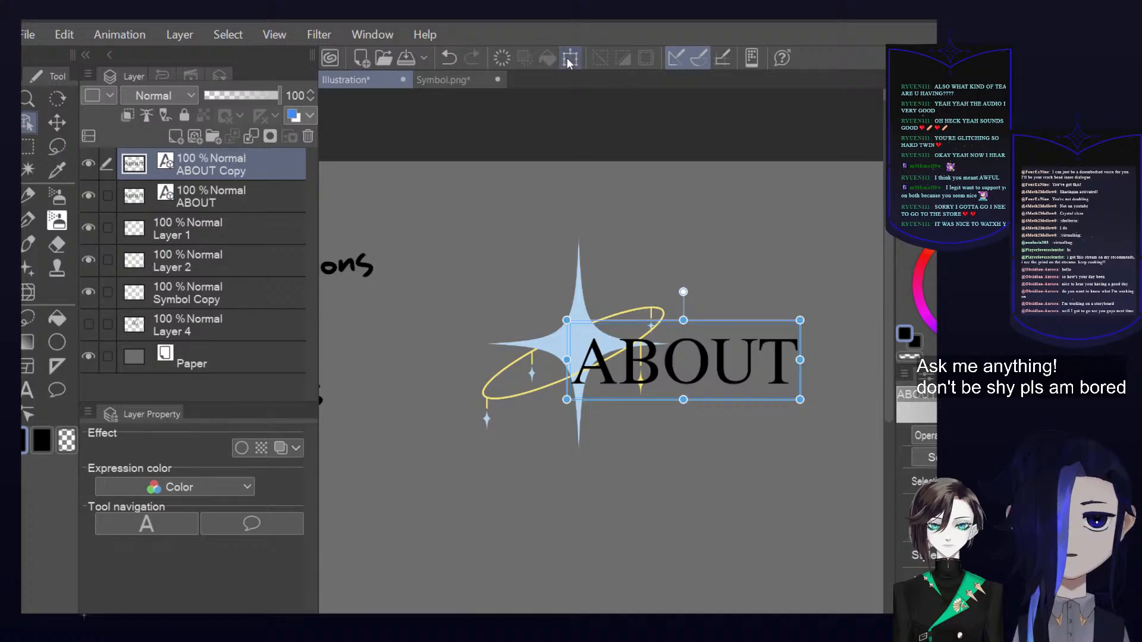
key("ctrl+t")
left_click_drag(733, 355, 738, 355)
left_click(705, 422)
left_click(309, 138)
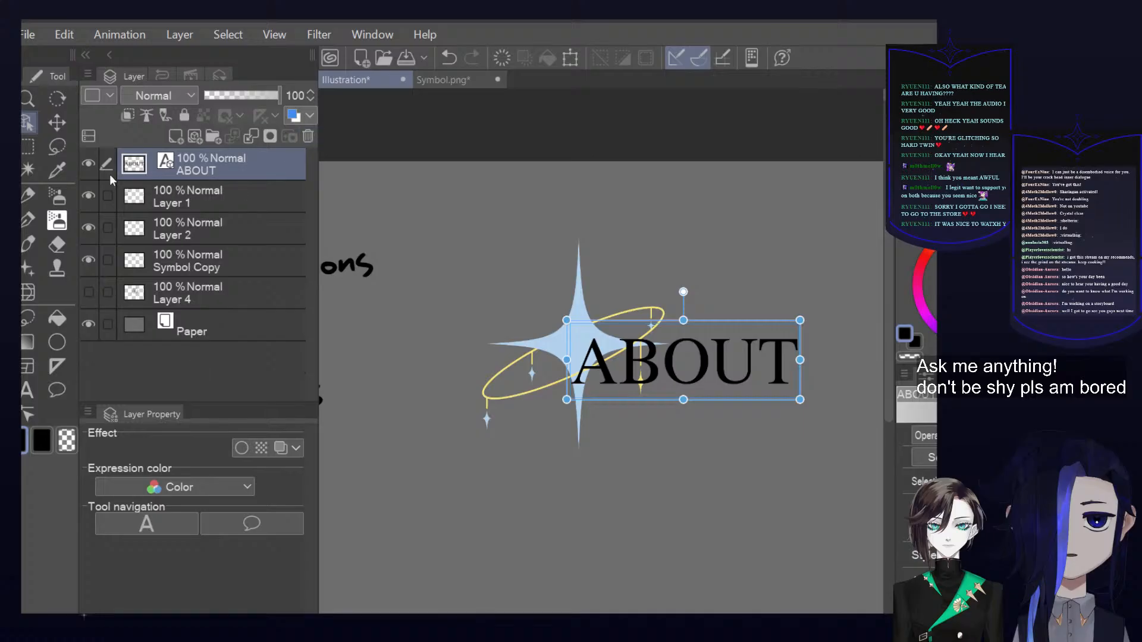
Add a new raster layer above the ABOUT text layer and clip it to the text
left_click(94, 164)
left_click(95, 162)
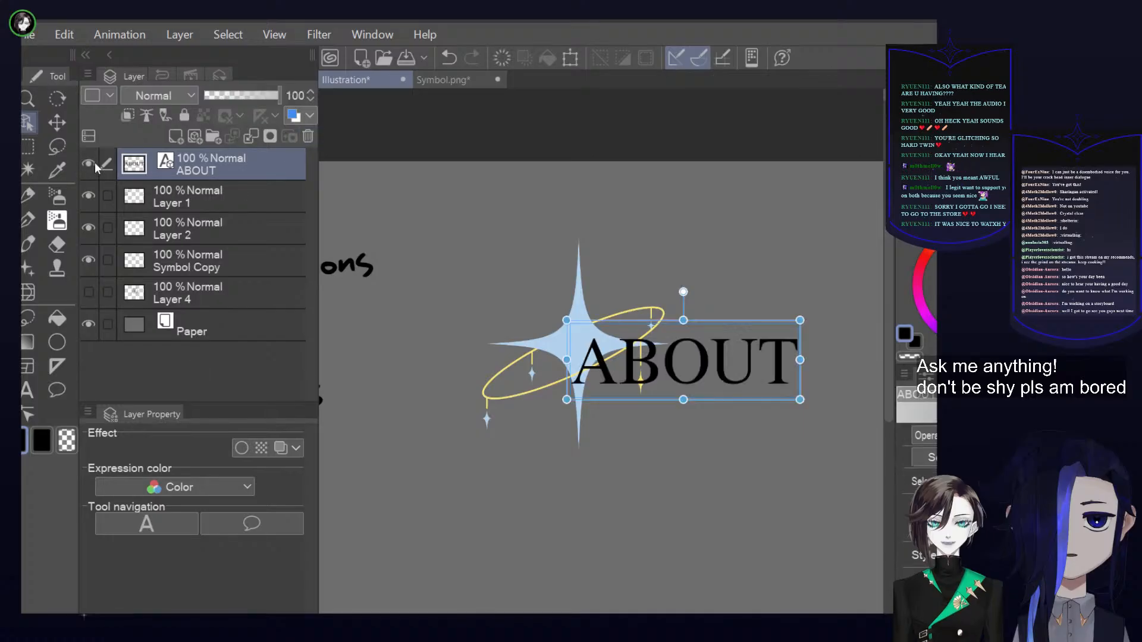
left_click(176, 136)
Try bright blue pen strokes across the letters A and B on the clipped layer, and undo the long stroke
left_click(964, 272)
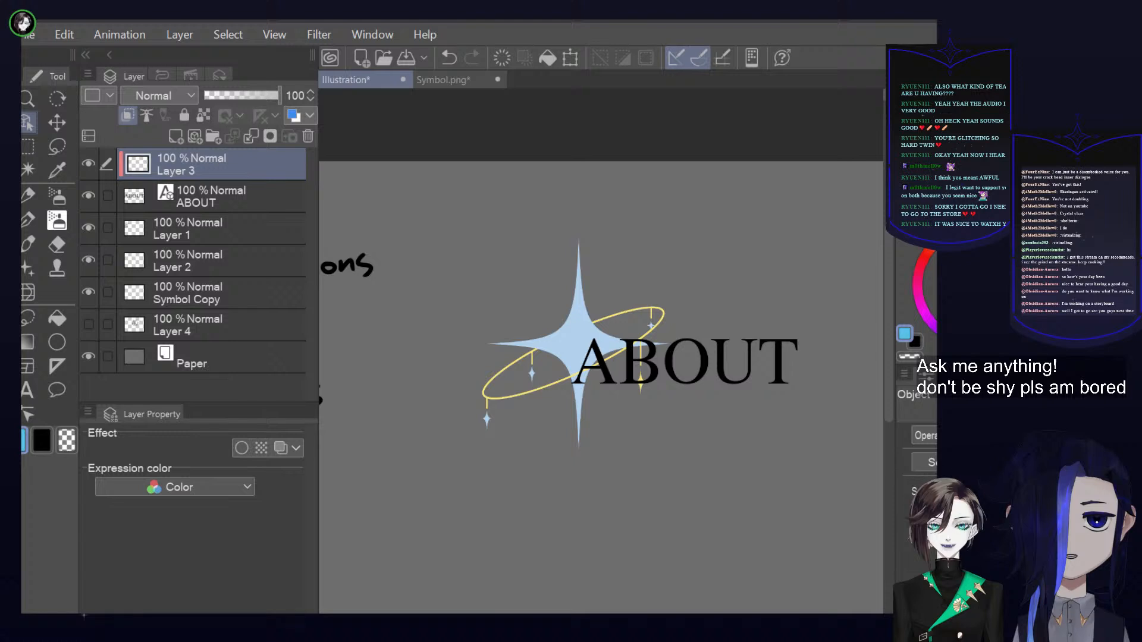
left_click(28, 221)
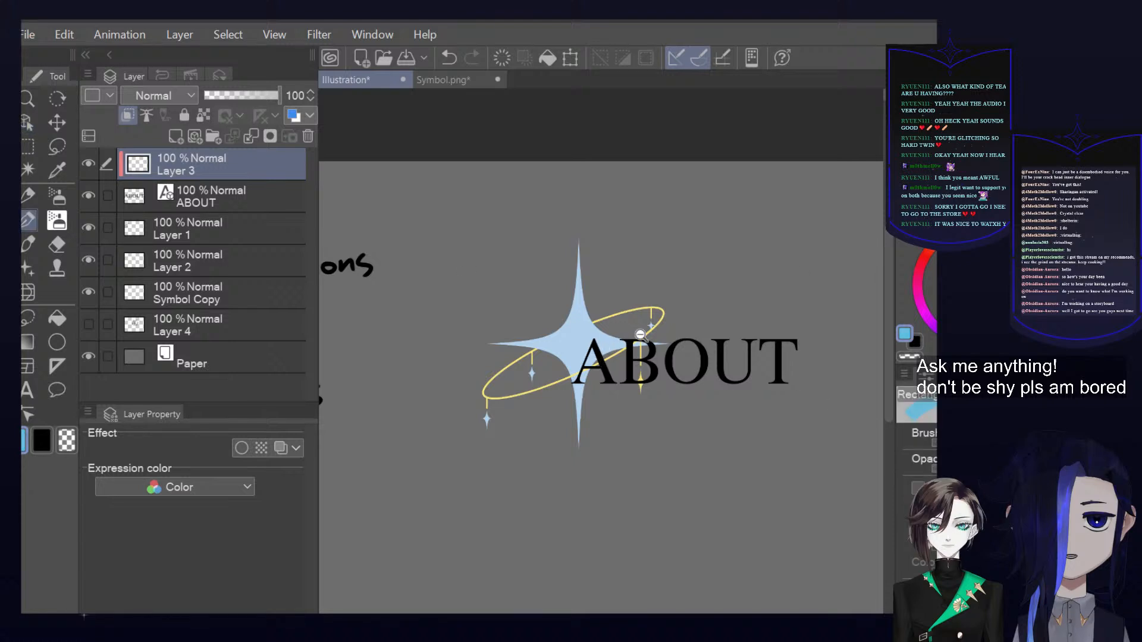
scroll(619, 342, "up", 3)
mouse_move(598, 390)
left_mouse_down()
mouse_move(611, 420)
mouse_move(708, 422)
left_mouse_up()
key("ctrl+z")
key("ctrl+z")
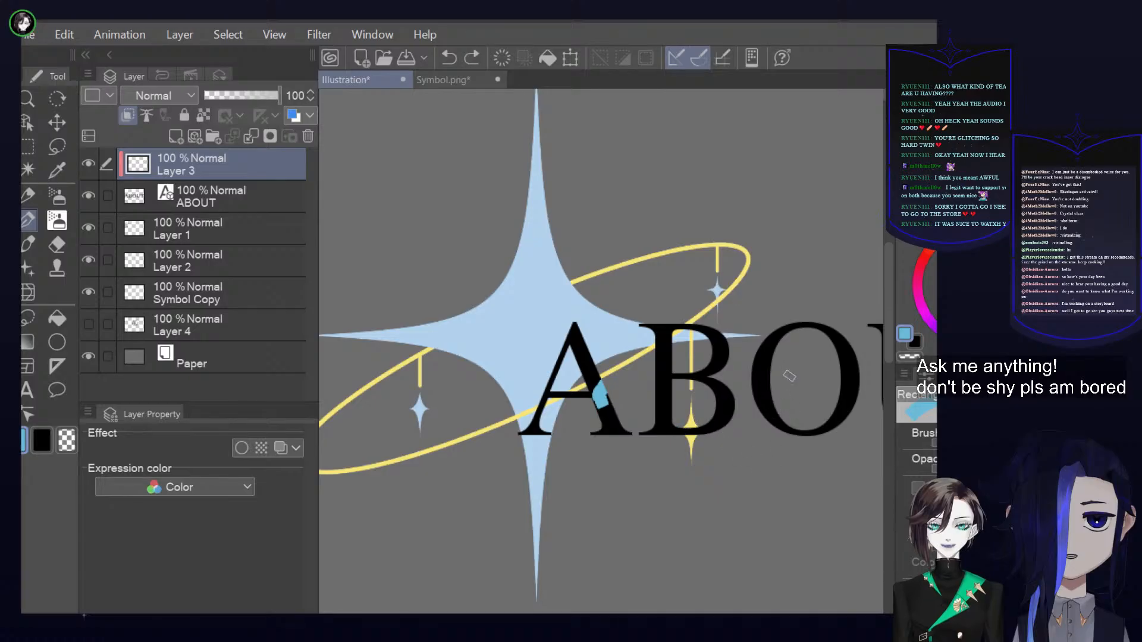
Try broad pale blue and dark blue-grey strokes across the letters O, U and T on the clipped layer
scroll(818, 387, "down", 3)
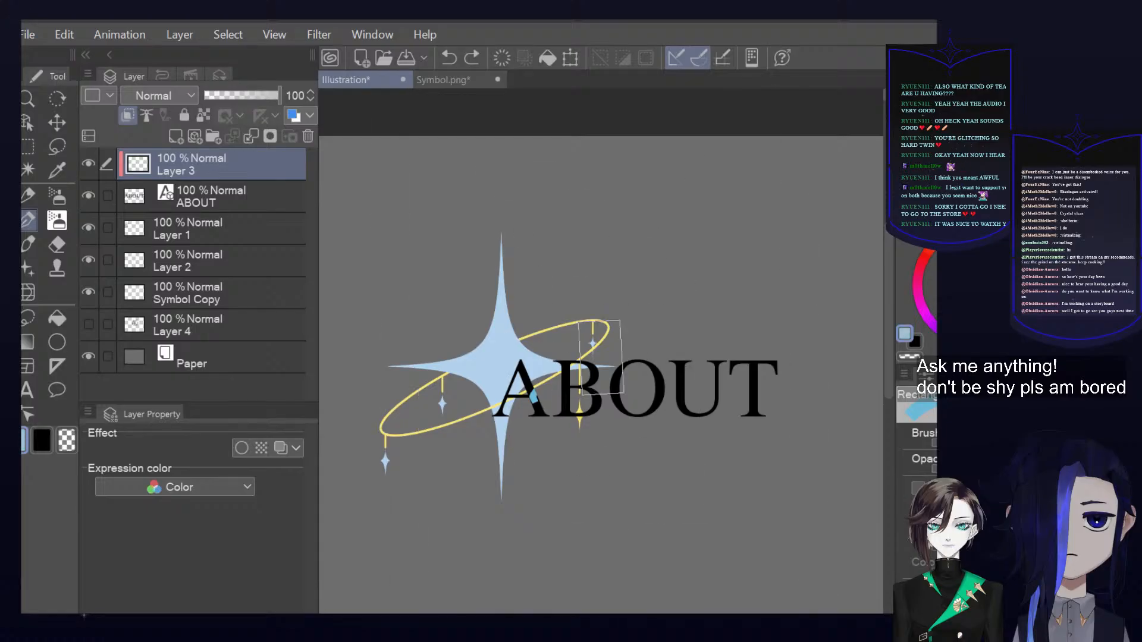
mouse_move(784, 359)
left_mouse_down()
mouse_move(774, 374)
mouse_move(748, 341)
mouse_move(710, 390)
left_mouse_up()
left_click(958, 294)
mouse_move(788, 354)
left_mouse_down()
mouse_move(731, 409)
mouse_move(698, 472)
left_mouse_up()
left_click(954, 316)
left_click_drag(821, 352, 673, 510)
Paint the whole word ABOUT violet-blue with broad strokes on the clipped layer, covering the test colours
left_click(965, 278)
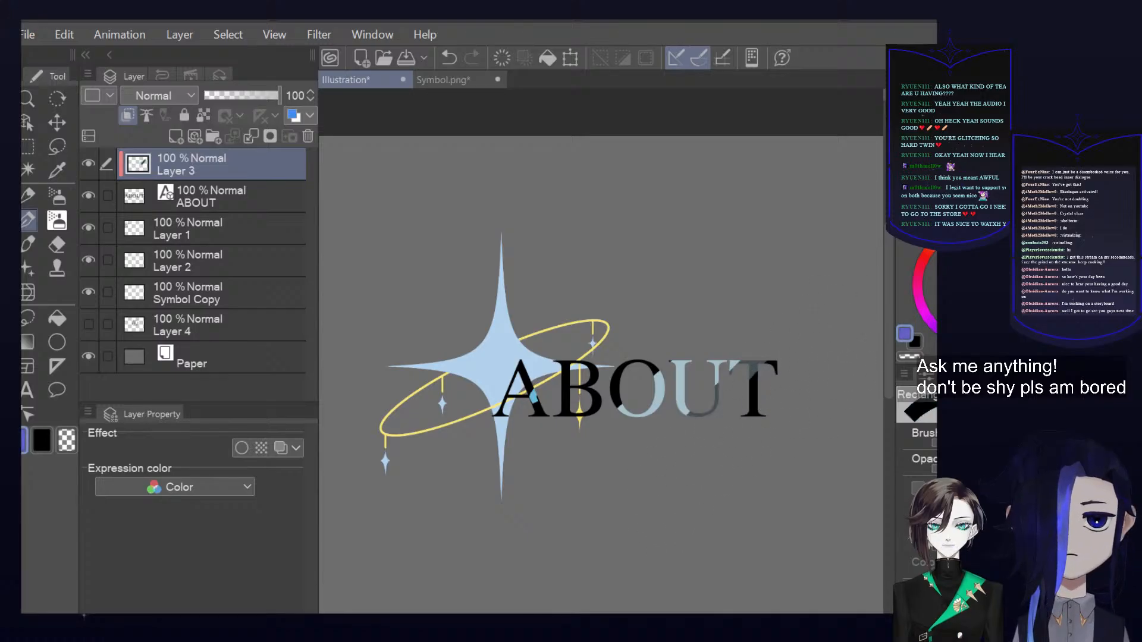
left_click_drag(746, 325, 598, 479)
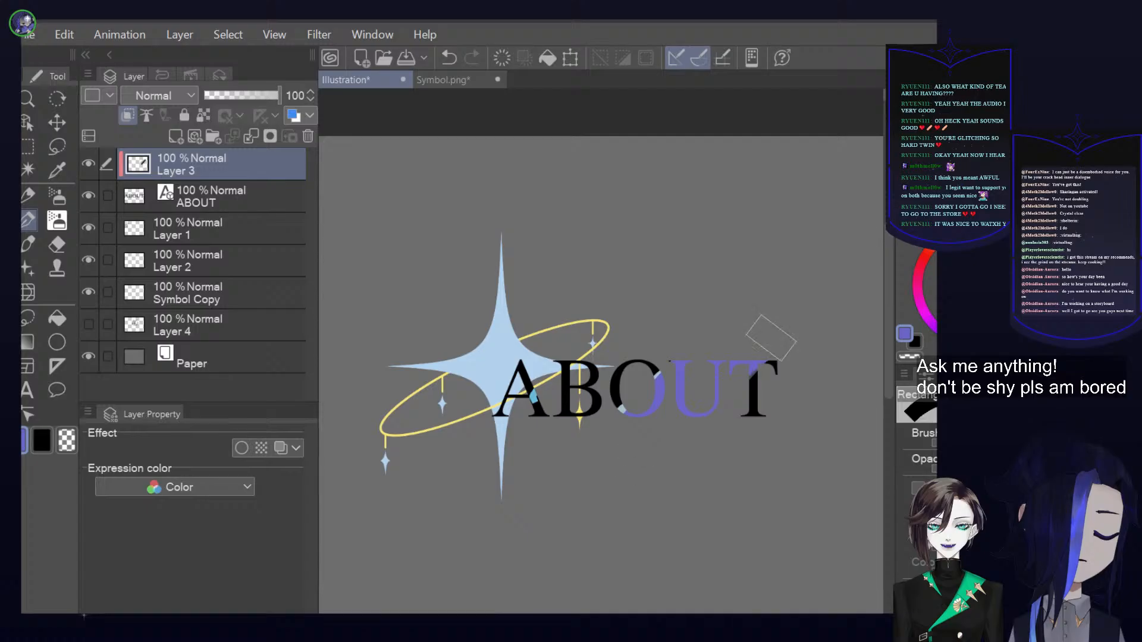
left_click_drag(765, 332, 738, 433)
left_click_drag(689, 357, 605, 446)
mouse_move(693, 324)
left_mouse_down()
mouse_move(522, 459)
mouse_move(459, 464)
left_mouse_up()
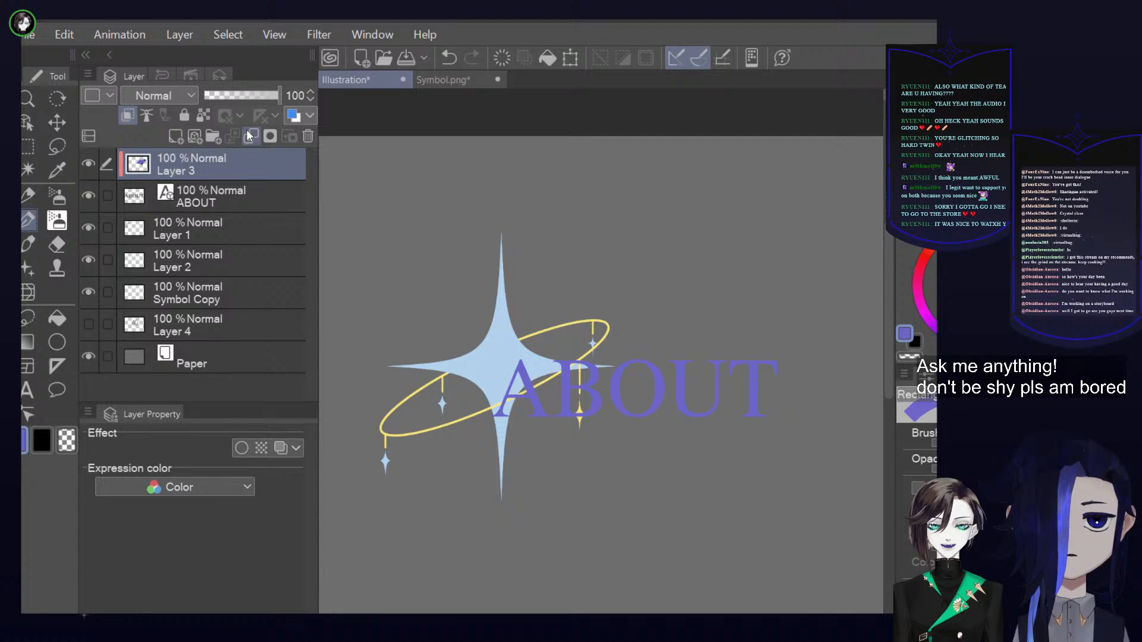
Merge the clipped paint layer into the ABOUT layer and enable a border effect on the merged lettering
key("ctrl+e")
left_click(92, 163)
left_click(93, 163)
left_click(242, 449)
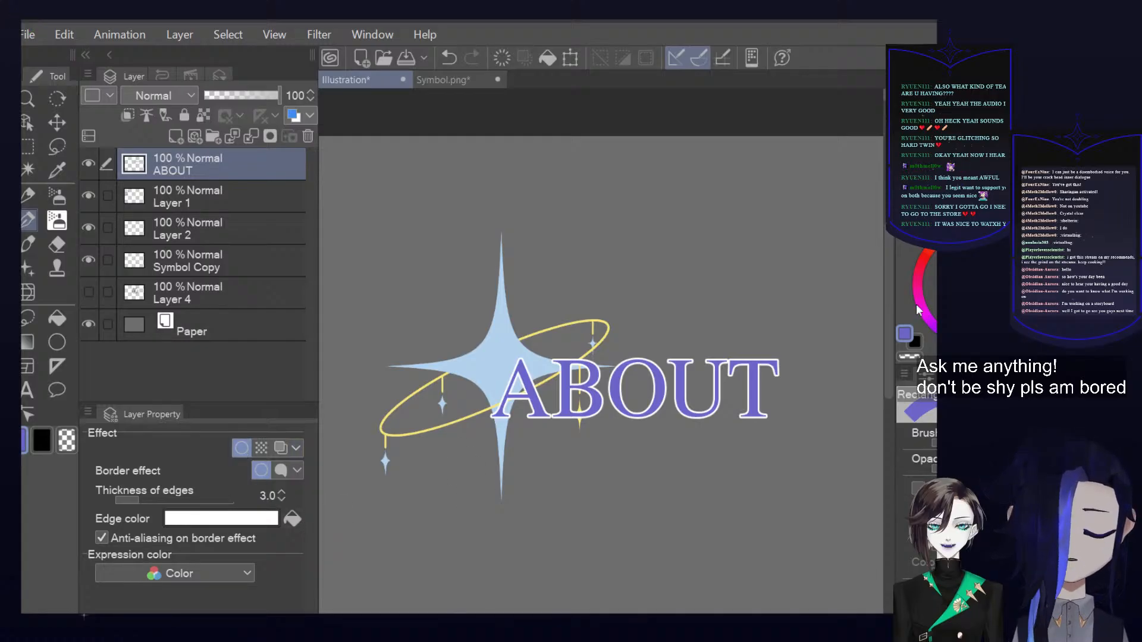
Set the ABOUT border's edge colour to black with thickness 3.0, keeping the layer opacity at 100
key("x")
left_click(290, 518)
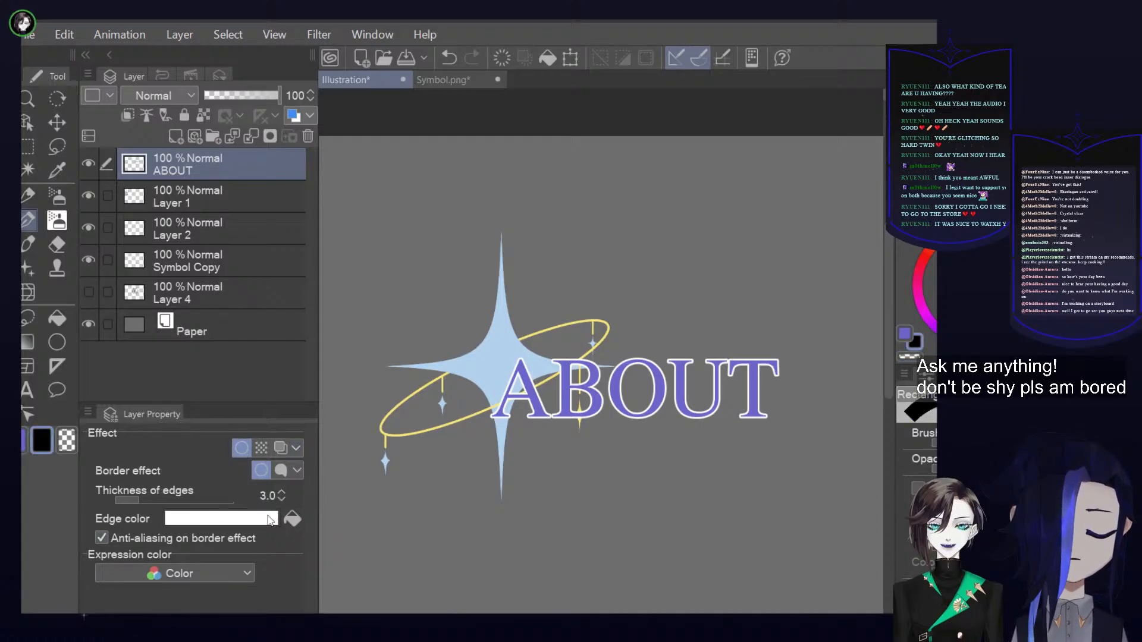
left_click(282, 491)
left_click(282, 492)
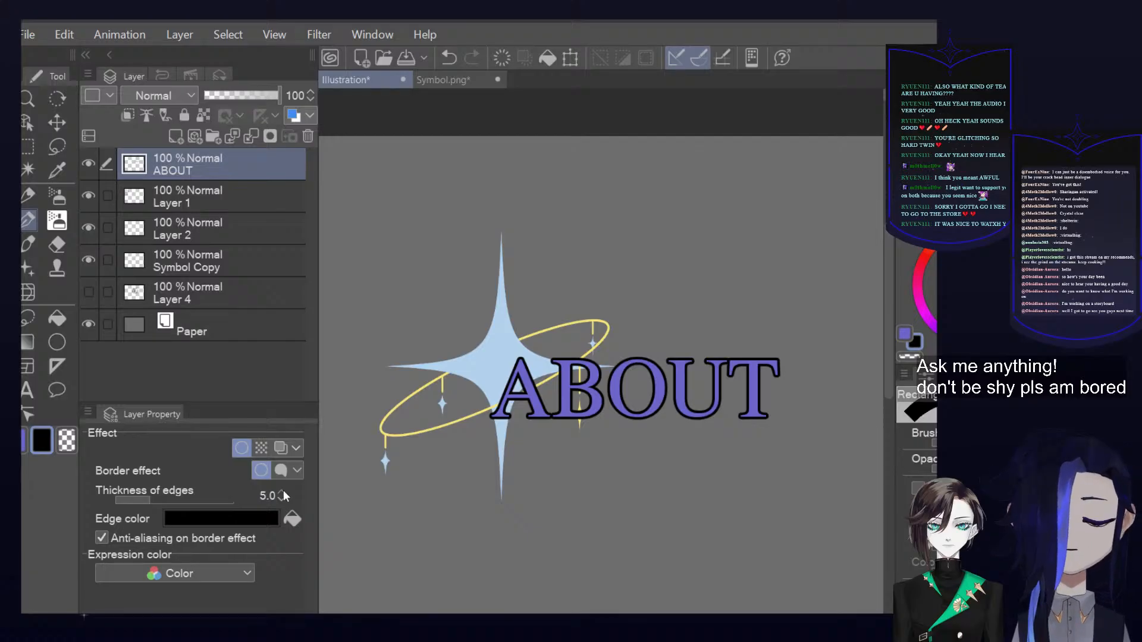
left_click(281, 500)
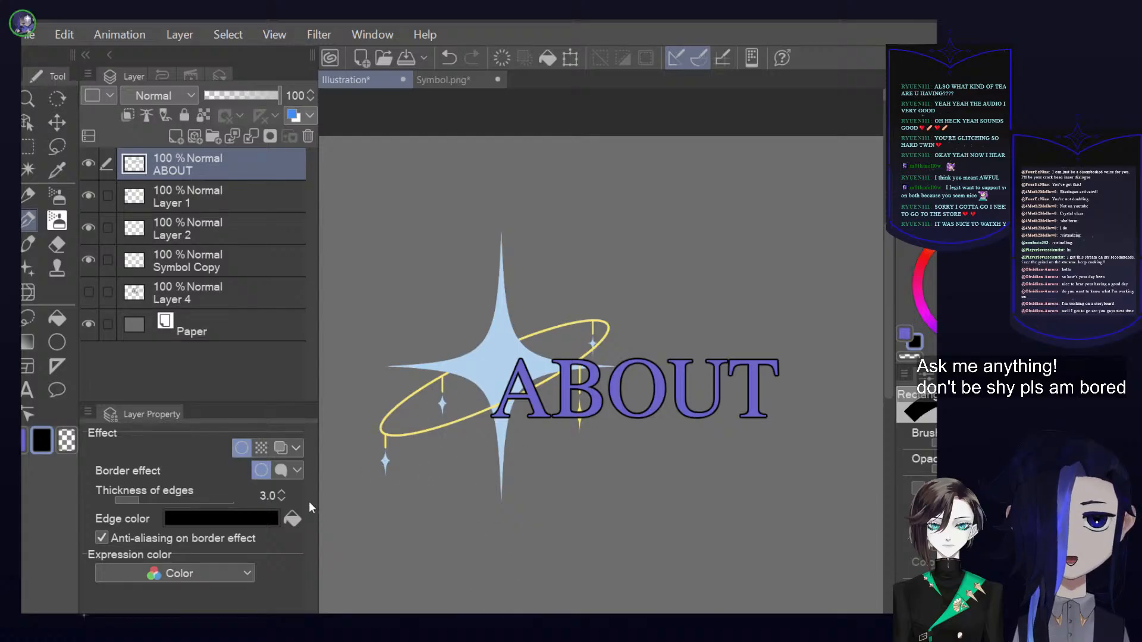
left_click(260, 95)
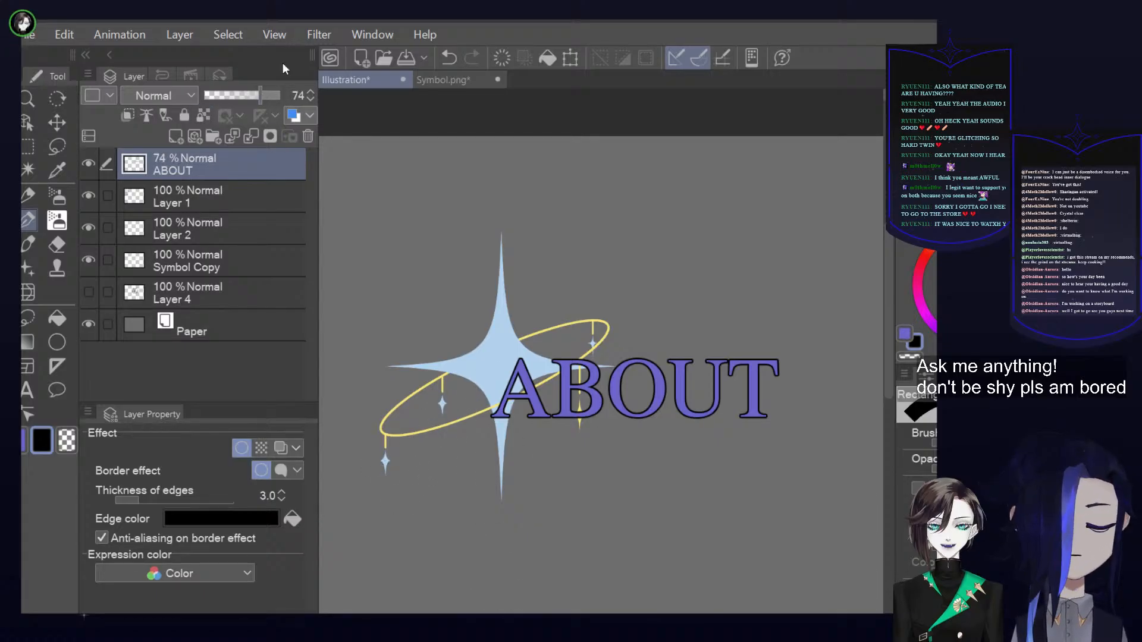
left_click_drag(277, 95, 329, 87)
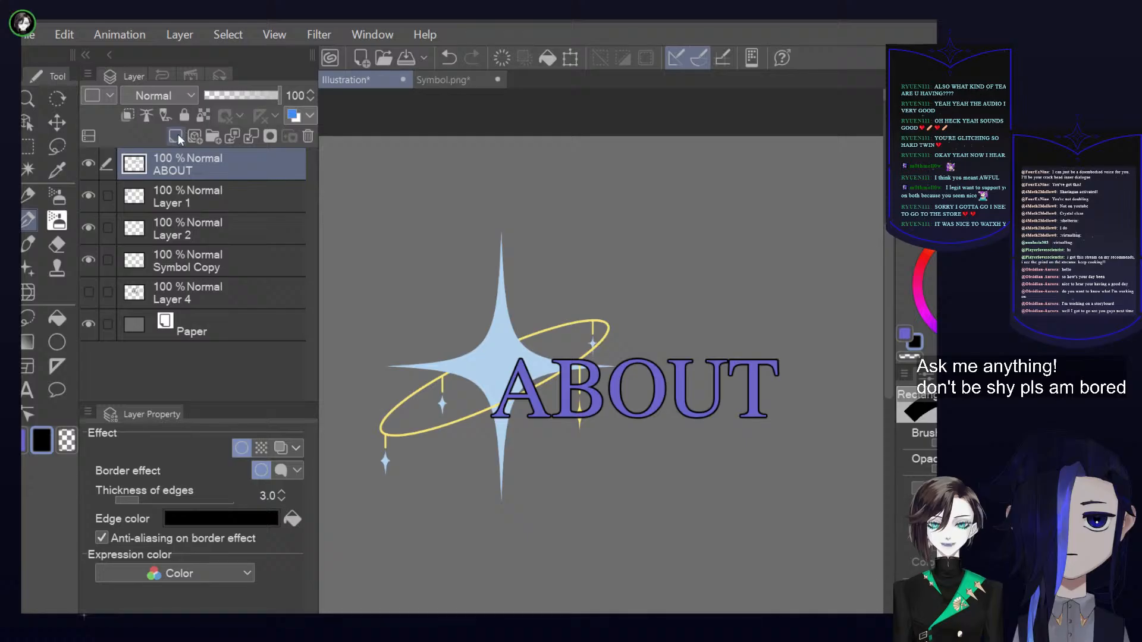
Add a new raster layer above ABOUT, sample the violet-blue, and undo a test stroke on the letter B
key("ctrl+shift+n")
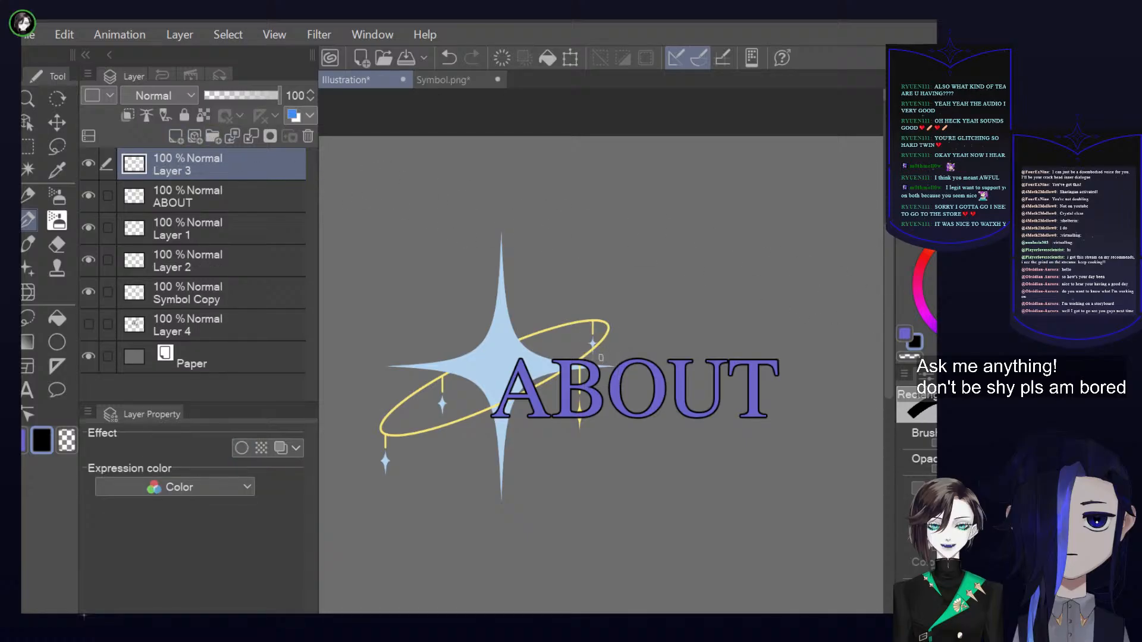
left_click(600, 358, "alt")
left_click_drag(593, 388, 595, 406)
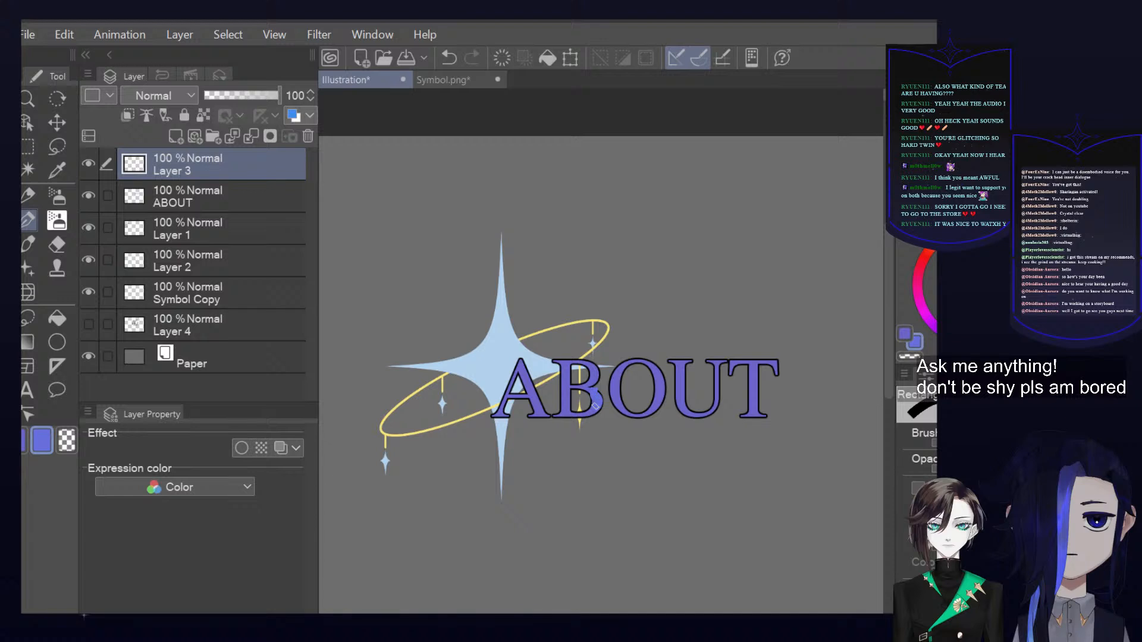
key("ctrl+z")
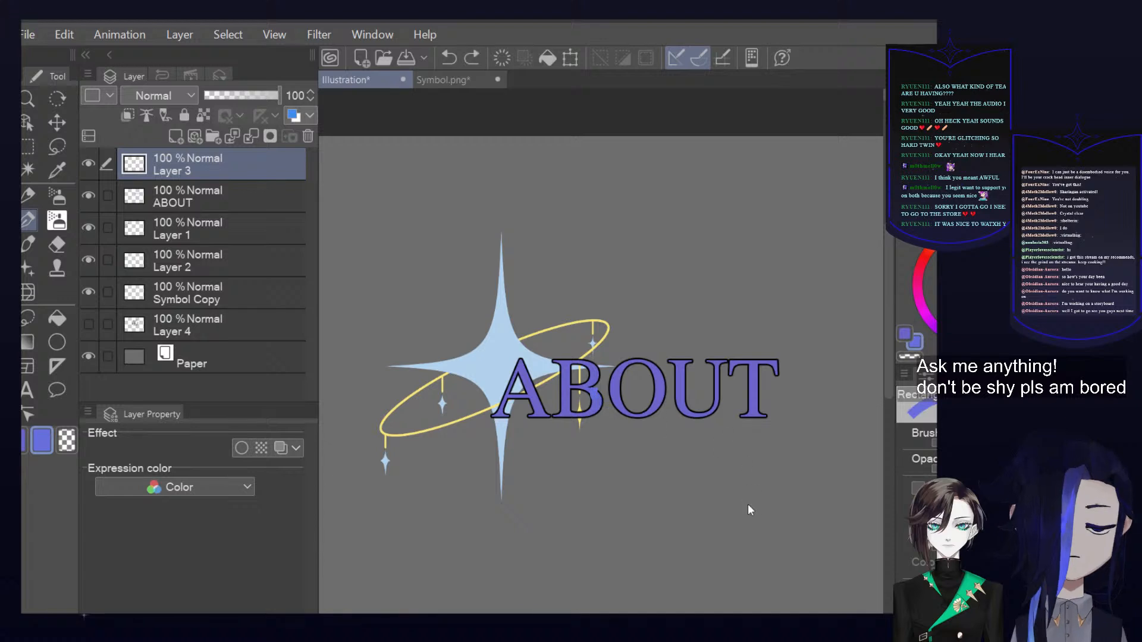
Examine the outlined ABOUT heading beside the star symbol, both up close and within the whole canvas
scroll(798, 421, "down", 3)
left_click_drag(781, 491, 752, 467)
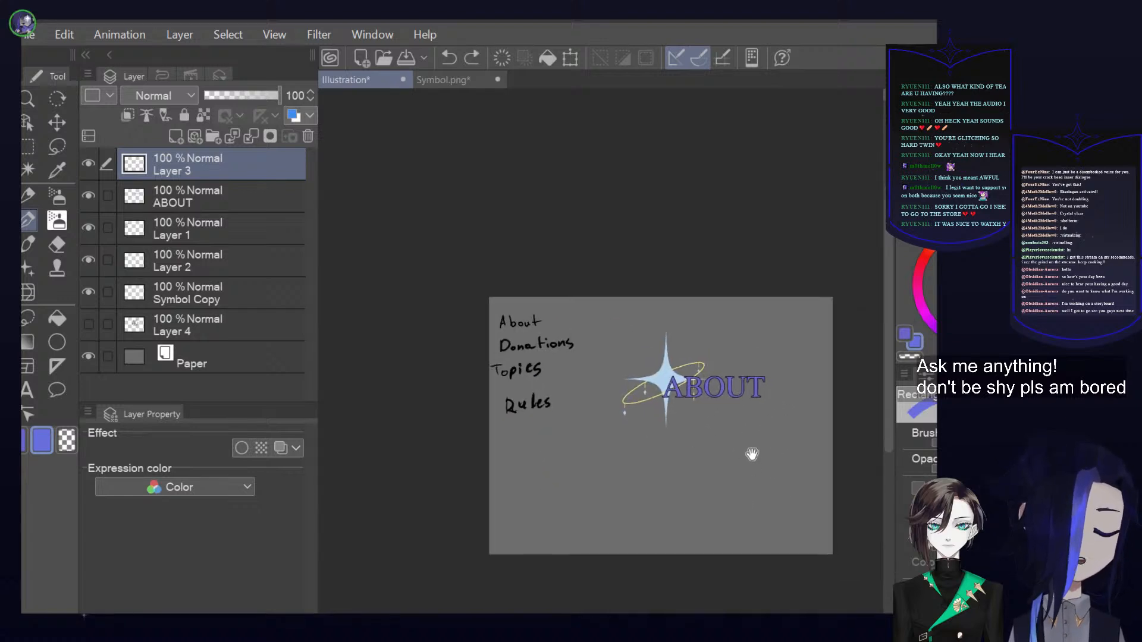
scroll(734, 411, "up", 1)
left_click_drag(739, 413, 733, 411)
scroll(713, 402, "up", 2)
scroll(773, 428, "up", 2)
scroll(705, 391, "up", 3)
scroll(726, 404, "down", 4)
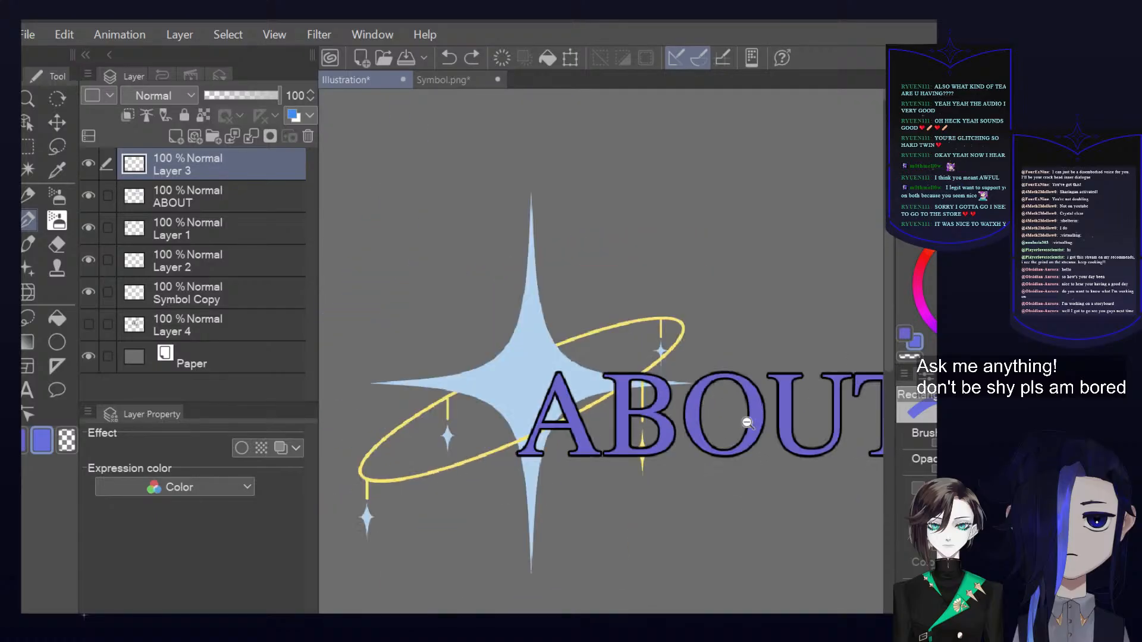
left_click_drag(813, 436, 717, 381)
scroll(747, 360, "down", 4)
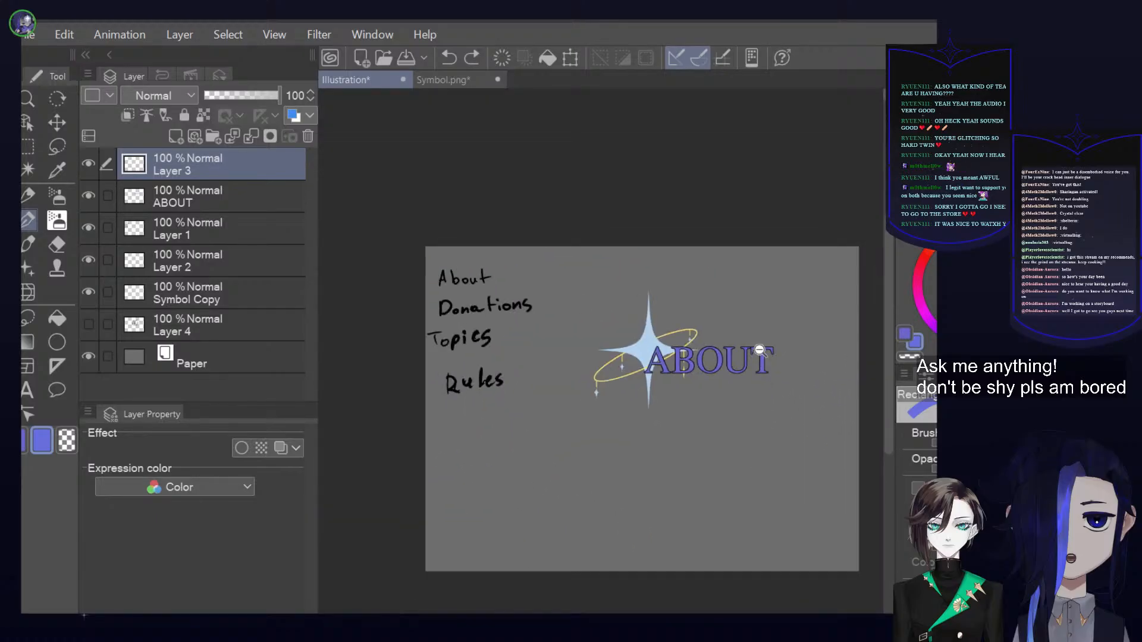
scroll(725, 357, "up", 4)
scroll(782, 321, "down", 5)
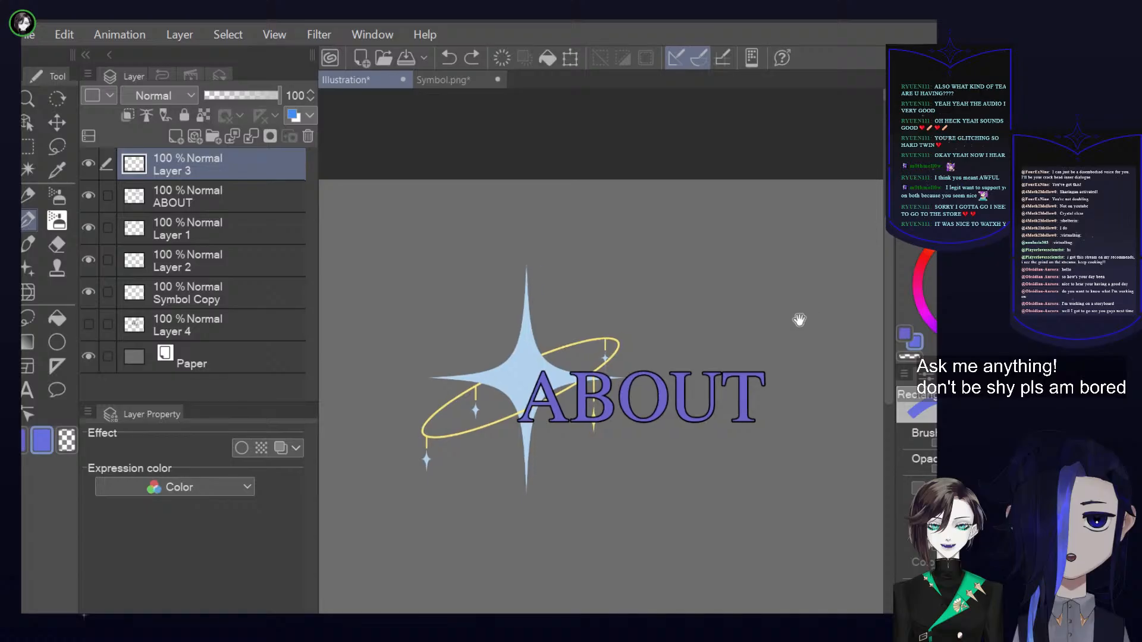
scroll(791, 324, "up", 1)
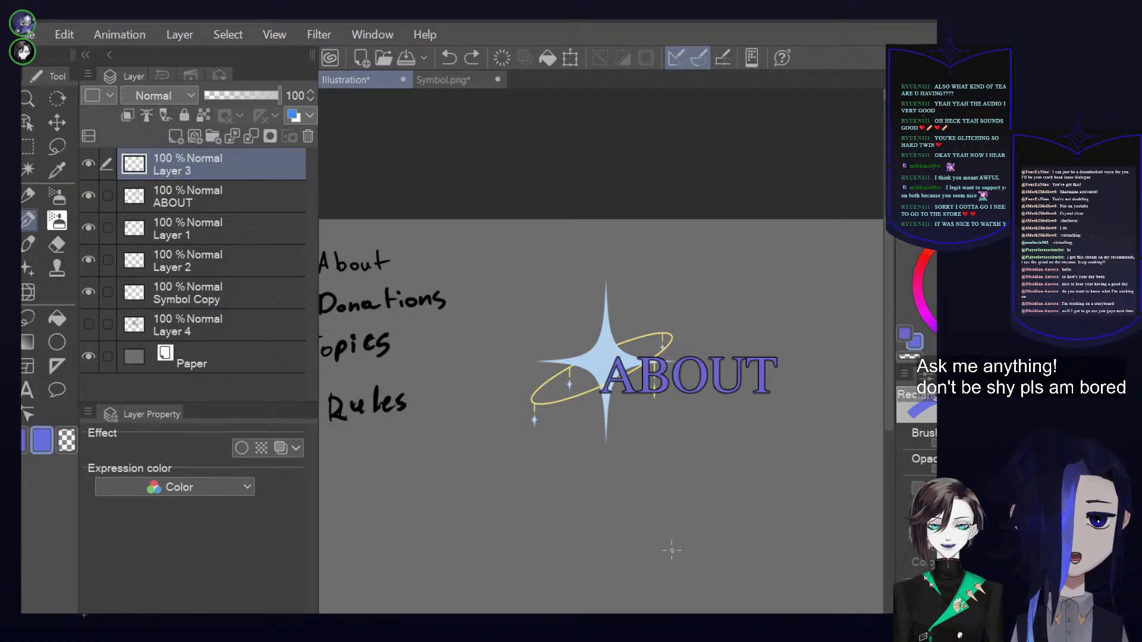
scroll(632, 359, "up", 5)
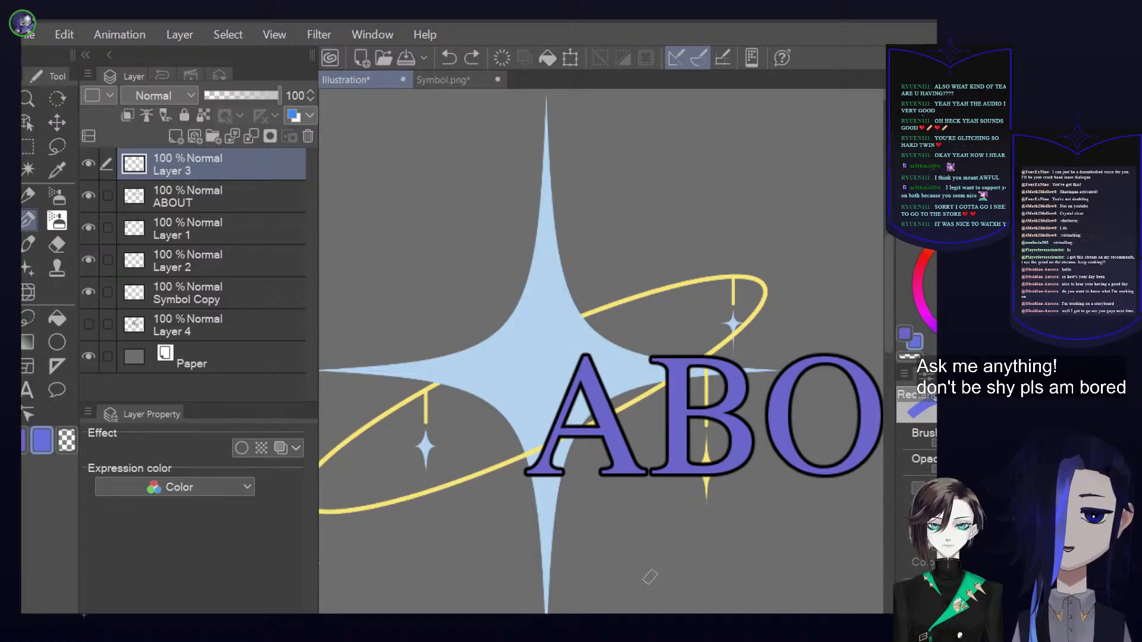
mouse_move(887, 278)
left_mouse_down()
mouse_move(887, 319)
mouse_move(887, 297)
left_mouse_up()
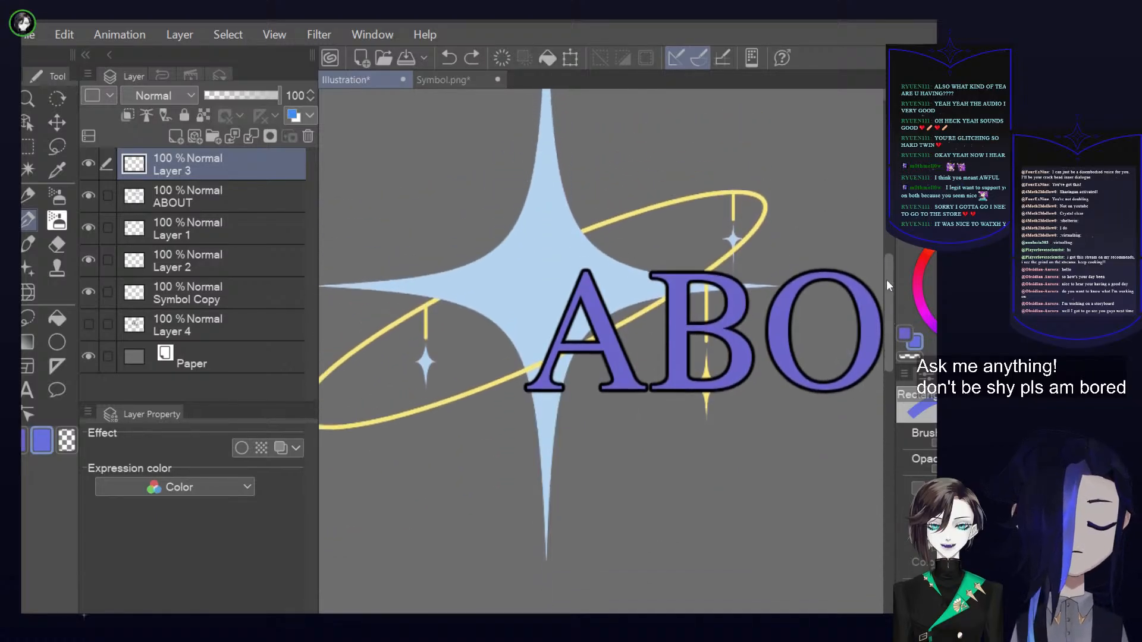
Clip Layer 3 to the ABOUT layer and paint near-black strokes on the stems of the letters U and T
left_click(601, 356, "alt")
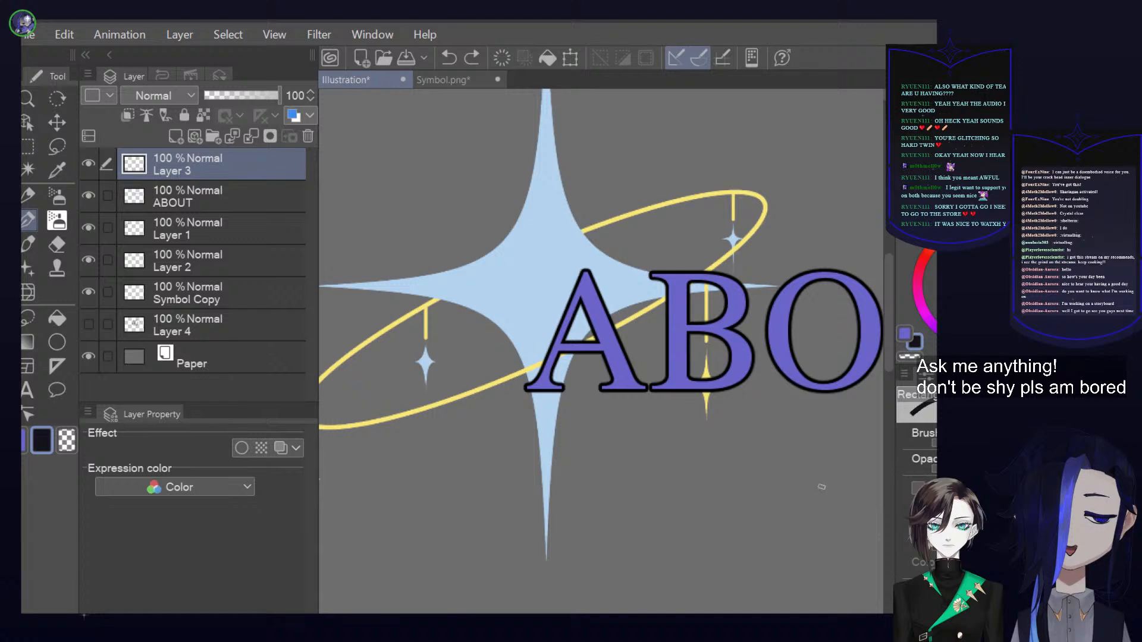
scroll(828, 456, "down", 2)
left_click_drag(805, 467, 729, 330)
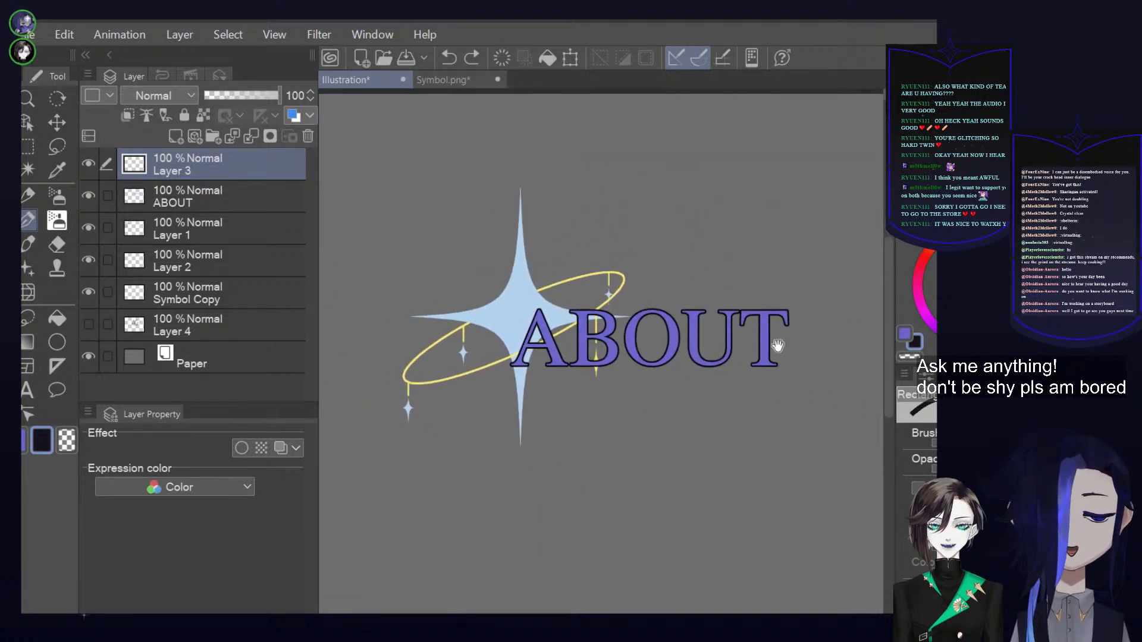
scroll(743, 327, "up", 2)
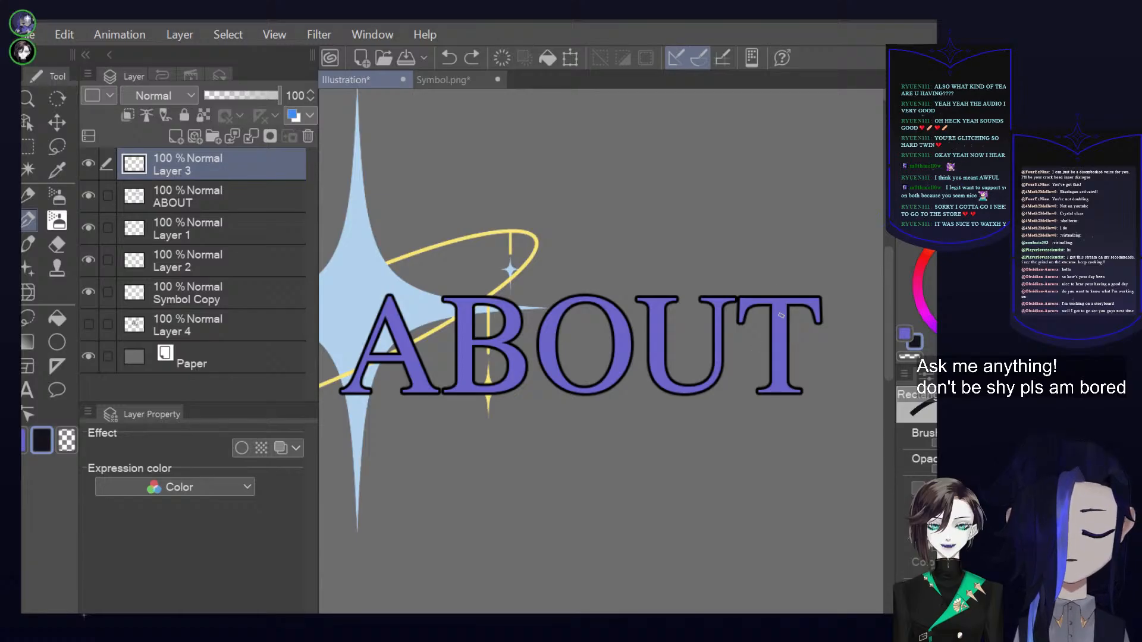
left_click(127, 116)
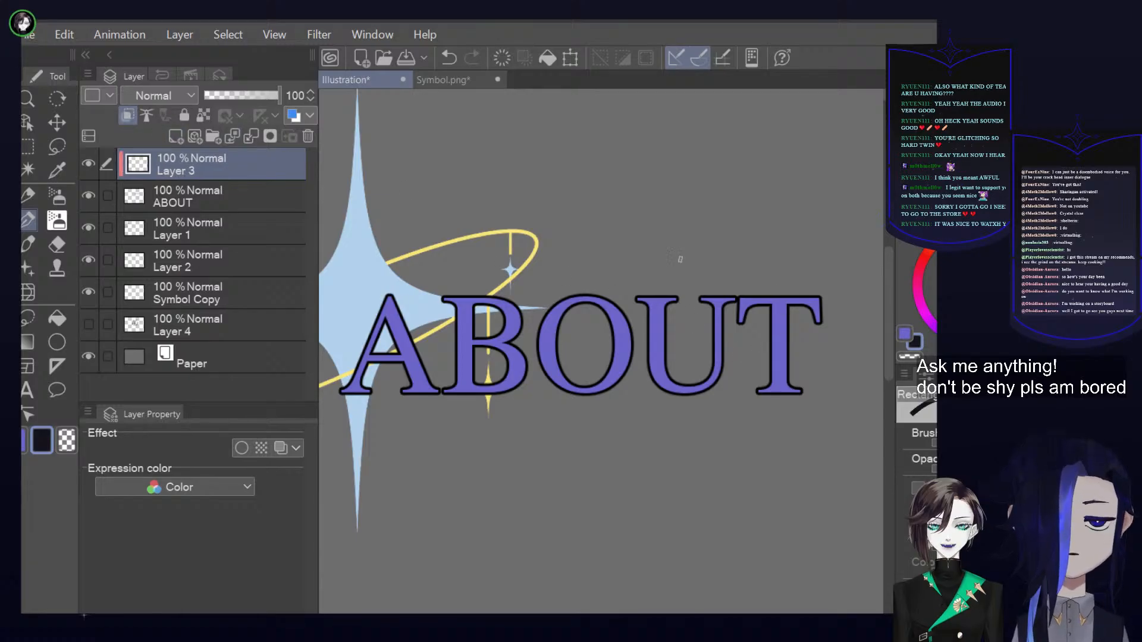
mouse_move(727, 349)
left_mouse_down()
mouse_move(705, 366)
mouse_move(718, 364)
mouse_move(708, 377)
mouse_move(718, 369)
left_mouse_up()
mouse_move(788, 316)
left_mouse_down()
mouse_move(770, 333)
mouse_move(806, 352)
mouse_move(770, 392)
left_mouse_up()
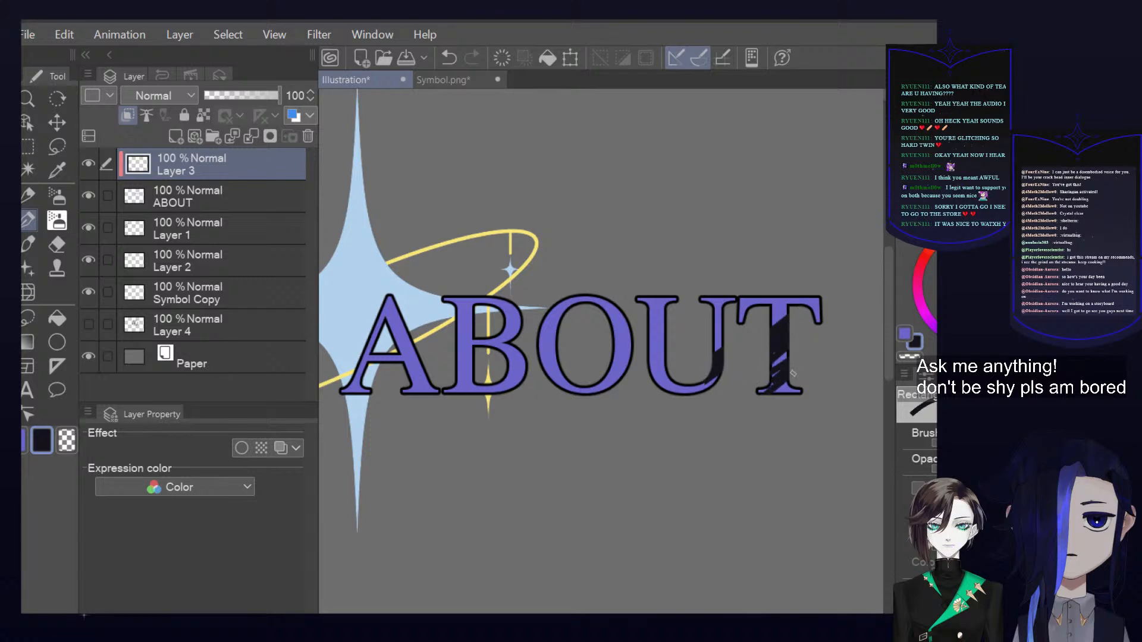
Paint violet-blue over the dark strokes on the letter T to blend them into the base colour
left_click(783, 356, "alt")
mouse_move(774, 318)
left_mouse_down()
mouse_move(779, 396)
mouse_move(776, 377)
mouse_move(797, 396)
mouse_move(771, 354)
mouse_move(768, 376)
mouse_move(779, 370)
mouse_move(767, 401)
mouse_move(806, 380)
mouse_move(791, 399)
mouse_move(821, 315)
mouse_move(778, 417)
mouse_move(788, 300)
left_mouse_up()
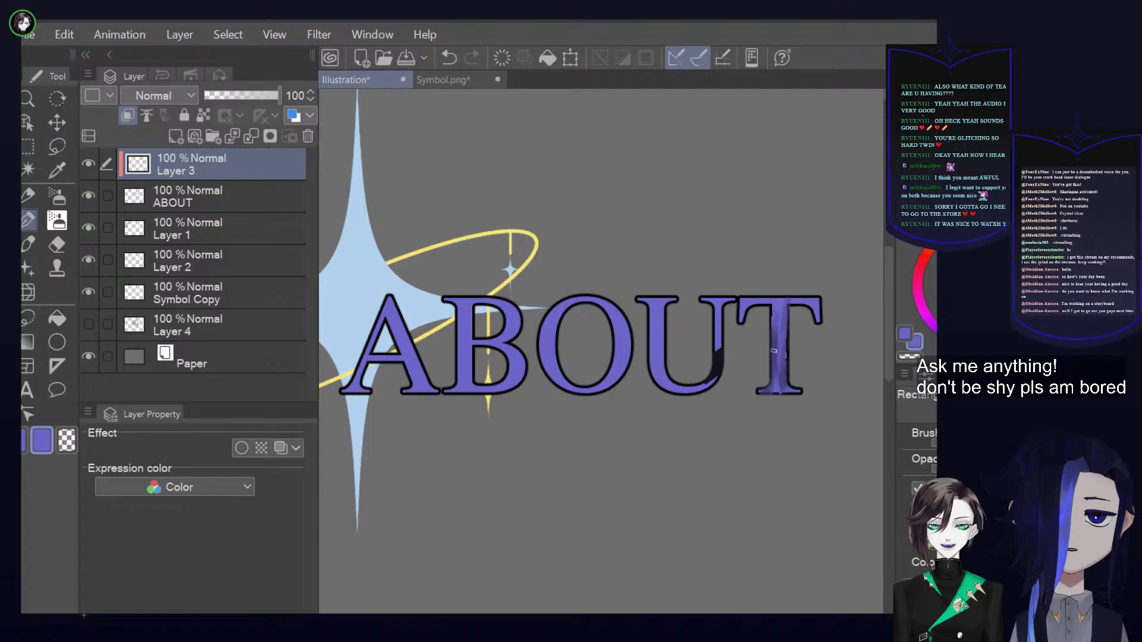
left_click(773, 351, "alt")
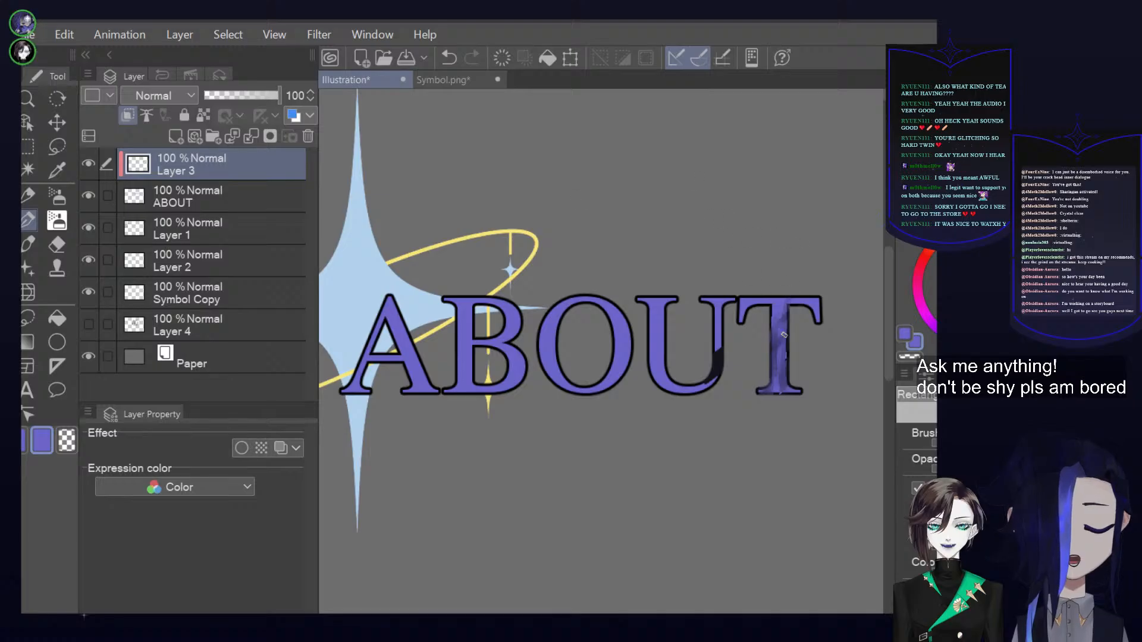
left_click_drag(816, 302, 778, 330)
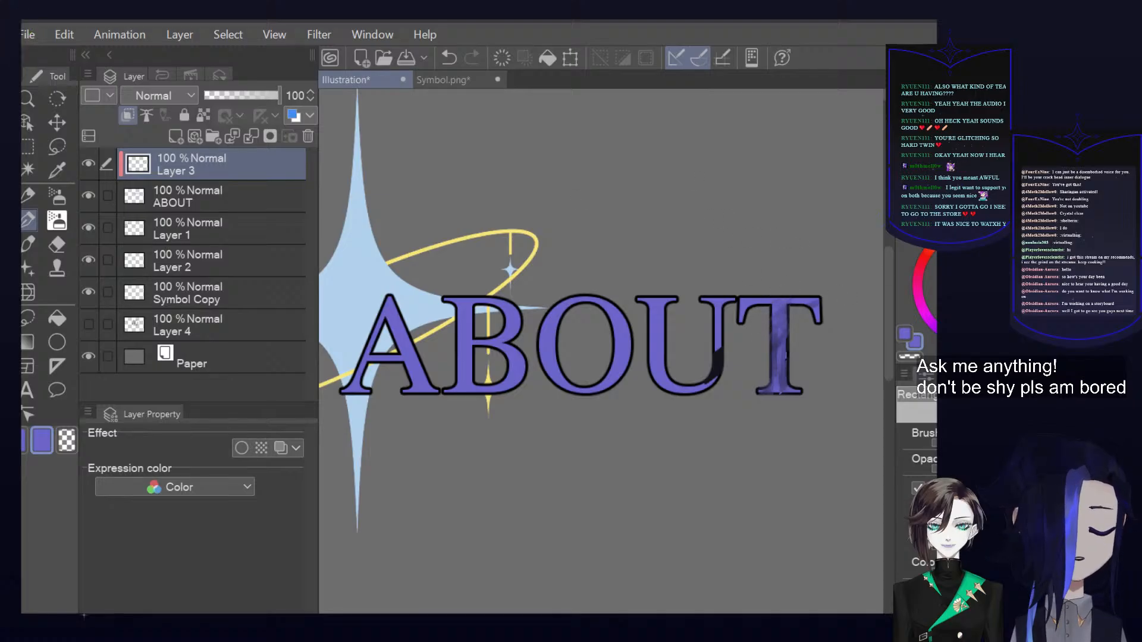
Switch the drawing colour to black and paint rough patches across the crossbar and stem of the letter T
key("x")
left_click(719, 362, "alt")
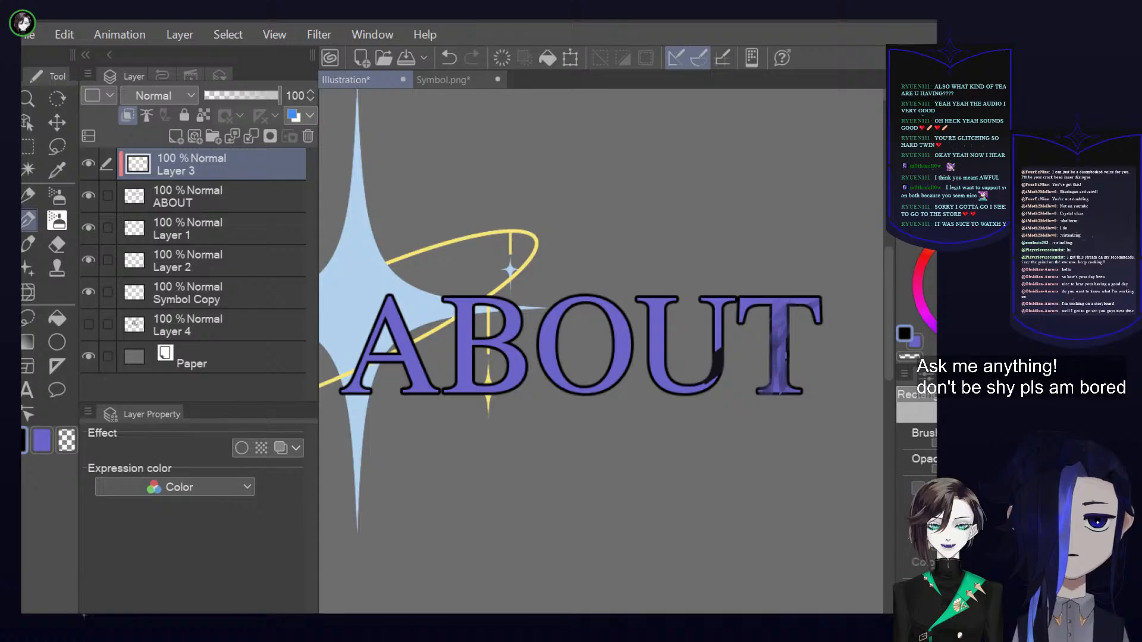
left_click_drag(741, 300, 794, 309)
left_click_drag(788, 350, 762, 394)
left_click(736, 358, "alt")
left_click_drag(792, 335, 774, 372)
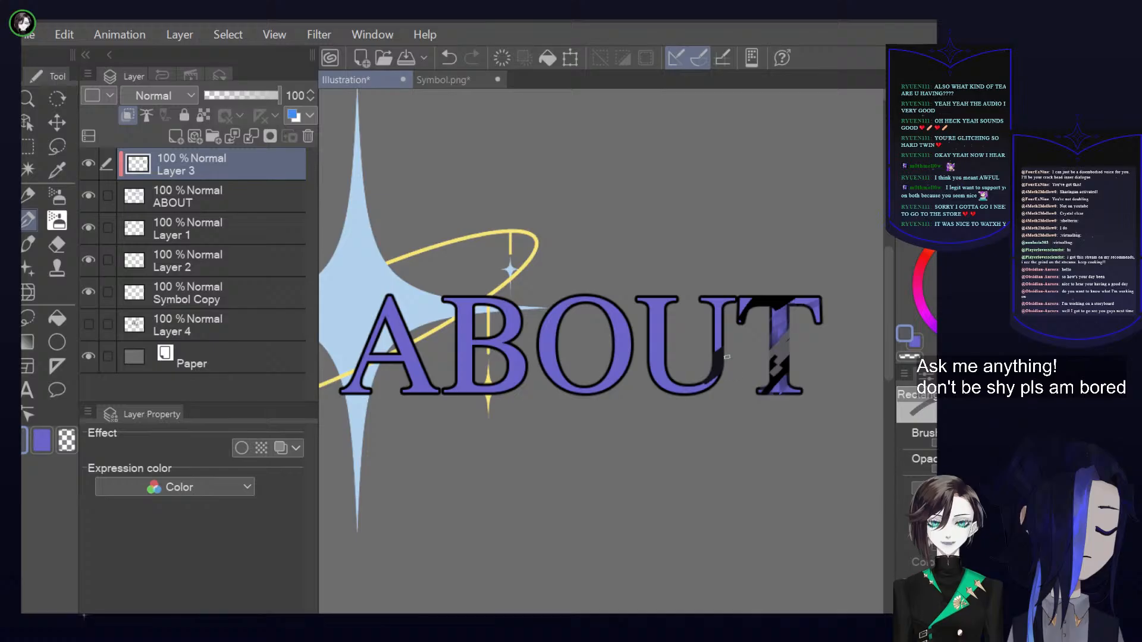
left_click_drag(783, 318, 779, 352)
mouse_move(817, 302)
left_mouse_down()
mouse_move(819, 323)
mouse_move(793, 304)
left_mouse_up()
Paint rough black patches along the letters U, O and B on the clipped layer
left_click_drag(720, 310, 721, 353)
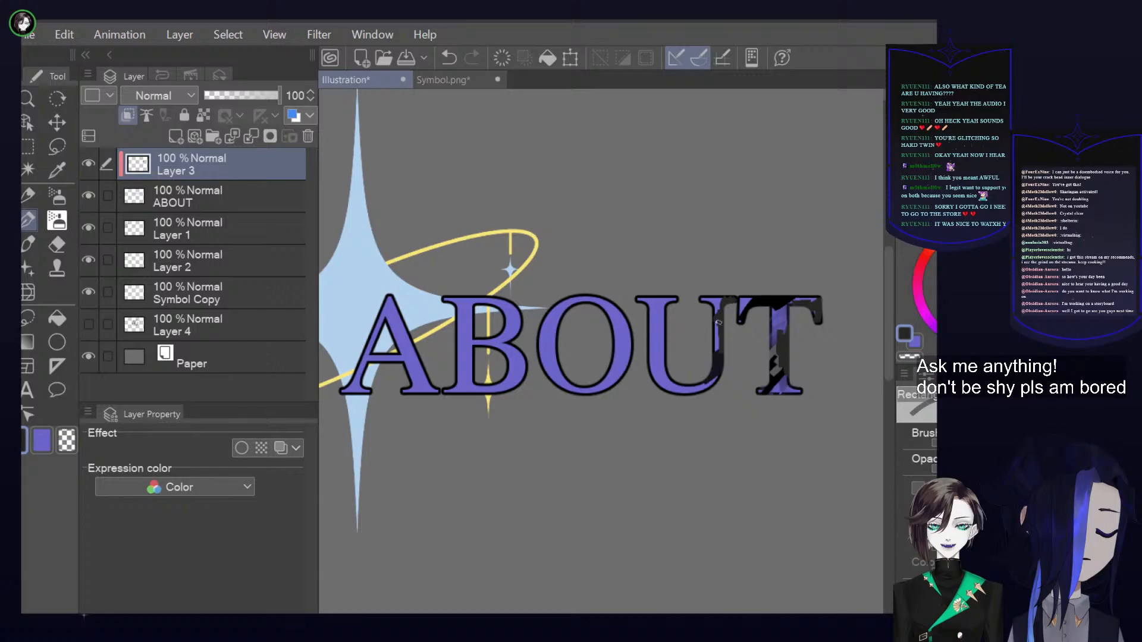
mouse_move(627, 327)
left_mouse_down()
mouse_move(612, 364)
mouse_move(634, 370)
mouse_move(663, 339)
mouse_move(700, 393)
left_mouse_up()
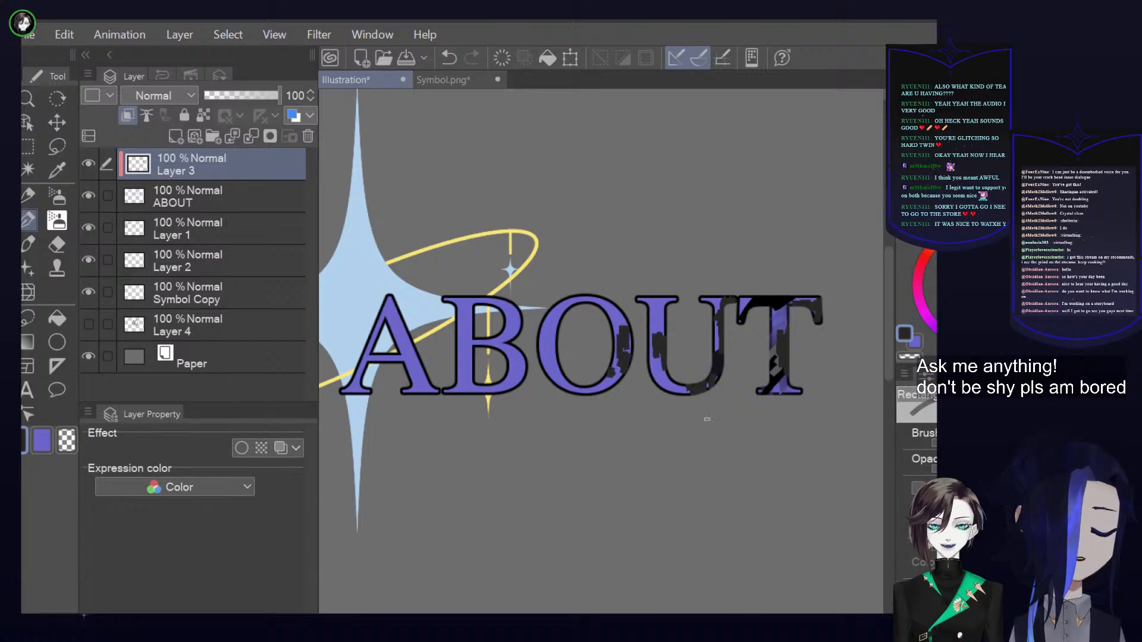
left_click_drag(504, 345, 519, 376)
mouse_move(564, 296)
left_mouse_down()
mouse_move(552, 371)
mouse_move(594, 302)
left_mouse_up()
scroll(773, 426, "down", 1)
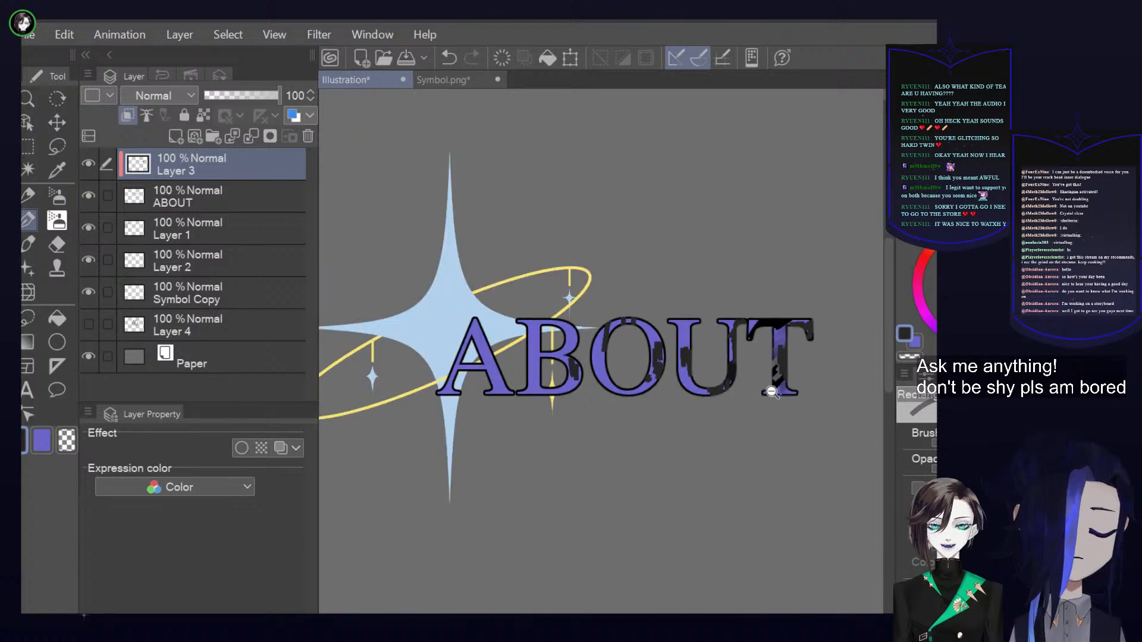
scroll(768, 392, "down", 1)
scroll(726, 378, "up", 1)
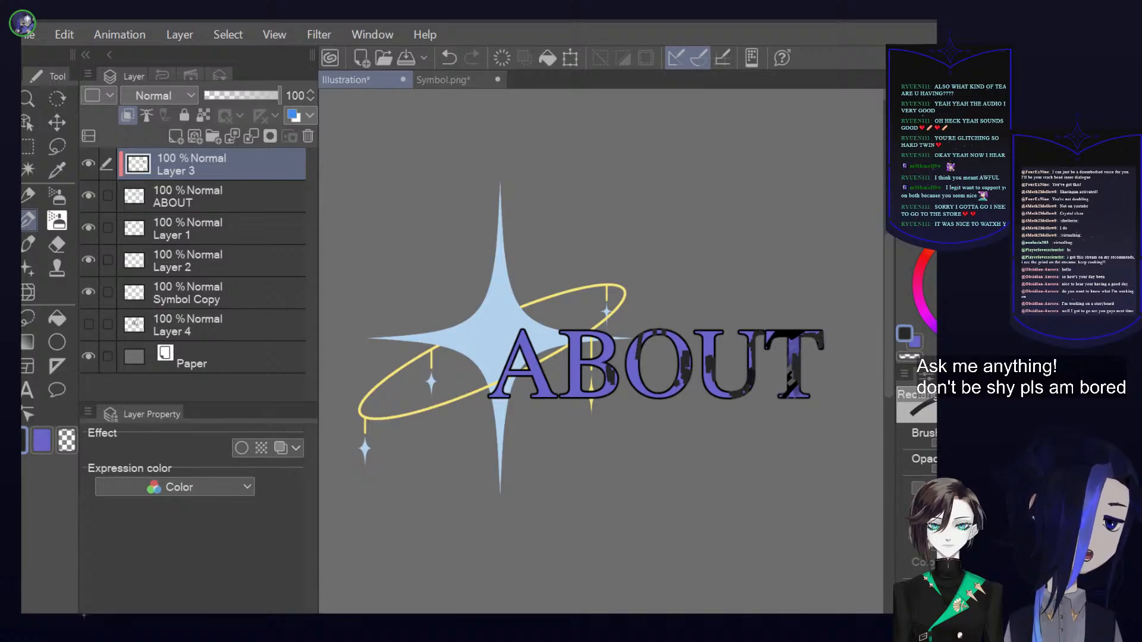
Return to the rectangular brush and blend the black patches on the letters T, U and O into the violet-blue
key("p")
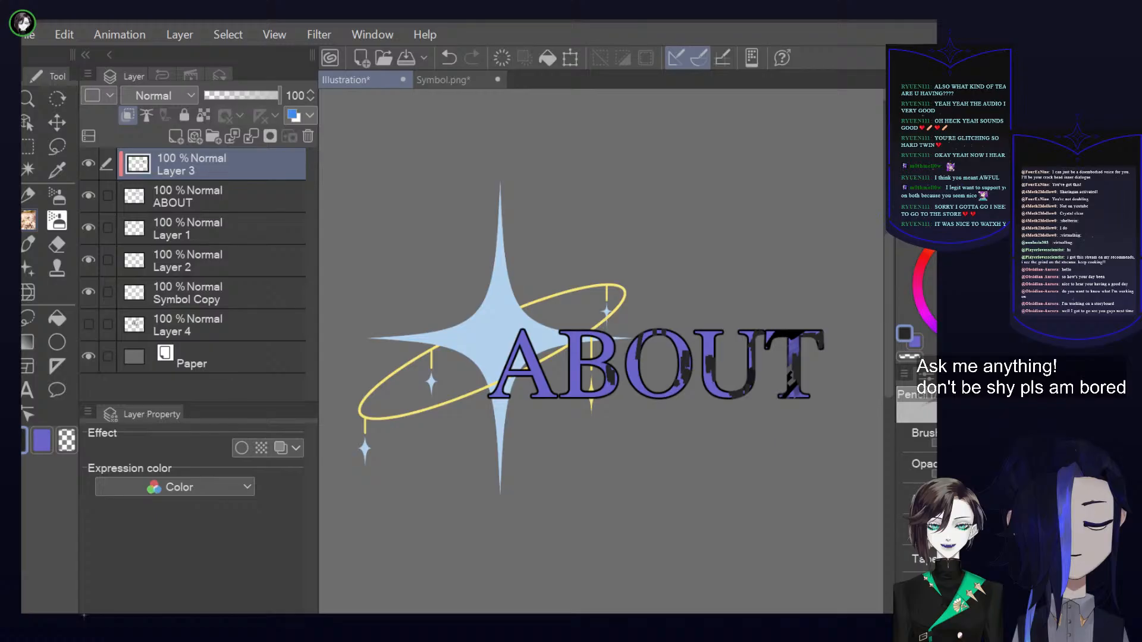
key("p")
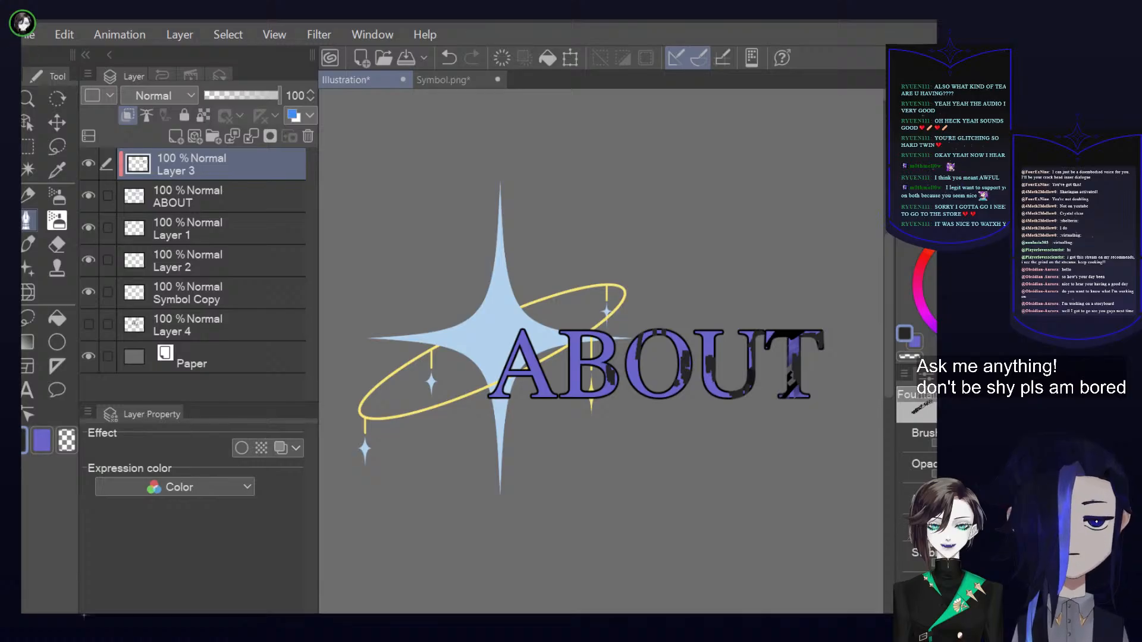
key("p")
key("period")
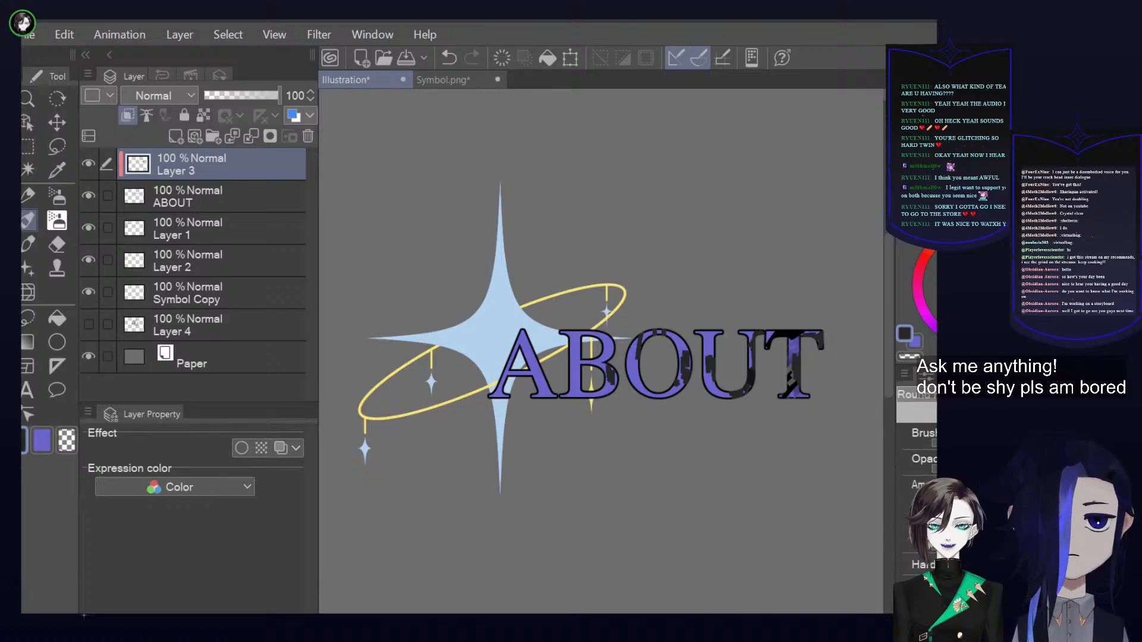
key("comma")
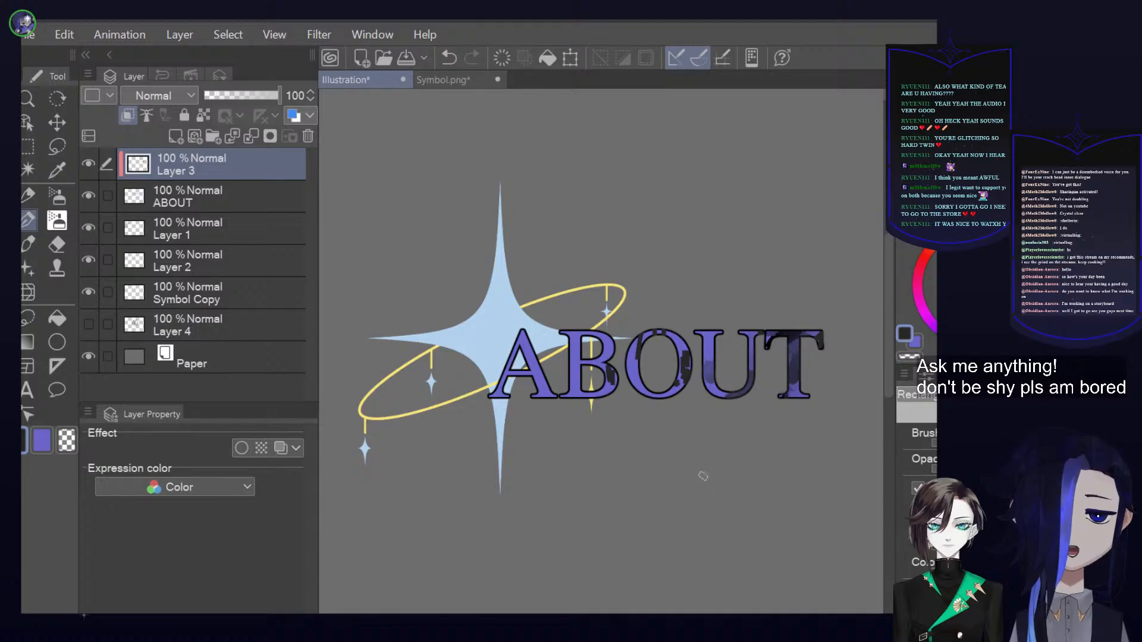
mouse_move(688, 357)
left_mouse_down()
mouse_move(668, 386)
mouse_move(687, 378)
mouse_move(668, 392)
left_mouse_up()
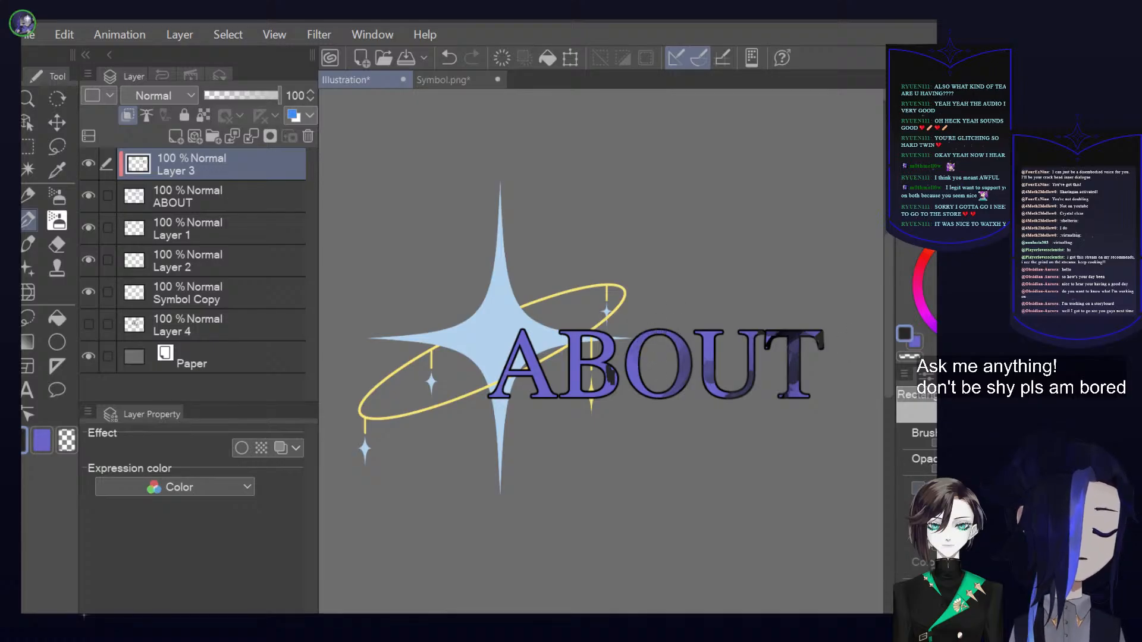
Paint rough dark patches over the violet-blue fill of all five ABOUT letters on Layer 3
left_click_drag(528, 351, 537, 387)
mouse_move(611, 334)
left_mouse_down()
mouse_move(588, 386)
mouse_move(604, 389)
left_mouse_up()
left_click_drag(684, 335, 675, 346)
left_click_drag(638, 380, 640, 410)
left_click_drag(669, 388, 657, 400)
mouse_move(654, 332)
left_mouse_down()
mouse_move(633, 373)
mouse_move(675, 380)
left_mouse_up()
mouse_move(717, 334)
left_mouse_down()
mouse_move(703, 359)
mouse_move(718, 399)
left_mouse_up()
mouse_move(775, 332)
left_mouse_down()
mouse_move(760, 352)
mouse_move(796, 358)
left_mouse_up()
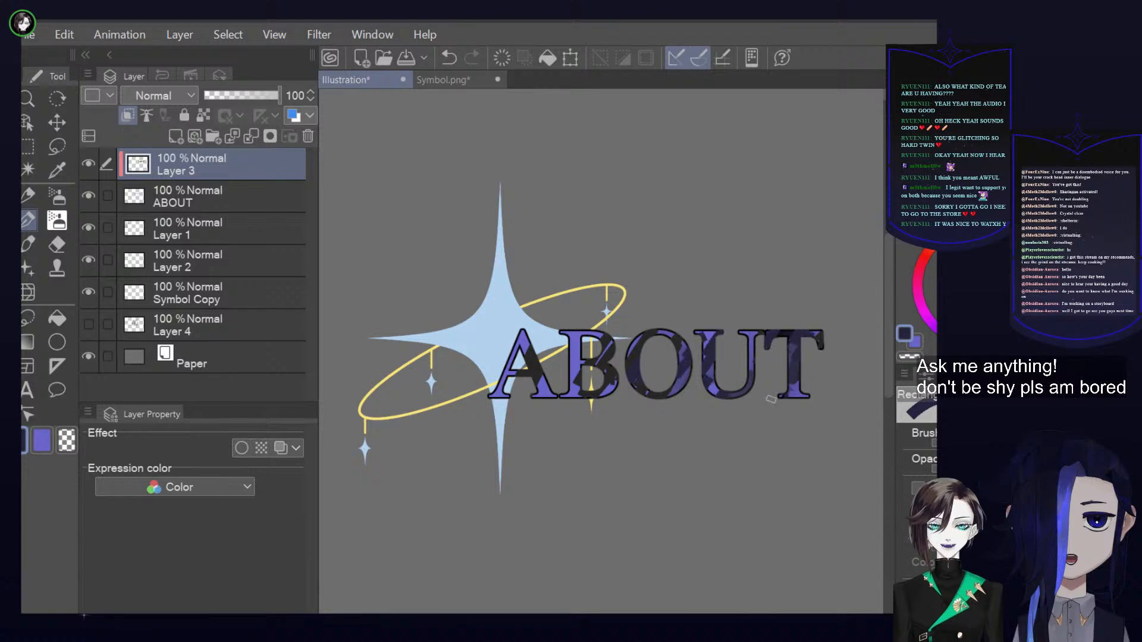
mouse_move(584, 331)
left_mouse_down()
mouse_move(565, 364)
mouse_move(560, 336)
left_mouse_up()
left_click_drag(524, 338, 498, 397)
left_click_drag(546, 368, 535, 407)
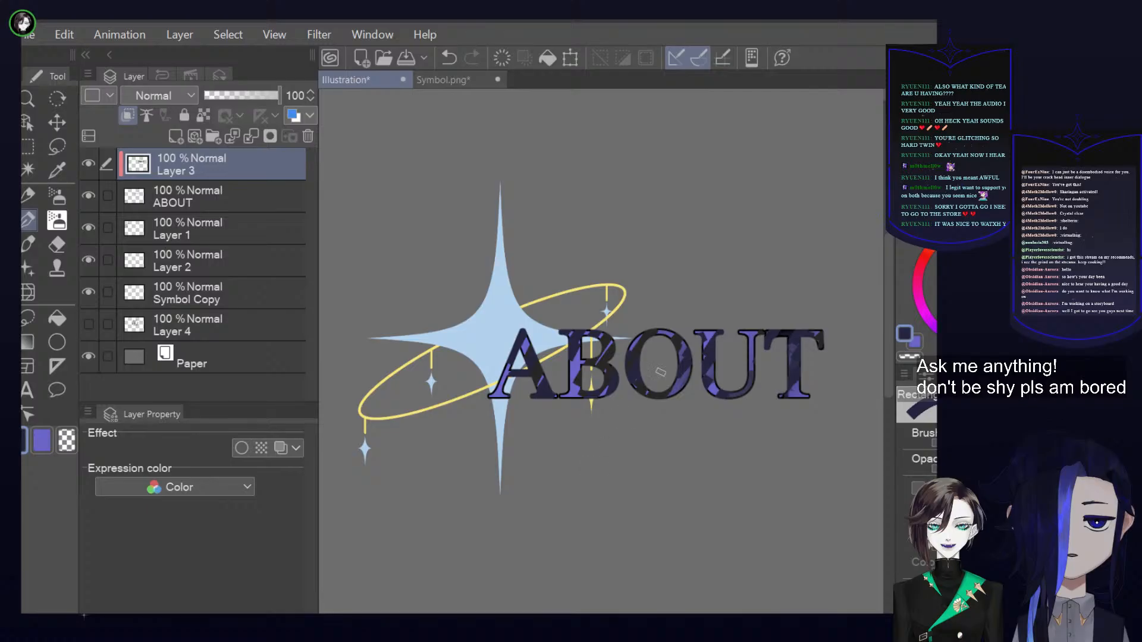
Darken the drawing colour to black and add deeper diagonal strokes across the ABOUT letters
left_click(940, 317)
mouse_move(797, 343)
left_mouse_down()
mouse_move(789, 372)
mouse_move(757, 361)
mouse_move(716, 384)
left_mouse_up()
mouse_move(686, 346)
left_mouse_down()
mouse_move(679, 385)
mouse_move(679, 332)
mouse_move(643, 376)
mouse_move(610, 321)
mouse_move(605, 380)
left_mouse_up()
mouse_move(537, 361)
left_mouse_down()
mouse_move(512, 381)
mouse_move(519, 347)
left_mouse_up()
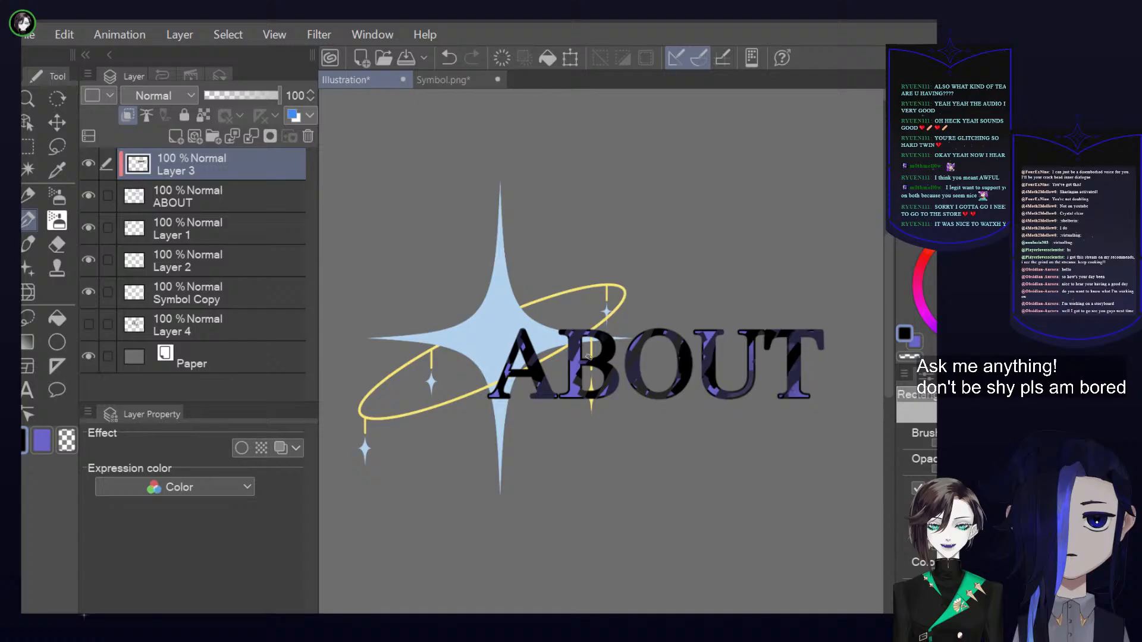
Blend the black strokes on the letters B, O and U into the surrounding violet-blue for softer shading
mouse_move(606, 346)
left_mouse_down()
mouse_move(607, 387)
mouse_move(593, 401)
left_mouse_up()
mouse_move(641, 334)
left_mouse_down()
mouse_move(631, 350)
mouse_move(677, 384)
mouse_move(671, 393)
left_mouse_up()
mouse_move(714, 333)
left_mouse_down()
mouse_move(699, 351)
mouse_move(729, 398)
left_mouse_up()
left_click_drag(751, 340, 751, 363)
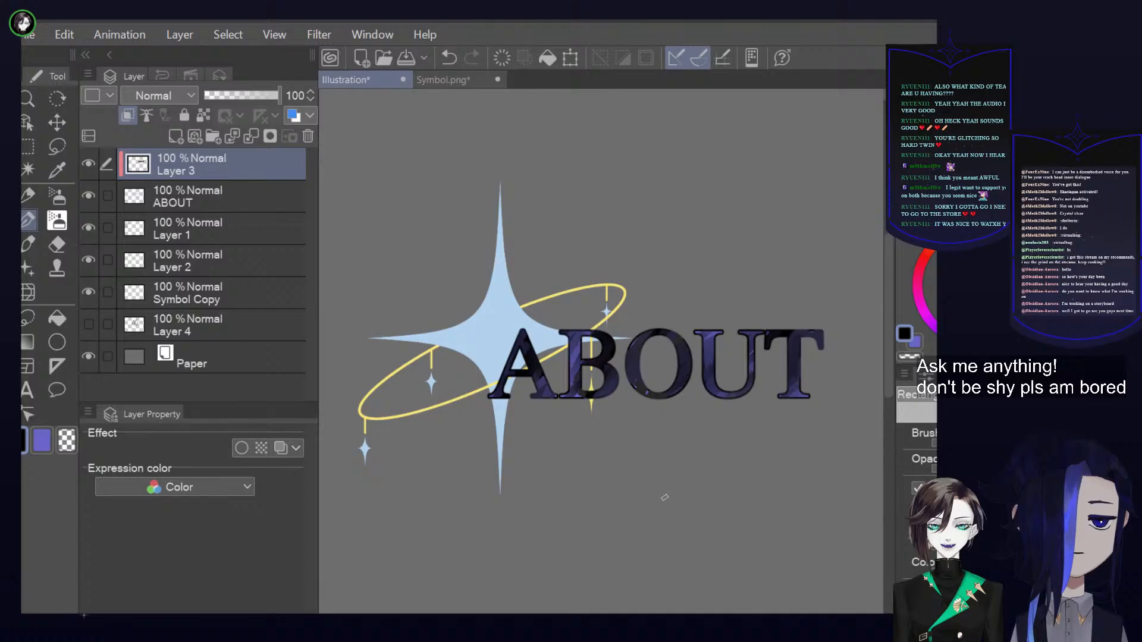
Add a new layer above the shading, lower Layer 3's opacity to 60, and make the new layer active
left_click(178, 136)
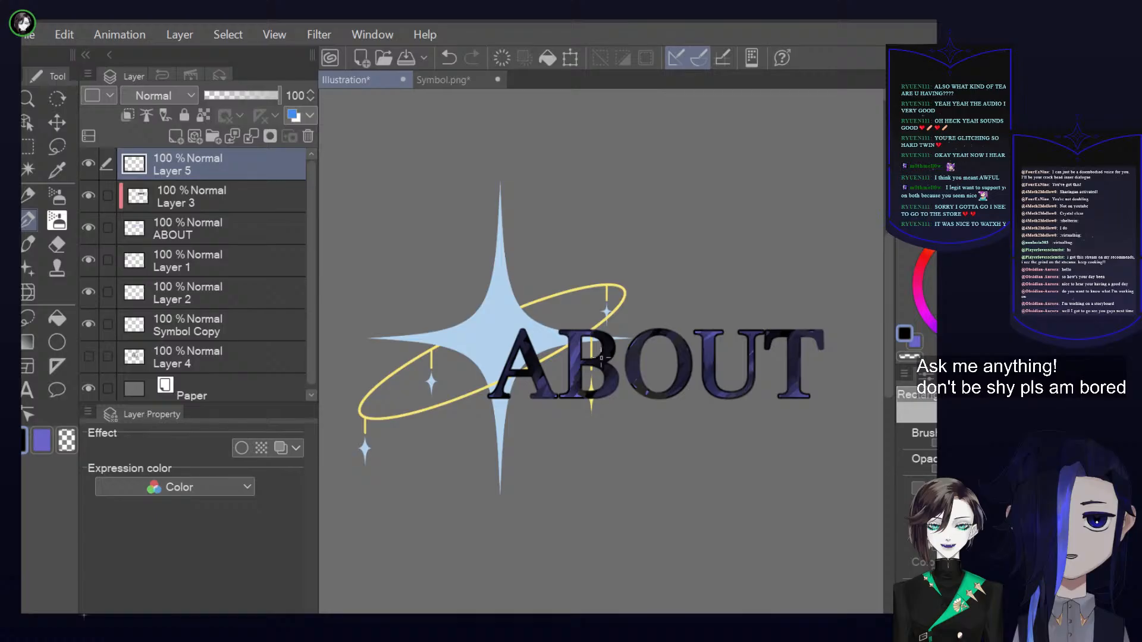
left_click(263, 190)
left_click_drag(279, 95, 250, 95)
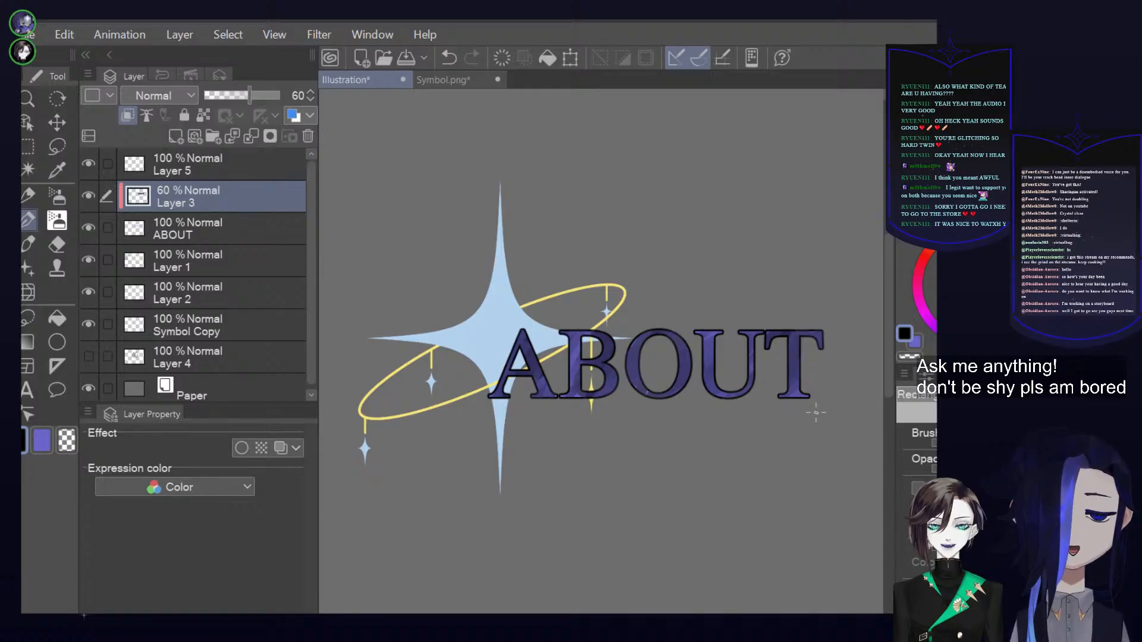
left_click(248, 165)
left_click_drag(890, 321, 886, 368)
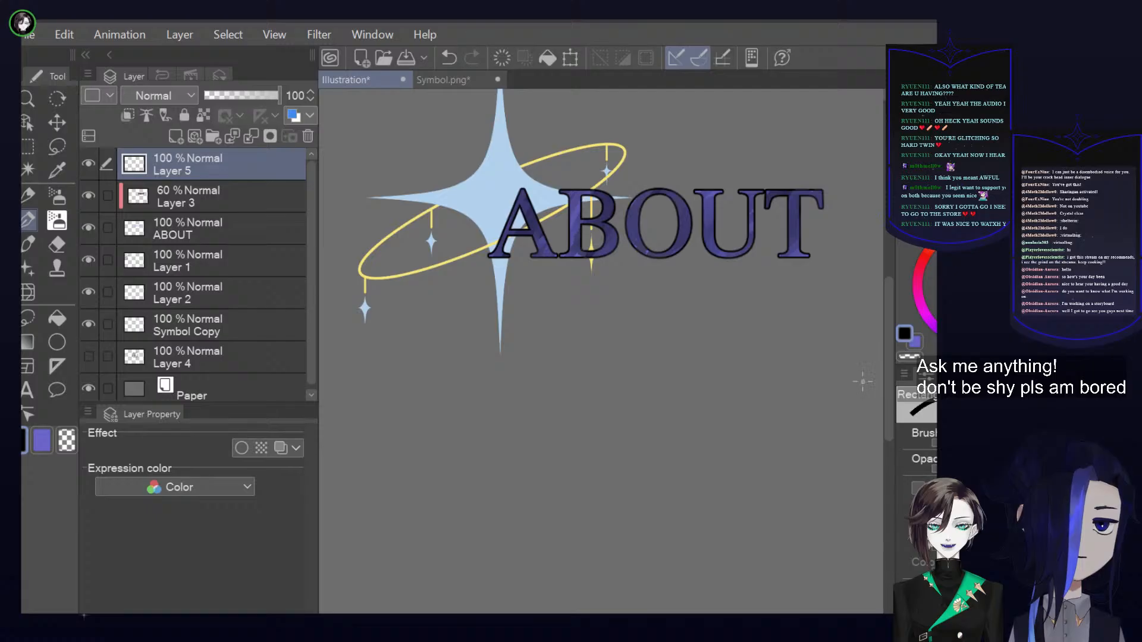
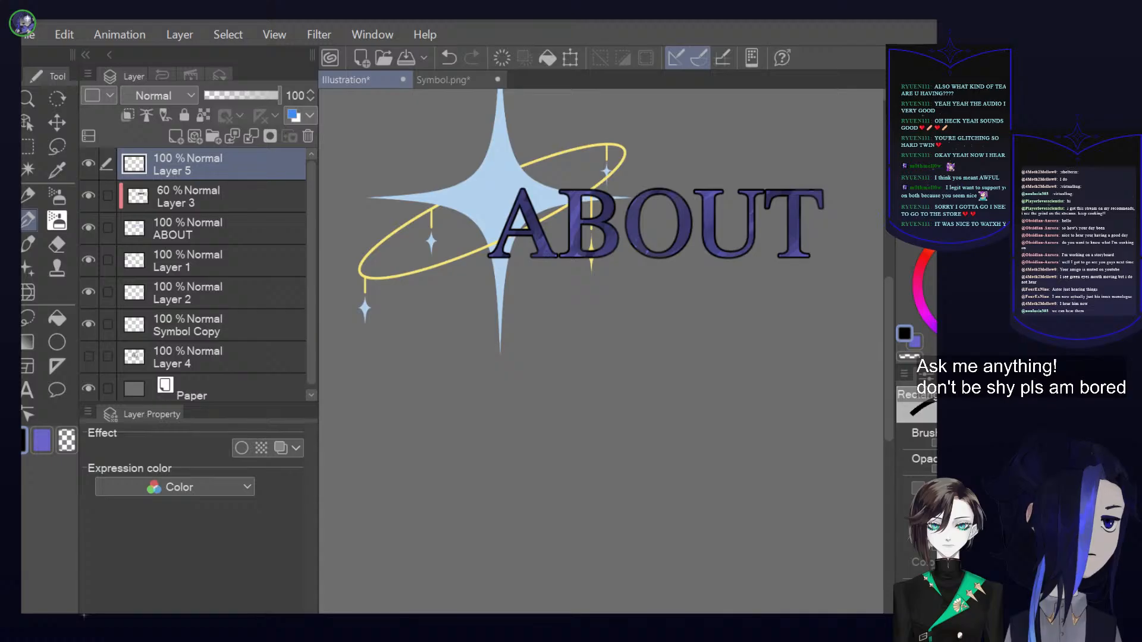
left_click_drag(885, 332, 886, 267)
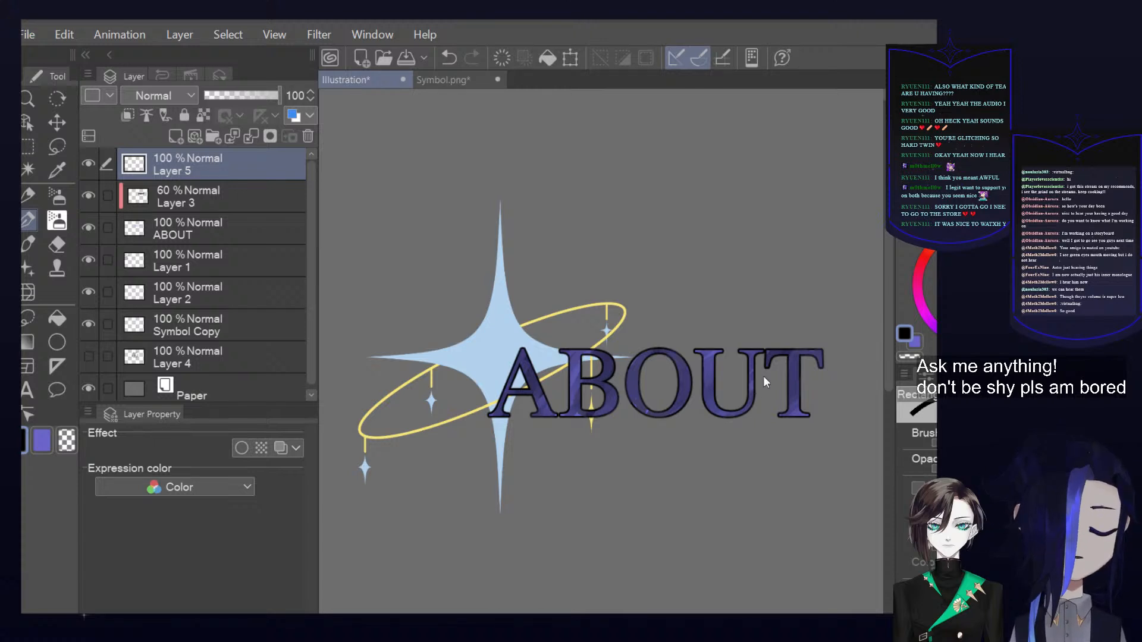
left_click_drag(755, 370, 776, 355)
left_click_drag(754, 385, 788, 342)
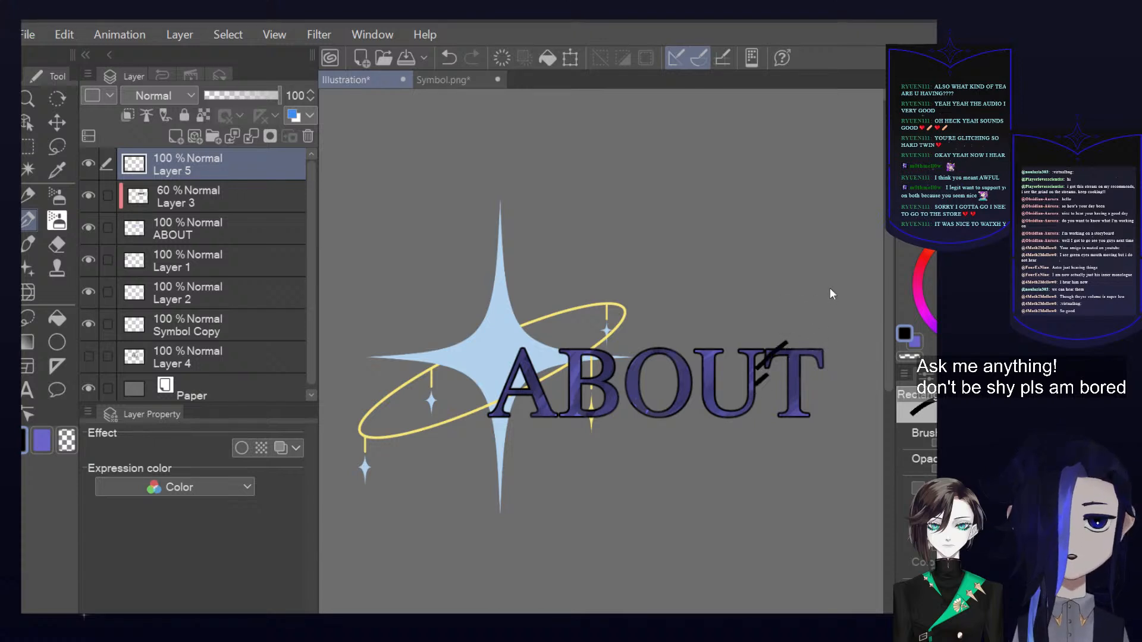
key("ctrl+z")
key("ctrl+z")
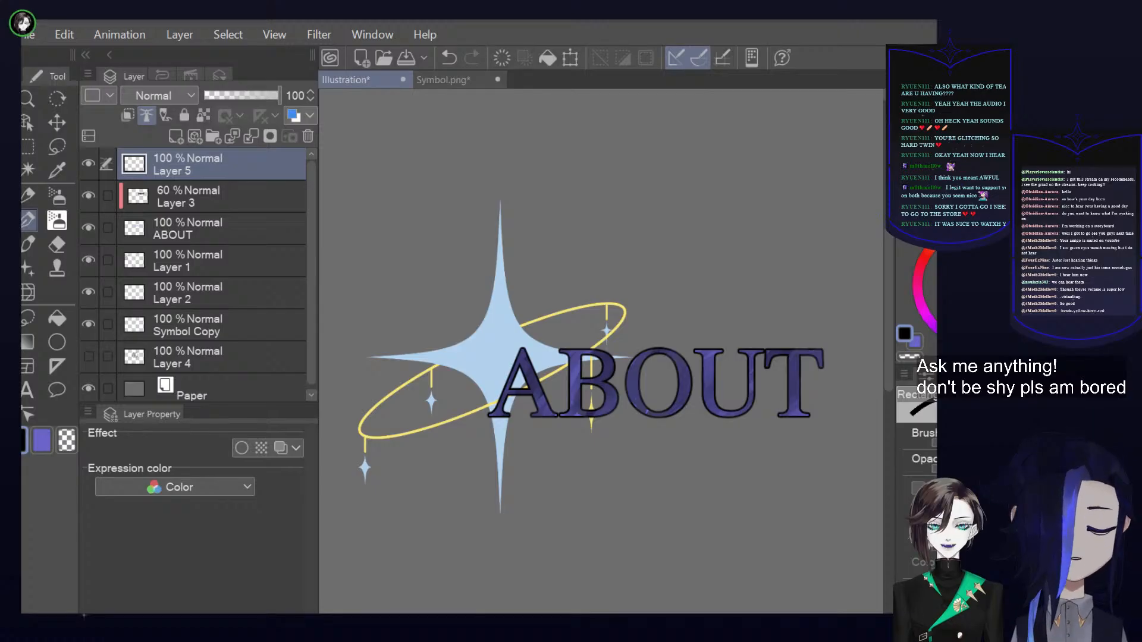
Clip Layer 5 to the lettering, set its blending mode to Color dodge and brighten the ABOUT letters with a blue drawing colour
left_click(127, 116)
left_click(172, 171)
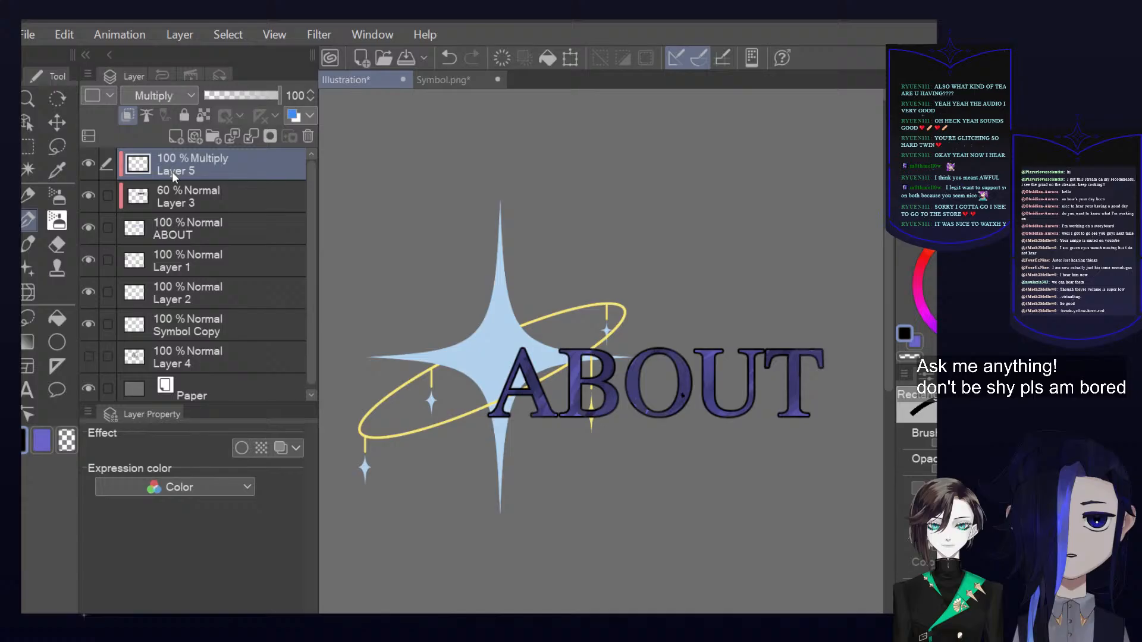
left_click(180, 244)
scroll(788, 312, "down", 2)
left_click(956, 305)
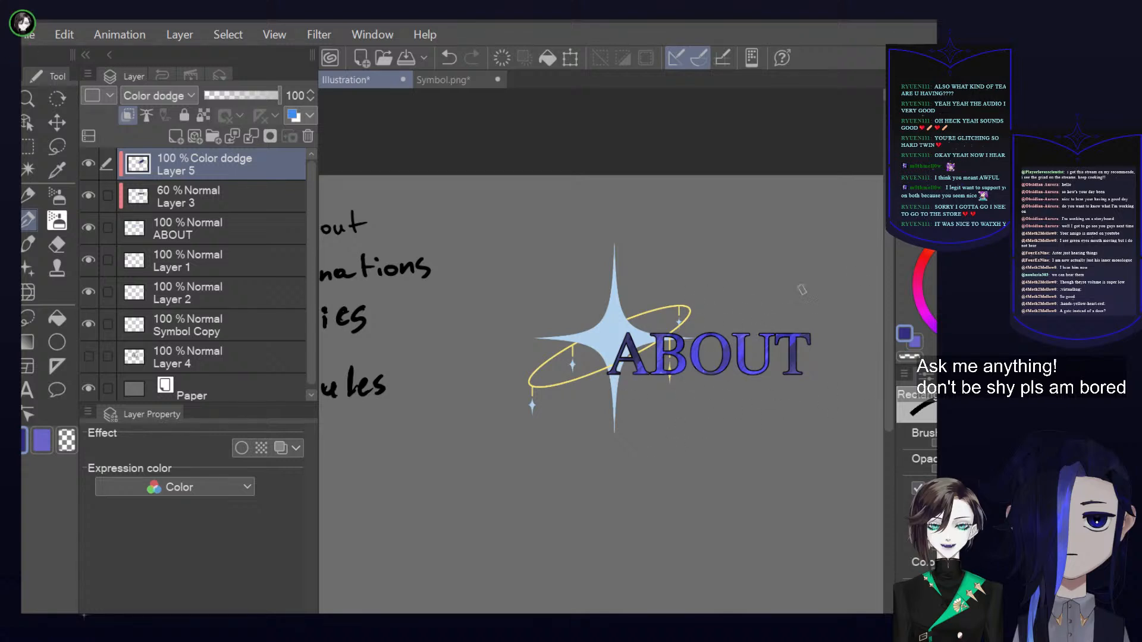
scroll(827, 312, "up", 2)
scroll(731, 471, "down", 1)
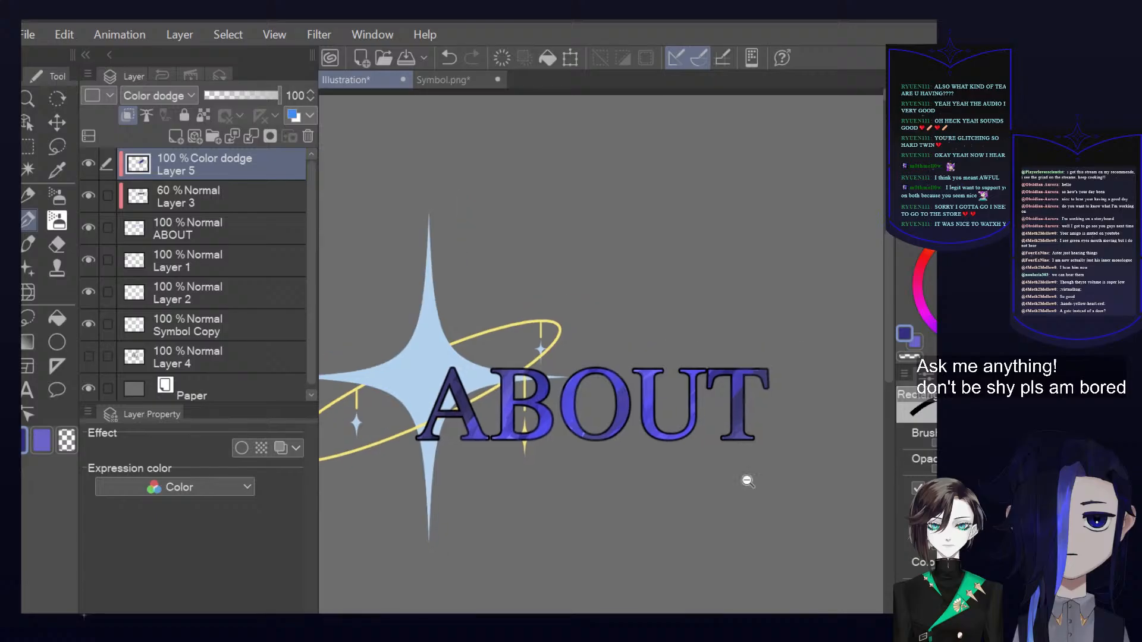
scroll(797, 416, "down", 3)
scroll(791, 464, "down", 1)
scroll(829, 395, "up", 5)
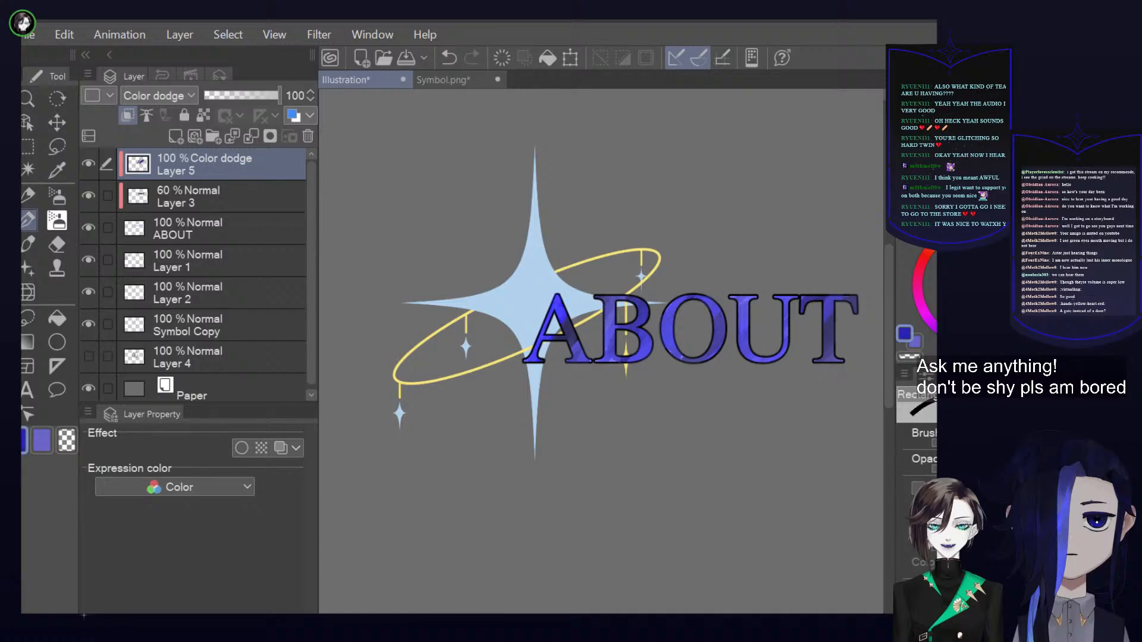
Sample the star's light blue and try bright highlight strokes on the letters O and U
left_click(542, 286, "alt")
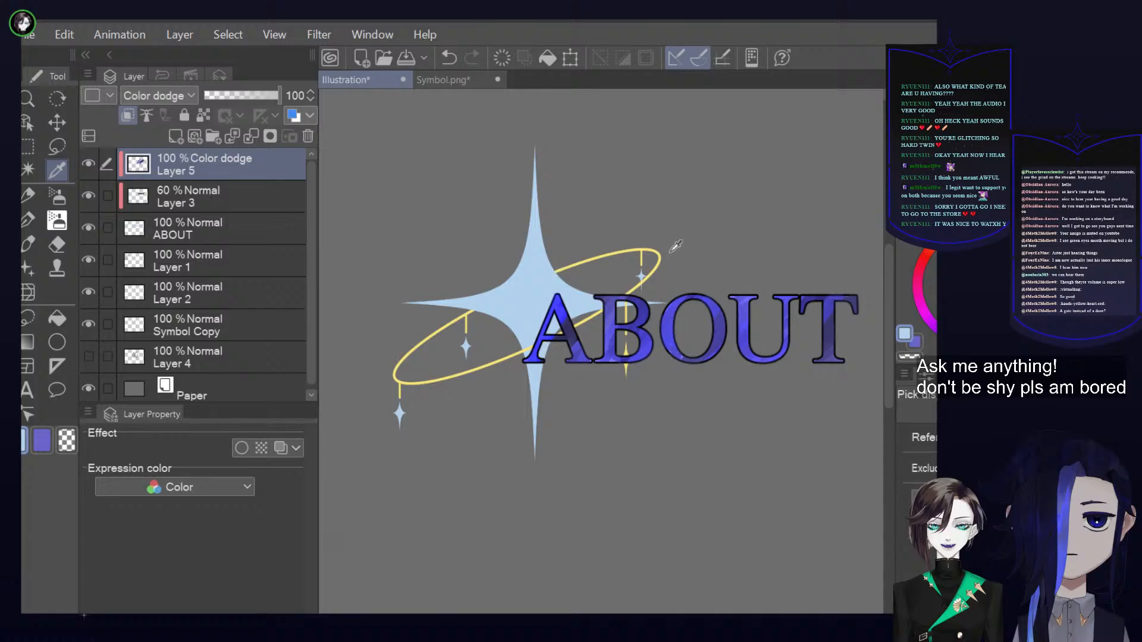
left_click_drag(751, 289, 687, 360)
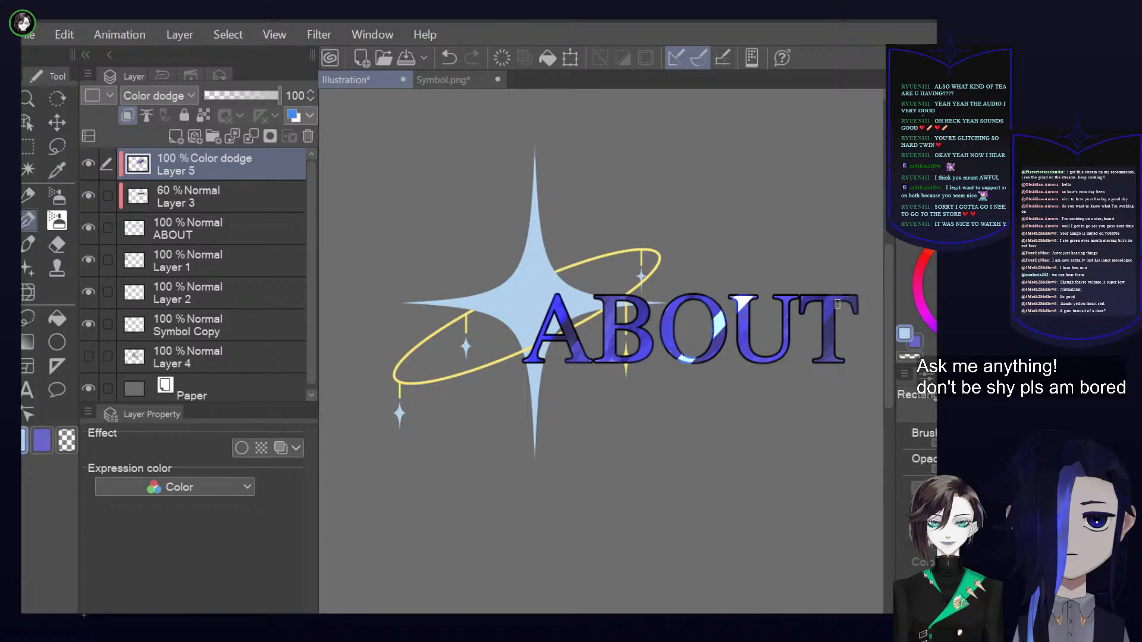
key("ctrl+z")
left_click_drag(721, 305, 714, 345)
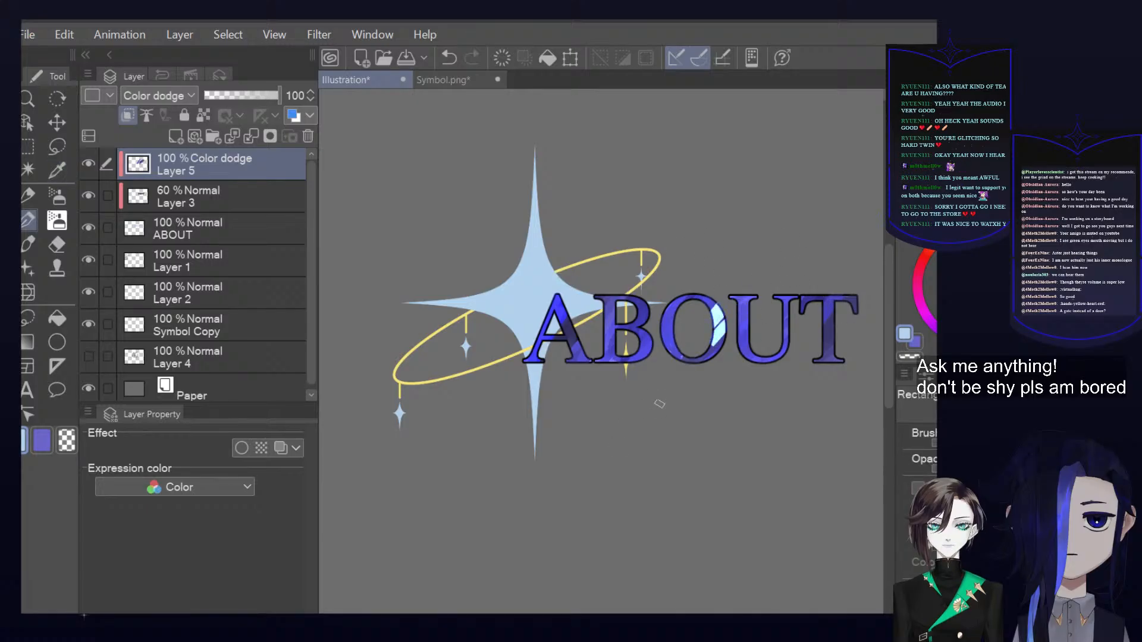
key("ctrl+z")
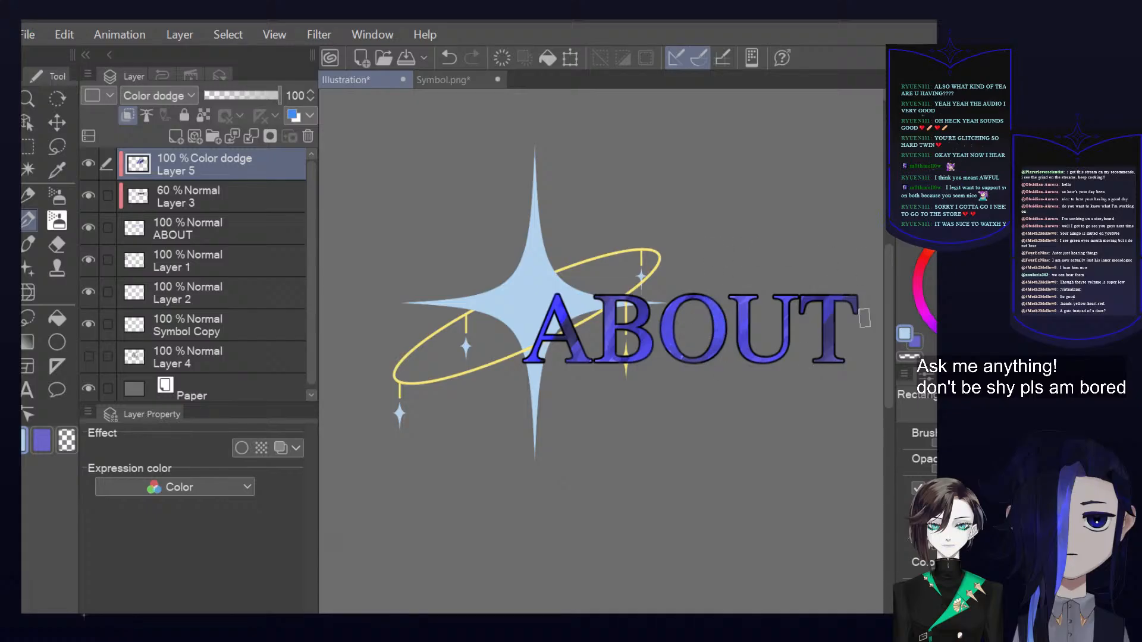
Paint light blue highlights on the letter B and blend them into its violet-blue fill
left_click(918, 488)
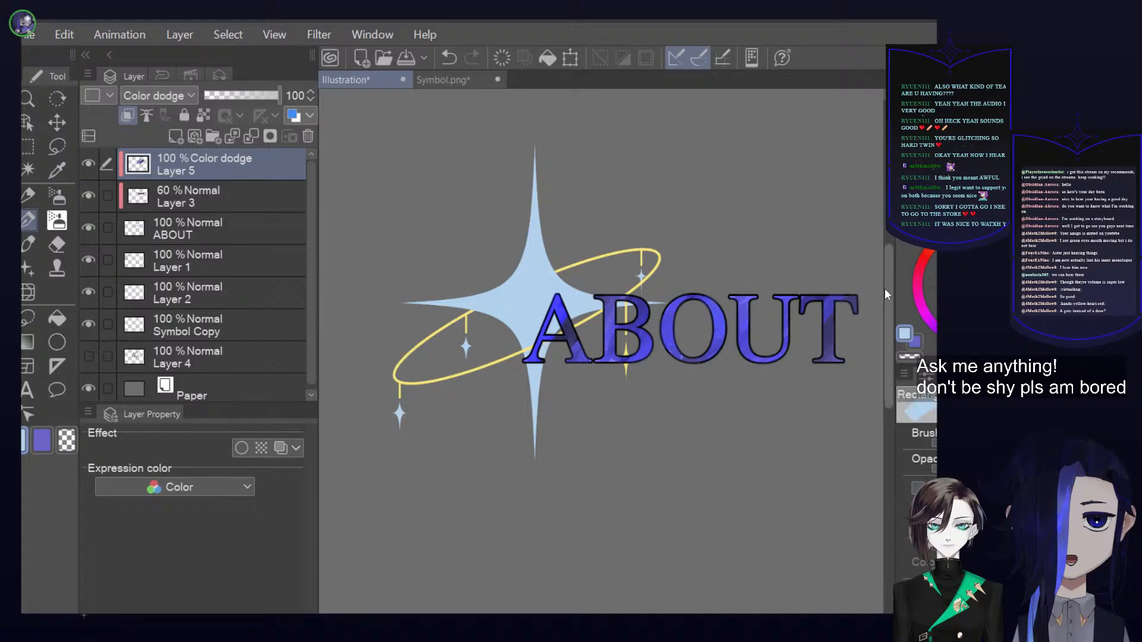
left_click_drag(824, 314, 829, 335)
left_click_drag(629, 308, 639, 345)
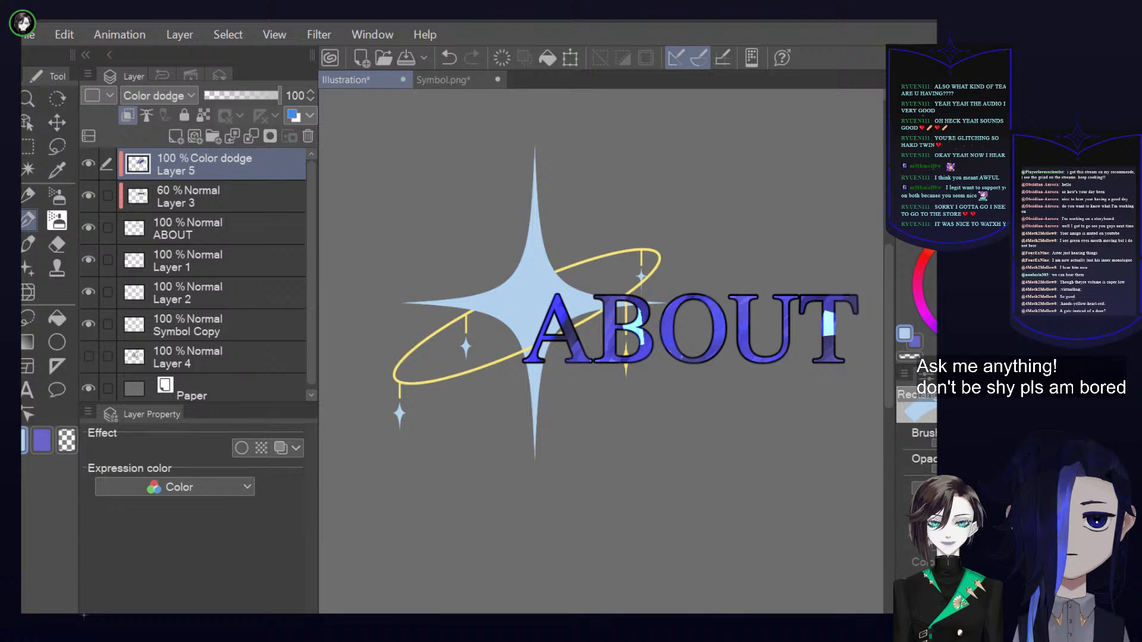
mouse_move(833, 311)
left_mouse_down()
mouse_move(831, 297)
mouse_move(832, 349)
left_mouse_up()
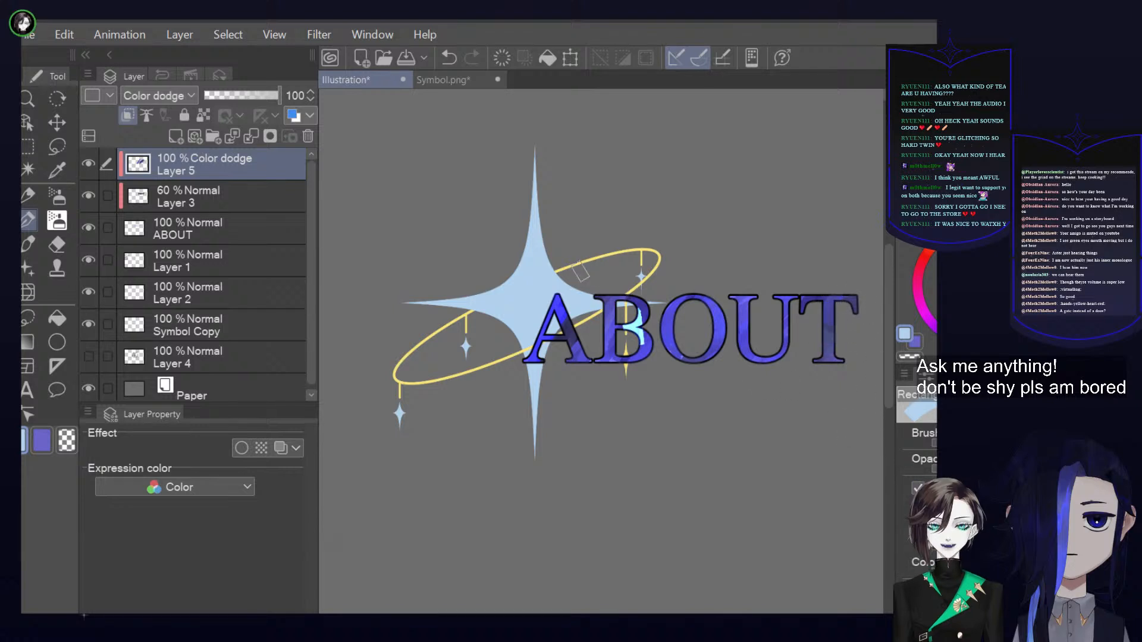
mouse_move(640, 299)
left_mouse_down()
mouse_move(639, 339)
mouse_move(636, 310)
left_mouse_up()
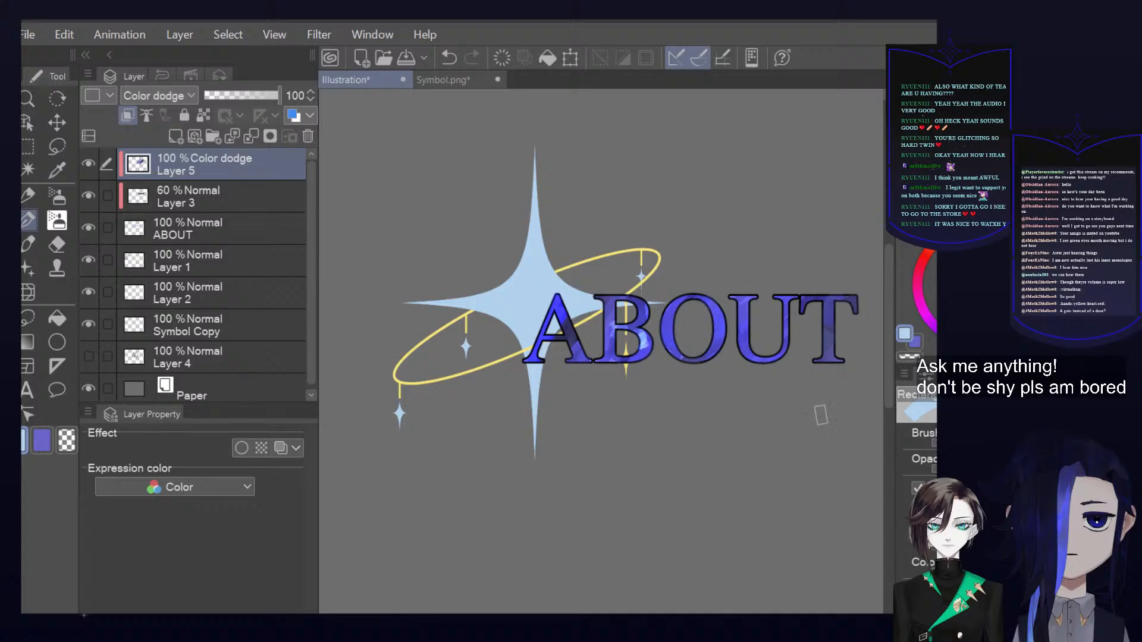
Add softer highlights to the letters T and U, alternating between the violet and light blue drawing colours
left_click(910, 340)
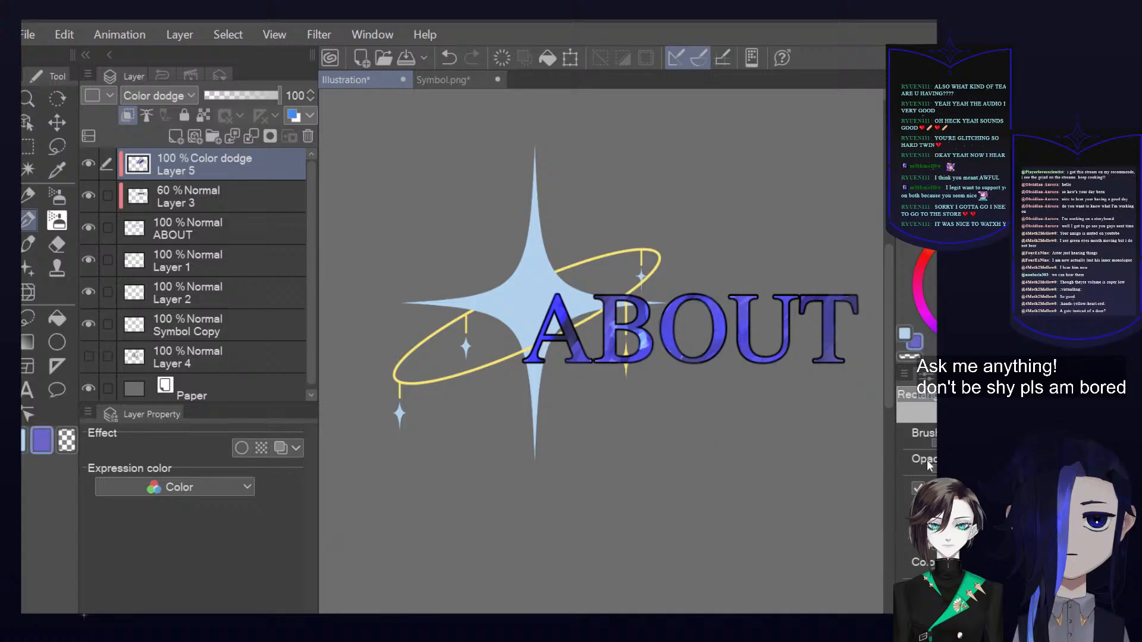
left_click_drag(842, 296, 829, 358)
left_click(905, 335)
mouse_move(828, 297)
left_mouse_down()
mouse_move(876, 345)
mouse_move(831, 309)
mouse_move(827, 326)
mouse_move(829, 303)
left_mouse_up()
left_click(918, 488)
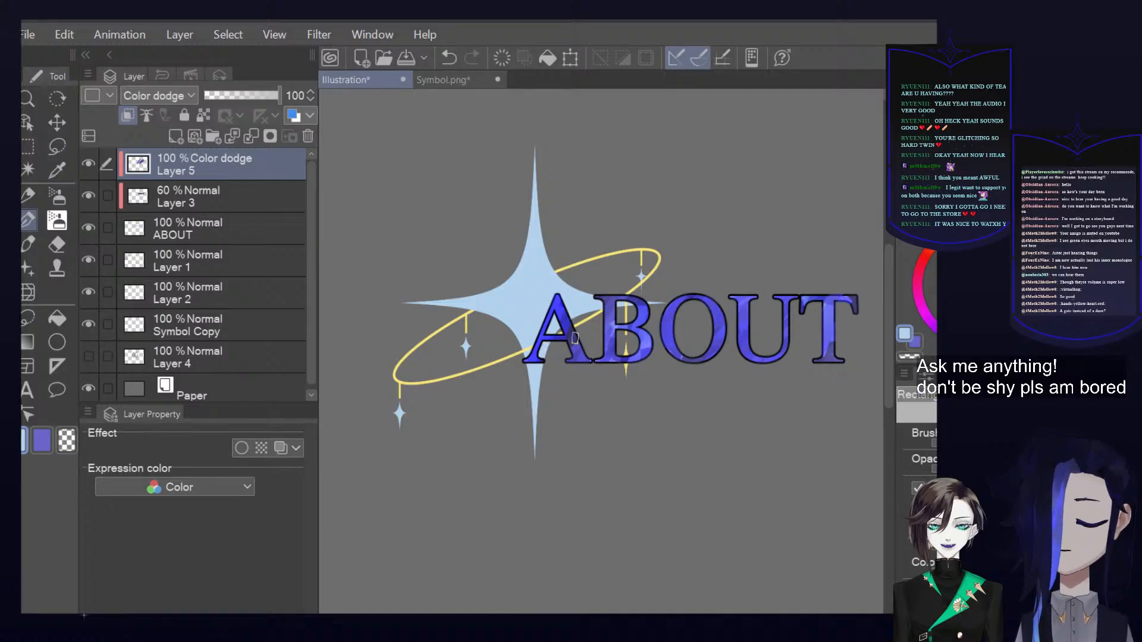
mouse_move(783, 367)
left_mouse_down()
mouse_move(802, 426)
mouse_move(752, 439)
mouse_move(742, 400)
mouse_move(781, 359)
left_mouse_up()
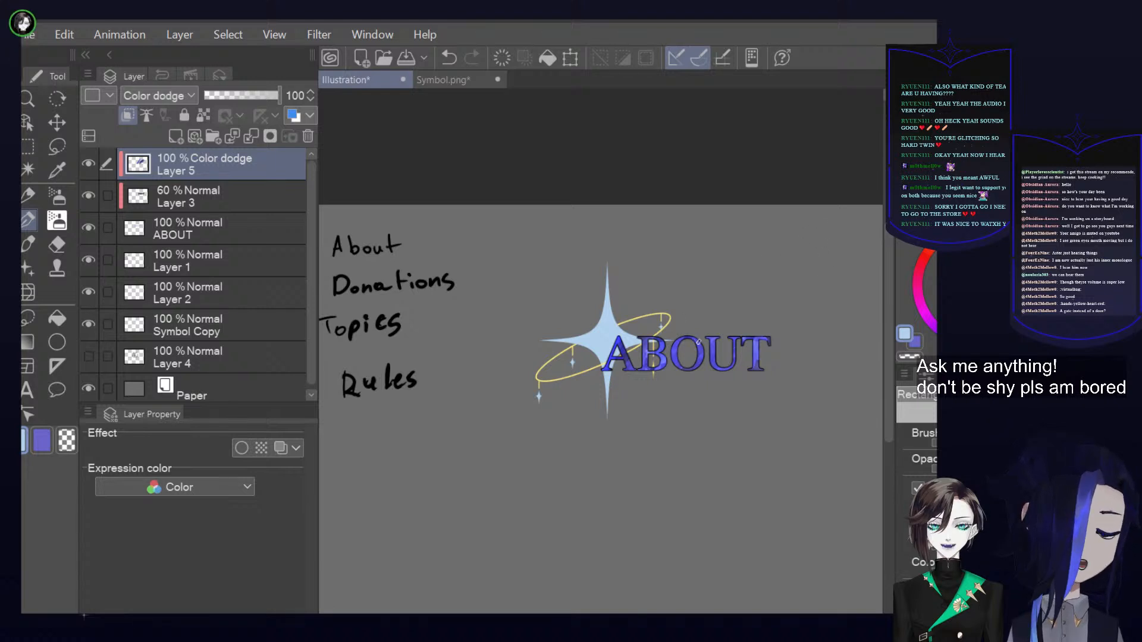
mouse_move(740, 377)
left_mouse_down()
mouse_move(757, 378)
mouse_move(716, 387)
mouse_move(734, 382)
left_mouse_up()
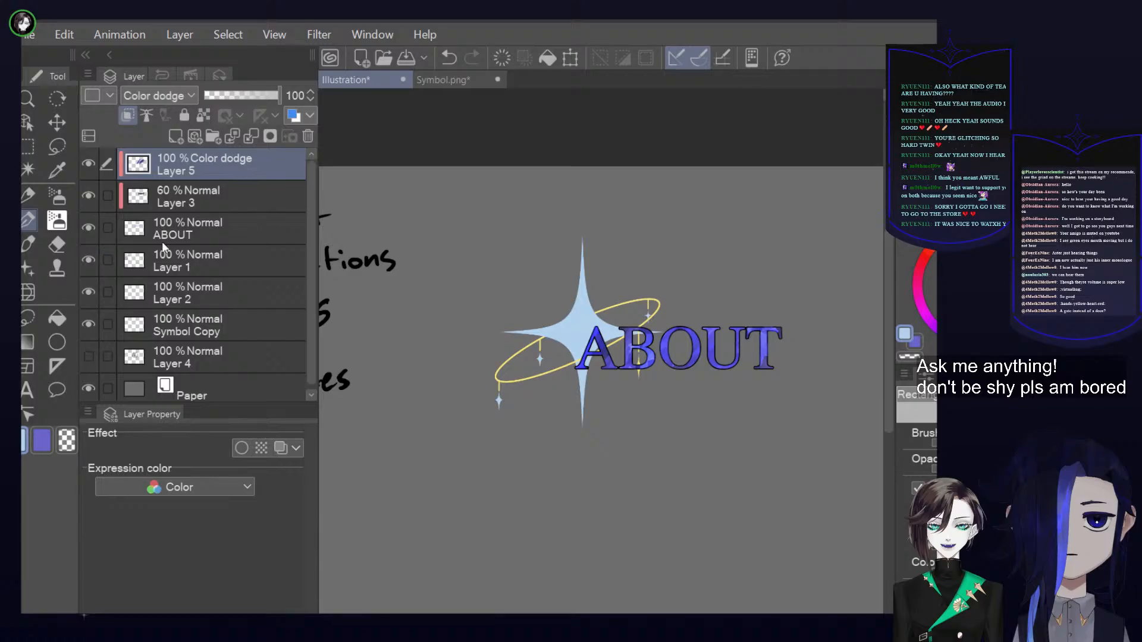
Check what Layer 1, Layer 2 and Symbol Copy contain by toggling their visibility
left_click(94, 259)
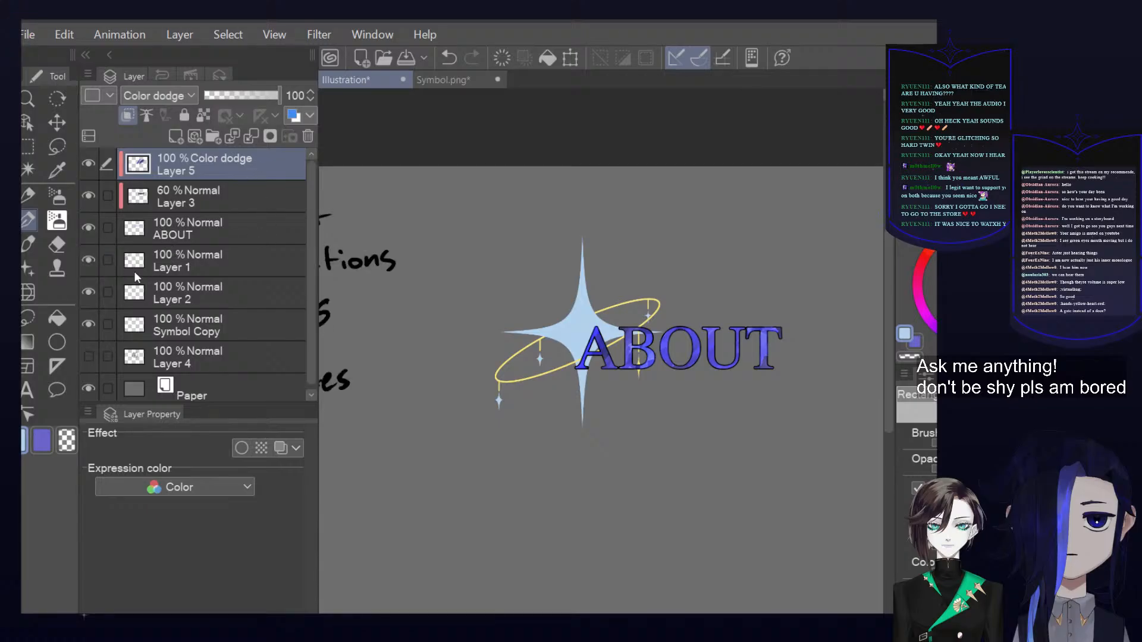
left_click(89, 293)
left_click(88, 259)
left_click(88, 322)
left_click(88, 322)
left_click(244, 313)
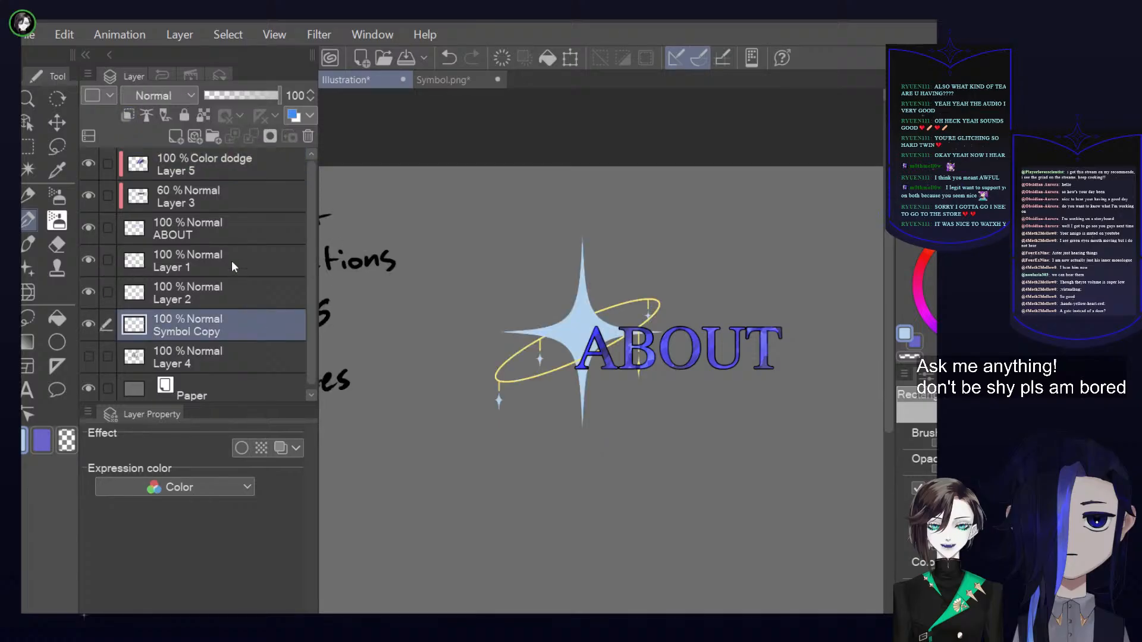
left_click_drag(225, 238, 238, 312)
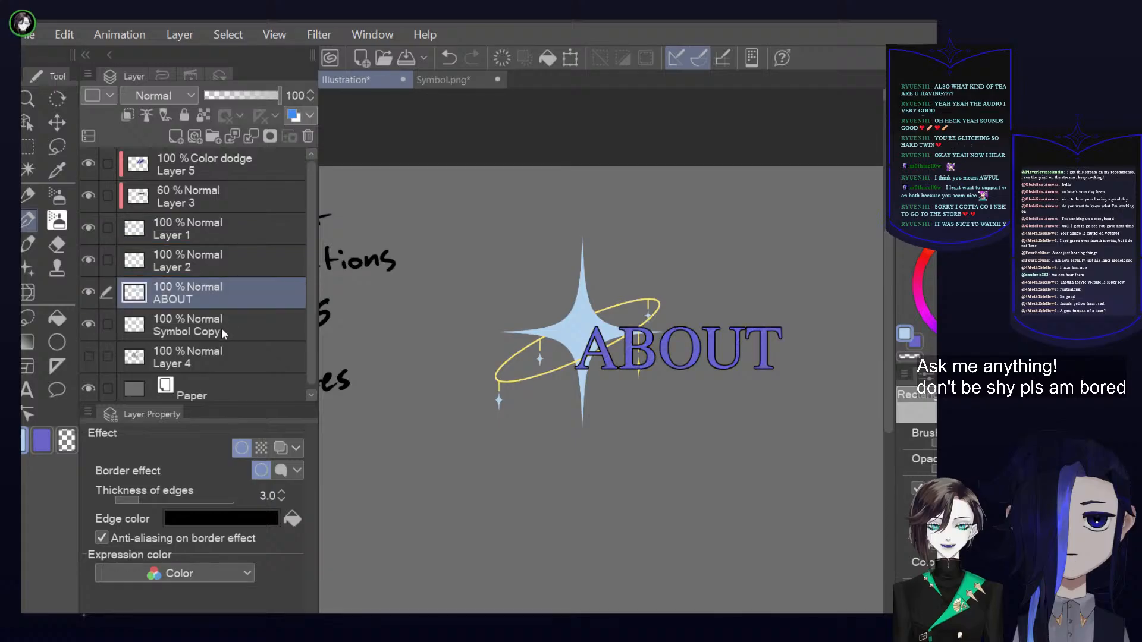
key("ctrl+z")
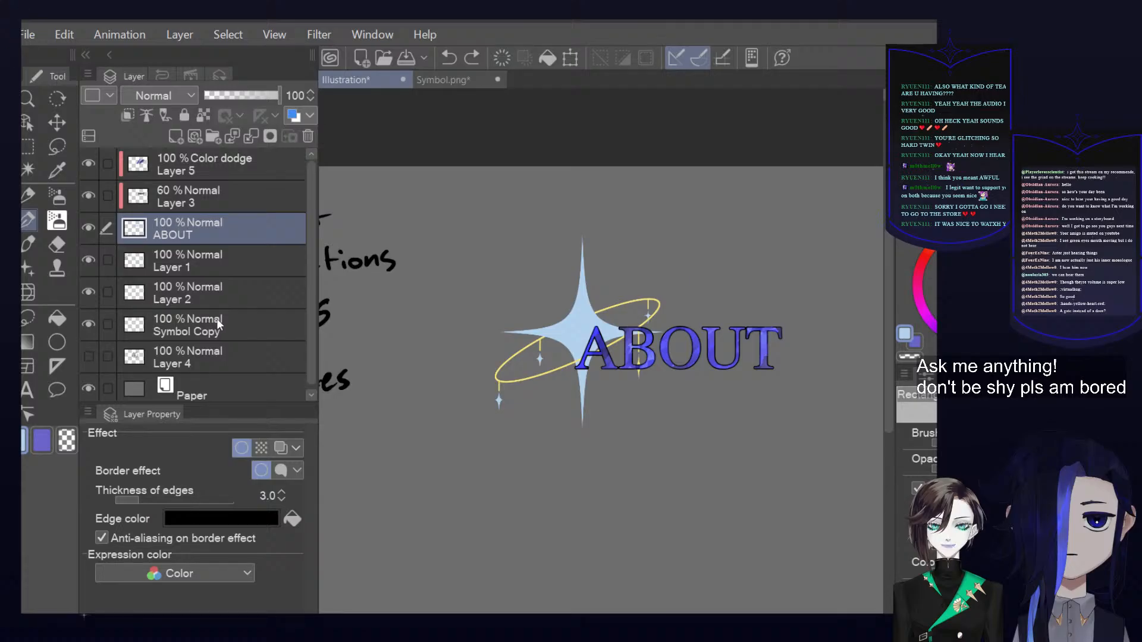
Group Layer 5, Layer 3, ABOUT and Symbol Copy into a new layer folder and collapse it
left_click(218, 323)
left_click(108, 230)
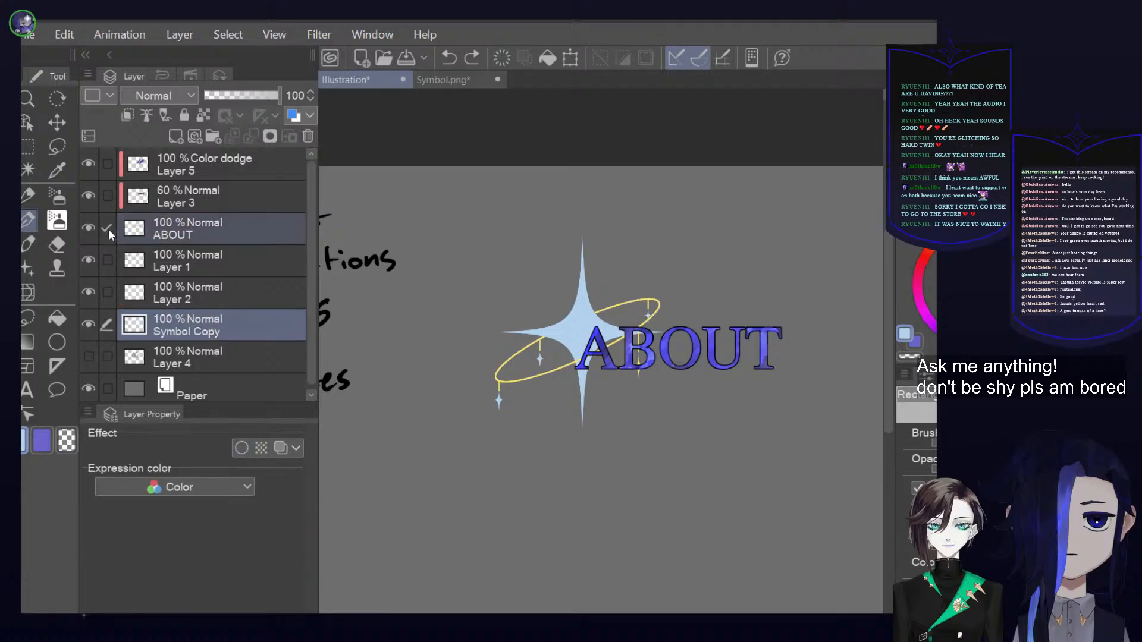
left_click(110, 191)
left_click(110, 169)
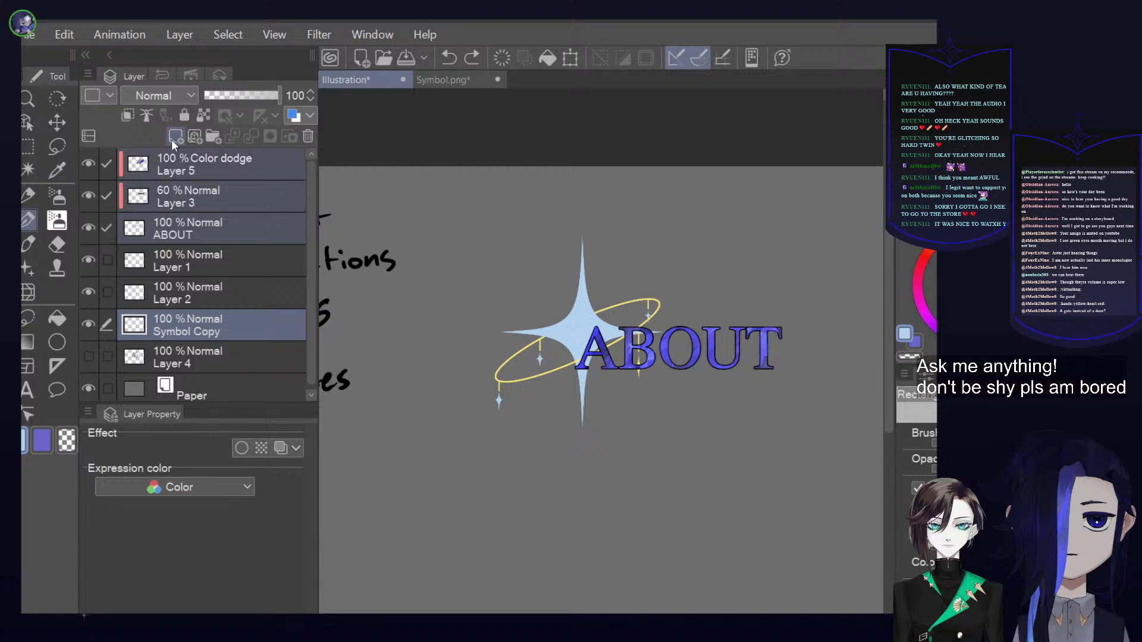
left_click(213, 137)
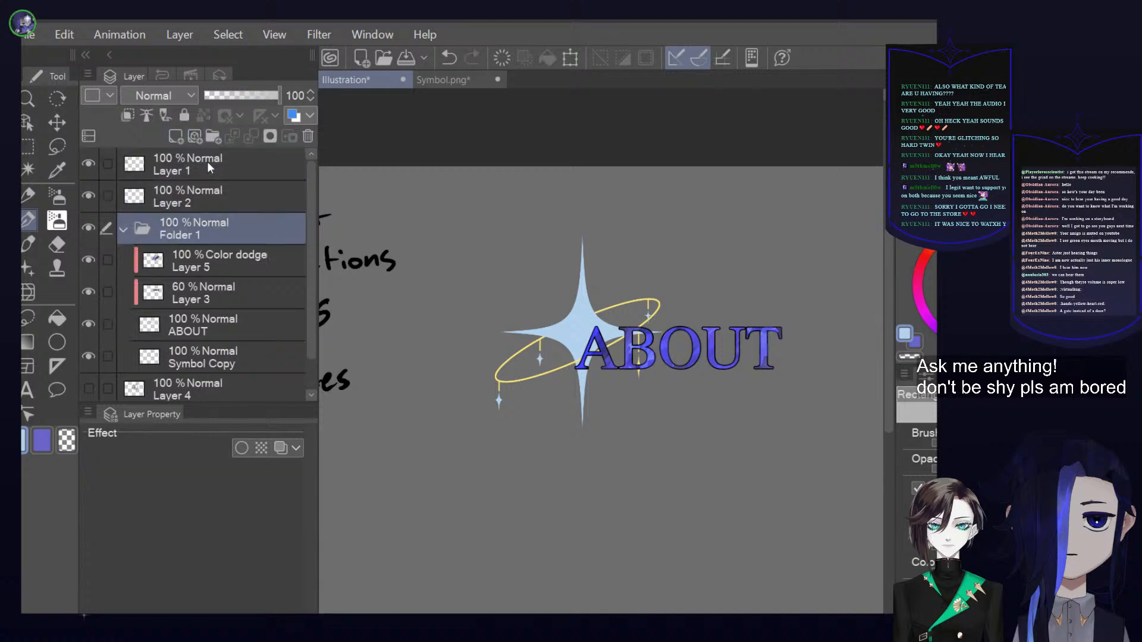
left_click(123, 228)
left_click(95, 228)
left_click(94, 228)
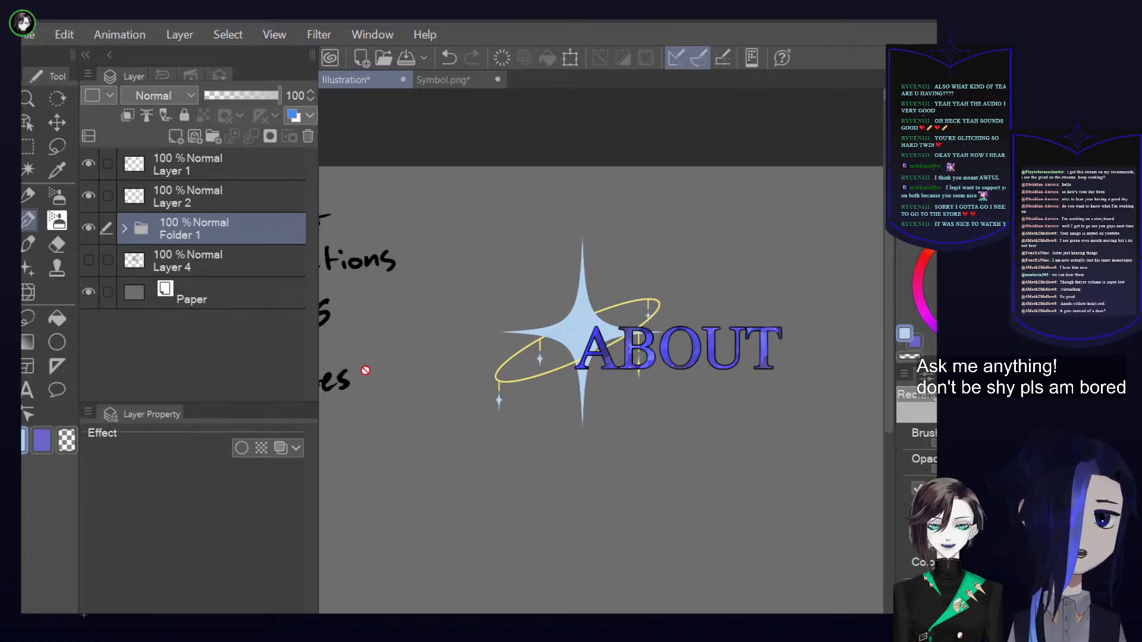
Rename the new layer folder as About
left_click(92, 225)
left_click(92, 224)
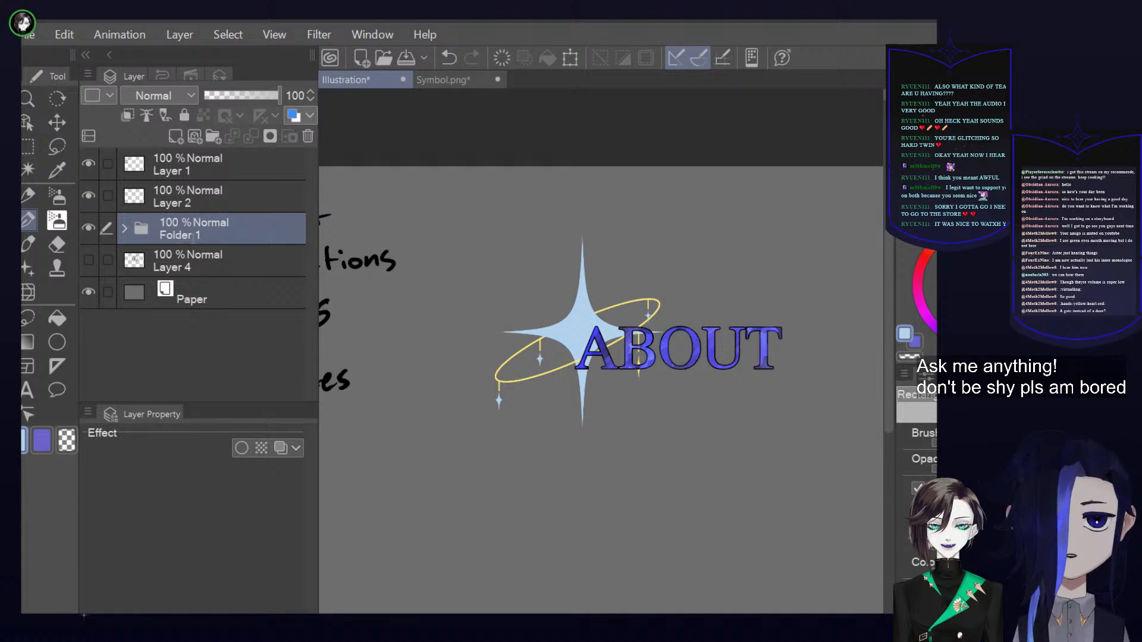
type("About")
key("Return")
Add a new layer clipped to the lettering above Layer 5 in the About folder, and sample a dark blue drawing colour
scroll(584, 360, "down", 2)
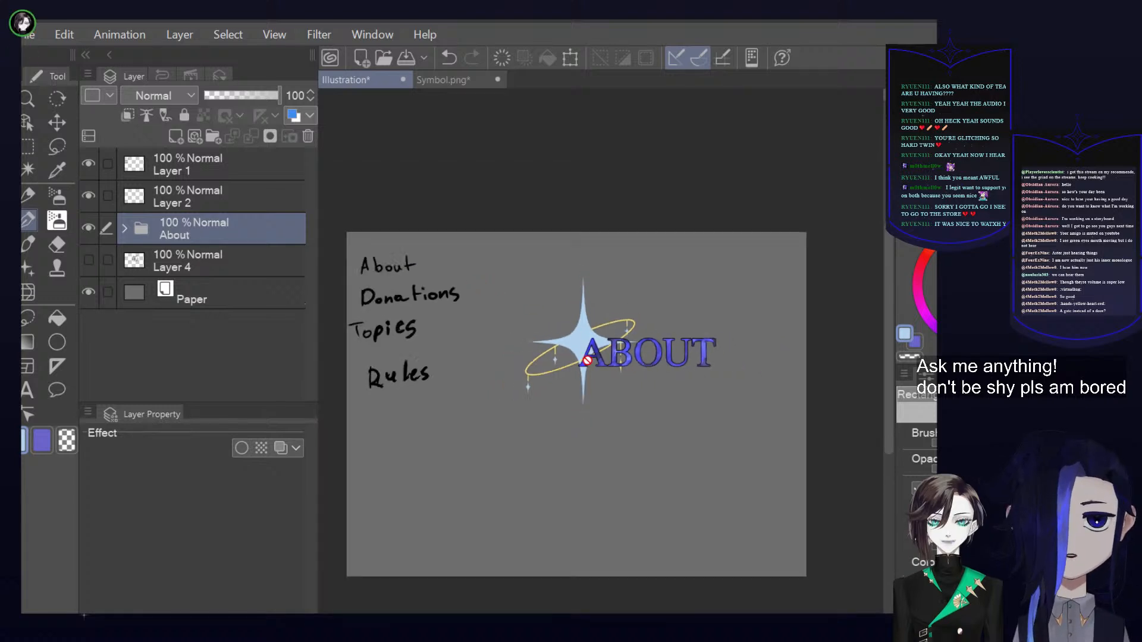
left_click_drag(599, 389, 627, 375)
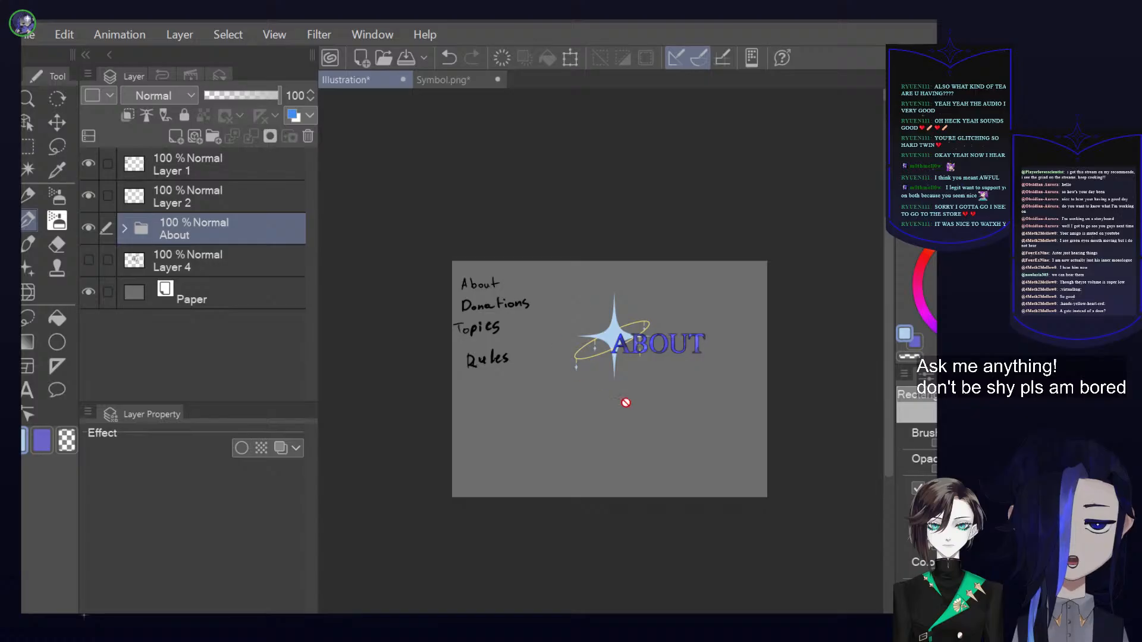
scroll(614, 347, "up", 7)
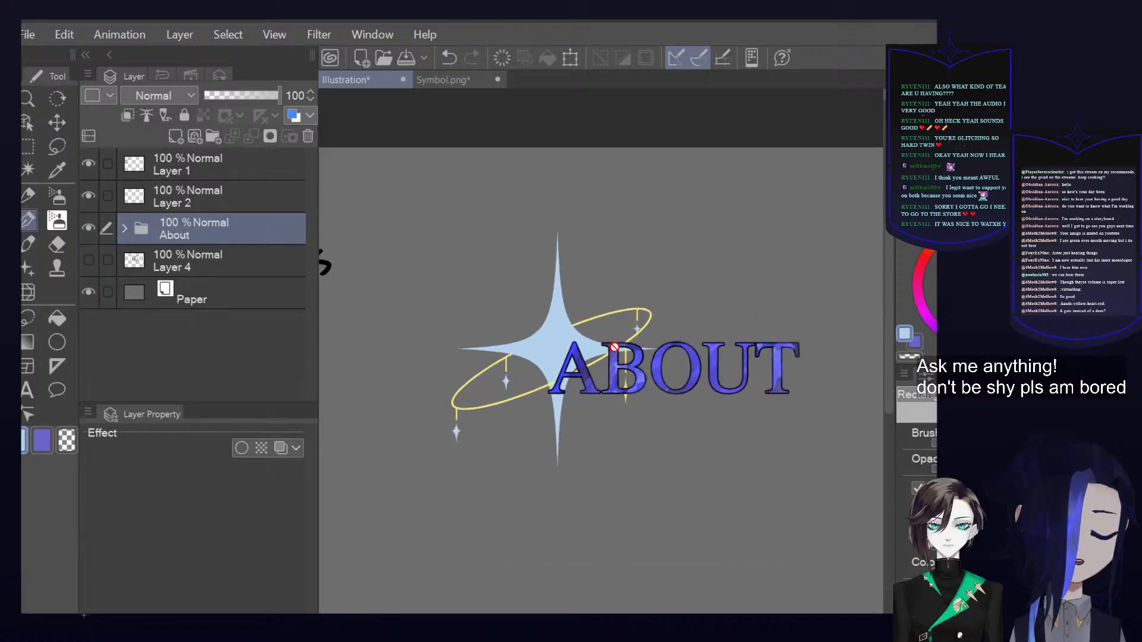
scroll(615, 347, "up", 2)
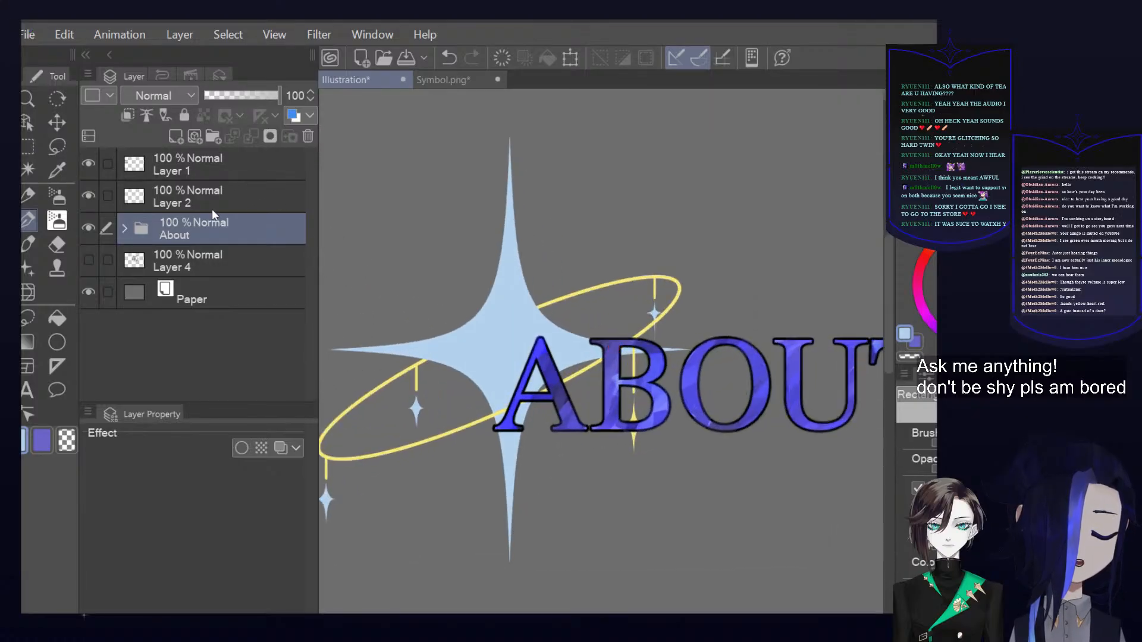
left_click(124, 228)
left_click(220, 254)
left_click(180, 135)
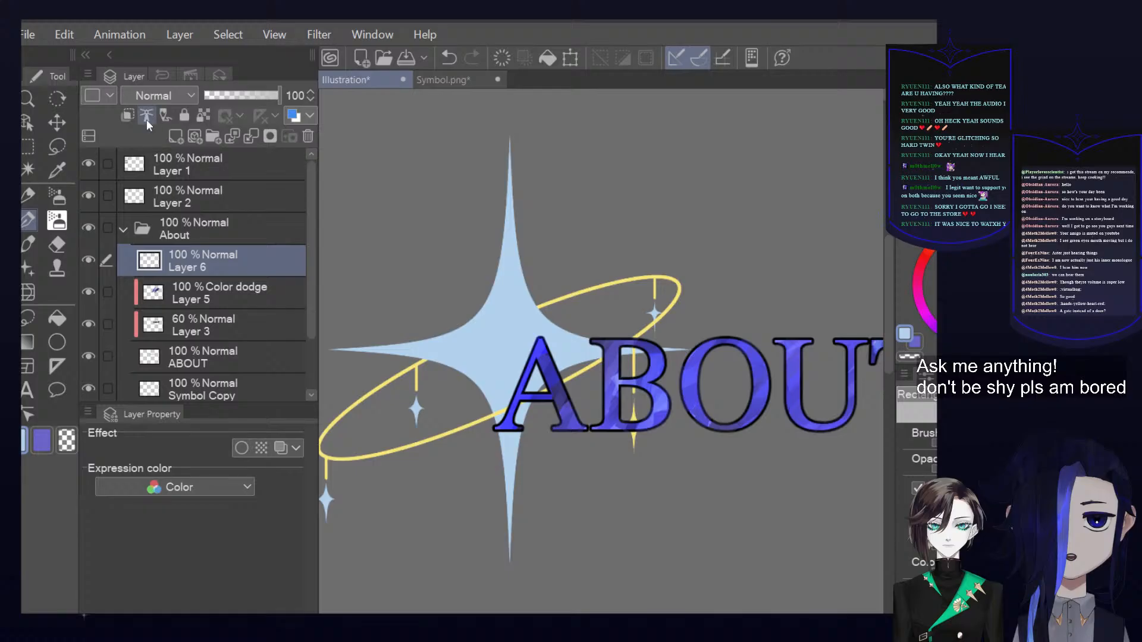
left_click_drag(186, 291, 219, 248)
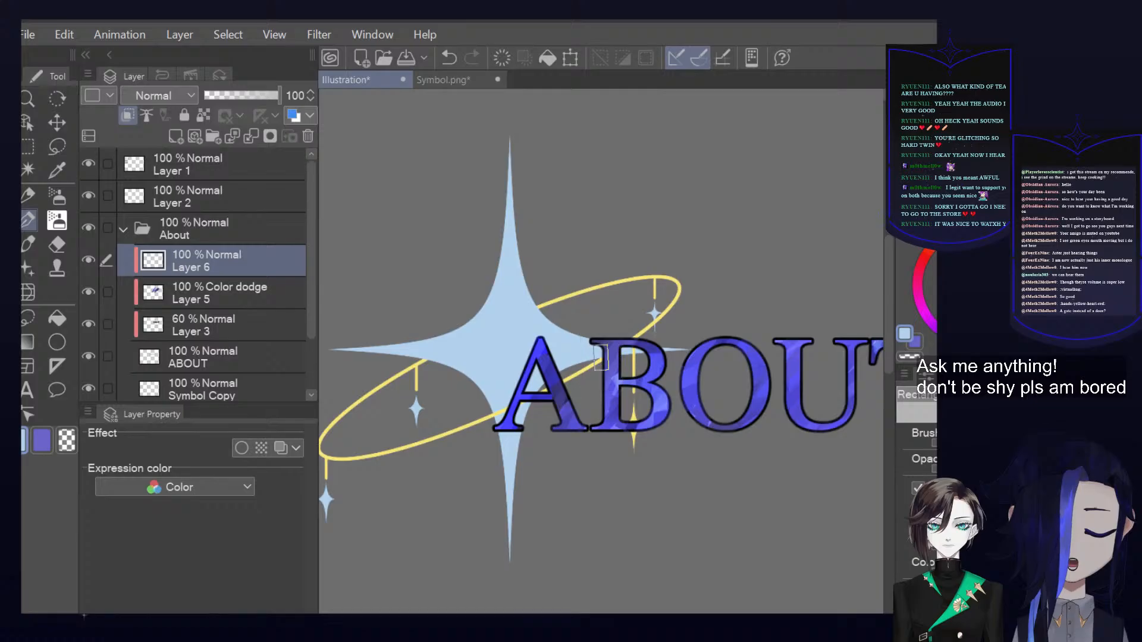
key("i")
key("u")
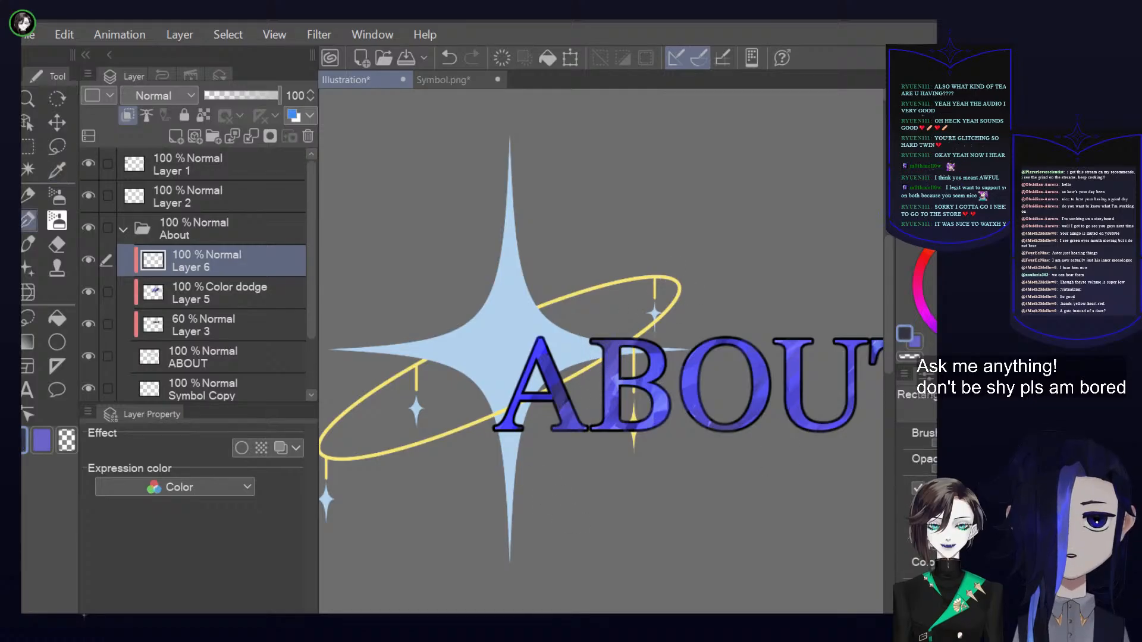
left_click_drag(639, 357, 610, 383)
key("ctrl+z")
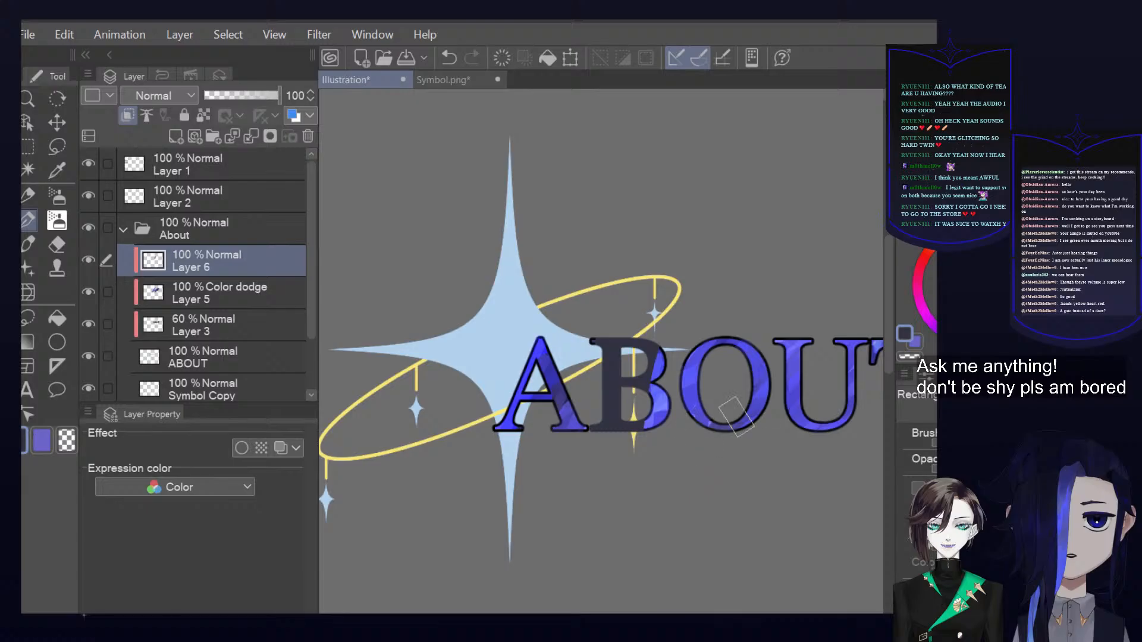
key("ctrl+z")
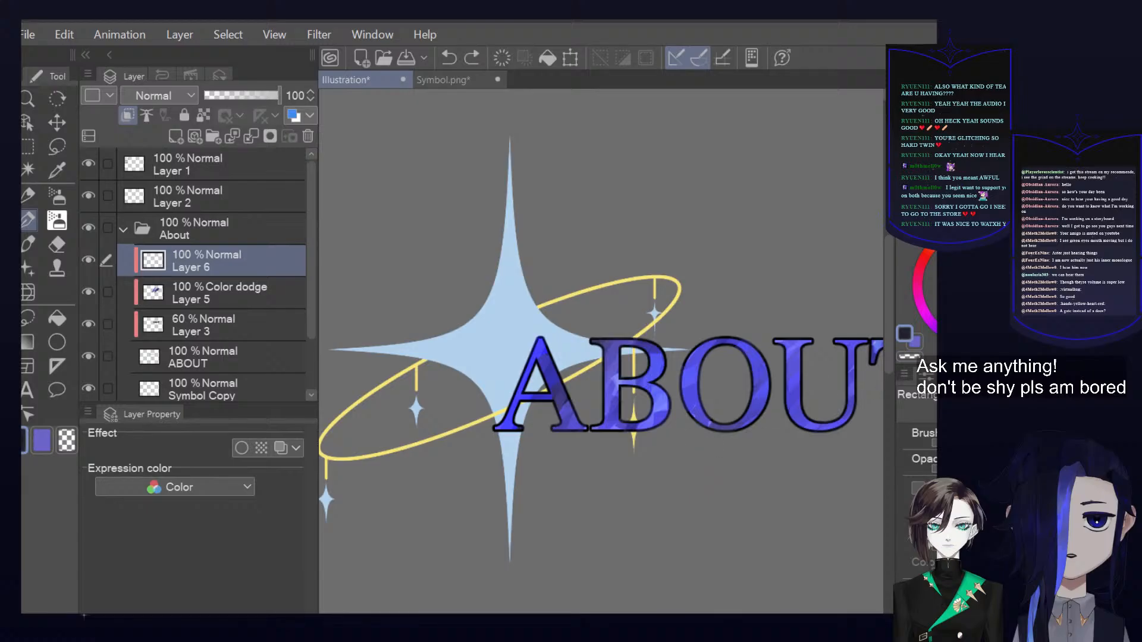
Paint angular dark blue shading across the letter B of ABOUT on Layer 6
mouse_move(628, 297)
left_mouse_down()
mouse_move(613, 326)
mouse_move(604, 431)
left_mouse_up()
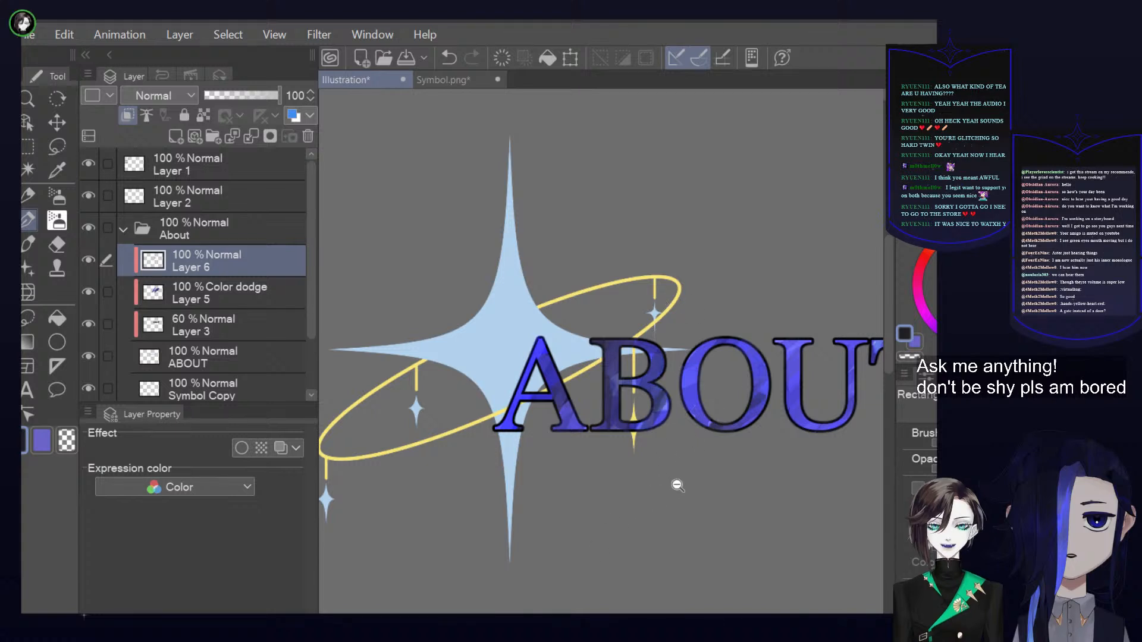
left_click_drag(729, 399, 687, 401)
scroll(754, 398, "down", 5)
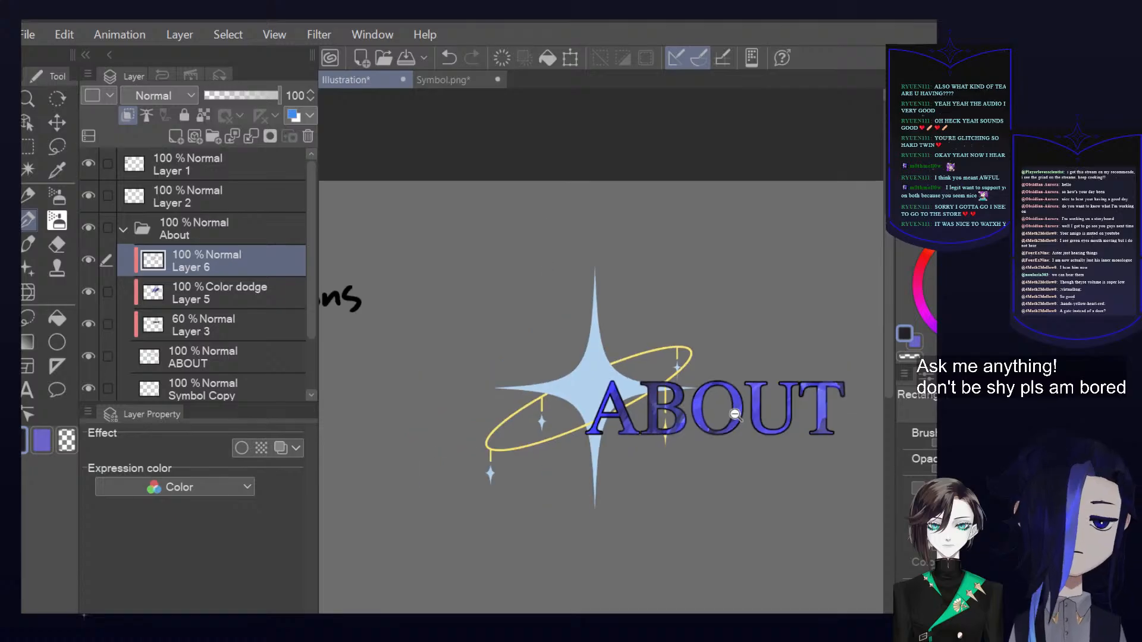
scroll(736, 414, "down", 2)
scroll(739, 415, "up", 2)
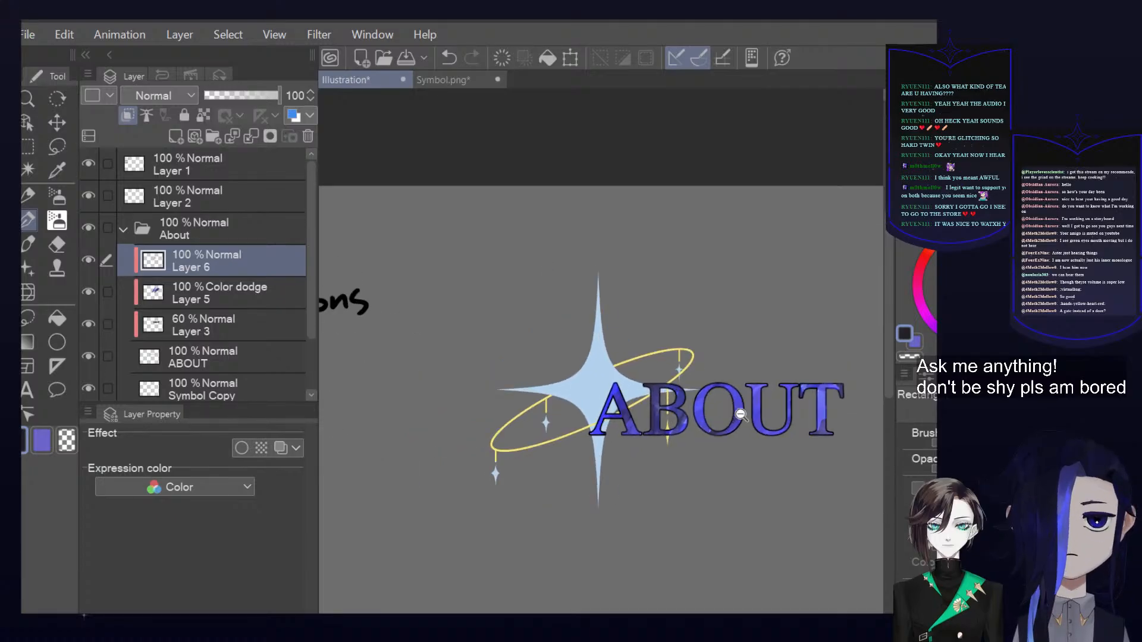
scroll(739, 415, "up", 1)
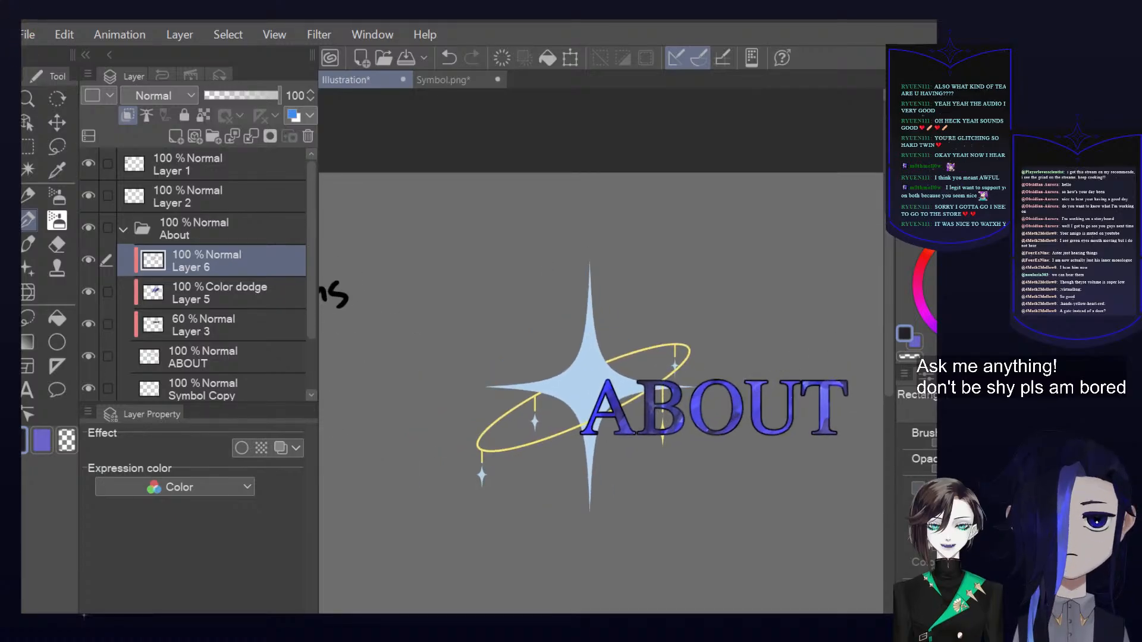
Choose a near-black blue and add darker shading facets to the letter O of ABOUT
left_click(942, 317)
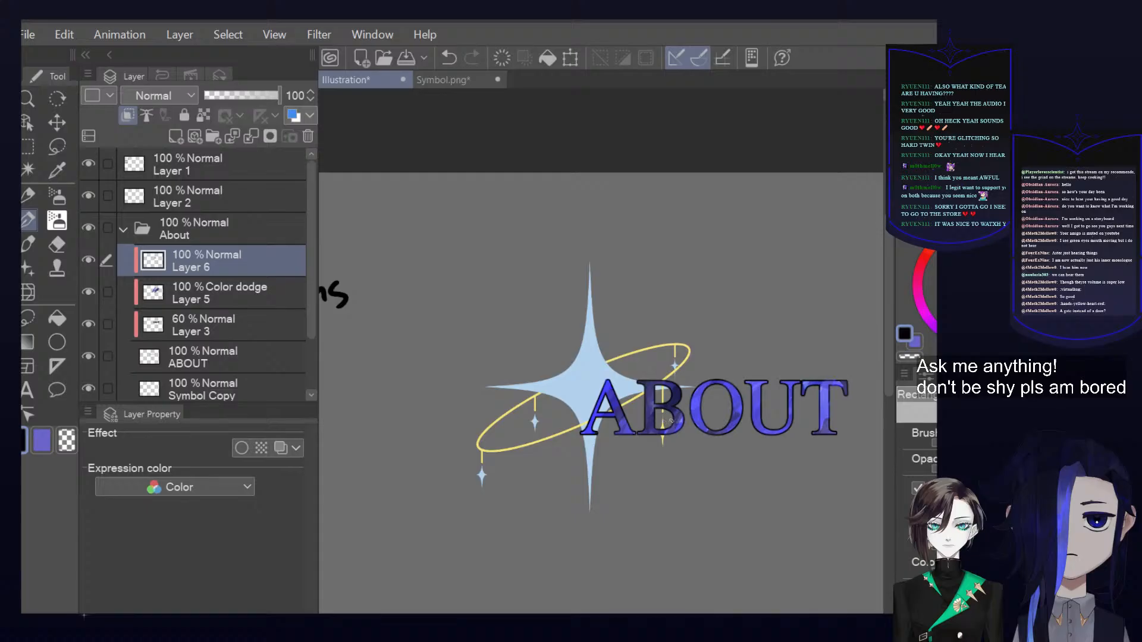
scroll(720, 421, "up", 3)
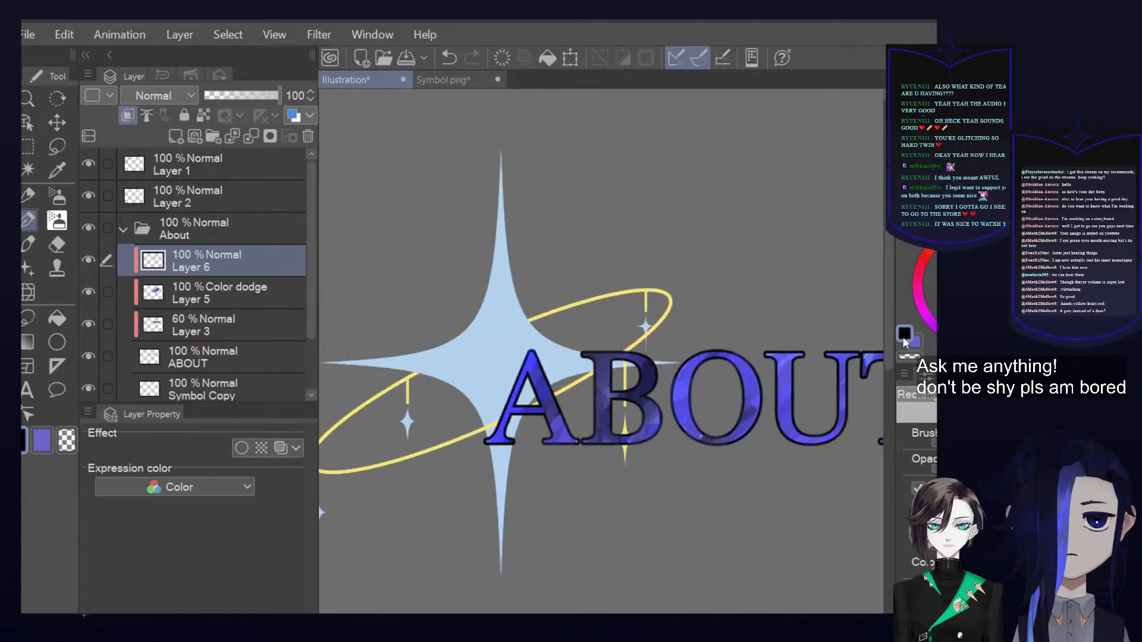
left_click_drag(754, 395, 751, 422)
left_click(909, 358)
mouse_move(753, 381)
left_mouse_down()
mouse_move(740, 457)
mouse_move(744, 421)
left_mouse_up()
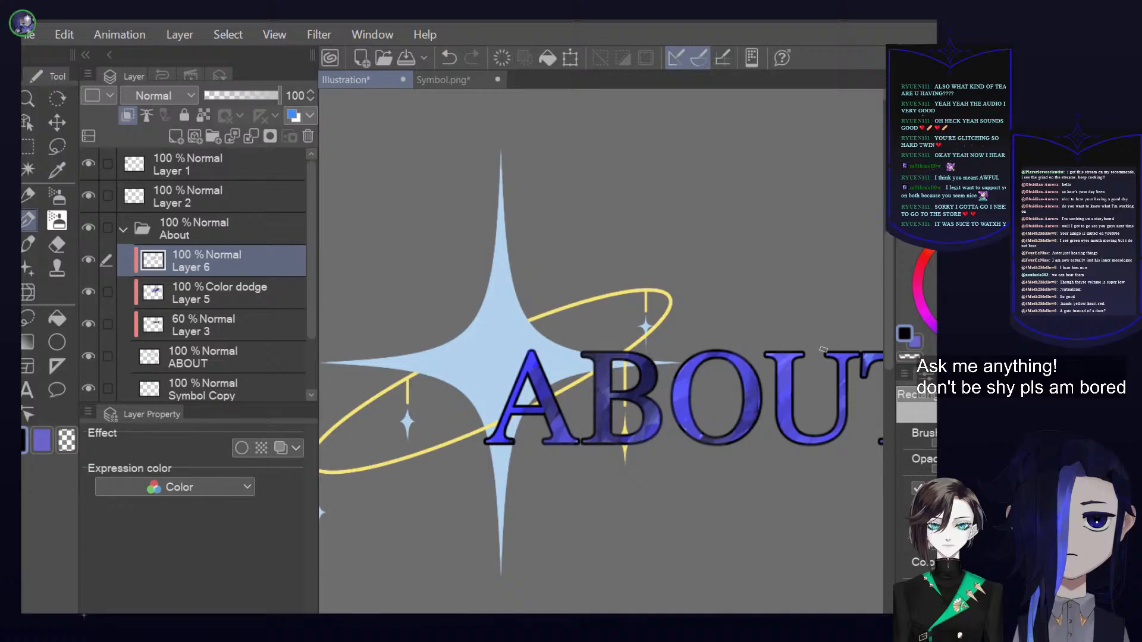
Shade the letter T of ABOUT with angular strokes in near-black and dark navy blue
left_click_drag(830, 349, 712, 372)
left_click(919, 486)
mouse_move(788, 401)
left_mouse_down()
mouse_move(777, 421)
mouse_move(782, 430)
mouse_move(766, 391)
mouse_move(756, 406)
mouse_move(770, 405)
mouse_move(787, 372)
mouse_move(778, 420)
left_mouse_up()
left_click(918, 488)
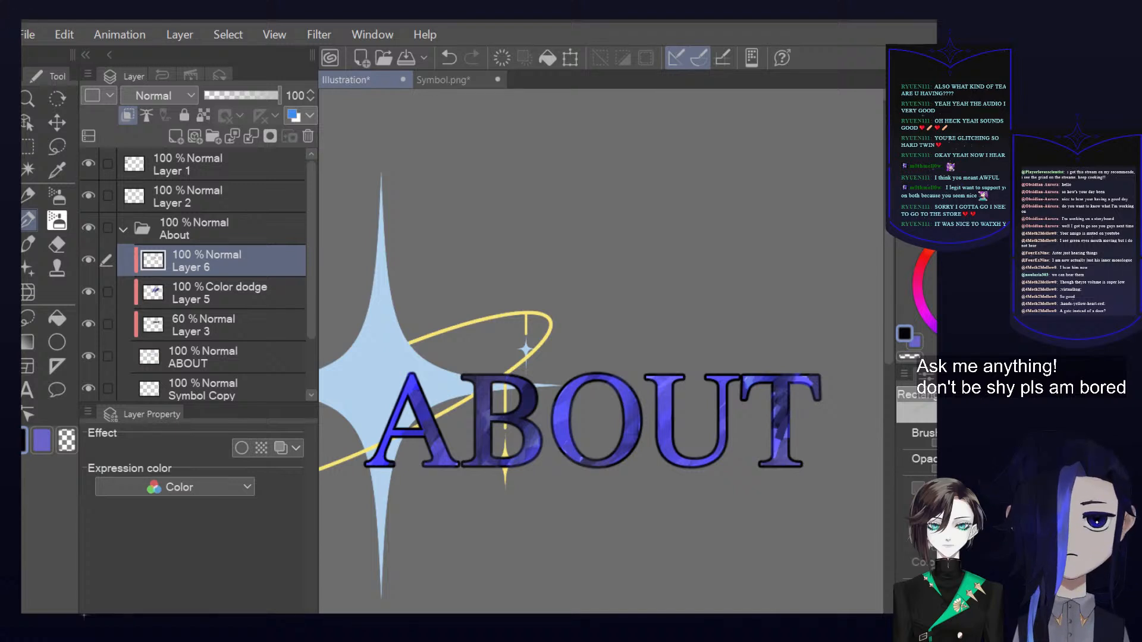
key("x")
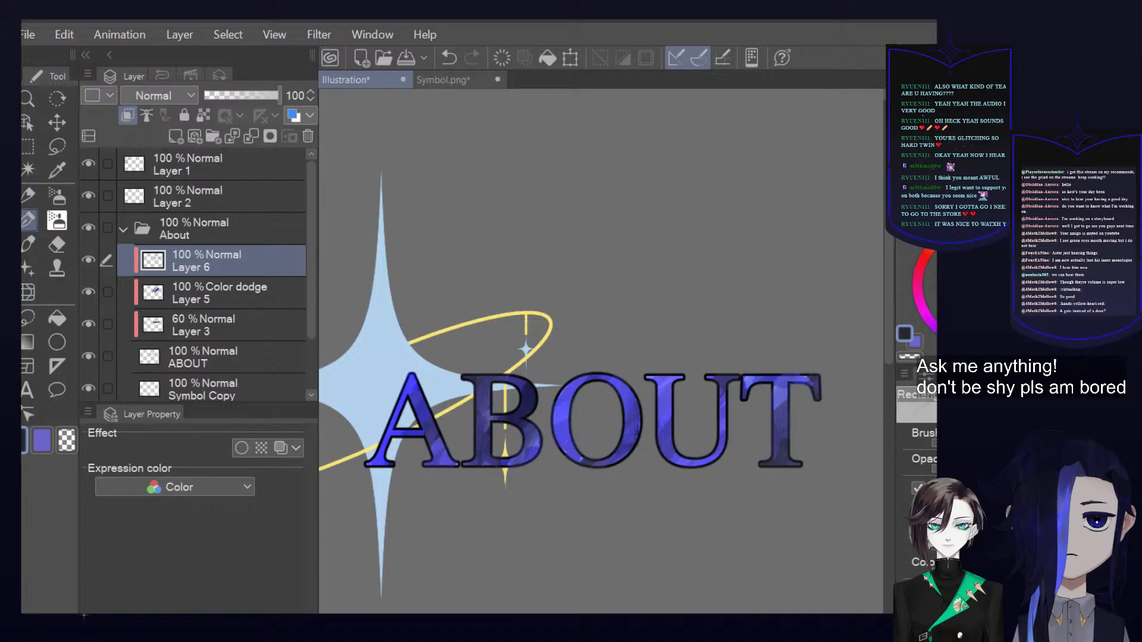
left_click_drag(786, 394, 769, 415)
left_click_drag(797, 379, 774, 403)
left_click_drag(802, 357, 735, 394)
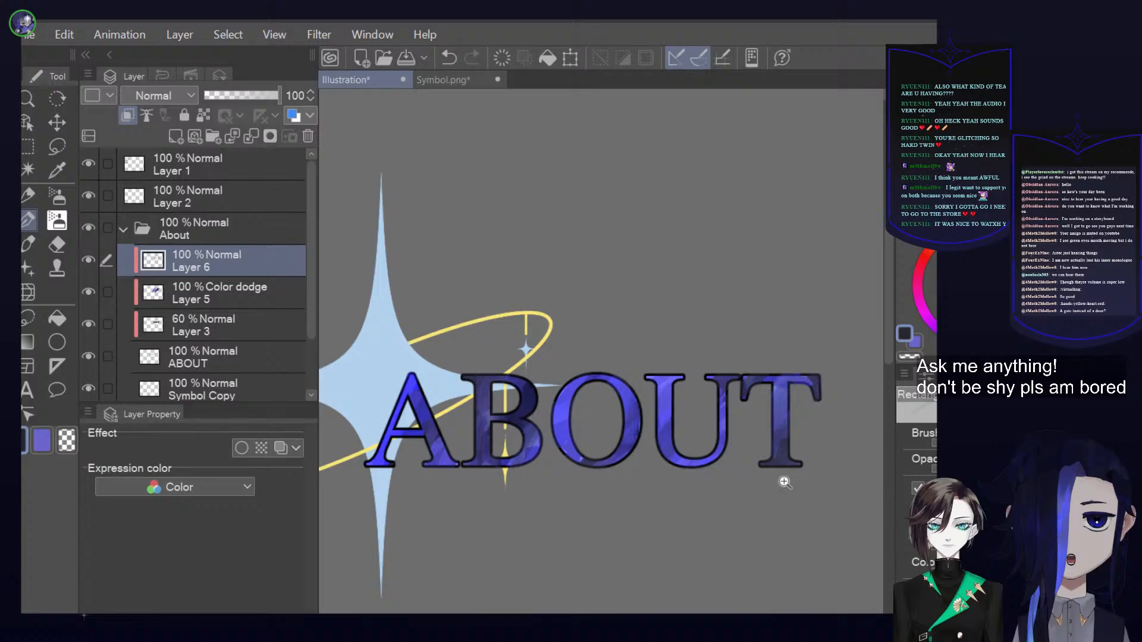
scroll(798, 466, "down", 5)
scroll(753, 505, "up", 3)
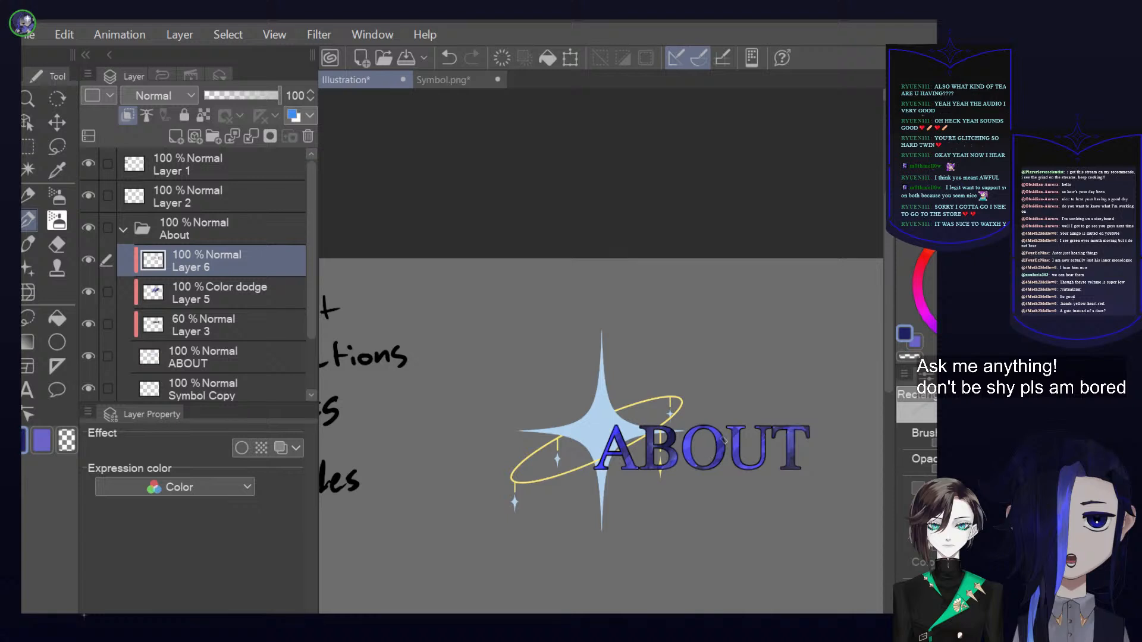
left_click(917, 488)
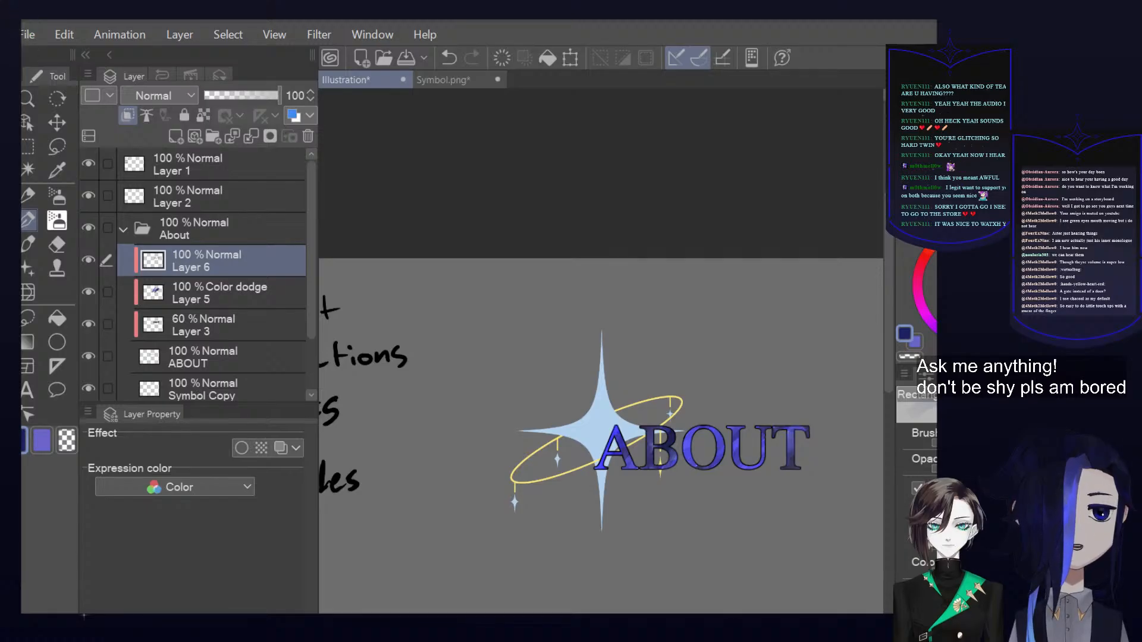
Paste the copied painting of the ringed figure as a new layer, then enlarge and position it over the canvas beside the handwritten list
scroll(605, 285, "down", 3)
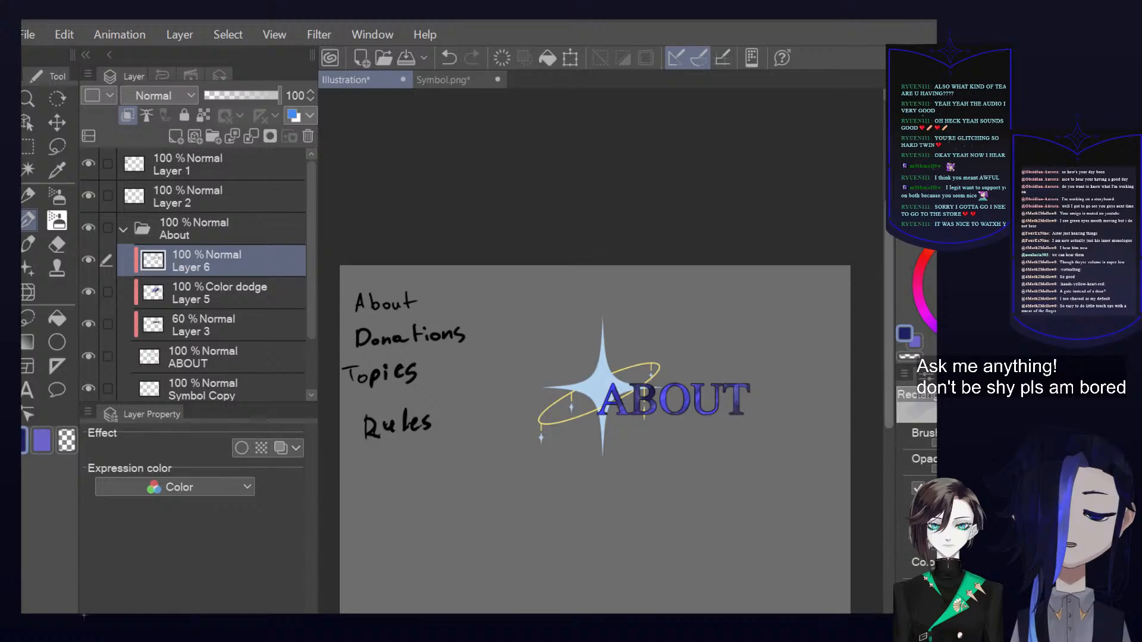
left_click_drag(889, 253, 897, 295)
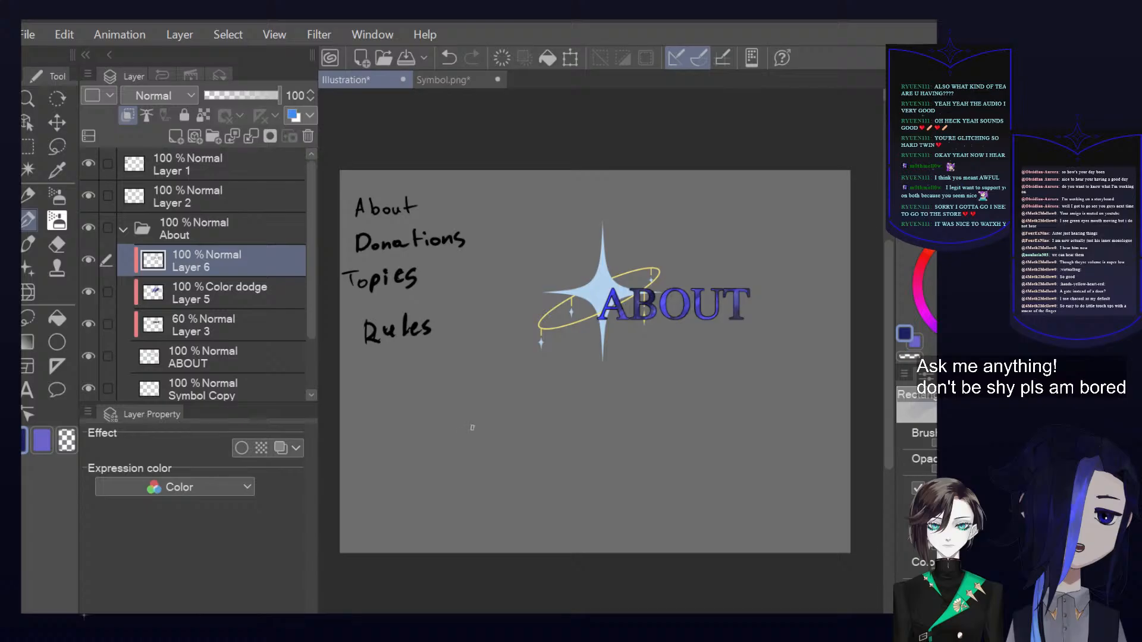
key("ctrl+v")
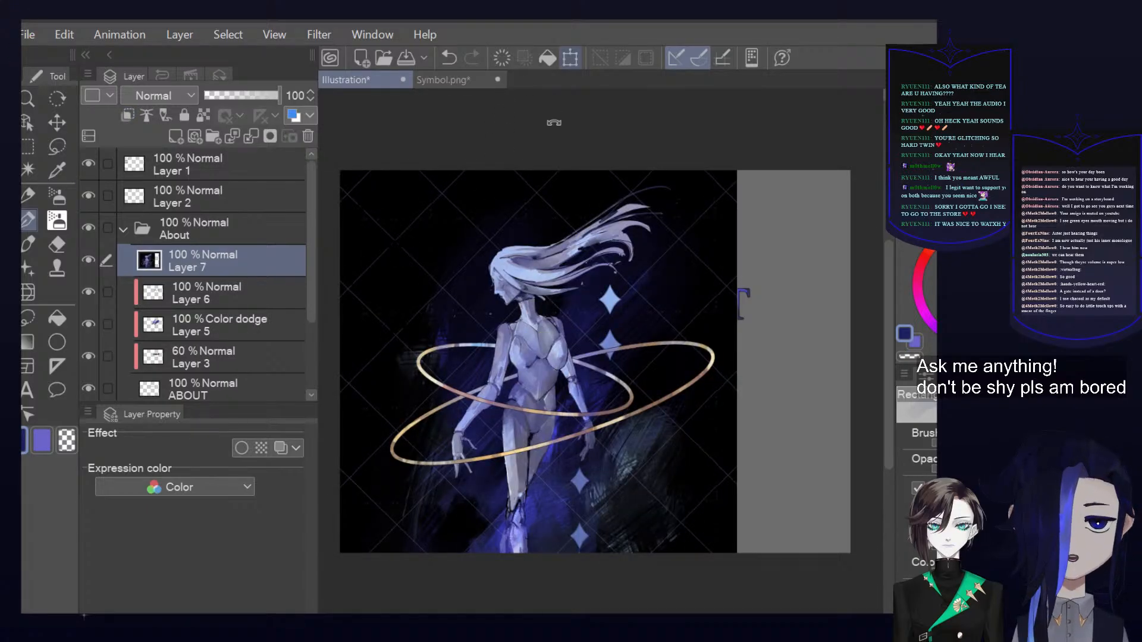
left_click(568, 66)
left_click_drag(561, 433, 562, 484)
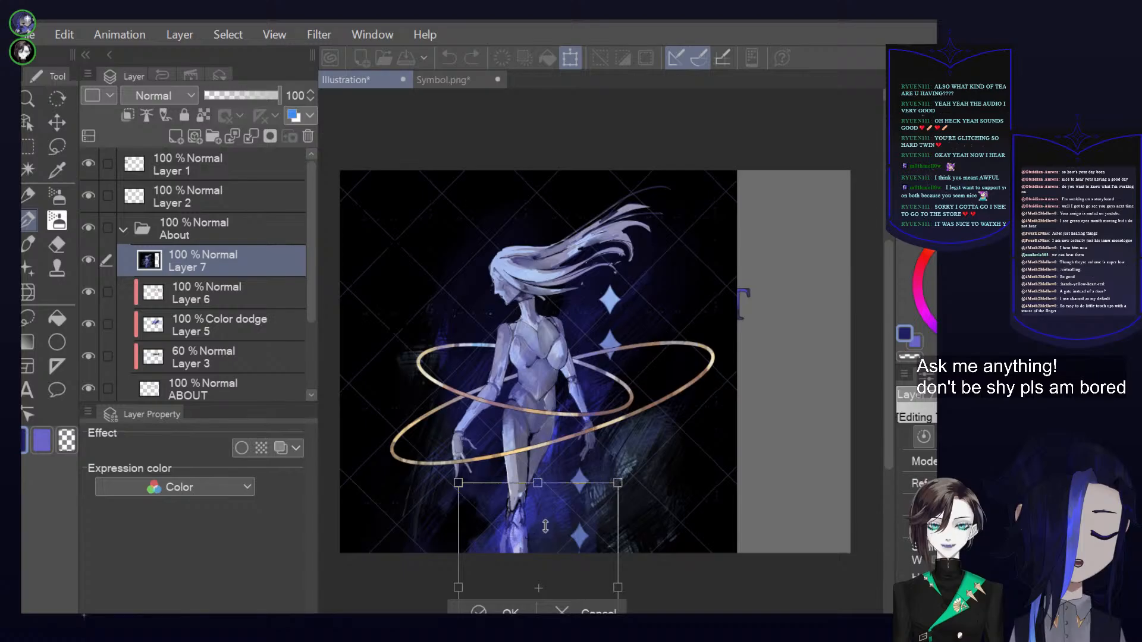
left_click_drag(553, 537, 566, 328)
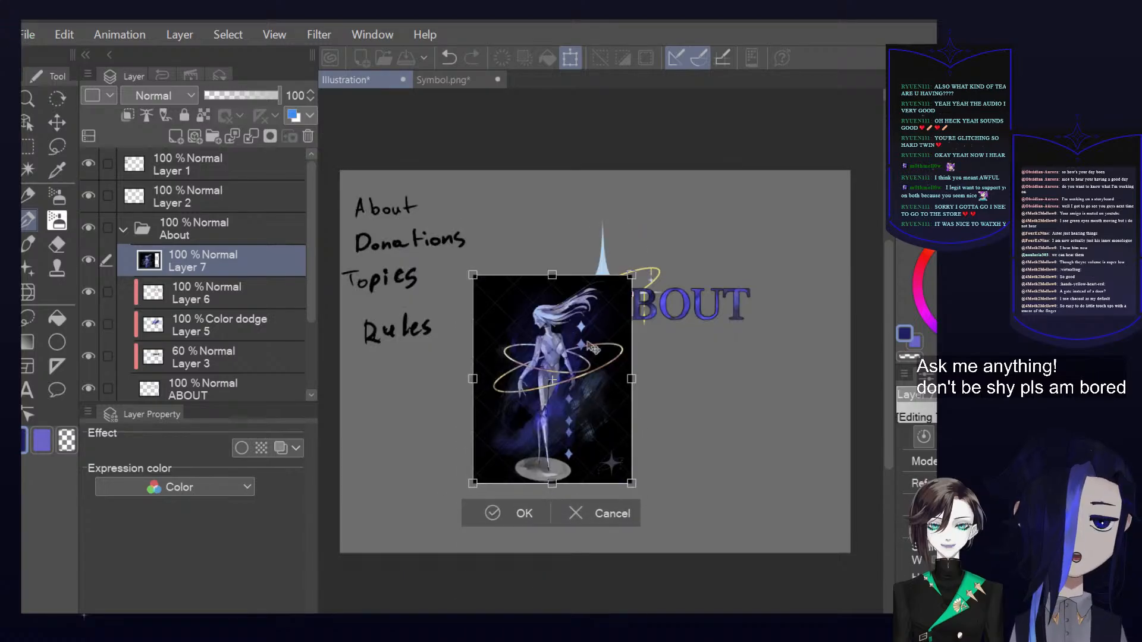
left_click_drag(622, 377, 759, 369)
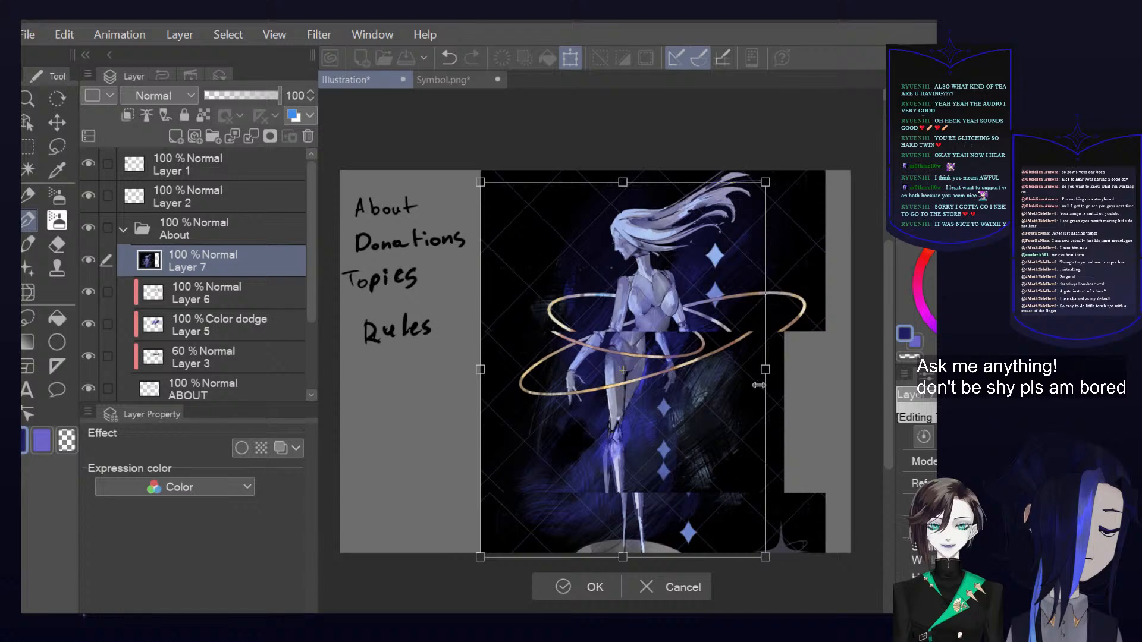
left_click(569, 584)
Examine the brushwork on the pasted figure's hair, face and torso up close
scroll(546, 352, "up", 5)
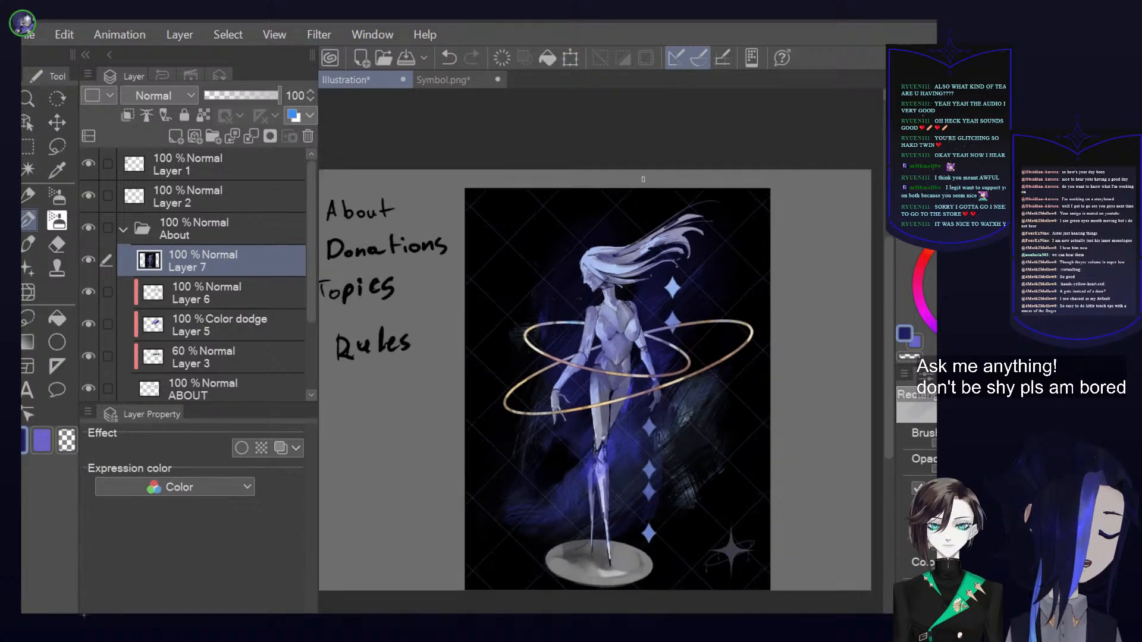
scroll(584, 329, "up", 3)
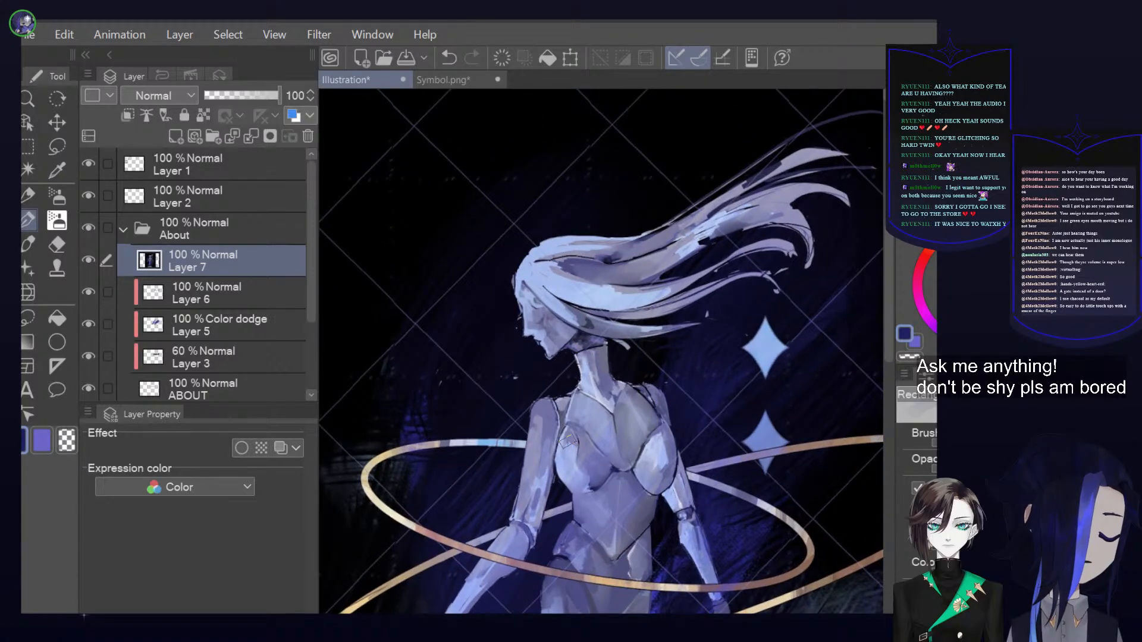
scroll(555, 489, "up", 3)
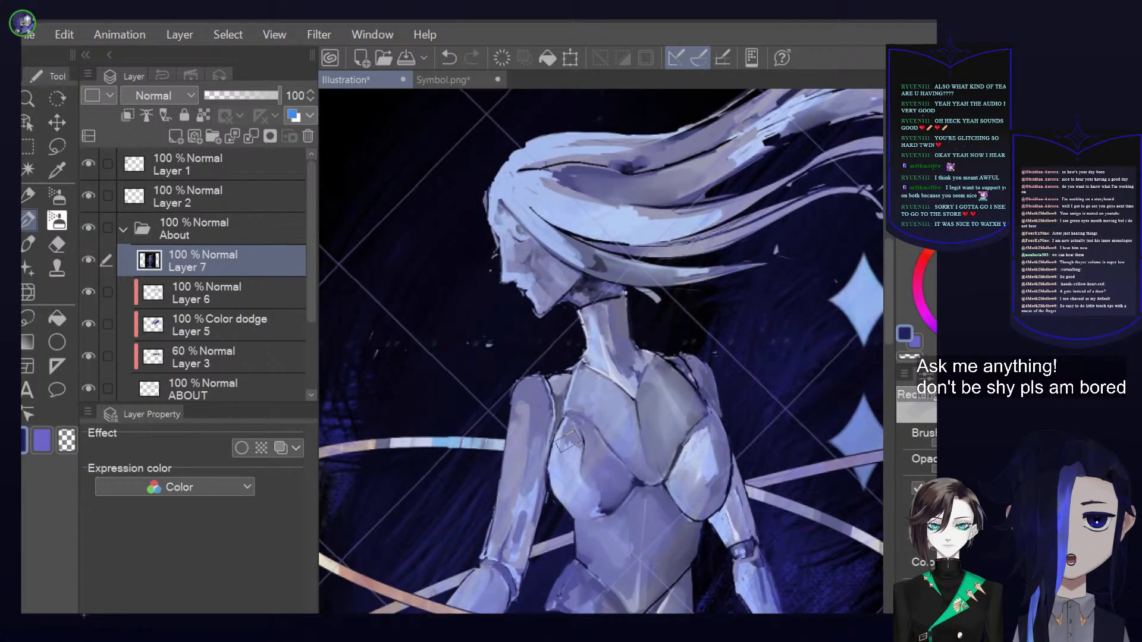
scroll(568, 440, "up", 2)
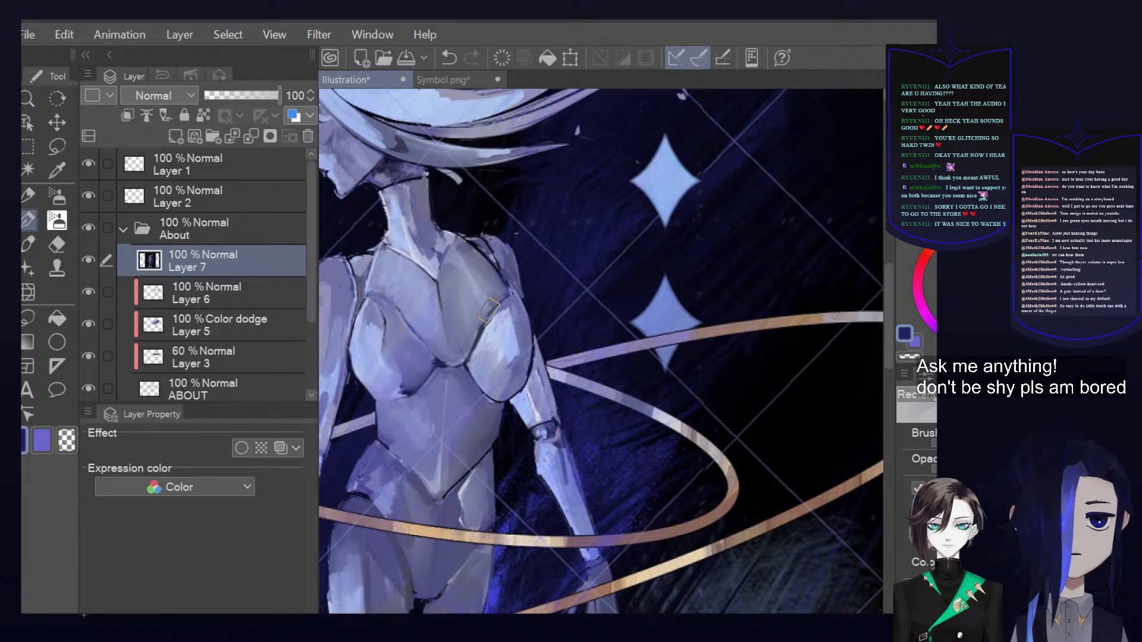
scroll(493, 352, "down", 3)
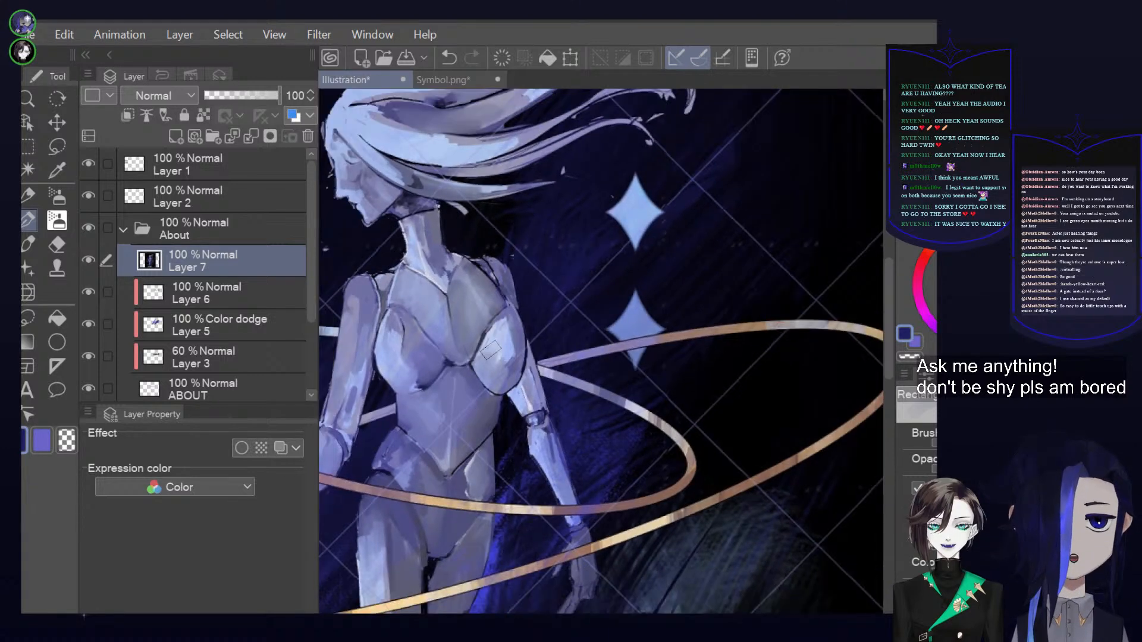
scroll(490, 350, "down", 1)
left_click_drag(473, 240, 569, 188)
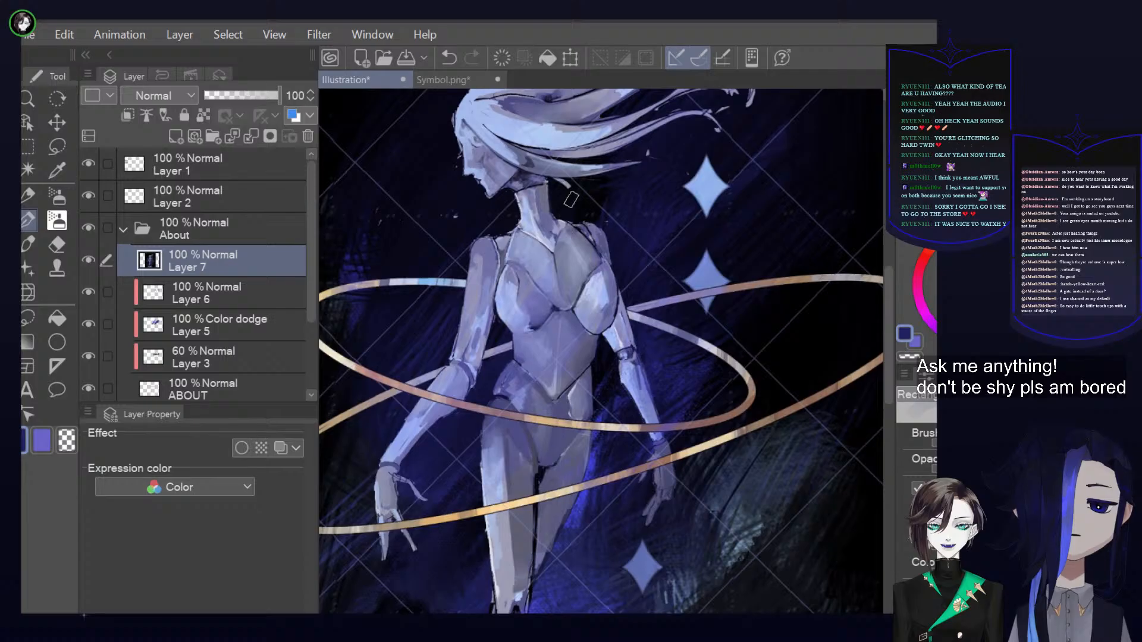
scroll(572, 327, "up", 3)
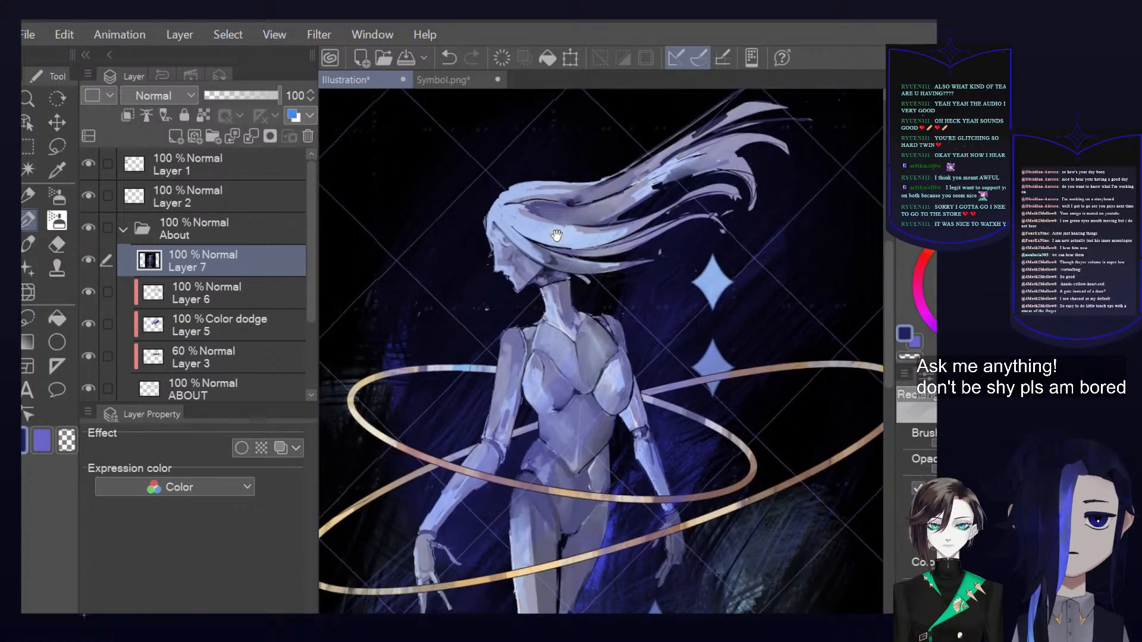
scroll(574, 235, "up", 5)
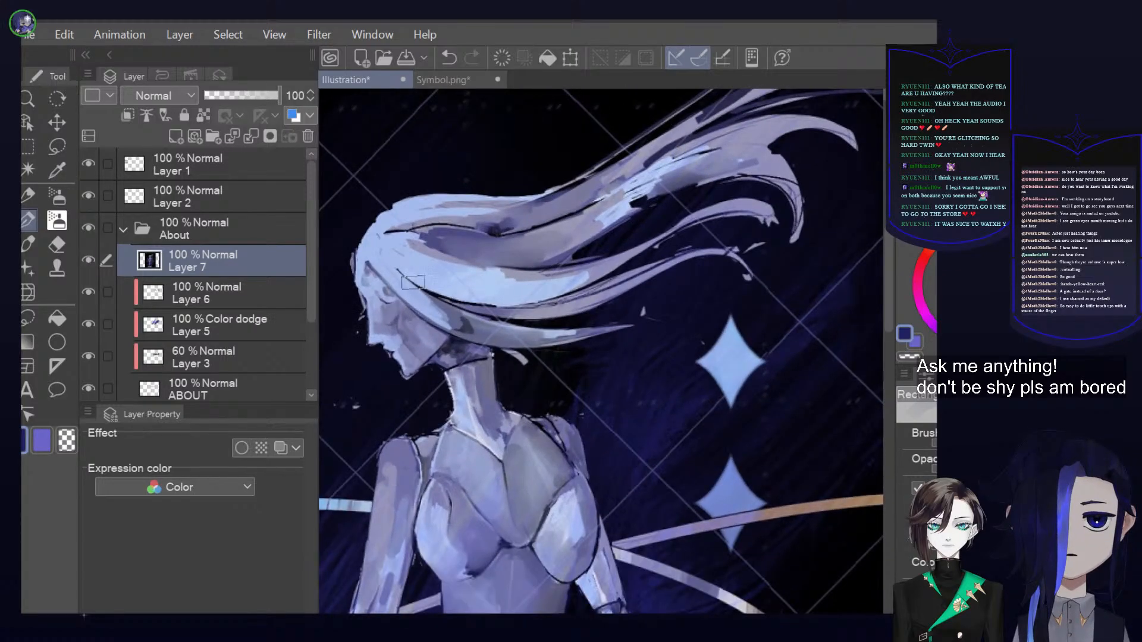
key("ctrl+z")
Choose pure red and circle the light highlight area in the middle of the figure's flowing hair
scroll(462, 226, "up", 2)
scroll(468, 253, "up", 3)
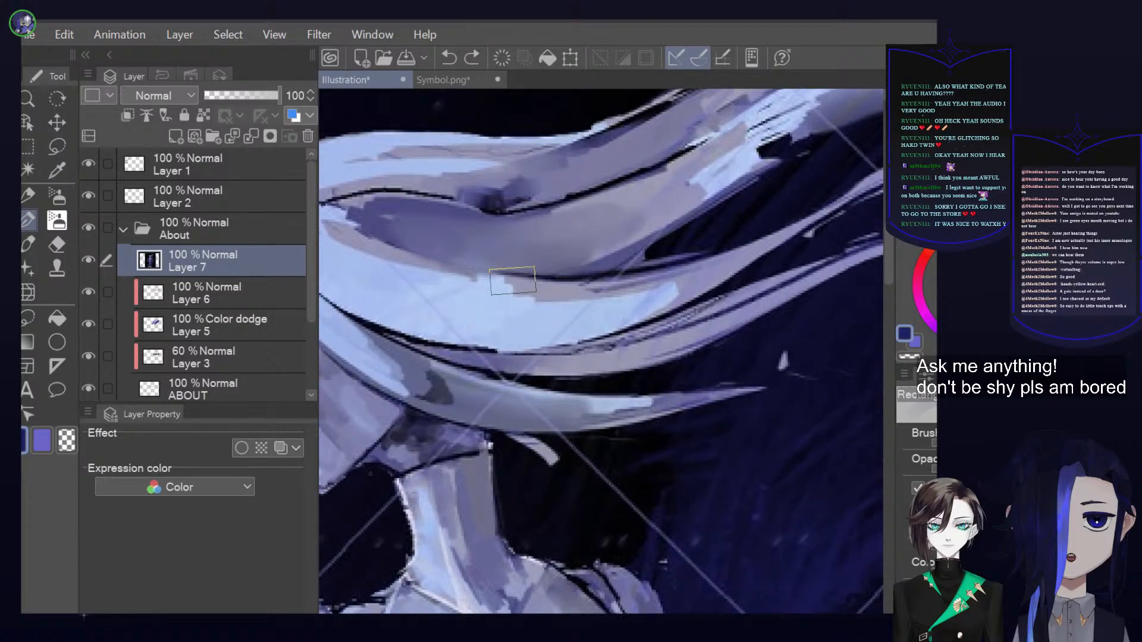
left_click_drag(509, 295, 499, 284)
left_click(924, 258)
left_click(997, 258)
left_click(917, 489)
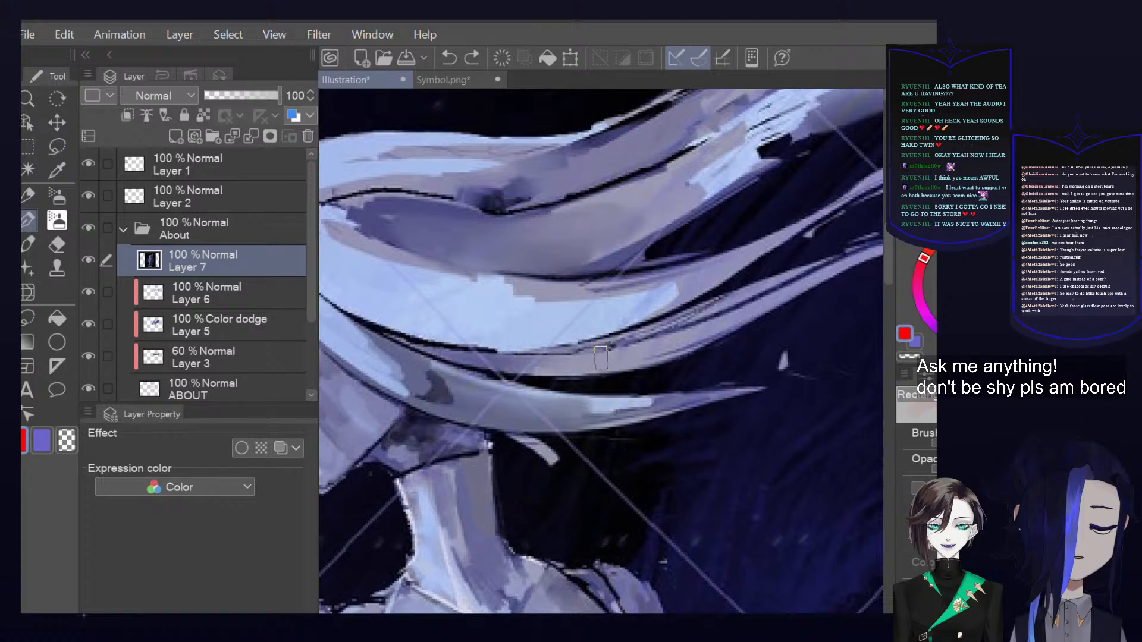
mouse_move(501, 249)
left_mouse_down()
mouse_move(459, 279)
mouse_move(500, 230)
left_mouse_up()
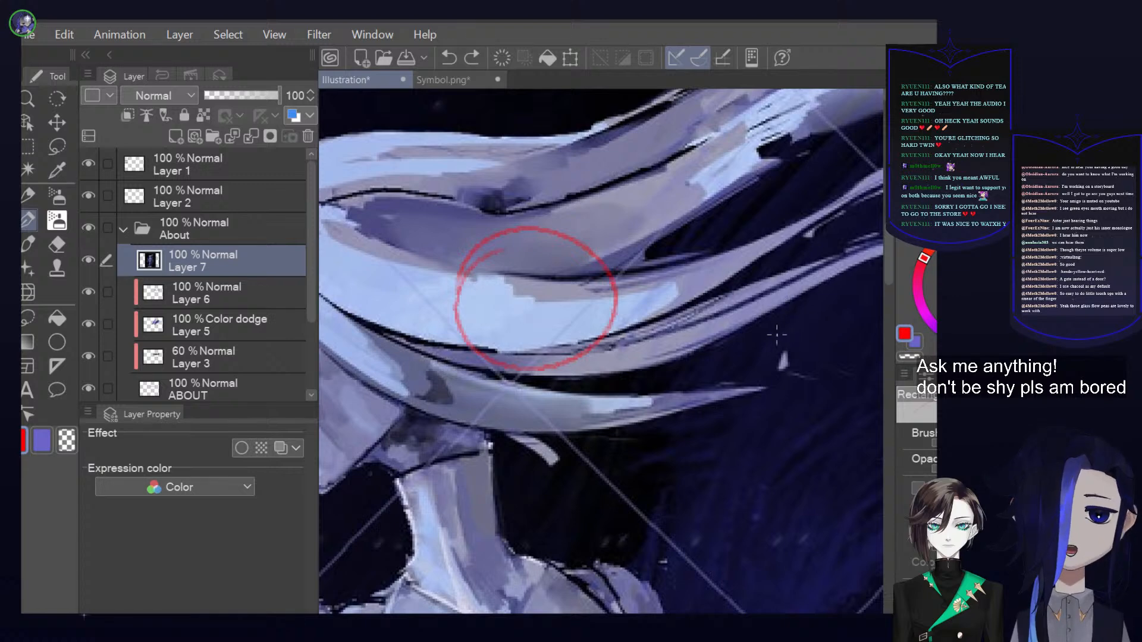
Compare the circled hair area with the shading on the figure's body and shoulder
left_click_drag(787, 329, 742, 358)
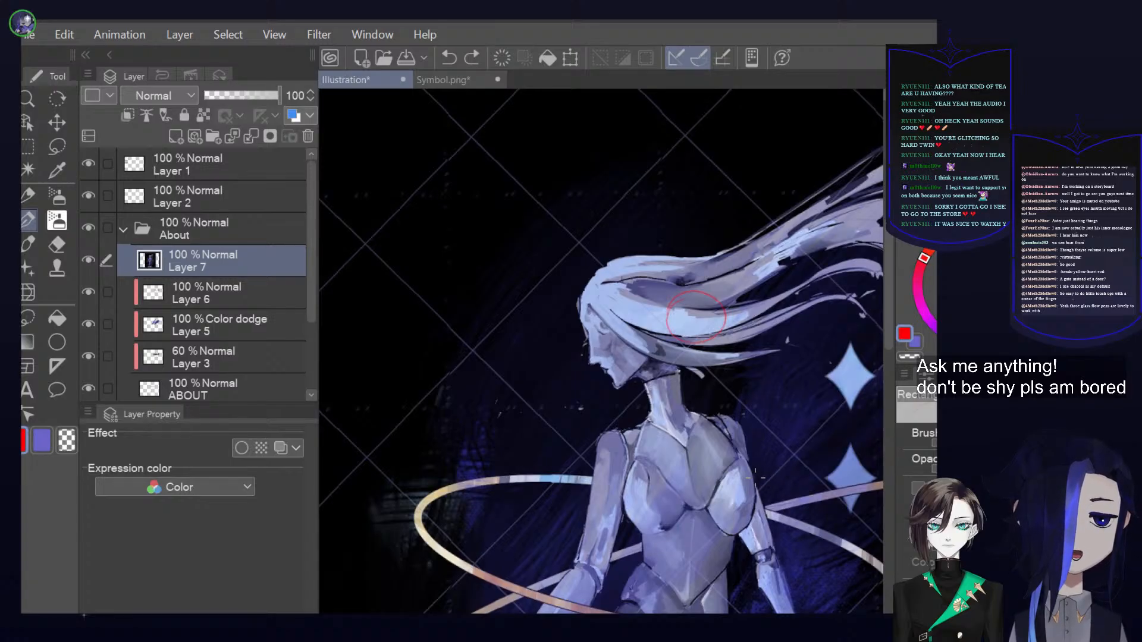
left_click_drag(756, 471, 684, 255)
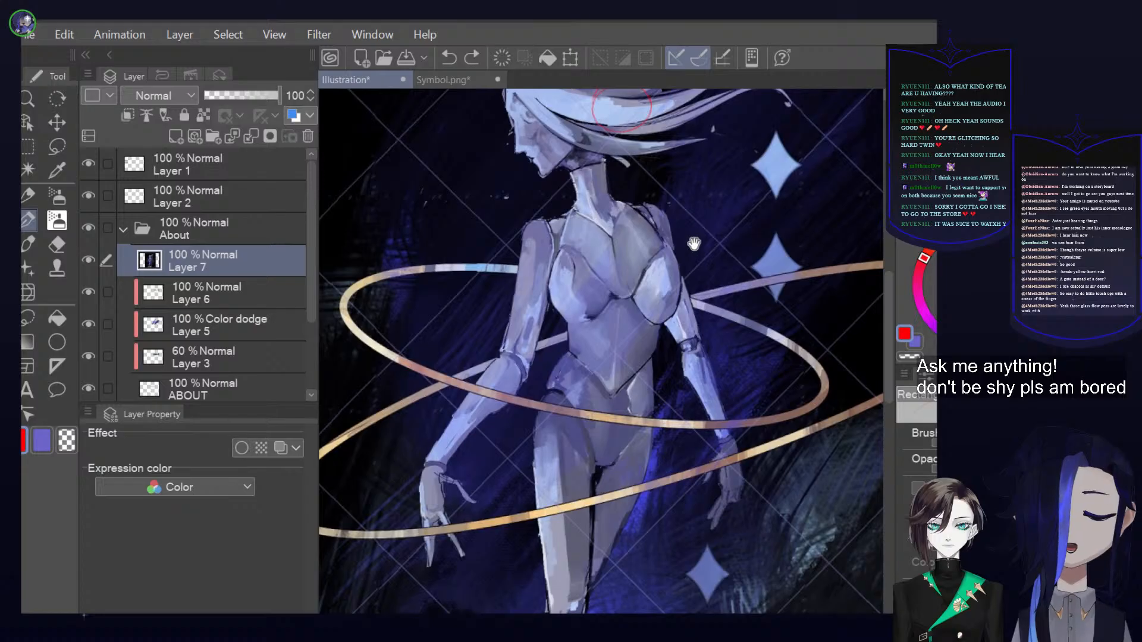
left_click_drag(685, 179, 695, 389)
scroll(695, 389, "up", 4)
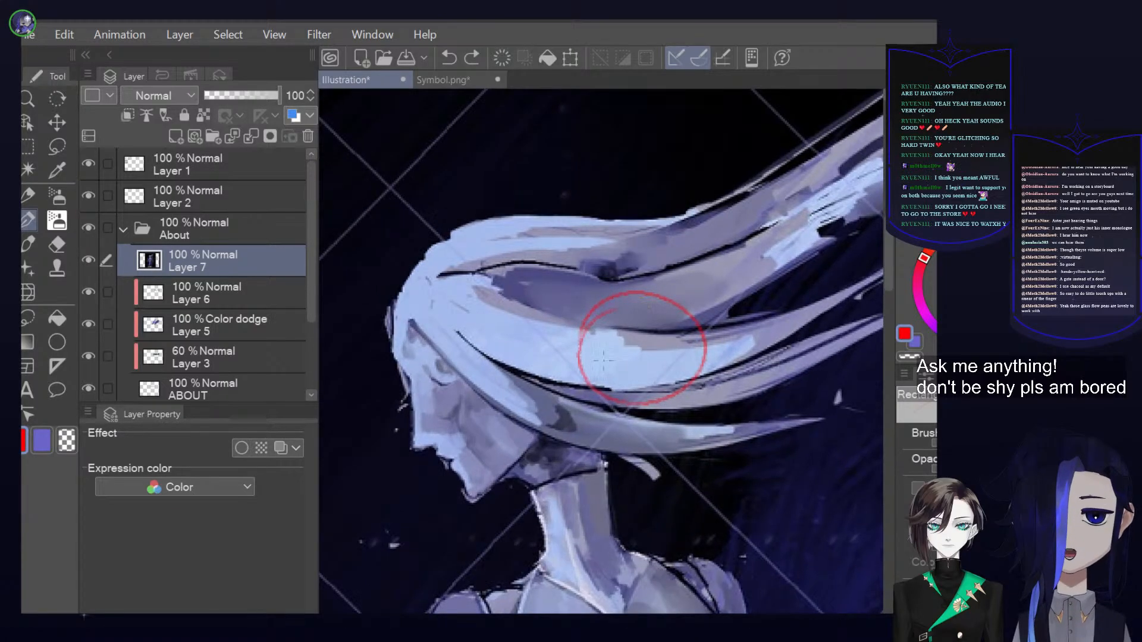
scroll(748, 301, "down", 1)
left_click_drag(750, 431, 752, 226)
scroll(512, 360, "up", 4)
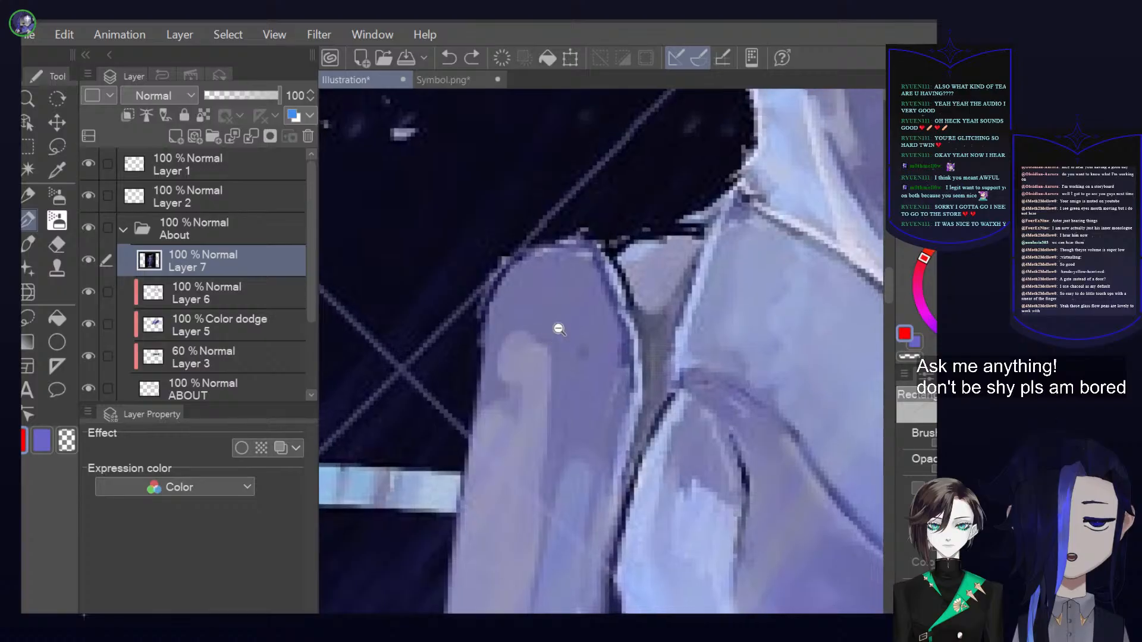
Circle the highlight on the figure's shoulder in red, label it "Round", and label the circled hair highlight "Square"
mouse_move(528, 437)
left_mouse_down()
mouse_move(492, 310)
mouse_move(591, 389)
left_mouse_up()
mouse_move(446, 264)
left_mouse_down()
mouse_move(551, 241)
mouse_move(571, 207)
mouse_move(604, 211)
mouse_move(642, 205)
left_mouse_up()
scroll(669, 233, "down", 4)
left_click_drag(688, 327, 558, 606)
left_click_drag(654, 282, 686, 275)
mouse_move(652, 224)
left_mouse_down()
mouse_move(630, 246)
mouse_move(657, 239)
mouse_move(658, 264)
mouse_move(681, 235)
mouse_move(741, 232)
left_mouse_up()
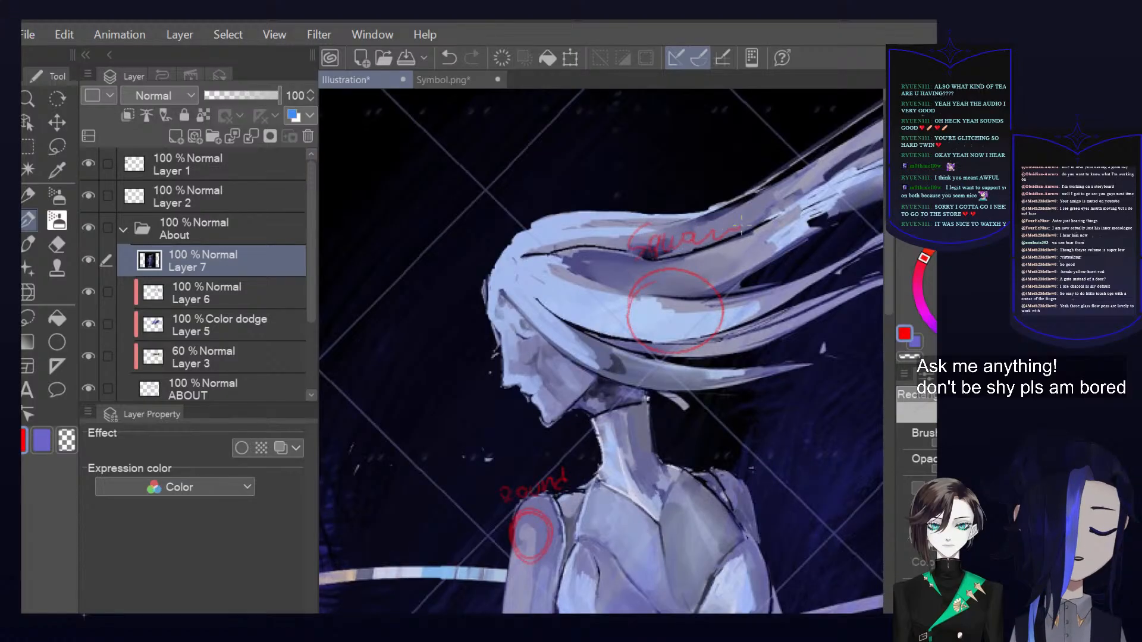
Circle the light highlight at the figure's hip in red and write a short label above it
scroll(797, 270, "down", 5)
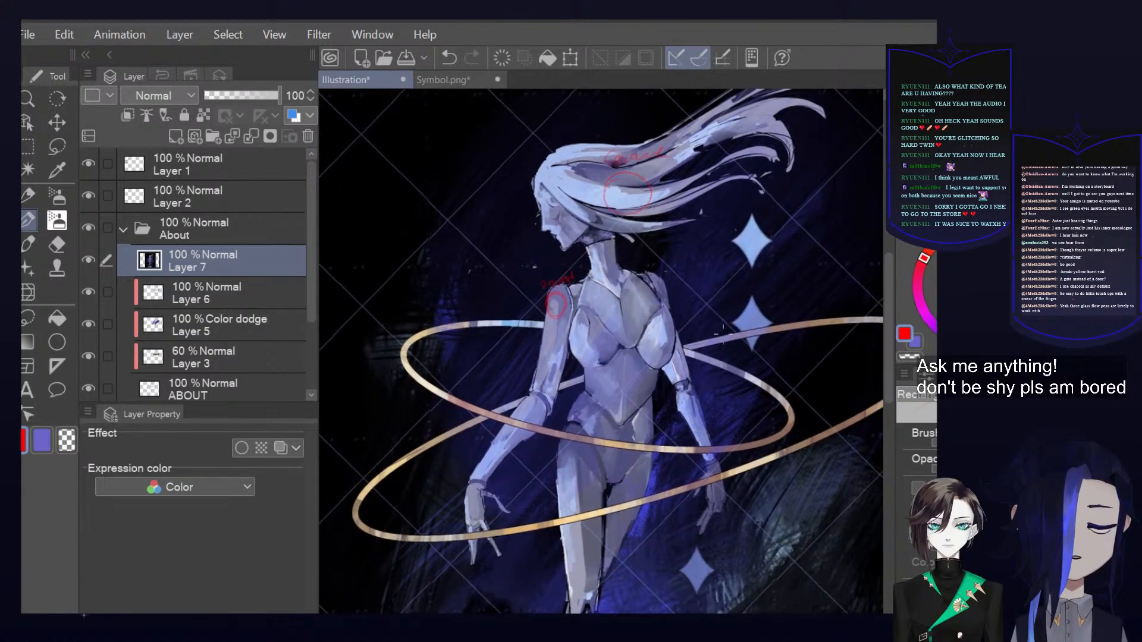
left_click_drag(672, 352, 640, 417)
scroll(665, 394, "up", 5)
mouse_move(684, 367)
left_mouse_down()
mouse_move(636, 325)
mouse_move(665, 324)
left_mouse_up()
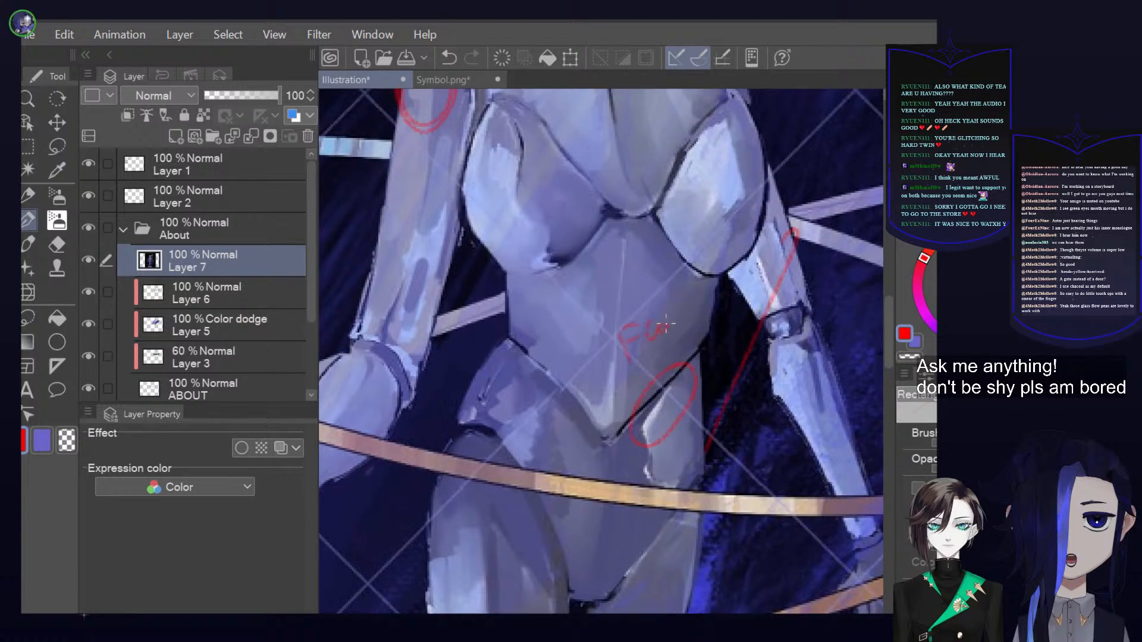
left_click_drag(713, 487, 781, 321)
Circle the highlight on the figure's lower leg in red and label it "Flat"
scroll(781, 321, "down", 5)
scroll(657, 359, "up", 3)
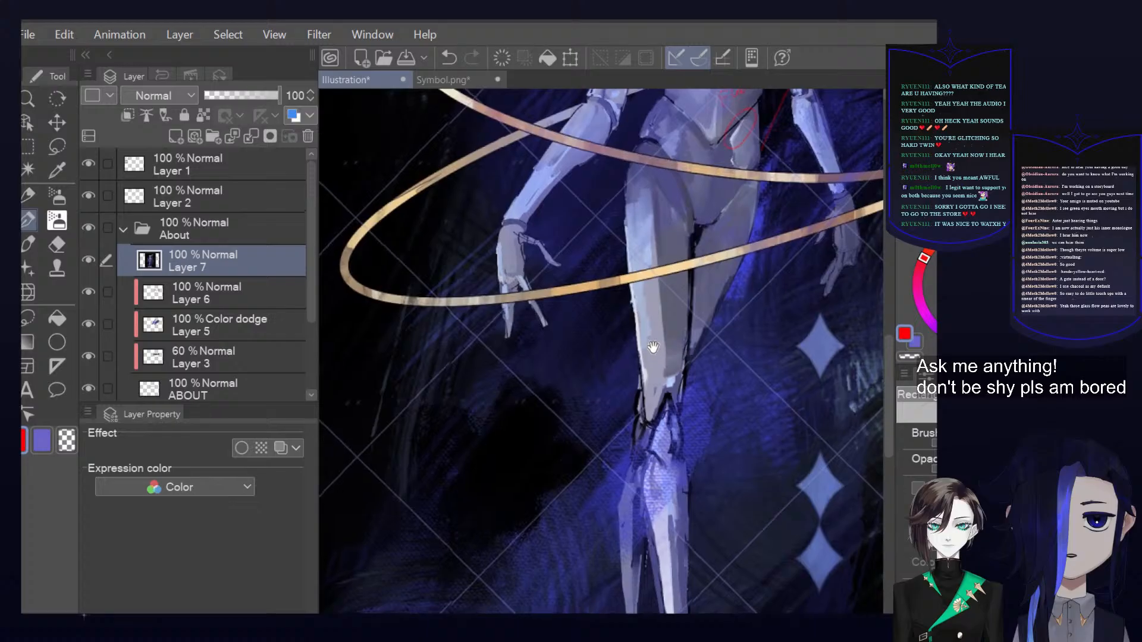
scroll(653, 403, "down", 2)
scroll(696, 459, "up", 5)
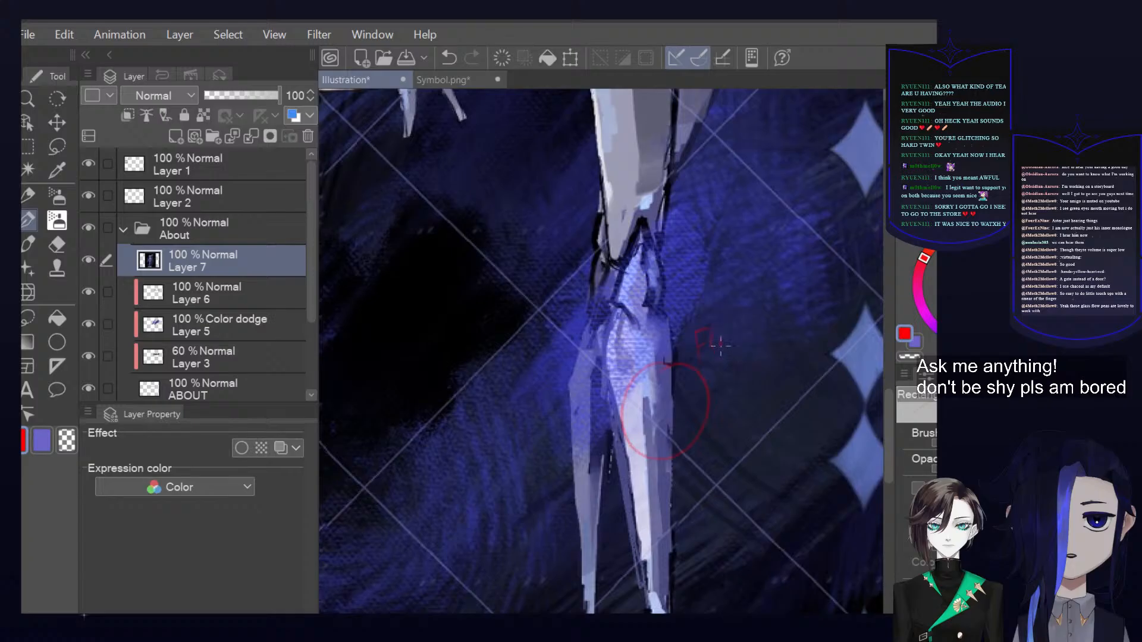
Write a red label over the scratchy background brushwork beside the star shapes
scroll(787, 357, "down", 4)
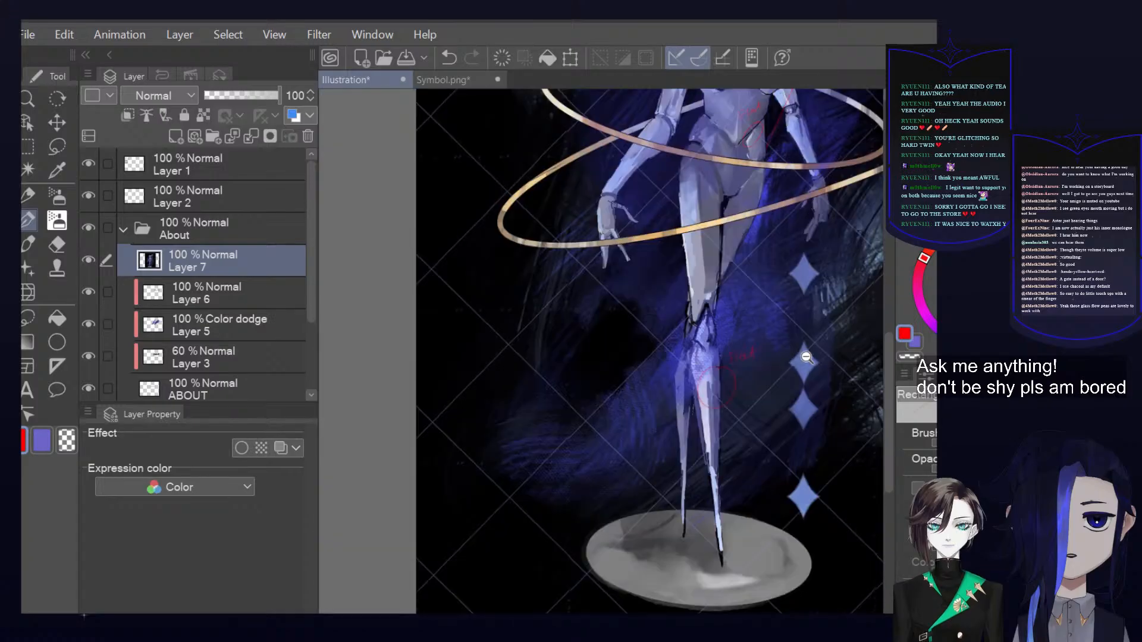
scroll(704, 360, "up", 1)
scroll(704, 360, "up", 2)
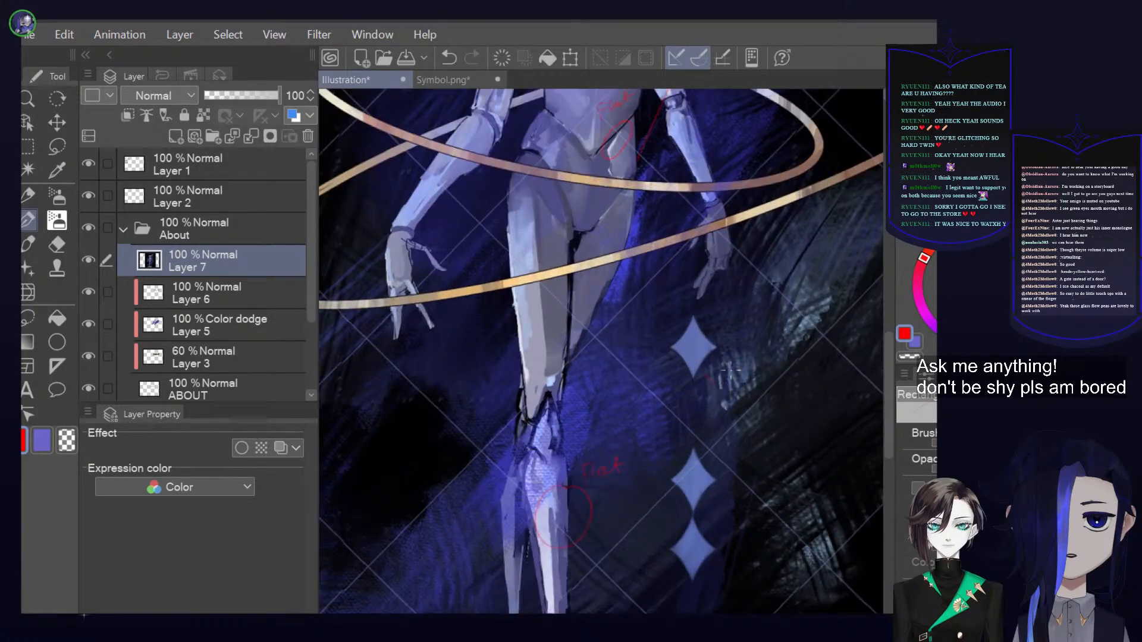
left_click_drag(758, 369, 799, 347)
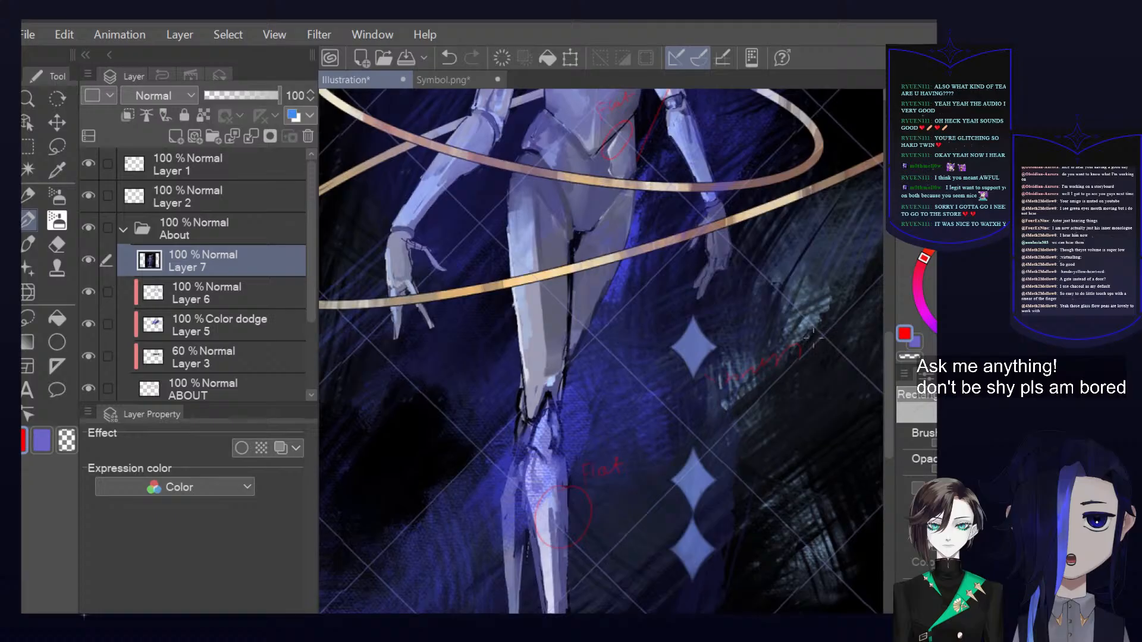
Delete the layer with the pasted figure painting and close the Symbol.png document
scroll(783, 354, "down", 5)
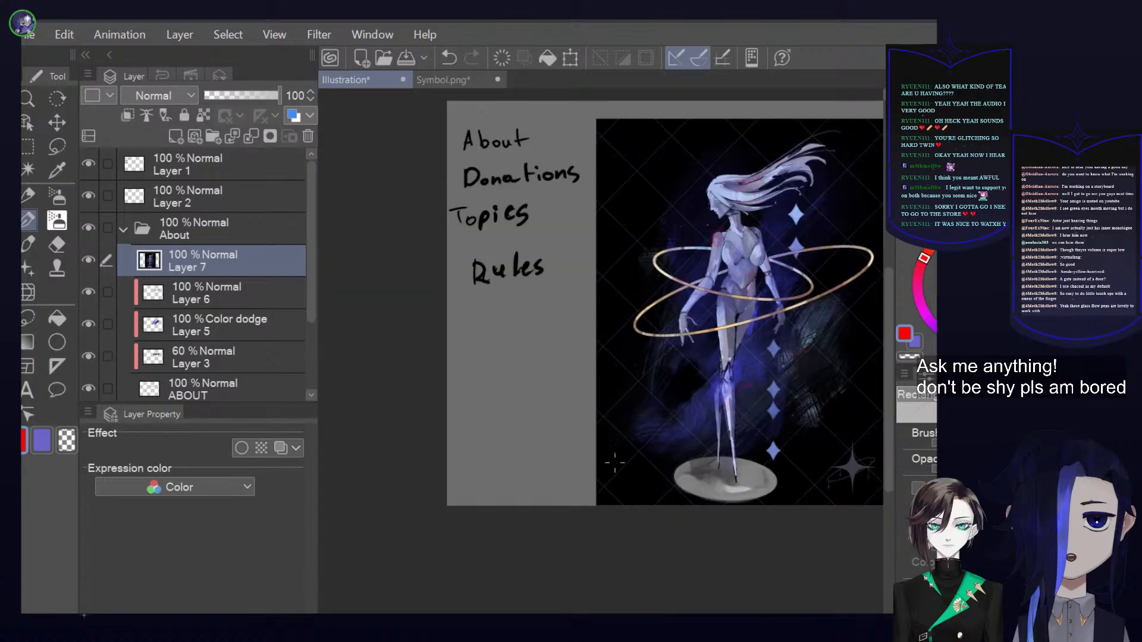
scroll(617, 419, "up", 4)
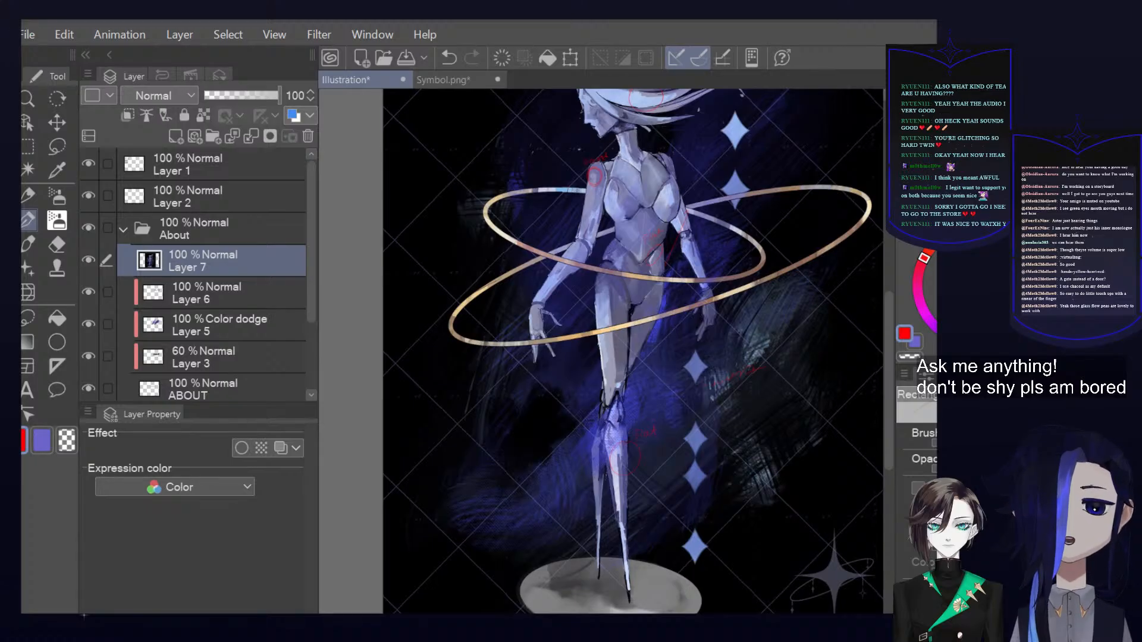
scroll(597, 273, "down", 2)
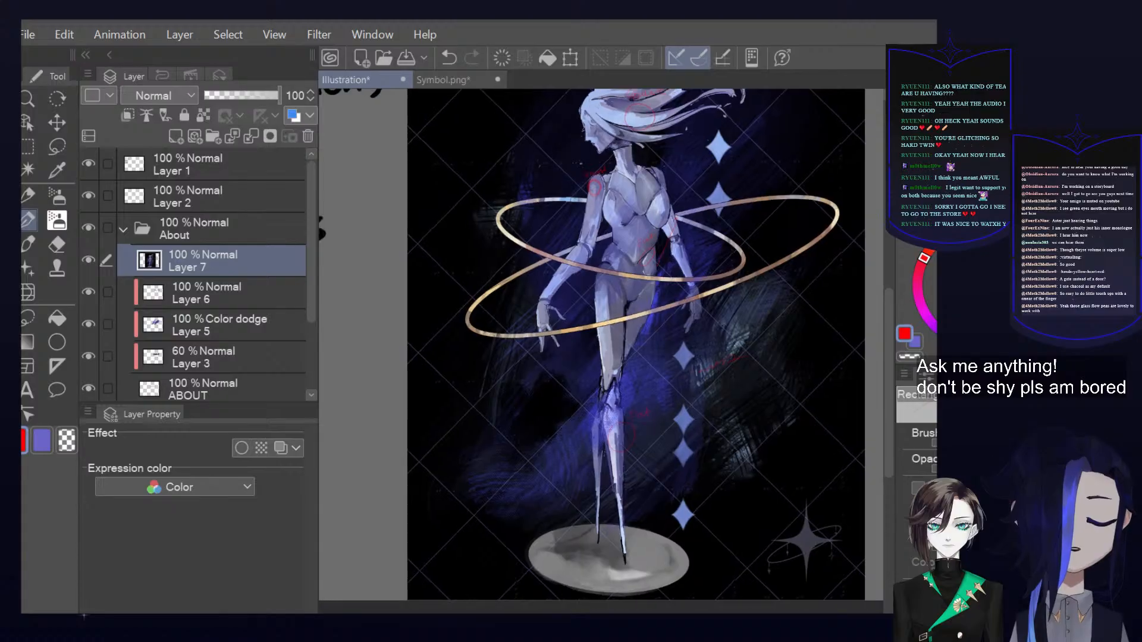
left_click(309, 140)
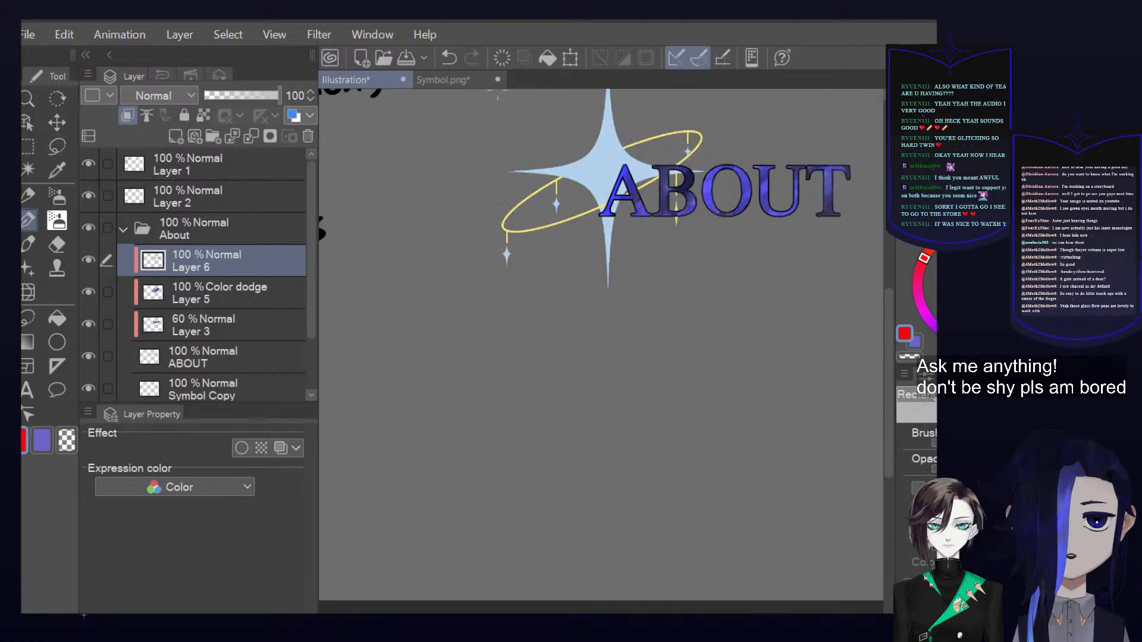
left_click(485, 81)
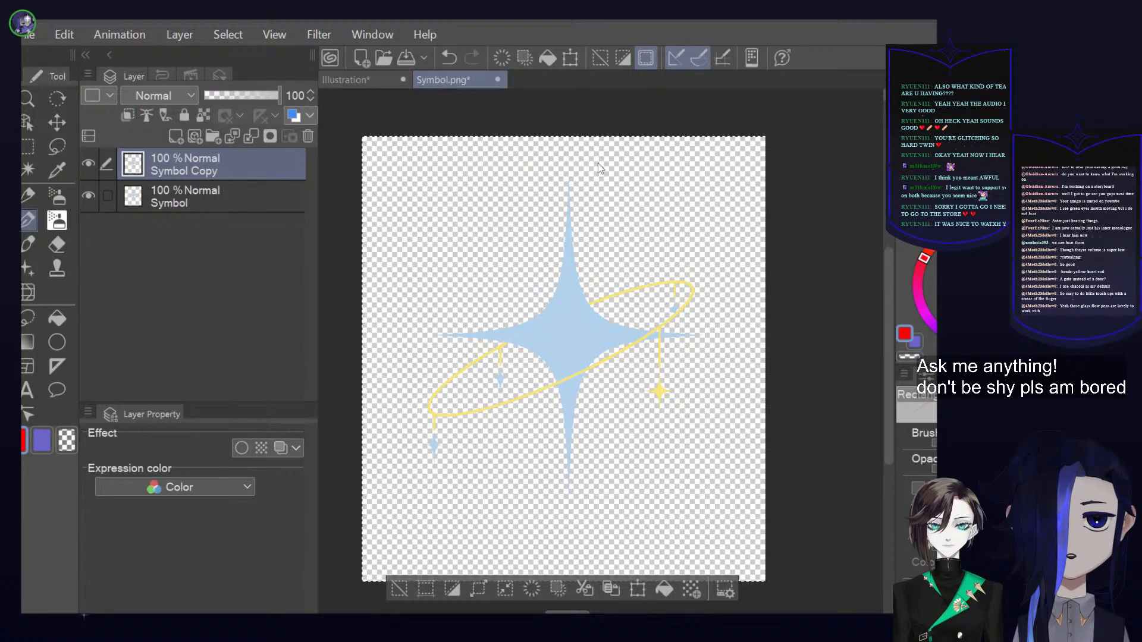
key("ctrl+w")
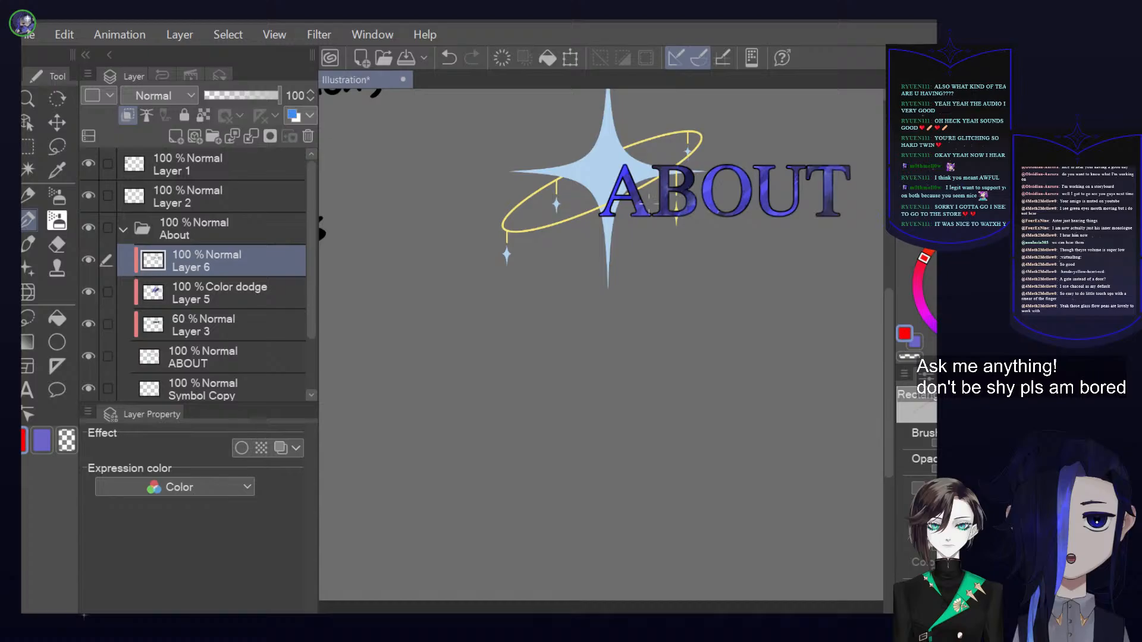
Collapse the About layer folder, keep it selected, and switch the drawing colour to black
left_click(123, 230)
scroll(695, 183, "down", 2)
left_click_drag(694, 182, 567, 277)
scroll(617, 331, "up", 2)
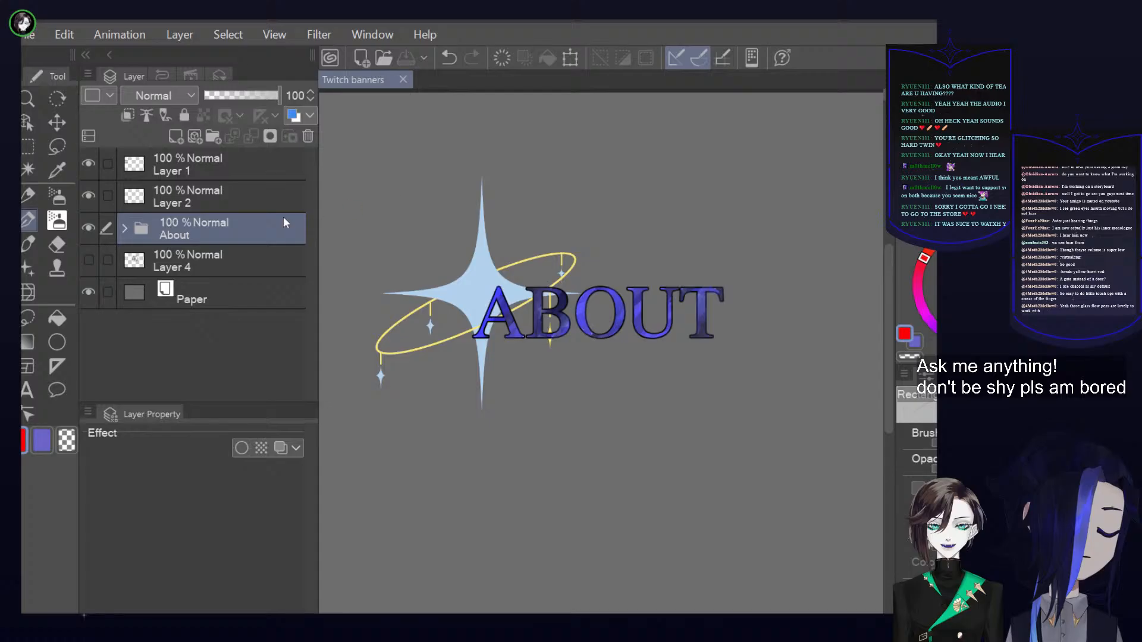
left_click(203, 255)
left_click(210, 223)
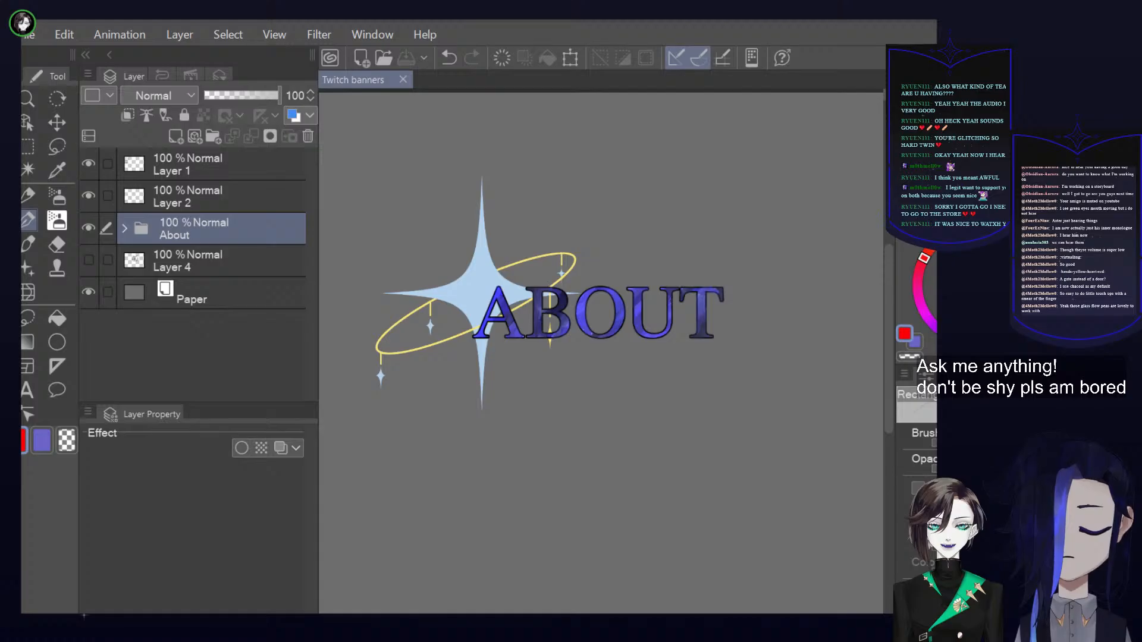
right_click(837, 408)
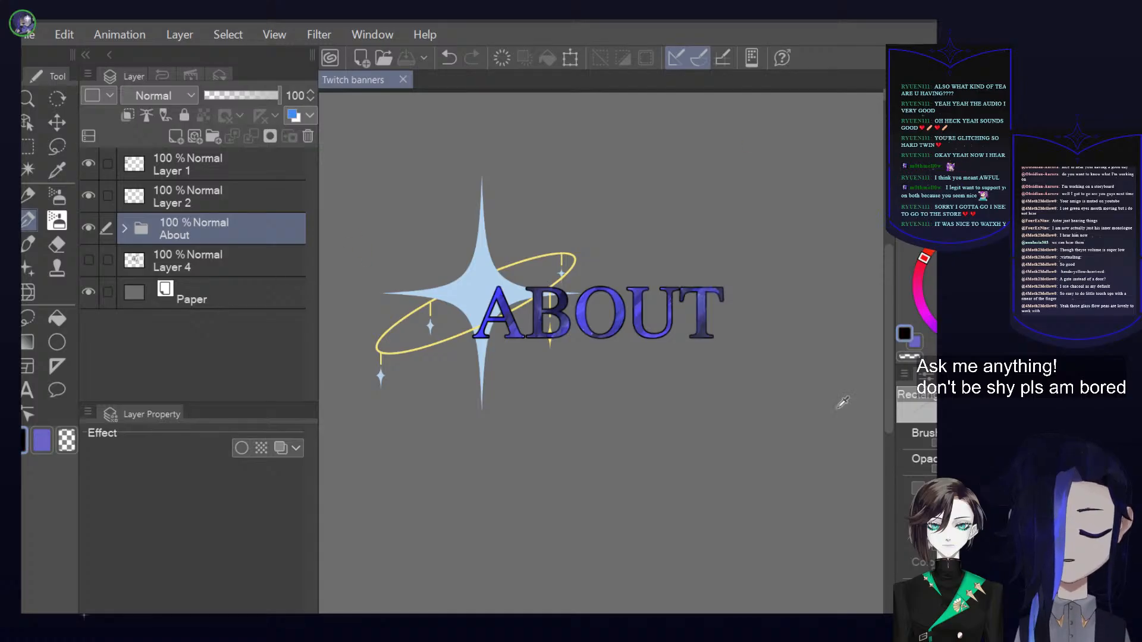
Duplicate the About folder and hide the original so that only the copy shows
scroll(782, 428, "down", 5)
scroll(753, 449, "up", 4)
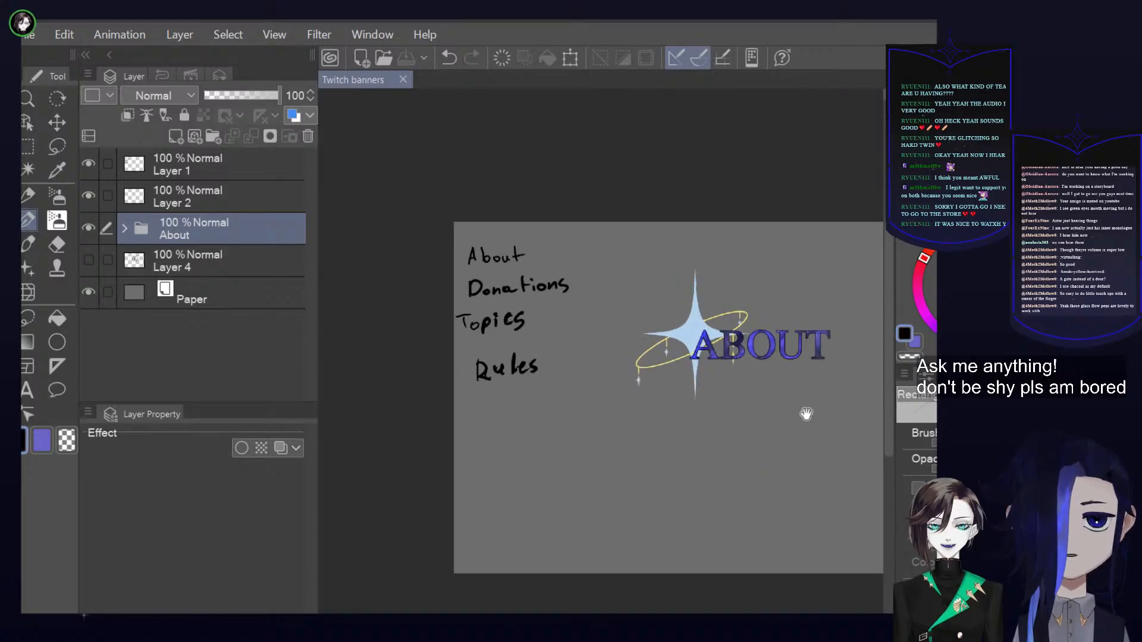
scroll(767, 432, "up", 2)
scroll(759, 437, "down", 2)
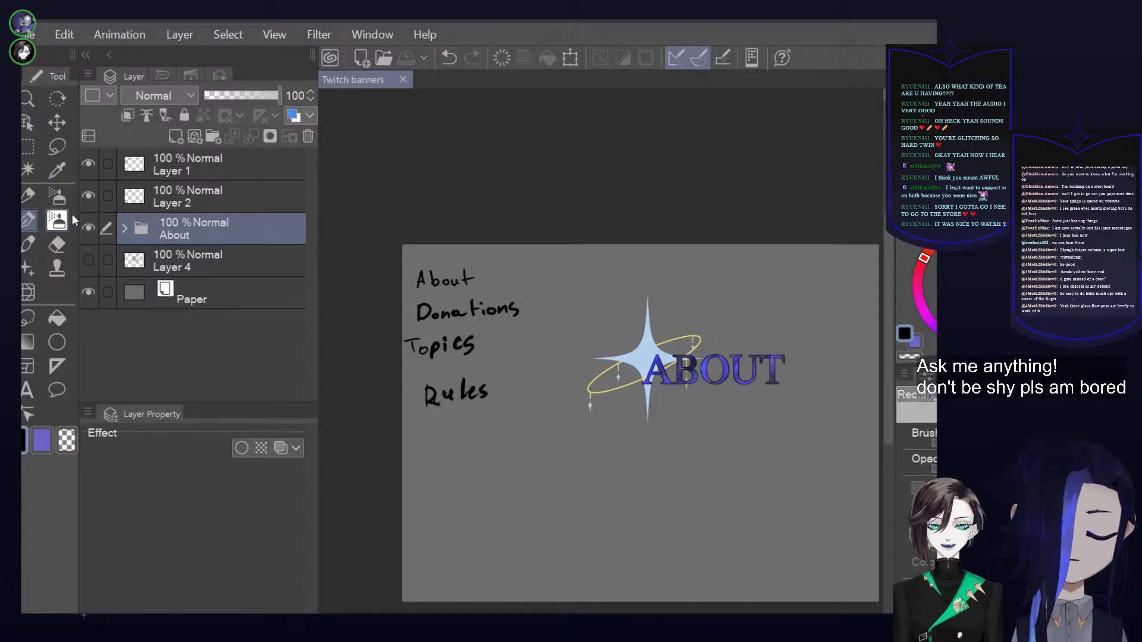
left_click(88, 228)
left_click(88, 228)
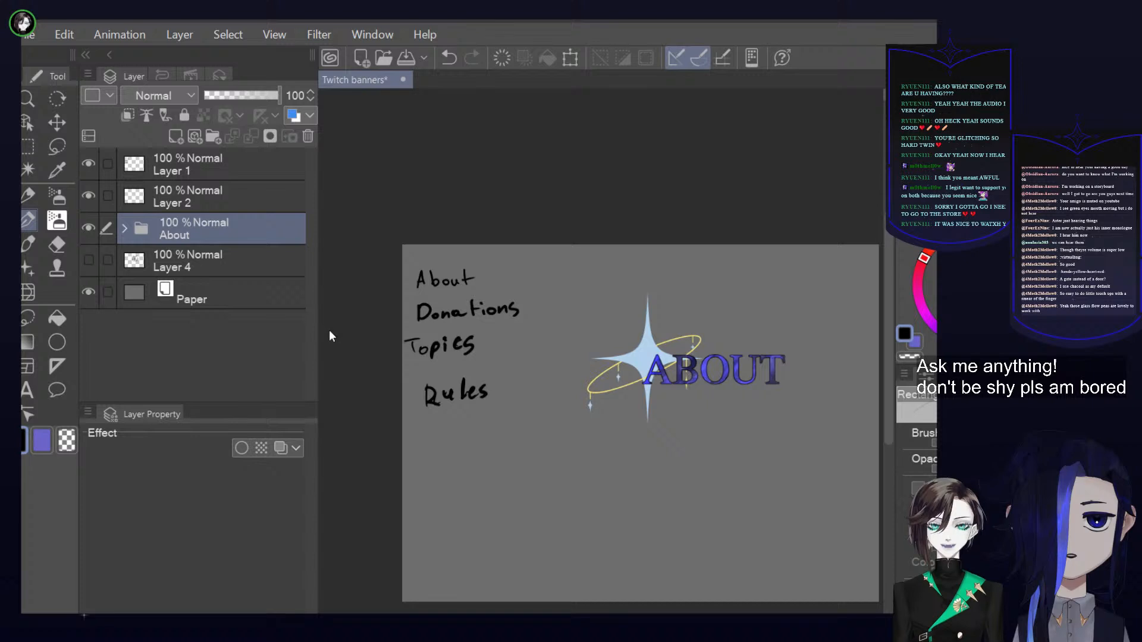
key("ctrl+v")
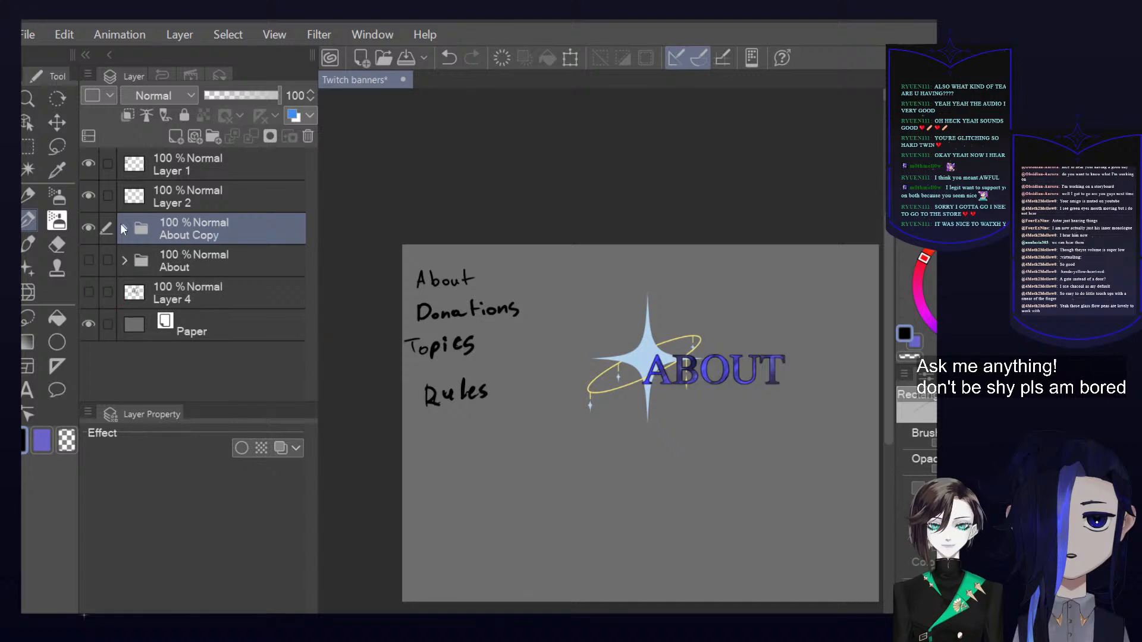
Expand the About Copy folder and select its ABOUT Copy layer
left_click(125, 229)
left_click(195, 258)
left_click(211, 295)
left_click(202, 321)
left_click(198, 351)
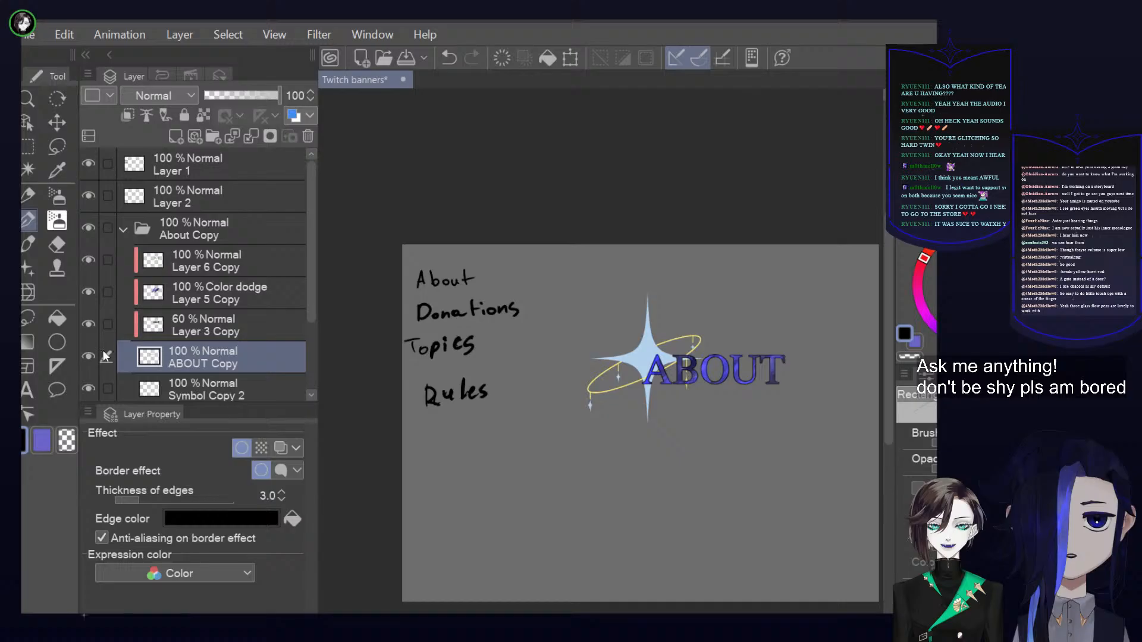
Check what the ABOUT Copy layer contains by toggling its visibility, and look through the neighbouring layers
left_click(89, 357)
left_click(89, 357)
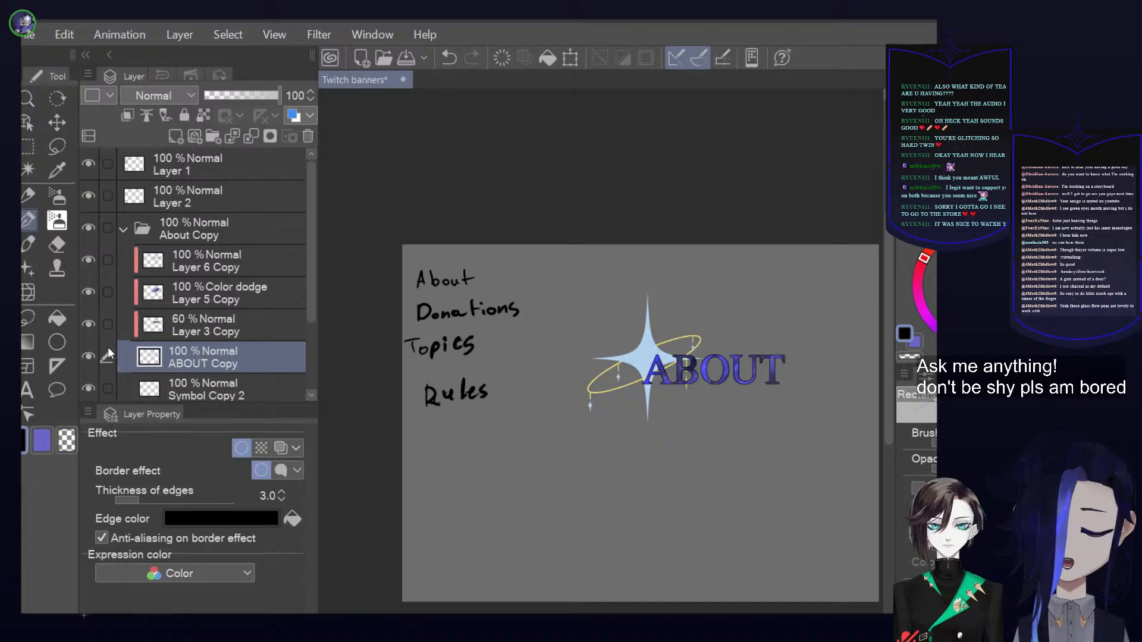
left_click(92, 351)
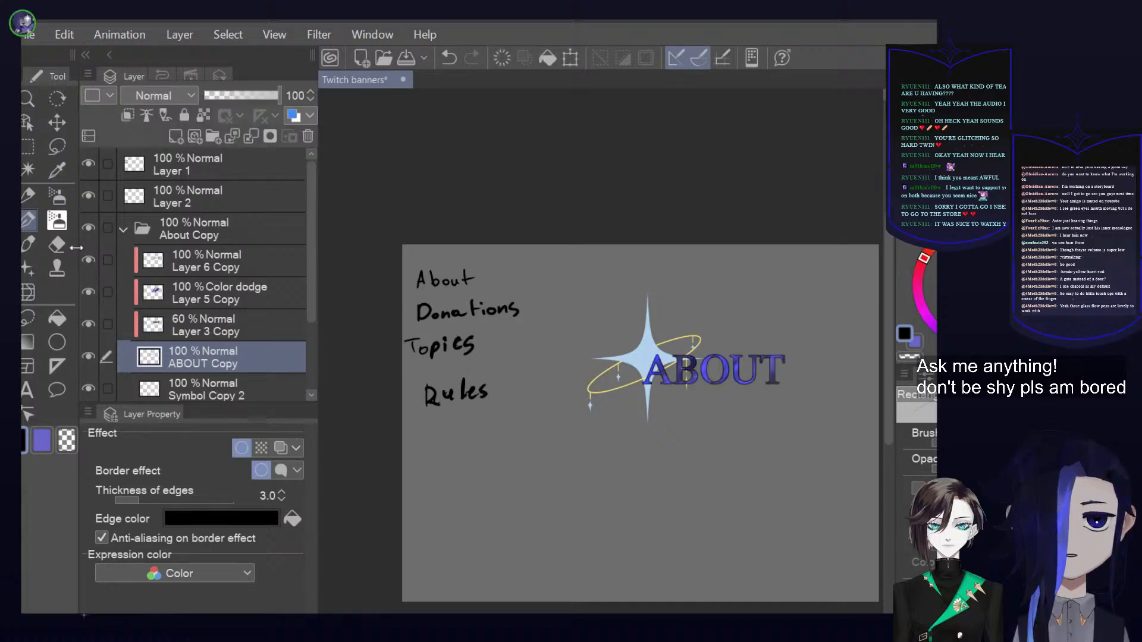
scroll(236, 337, "down", 3)
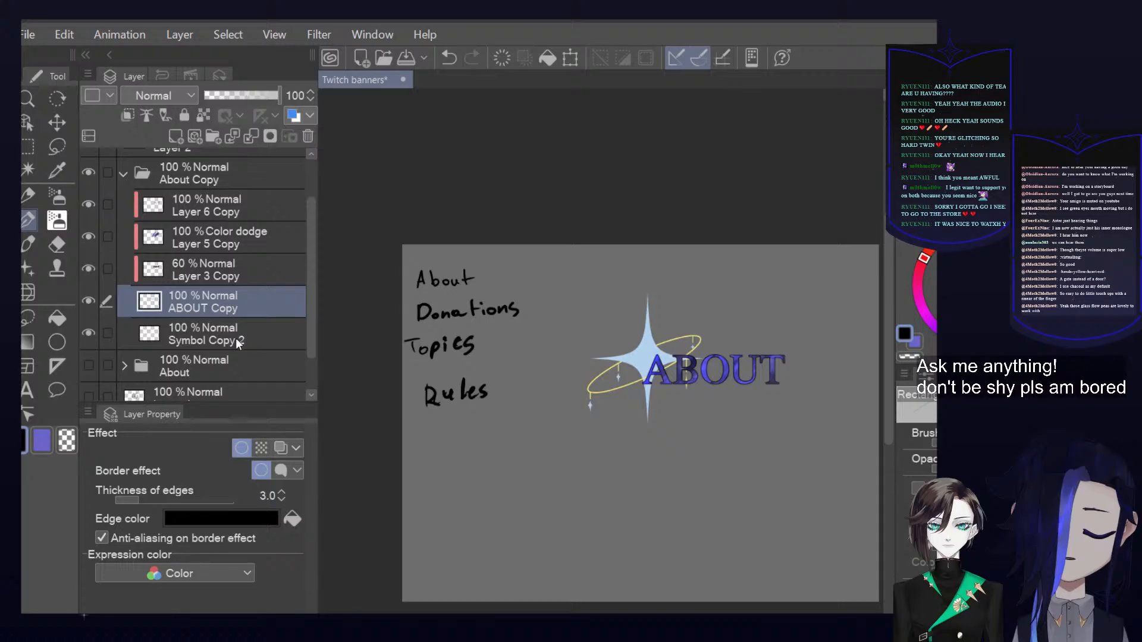
left_click(124, 319)
left_click(123, 319)
left_click(90, 256)
left_click(90, 256)
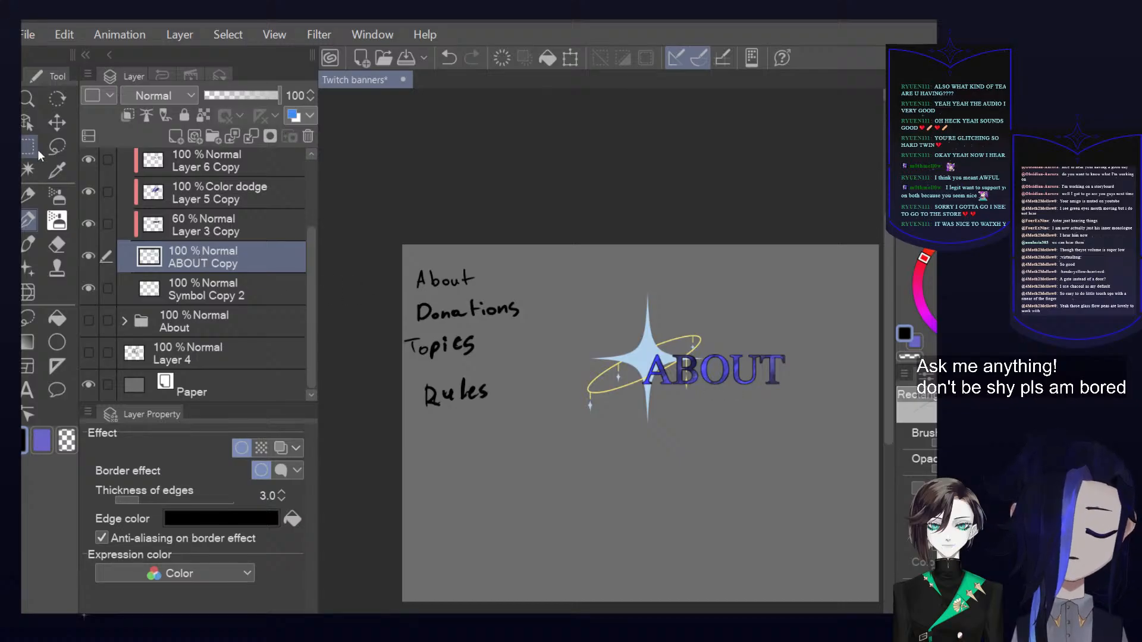
Add the text "DONATIONS" in capitals just below the ABOUT heading
left_click(27, 389)
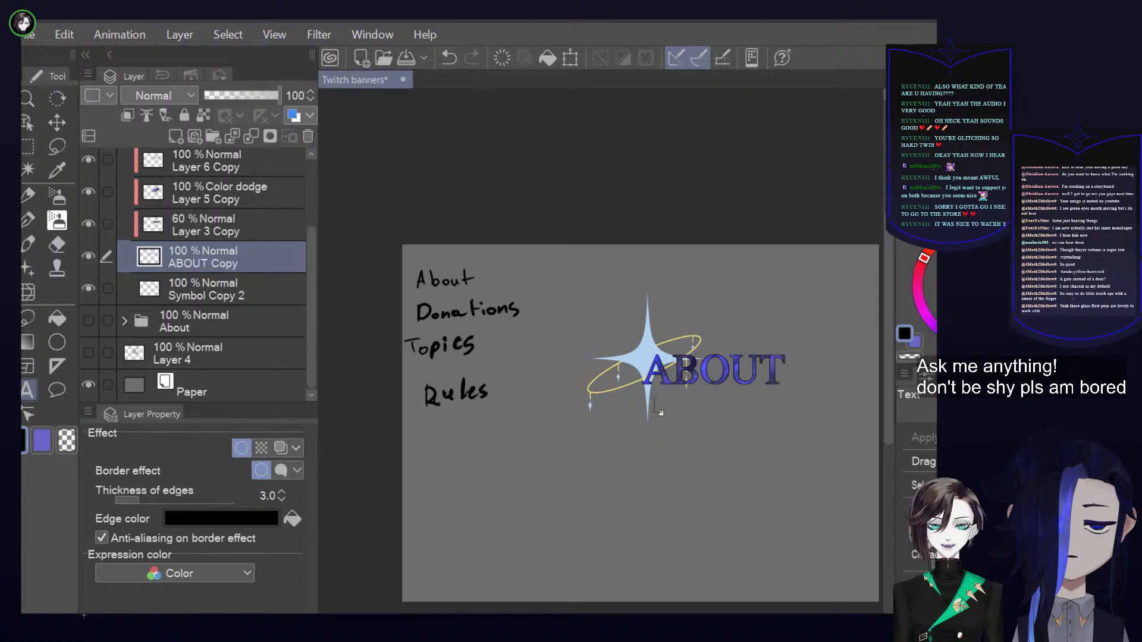
left_click(687, 445)
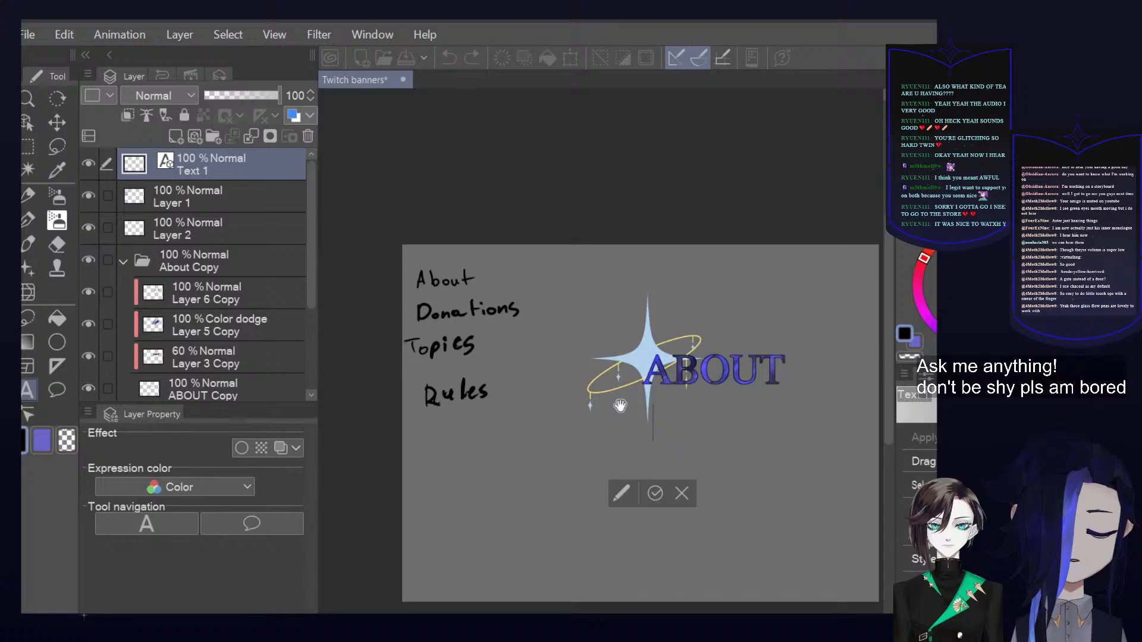
type("Donations")
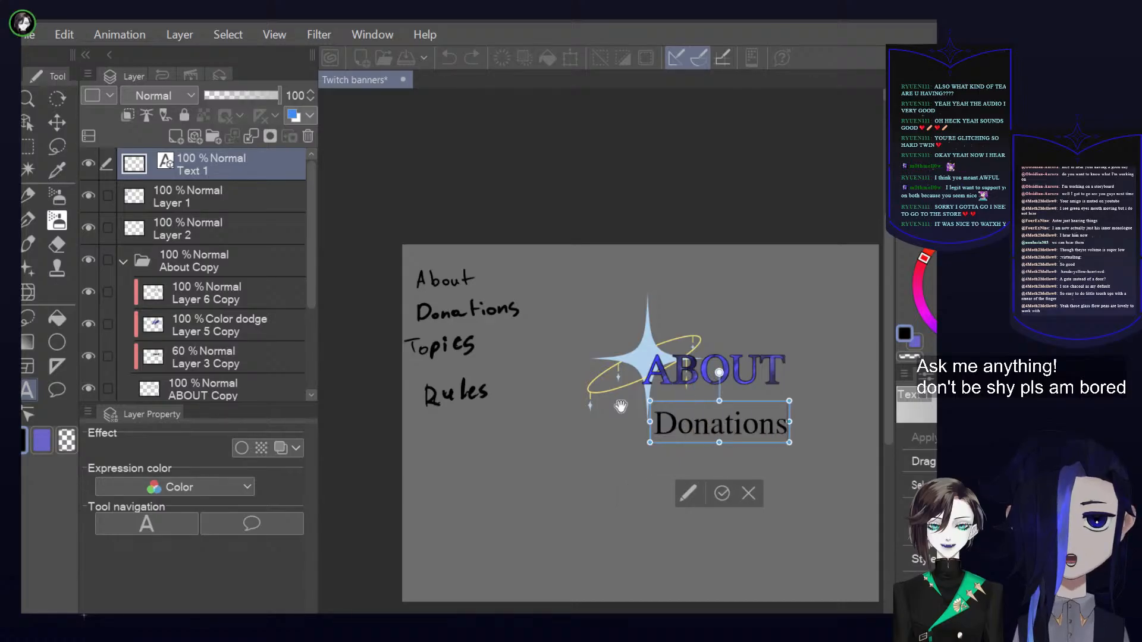
key("BackSpace")
key("BackSpace")
key("BackSpace")
key("BackSpace")
key("BackSpace")
key("BackSpace")
key("BackSpace")
key("BackSpace")
key("BackSpace")
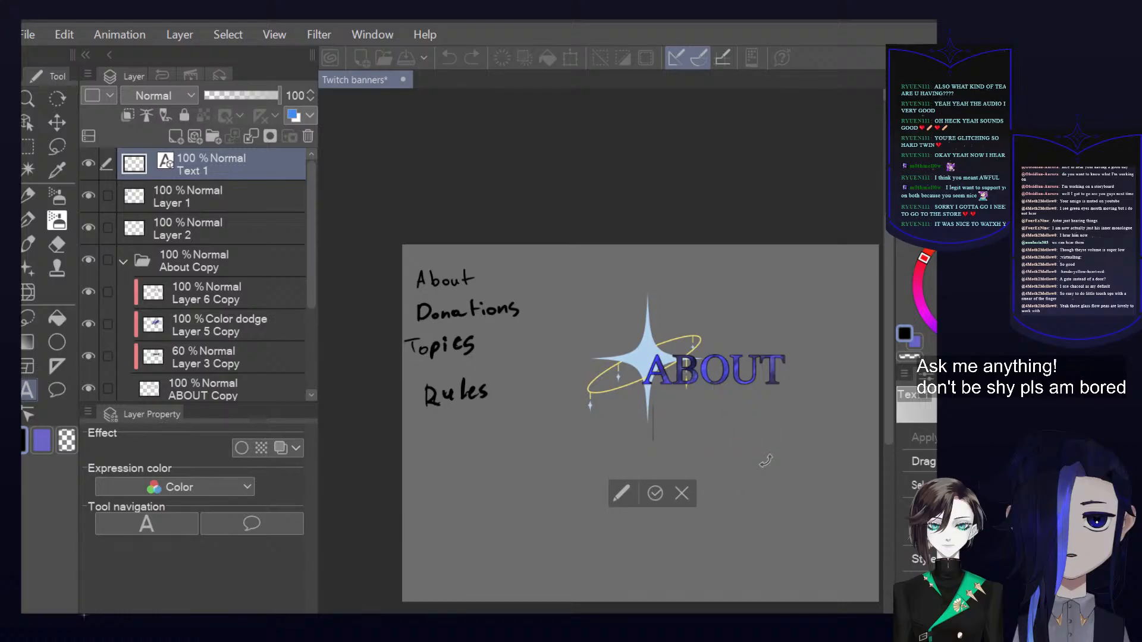
type("DONATIN")
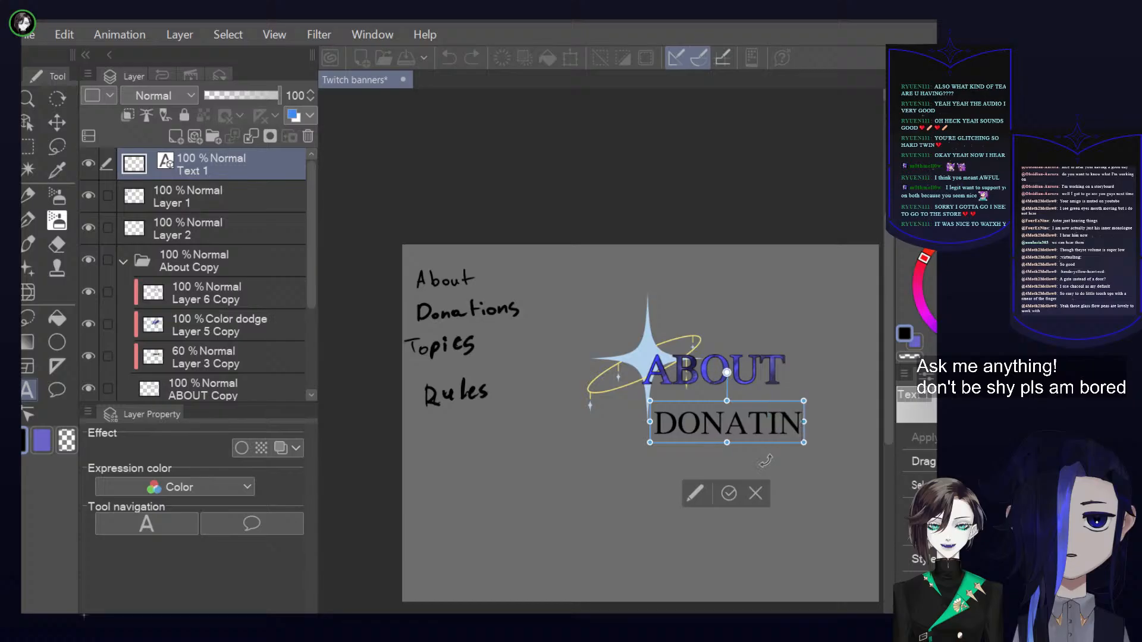
key("BackSpace")
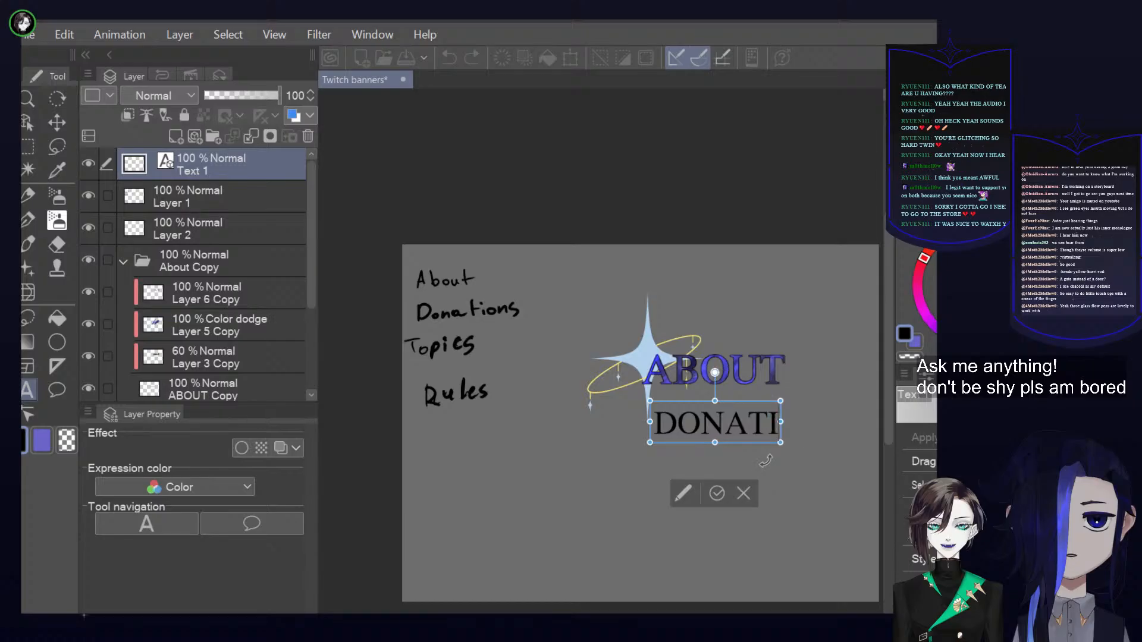
type("ONS")
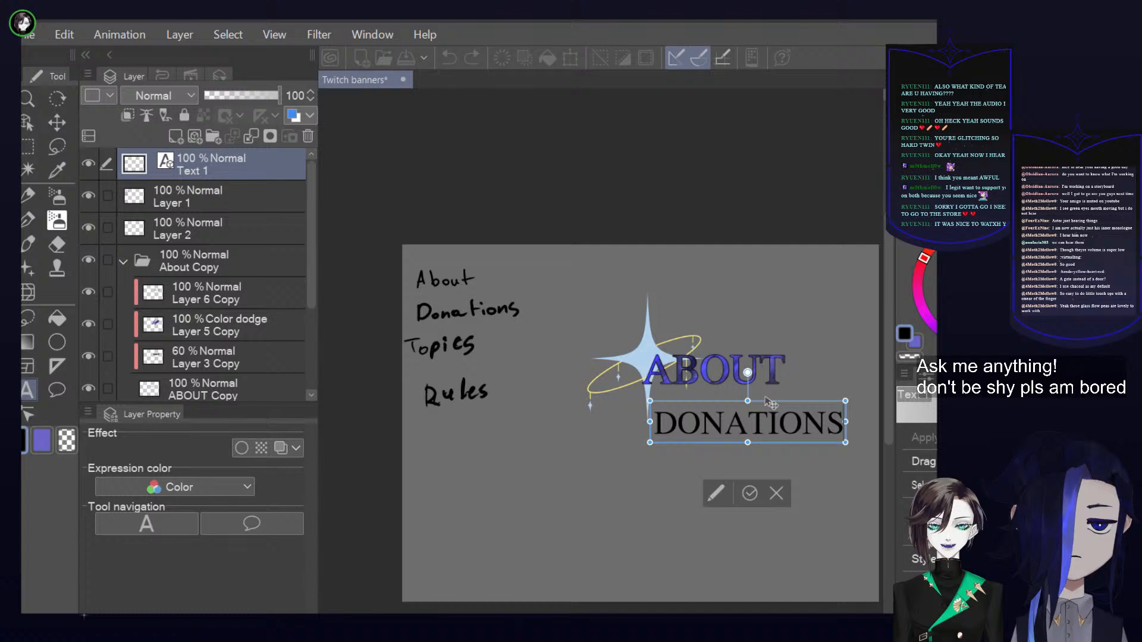
Move the DONATIONS text over the ABOUT heading, adjust its size to roughly match the ABOUT letters, and commit the text
left_click_drag(772, 405, 755, 358)
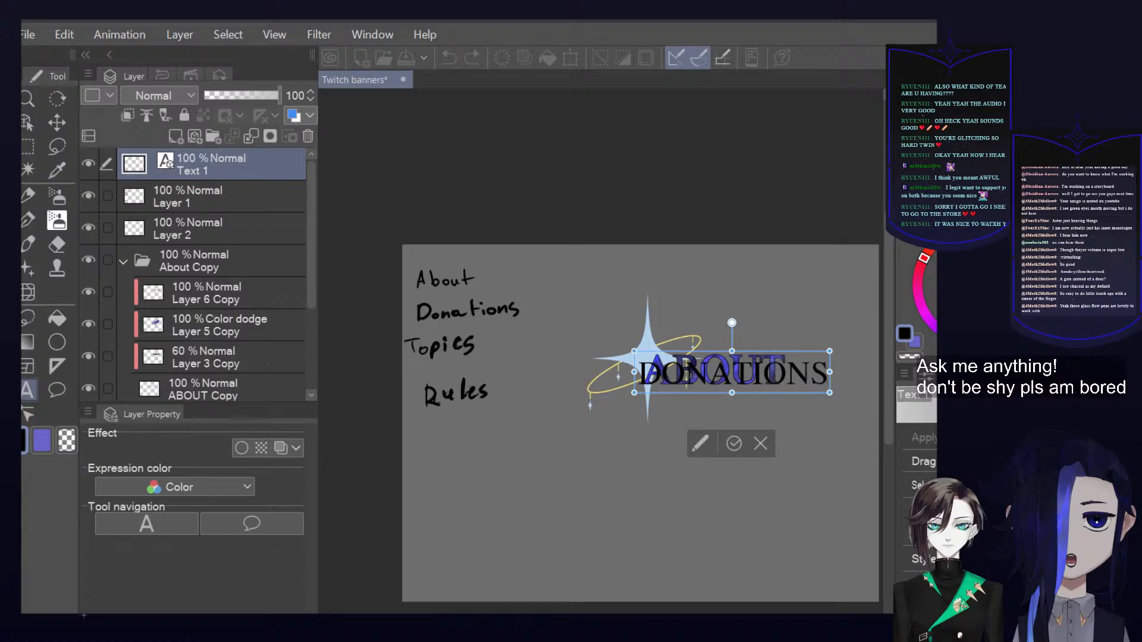
left_click_drag(645, 370, 871, 374)
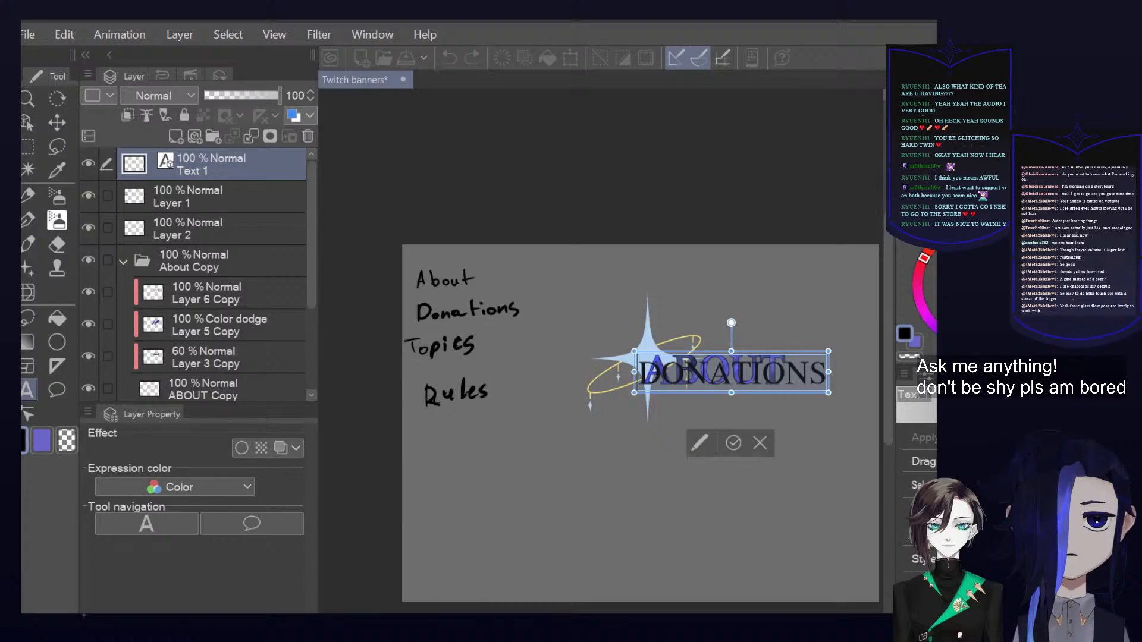
key("BackSpace")
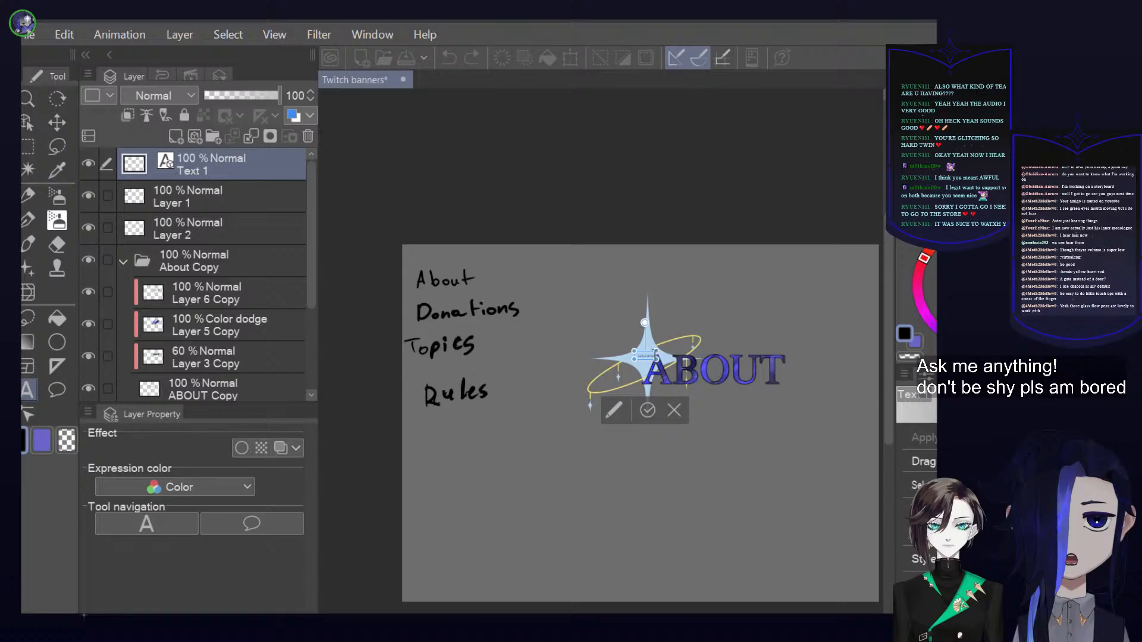
left_click_drag(716, 384, 824, 444)
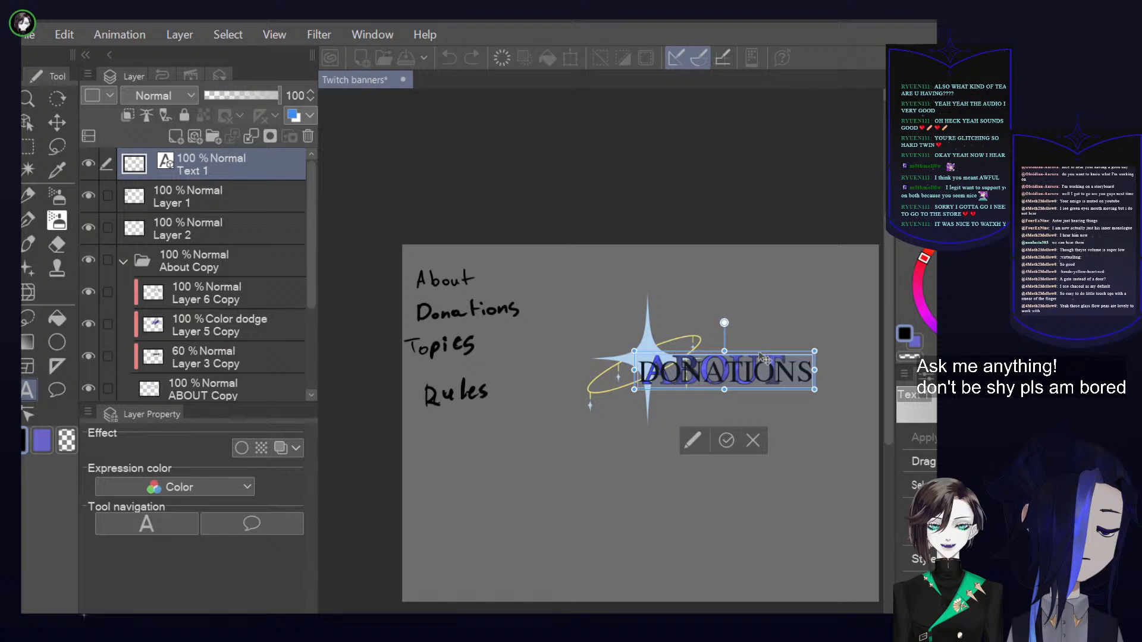
mouse_move(762, 357)
left_mouse_down()
mouse_move(777, 365)
mouse_move(771, 377)
mouse_move(763, 361)
mouse_move(725, 345)
mouse_move(761, 360)
left_mouse_up()
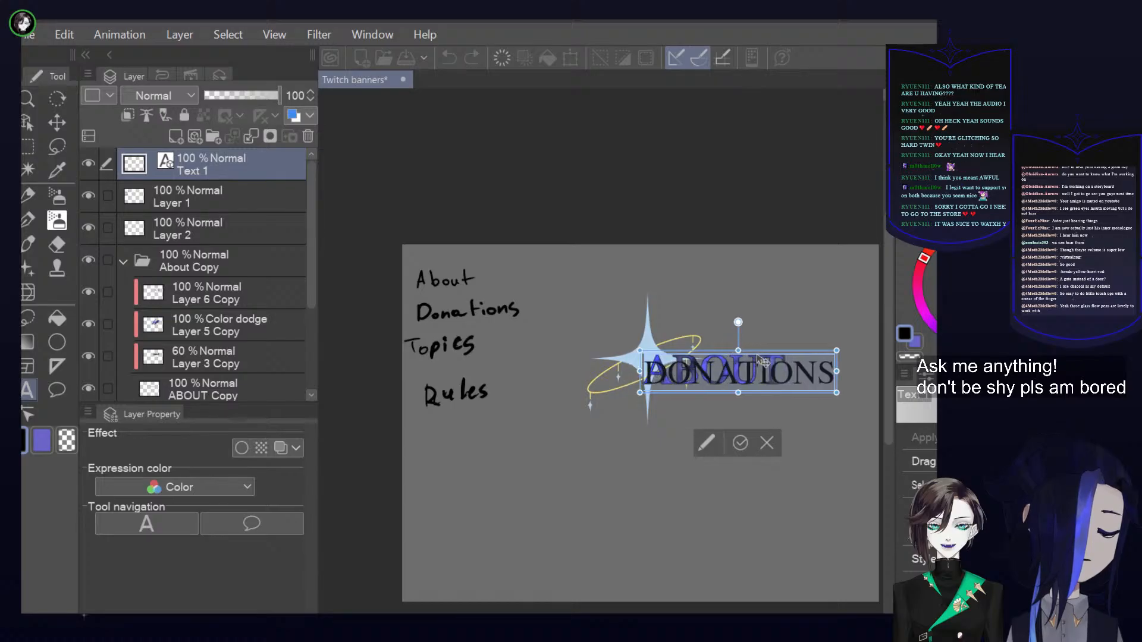
left_click(746, 442)
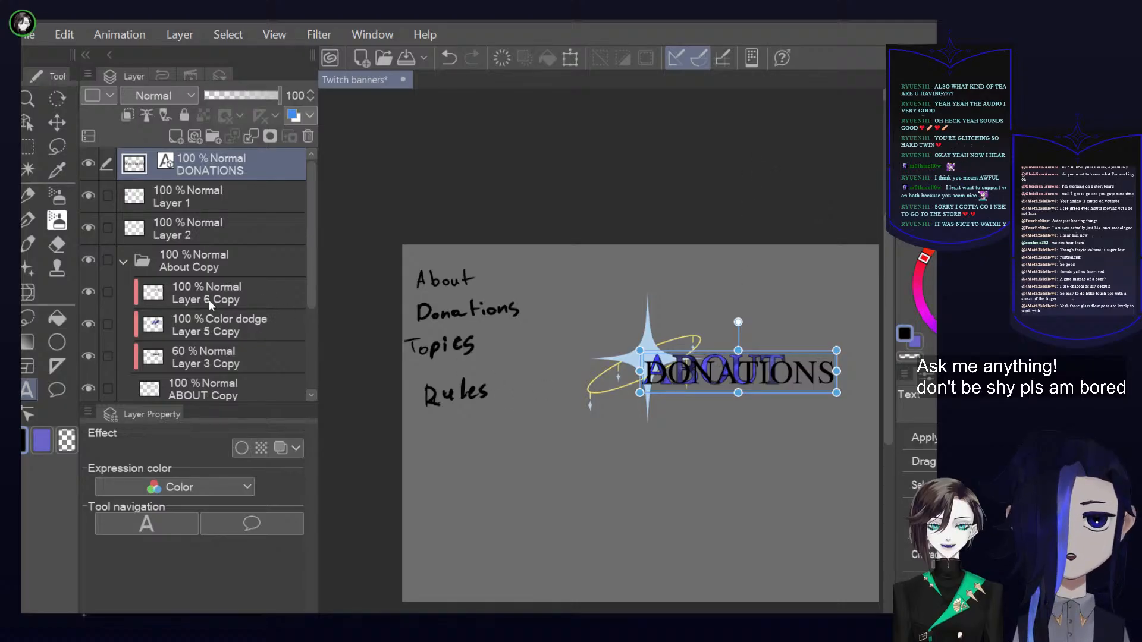
Reposition the DONATIONS text so that it overlaps the ABOUT heading and begins on the star's lower part
scroll(209, 300, "down", 1)
scroll(637, 336, "up", 5)
key("space")
left_click_drag(744, 379, 700, 383)
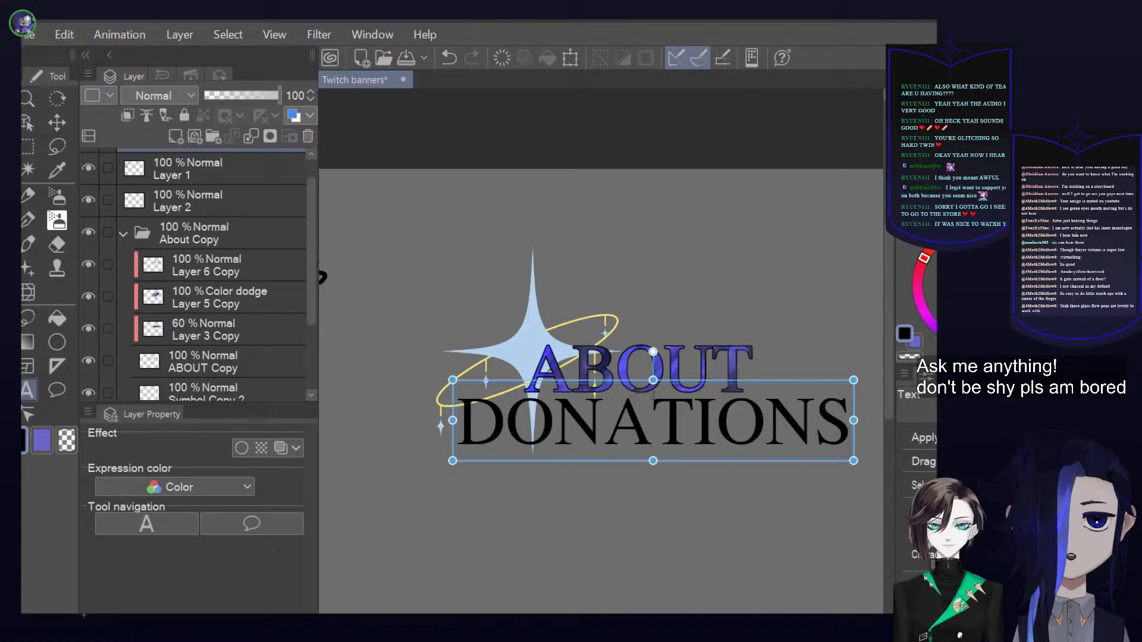
left_click_drag(628, 386, 647, 339)
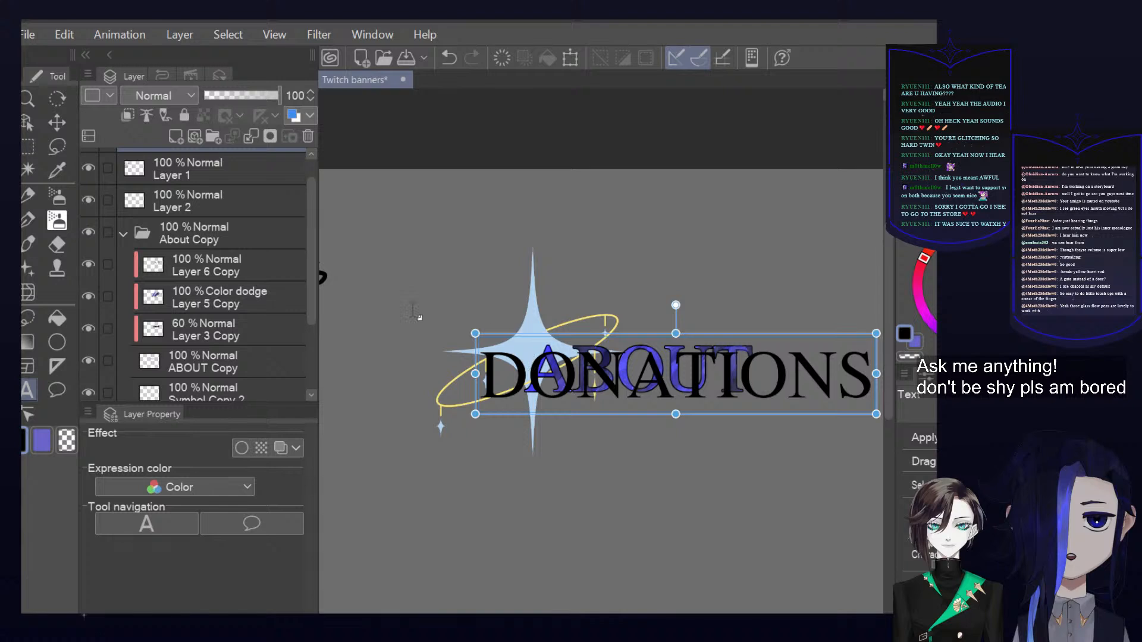
Move the DONATIONS text layer into the About Copy folder, directly above the ABOUT Copy layer
left_click(224, 228)
scroll(242, 255, "up", 2)
scroll(205, 290, "down", 3)
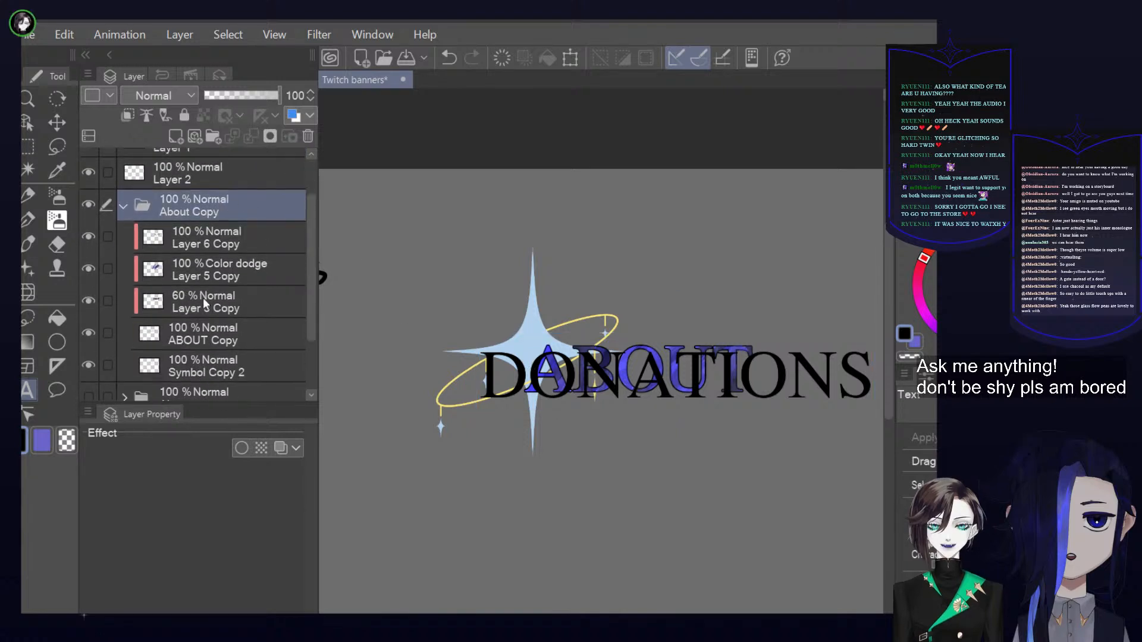
left_click(213, 299)
scroll(213, 299, "up", 3)
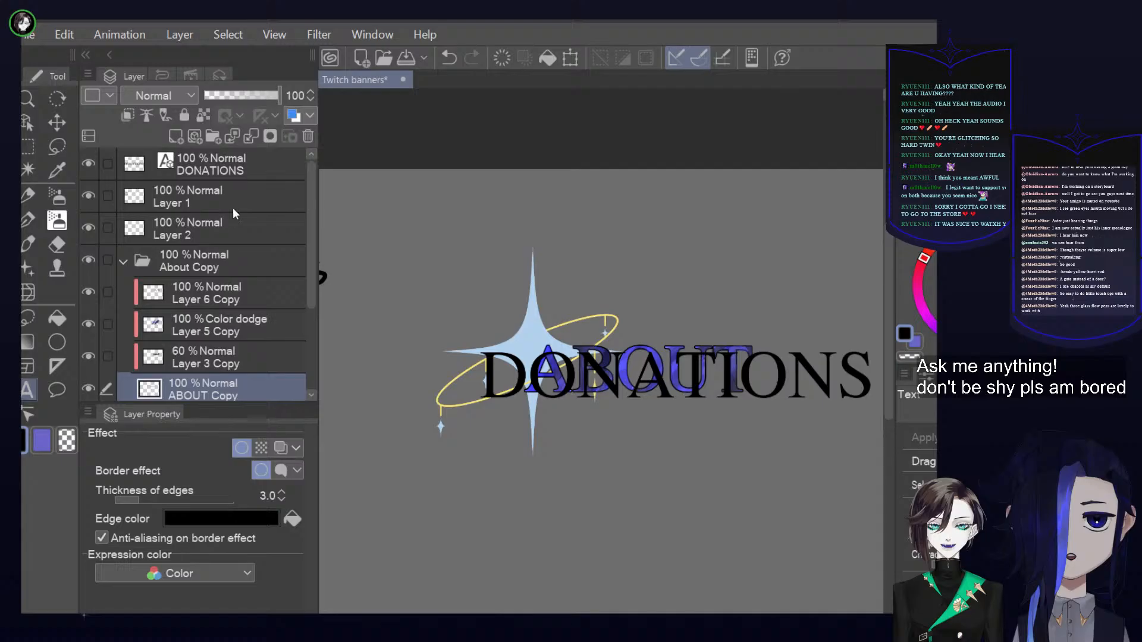
left_click_drag(234, 167, 244, 365)
scroll(236, 360, "down", 1)
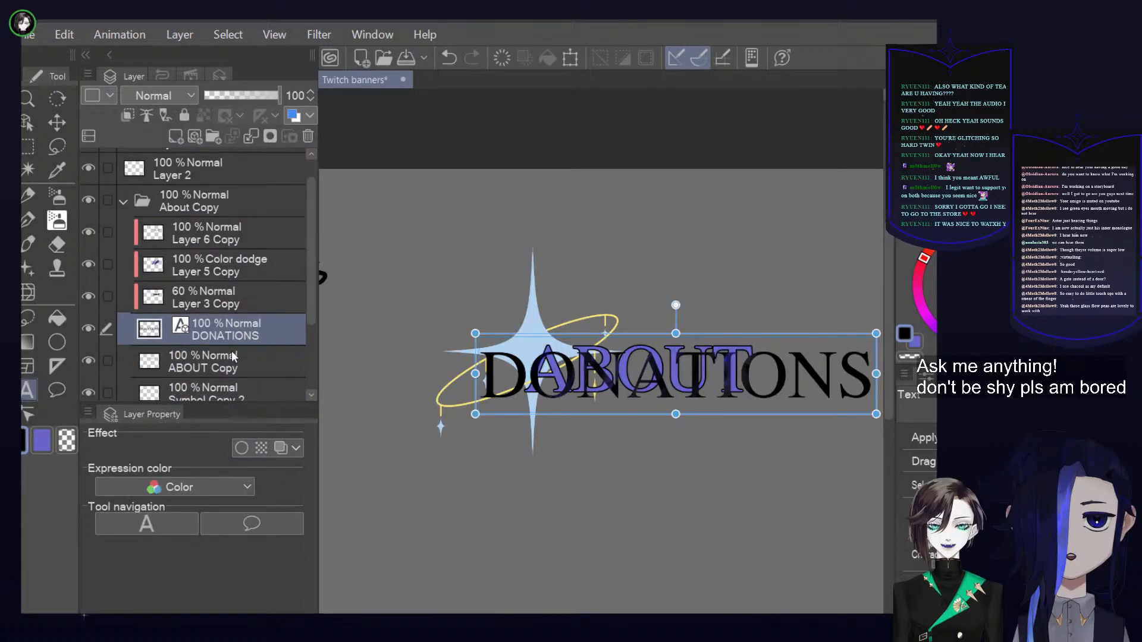
Check how DONATIONS looks without the old heading by toggling the ABOUT Copy layer's visibility
left_click(88, 360)
left_click(156, 374)
left_click(88, 360)
left_click(88, 360)
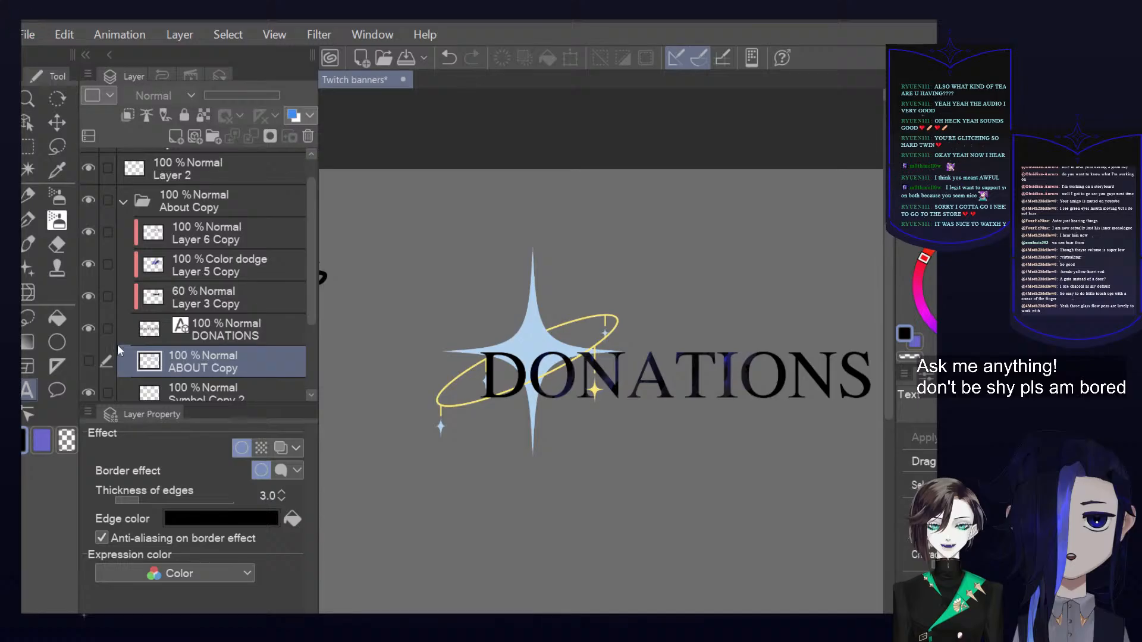
left_click(244, 324)
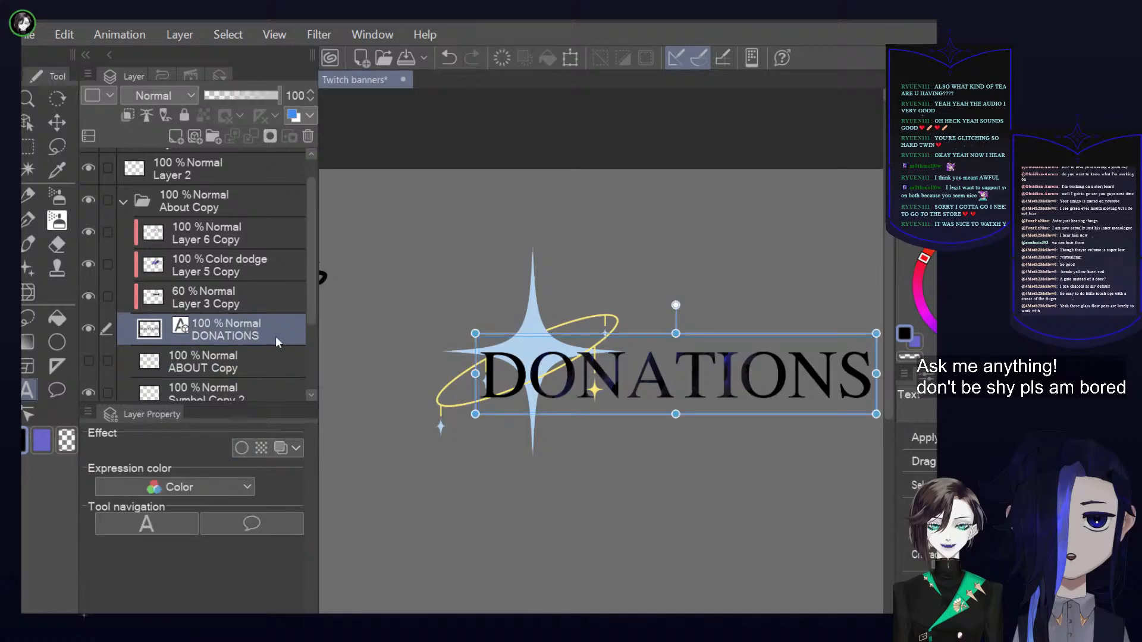
key("ctrl+c")
key("ctrl+v")
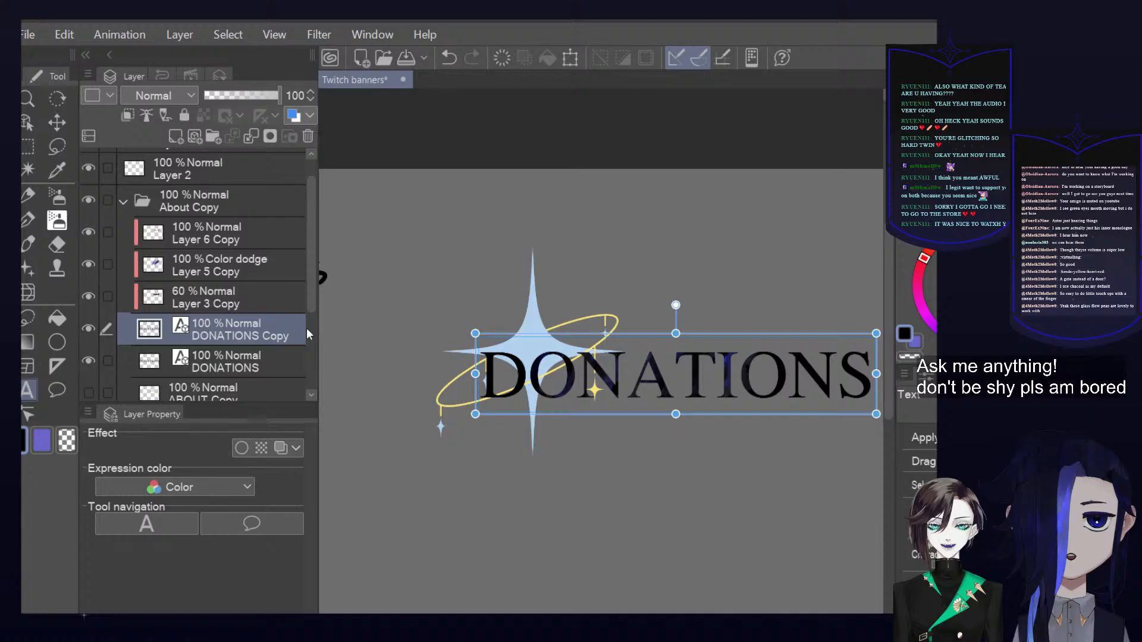
key("ctrl+z")
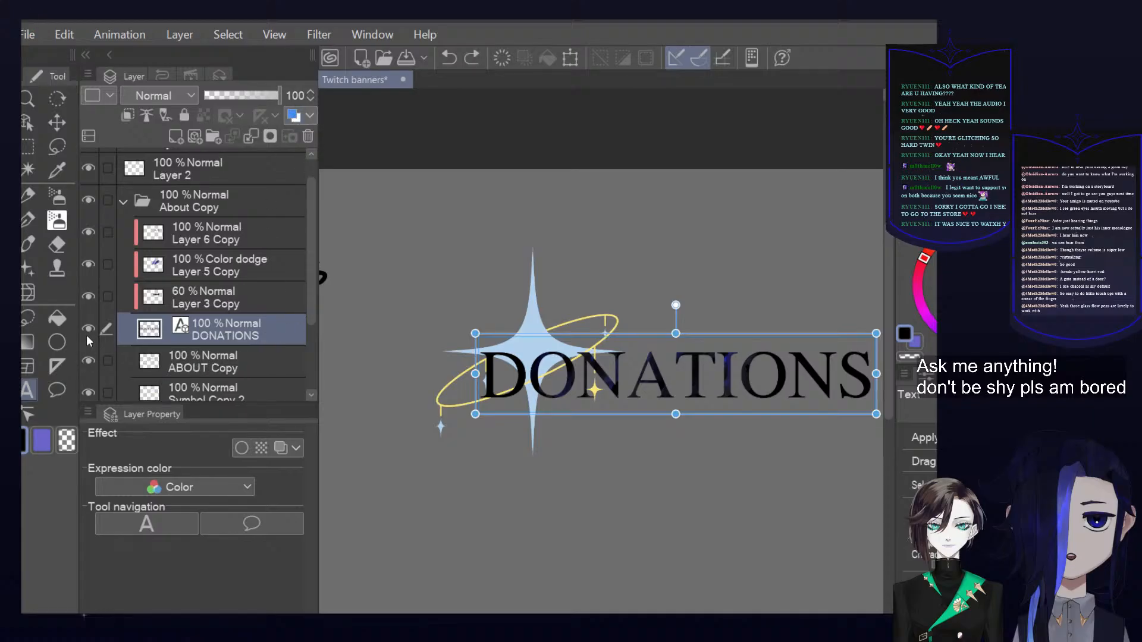
left_click(88, 360)
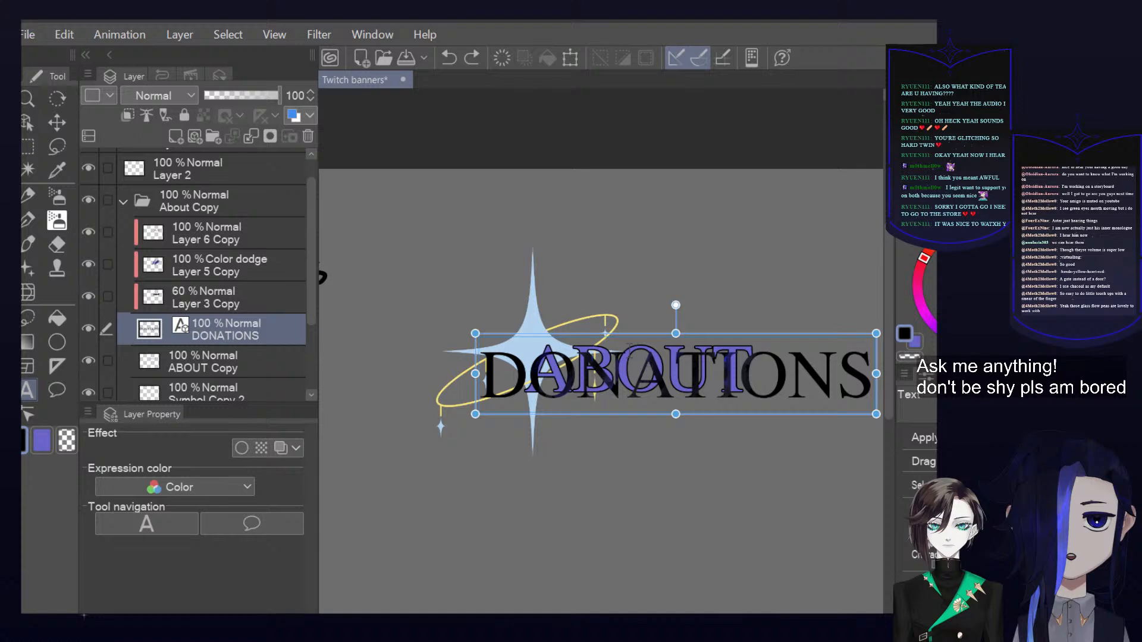
Fill a new layer clipped to the DONATIONS text with the violet sampled from ABOUT, and merge it down into the text layer
left_click(630, 352, "alt")
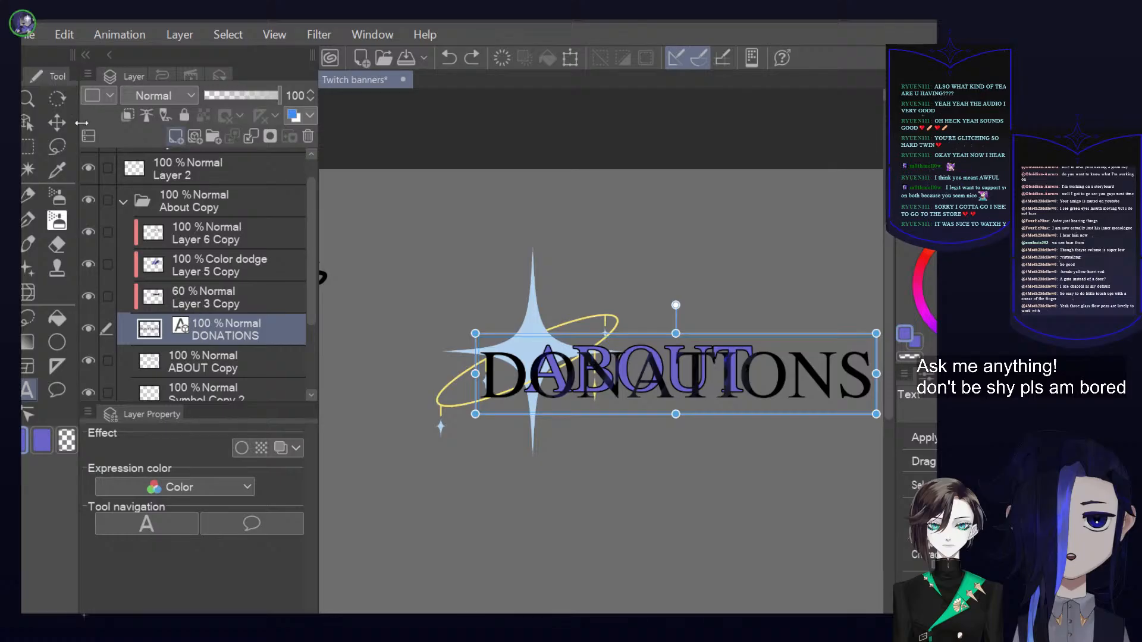
left_click(176, 136)
left_click(129, 115)
left_click(130, 116)
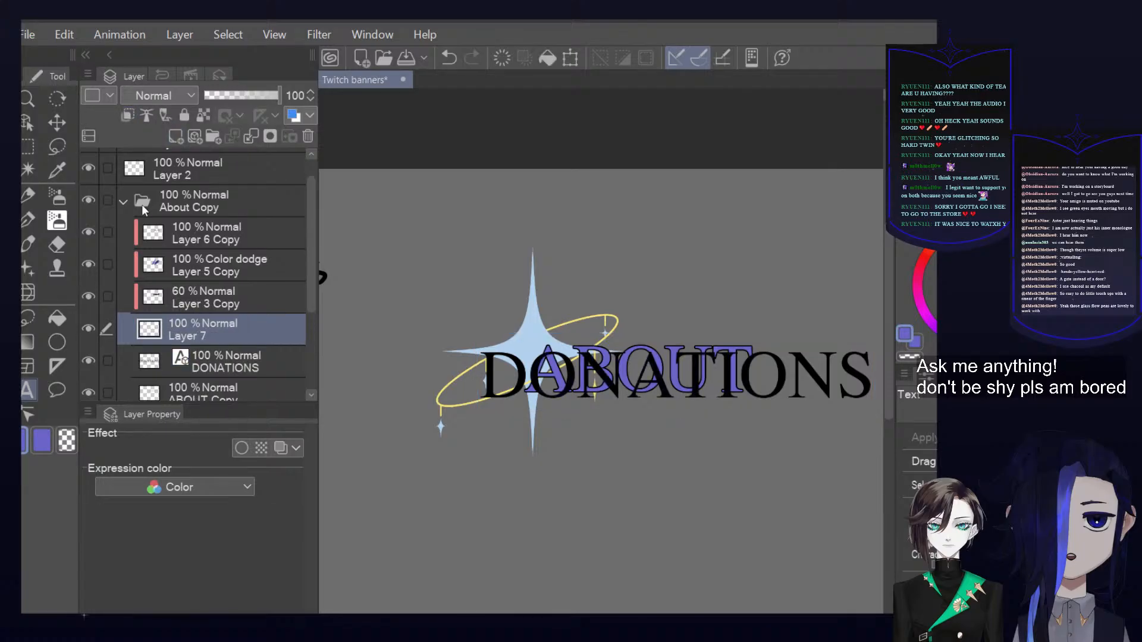
left_click(128, 117)
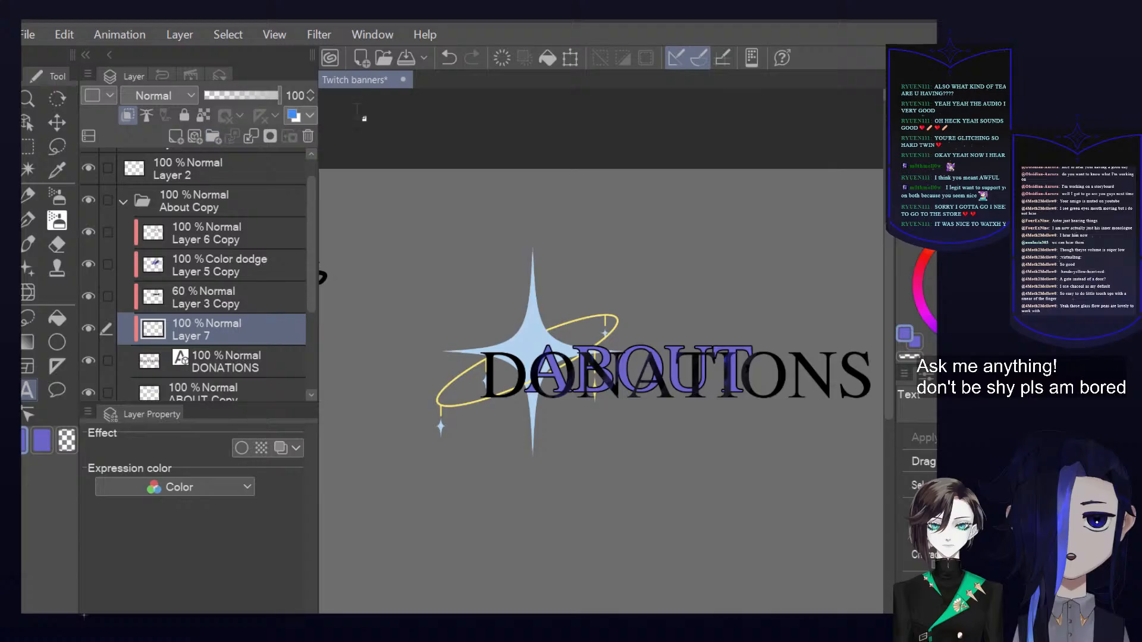
left_click(544, 59)
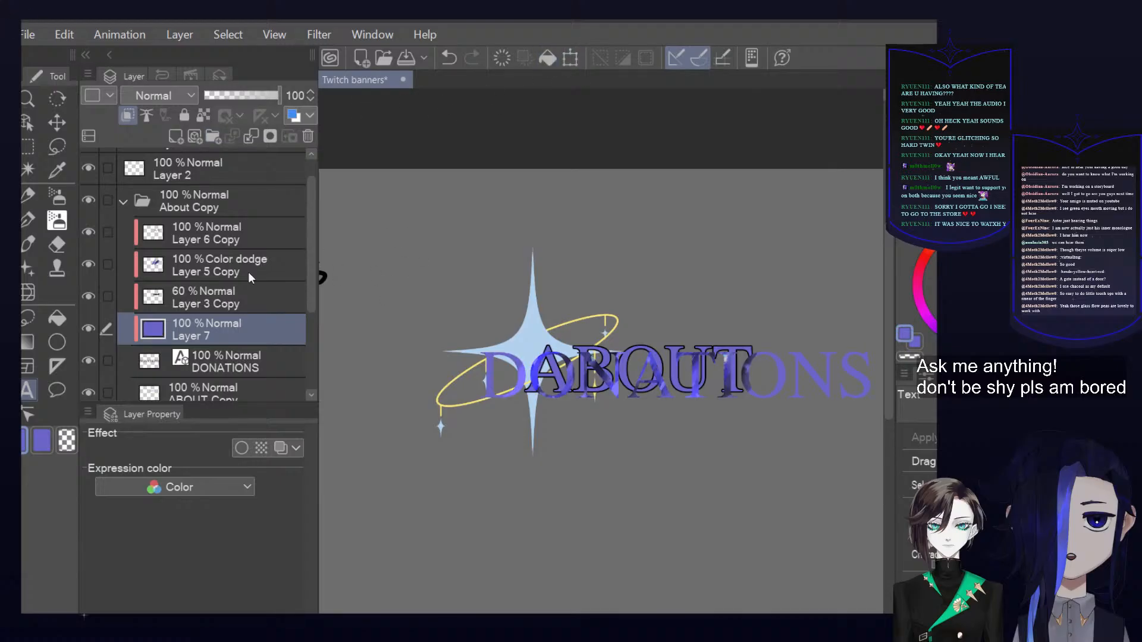
scroll(233, 311, "down", 1)
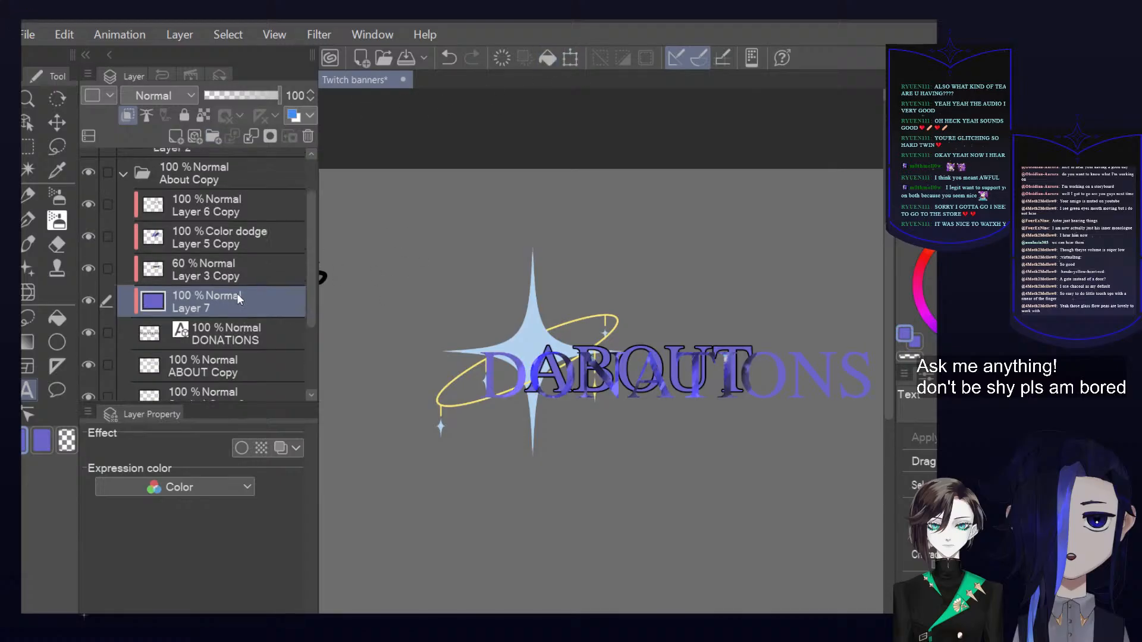
left_click(255, 141)
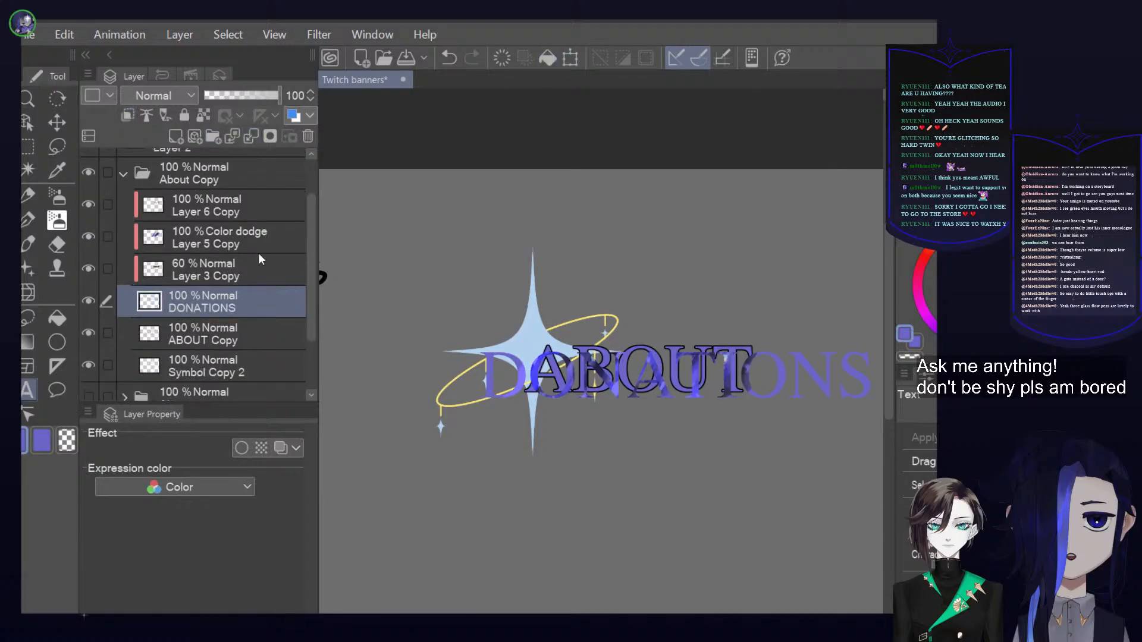
Add a border effect to the DONATIONS layer with an edge thickness of 3.0 and a black edge color
left_click(242, 448)
left_click(282, 492)
left_click(282, 492)
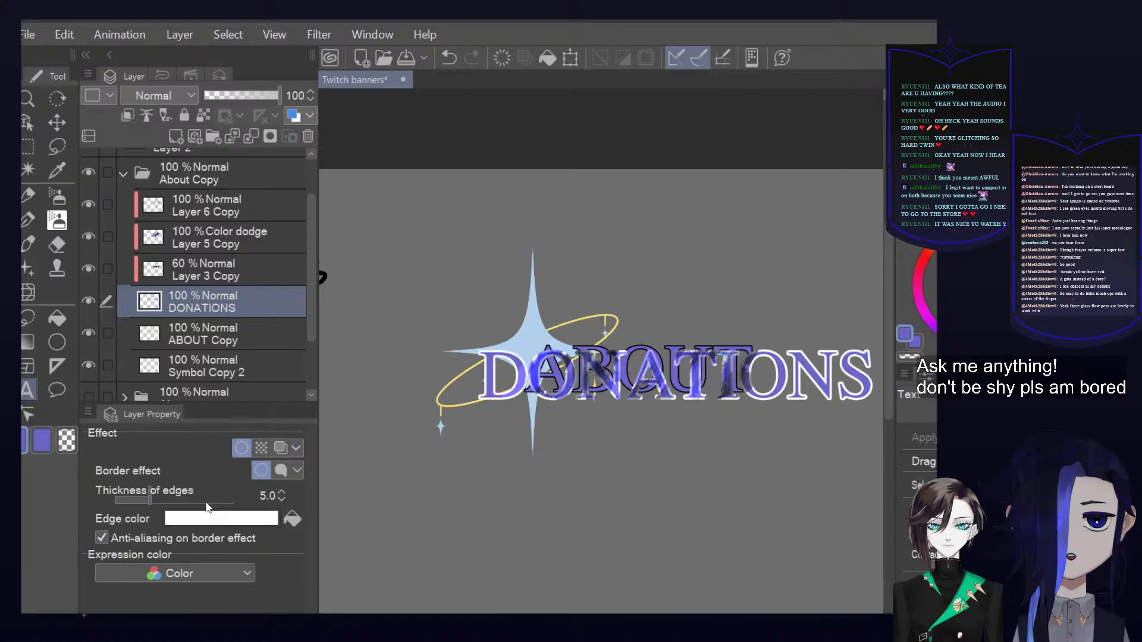
left_click(283, 499)
left_click(282, 499)
left_click(295, 521)
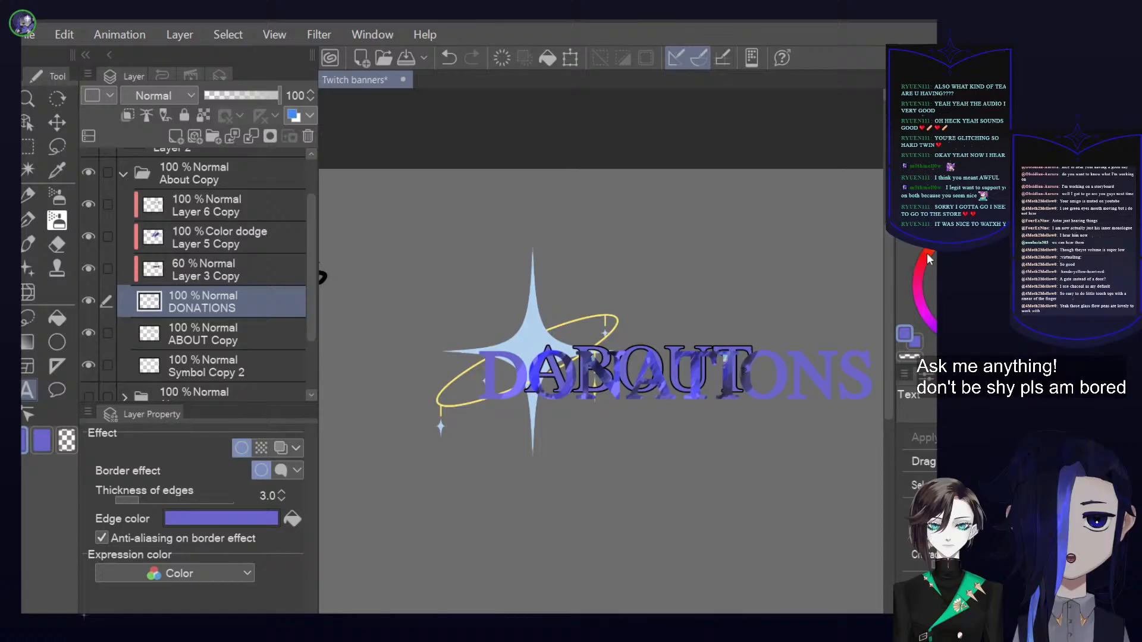
left_click(293, 520)
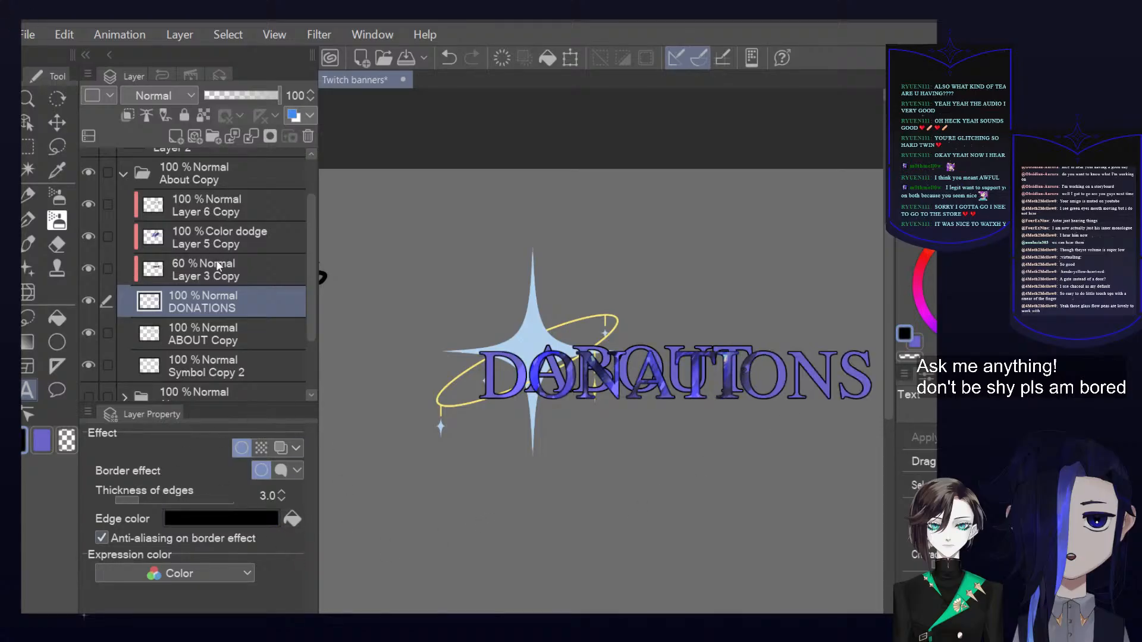
Check the ABOUT Copy layer by toggling its visibility, and delete it from the About Copy folder
left_click(238, 362)
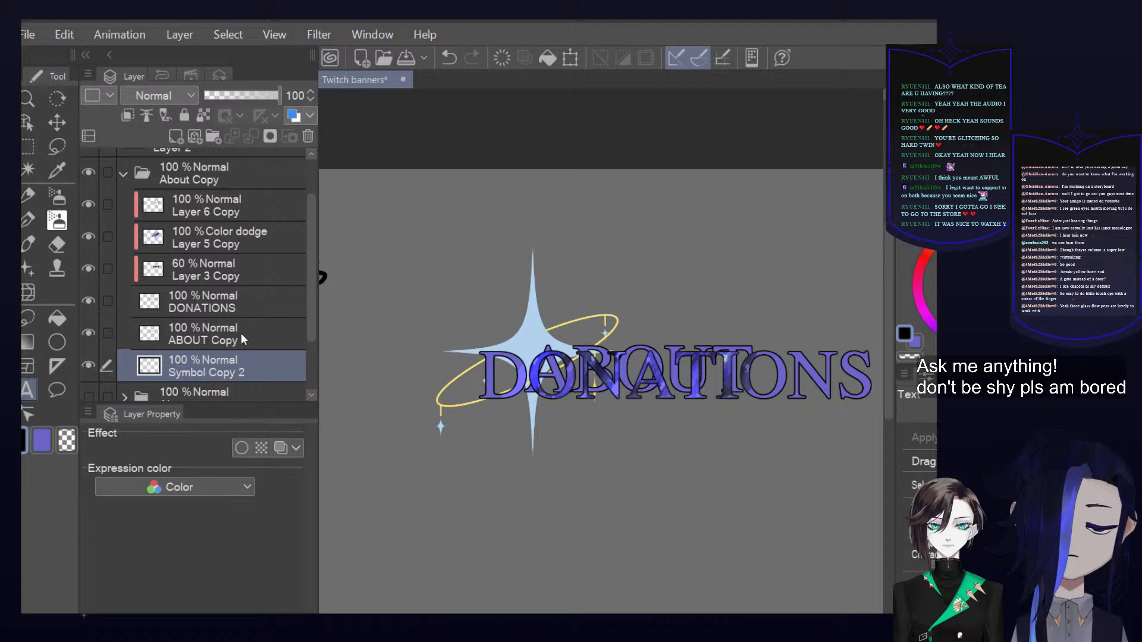
left_click(241, 333)
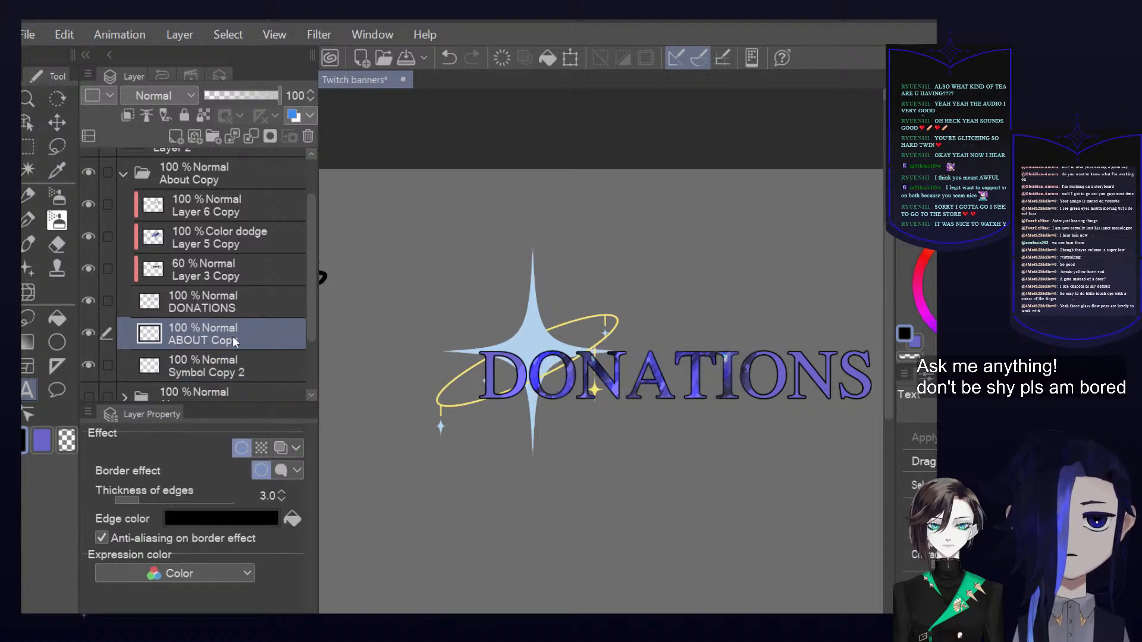
left_click(88, 334)
left_click(88, 333)
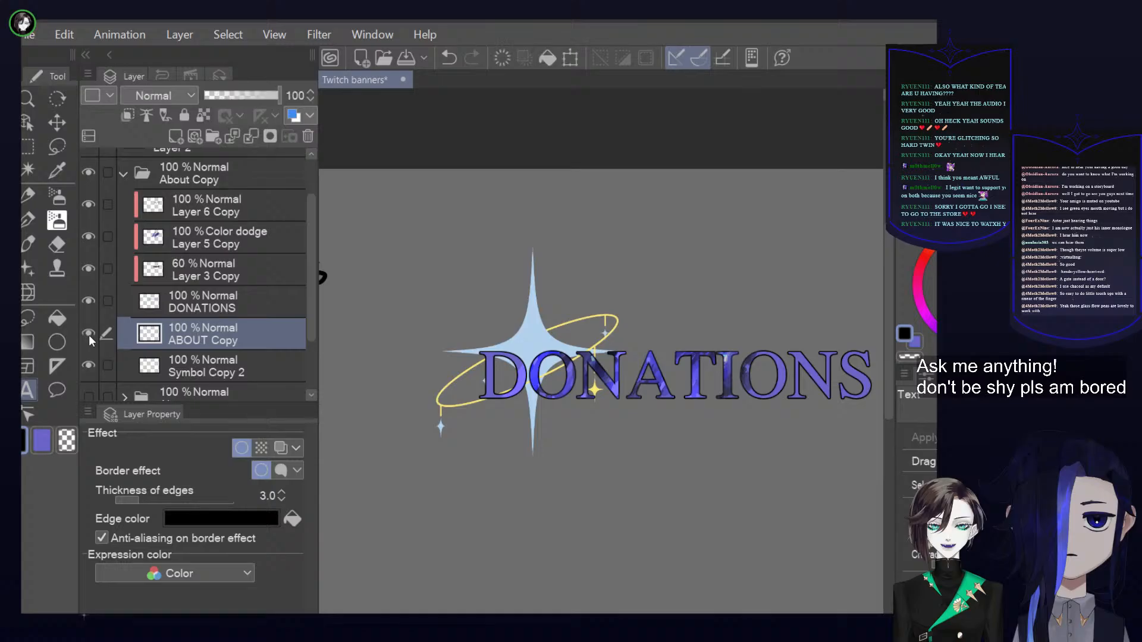
left_click(306, 138)
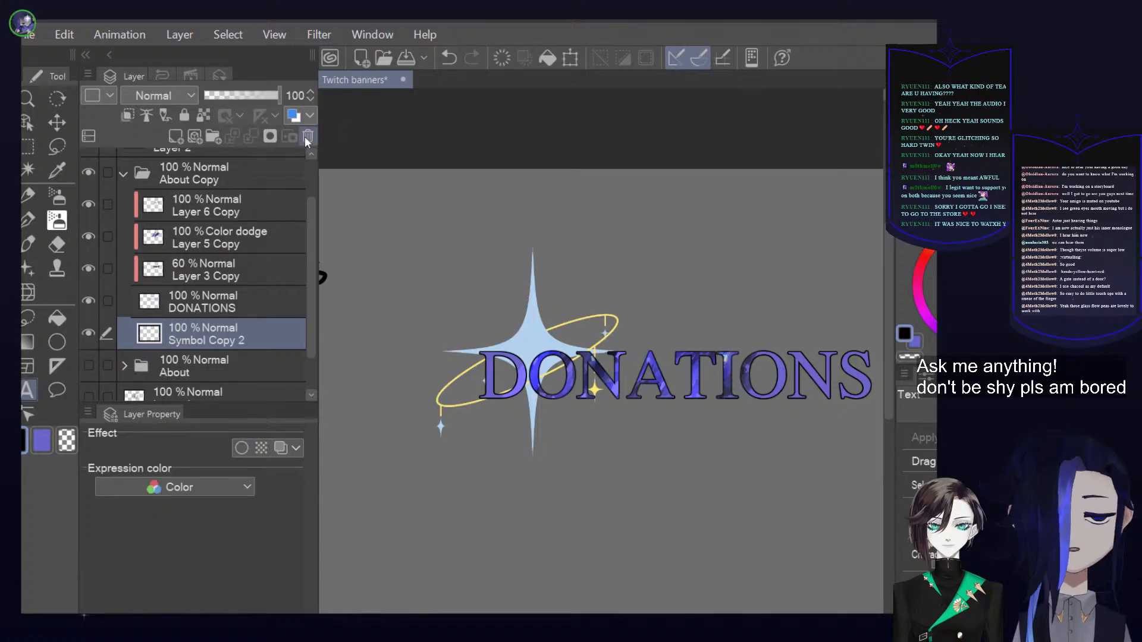
Try a white edge color on the DONATIONS heading, compare it with the shading layers hidden and shown, and restore the black edge
left_click(223, 312)
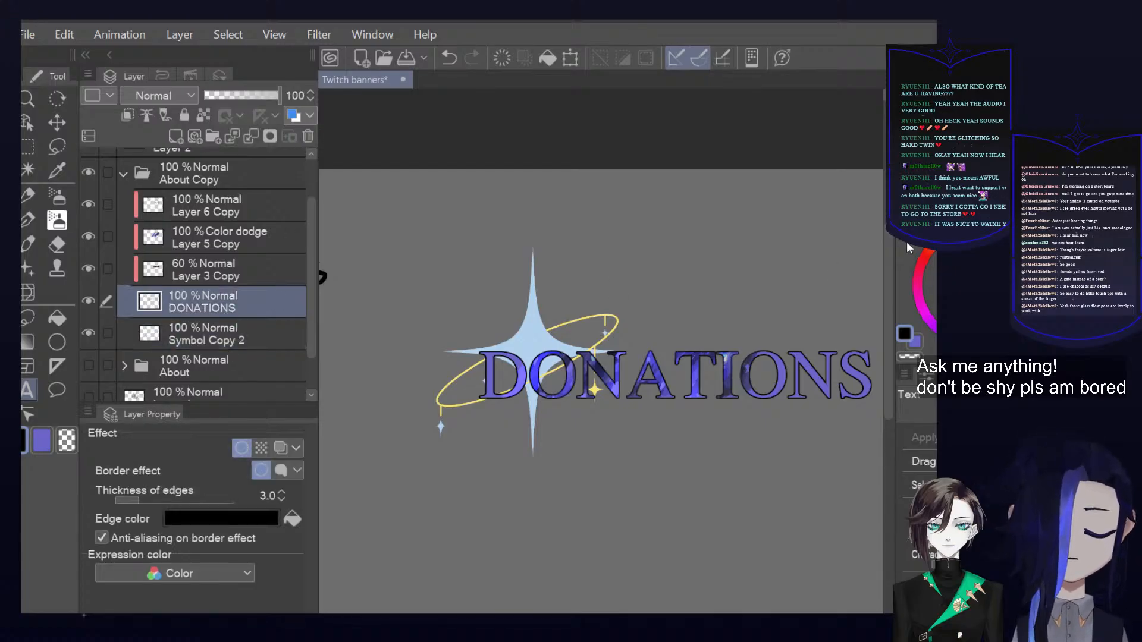
left_click(297, 518)
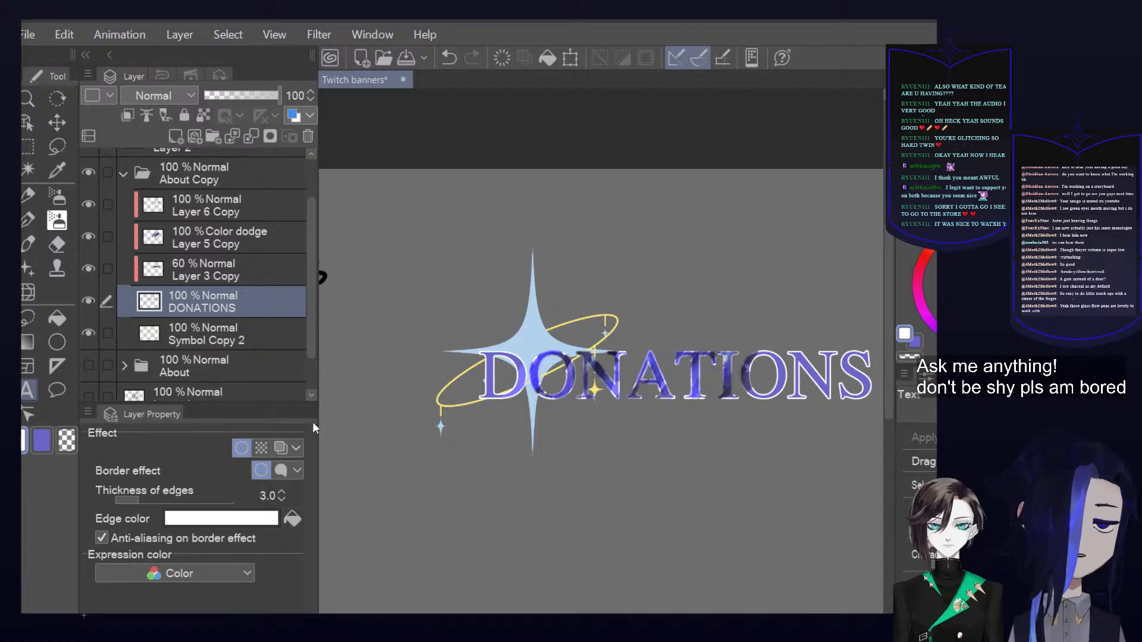
left_click_drag(942, 315, 927, 349)
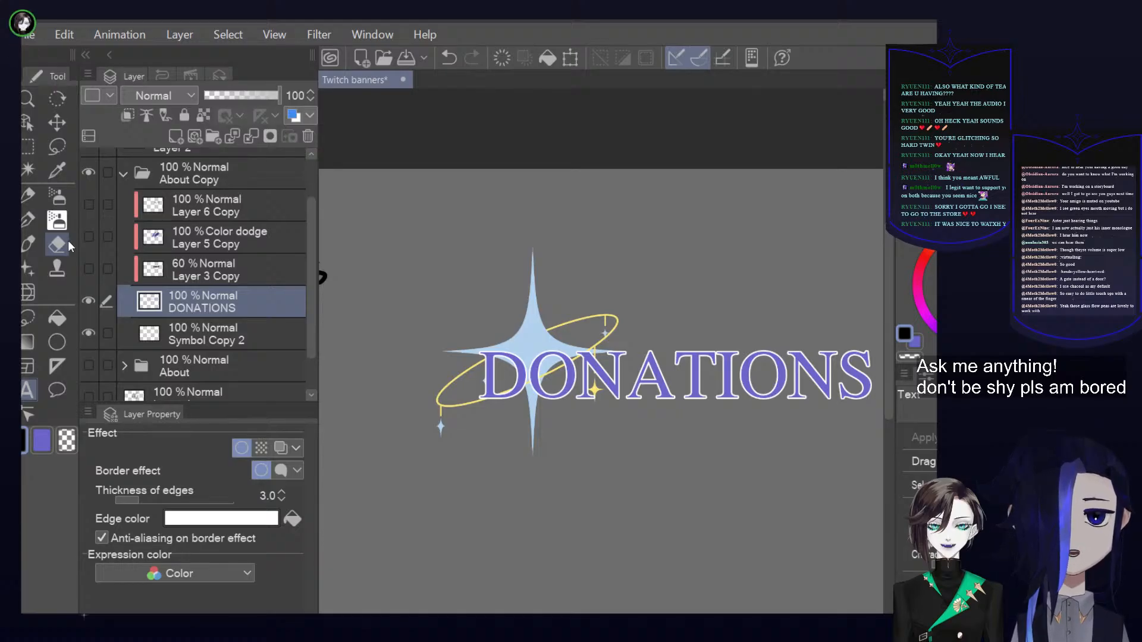
left_click(97, 274)
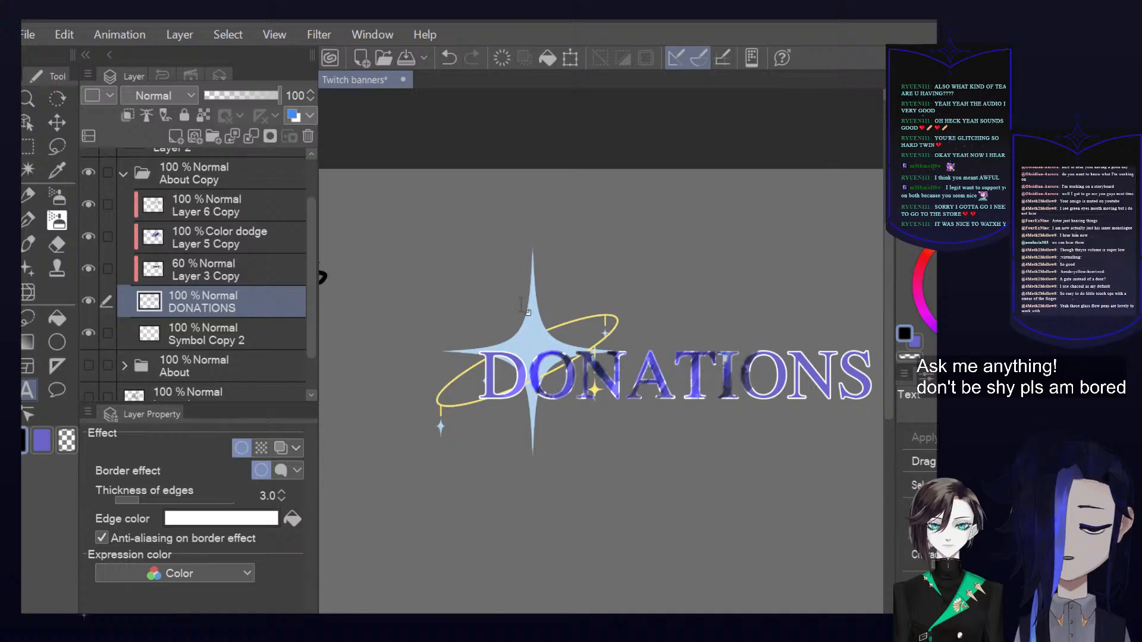
left_click(292, 518)
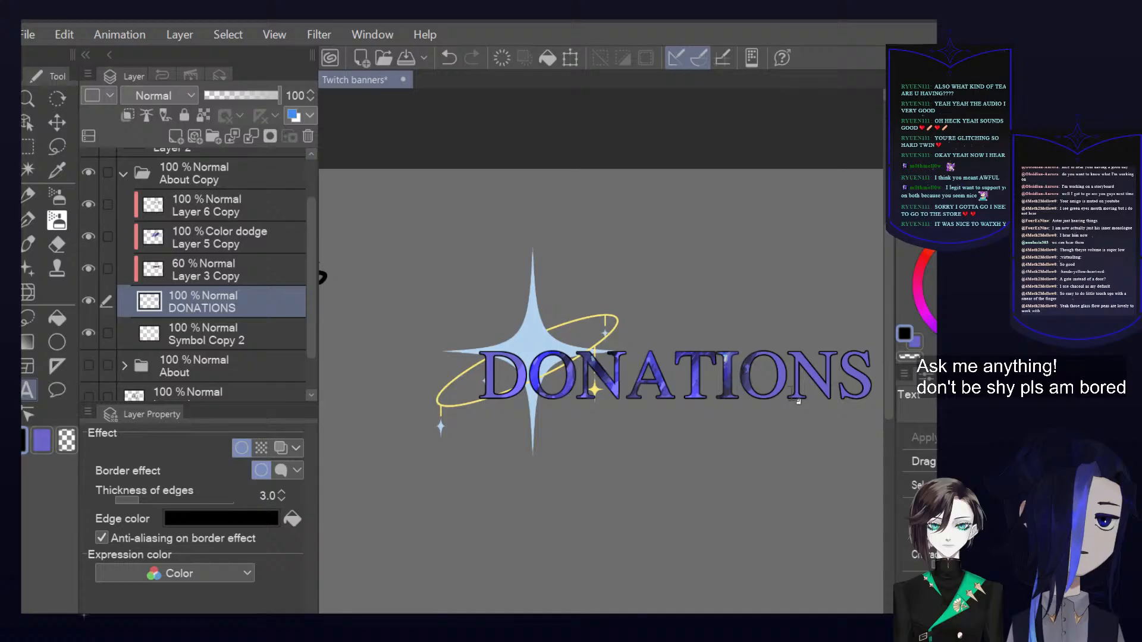
Choose a rectangle pressure brush and a dark blue, check the Layer 6 Copy highlights, and add a clipped layer above Layer 3 Copy
left_click(243, 261)
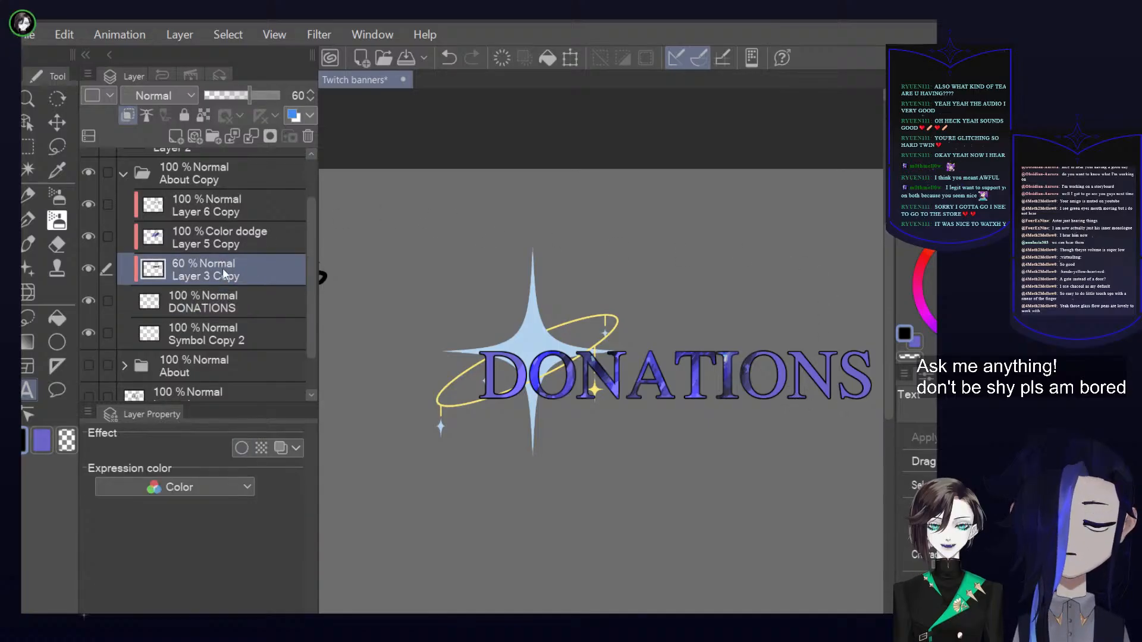
left_click(27, 220)
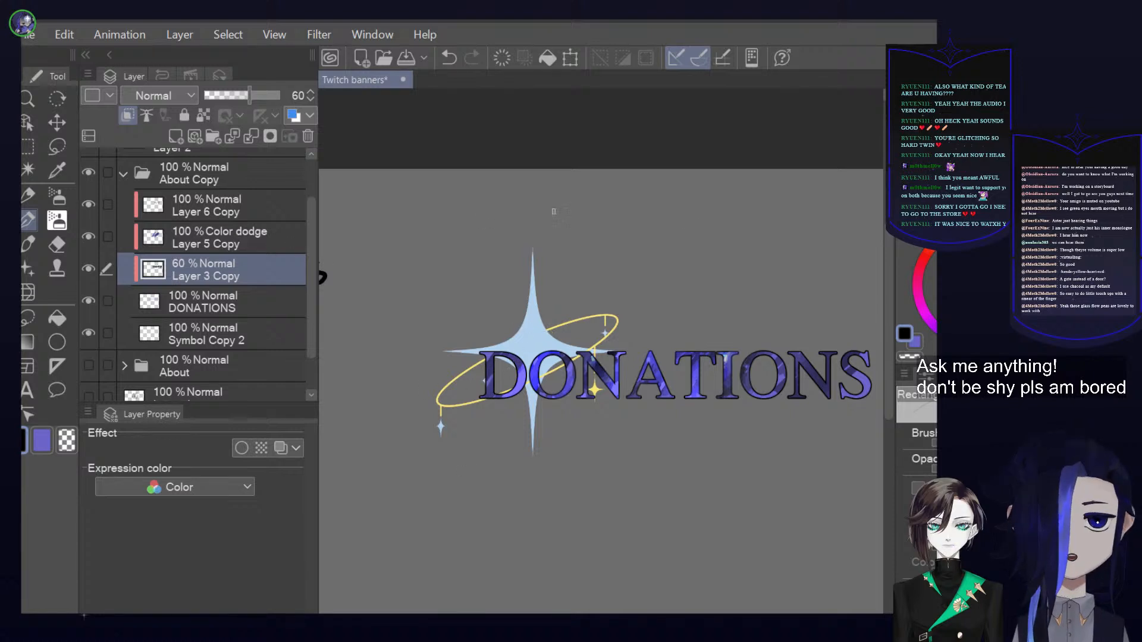
left_click(942, 308)
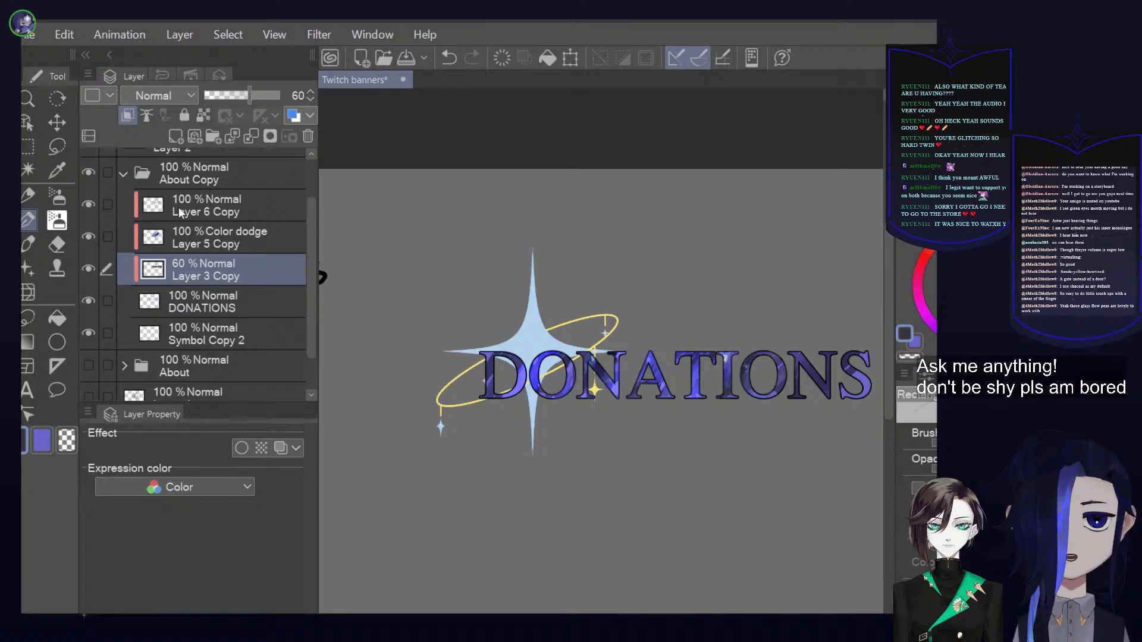
left_click(88, 205)
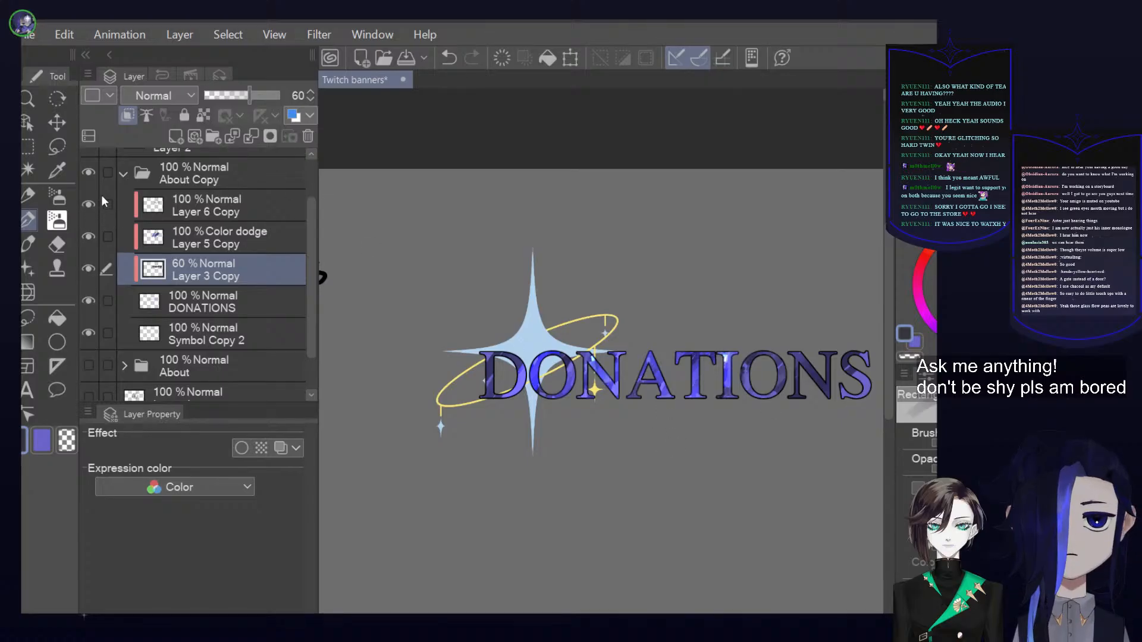
left_click(88, 204)
left_click(175, 136)
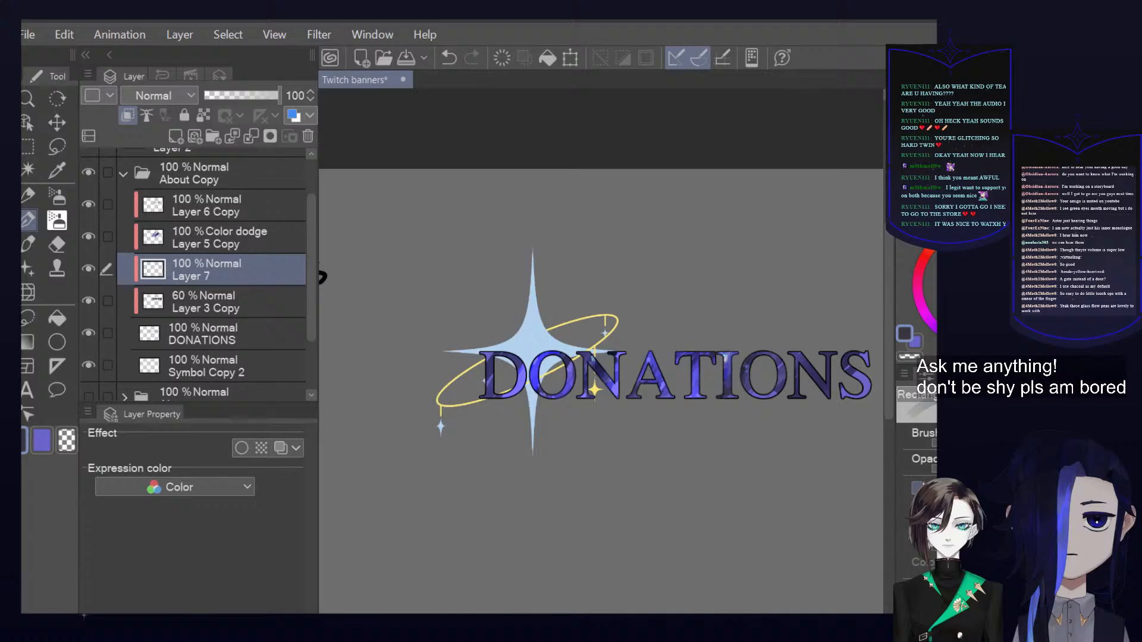
Brush diagonal dark shading across the N, A, T, O and S letters of DONATIONS on the new clipped layer
left_click(617, 380, "alt")
mouse_move(611, 388)
left_mouse_down()
mouse_move(621, 376)
mouse_move(599, 414)
left_mouse_up()
left_click(808, 395, "alt")
left_click_drag(620, 375, 611, 400)
mouse_move(619, 376)
left_mouse_down()
mouse_move(610, 391)
mouse_move(659, 397)
mouse_move(698, 358)
left_mouse_up()
mouse_move(853, 356)
left_mouse_down()
mouse_move(846, 367)
mouse_move(865, 381)
mouse_move(858, 395)
left_mouse_up()
left_click(857, 390, "alt")
mouse_move(857, 349)
left_mouse_down()
mouse_move(840, 371)
mouse_move(851, 397)
left_mouse_up()
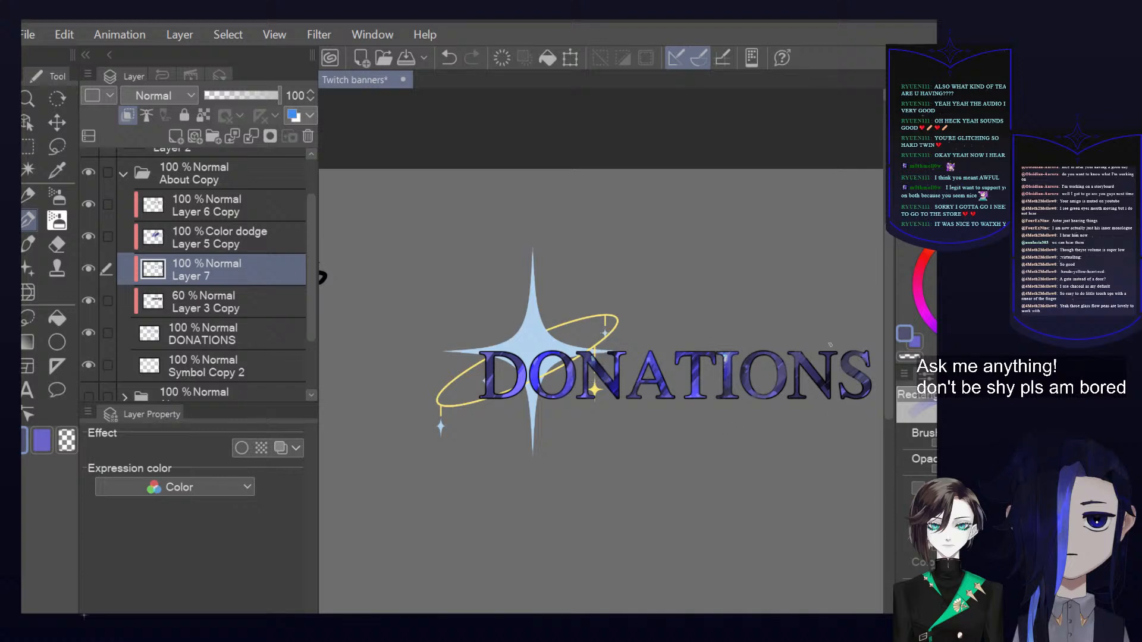
left_click(826, 387, "alt")
left_click_drag(821, 380, 813, 364)
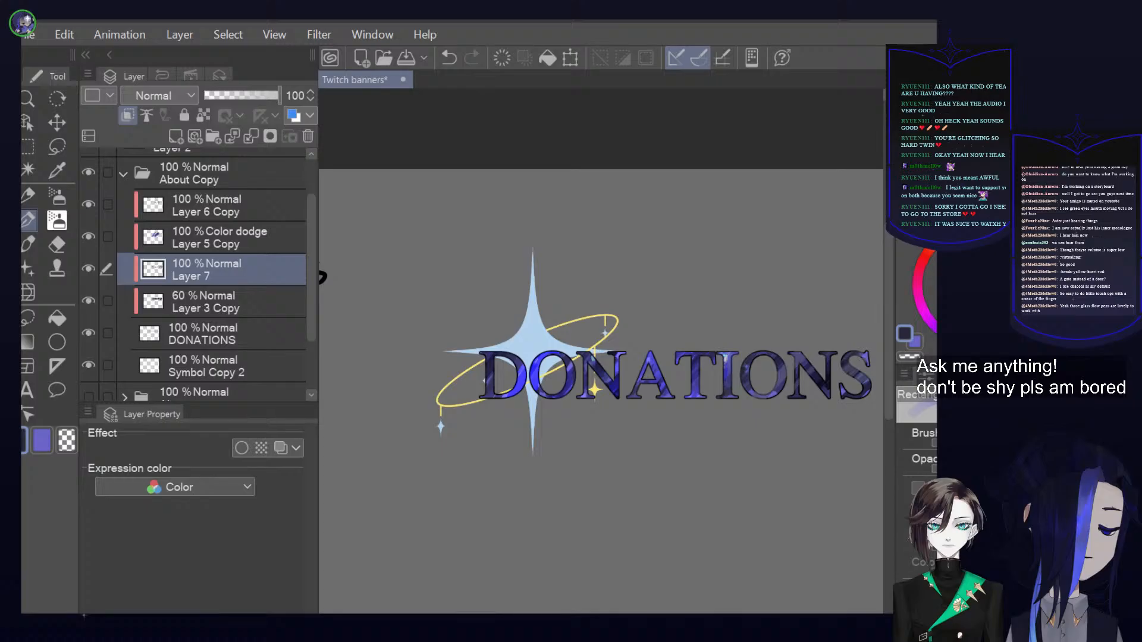
Hide the color dodge layer to examine the heading's shading beneath it, and check the color and brush settings
left_click(89, 237)
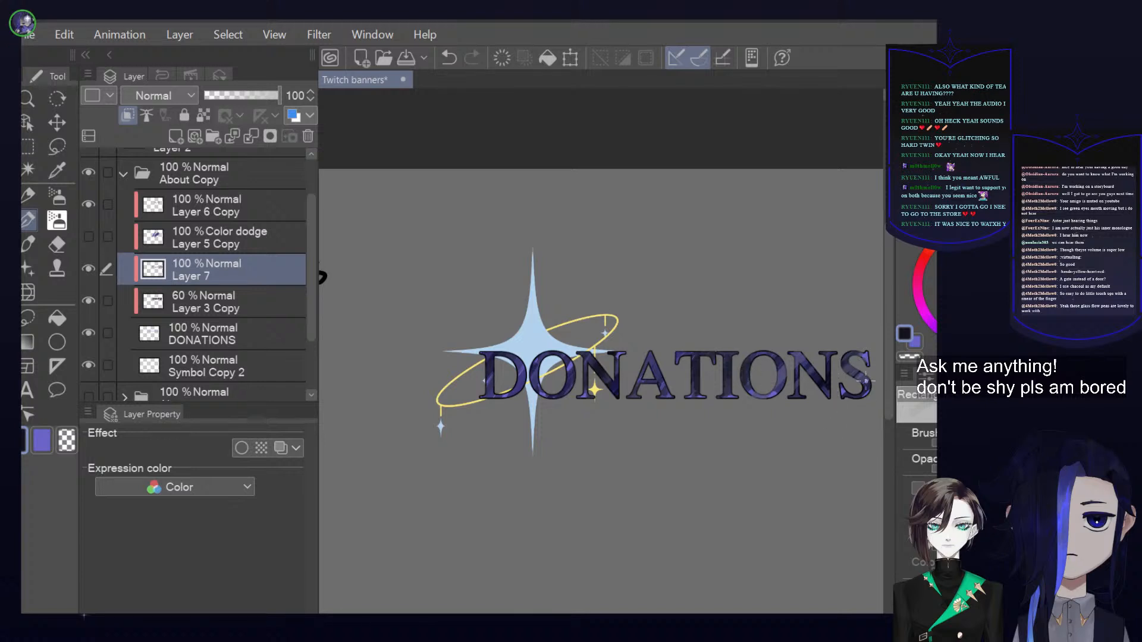
left_click_drag(894, 429, 547, 476)
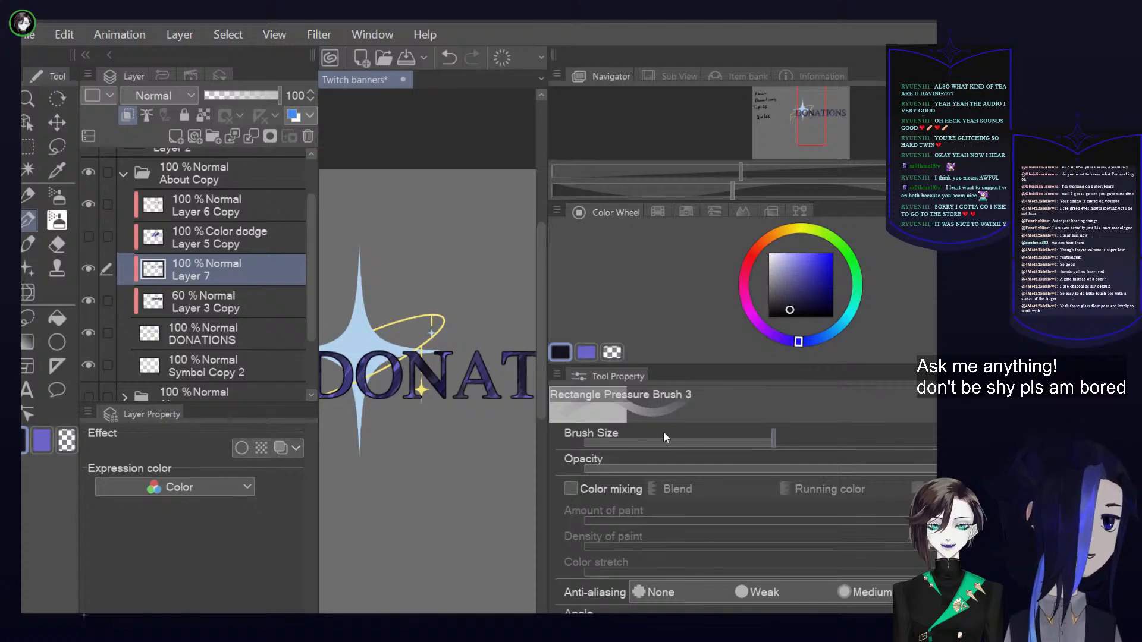
left_click_drag(549, 456, 894, 457)
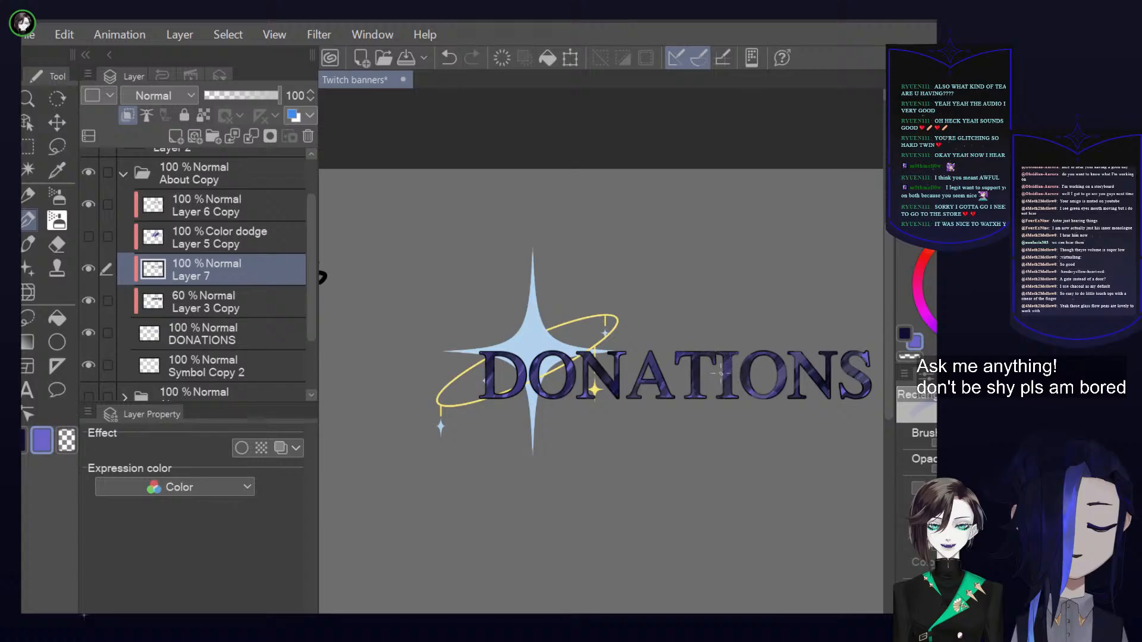
Show Layer 5 Copy and brush color dodge strokes over the I, O and second N of DONATIONS
left_click(248, 244)
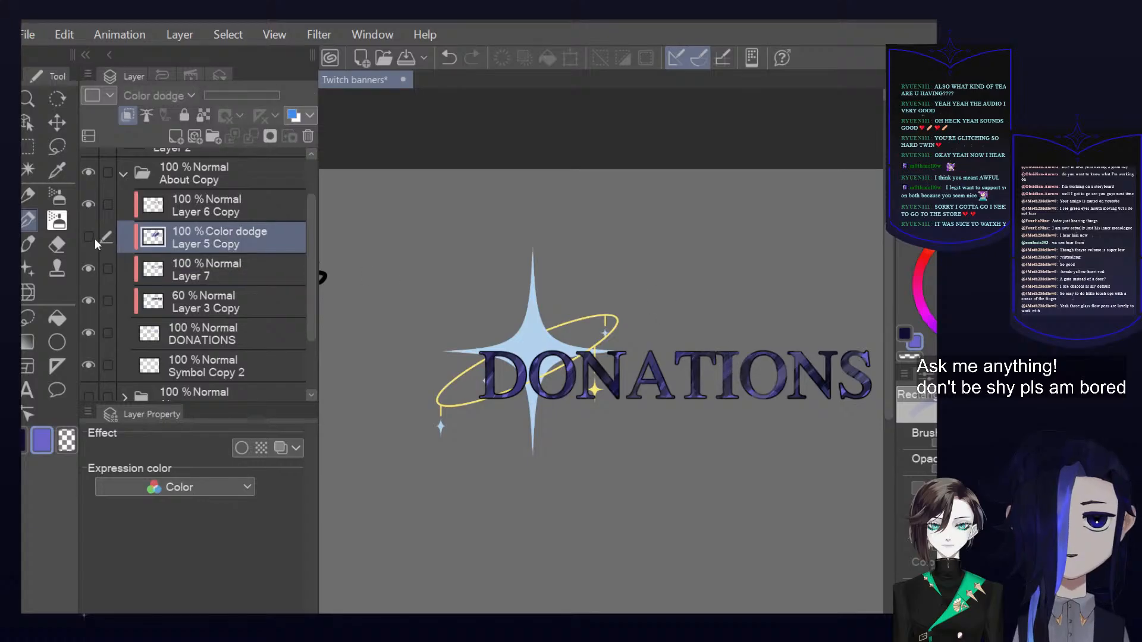
left_click(94, 238)
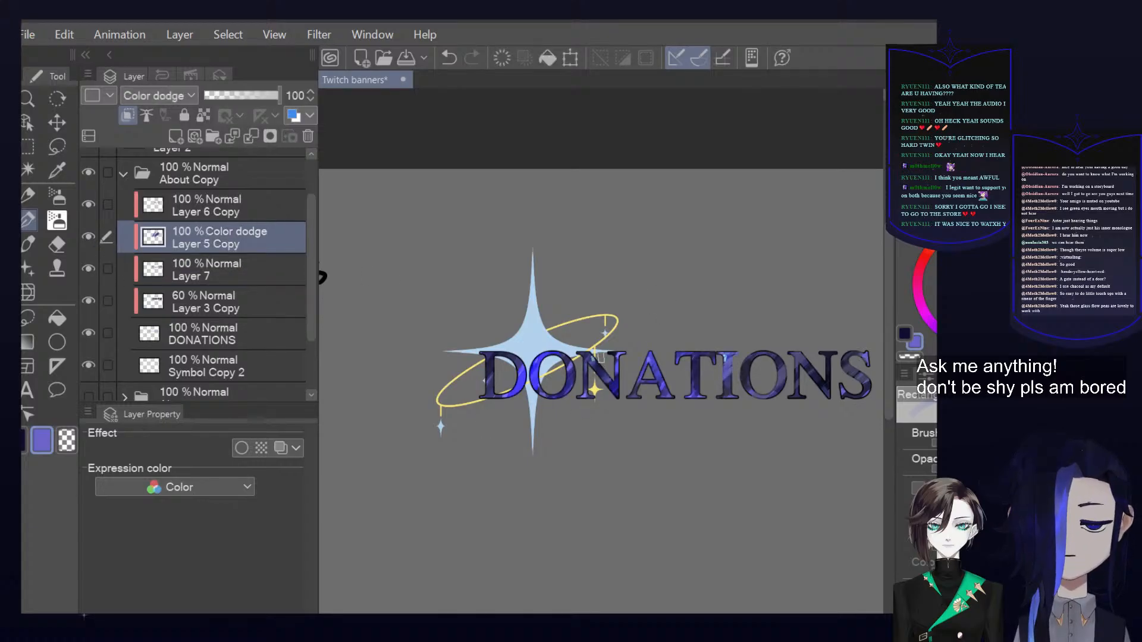
mouse_move(774, 368)
left_mouse_down()
mouse_move(750, 411)
mouse_move(818, 359)
left_mouse_up()
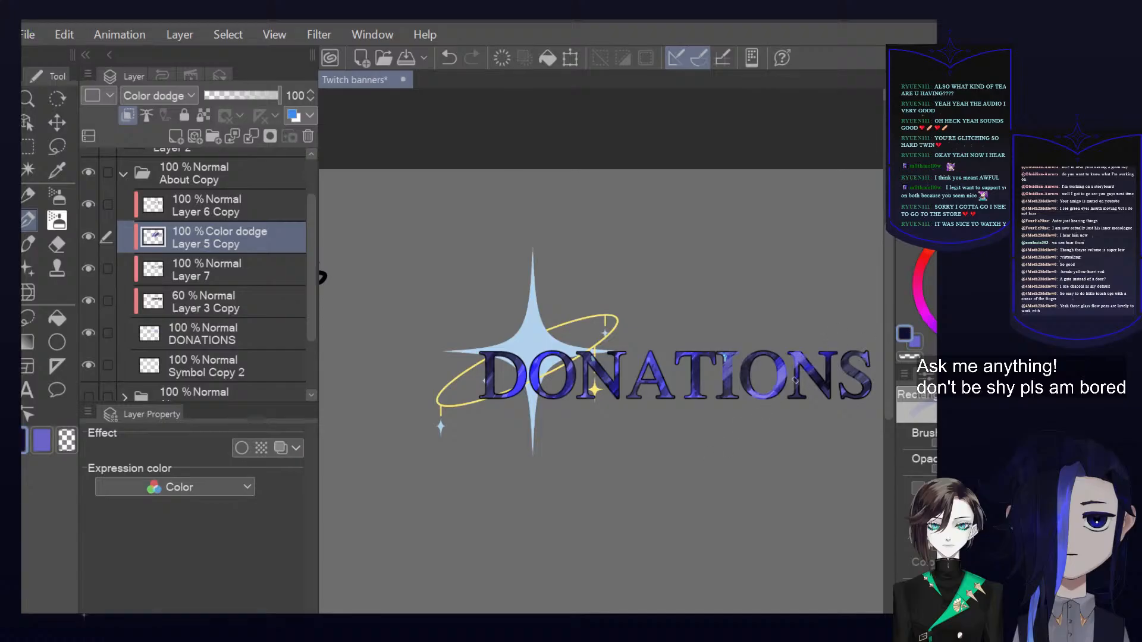
left_click_drag(802, 355, 795, 368)
left_click_drag(728, 364, 763, 431)
Pick a light violet-blue and brush brighter color dodge highlights diagonally across the middle letters of DONATIONS
left_click(990, 269)
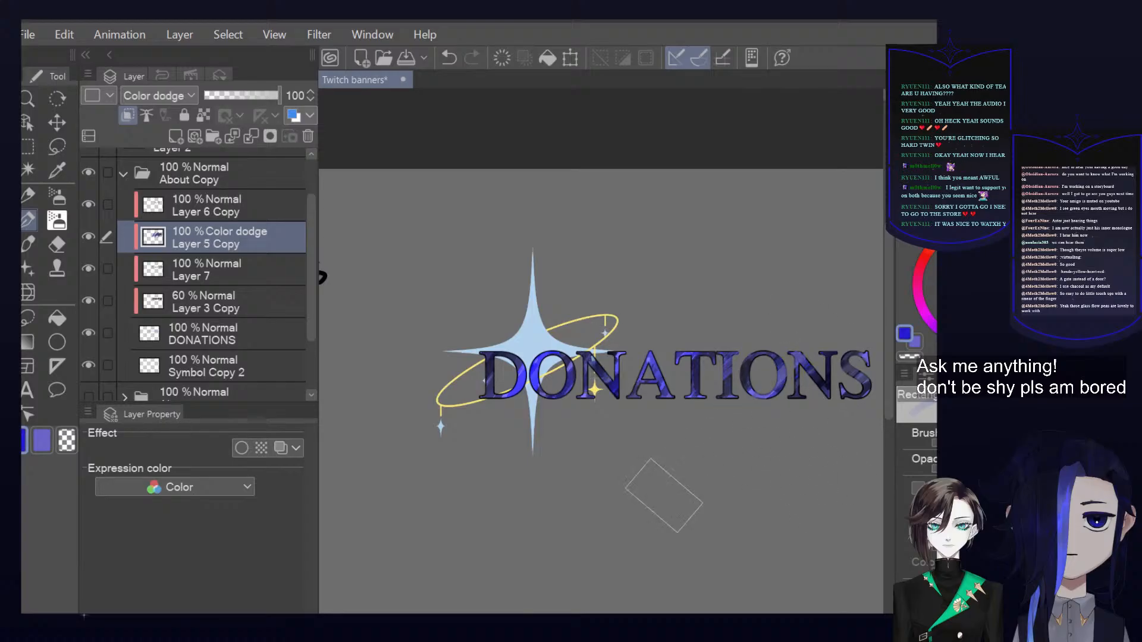
left_click(922, 289)
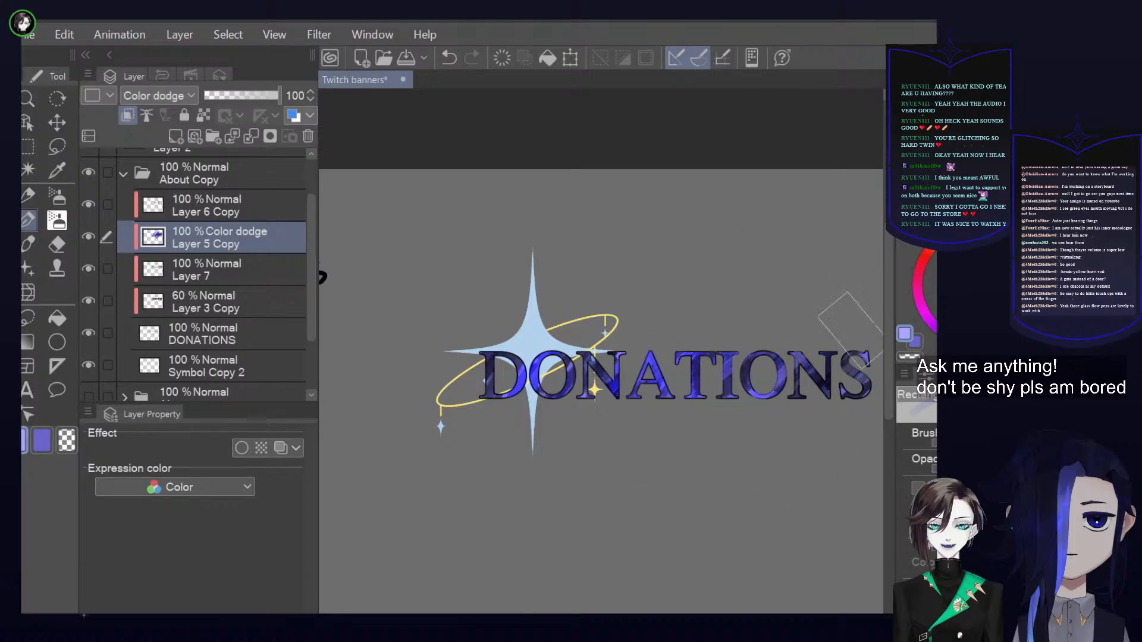
left_click_drag(740, 302, 569, 575)
left_click_drag(741, 358, 724, 510)
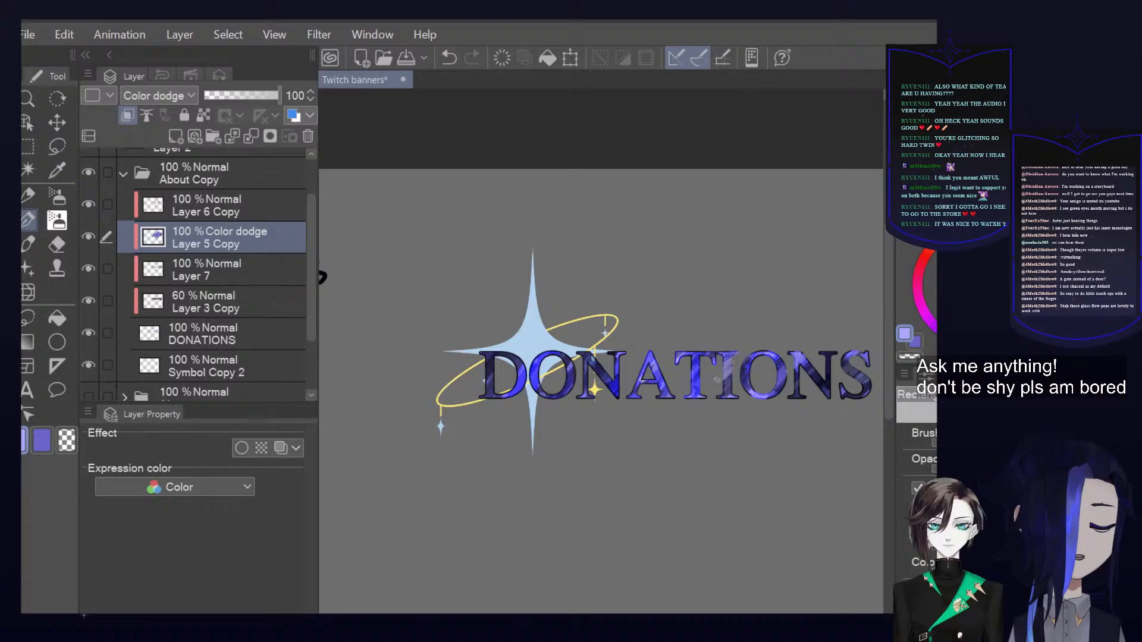
Select Layer 6 Copy and sample a violet from the DONATIONS lettering as the brush color
left_click(178, 205)
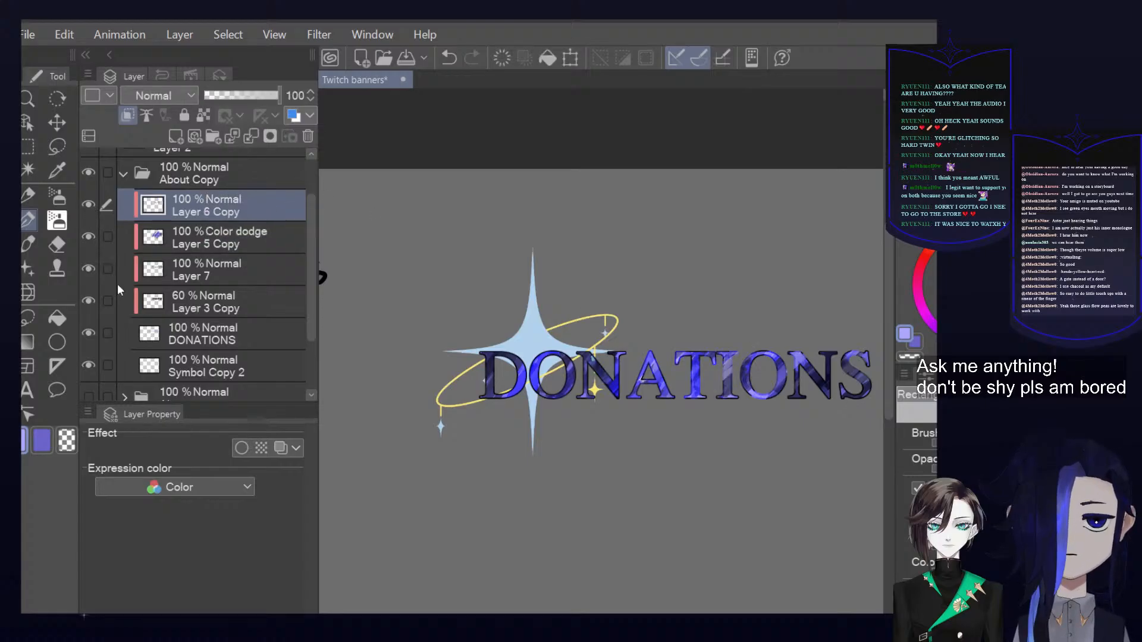
key("i")
left_click(797, 362)
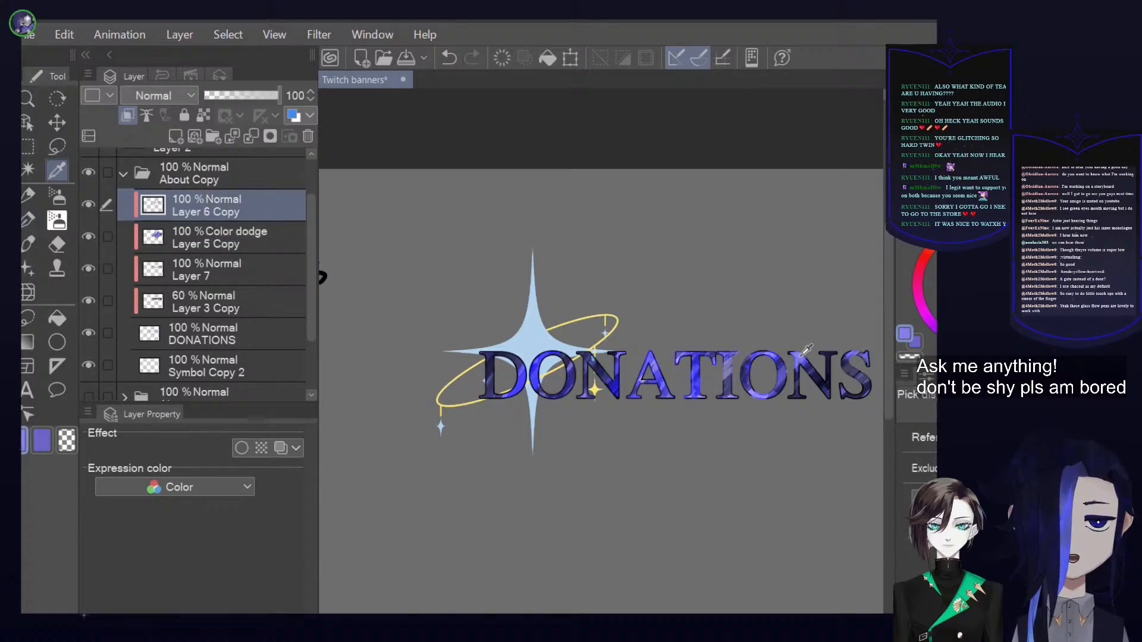
key("p")
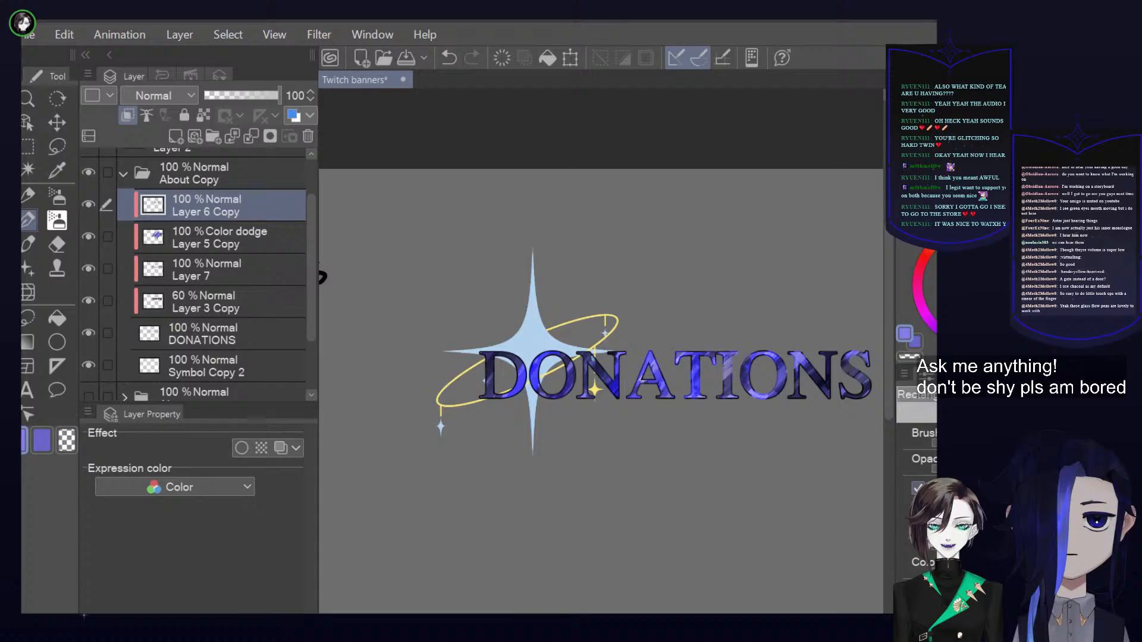
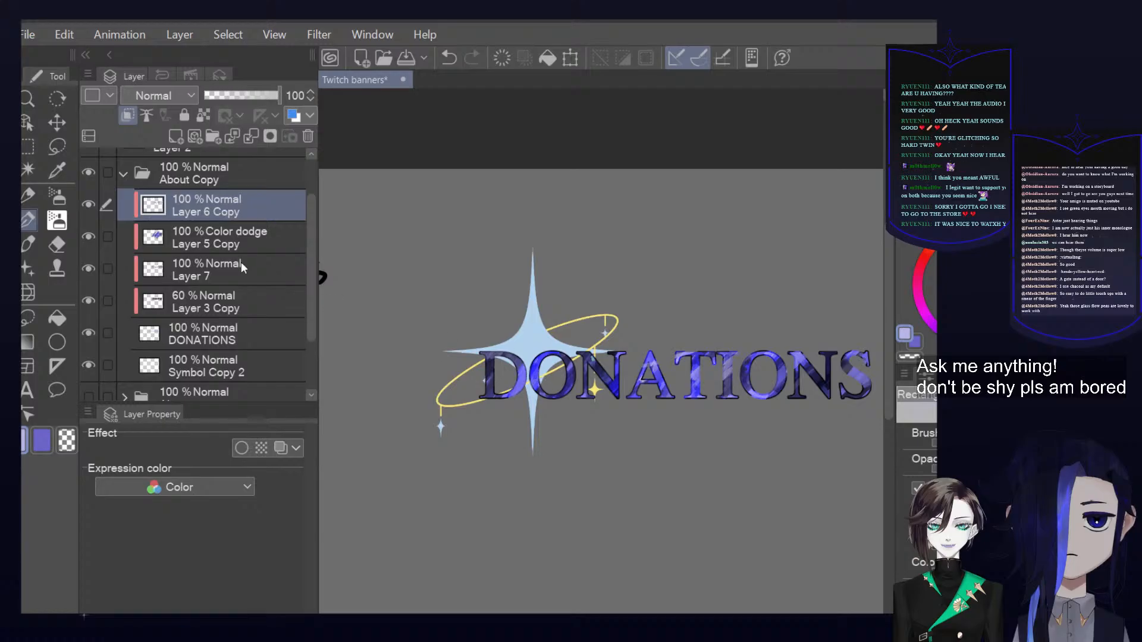
On Layer 6 Copy, sample a saturated blue from the DONATIONS lettering as the brush color
left_click(257, 243)
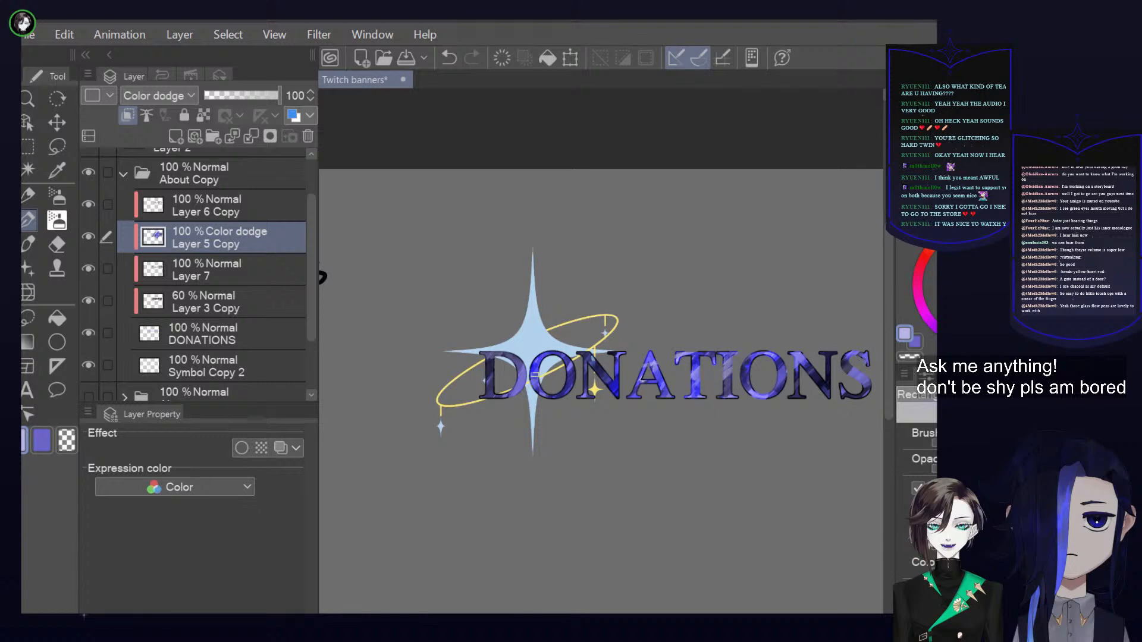
left_click(222, 212)
left_click(611, 382, "alt")
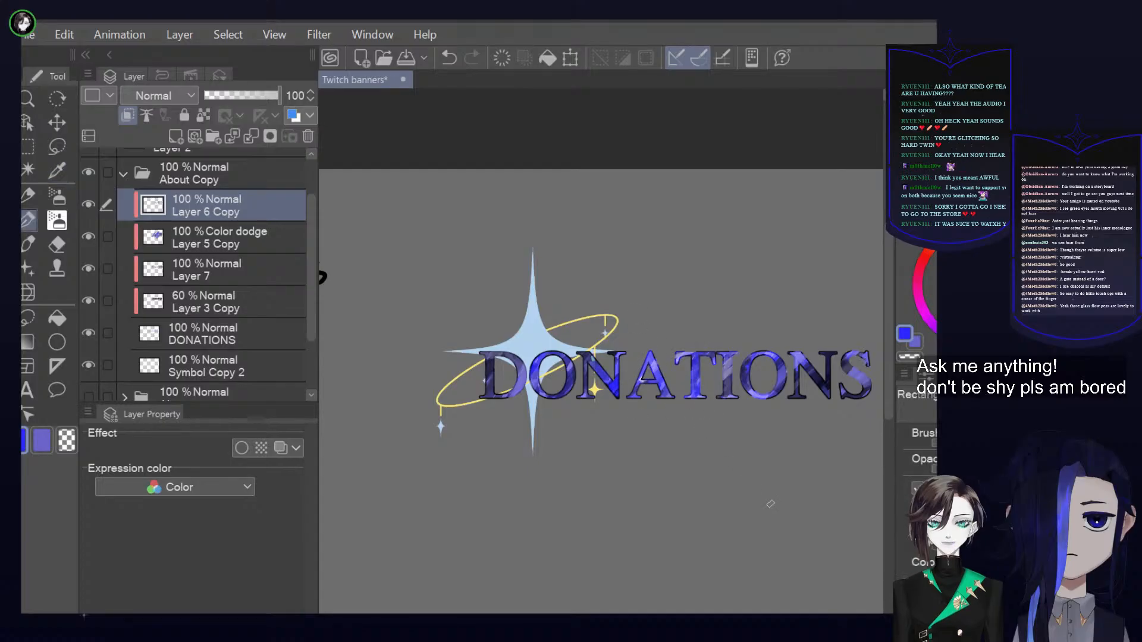
scroll(713, 461, "down", 3)
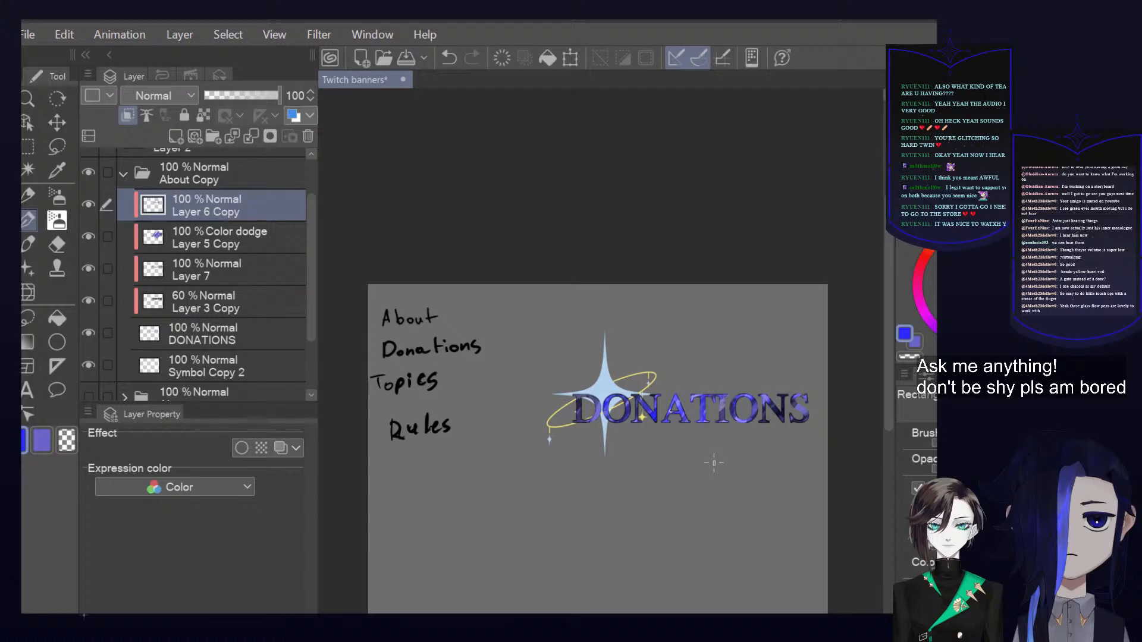
scroll(716, 405, "up", 2)
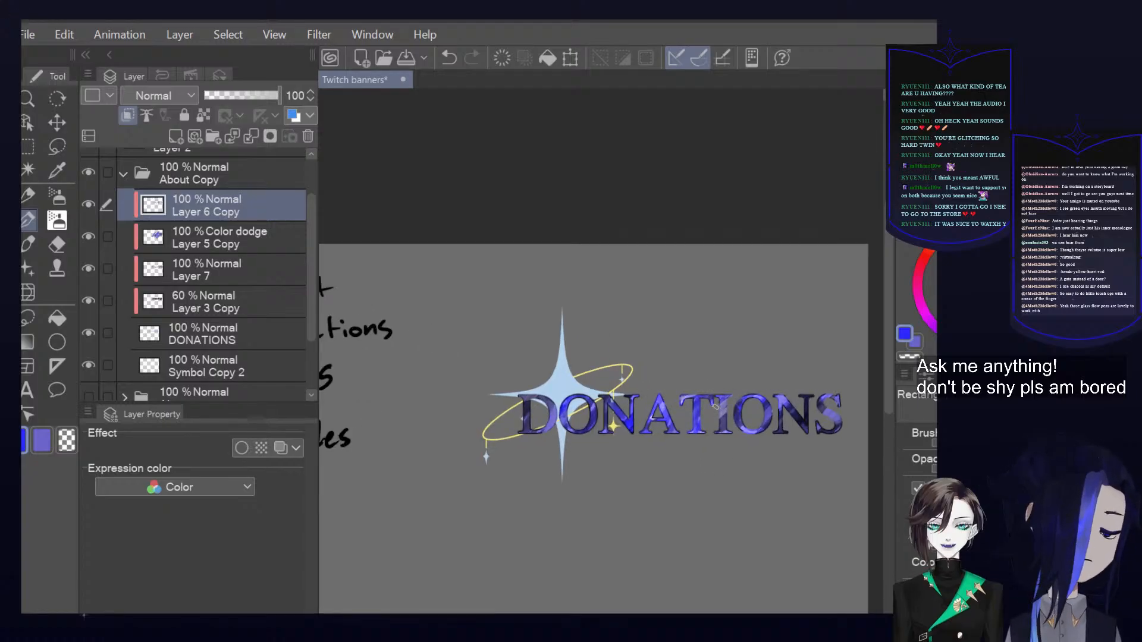
scroll(715, 404, "up", 1)
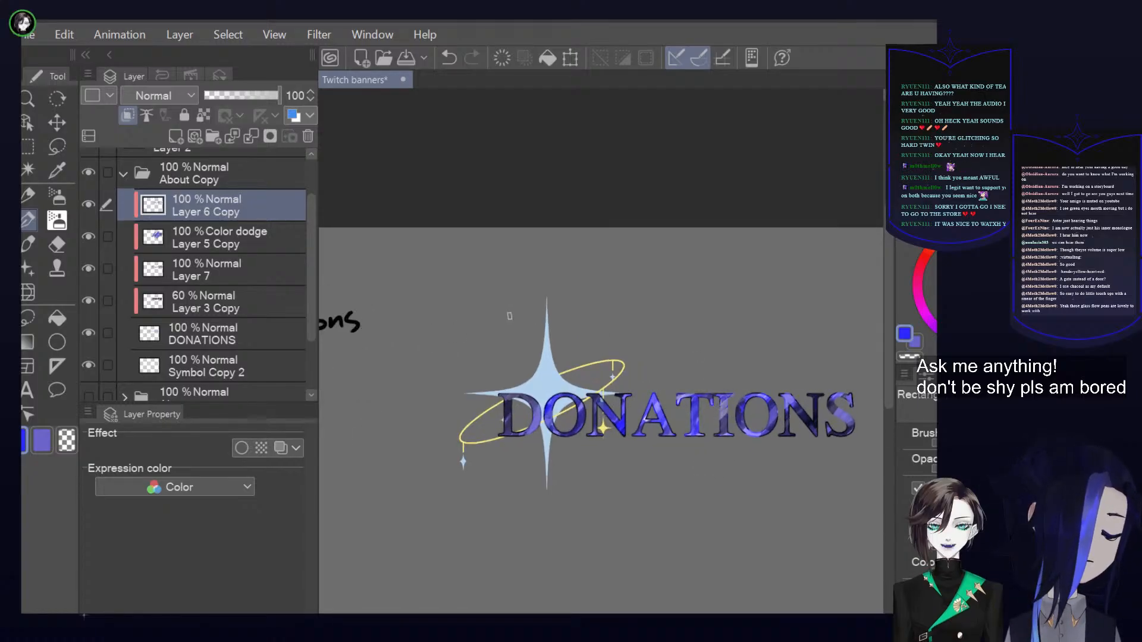
Examine what each layer contributes to the DONATIONS heading by toggling Layer 6 Copy, Layer 5 Copy, Layer 7 and the DONATIONS text layer
left_click(91, 204)
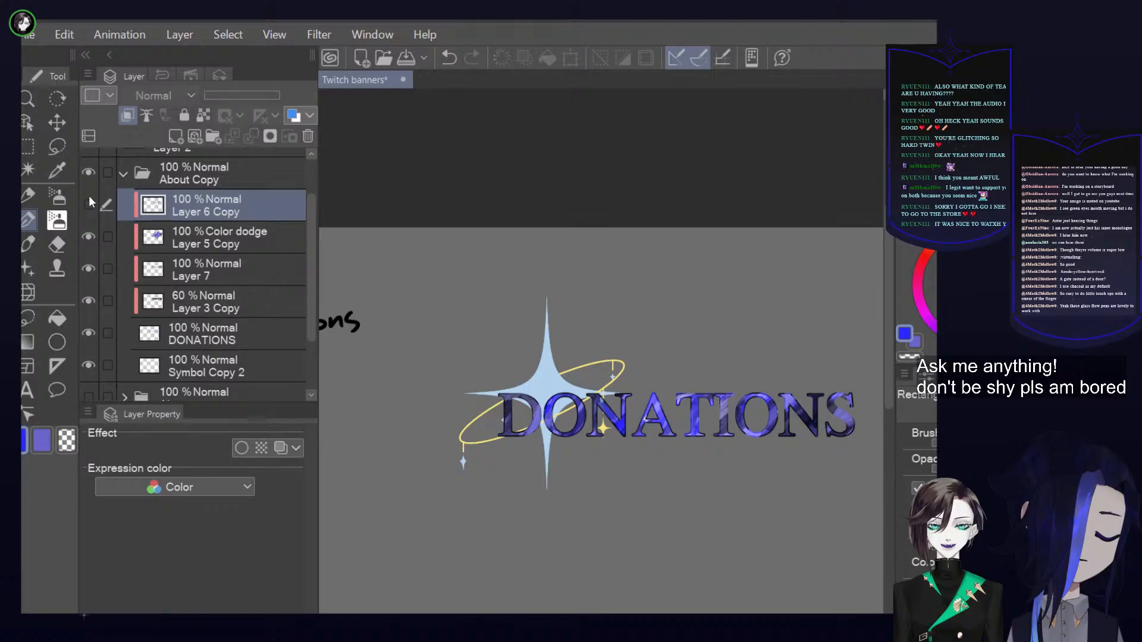
left_click(90, 204)
left_click(87, 237)
left_click(87, 238)
left_click(88, 271)
left_click(87, 271)
left_click(184, 300)
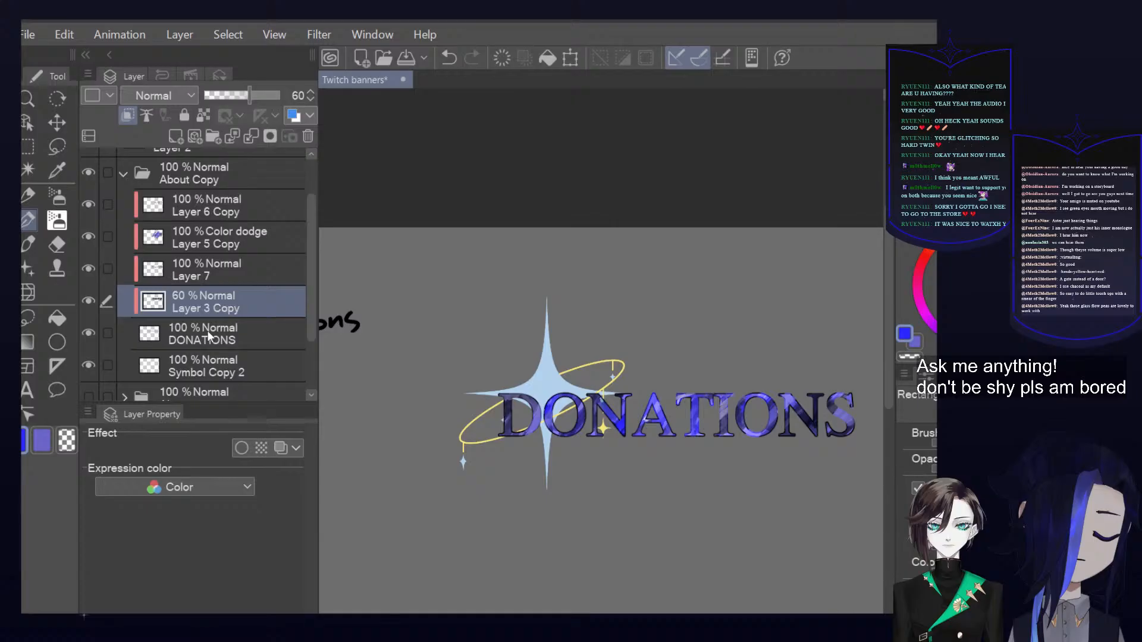
left_click(134, 330)
left_click(89, 334)
left_click(88, 333)
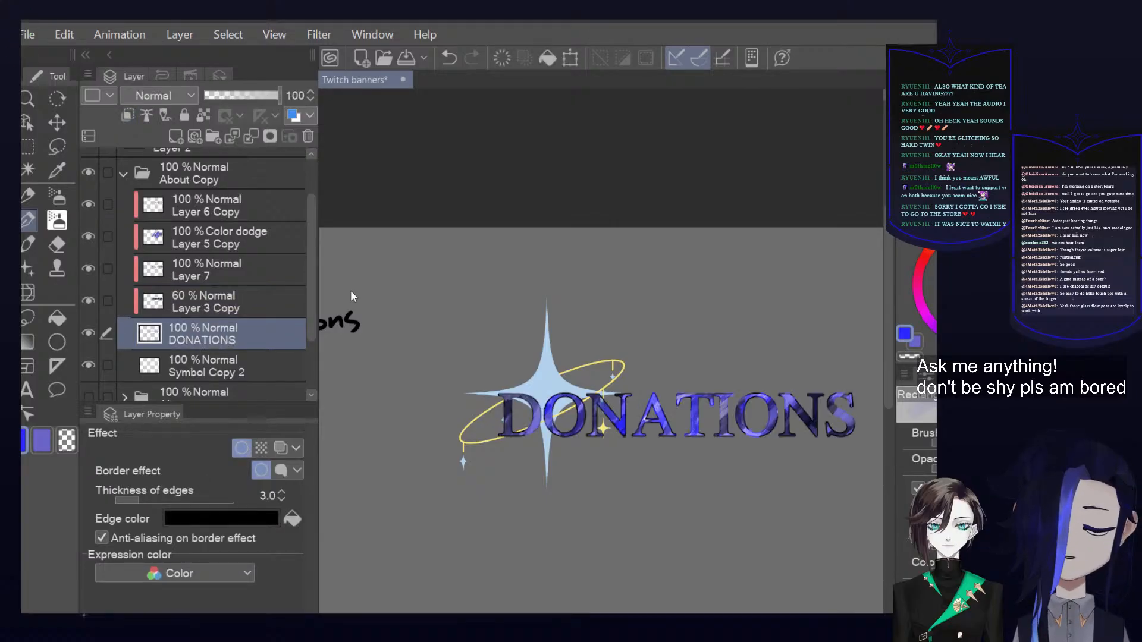
Duplicate the DONATIONS layer above Layer 6 Copy and fill the copy's letters white with transparent pixels locked
key("ctrl+v")
left_click_drag(235, 343, 235, 193)
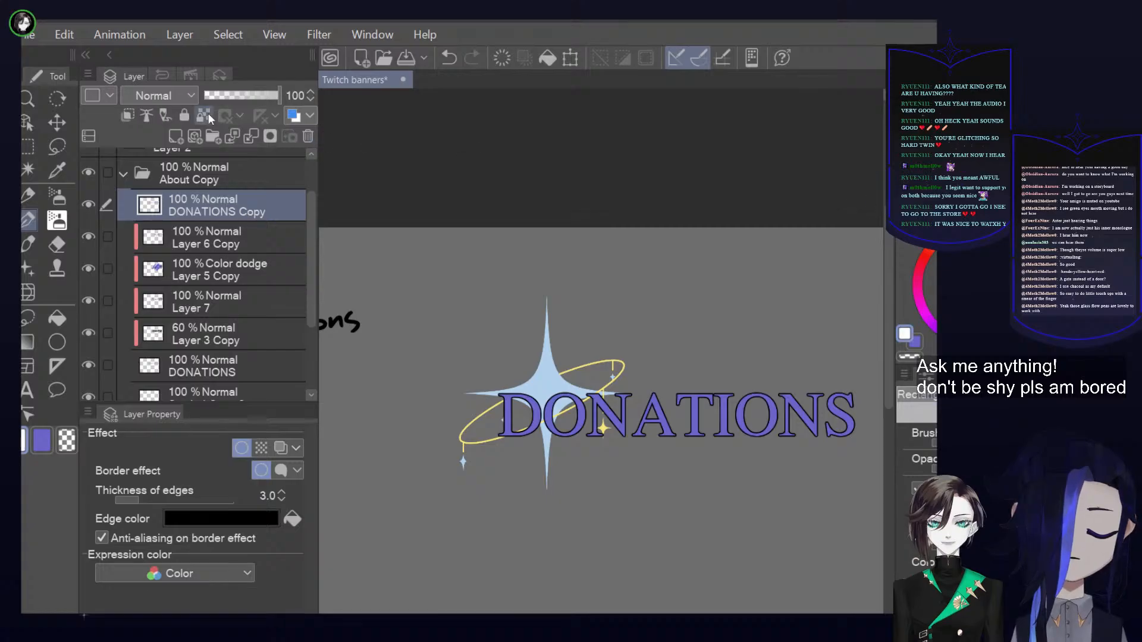
left_click(184, 116)
left_click(189, 117)
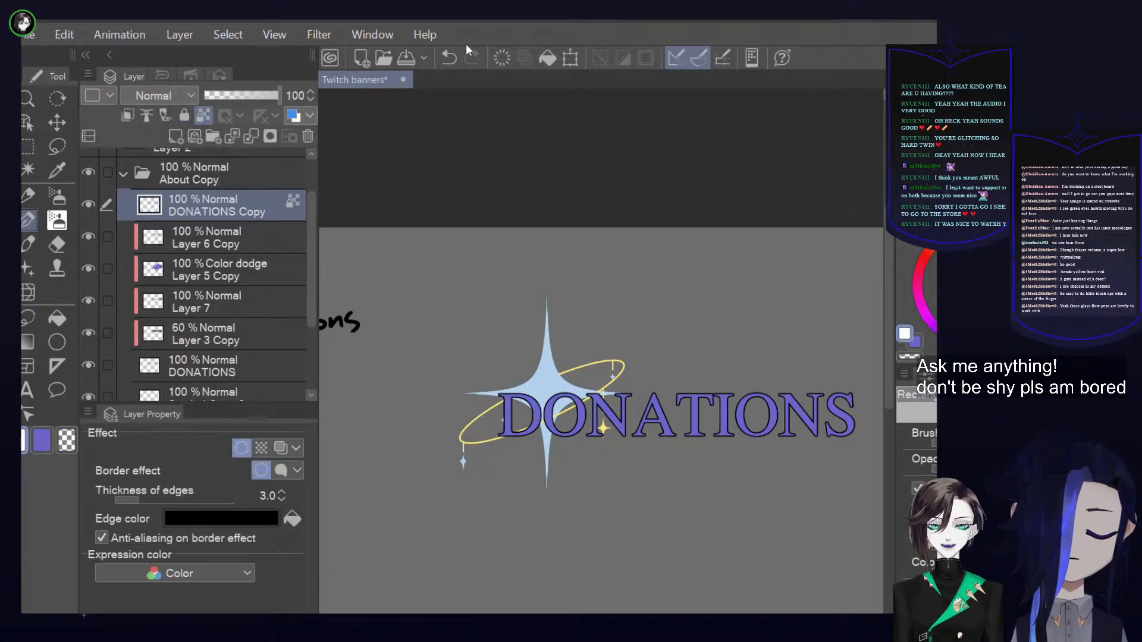
left_click(547, 58)
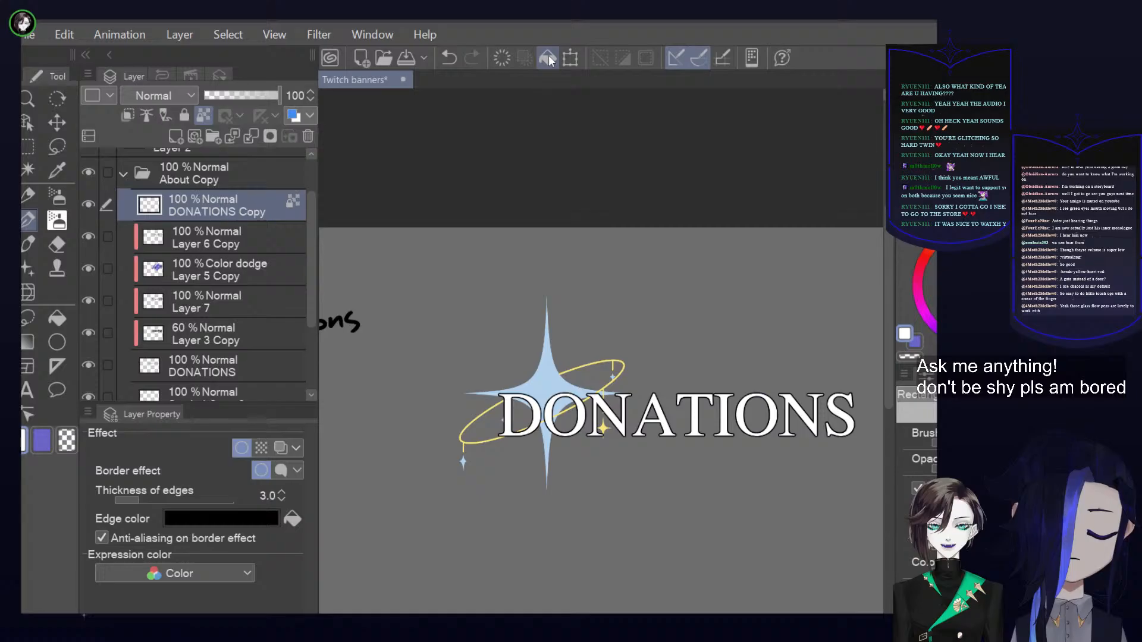
Try Multiply blending on the DONATIONS Copy layer, compare it with the layer hidden, and change the blending to Hard light
left_click(194, 96)
left_click(168, 160)
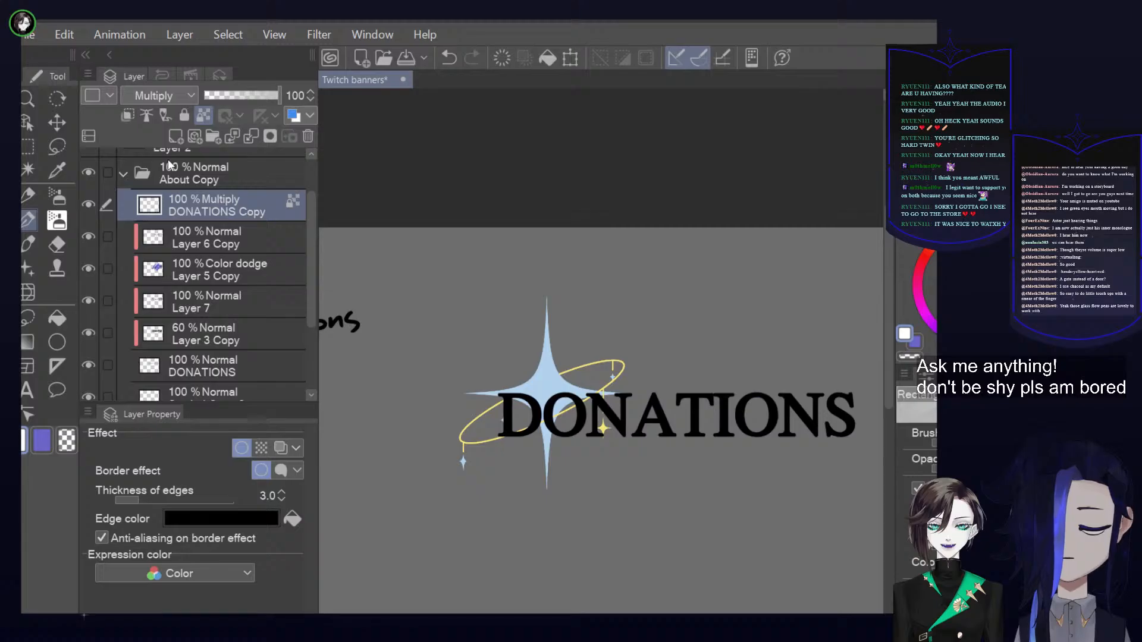
left_click(90, 205)
left_click(90, 205)
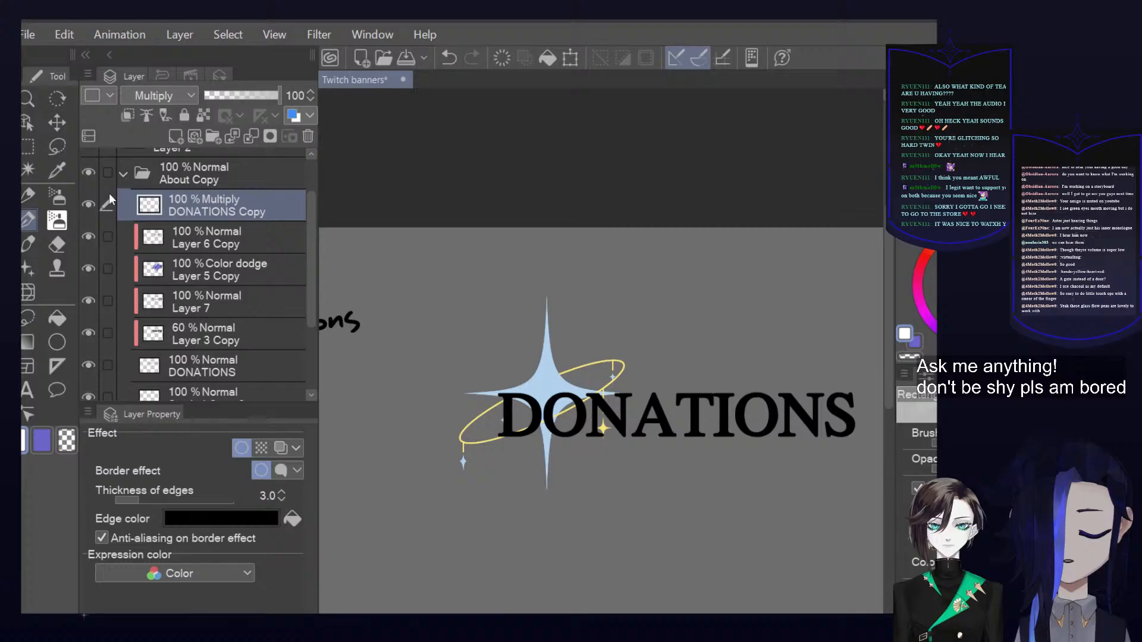
left_click(90, 205)
left_click(89, 205)
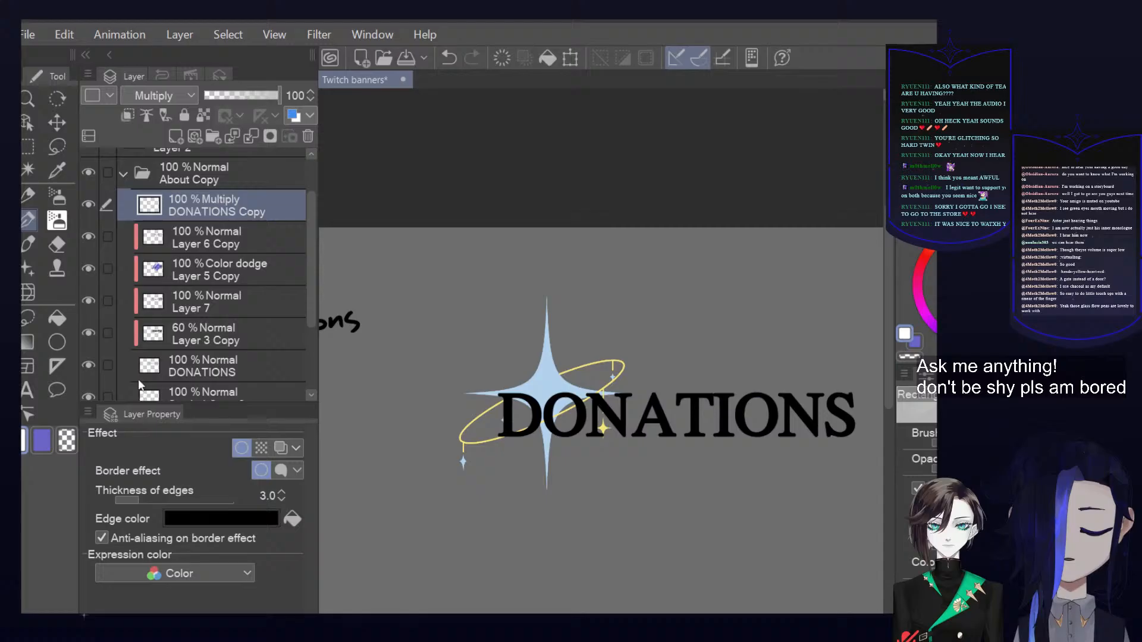
left_click(146, 364)
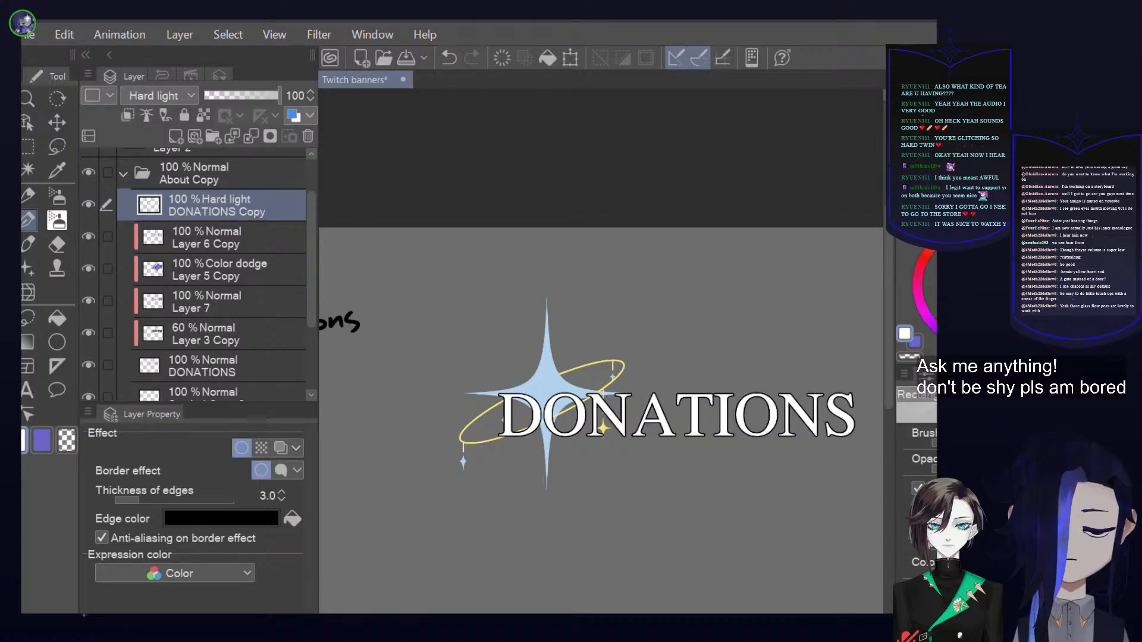
Try filling the DONATIONS Copy layer with a different color and undo the fill
left_click(934, 212)
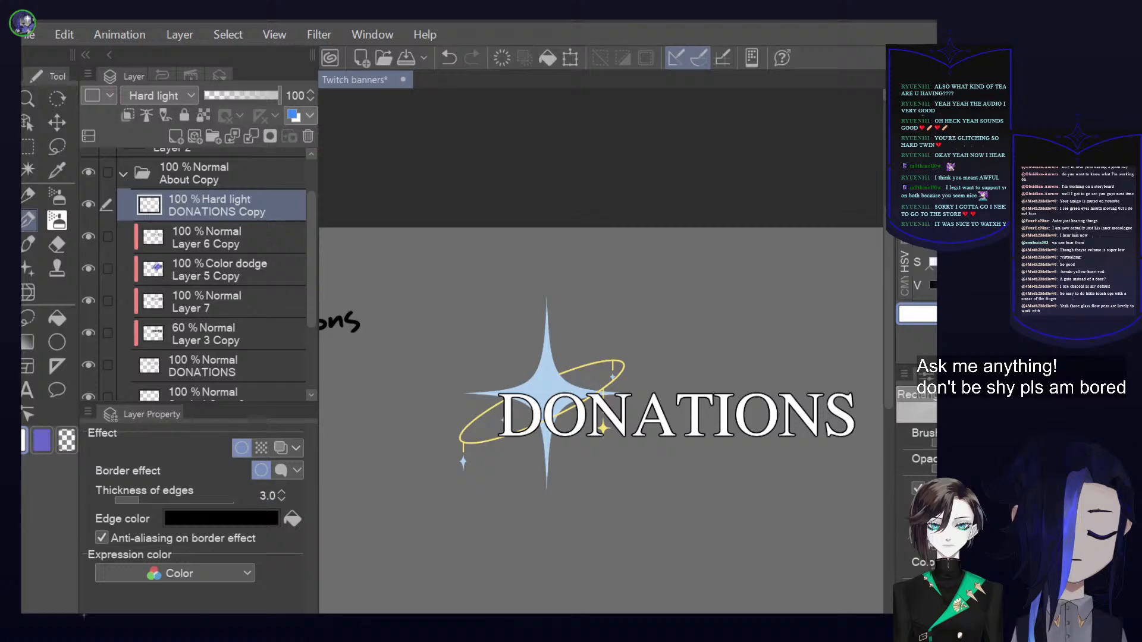
left_click(999, 286)
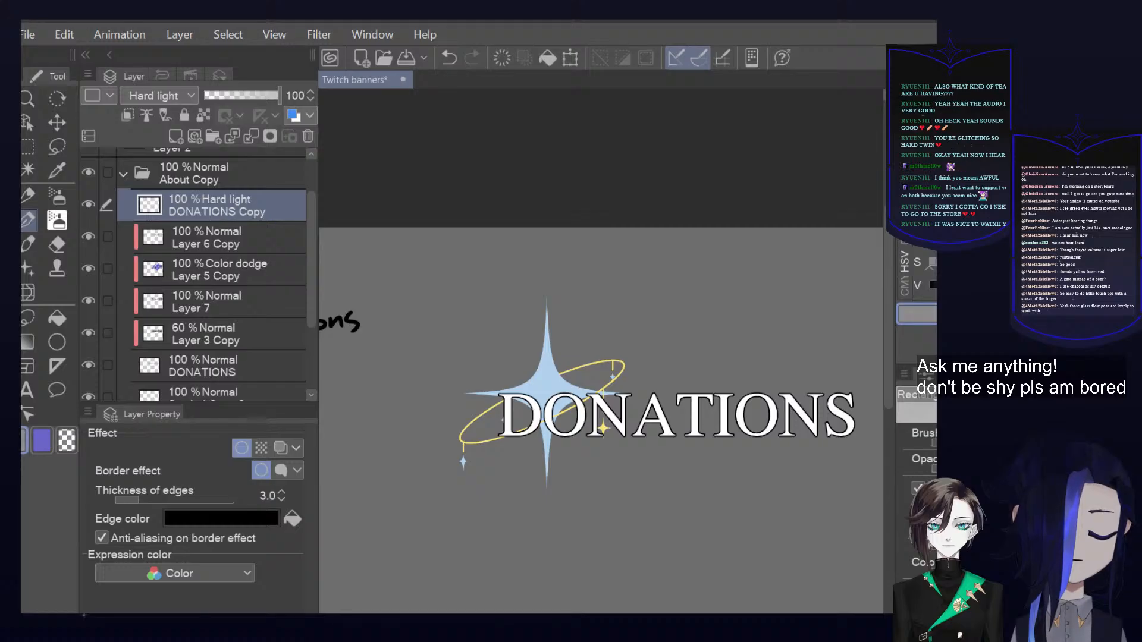
left_click(553, 55)
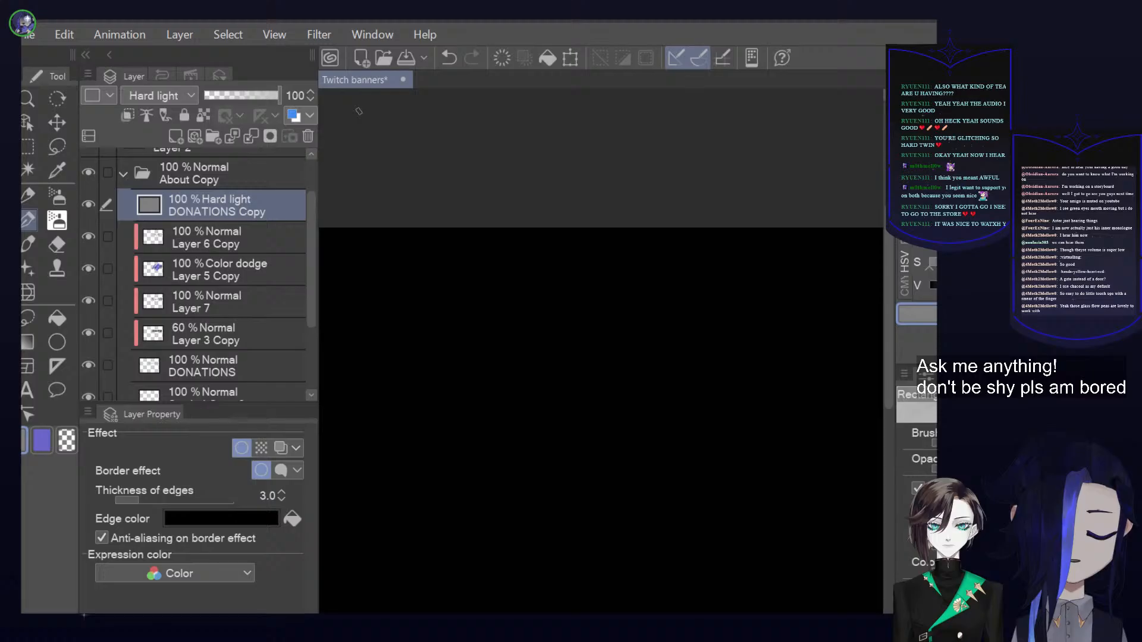
key("ctrl+z")
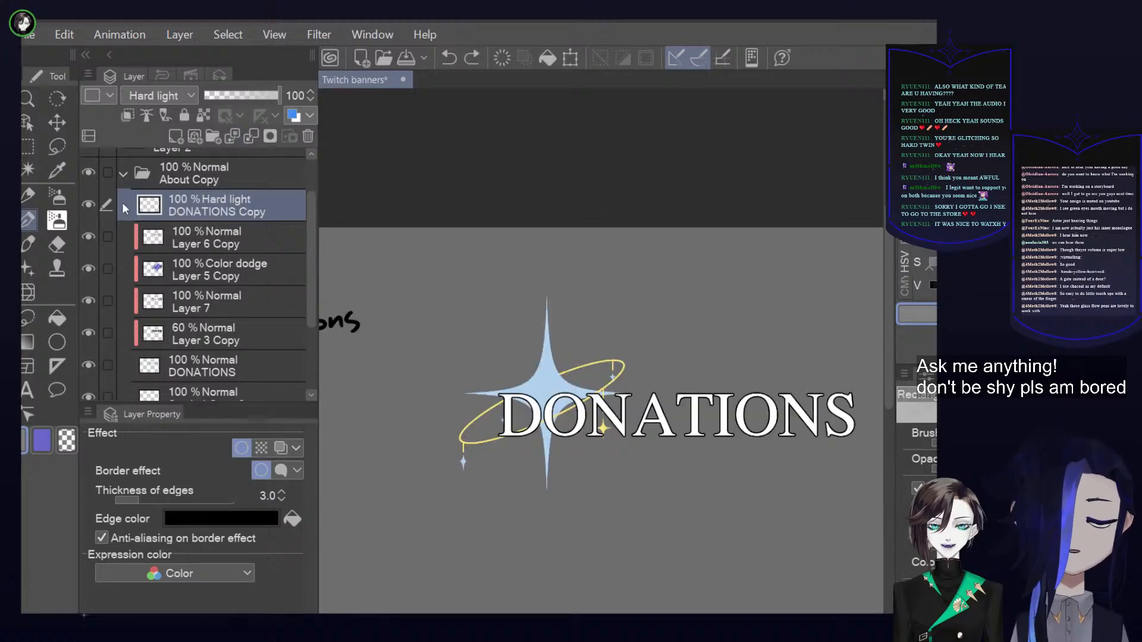
Compare the heading with and without DONATIONS Copy, and merge that copy into a new blank layer above Layer 6 Copy
left_click(88, 204)
left_click(88, 205)
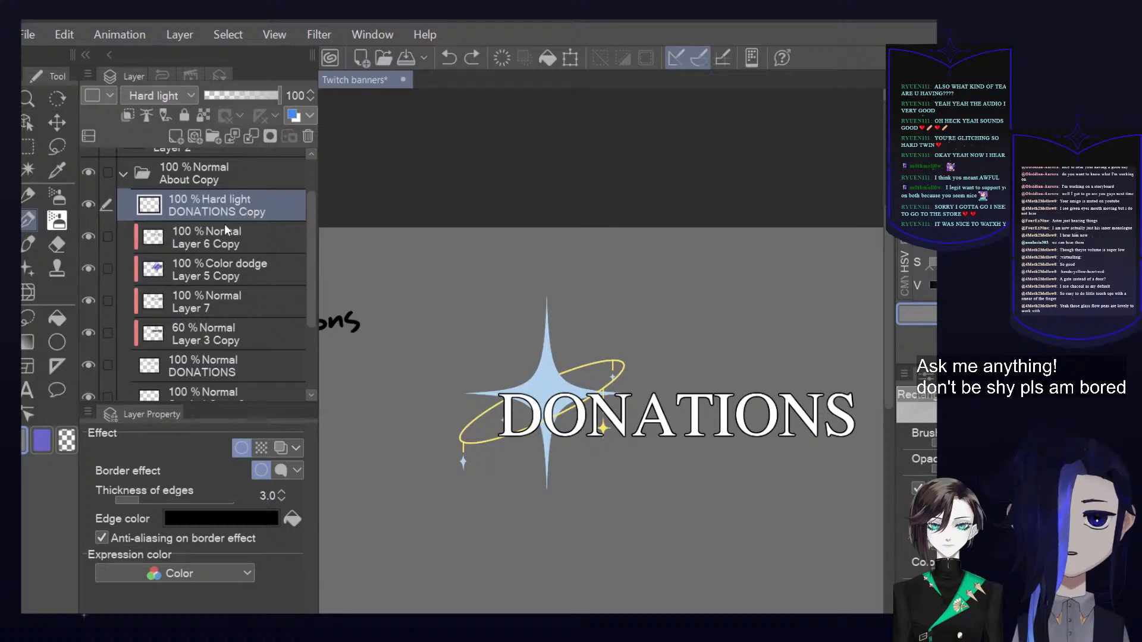
left_click(90, 205)
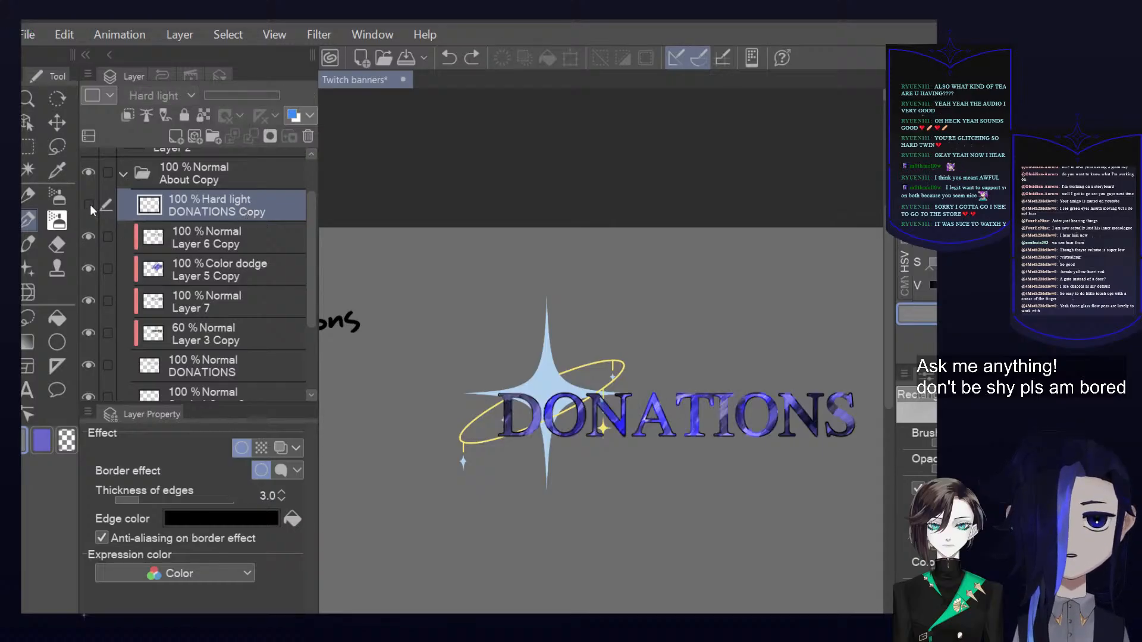
left_click(91, 205)
left_click(177, 137)
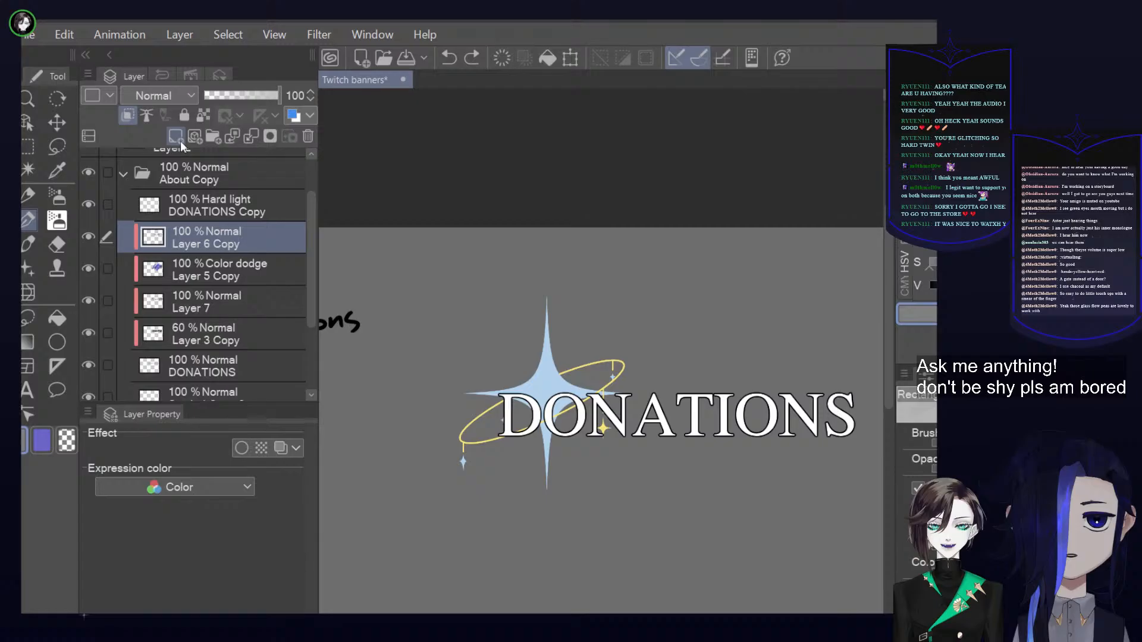
left_click(253, 201)
left_click(251, 137)
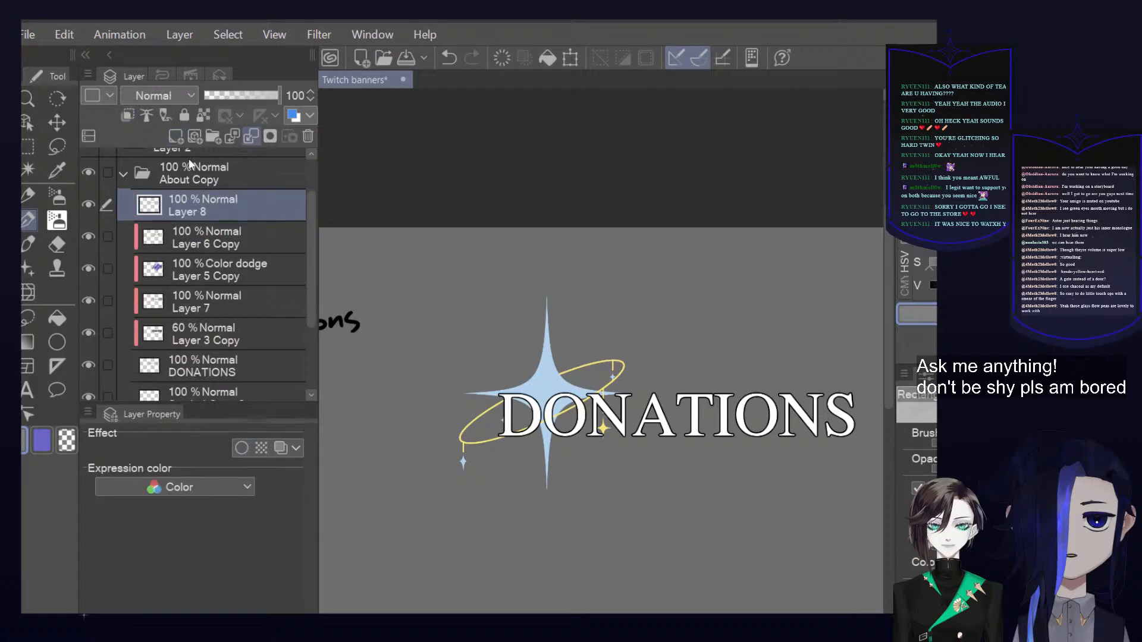
Check the merged Layer 8 by toggling its visibility and set its blending mode to Multiply
left_click(92, 203)
left_click(89, 204)
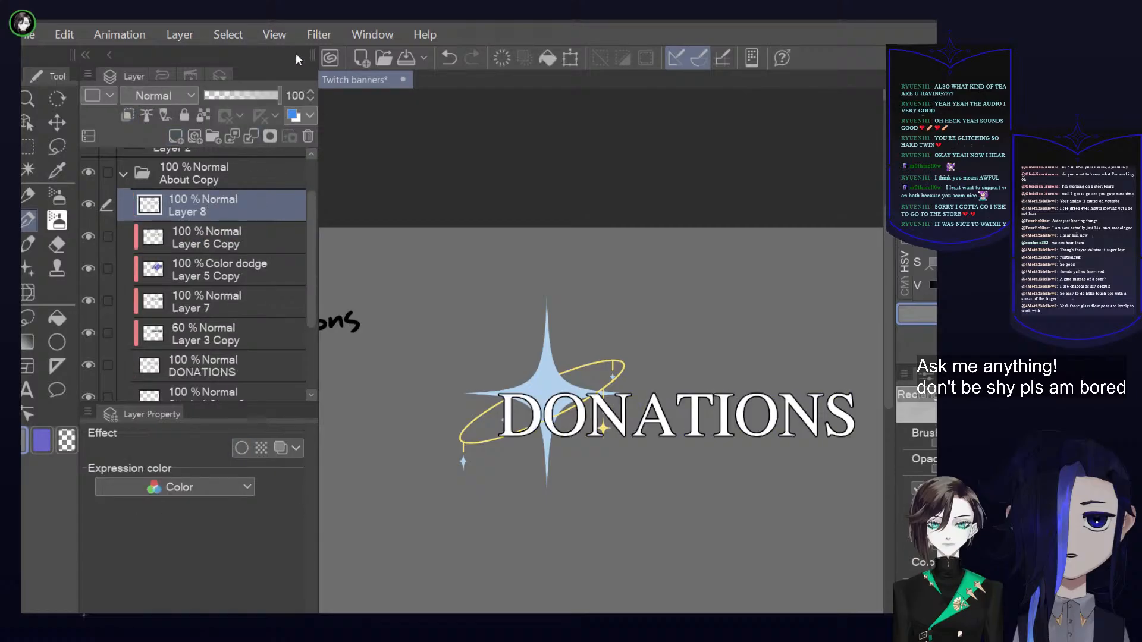
left_click(165, 94)
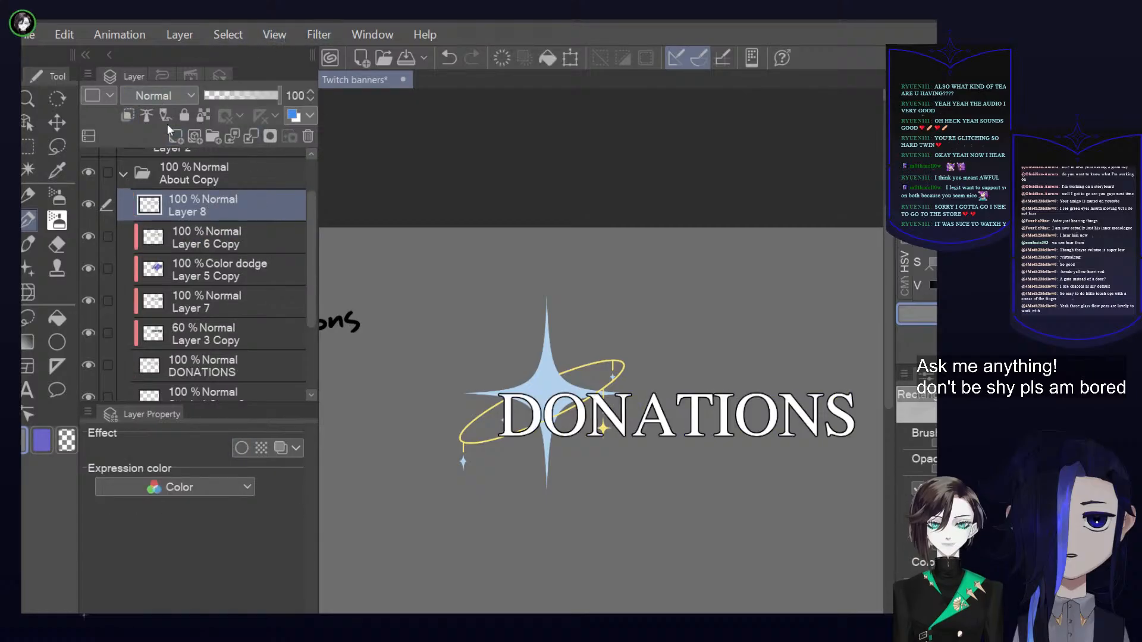
left_click(173, 158)
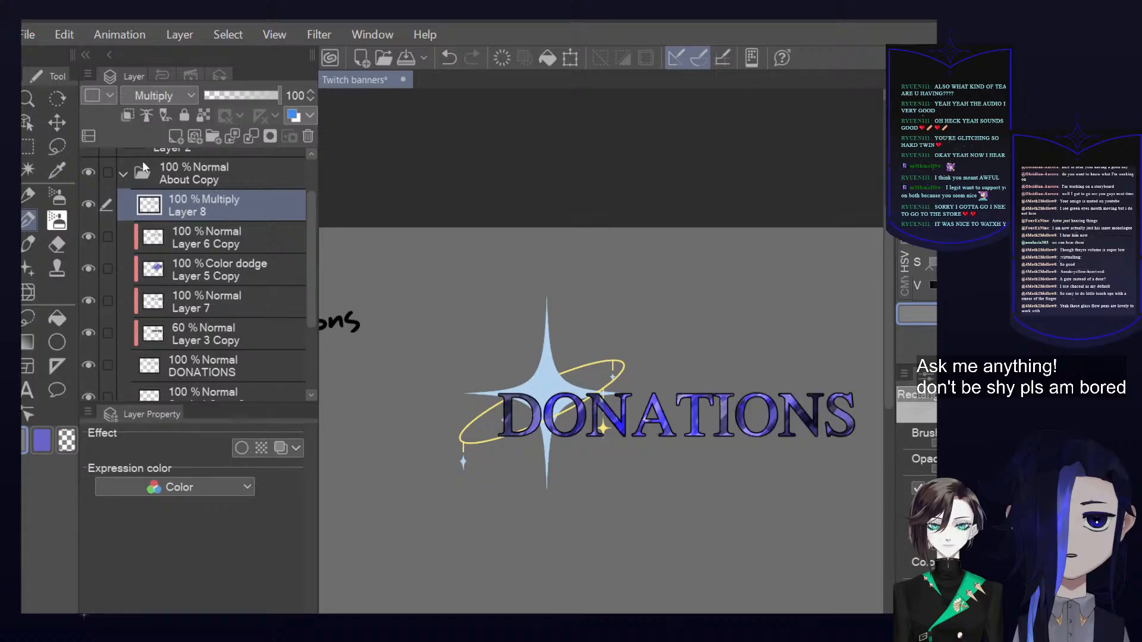
Collapse the About Copy folder and toggle the About Copy and About folders to compare the two headings
left_click(126, 173)
left_click(95, 227)
left_click(95, 227)
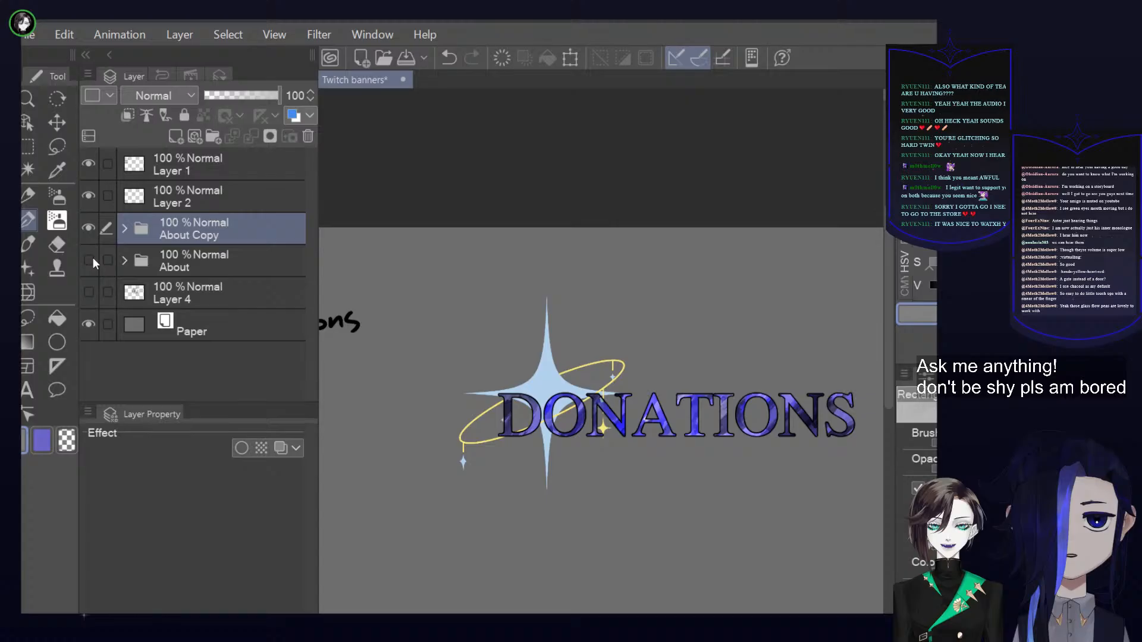
left_click(92, 258)
left_click(91, 220)
left_click(91, 220)
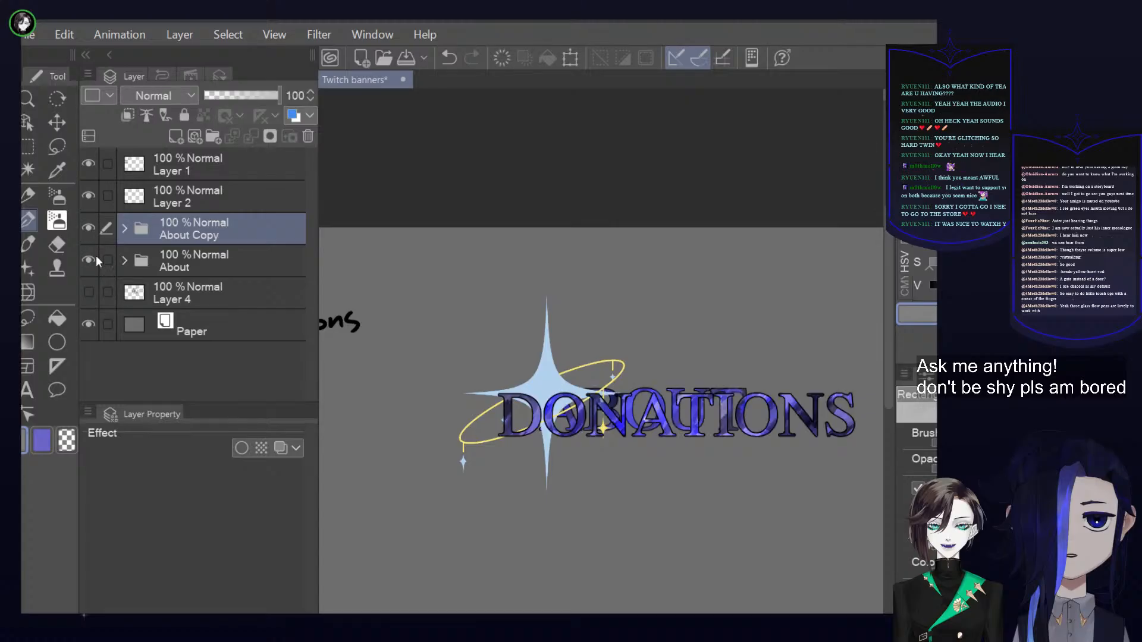
left_click(91, 260)
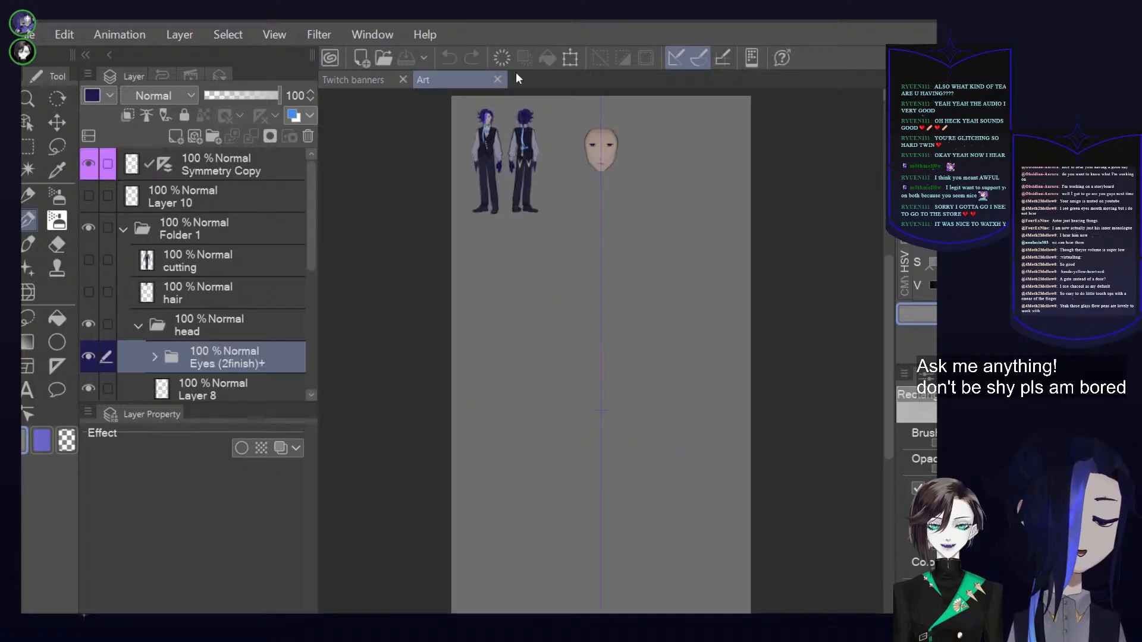
Examine the face drawing in the Art document closely, from the head outline to the eyes, nose and mouth
scroll(612, 118, "up", 2)
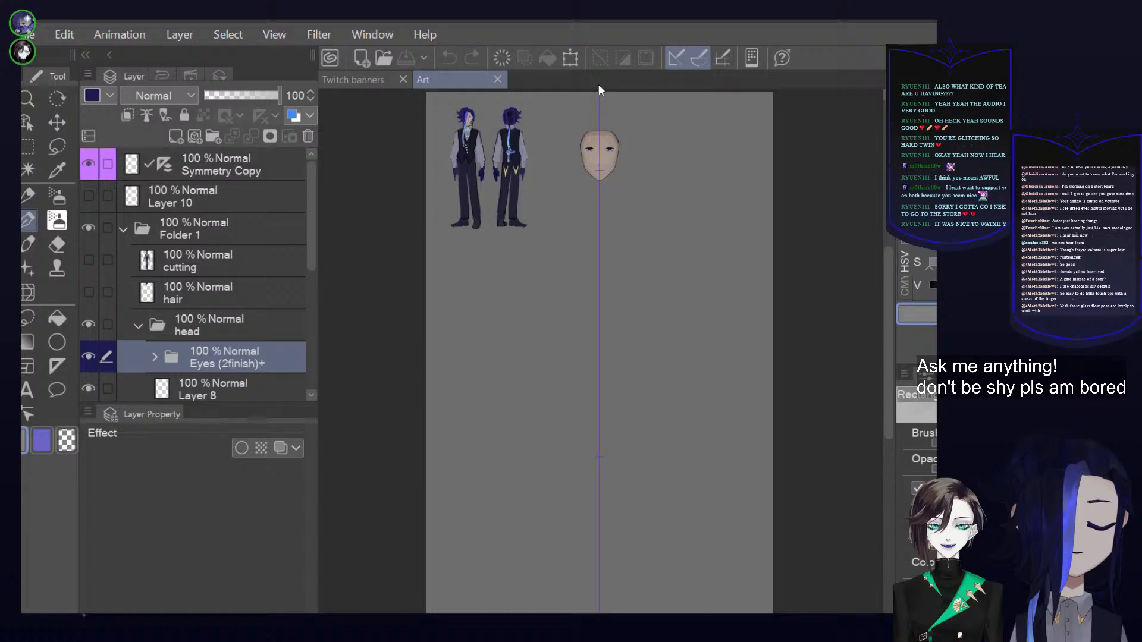
scroll(598, 91, "up", 2)
scroll(598, 90, "up", 2)
scroll(618, 217, "up", 2)
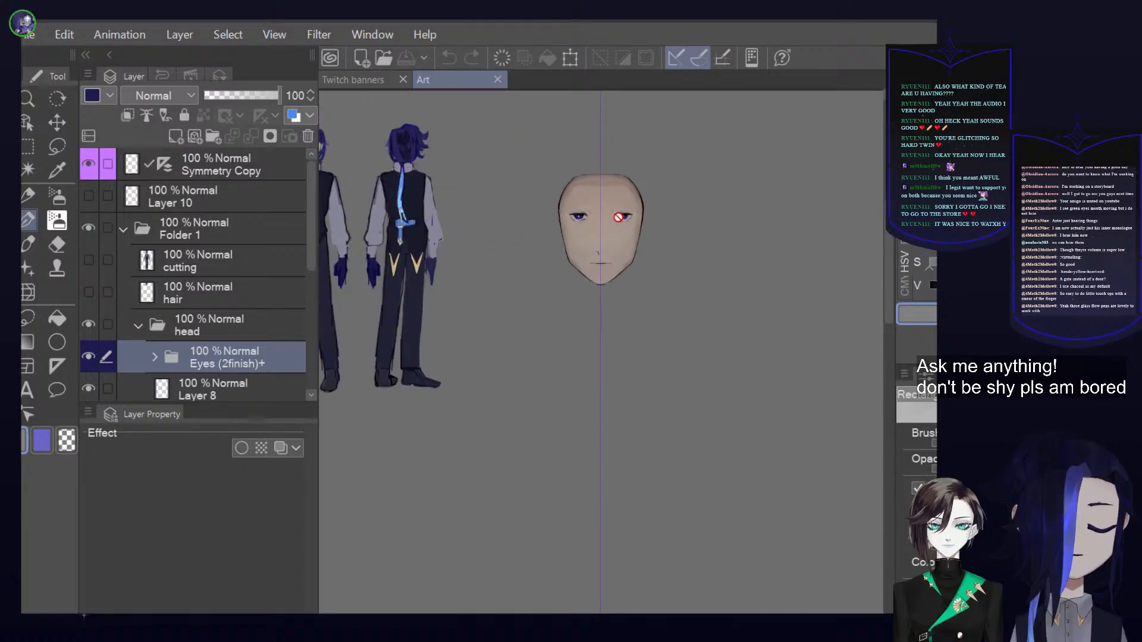
scroll(619, 217, "up", 2)
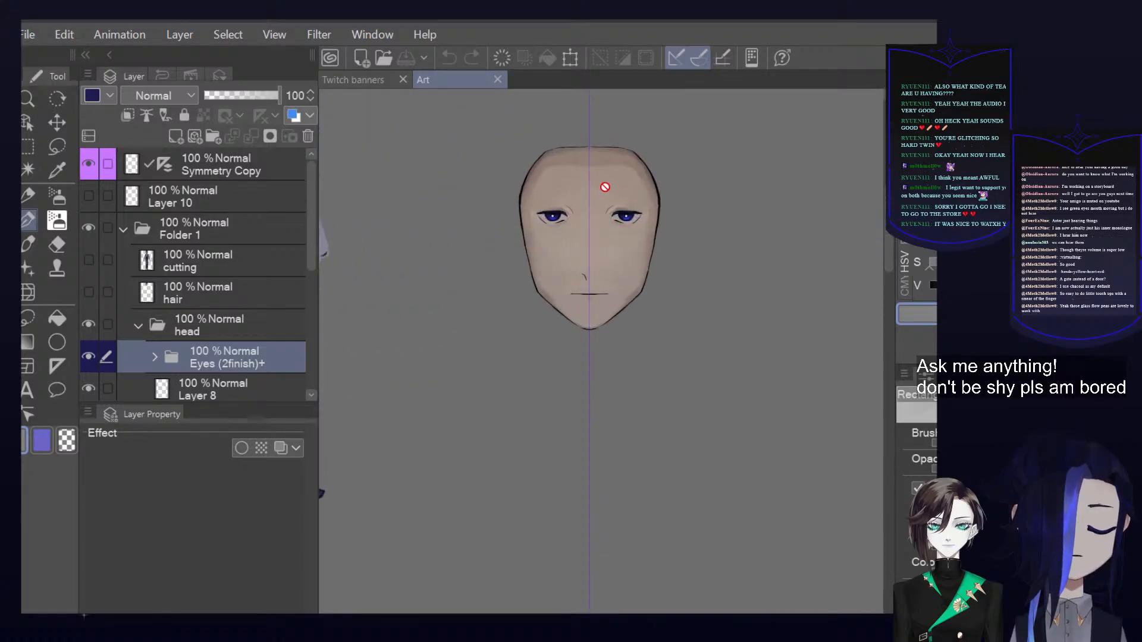
scroll(598, 308, "up", 2)
scroll(614, 199, "up", 4)
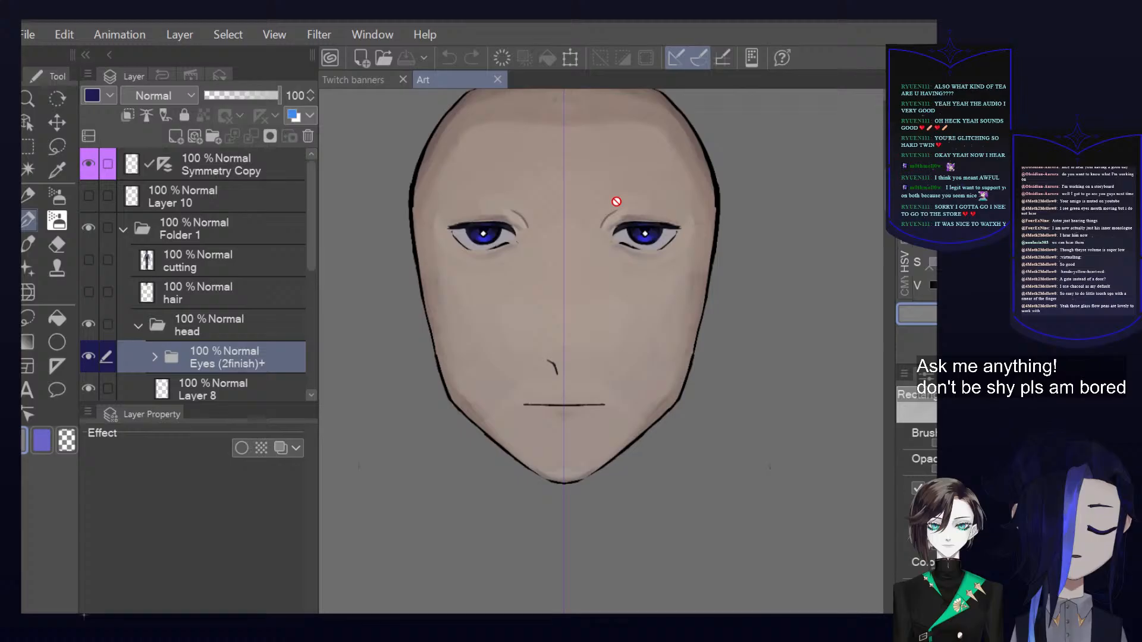
scroll(616, 202, "up", 1)
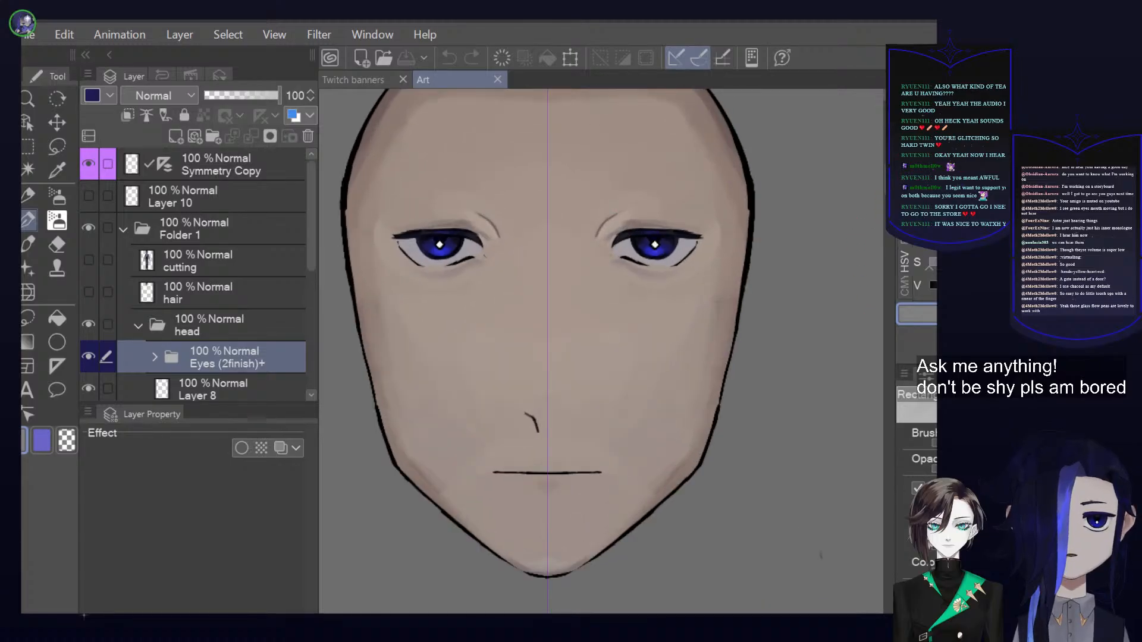
scroll(555, 288, "up", 3)
scroll(556, 288, "down", 2)
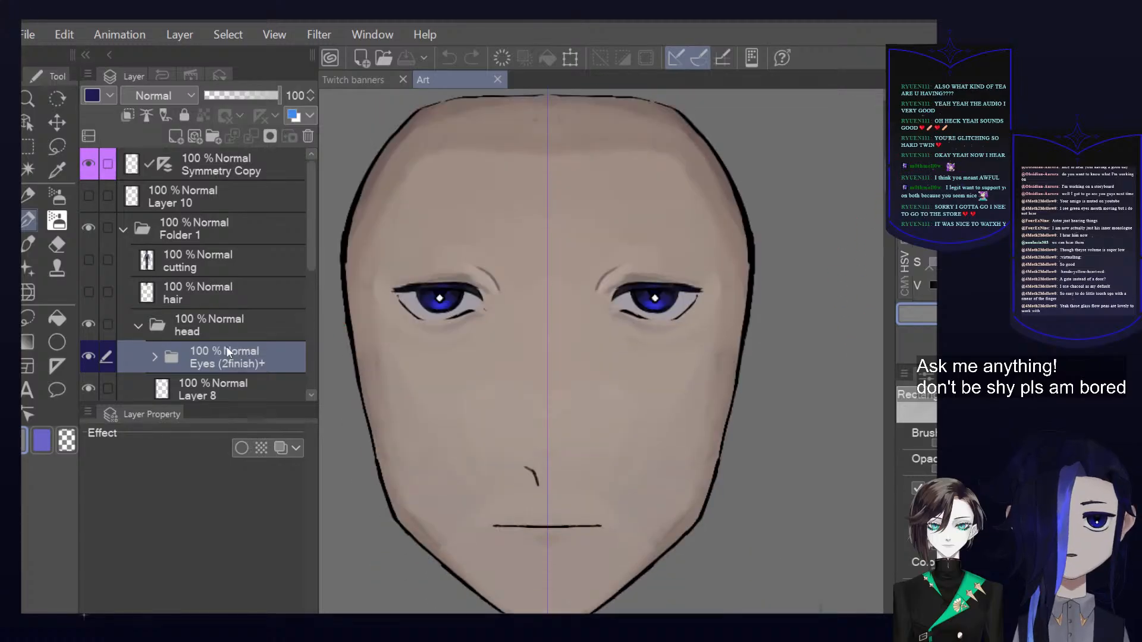
Expand the Face form folder in the head group and review its line, shadow and base layers
scroll(200, 338, "down", 2)
scroll(198, 330, "down", 3)
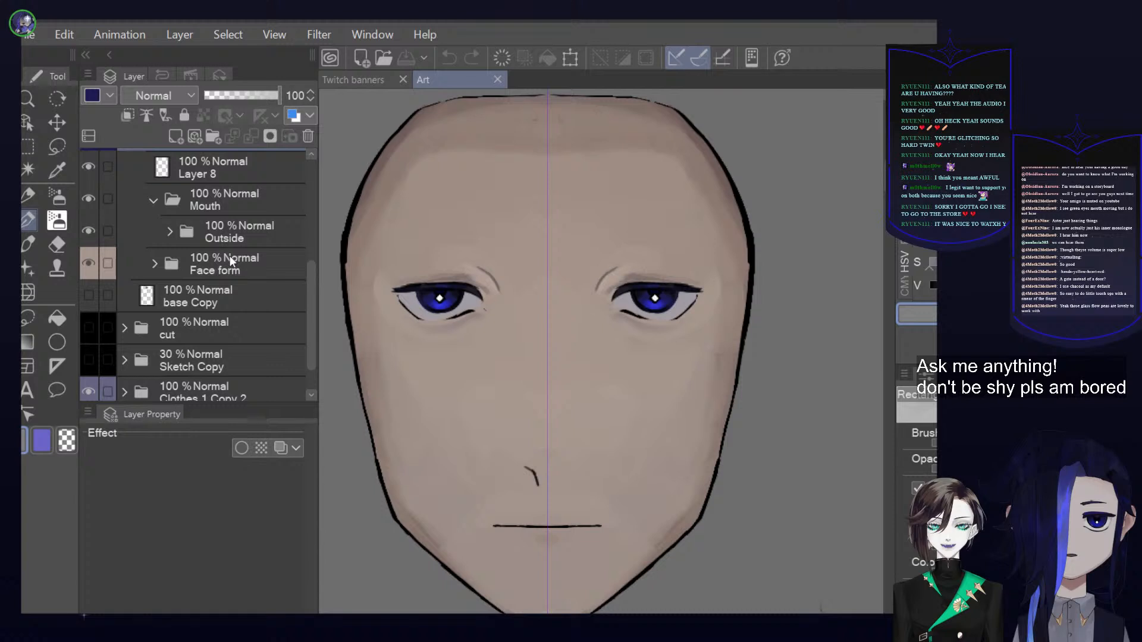
left_click(180, 265)
left_click(154, 264)
scroll(222, 285, "down", 1)
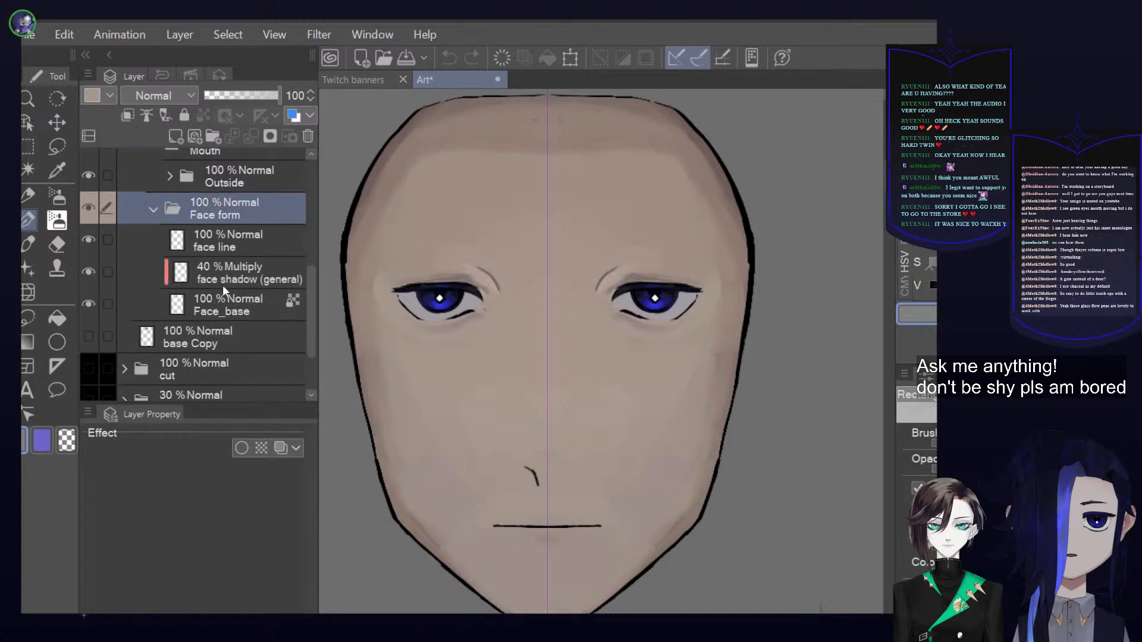
scroll(238, 270, "up", 1)
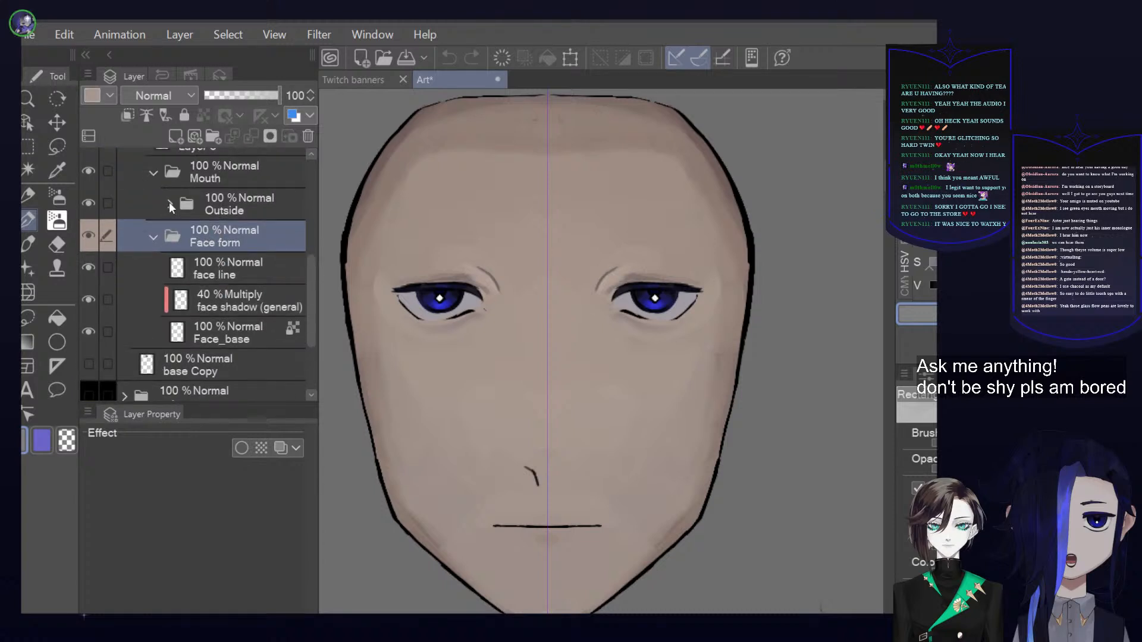
Expand the mouth's Outside folder and its Inside subfolder to review the layers that make up the mouth
left_click(169, 204)
left_click(193, 241)
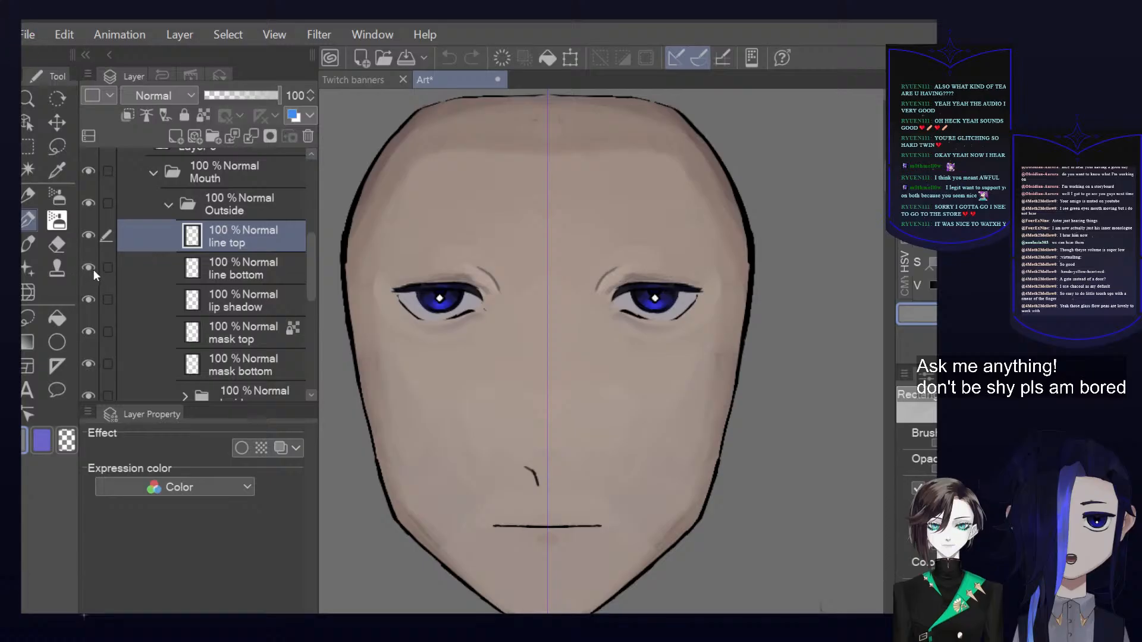
scroll(263, 350, "down", 2)
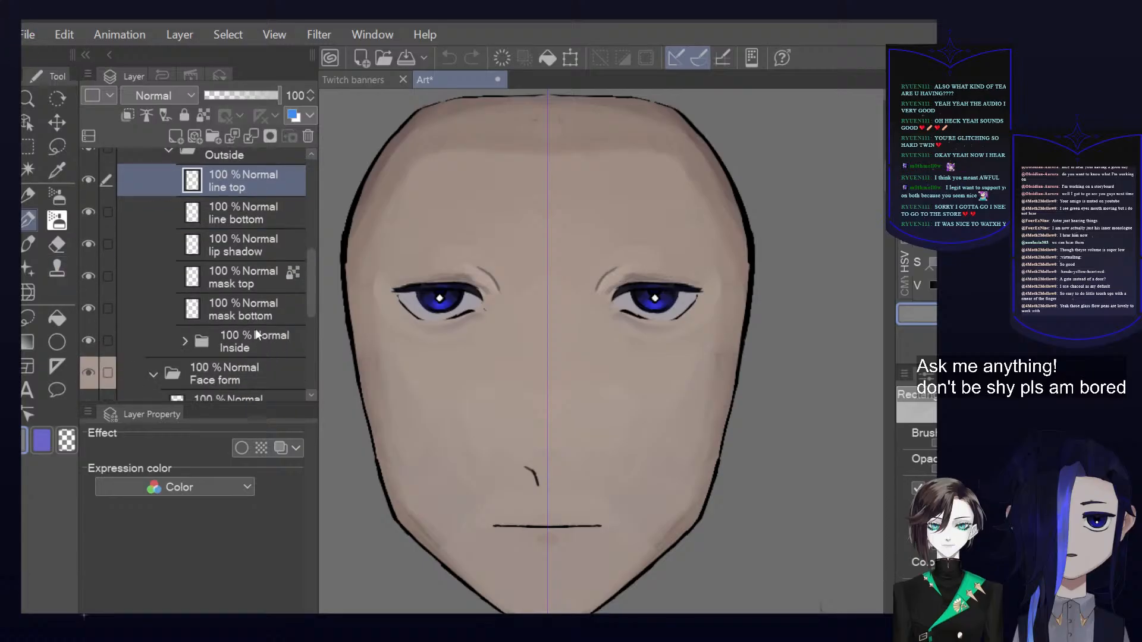
left_click(209, 339)
left_click(183, 341)
scroll(249, 310, "down", 3)
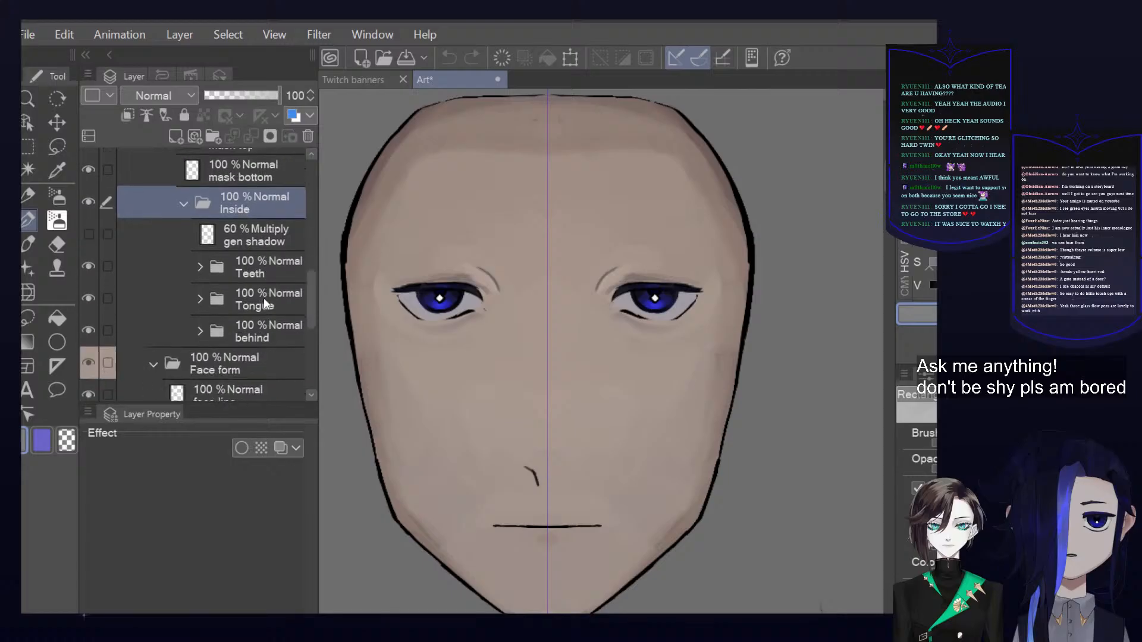
Expand the Teeth folder, check its top and bottom subfolders, and expand the Tongue folder
left_click(200, 267)
scroll(248, 277, "down", 2)
scroll(248, 277, "down", 1)
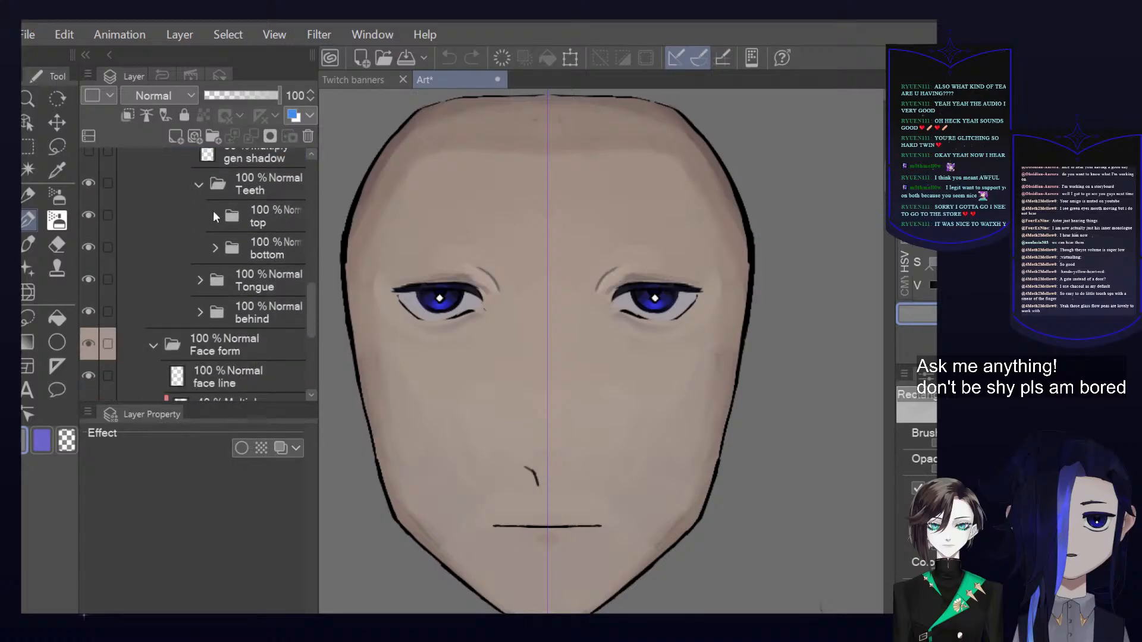
left_click(213, 213)
left_click(213, 213)
left_click(216, 248)
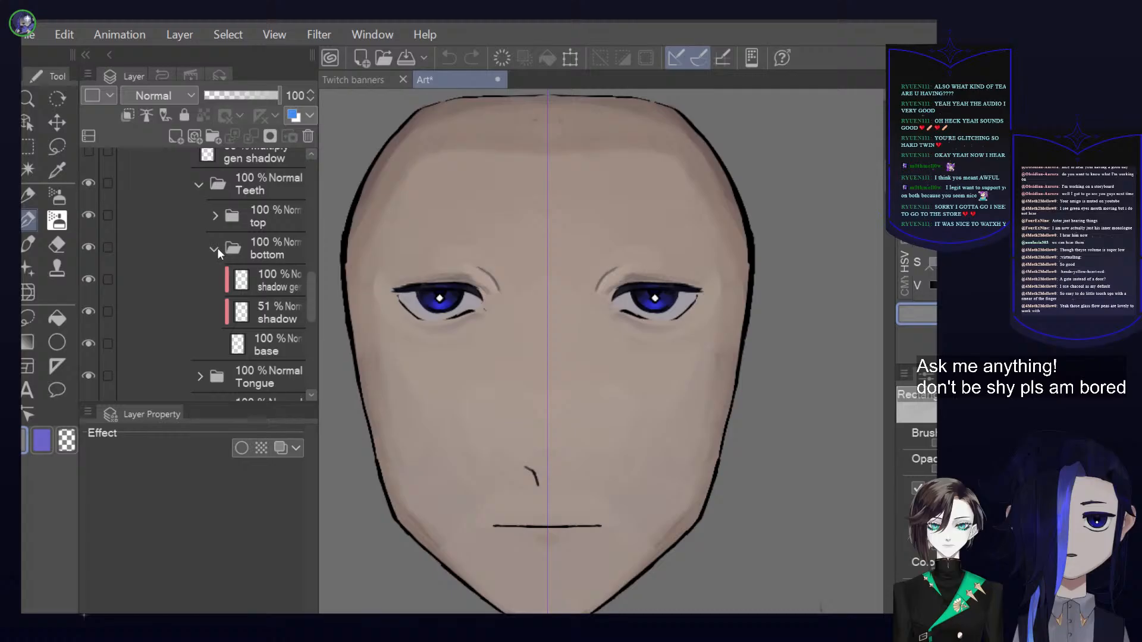
left_click(216, 248)
left_click(199, 280)
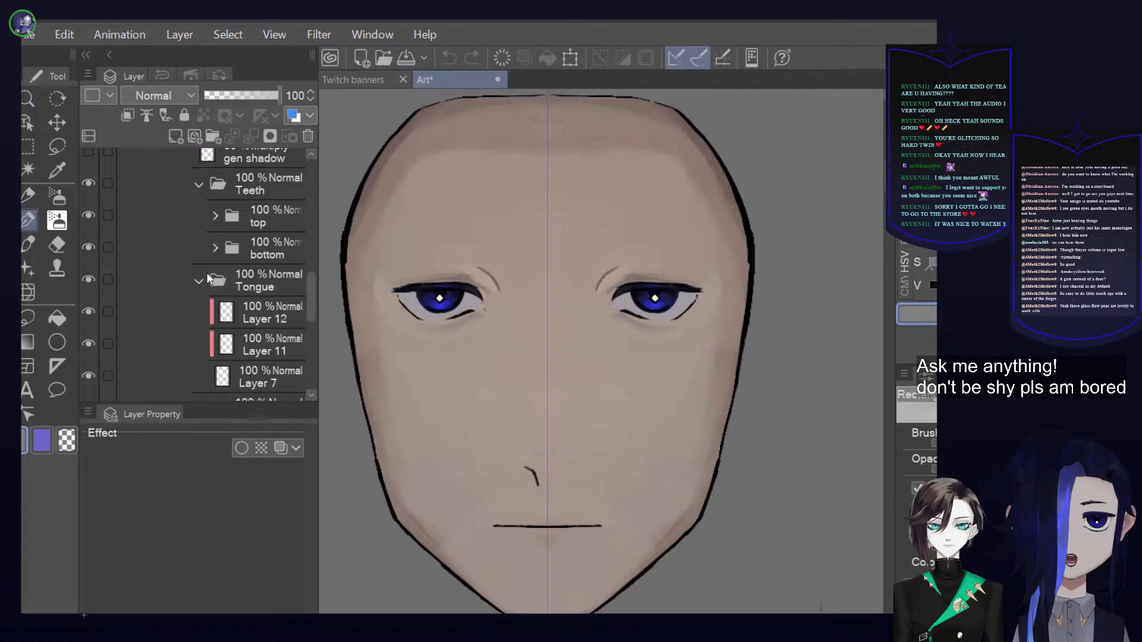
Widen the layer list and hide the mask bottom and mask top layers to expose the open mouth
scroll(250, 286, "down", 2)
left_click_drag(318, 310, 384, 314)
scroll(260, 315, "up", 5)
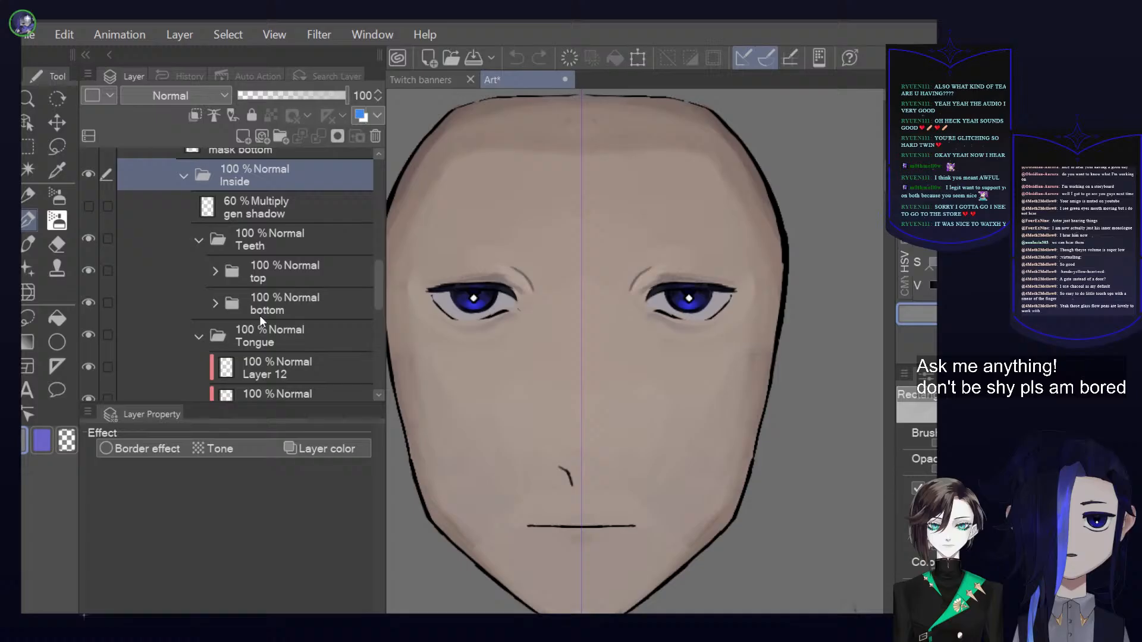
scroll(250, 255, "up", 2)
scroll(249, 251, "up", 2)
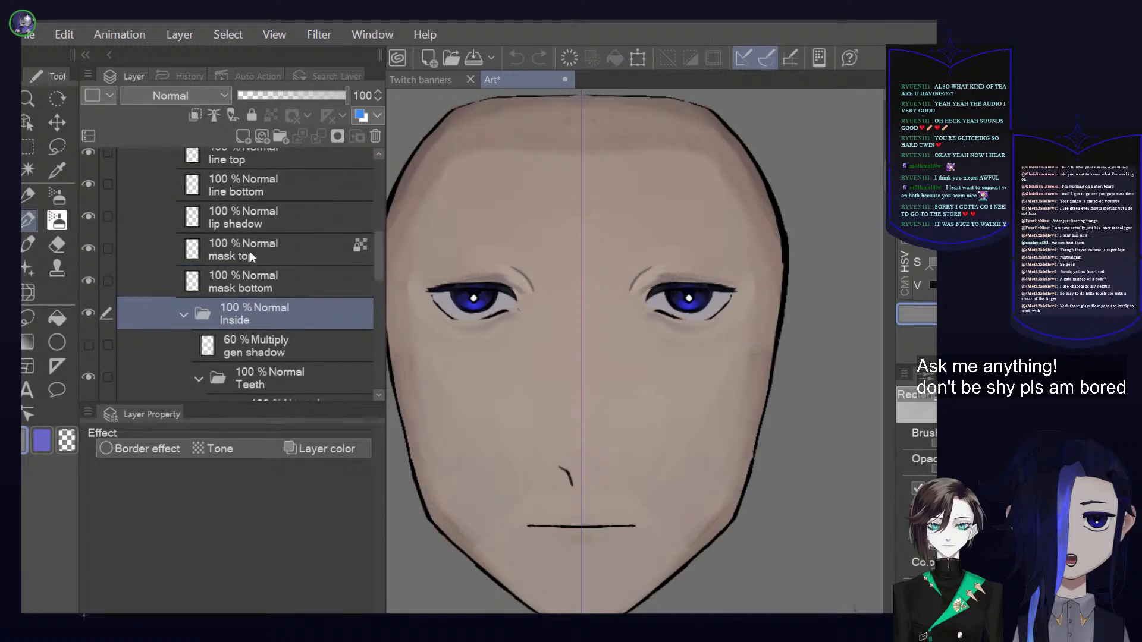
scroll(246, 275, "down", 1)
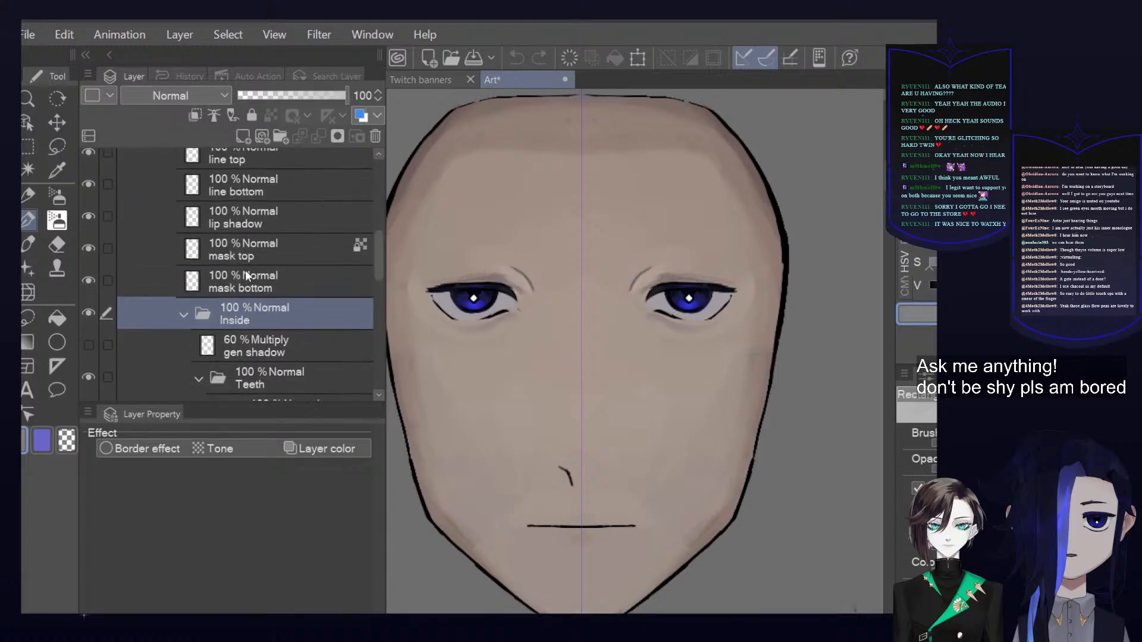
left_click(89, 277)
left_click(90, 255)
Expand the top and bottom teeth folders and toggle the lower teeth's base layer to check what it contains
scroll(357, 310, "down", 1)
scroll(355, 306, "down", 5)
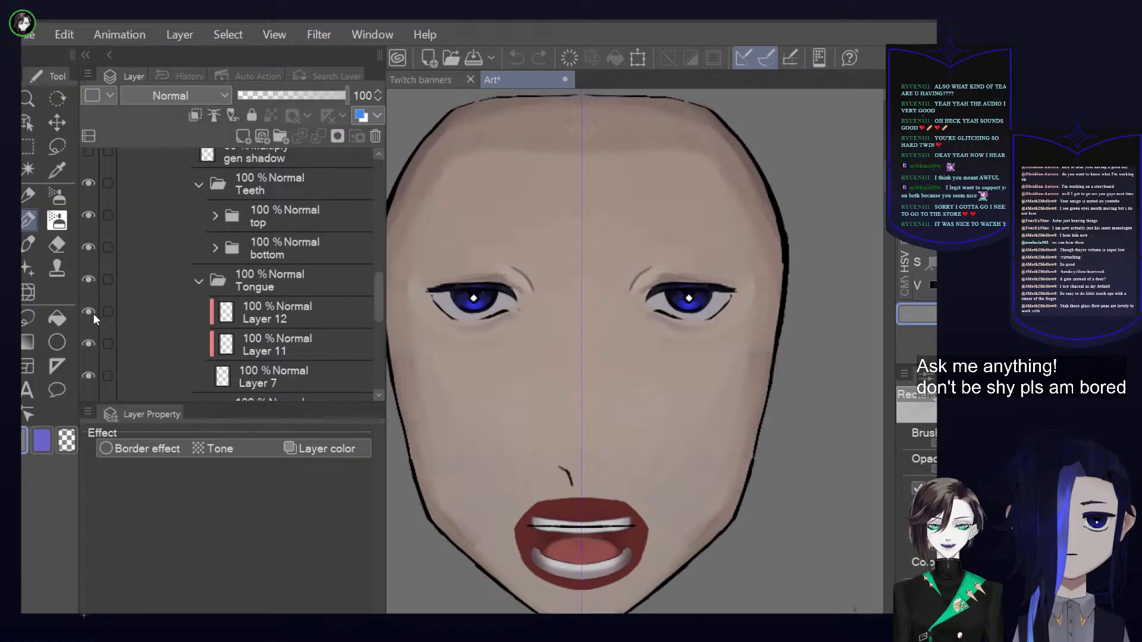
scroll(596, 382, "down", 1)
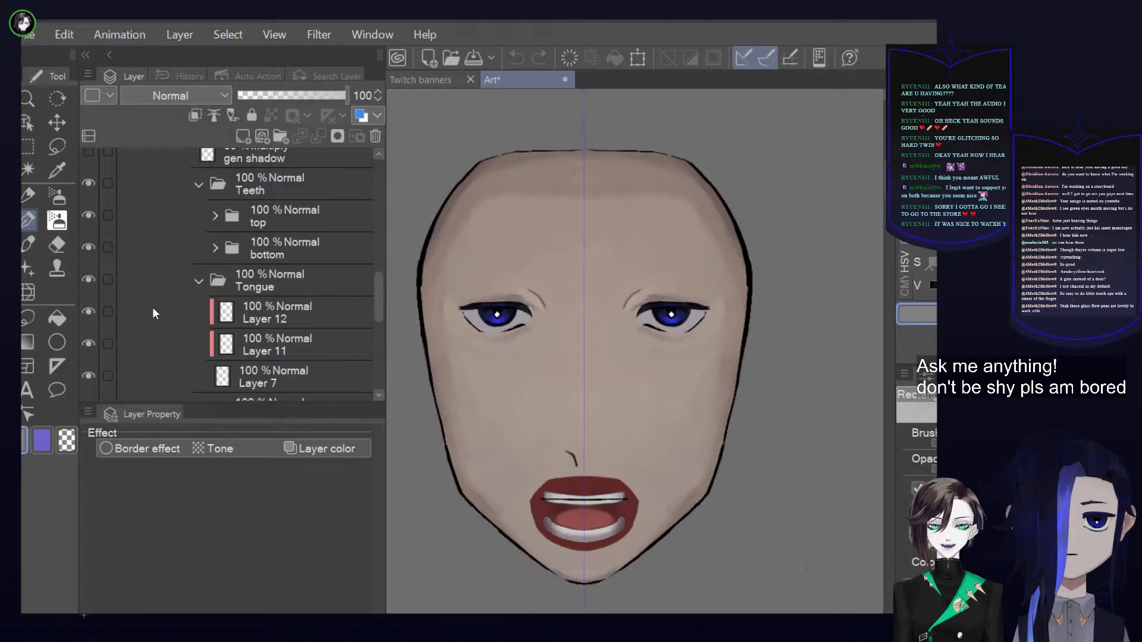
left_click(210, 222)
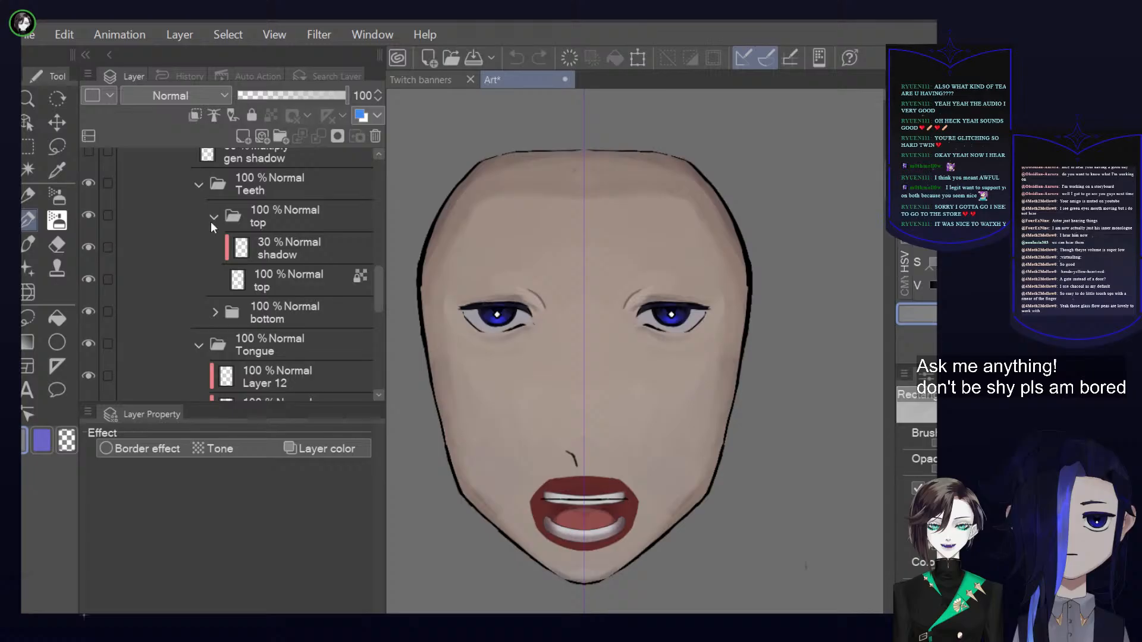
left_click(215, 312)
scroll(302, 326, "down", 2)
scroll(301, 326, "down", 1)
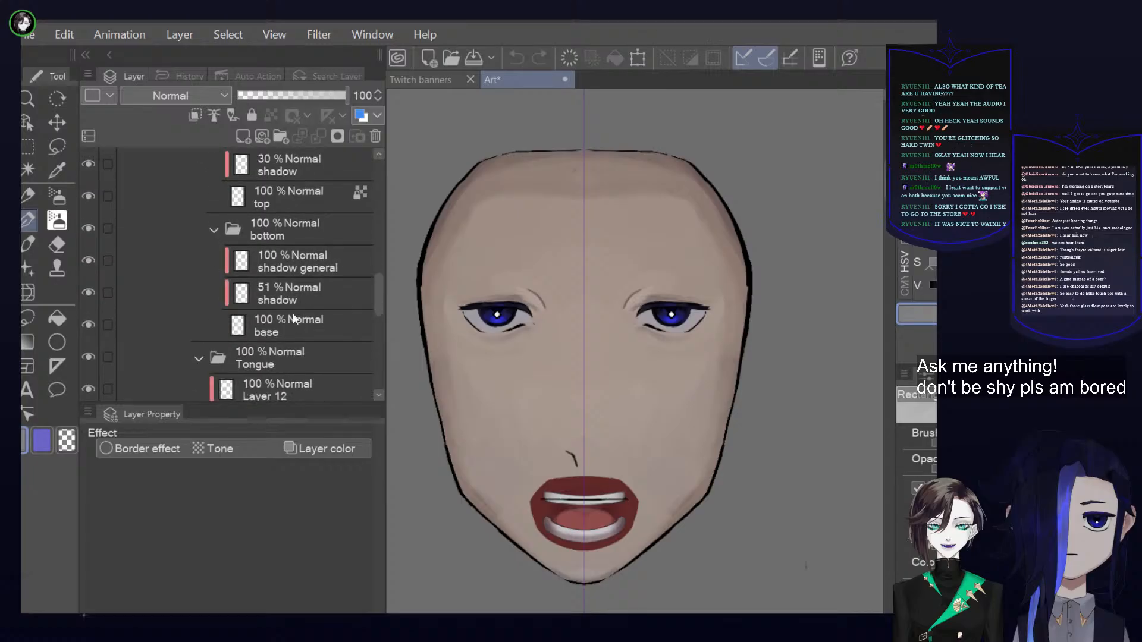
left_click(294, 326)
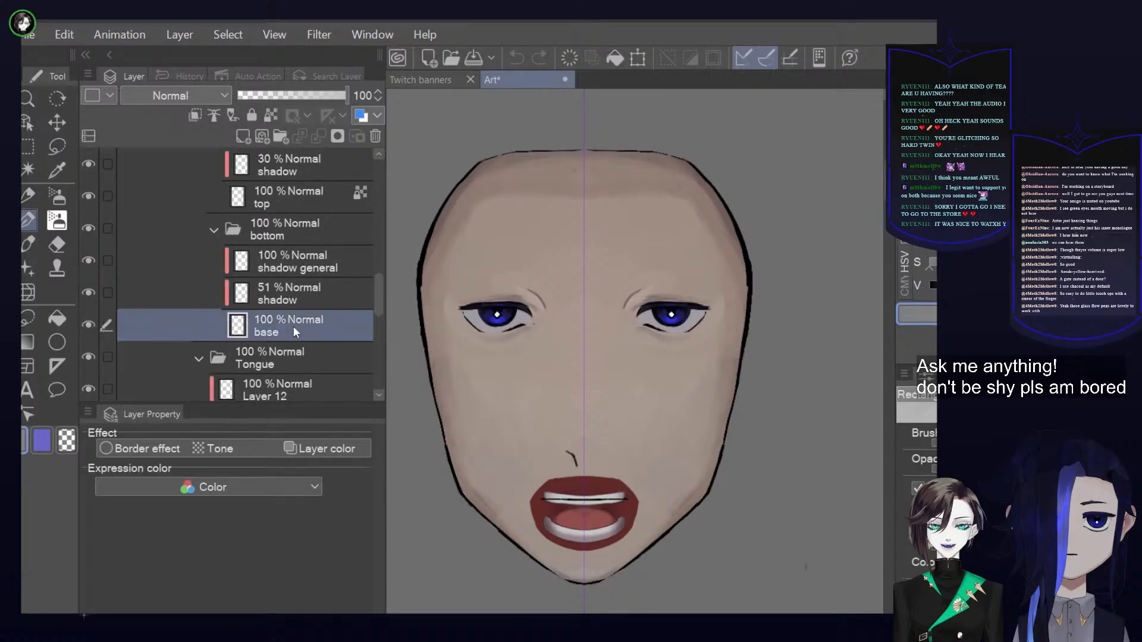
left_click(89, 324)
left_click(89, 324)
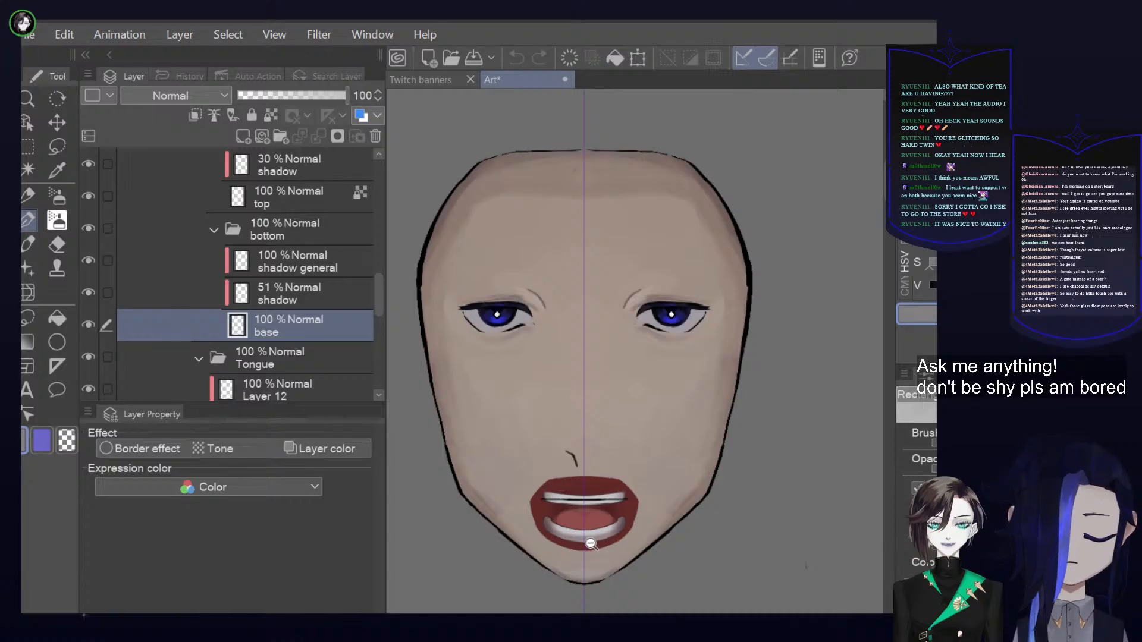
Lasso the front middle section of the lower teeth with the bottom teeth folder active
scroll(619, 538, "up", 3)
scroll(622, 539, "up", 3)
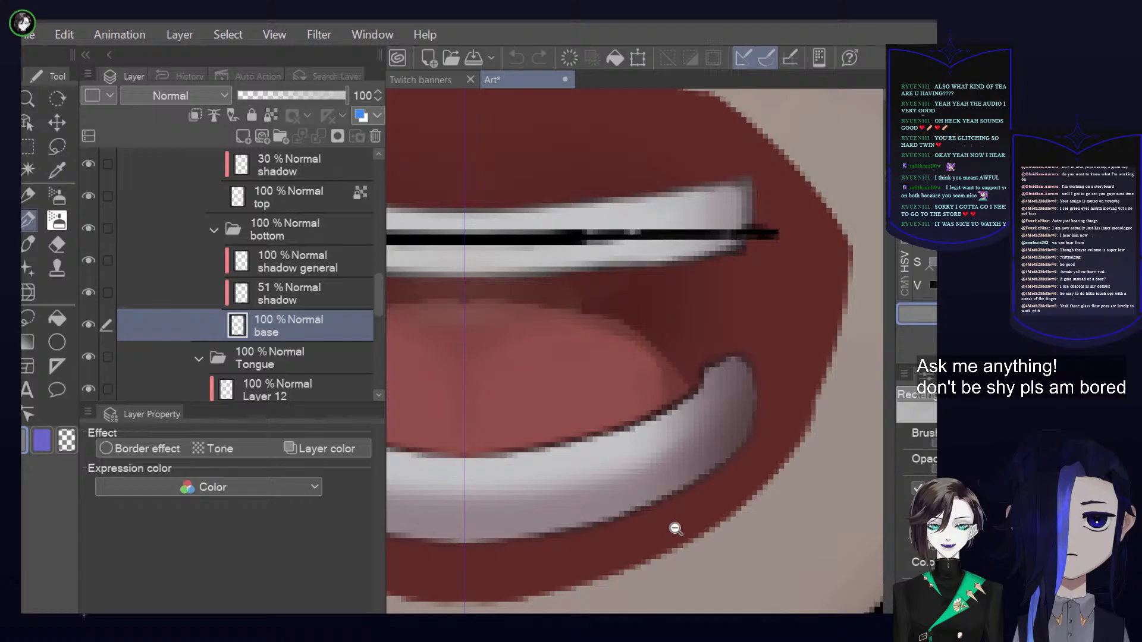
scroll(652, 535, "down", 2)
mouse_move(636, 519)
left_mouse_down()
mouse_move(780, 479)
mouse_move(779, 465)
left_mouse_up()
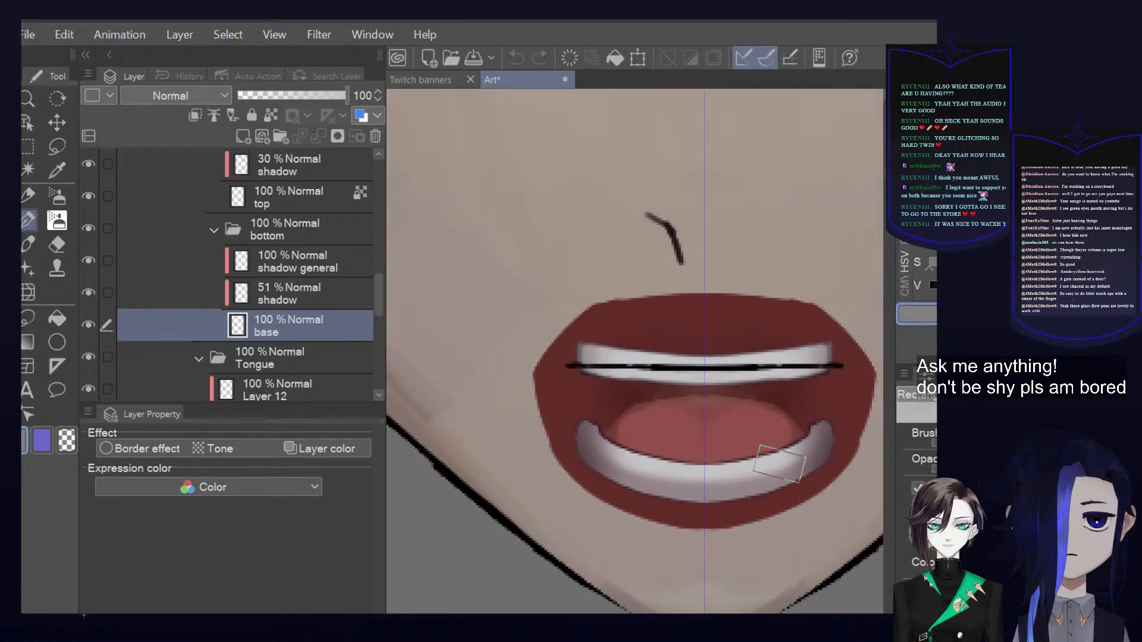
left_click(57, 147)
left_click(315, 236)
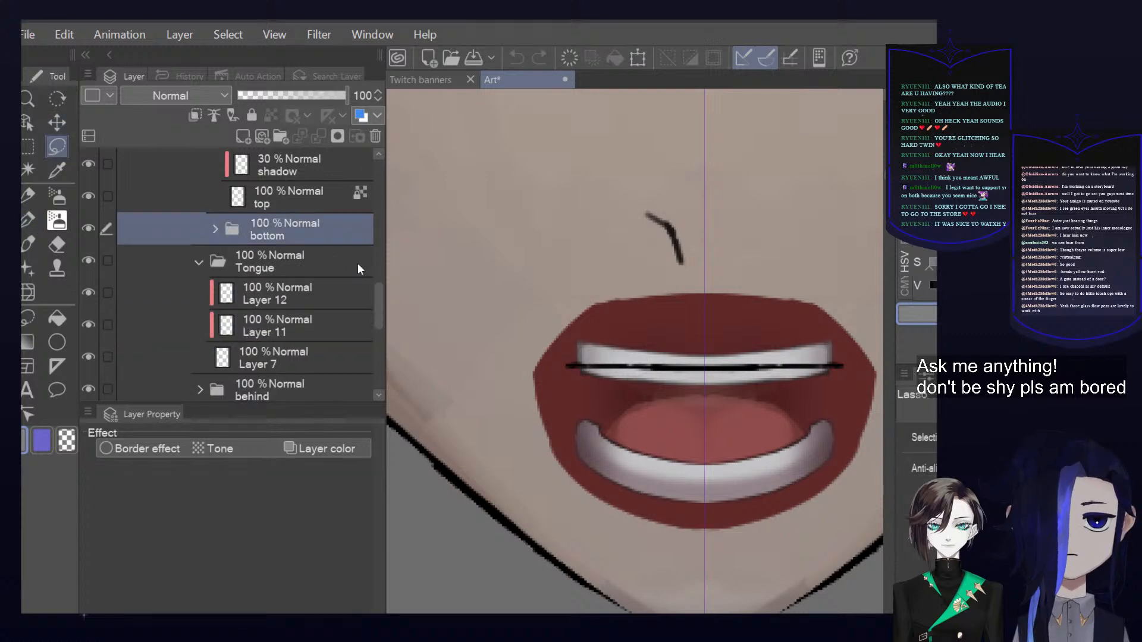
mouse_move(667, 503)
left_mouse_down()
mouse_move(752, 502)
mouse_move(650, 446)
left_mouse_up()
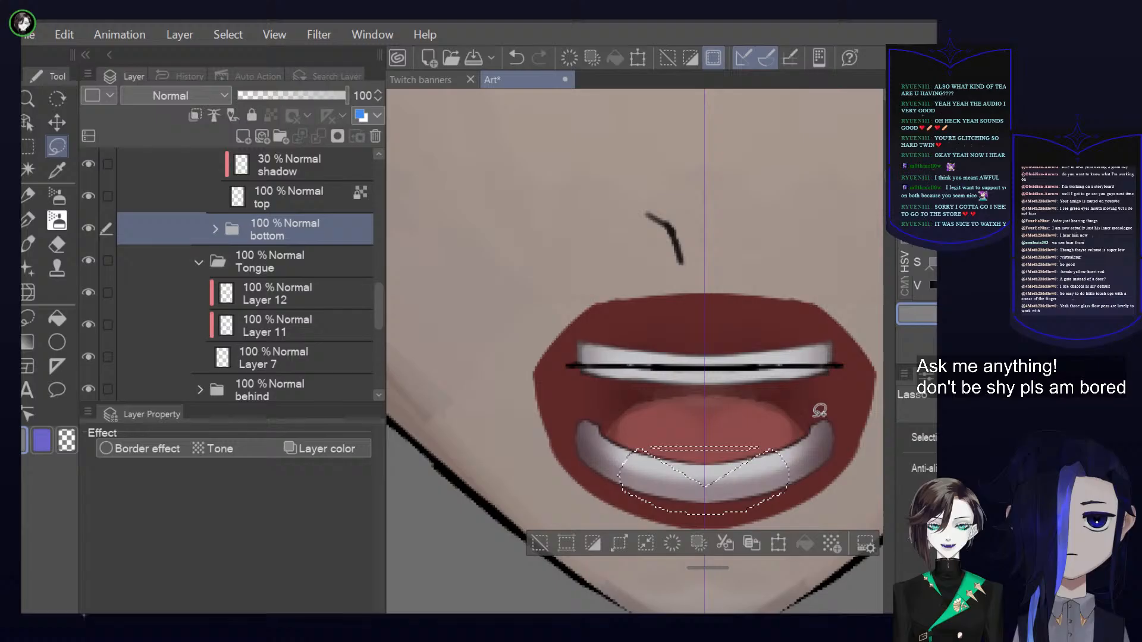
mouse_move(757, 442)
left_mouse_down()
mouse_move(644, 498)
mouse_move(768, 463)
mouse_move(743, 442)
mouse_move(711, 474)
left_mouse_up()
mouse_move(803, 467)
left_mouse_down()
mouse_move(783, 470)
mouse_move(779, 485)
mouse_move(791, 461)
left_mouse_up()
Duplicate the bottom teeth folder and clear the lasso selection
scroll(791, 459, "up", 2)
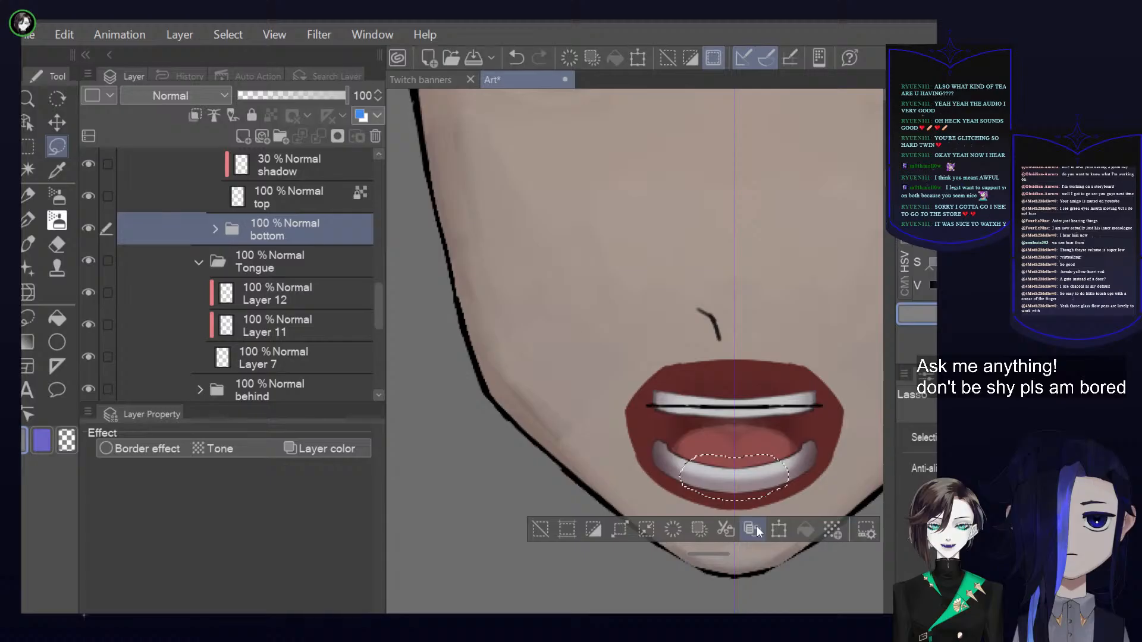
left_click(754, 531)
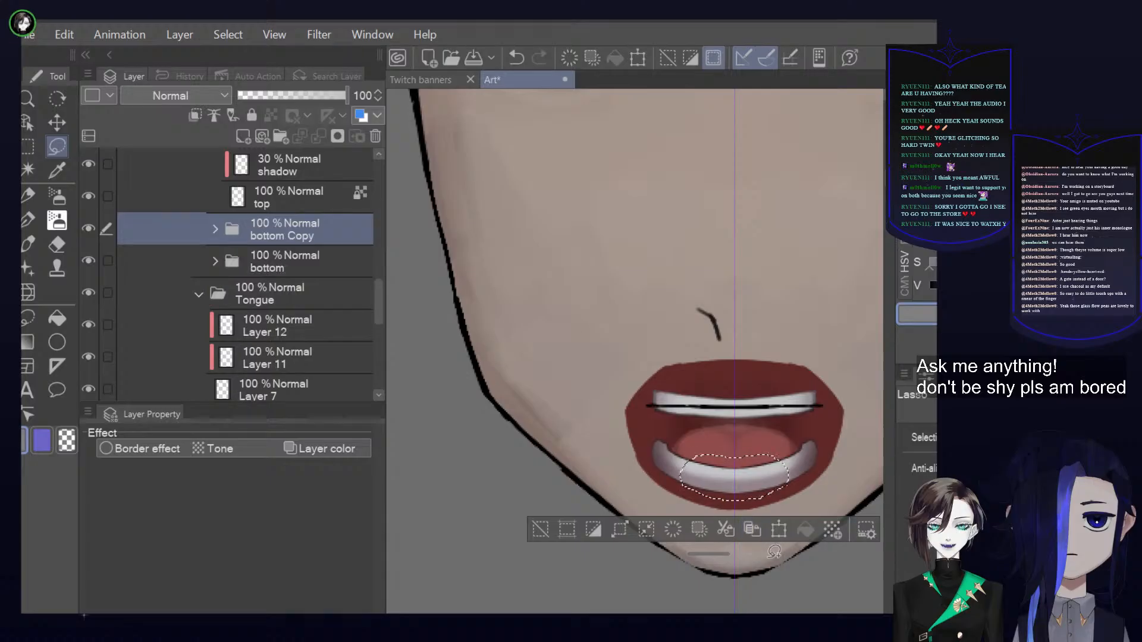
left_click(540, 530)
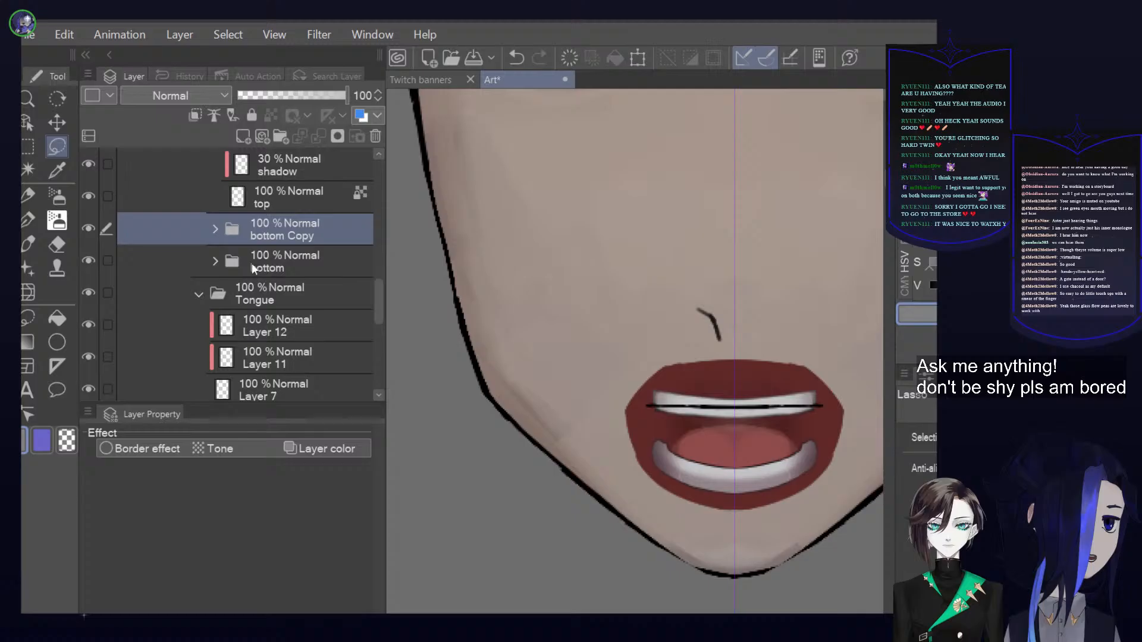
Rename the original bottom teeth folder as bottom base and its copy as bottom molars
left_click(285, 268)
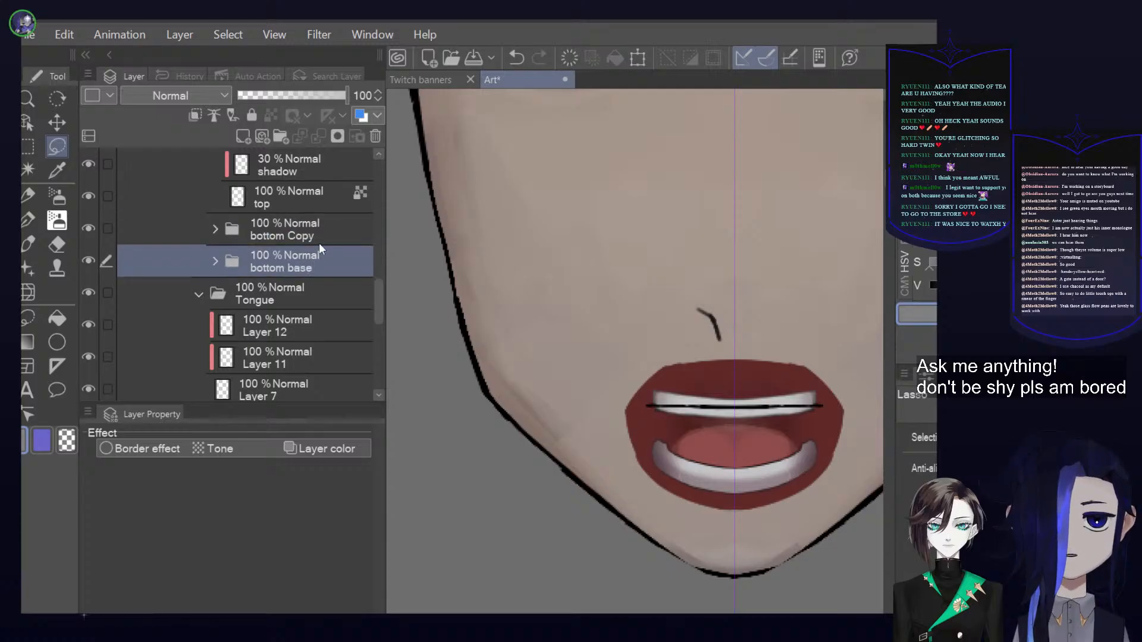
left_click(305, 233)
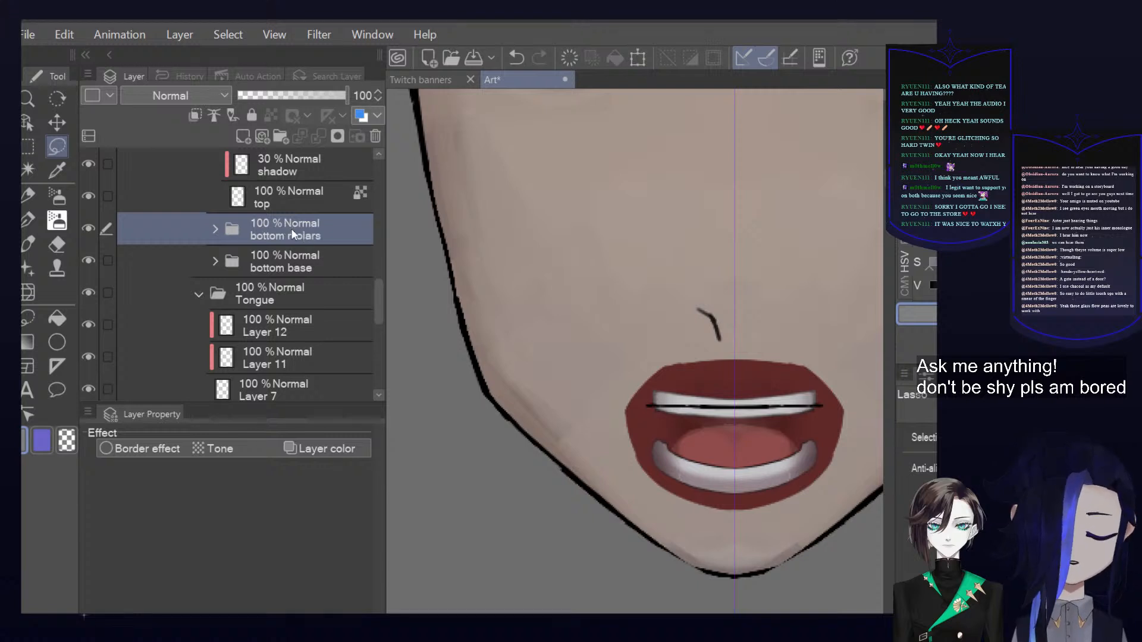
left_click(339, 254)
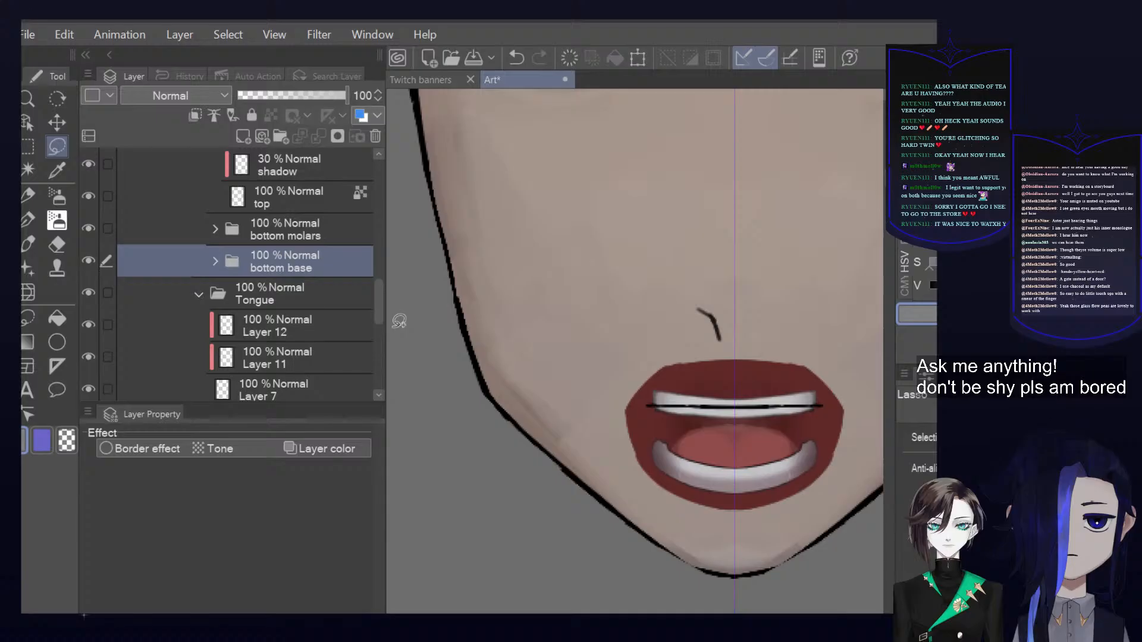
Delete the bottom molars folder and add a new layer above shadow general inside the bottom base folder
left_click(331, 228)
left_click(374, 137)
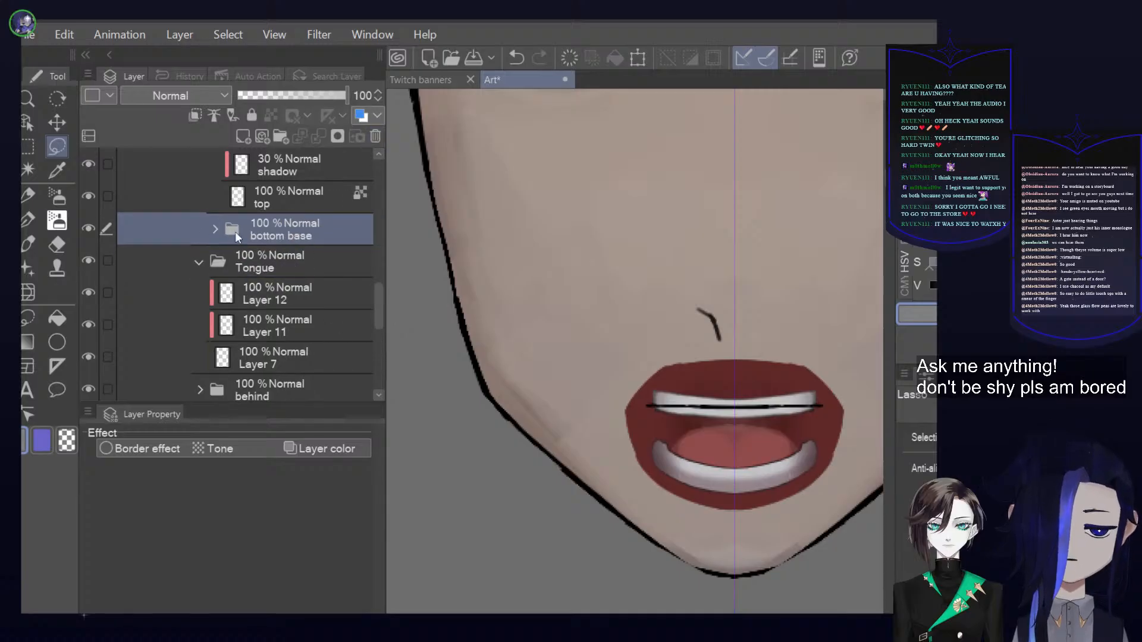
left_click(214, 231)
left_click(312, 255)
left_click(243, 137)
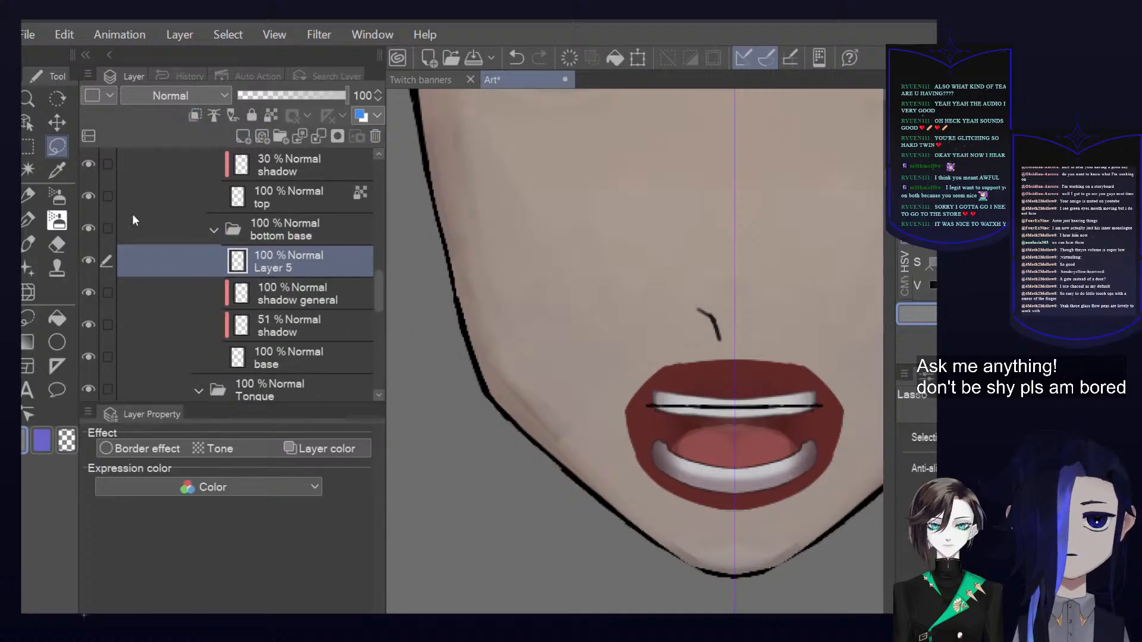
Set the drawing colour to black, undo a trial brush stroke beside the nose on Layer 5, and switch to the Pen tool
left_click(26, 223)
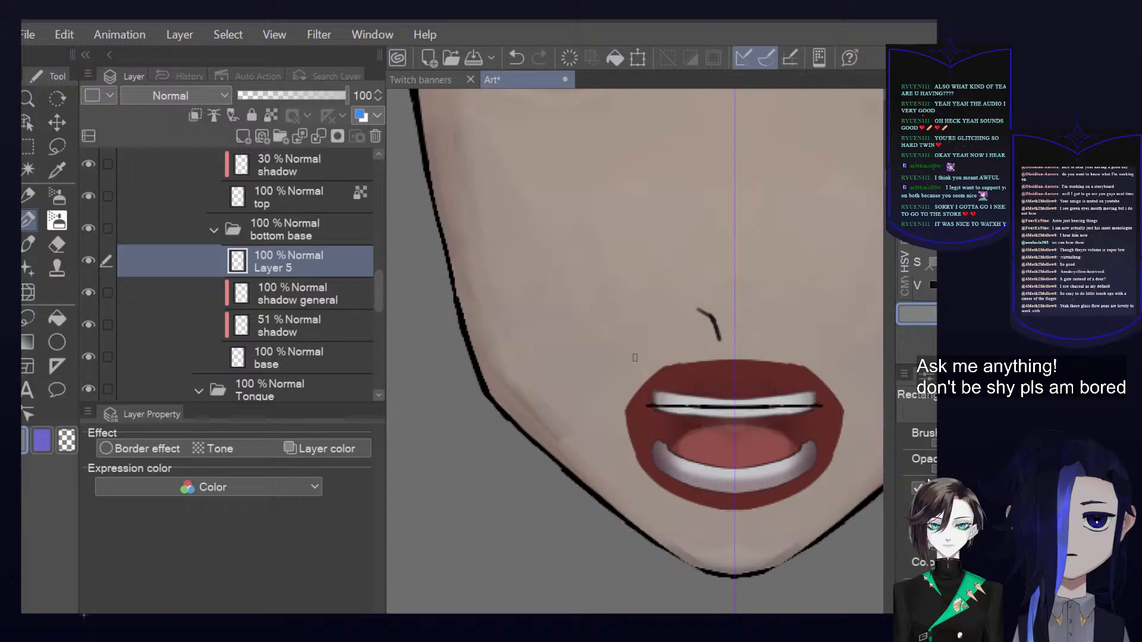
left_click(931, 285)
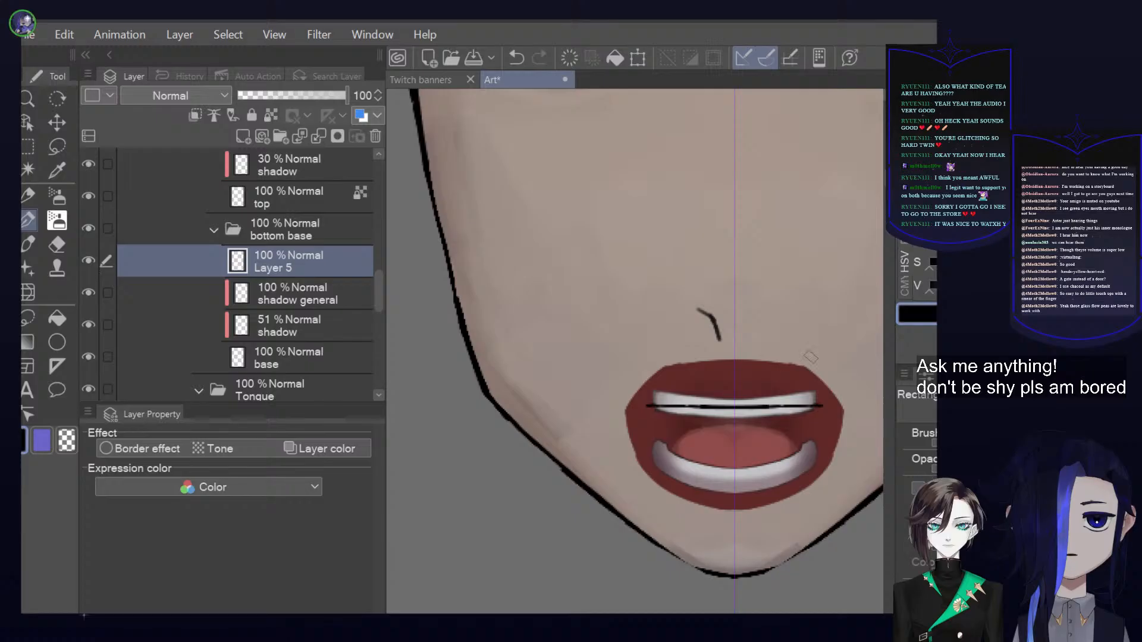
mouse_move(790, 341)
left_mouse_down()
mouse_move(754, 366)
mouse_move(731, 410)
left_mouse_up()
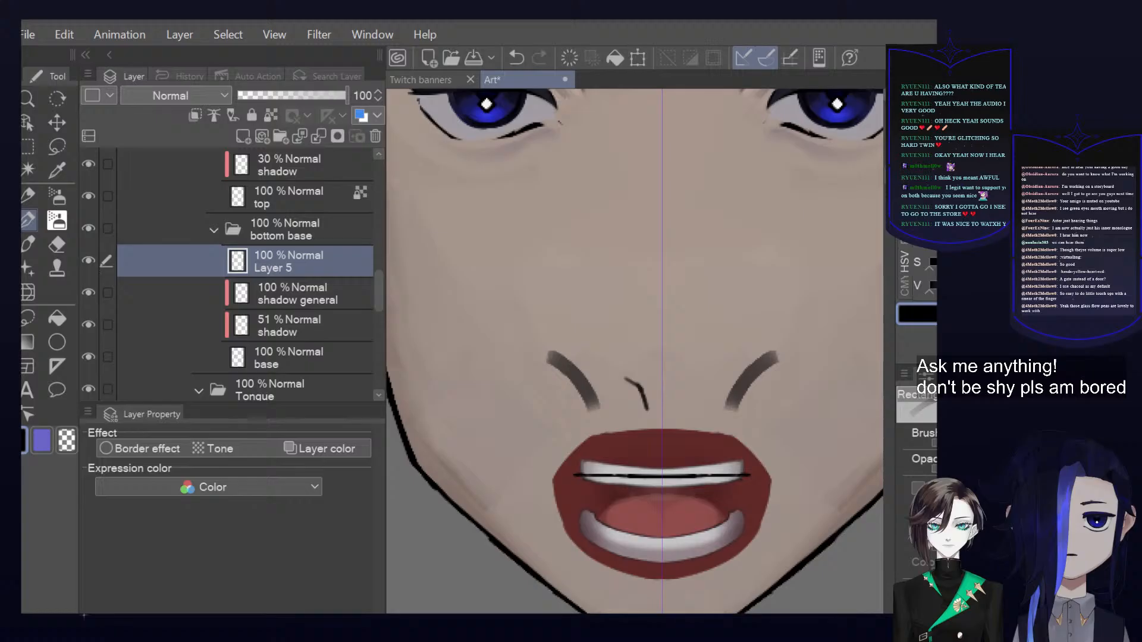
key("ctrl+z")
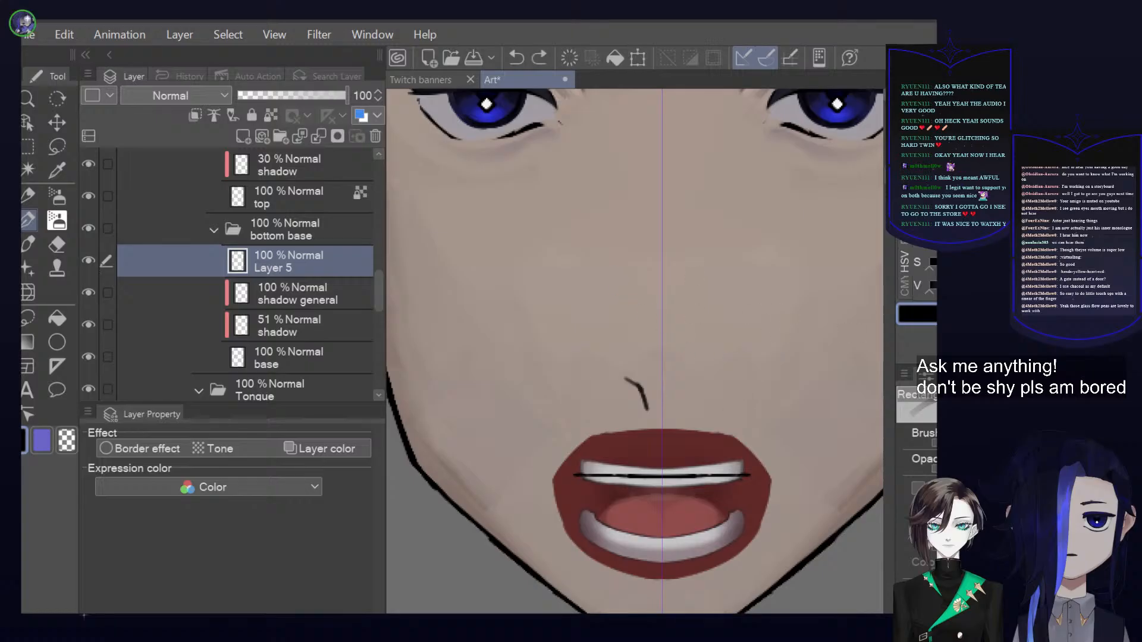
key("p")
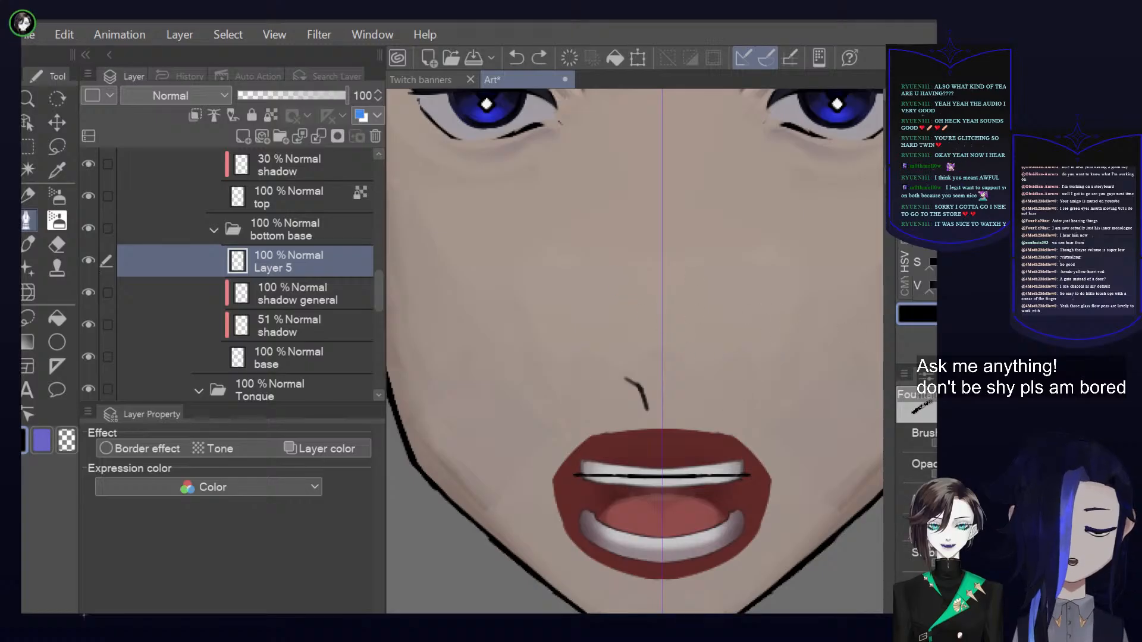
Cycle through the brush sub tools, testing each with a trial stroke over the cheek and undoing it, until a smooth ink-like brush is active
left_click_drag(774, 317, 798, 397)
key("ctrl+z")
key("p")
mouse_move(810, 302)
left_mouse_down()
mouse_move(754, 368)
mouse_move(805, 397)
left_mouse_up()
key("ctrl+z")
key("period")
mouse_move(800, 288)
left_mouse_down()
mouse_move(810, 315)
mouse_move(798, 412)
left_mouse_up()
key("ctrl+z")
key("period")
left_click_drag(810, 283, 813, 365)
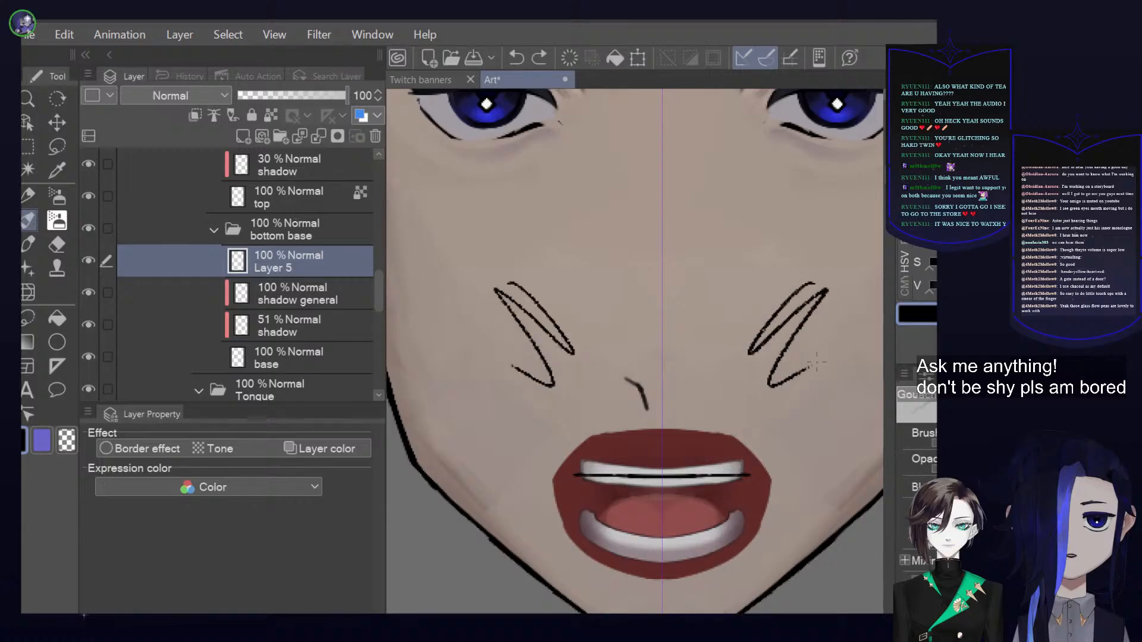
key("ctrl+z")
mouse_move(806, 286)
left_mouse_down()
mouse_move(785, 316)
mouse_move(840, 310)
mouse_move(827, 392)
left_mouse_up()
key("ctrl+z")
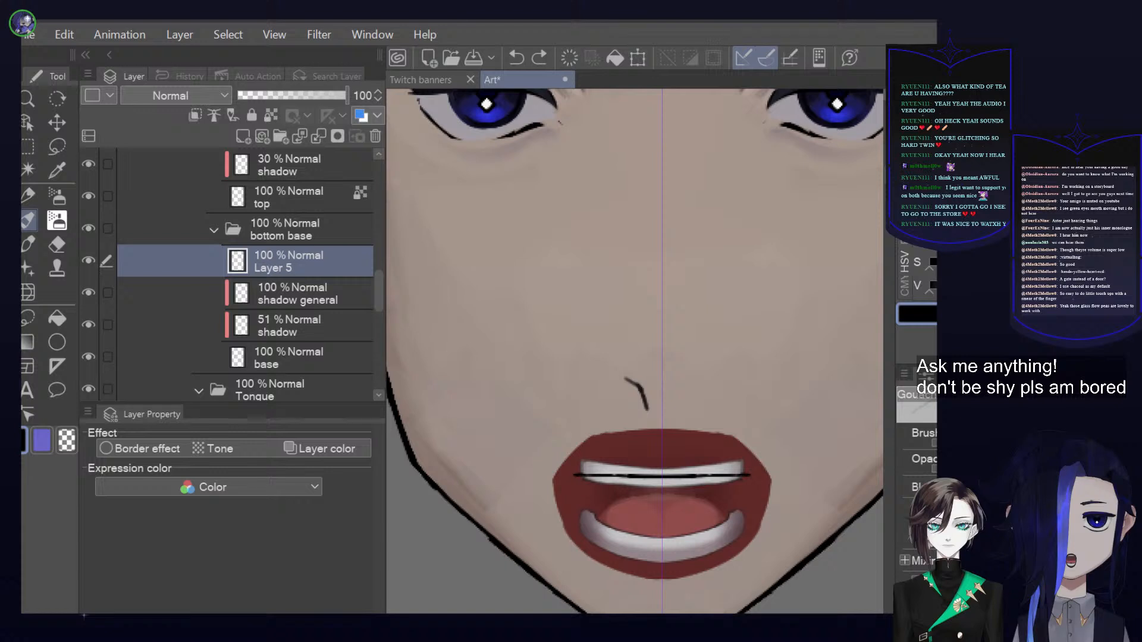
key("period")
mouse_move(853, 282)
left_mouse_down()
mouse_move(764, 360)
mouse_move(827, 426)
left_mouse_up()
key("ctrl+z")
key("period")
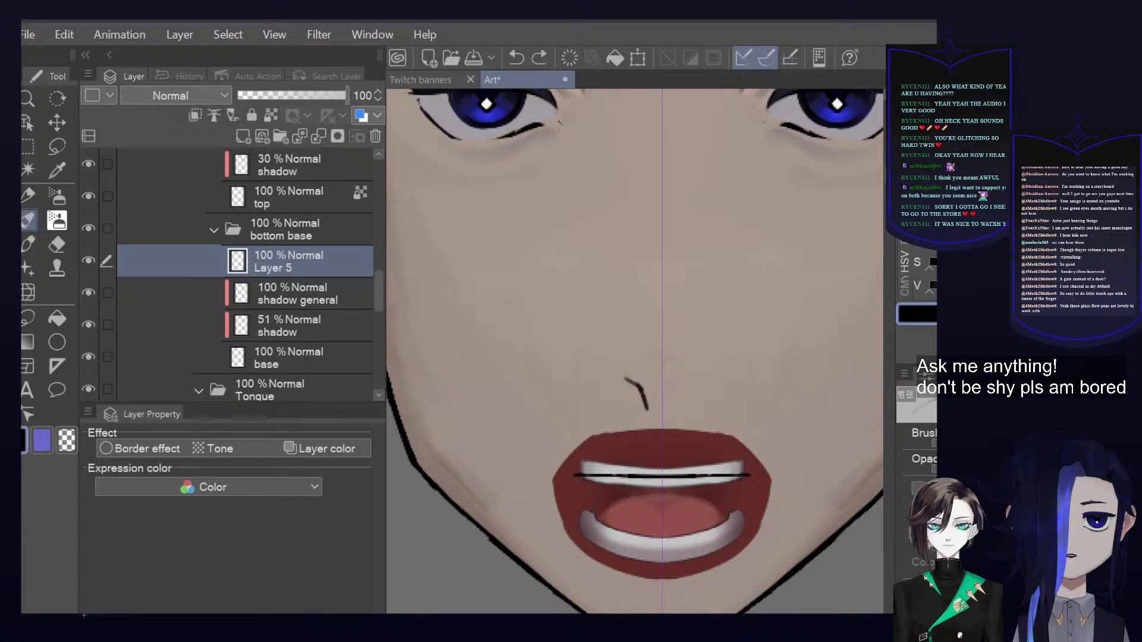
left_click_drag(744, 387, 824, 311)
key("ctrl+z")
key("period")
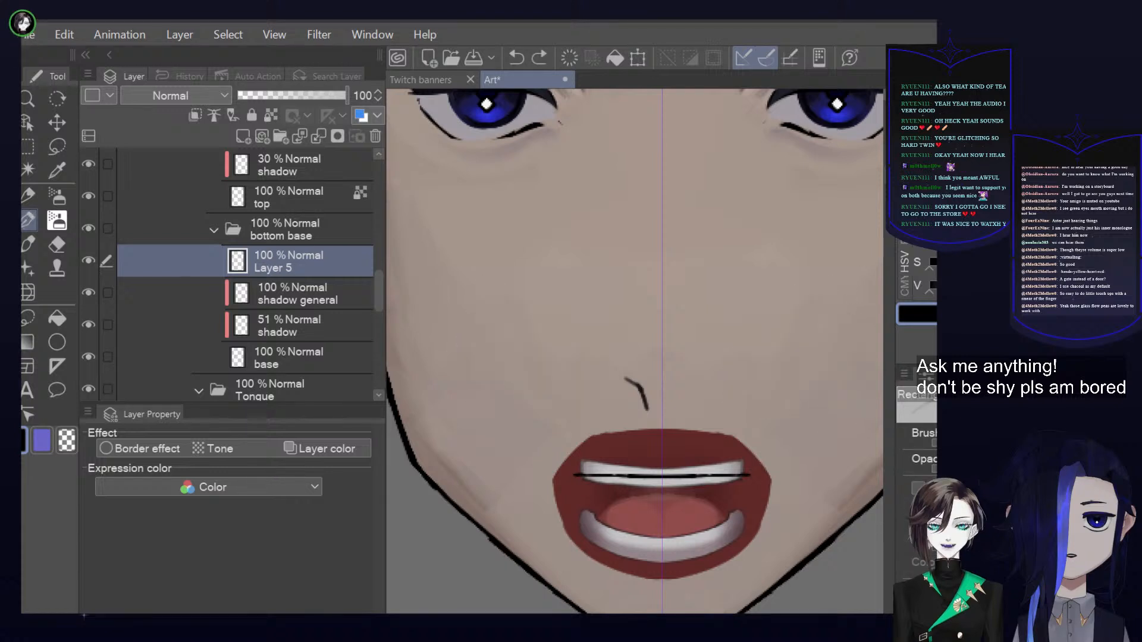
key("period")
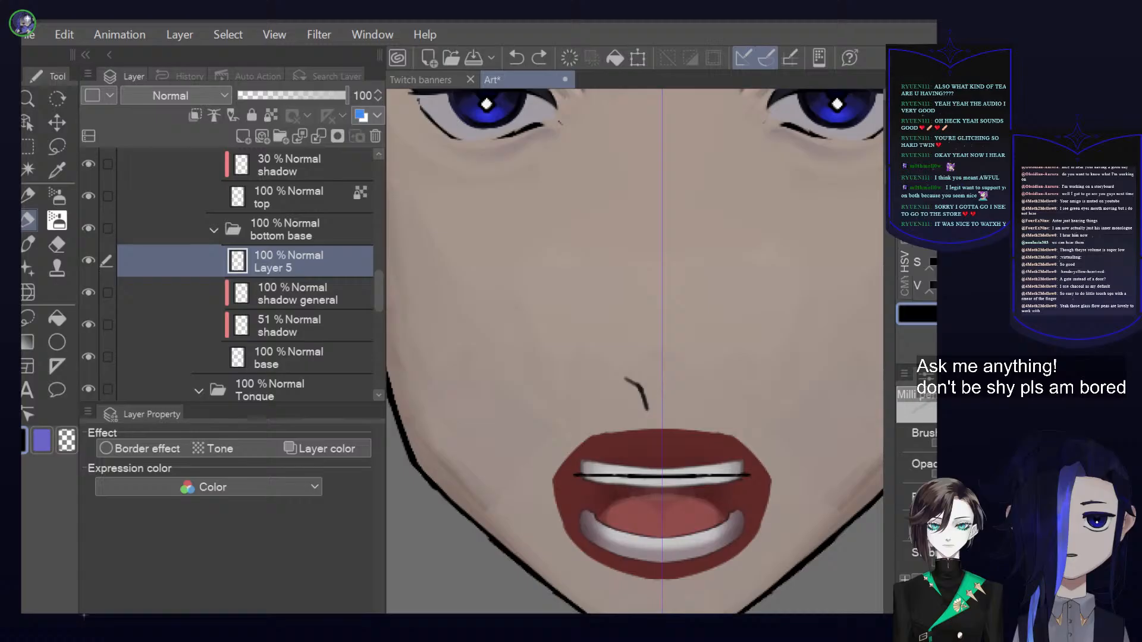
mouse_move(778, 304)
left_mouse_down()
mouse_move(731, 372)
mouse_move(817, 424)
left_mouse_up()
key("ctrl+z")
key("period")
mouse_move(733, 275)
left_mouse_down()
mouse_move(784, 285)
mouse_move(719, 382)
mouse_move(820, 416)
left_mouse_up()
key("ctrl+z")
key("ctrl+z")
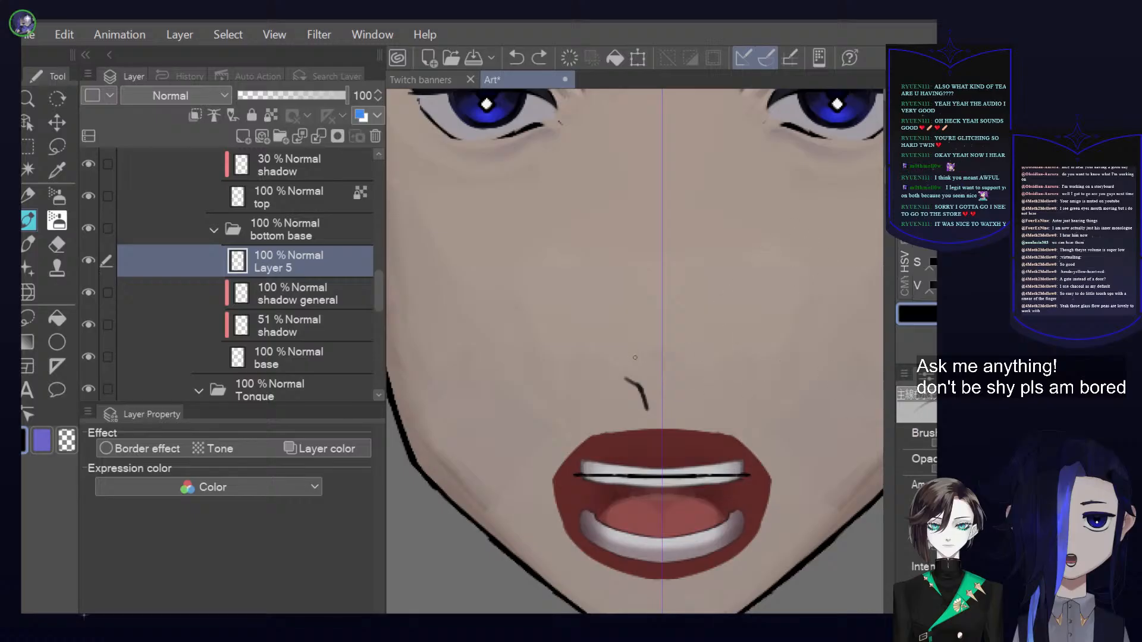
mouse_move(797, 259)
left_mouse_down()
mouse_move(722, 321)
mouse_move(814, 384)
left_mouse_up()
key("ctrl+z")
mouse_move(854, 343)
left_mouse_down()
mouse_move(772, 383)
mouse_move(743, 458)
left_mouse_up()
key("ctrl+z")
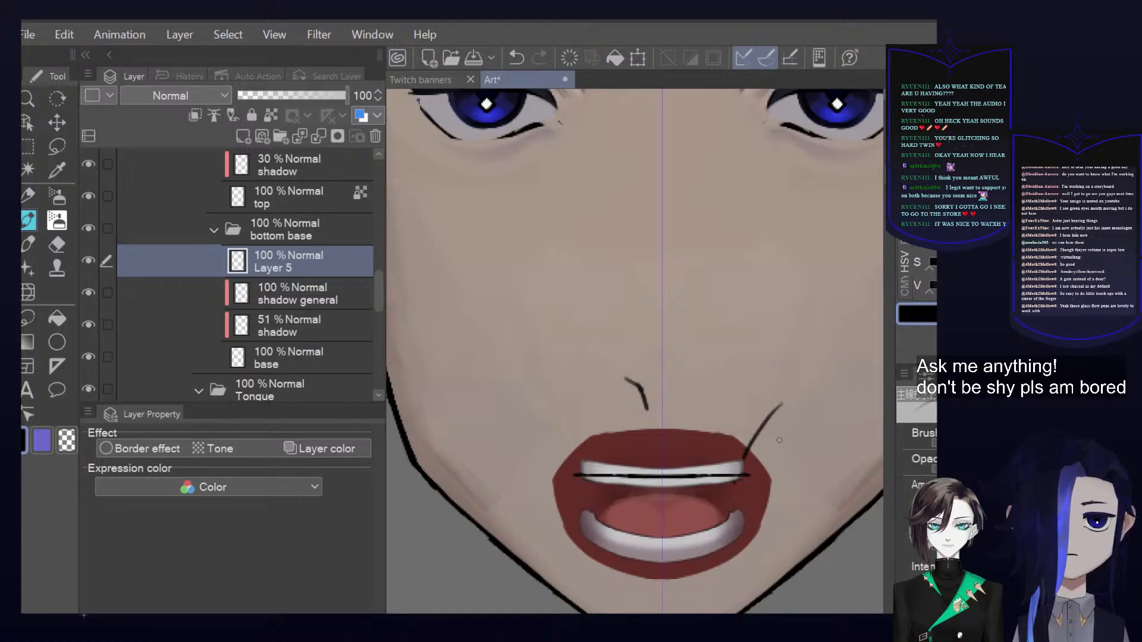
key("ctrl+z")
Draw an arrow pointing at the lower teeth and handwrite the note "separate molars" beside the chin on Layer 5
left_click_drag(808, 481, 664, 304)
mouse_move(587, 441)
left_mouse_down()
mouse_move(612, 411)
mouse_move(683, 453)
left_mouse_up()
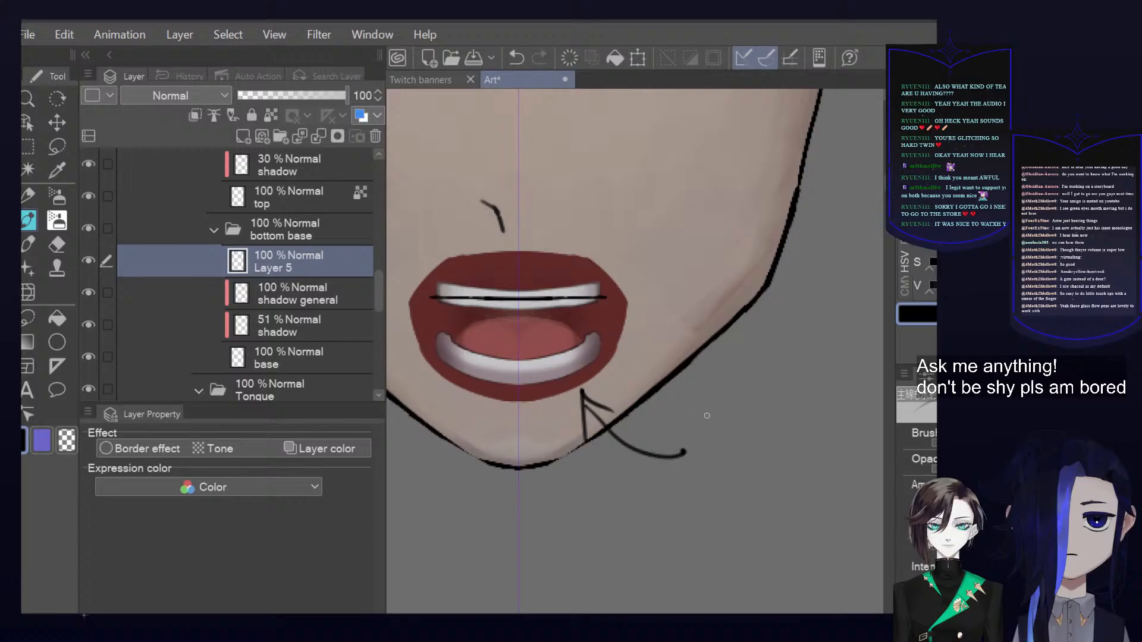
left_click_drag(717, 400, 719, 418)
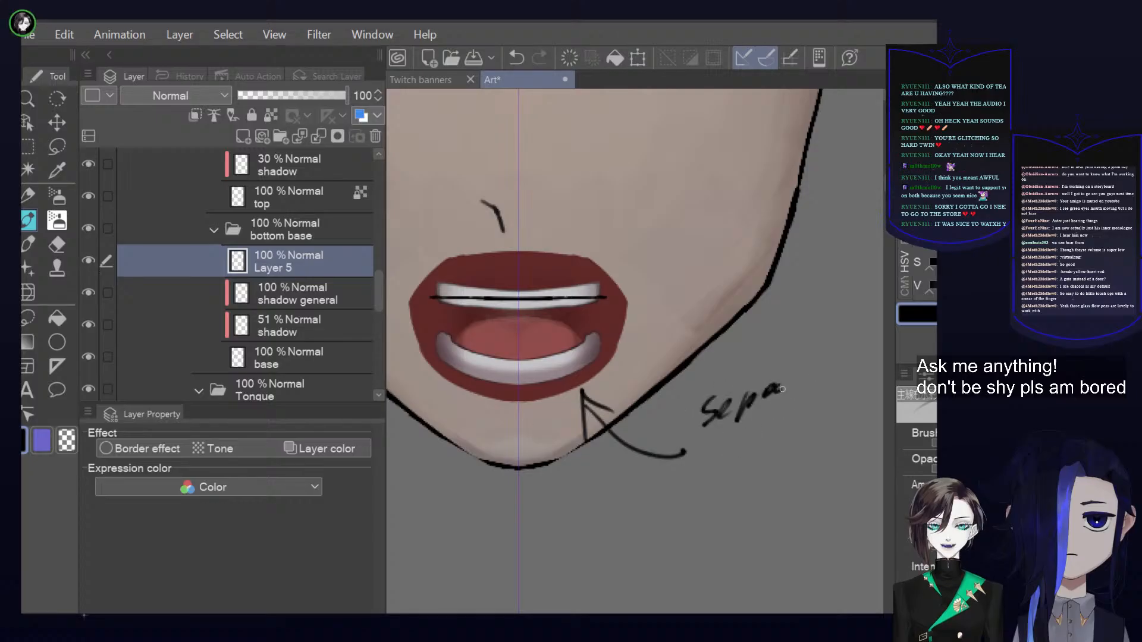
left_click_drag(810, 376, 836, 365)
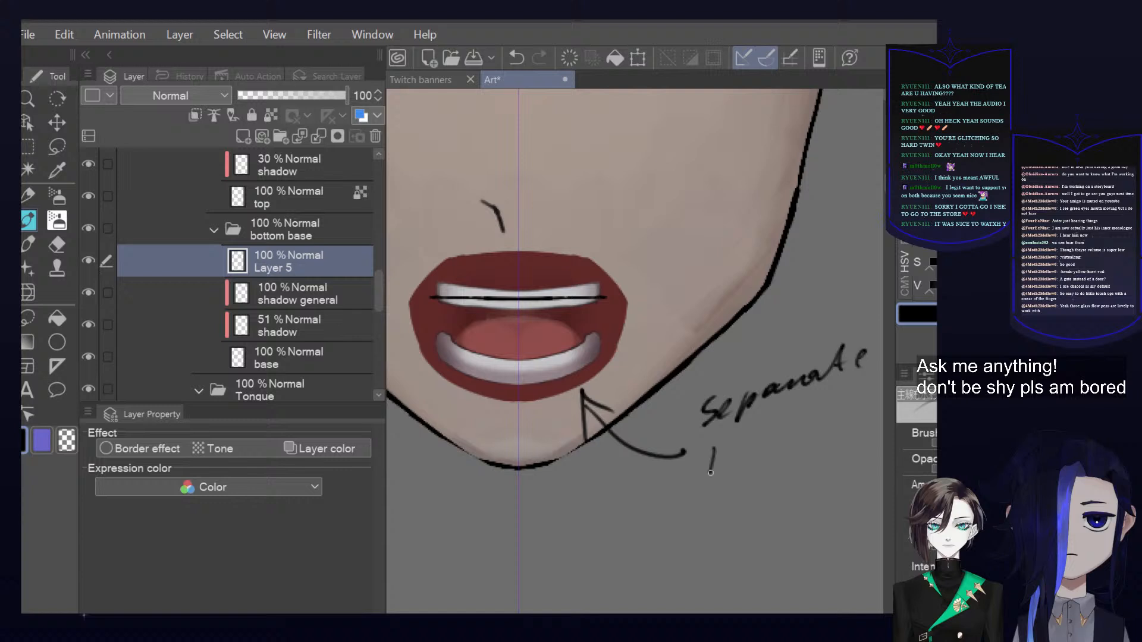
left_click_drag(744, 450, 757, 454)
mouse_move(778, 413)
left_mouse_down()
mouse_move(770, 459)
mouse_move(801, 438)
left_mouse_up()
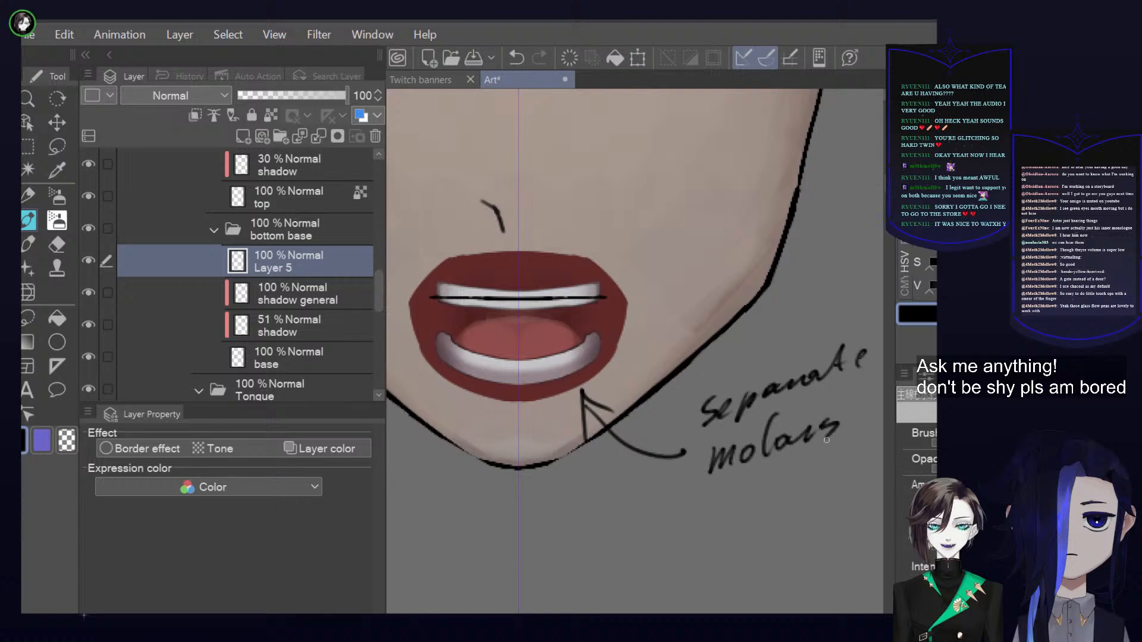
Add a comma after "molars" and handwrite "easier 2 rig" beneath it to extend the note
scroll(847, 431, "down", 4)
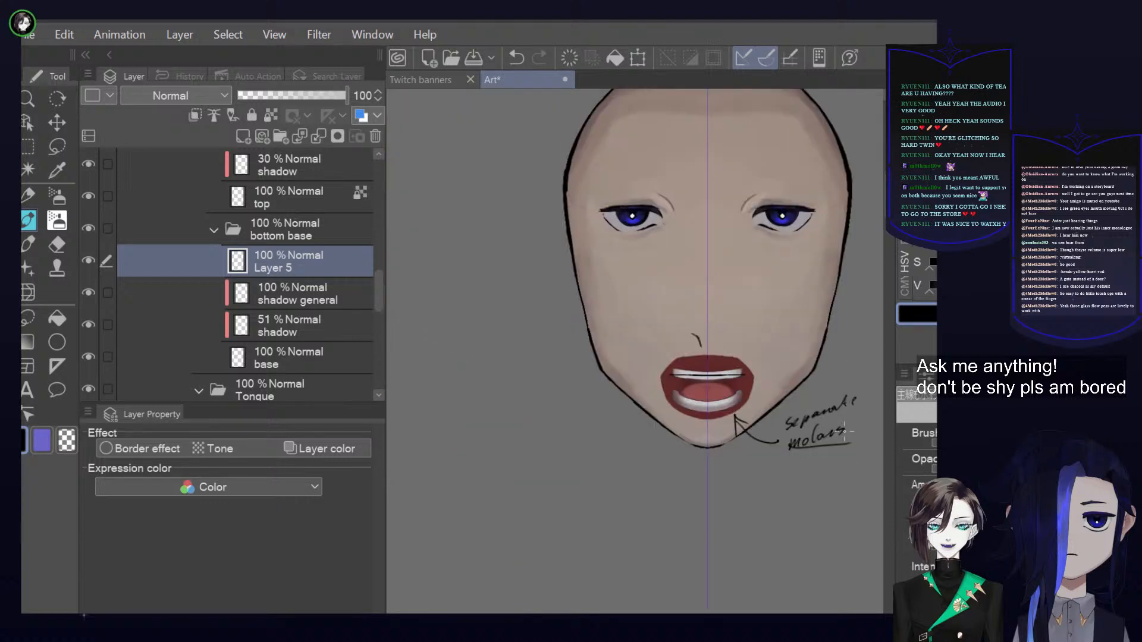
scroll(788, 428, "up", 5)
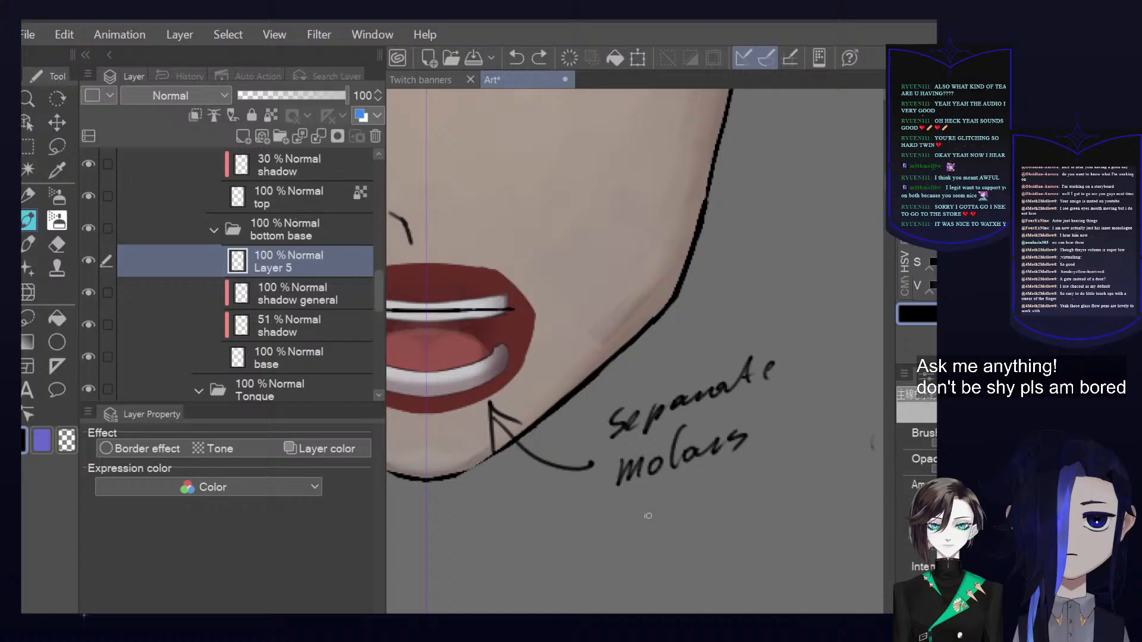
mouse_move(654, 524)
left_mouse_down()
mouse_move(674, 511)
mouse_move(703, 507)
left_mouse_up()
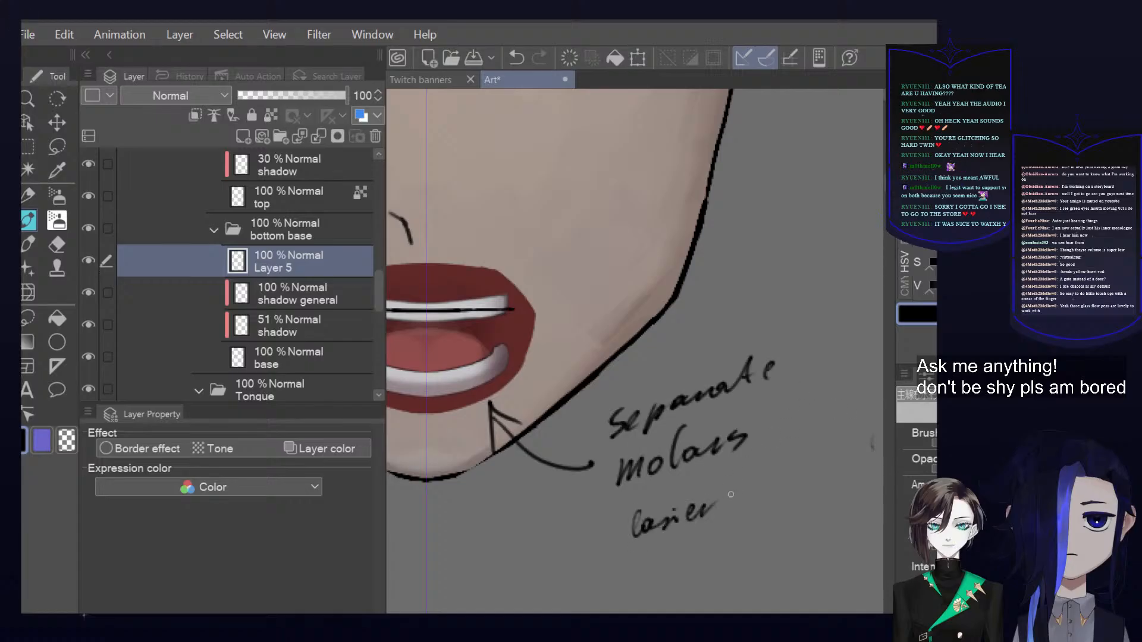
left_click_drag(755, 437, 747, 493)
left_click_drag(822, 469, 851, 476)
mouse_move(743, 467)
left_mouse_down()
mouse_move(839, 516)
mouse_move(767, 425)
mouse_move(761, 434)
left_mouse_up()
key("ctrl+z")
Sketch a small doodle below the "easier 2 rig" line and scribble over its messy part
mouse_move(803, 487)
left_mouse_down()
mouse_move(814, 450)
mouse_move(825, 461)
mouse_move(787, 476)
mouse_move(797, 474)
mouse_move(777, 454)
left_mouse_up()
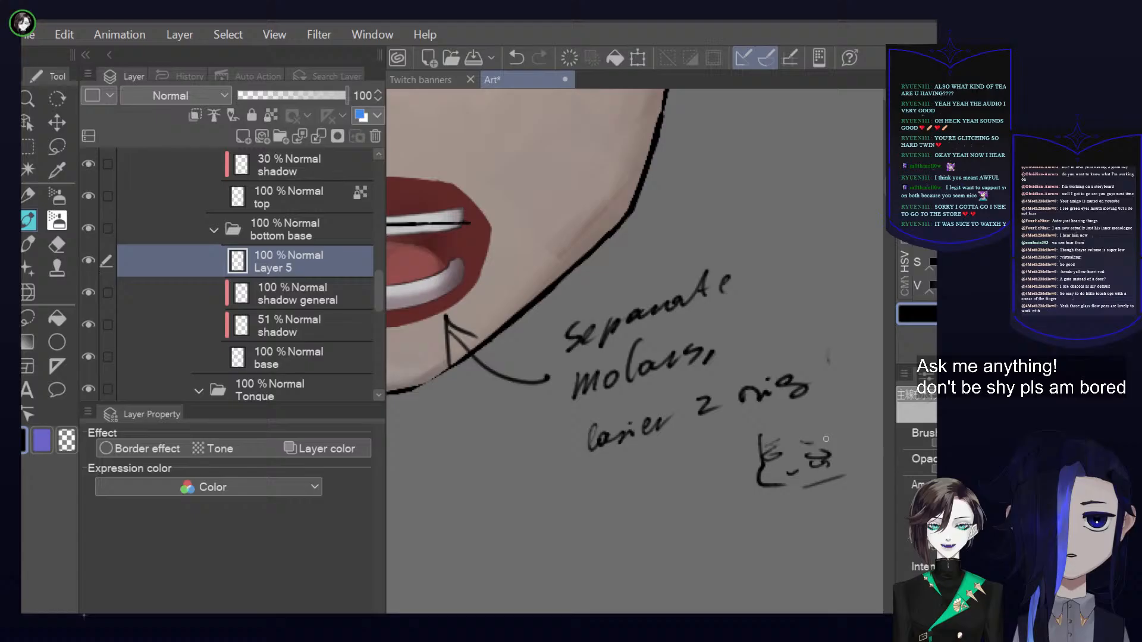
key("ctrl+z")
mouse_move(806, 437)
left_mouse_down()
mouse_move(781, 480)
mouse_move(787, 437)
mouse_move(776, 450)
mouse_move(756, 448)
mouse_move(779, 436)
mouse_move(766, 485)
left_mouse_up()
left_click_drag(836, 420, 726, 456)
Draw a curved line leading up from the note and handwrite "can be a single layer" at its end
left_click_drag(702, 397, 747, 310)
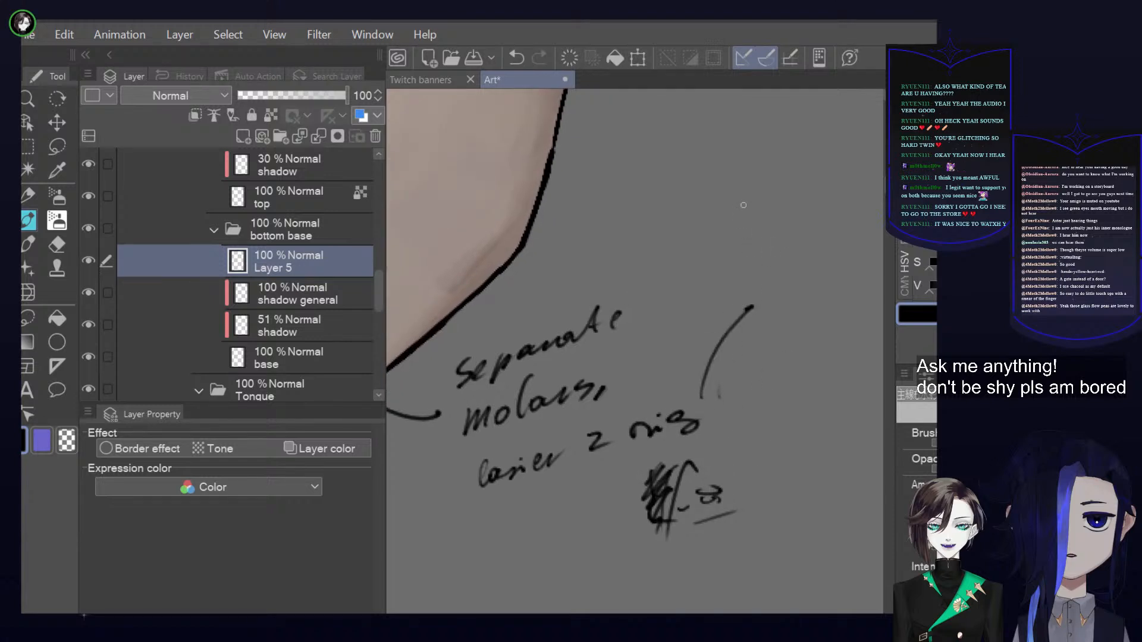
mouse_move(802, 229)
left_mouse_down()
mouse_move(744, 288)
mouse_move(819, 271)
left_mouse_up()
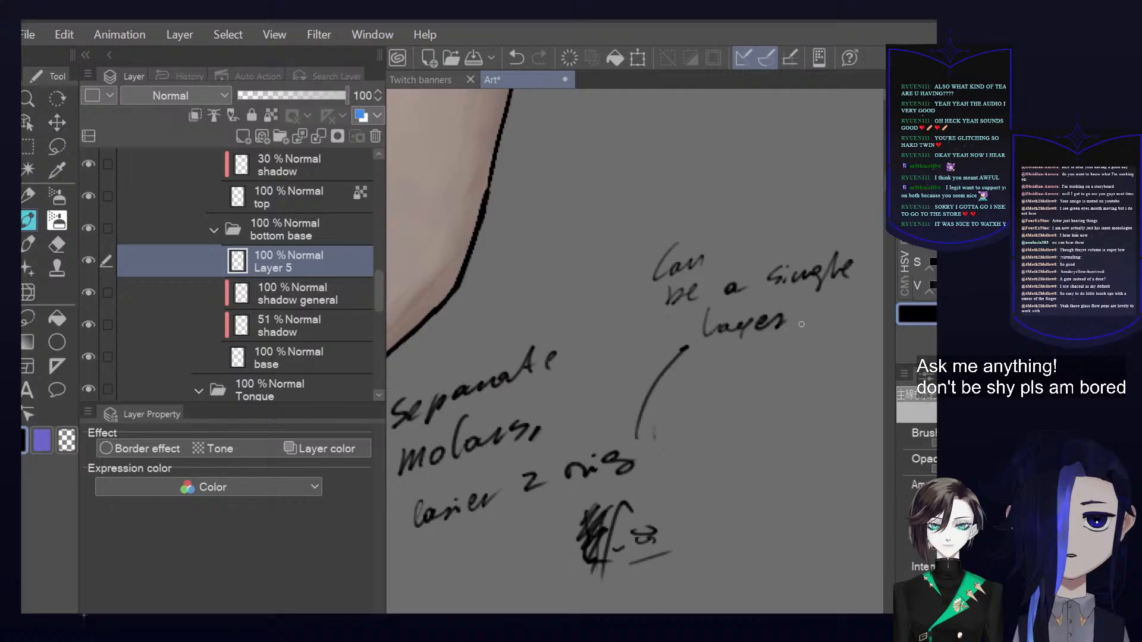
left_click_drag(834, 386, 811, 405)
scroll(798, 445, "down", 3)
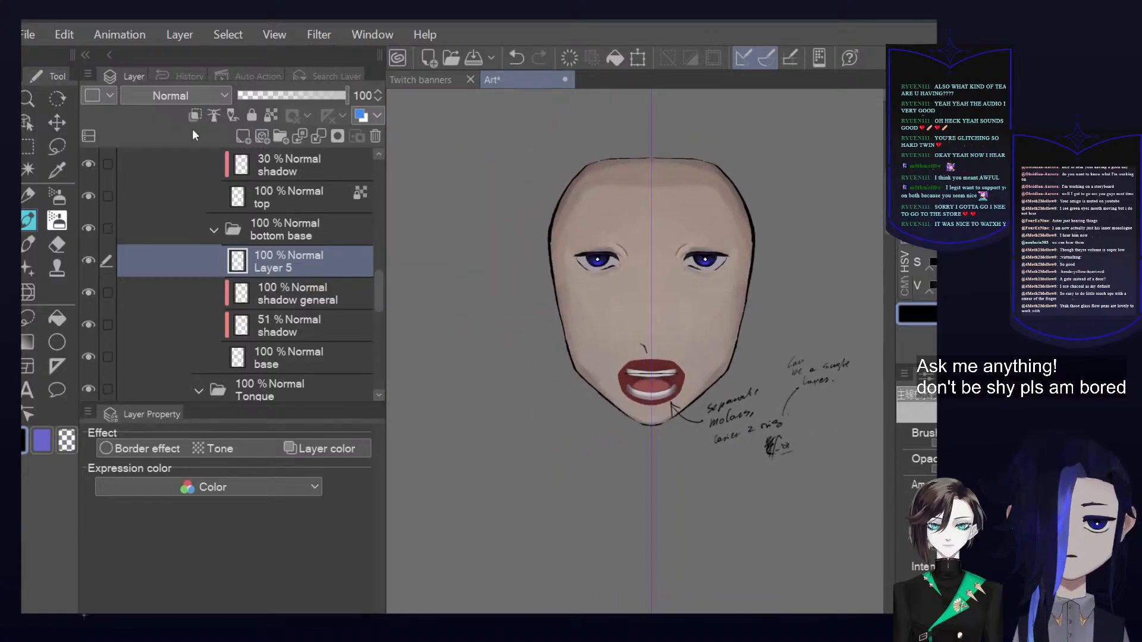
Collapse the bottom base, top and Inside folders and make the mask top and mask bottom layers visible to close the mouth
left_click(212, 232)
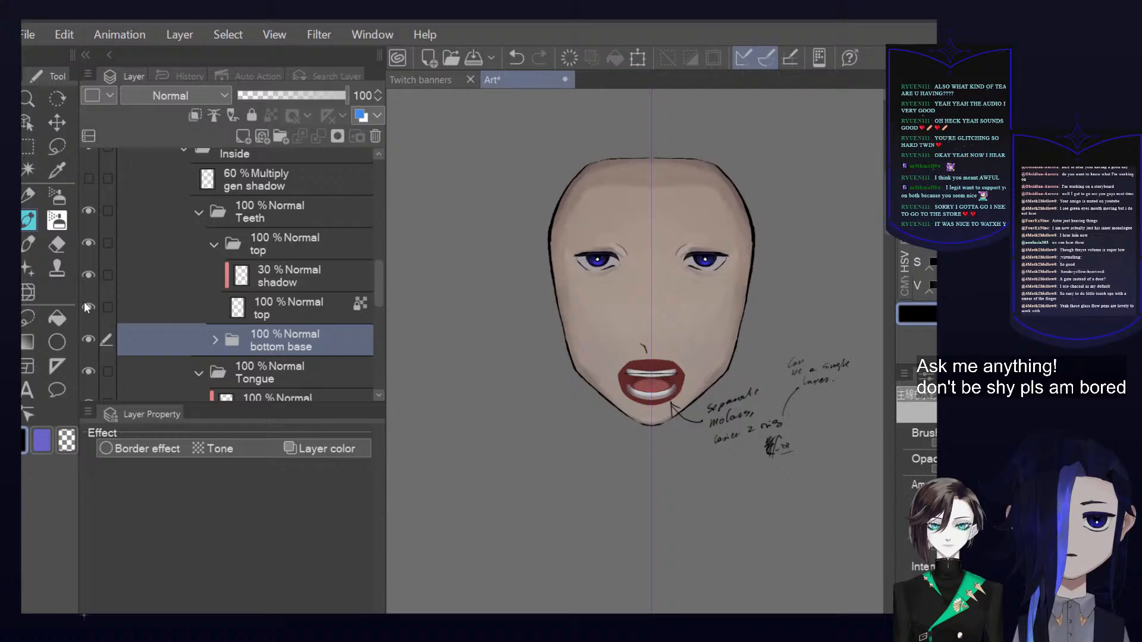
left_click(213, 244)
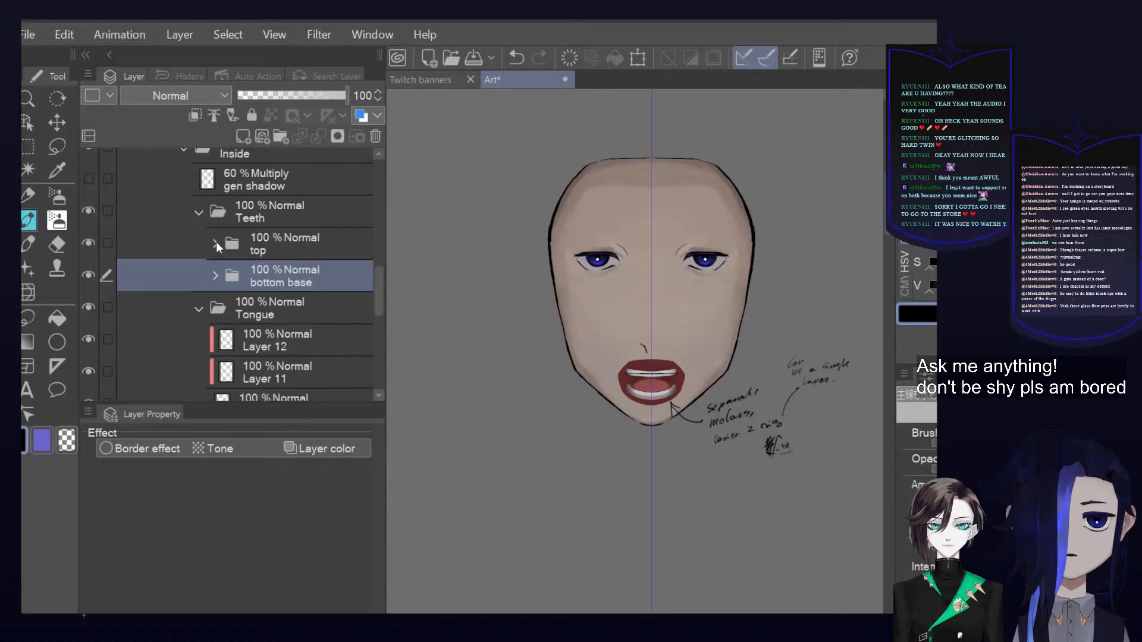
scroll(203, 238, "up", 2)
left_click(185, 205)
scroll(106, 261, "up", 2)
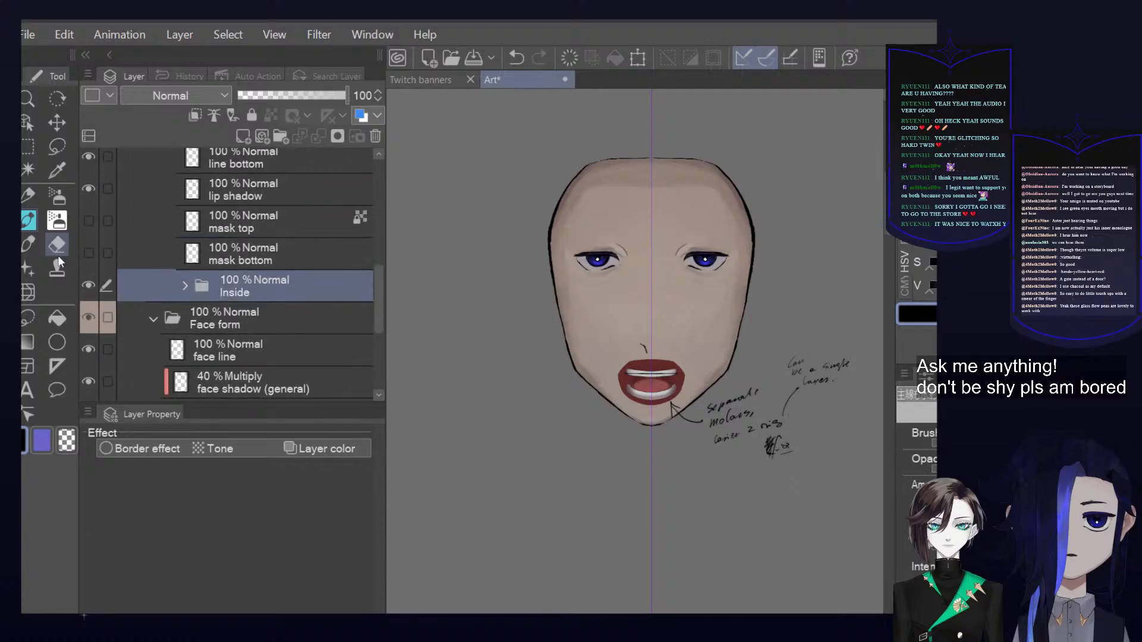
left_click(91, 252)
left_click(91, 222)
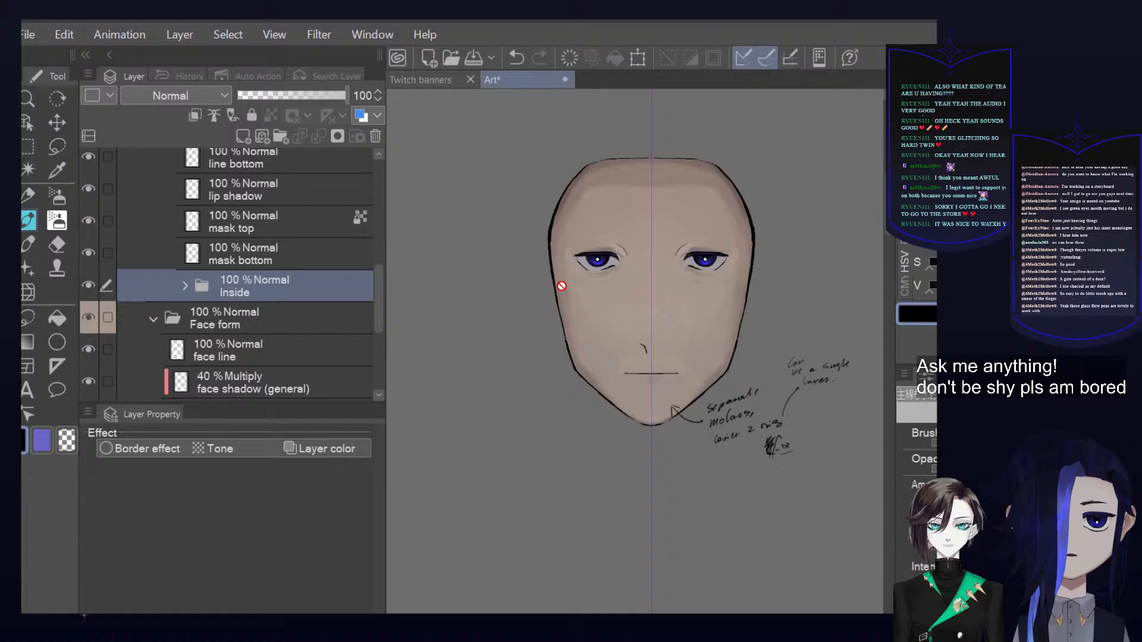
Show the hair and base Copy layers briefly to check them, hiding each again
scroll(281, 255, "up", 12)
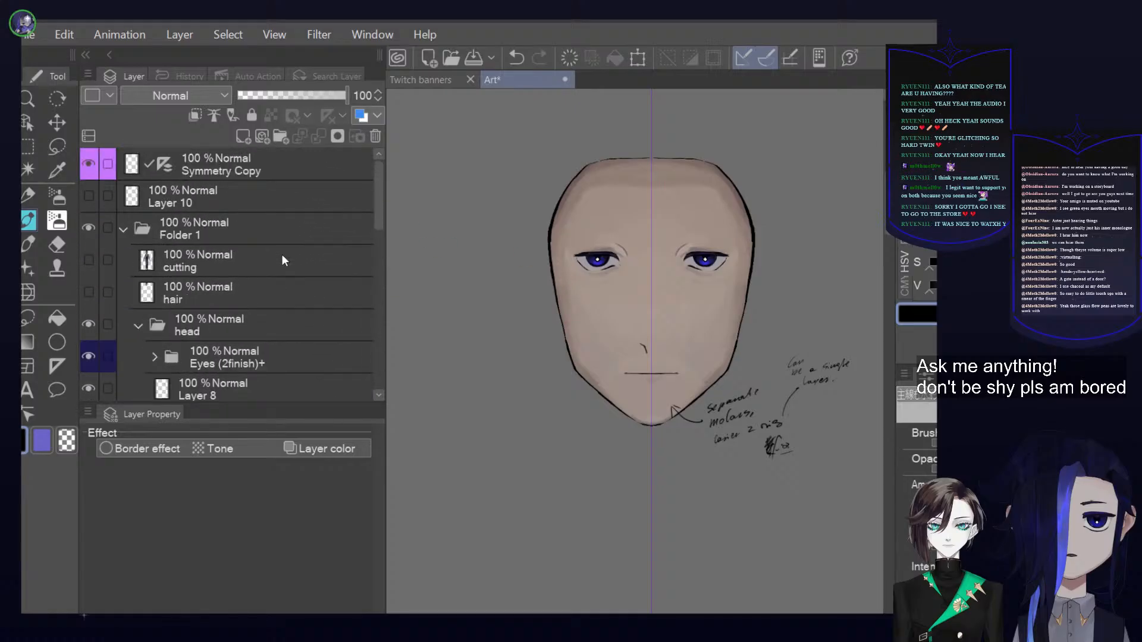
left_click(88, 291)
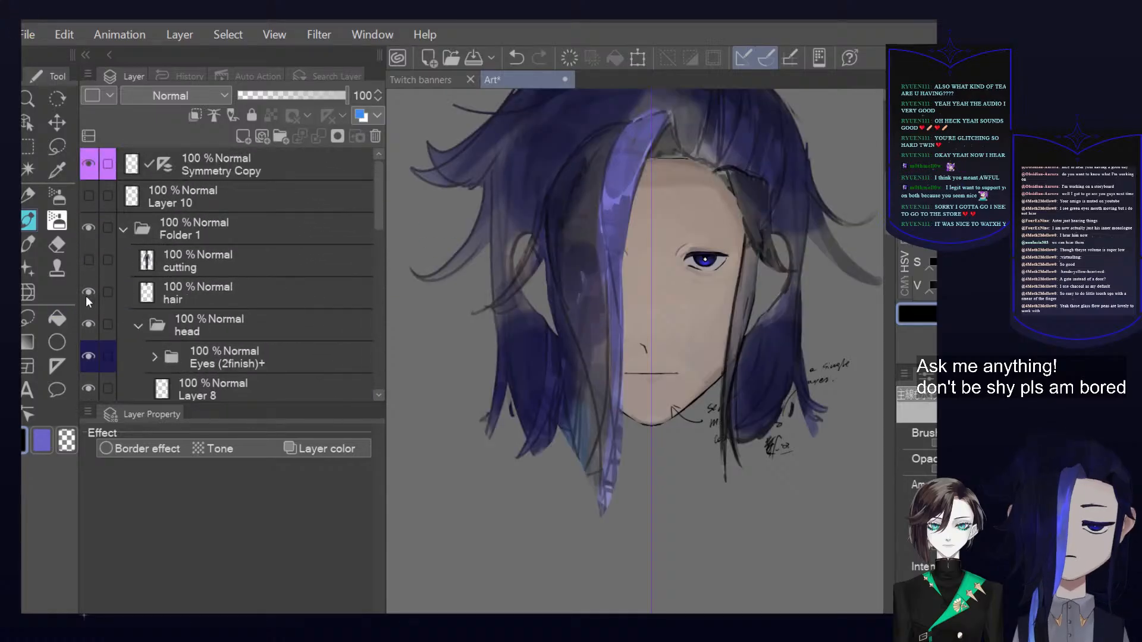
left_click(88, 292)
scroll(205, 285, "down", 10)
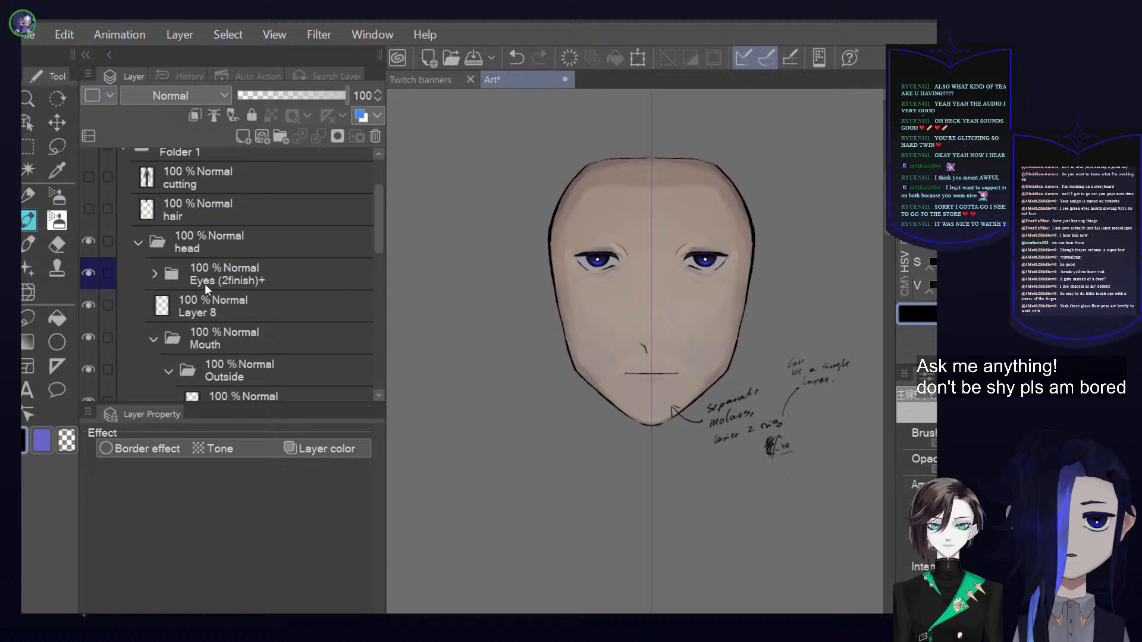
scroll(204, 290, "down", 8)
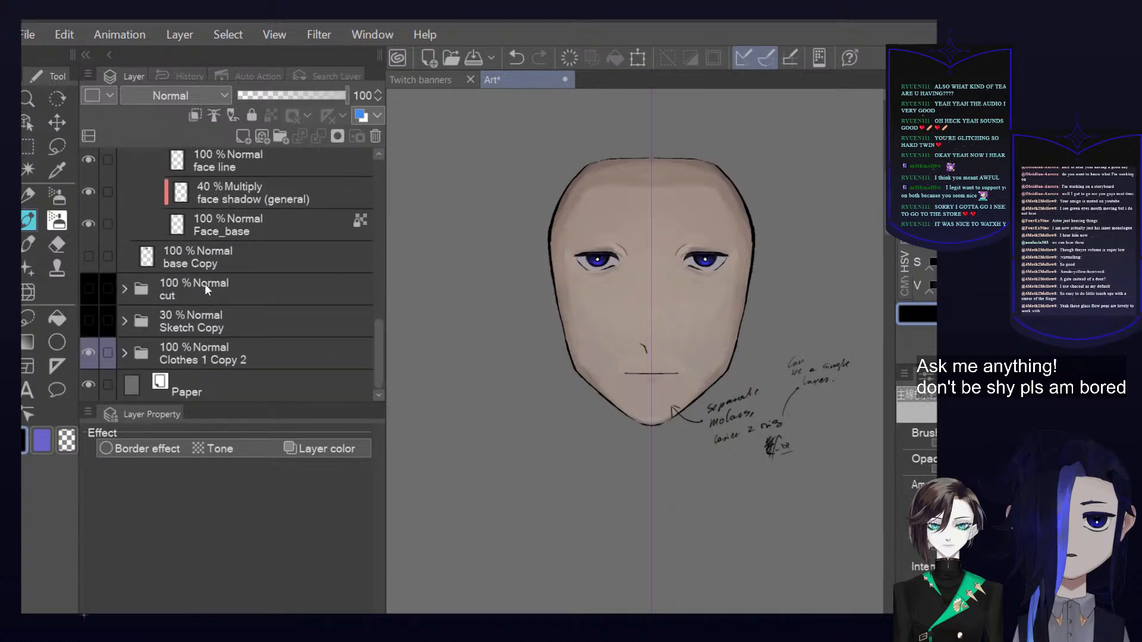
scroll(204, 283, "up", 2)
left_click(94, 309)
left_click(94, 309)
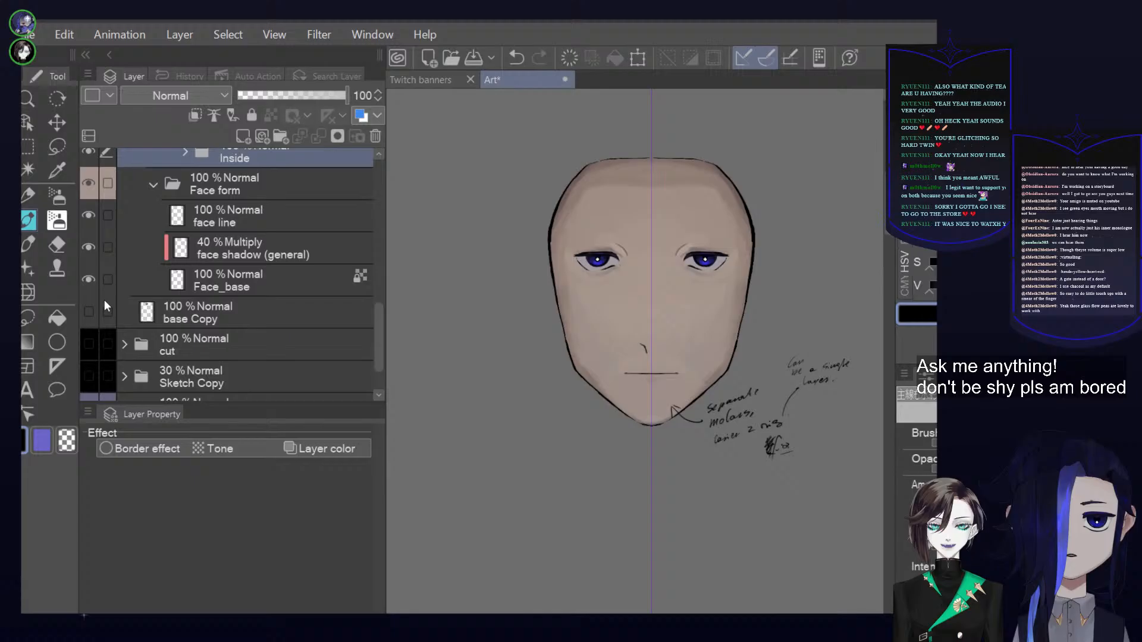
Collapse the Face form folder, then show and select the cutting layer in Folder 1
left_click(152, 188)
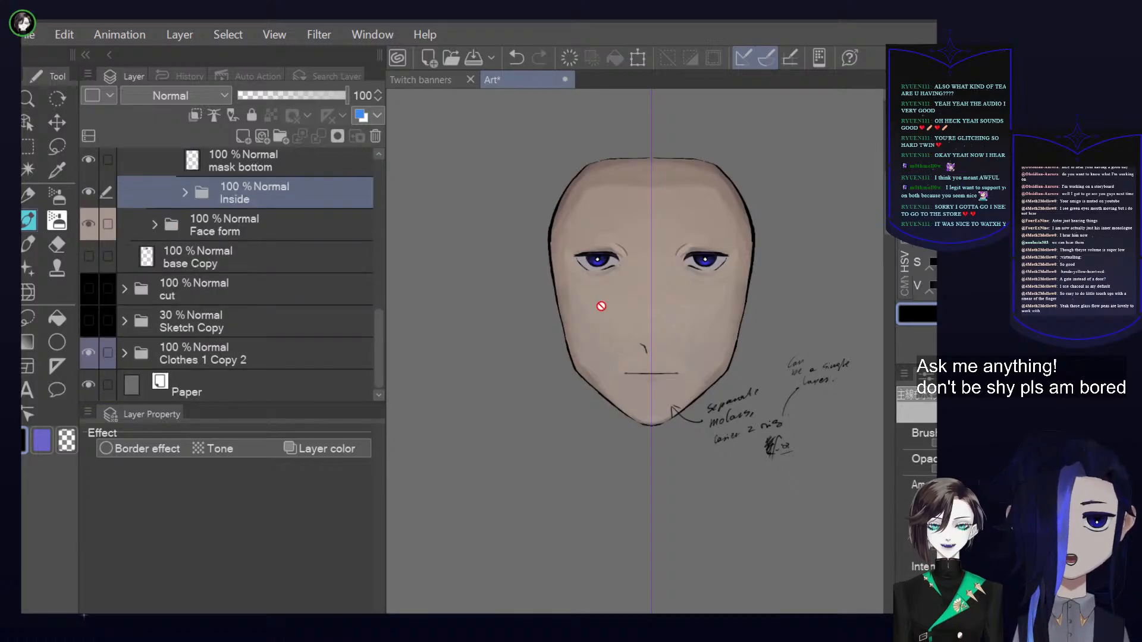
scroll(753, 301, "down", 5)
left_click_drag(744, 251, 753, 281)
scroll(798, 238, "down", 2)
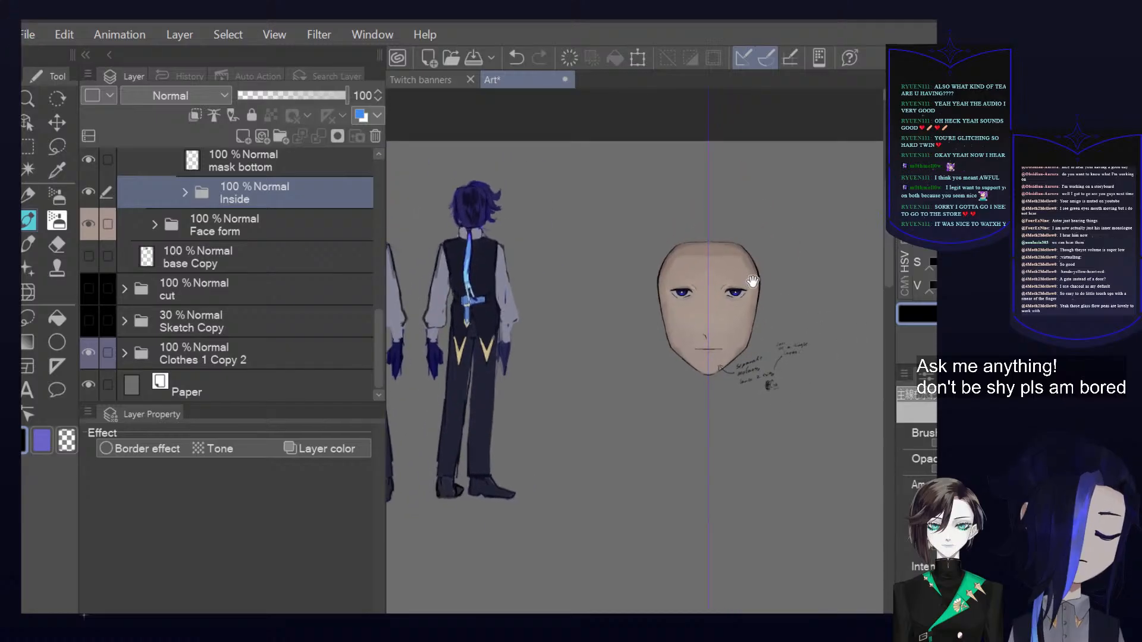
scroll(205, 218, "up", 5)
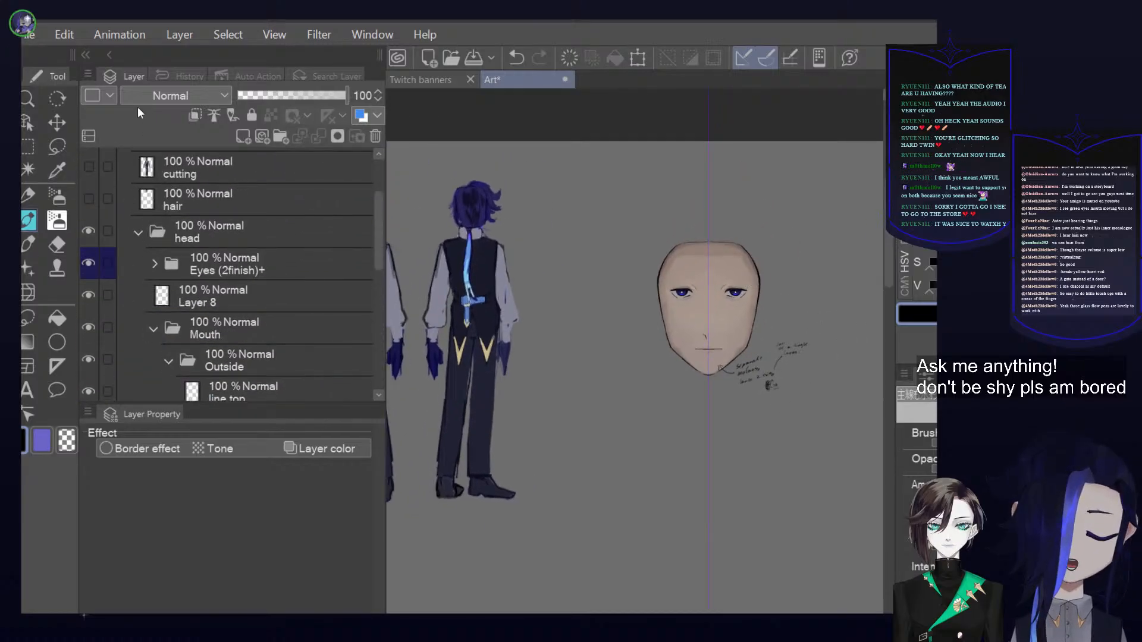
left_click(88, 166)
left_click(280, 175)
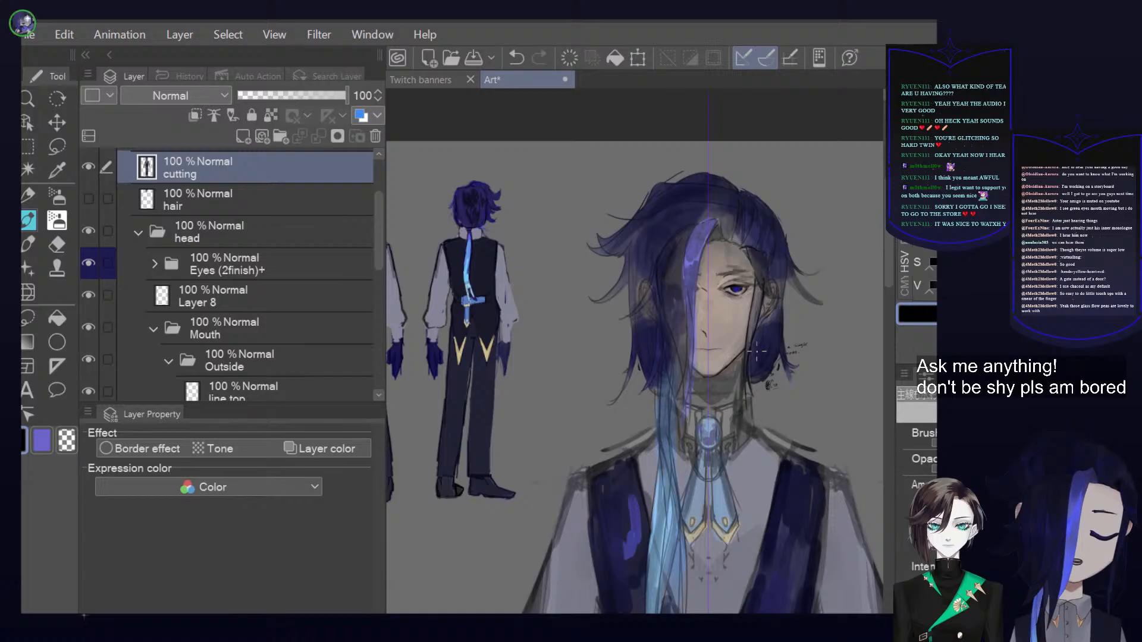
Examine the full-body character design and the head with the cutting layer shown
scroll(756, 351, "down", 2)
left_click_drag(773, 408, 654, 173)
scroll(653, 178, "down", 2)
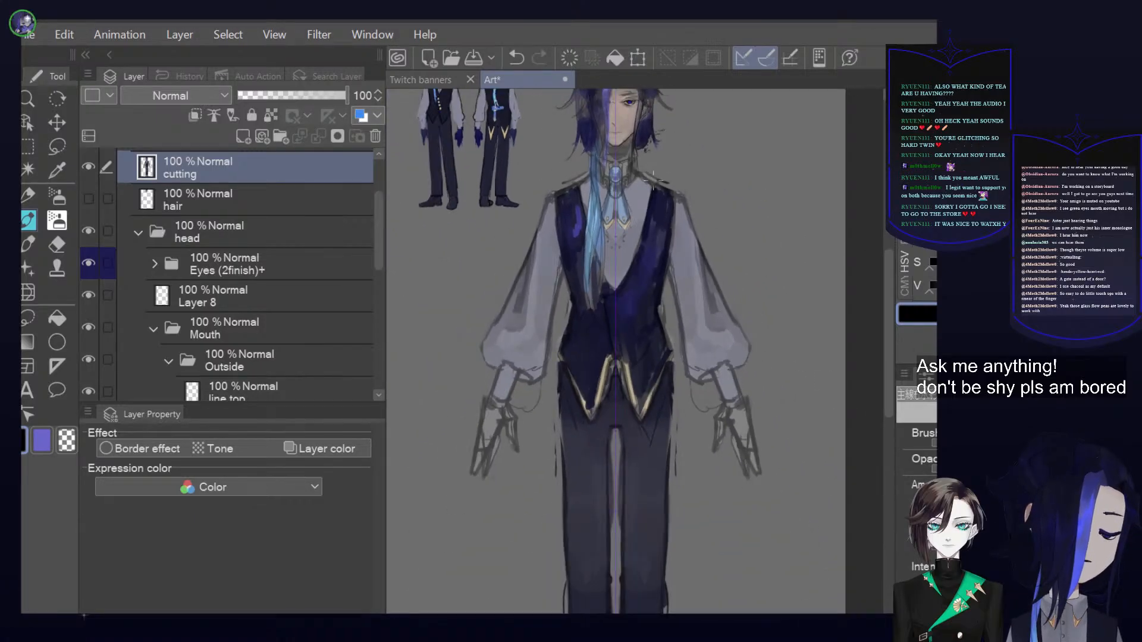
scroll(652, 178, "down", 2)
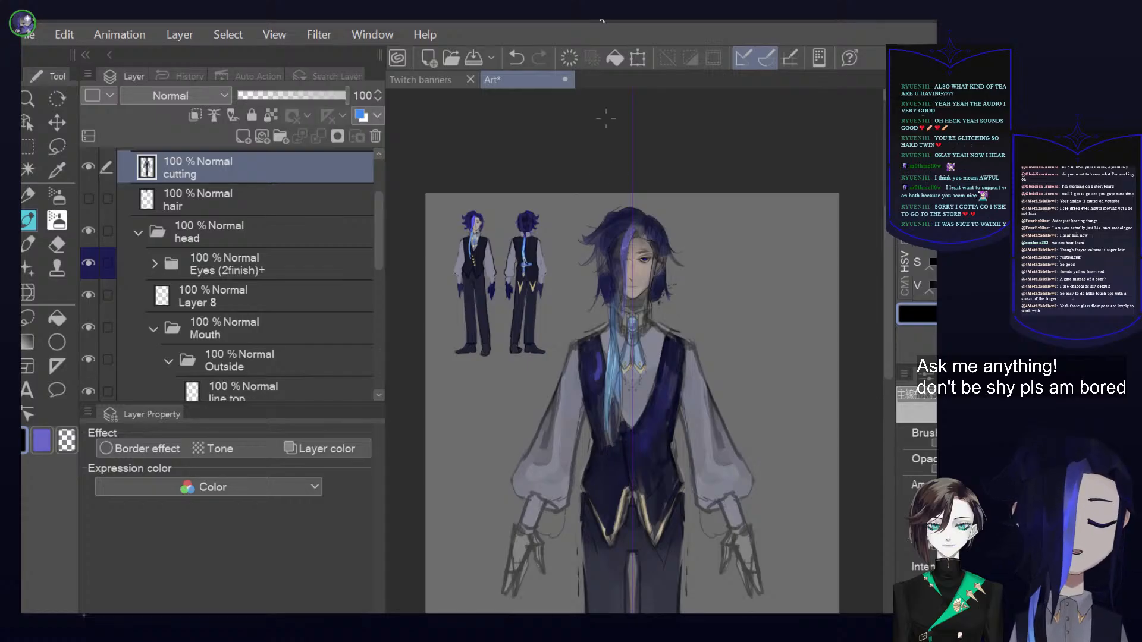
scroll(693, 218, "up", 4)
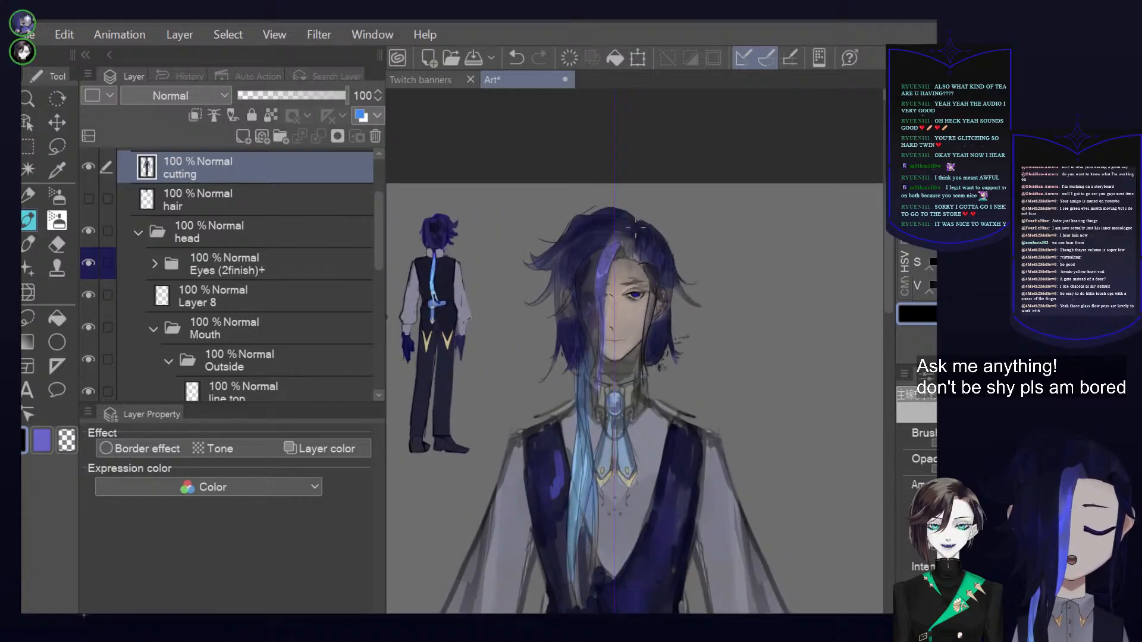
scroll(635, 266, "up", 3)
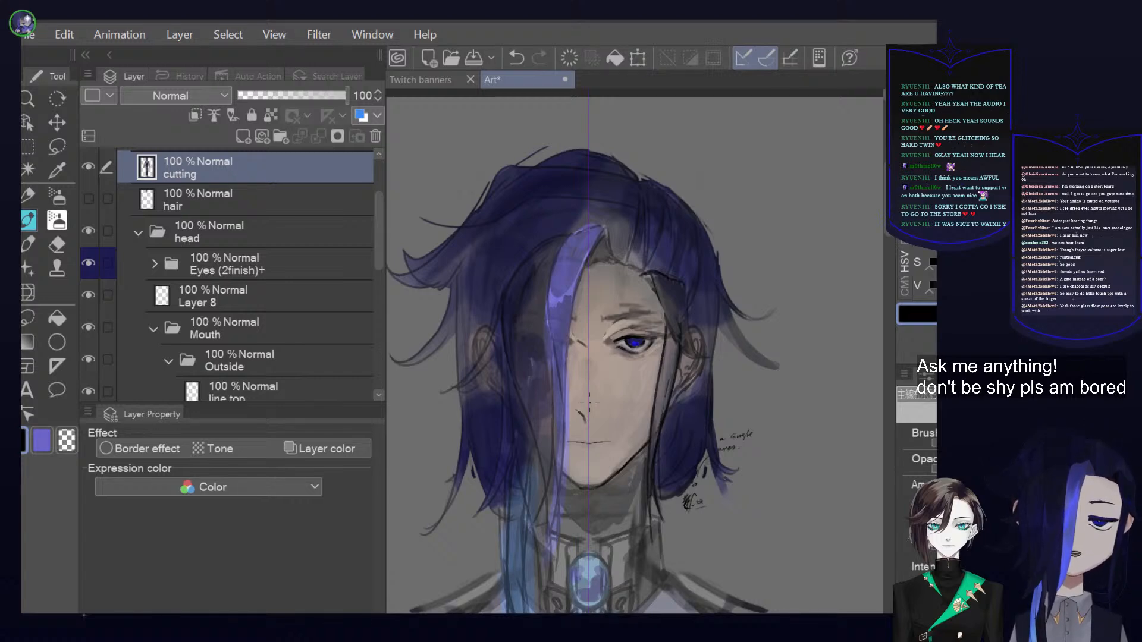
Inspect the painted head up close, then hide the cutting layer and review the bare face
scroll(625, 309, "up", 5)
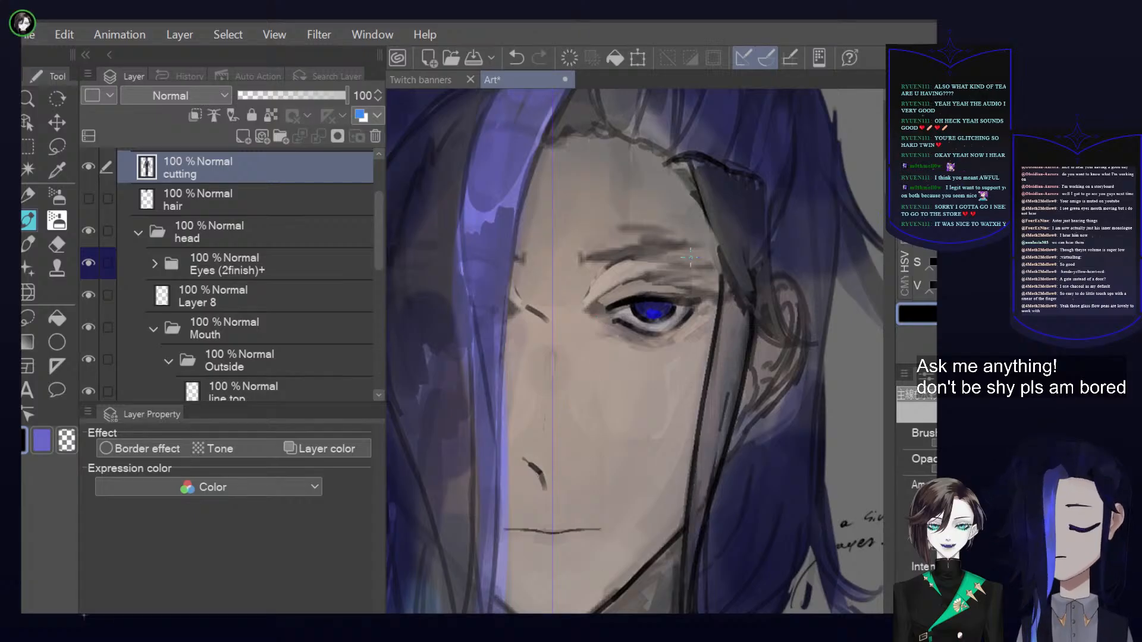
scroll(690, 257, "down", 5)
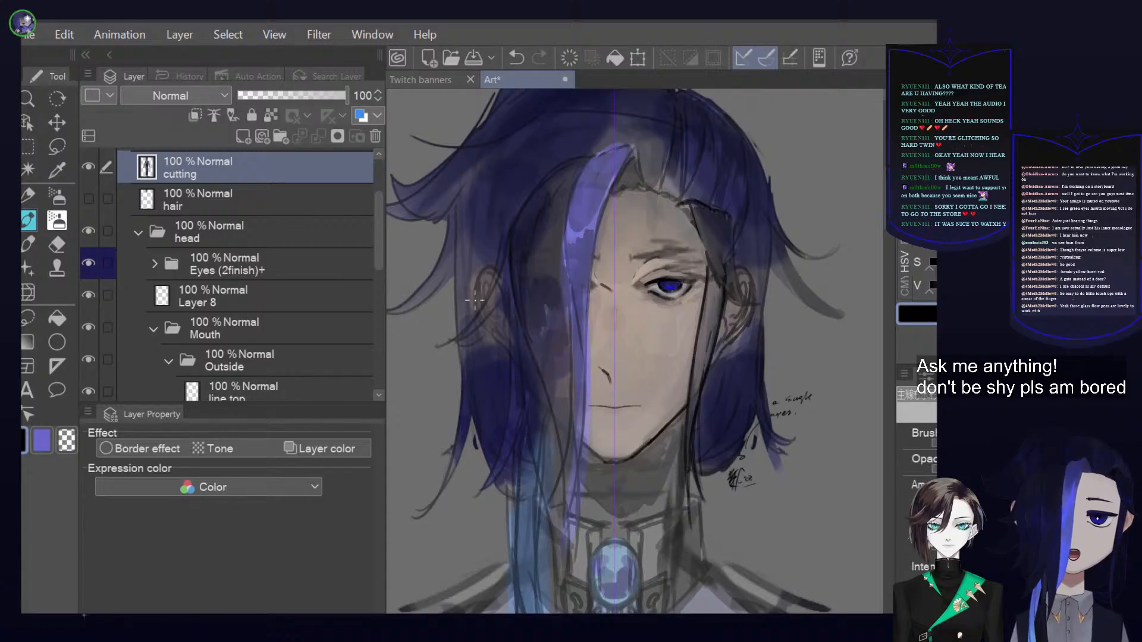
left_click(96, 170)
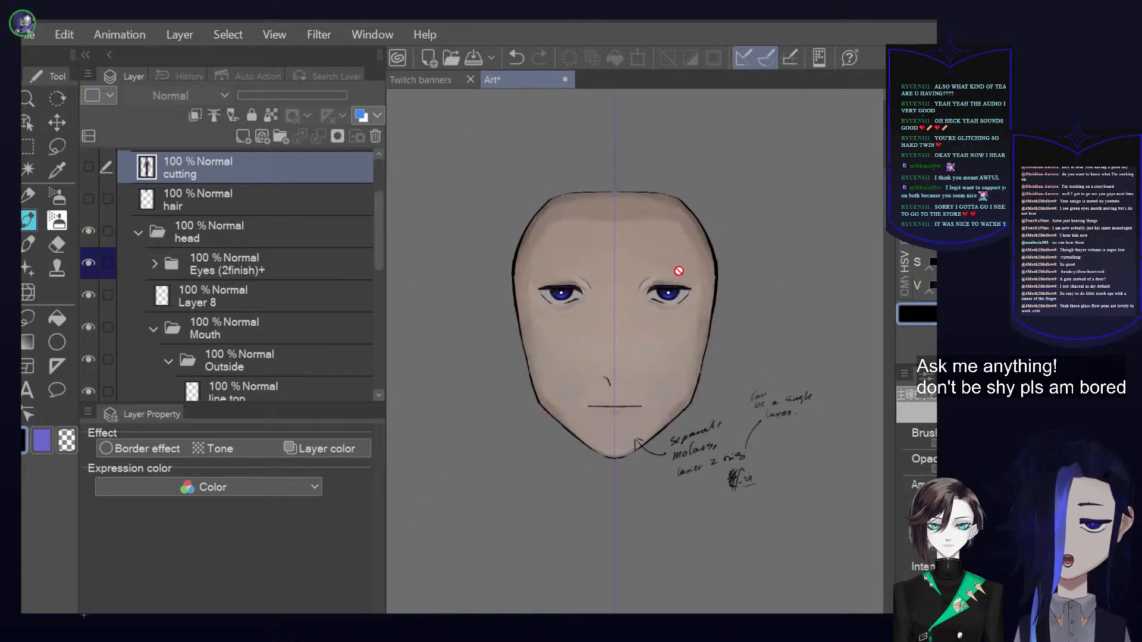
scroll(681, 257, "up", 2)
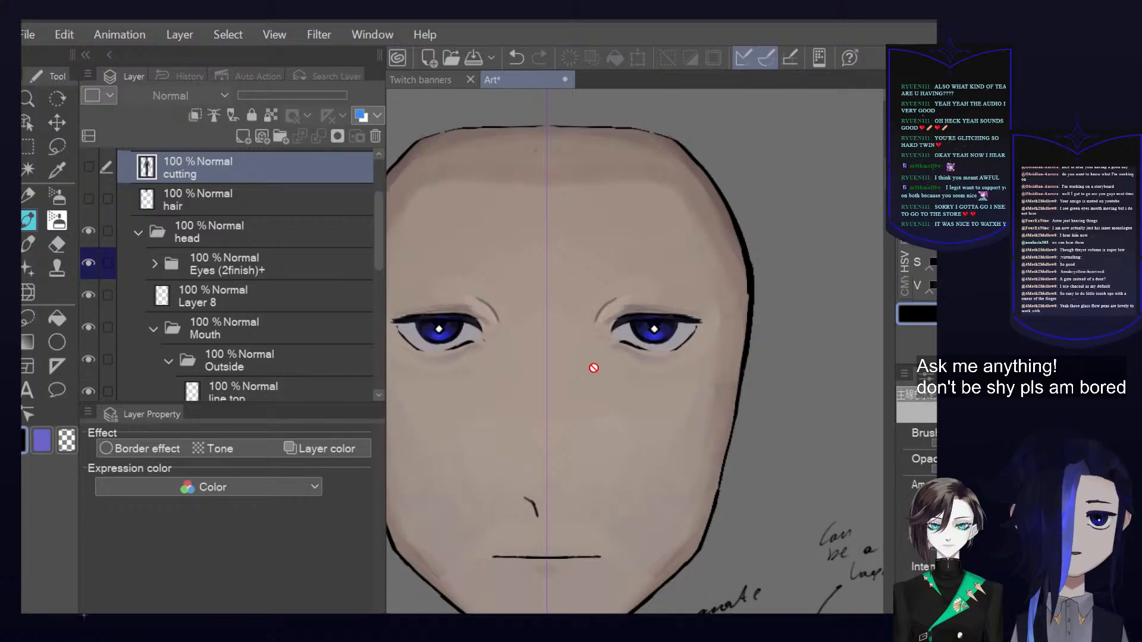
scroll(619, 405, "down", 4)
scroll(629, 435, "down", 1)
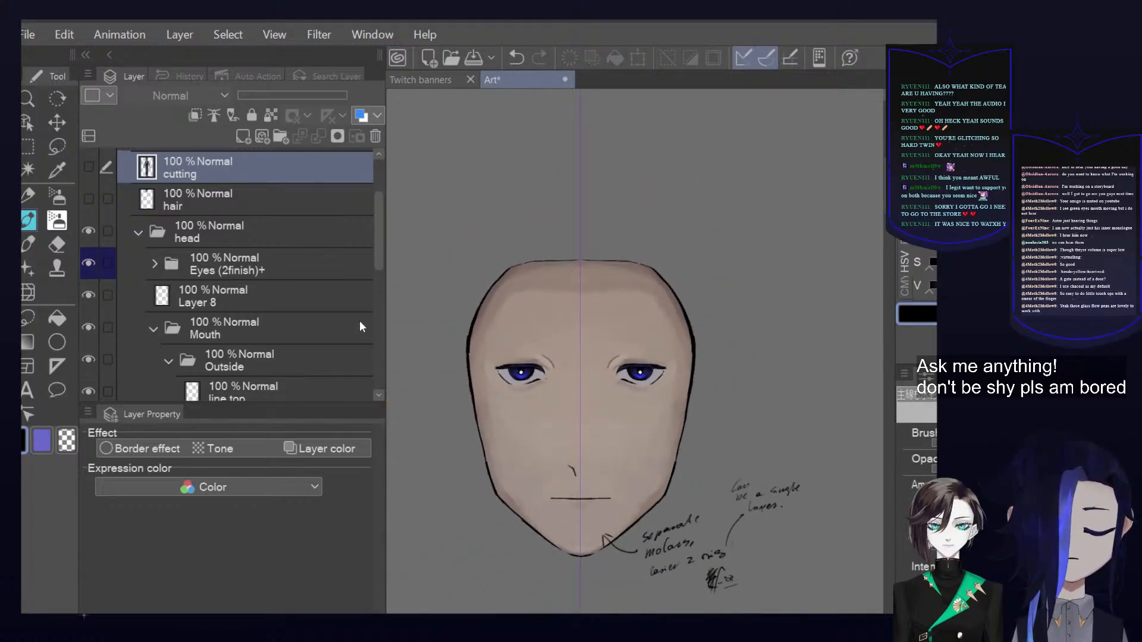
Expand the Face form folder, select the face line layer, and briefly hide and show it to check the outline
scroll(309, 291, "down", 5)
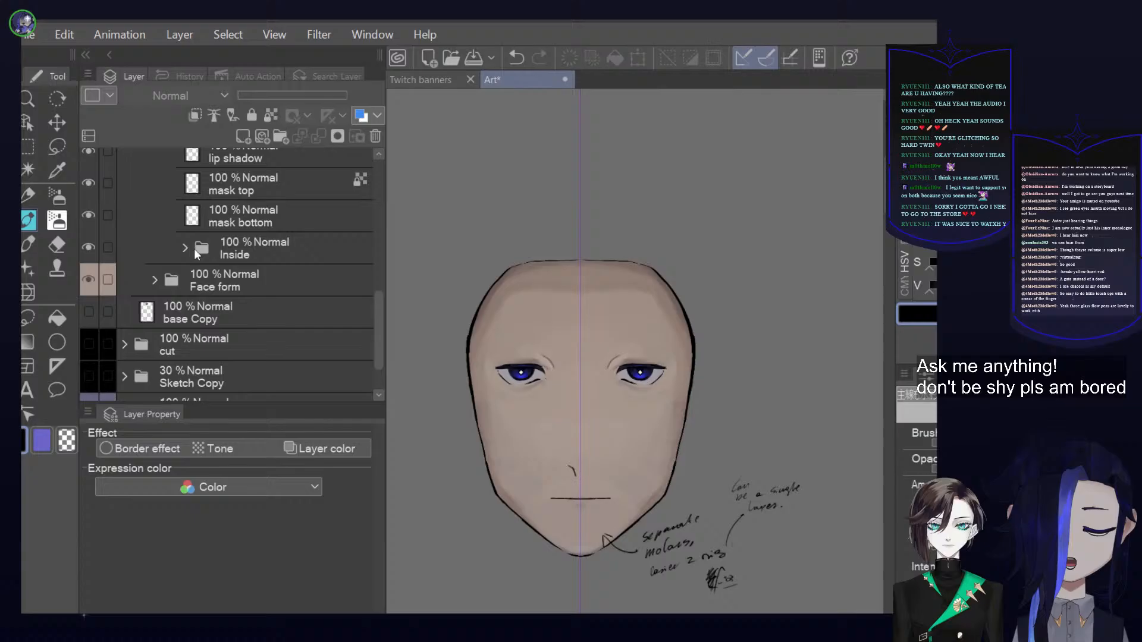
left_click(155, 278)
left_click(249, 314)
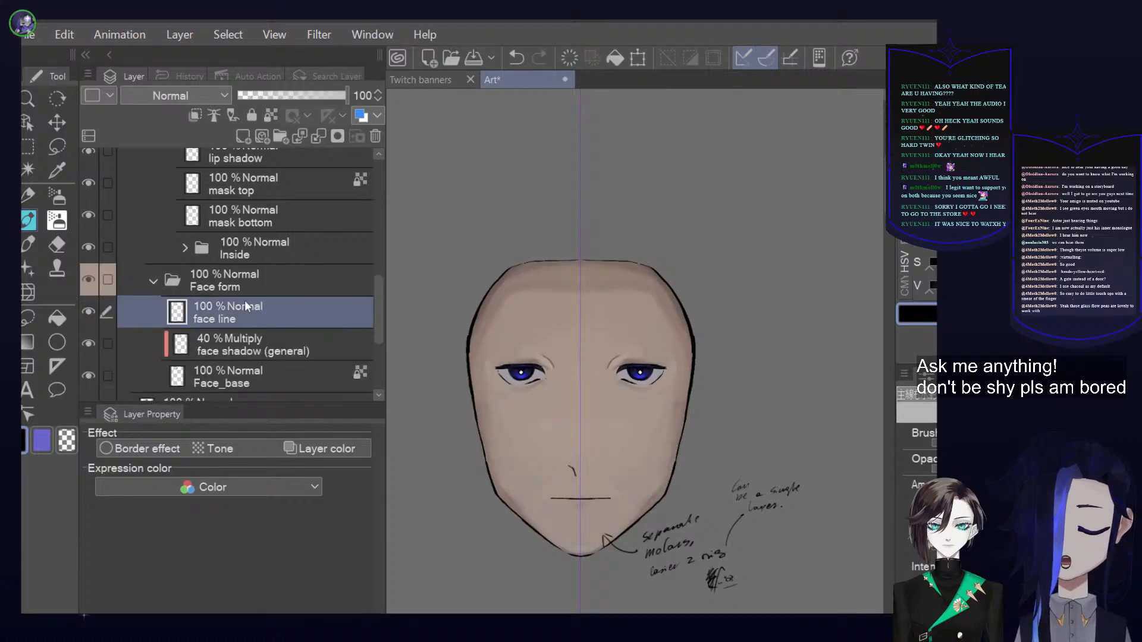
scroll(226, 292, "down", 1)
left_click(88, 257)
left_click(88, 257)
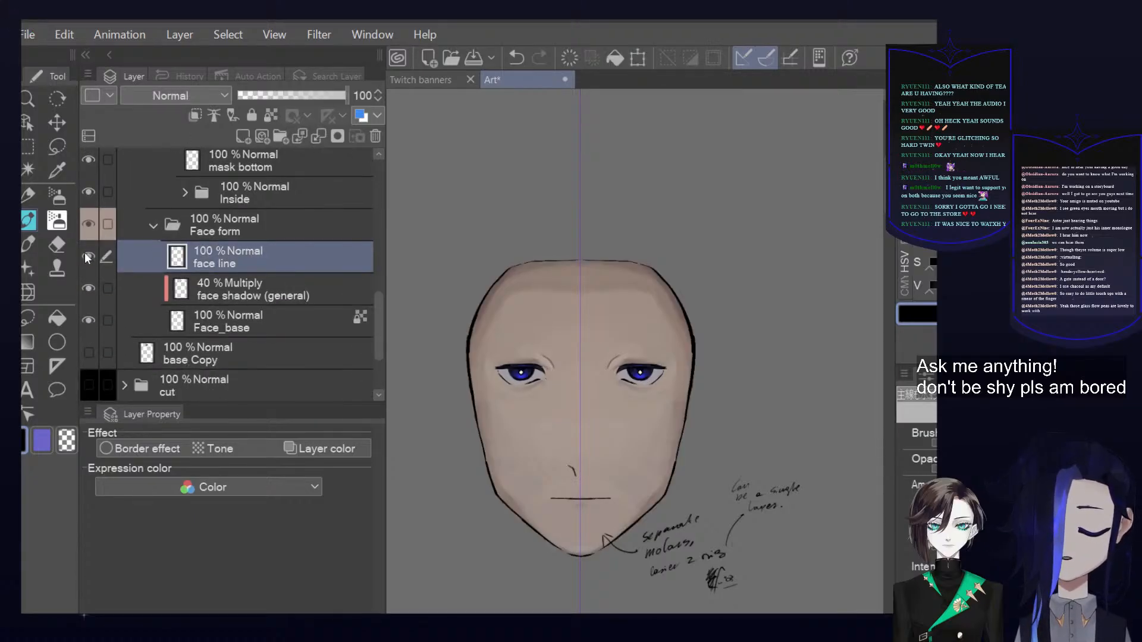
Select the face shadow (general) layer and toggle its visibility to check the shading
left_click(252, 290)
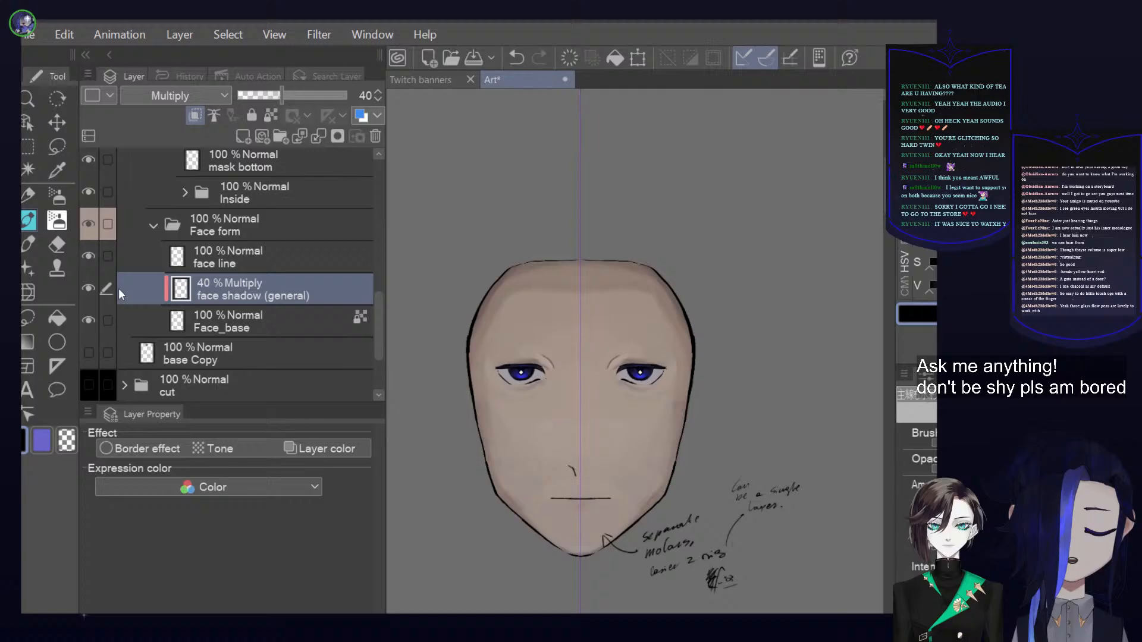
left_click(88, 289)
left_click(88, 289)
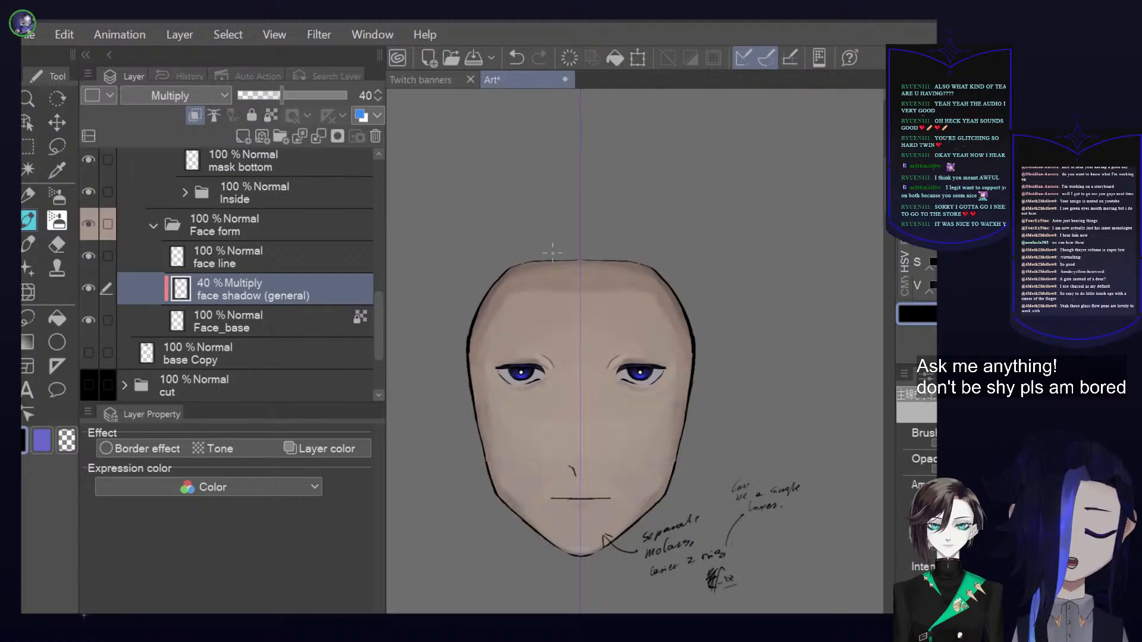
Try shifting the face shadow (general) layer with a transform, cancel it, and turn the layer's clipping off and back on
left_click(637, 59)
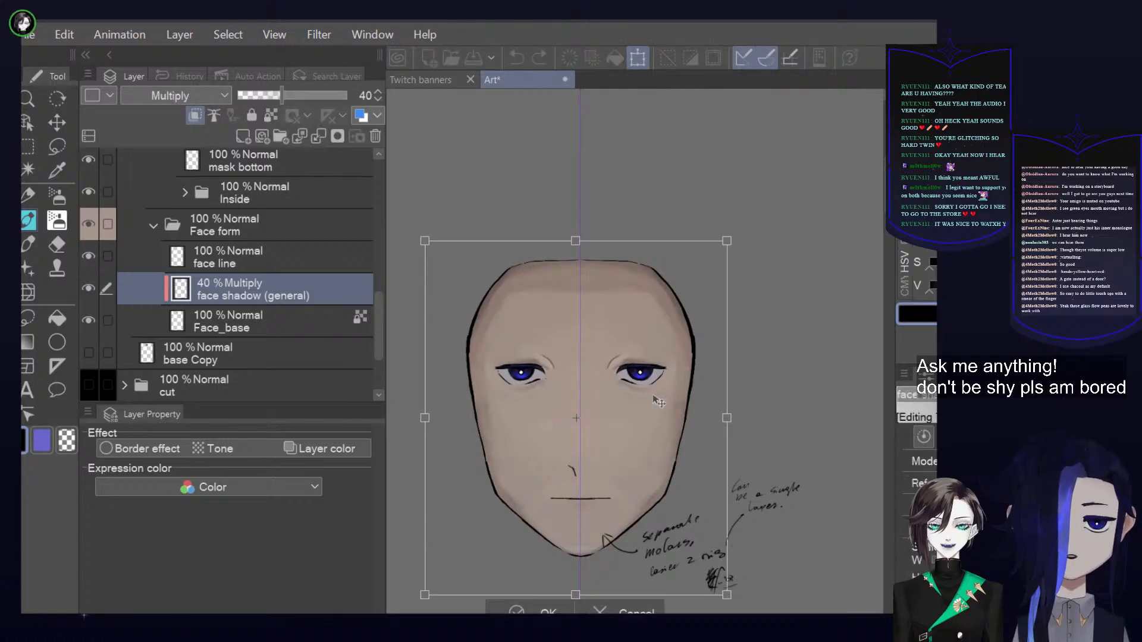
mouse_move(642, 395)
left_mouse_down()
mouse_move(682, 400)
mouse_move(645, 385)
mouse_move(716, 393)
mouse_move(629, 387)
mouse_move(684, 393)
mouse_move(633, 383)
mouse_move(676, 421)
mouse_move(629, 391)
left_mouse_up()
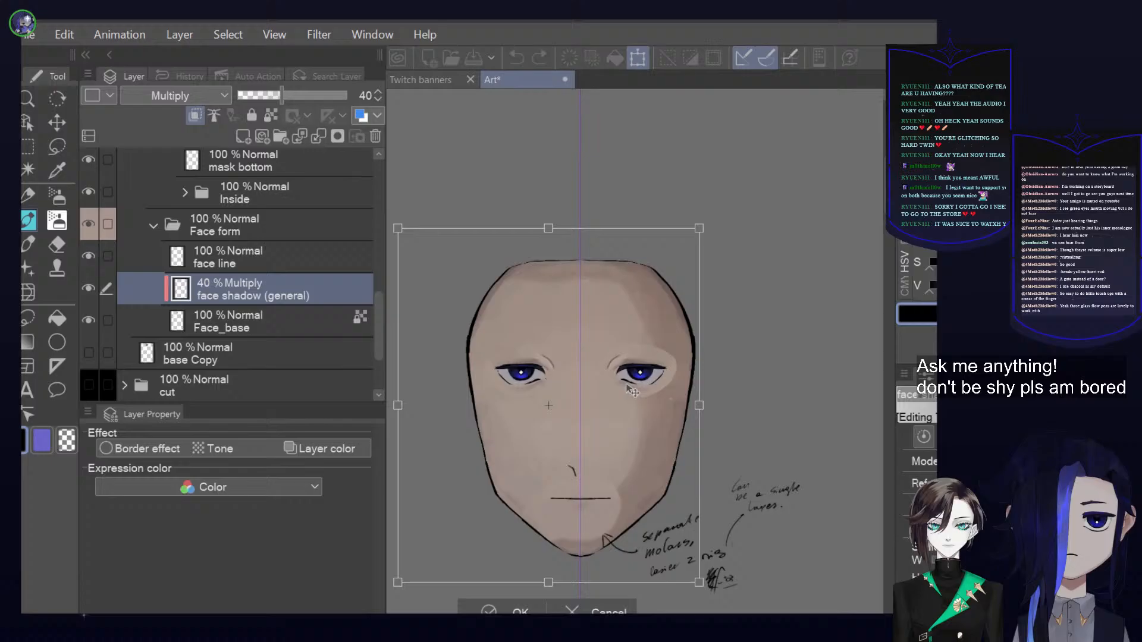
key("Escape")
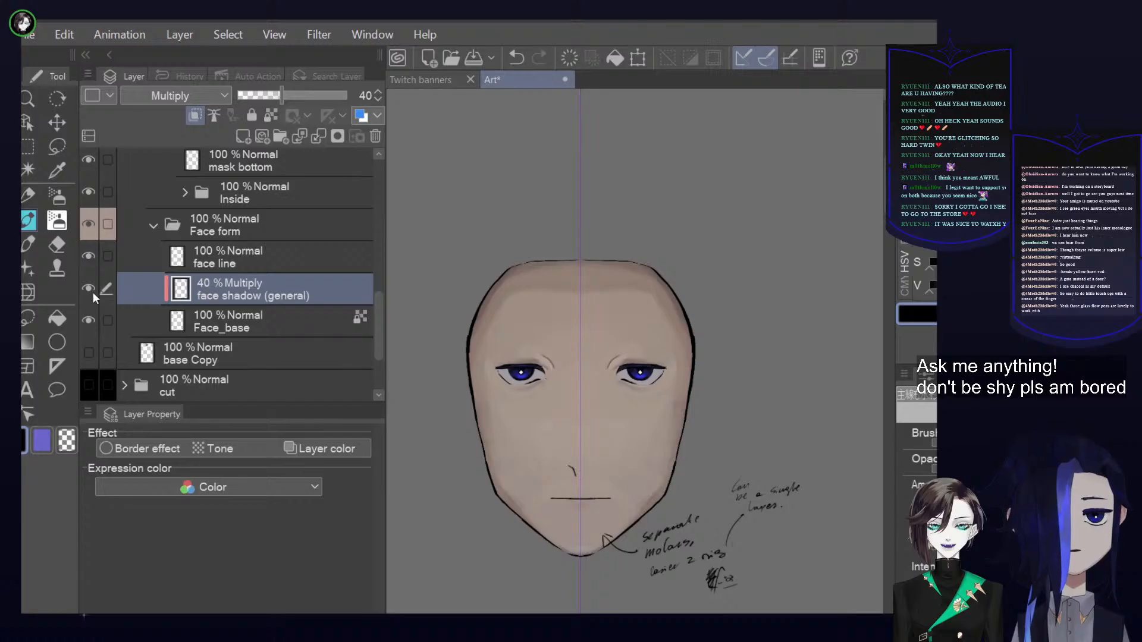
left_click(202, 116)
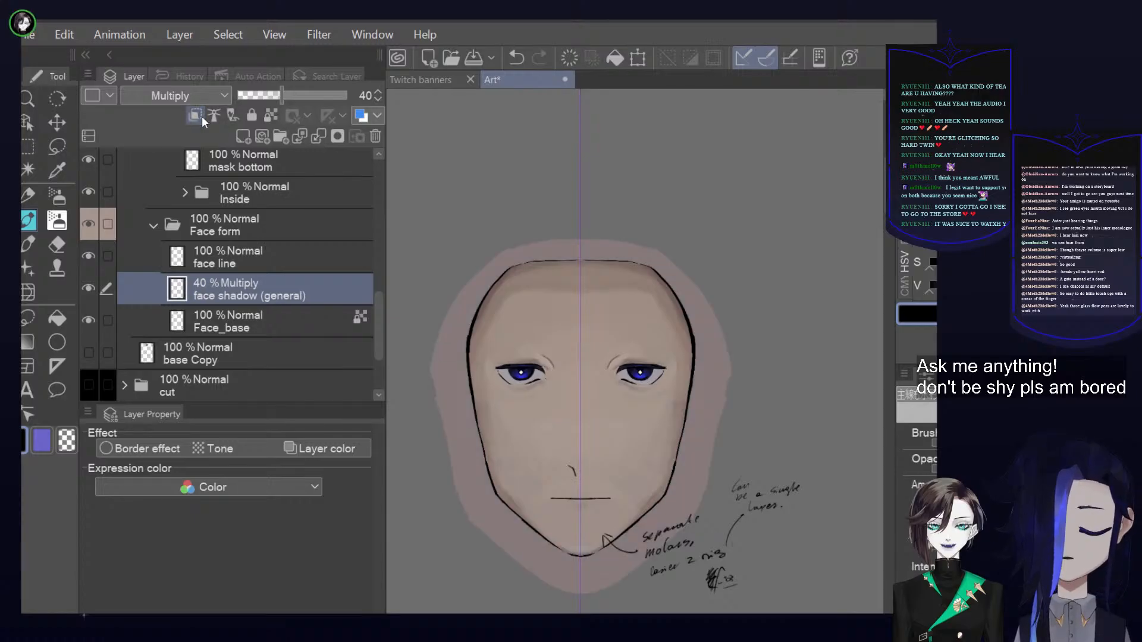
left_click(201, 116)
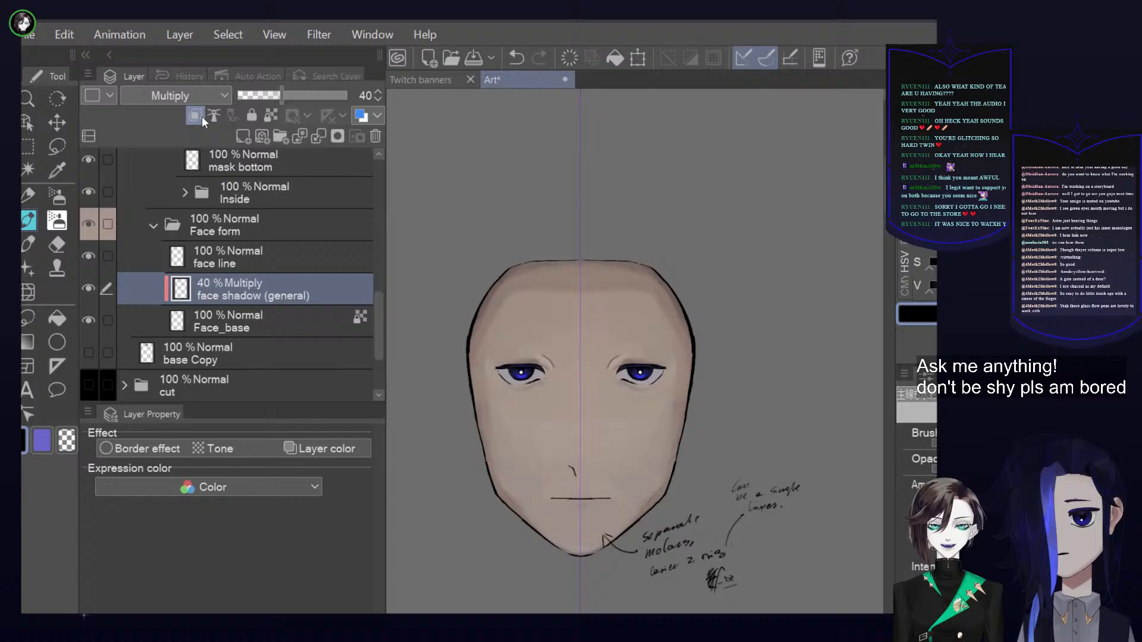
Check the line bottom layer in the Outside folder by toggling it, and select and hide the lip shadow layer
scroll(206, 262, "up", 5)
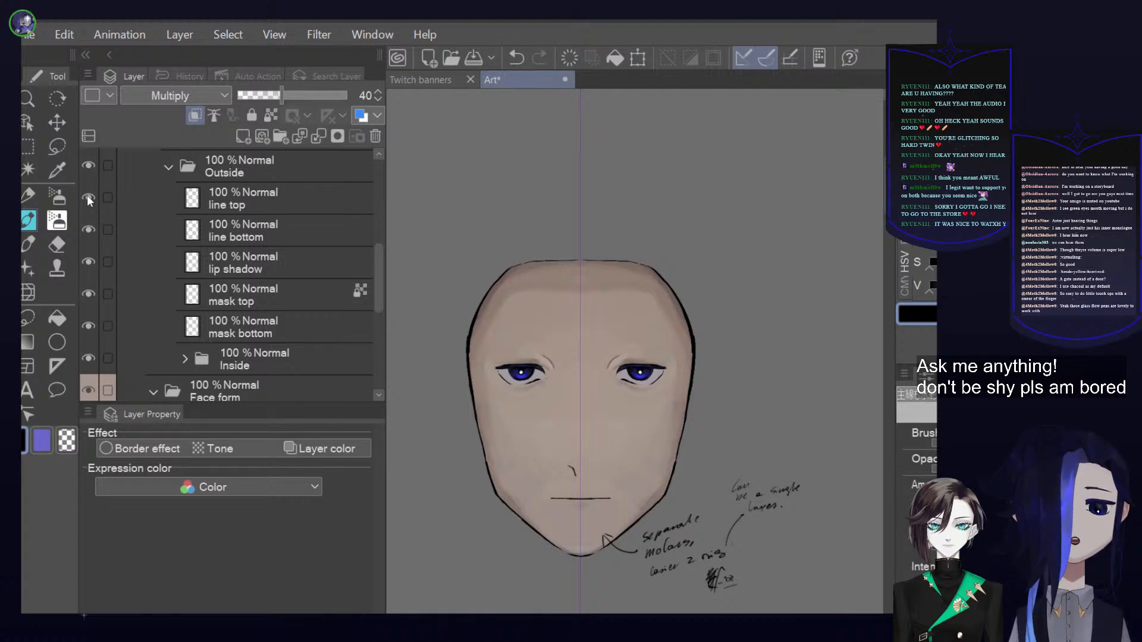
left_click(271, 238)
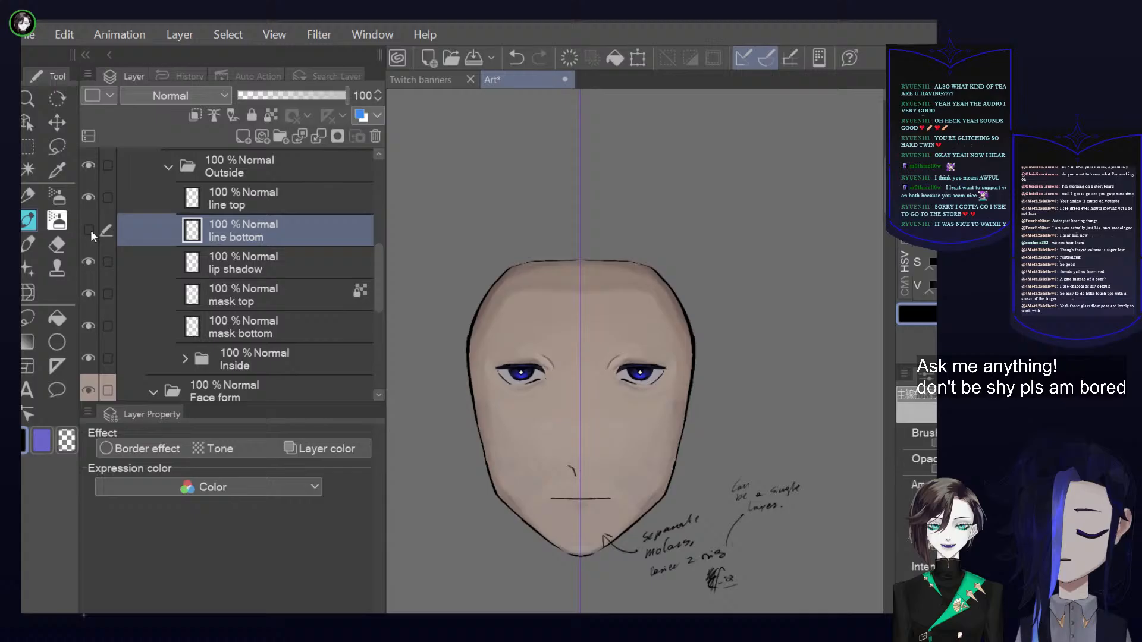
left_click(193, 260)
left_click(90, 263)
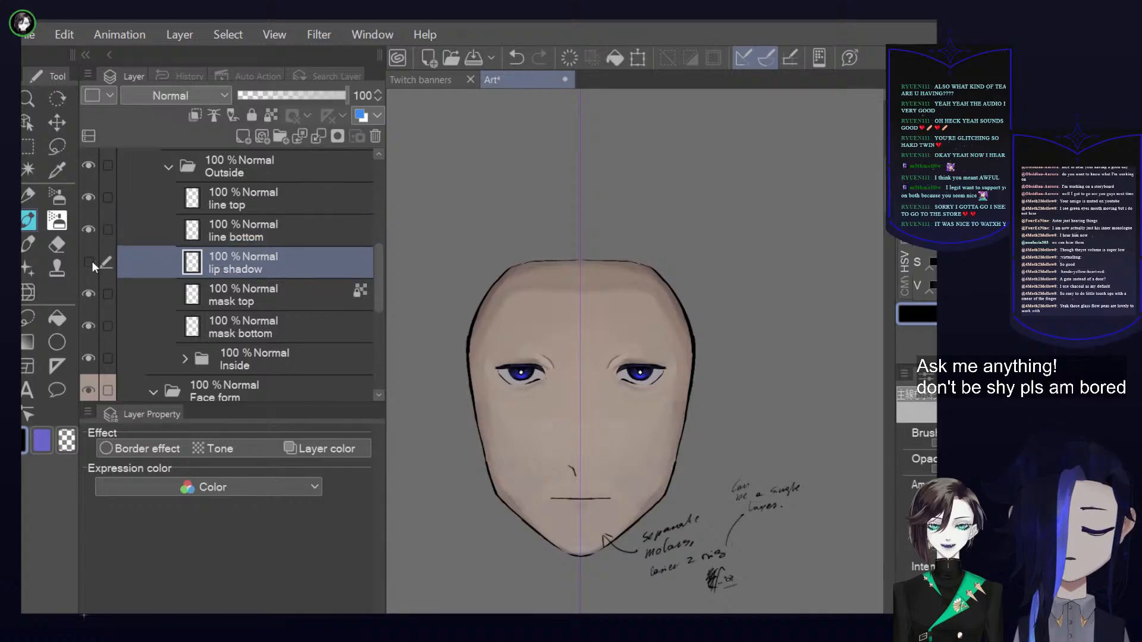
Hide and show the mask top and mask bottom layers one after the other to check what each covers
left_click(95, 295)
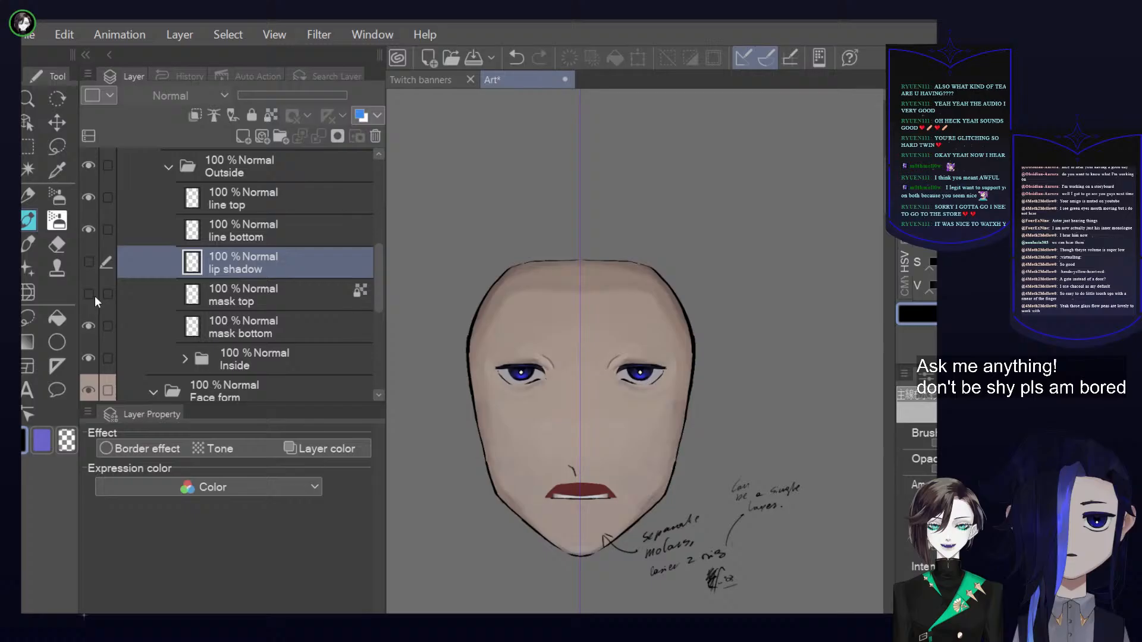
left_click(92, 294)
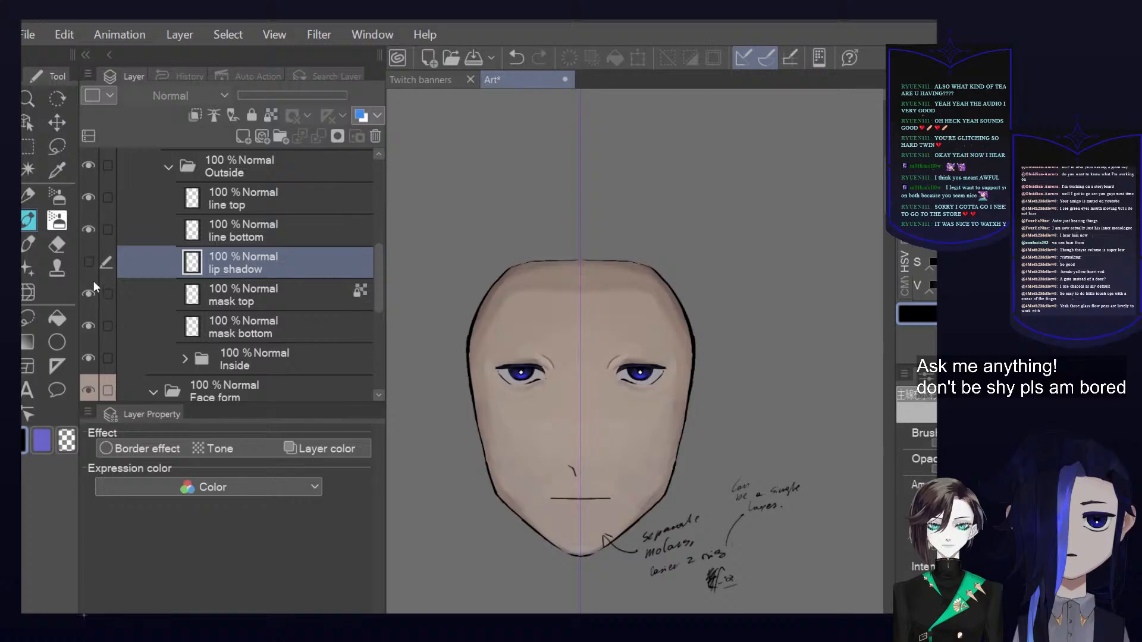
left_click(90, 327)
left_click(88, 326)
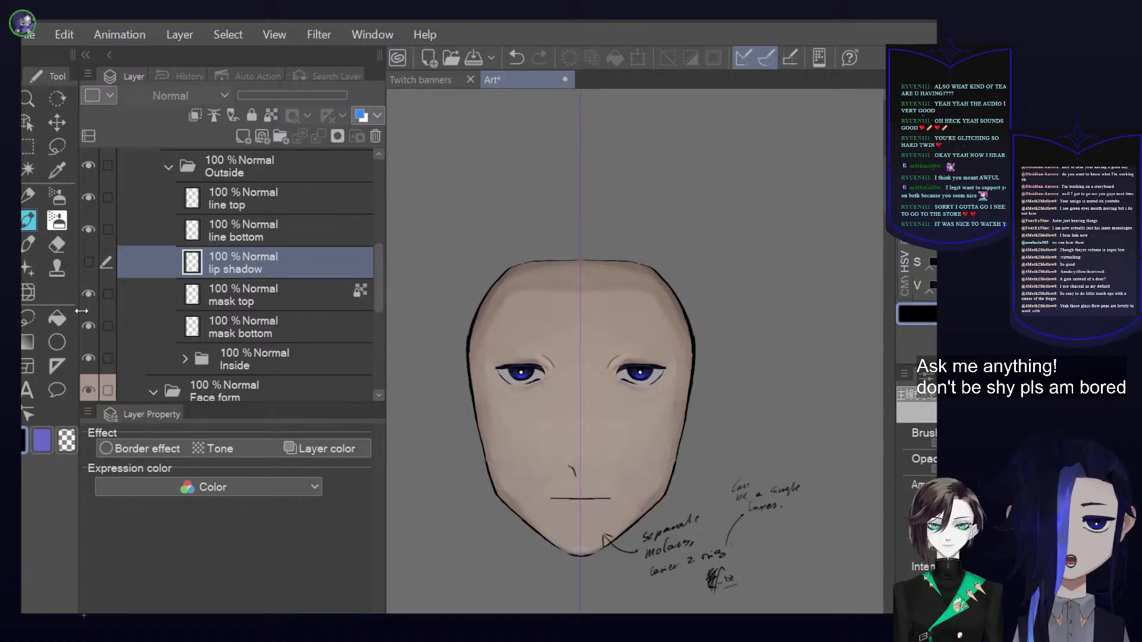
Show the lip shadow layer again, toggle it and mask top to compare, and inspect the closed mouth up close
left_click(86, 265)
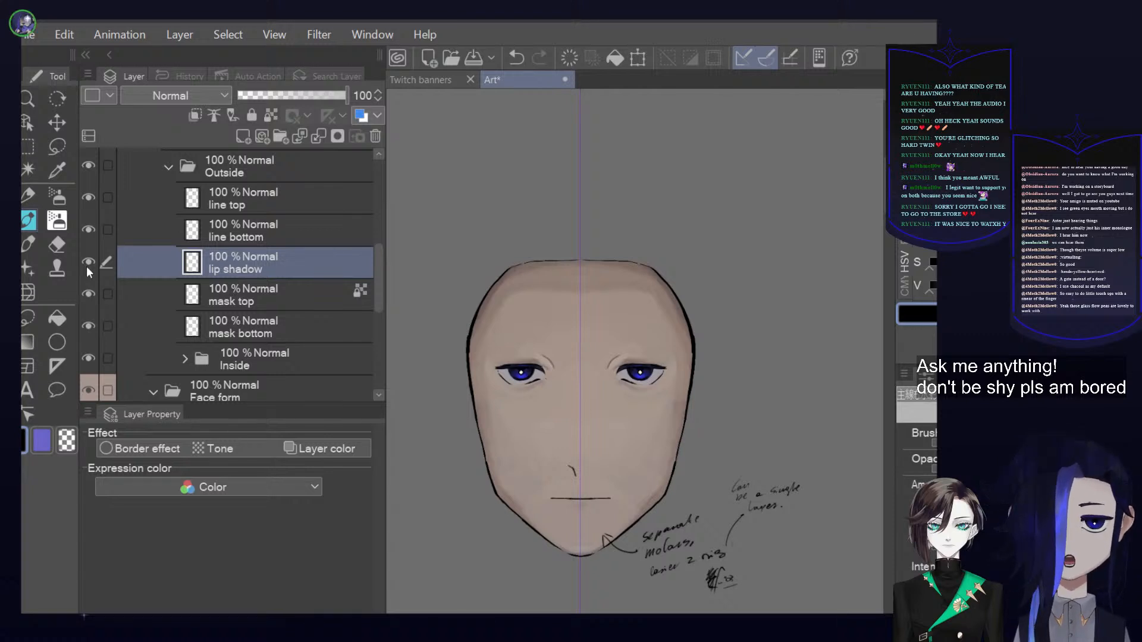
left_click(87, 266)
left_click(87, 266)
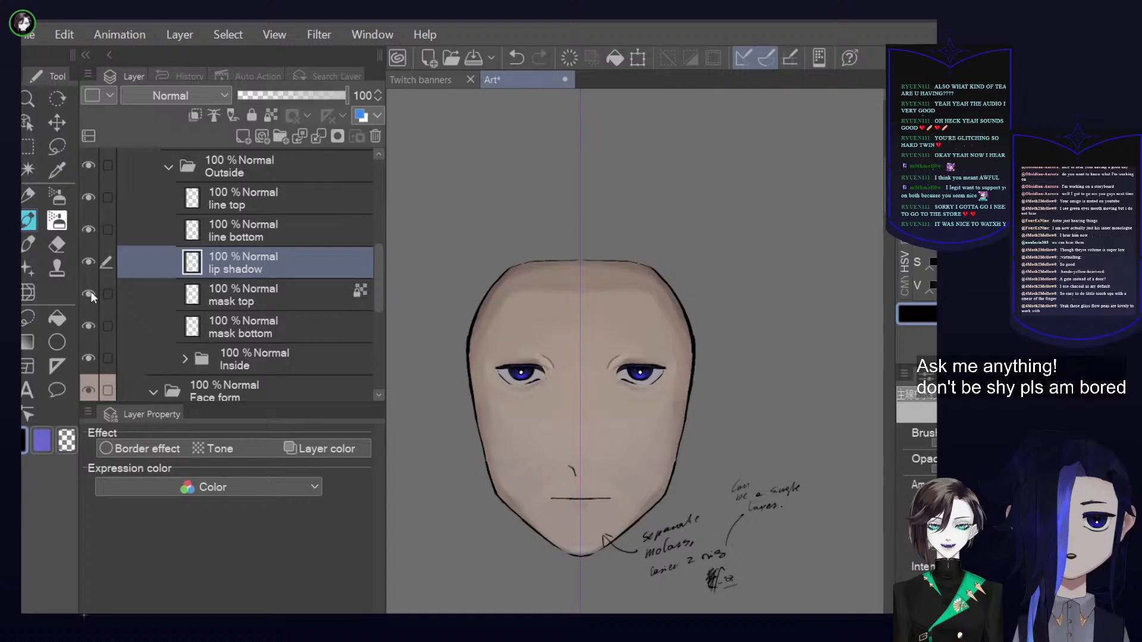
left_click(88, 294)
left_click(88, 293)
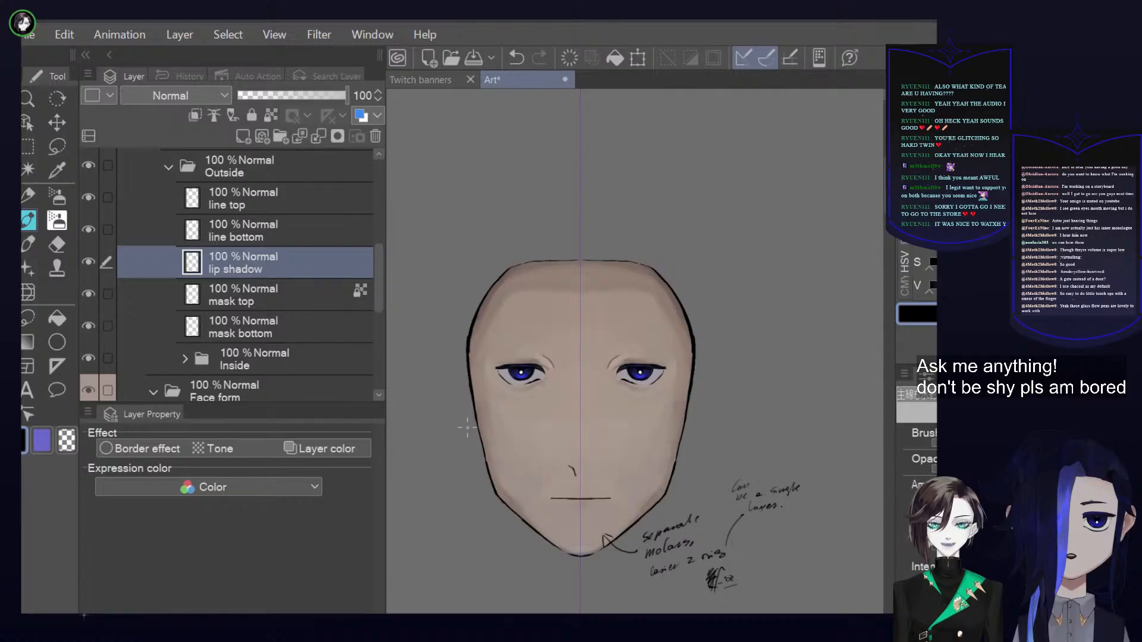
scroll(648, 592, "up", 3)
scroll(649, 592, "up", 4)
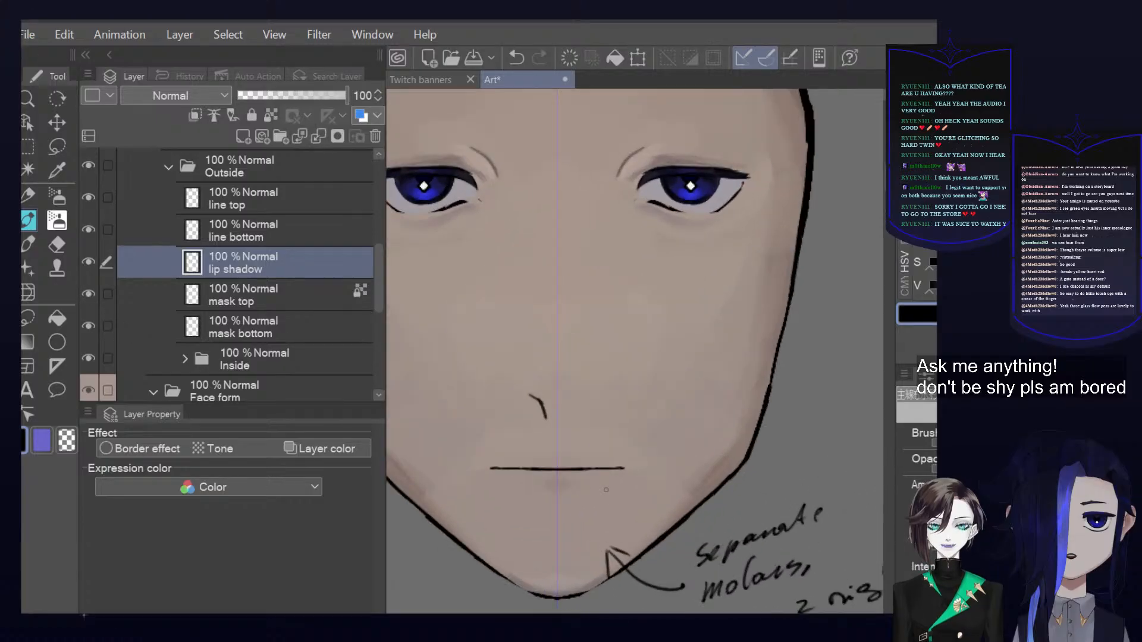
scroll(605, 490, "down", 6)
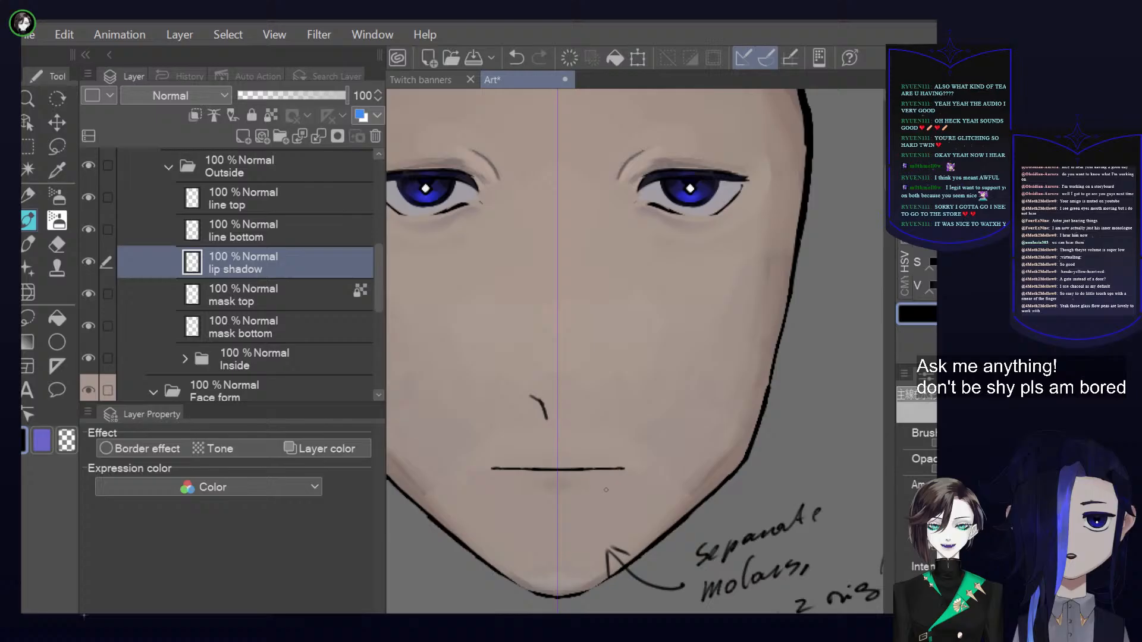
scroll(606, 490, "down", 1)
Return to the face shadow (general) layer in the Face form folder and toggle it to compare the shading
scroll(329, 327, "down", 3)
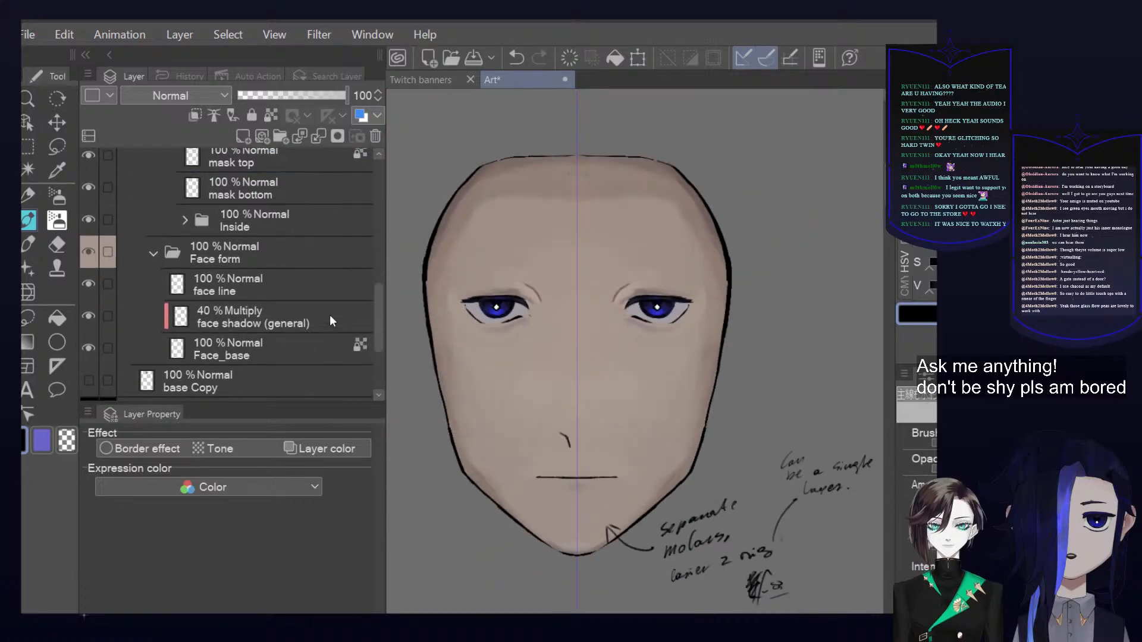
left_click(146, 305)
left_click(89, 316)
left_click(88, 316)
Select the mask top layer, hide it to reveal the upper mouth interior, and show it again
scroll(92, 318, "up", 5)
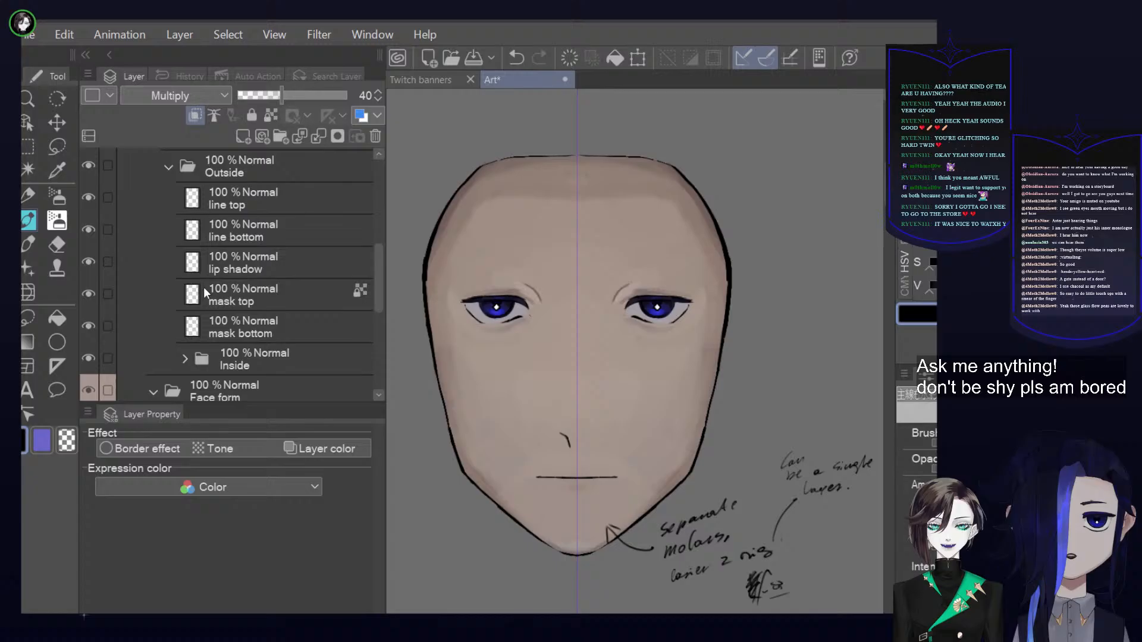
left_click(104, 321)
left_click(88, 321)
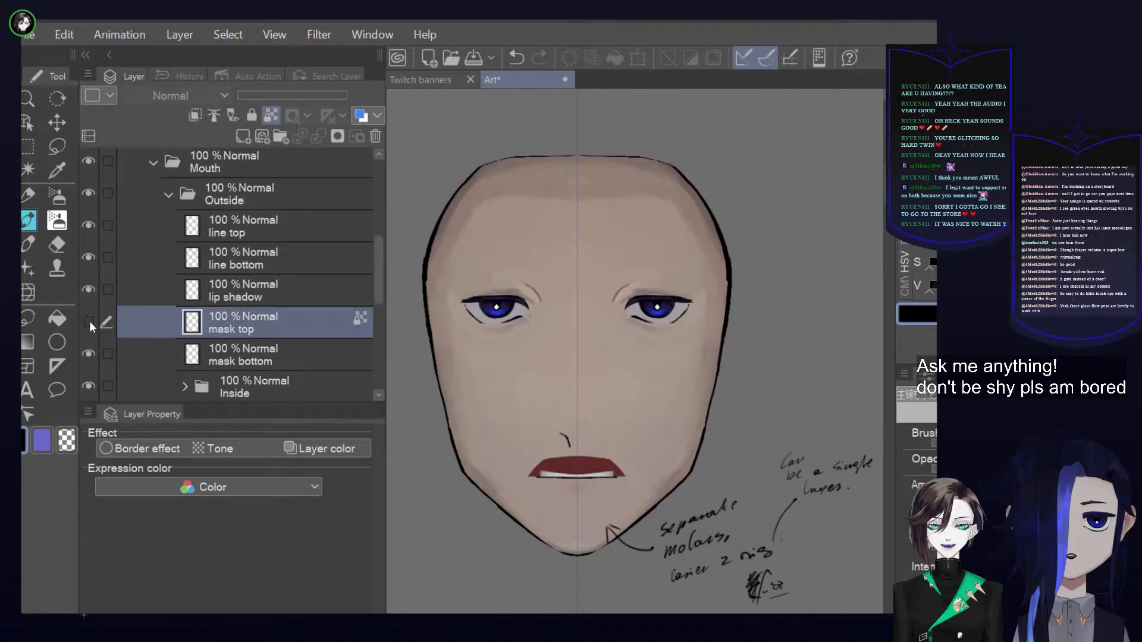
left_click(89, 322)
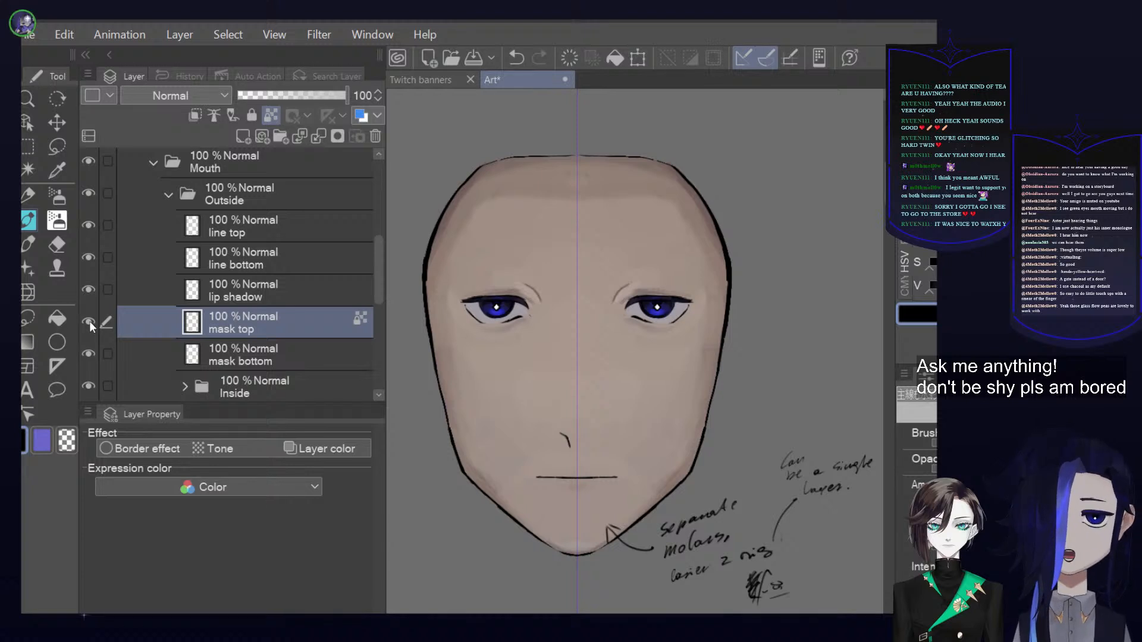
Collapse the Outside folder inside the Mouth folder
scroll(680, 254, "up", 5)
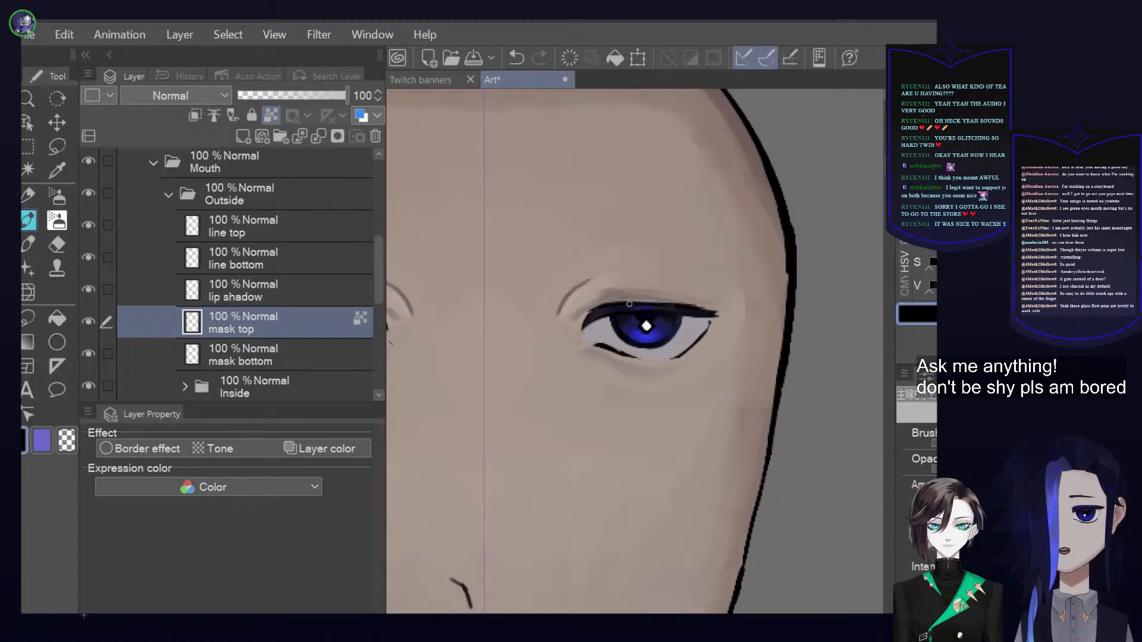
left_click(168, 194)
scroll(376, 248, "up", 3)
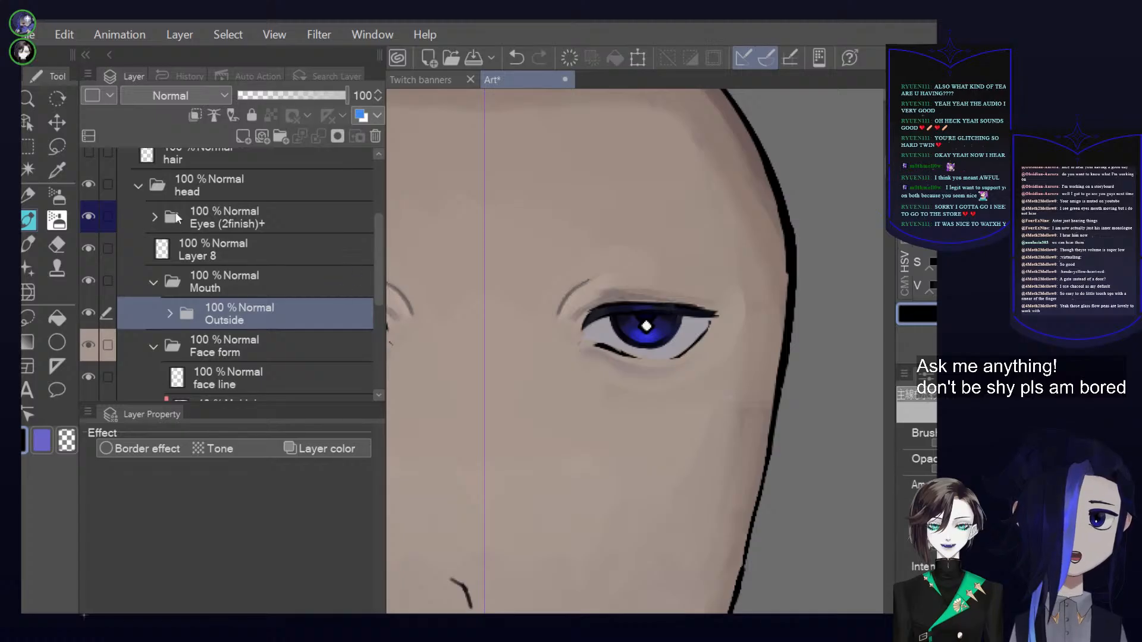
Select the Eyes (2finish)+ folder in the head folder and briefly expand it to view its contents before collapsing it
scroll(215, 292, "up", 3)
scroll(215, 292, "up", 1)
scroll(202, 291, "down", 2)
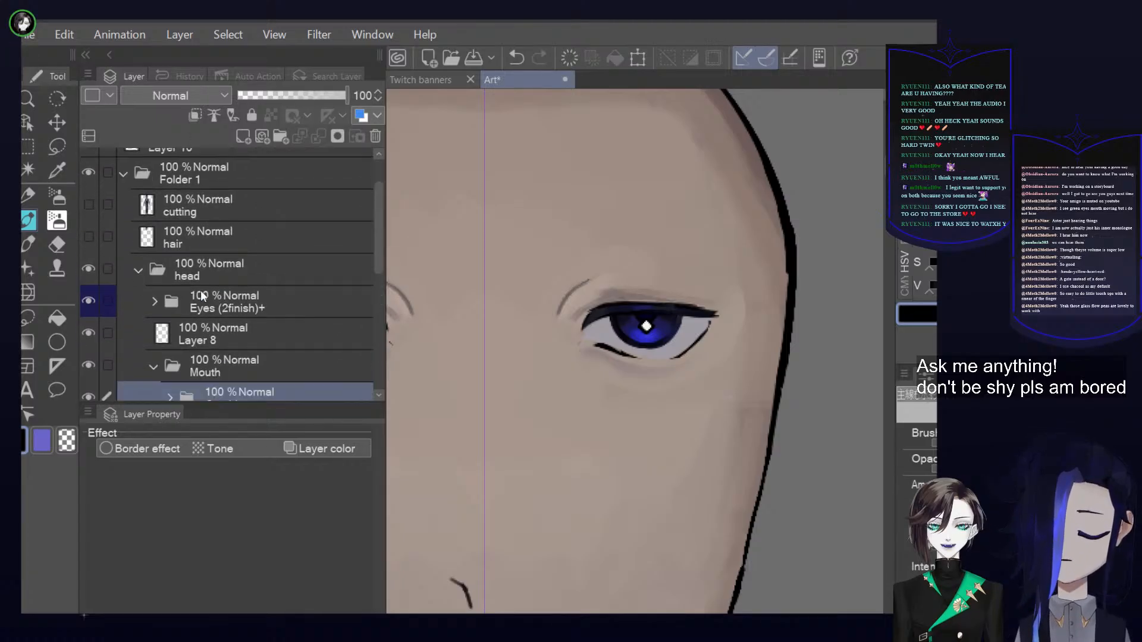
left_click(223, 308)
left_click(154, 302)
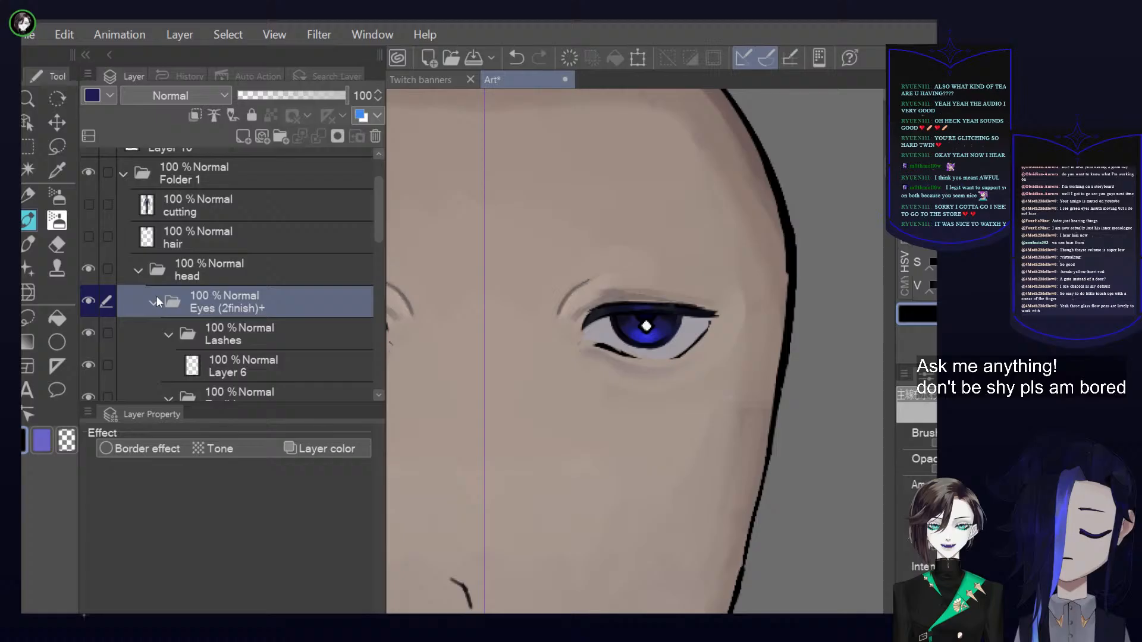
left_click(155, 300)
scroll(359, 302, "down", 2)
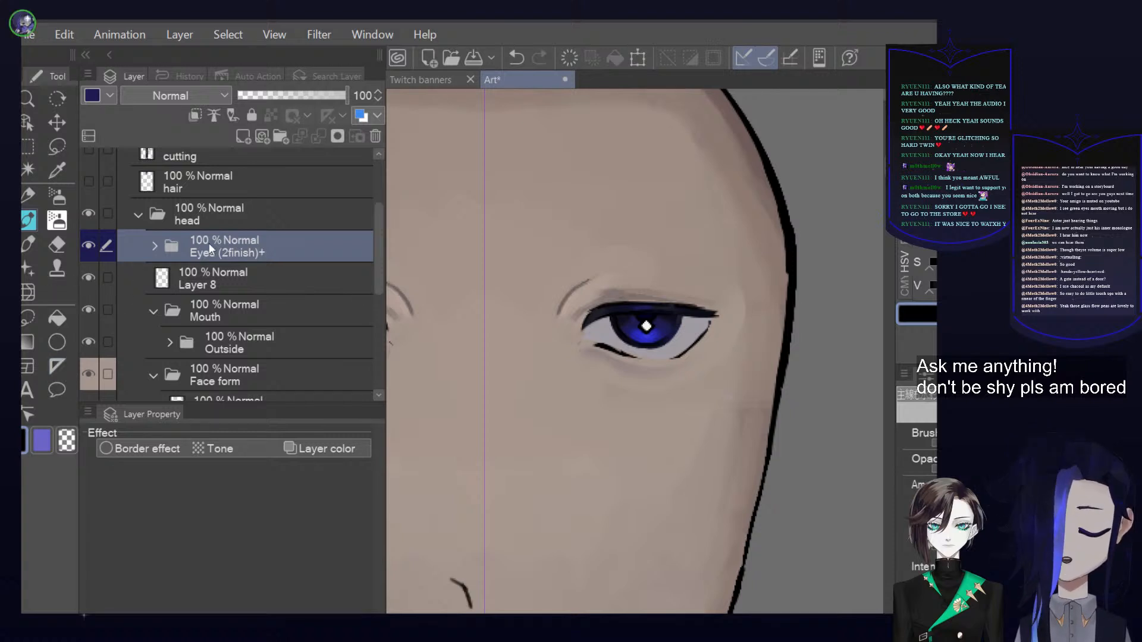
Expand the Eyes (2finish)+ folder, select its Lashes folder and toggle the folder's visibility to compare the eyes
left_click(154, 248)
left_click(166, 280)
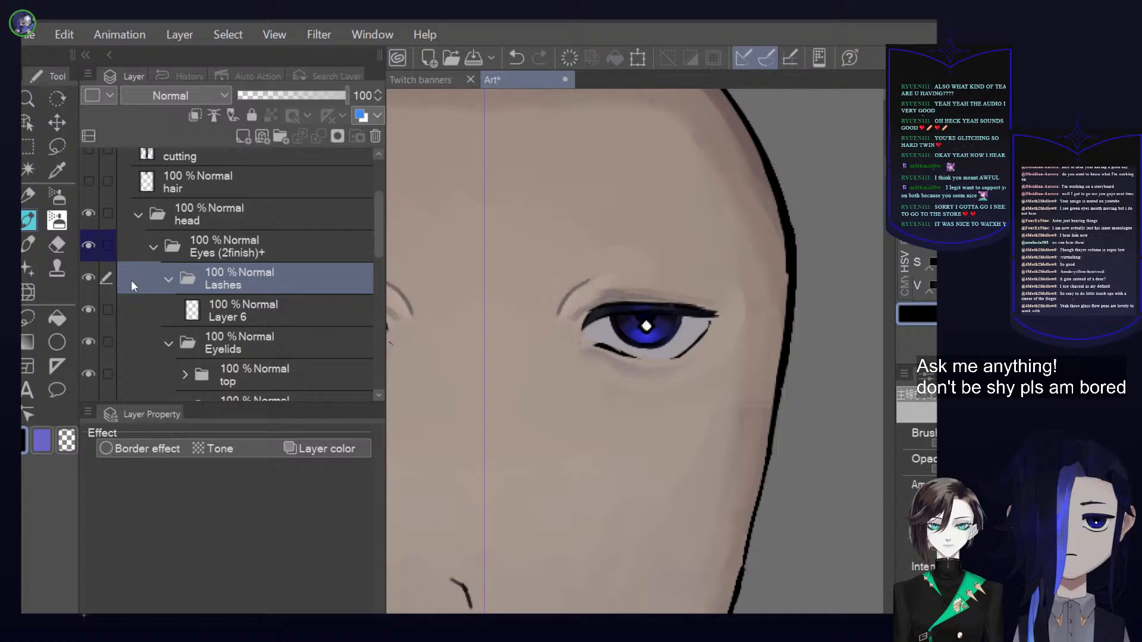
left_click(92, 273)
left_click(93, 273)
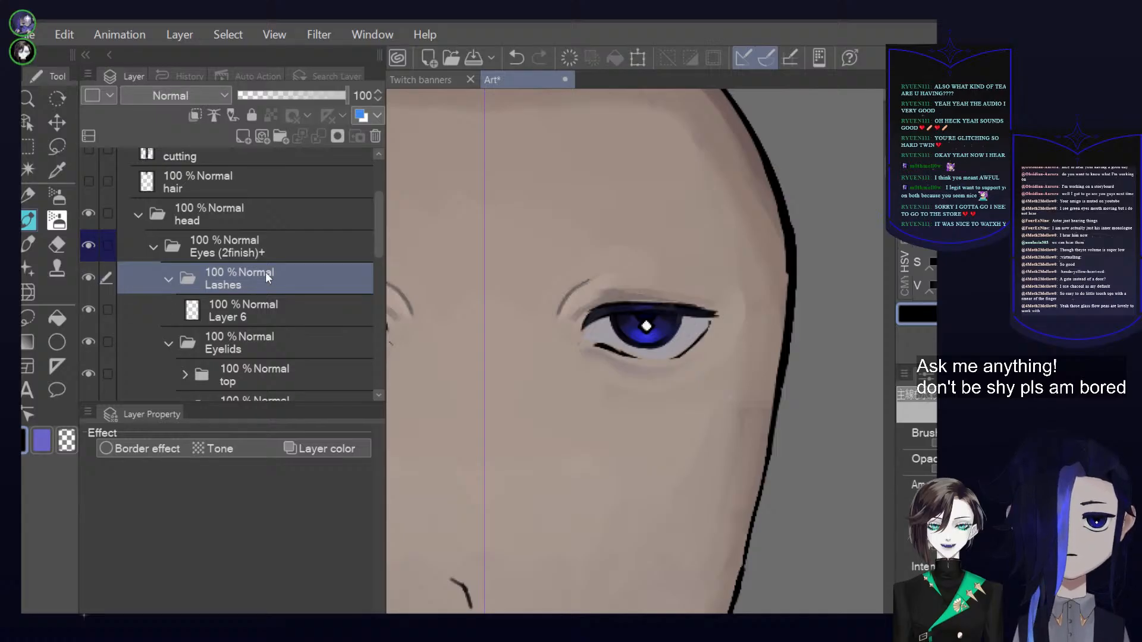
Select Layer 6 in the Lashes folder and toggle its visibility to compare the eyes, leaving it hidden
scroll(252, 258, "down", 2)
left_click(252, 258)
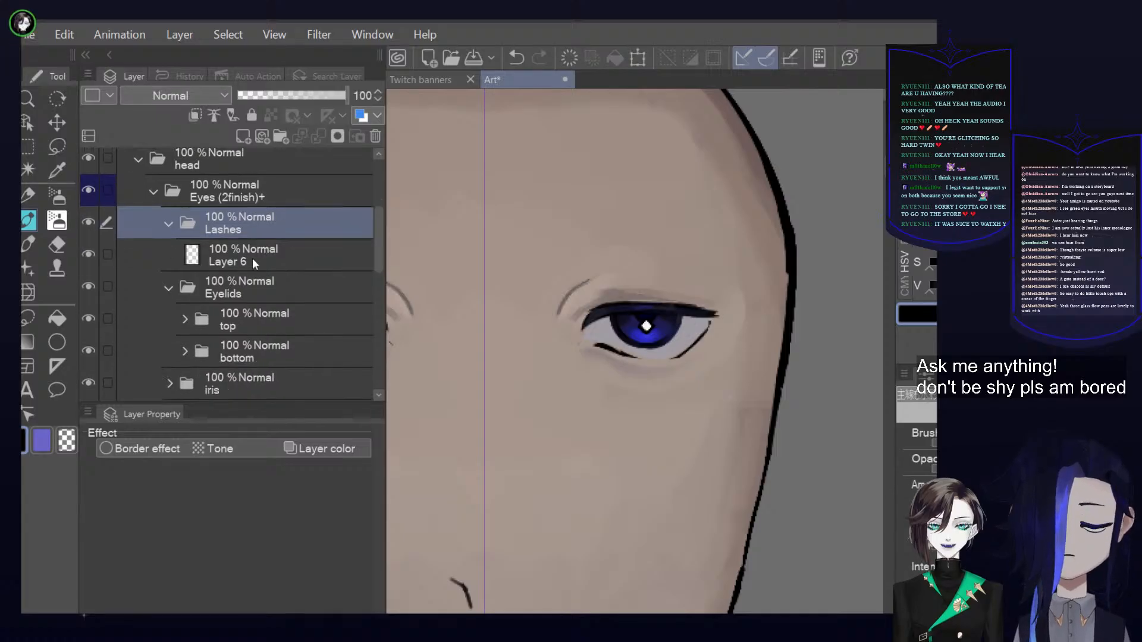
left_click(94, 254)
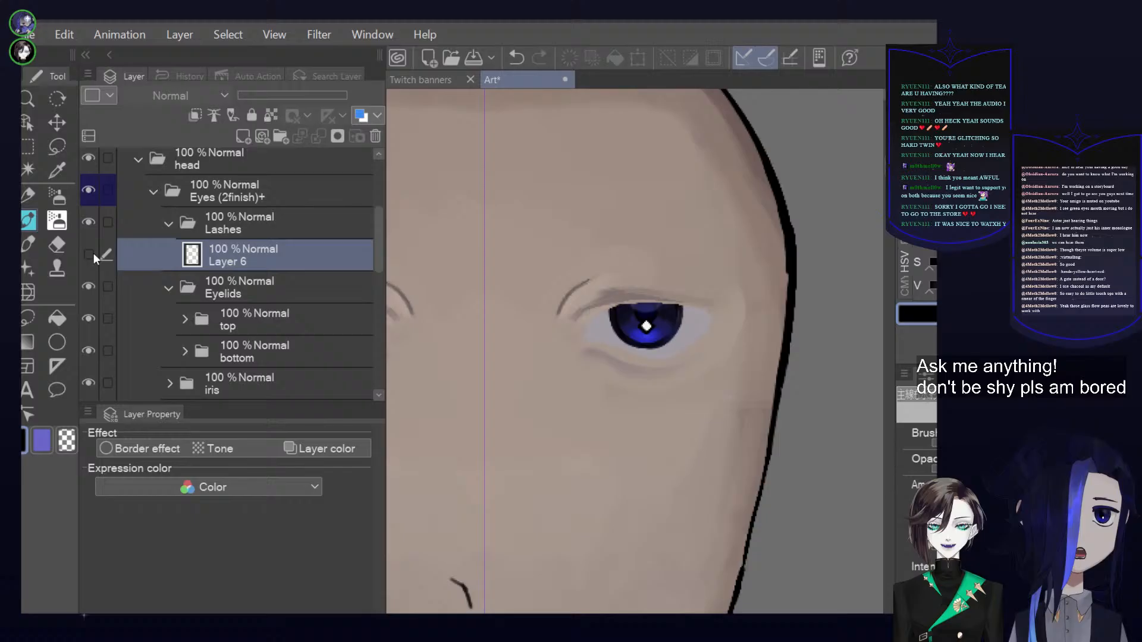
left_click(94, 254)
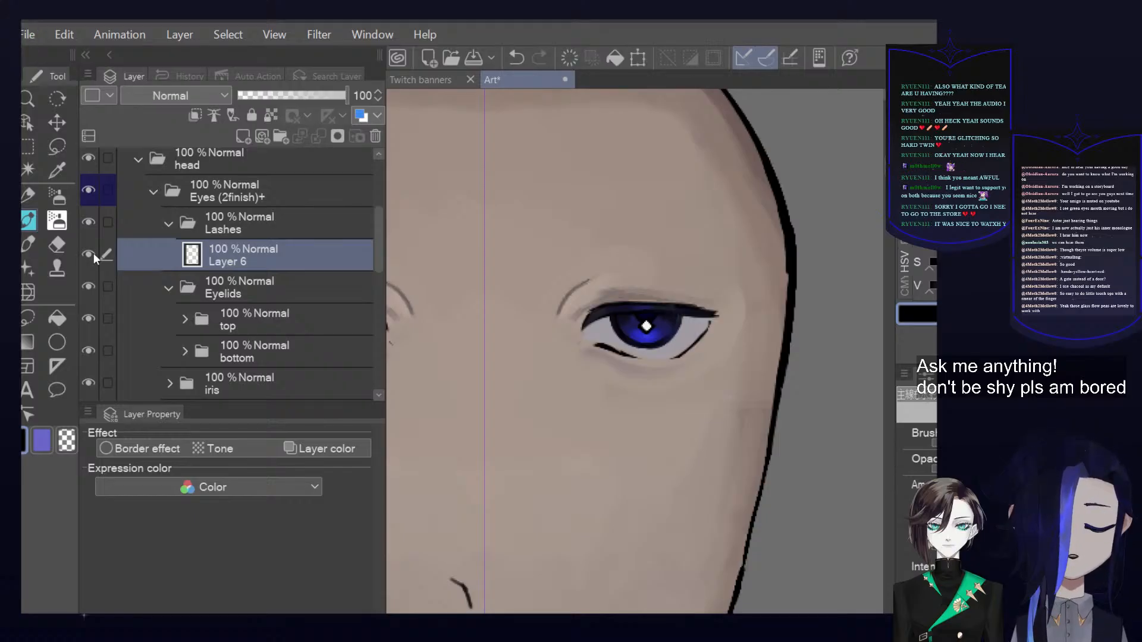
left_click(94, 254)
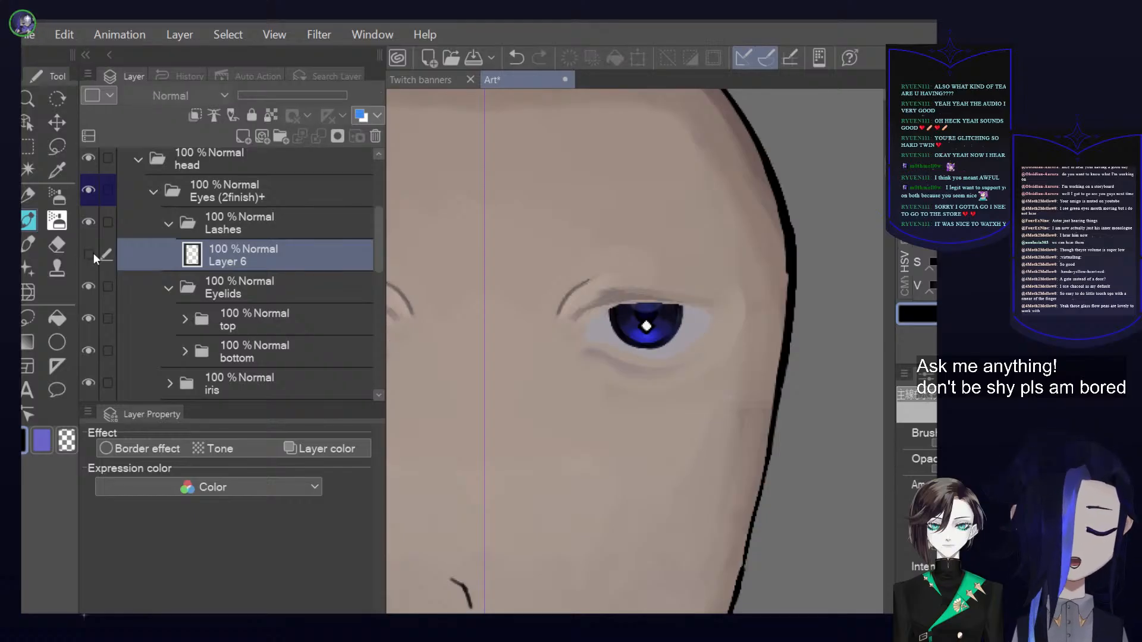
Select the Eyelids folder and toggle its visibility to compare the eyes with and without eyelids
left_click(315, 297)
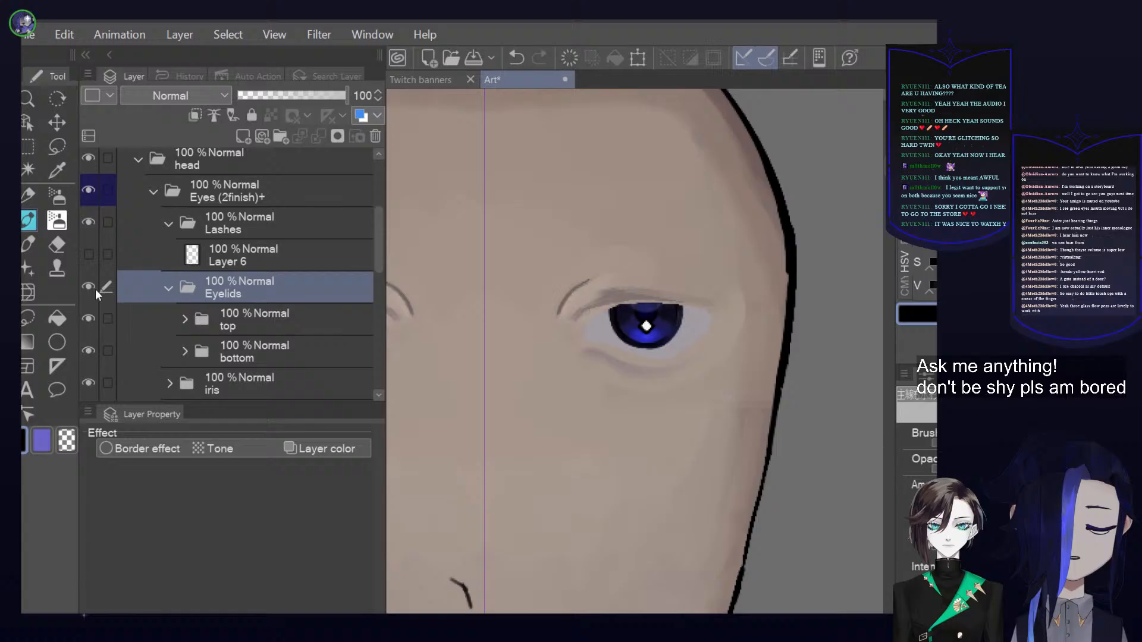
left_click(94, 289)
left_click(94, 289)
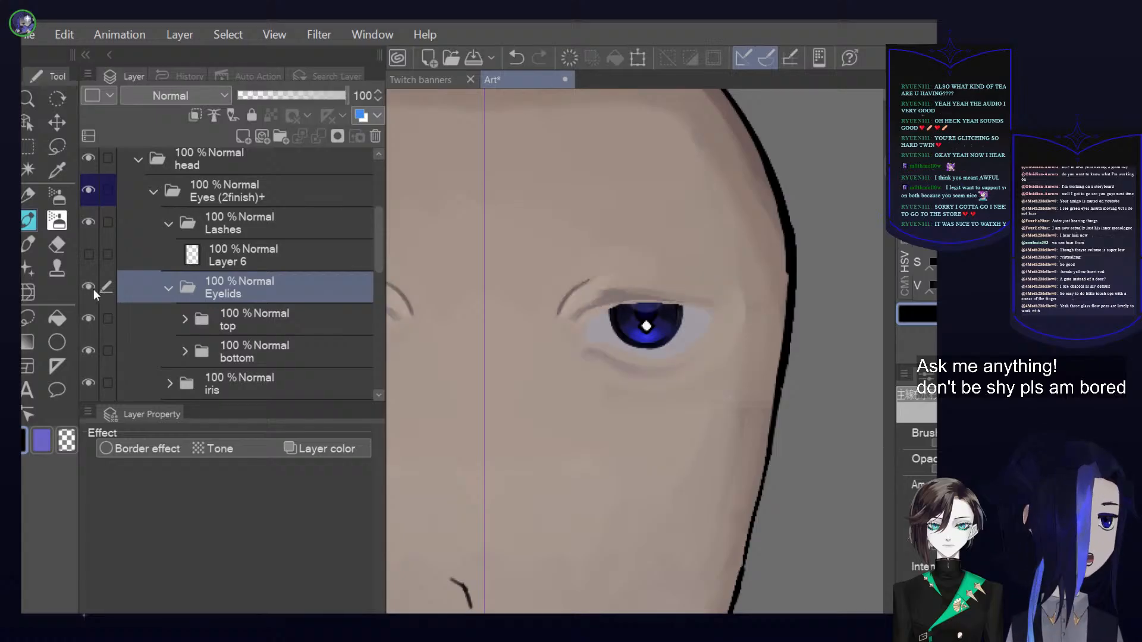
left_click(94, 289)
left_click(94, 289)
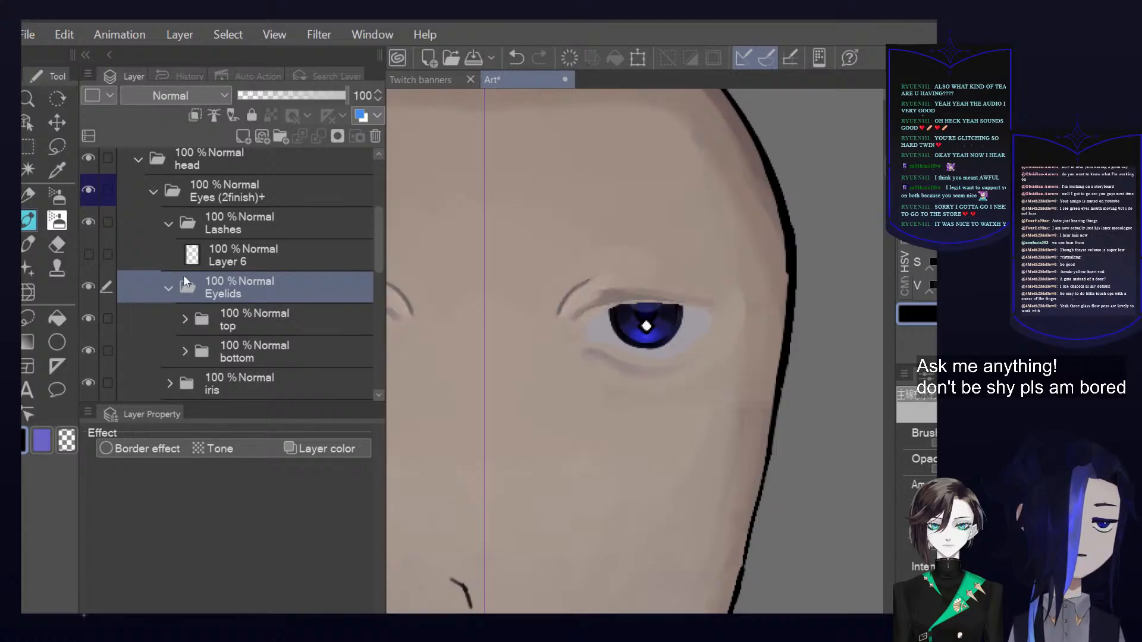
Select the top folder inside Eyelids and toggle its visibility to examine the upper eyelids
left_click(212, 328)
left_click(87, 314)
left_click(87, 314)
left_click(87, 314)
left_click(87, 314)
scroll(698, 232, "up", 1)
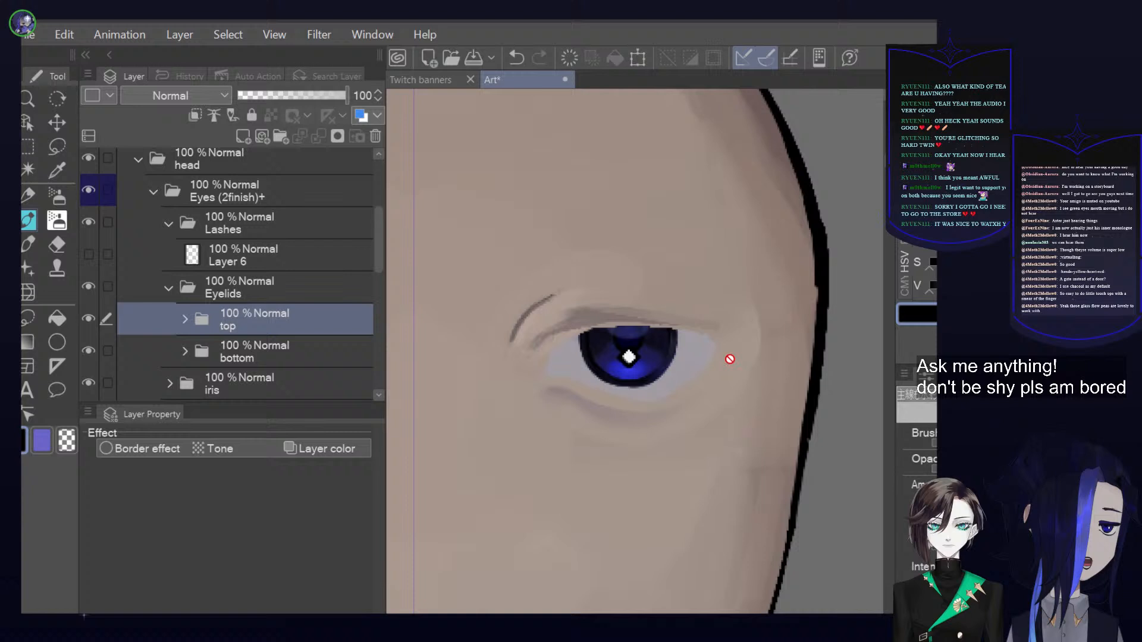
scroll(589, 342, "down", 1)
scroll(678, 323, "down", 2)
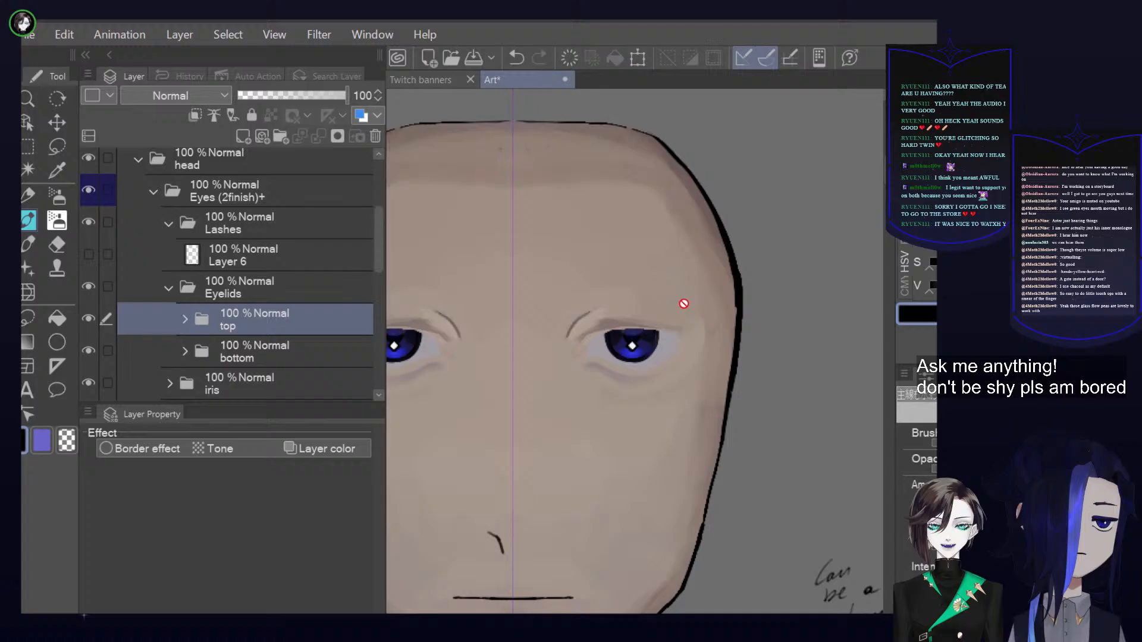
left_click(88, 318)
left_click(88, 318)
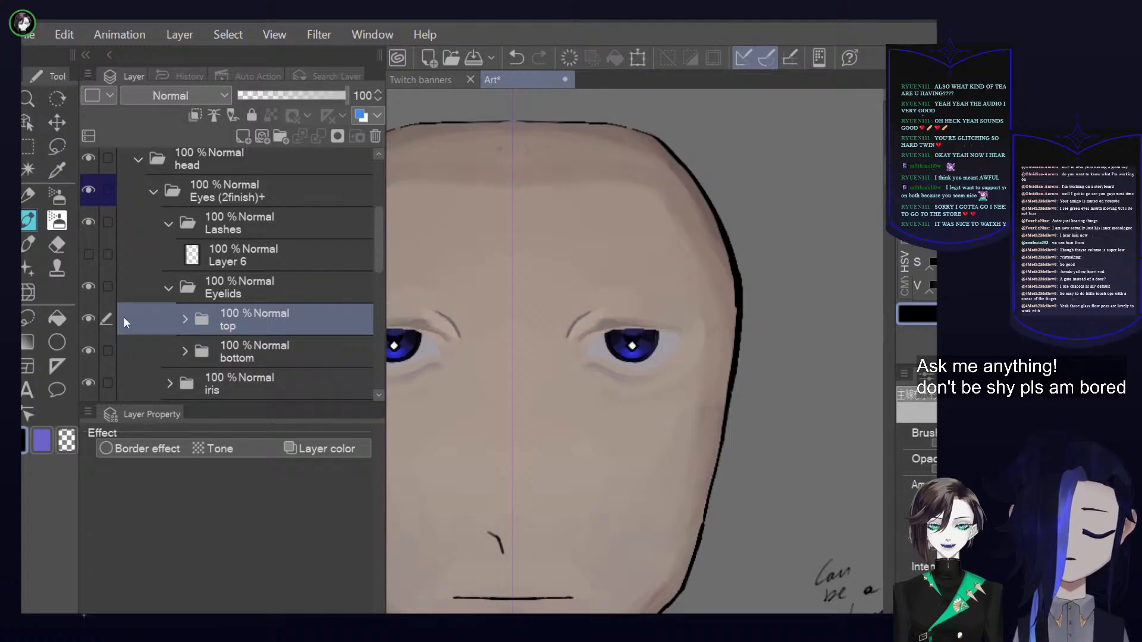
Expand the top eyelid folder, select its eyelid shadow layer and toggle the layer's visibility to examine the shading
left_click(185, 320)
scroll(214, 315, "down", 1)
left_click(244, 300)
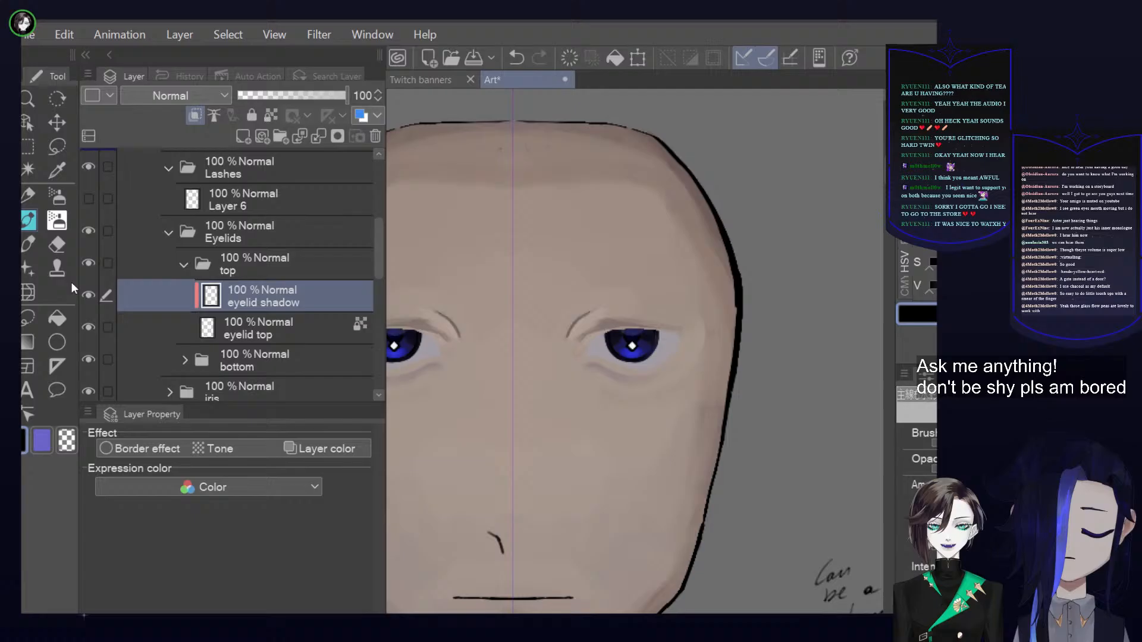
left_click(89, 293)
left_click(89, 293)
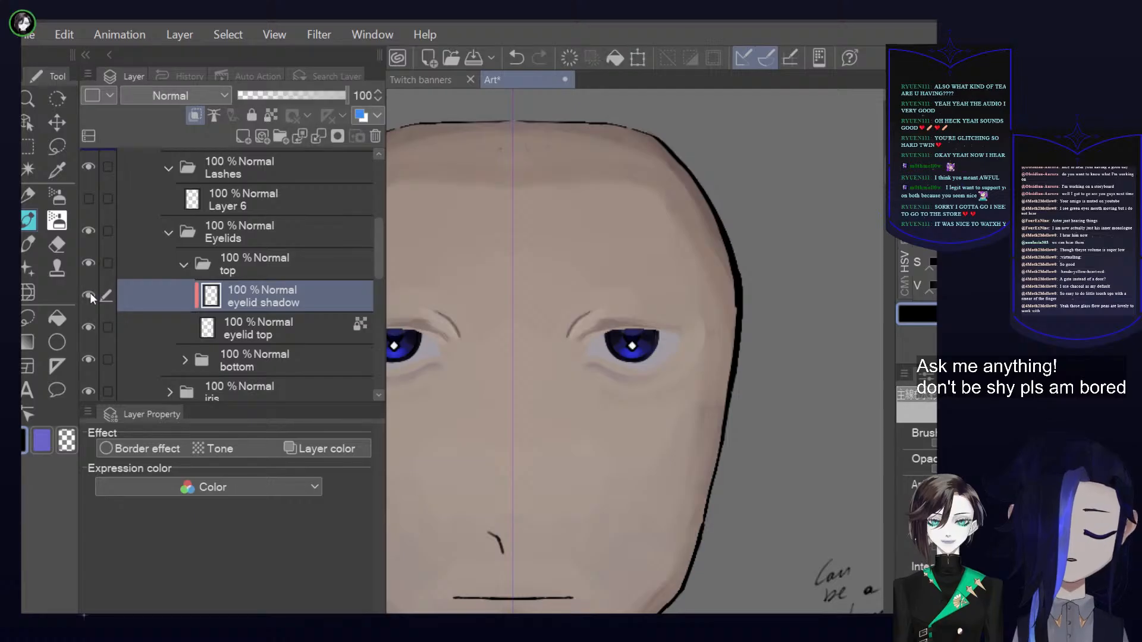
left_click(90, 294)
left_click(90, 294)
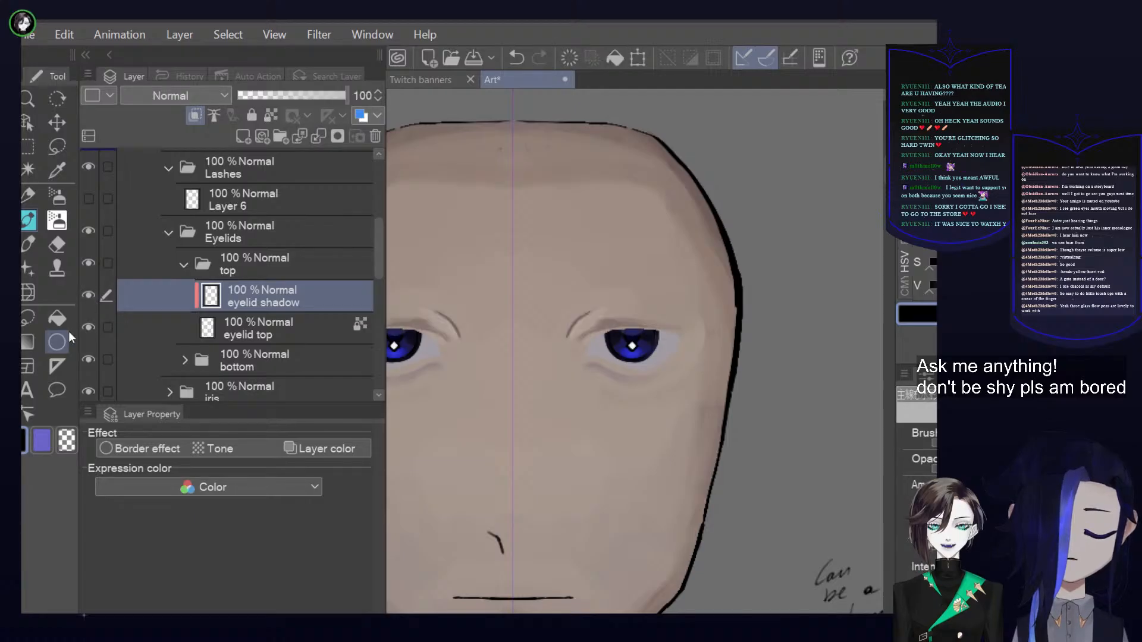
left_click(88, 296)
left_click(88, 296)
left_click(88, 297)
left_click(88, 296)
Turn off clipping to the layer below on the top folder's eyelid shadow layer
left_click(192, 119)
left_click(192, 119)
left_click(191, 119)
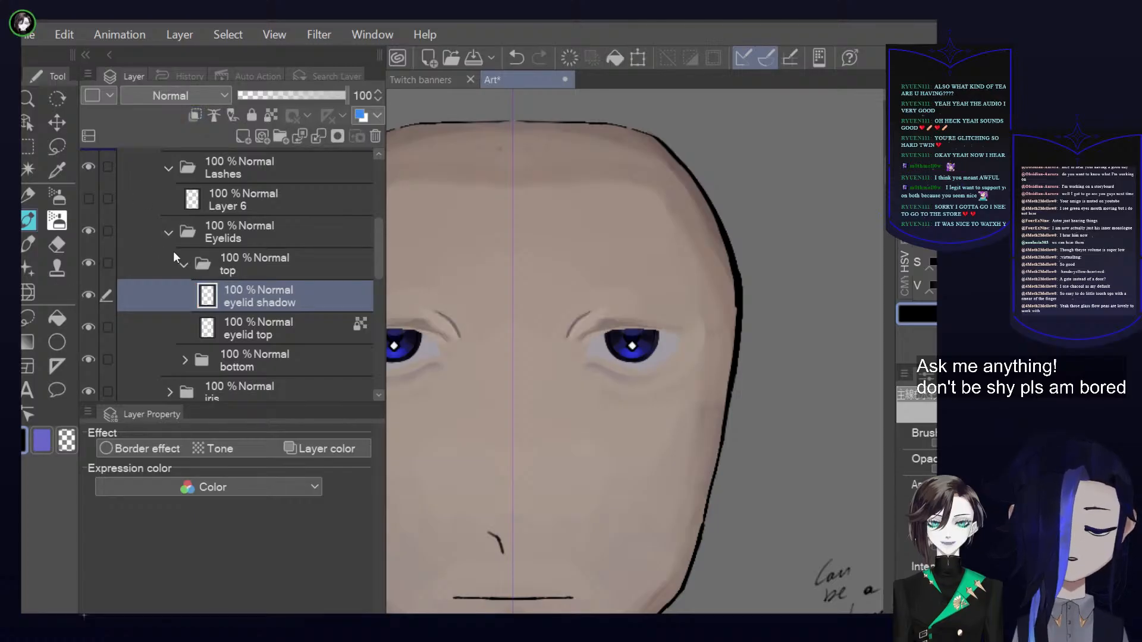
Select the top eyelid folder and toggle the visibility of the folder, its eyelid shadow layer and its eyelid top layer
left_click(190, 262)
left_click(93, 258)
left_click(93, 260)
left_click(84, 300)
left_click(85, 301)
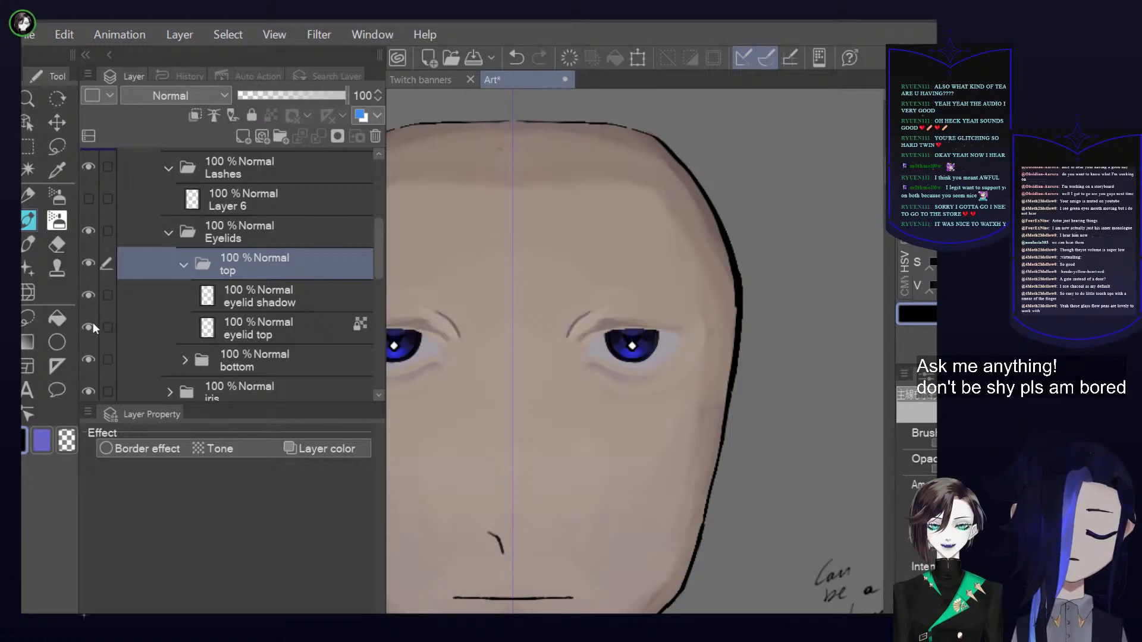
left_click(88, 327)
left_click(88, 327)
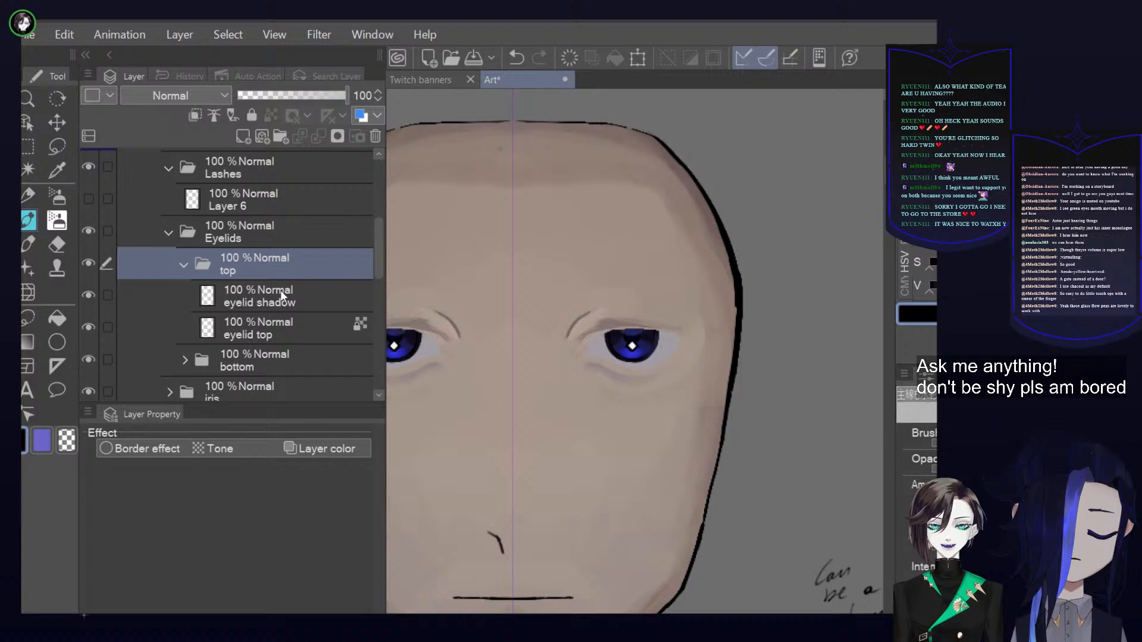
Shift the top folder's eyelid shadow below the eyes with a transform, undo the move, and toggle the layer's visibility
left_click(309, 285)
left_click(637, 58)
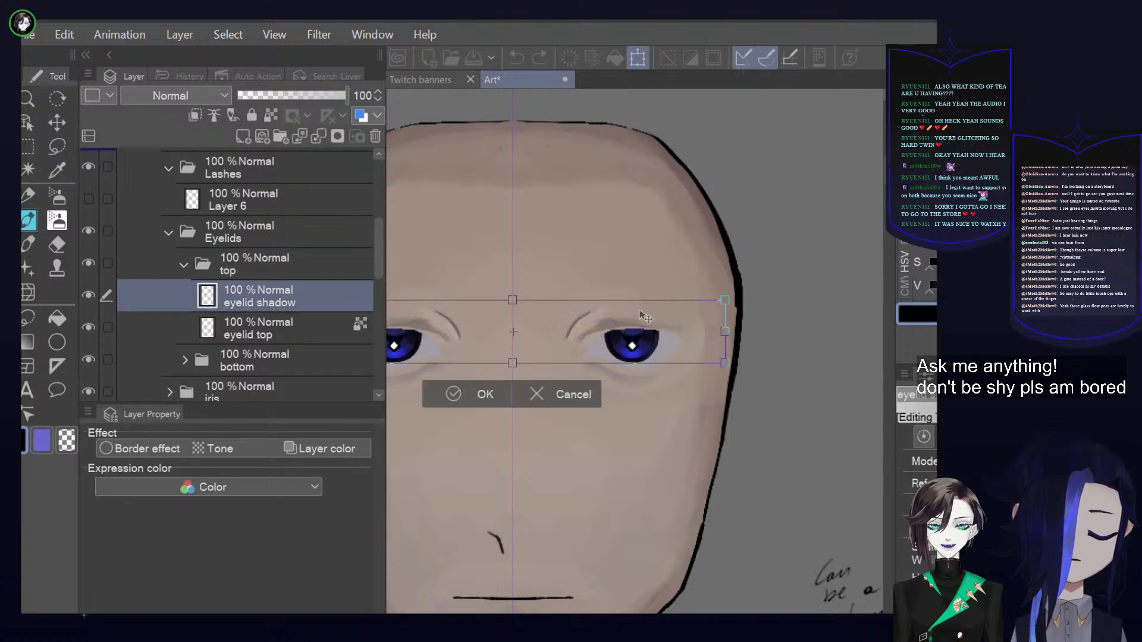
left_click_drag(647, 331, 635, 370)
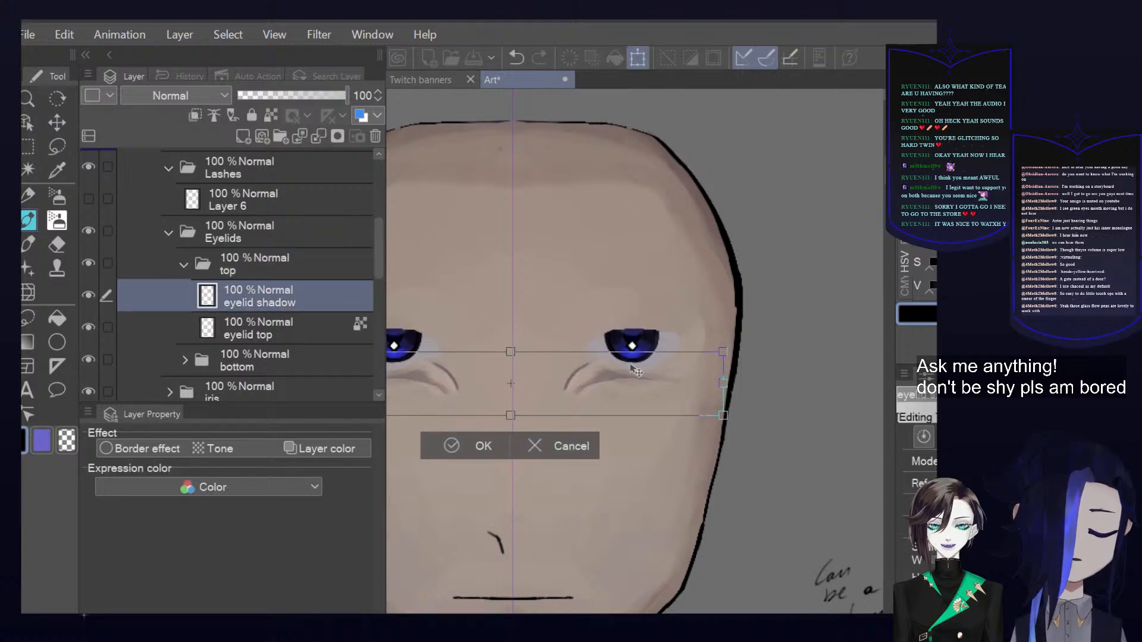
key("ctrl+z")
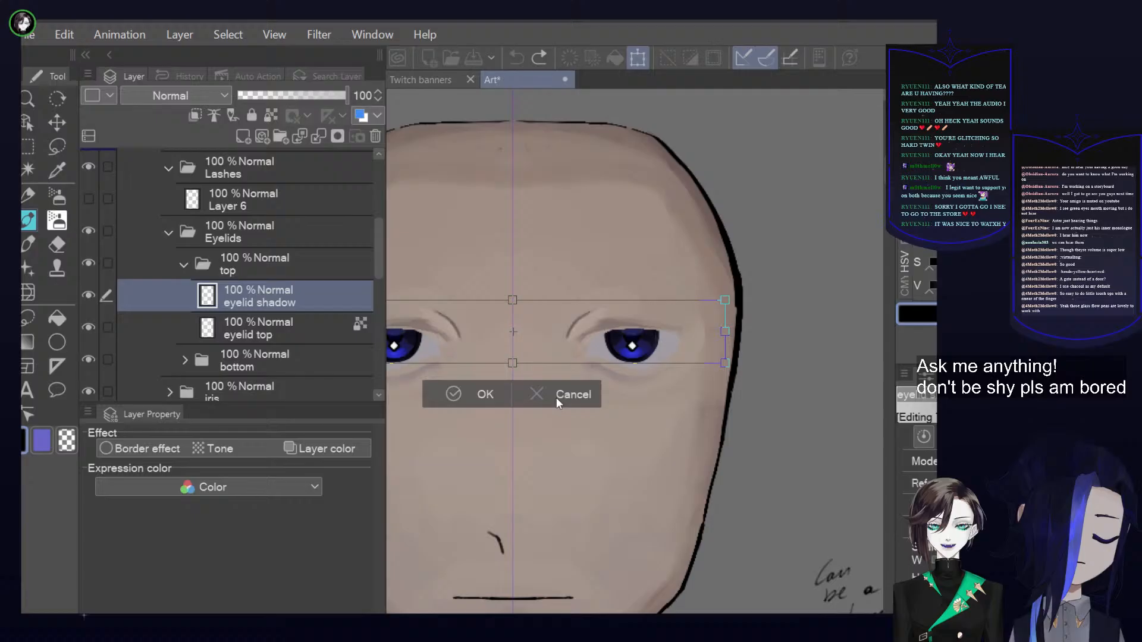
key("Return")
left_click(88, 296)
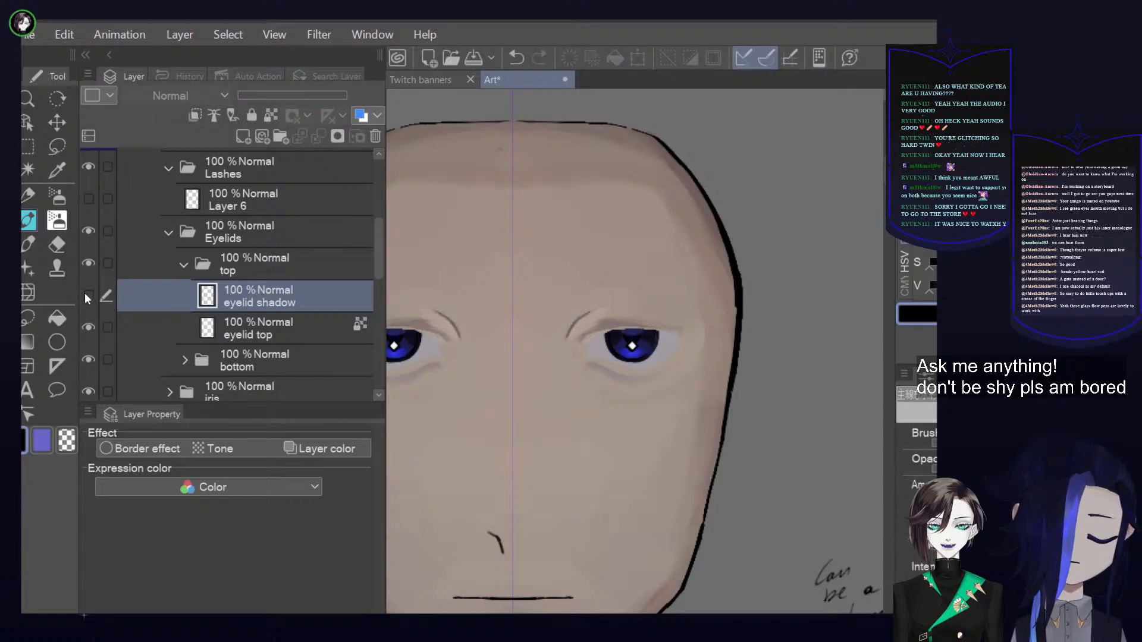
left_click(88, 296)
Collapse the top eyelid folder and unclip the eyelid shadow layer in the bottom folder from the layer below
left_click(185, 263)
left_click(203, 307)
left_click(185, 295)
left_click(263, 331)
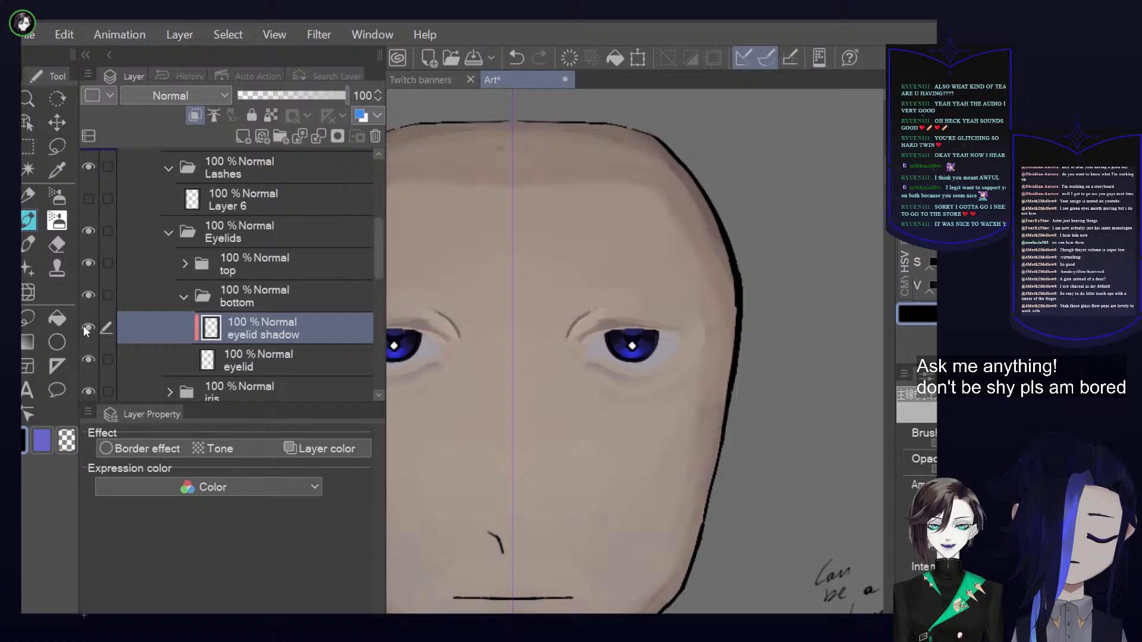
left_click(194, 122)
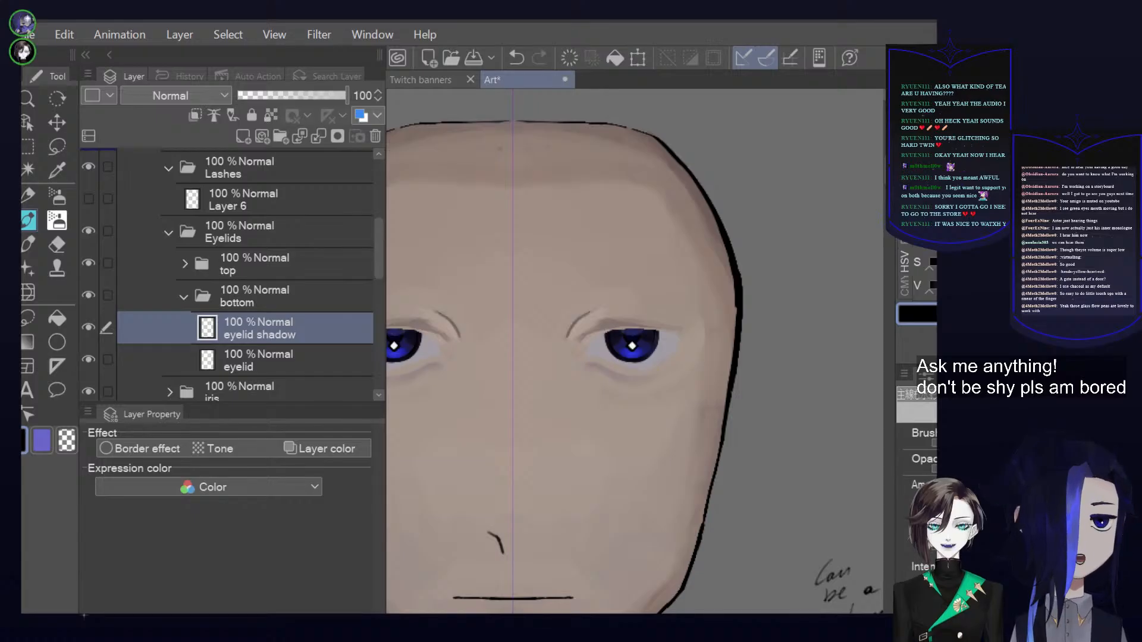
Show Layer 6 in the Lashes folder again and collapse the head folder
left_click(88, 200)
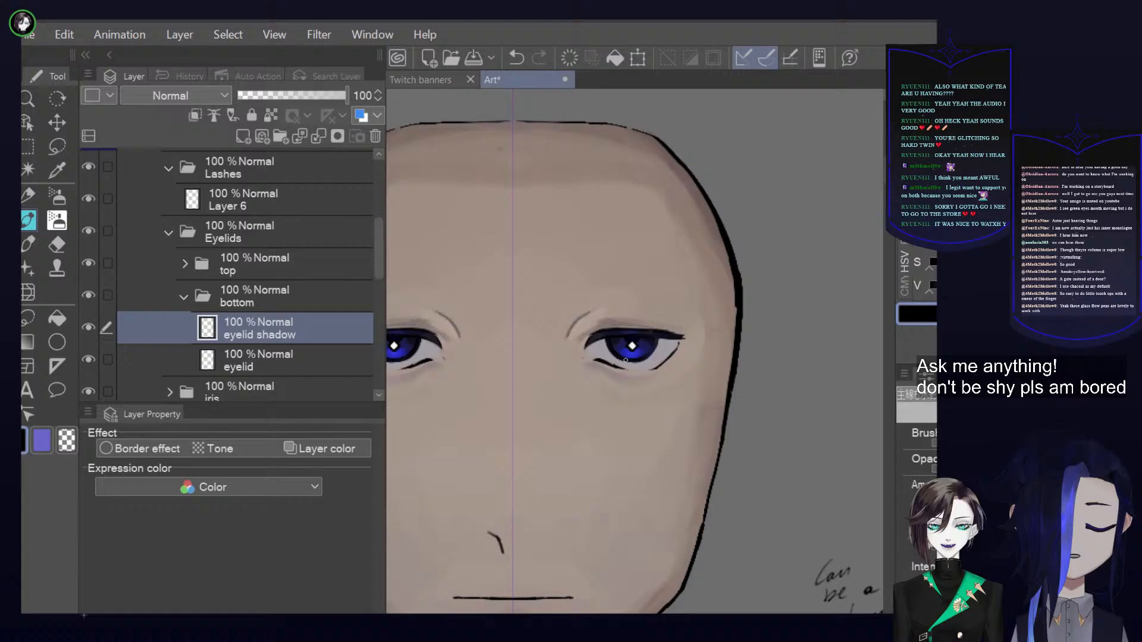
scroll(626, 360, "down", 4)
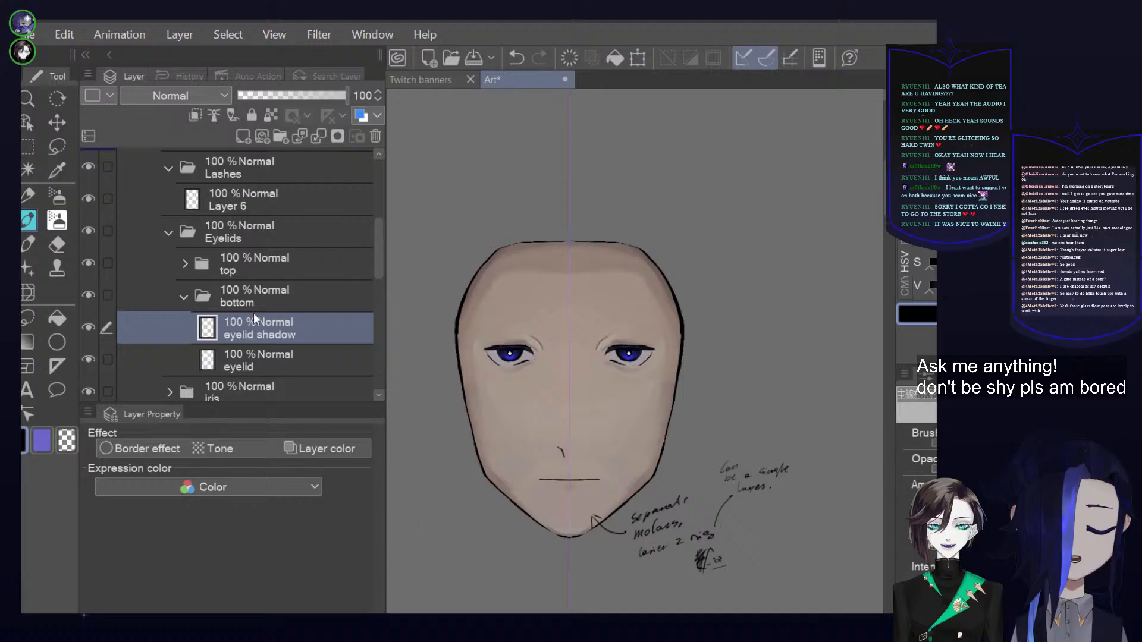
scroll(253, 312, "up", 3)
left_click(137, 187)
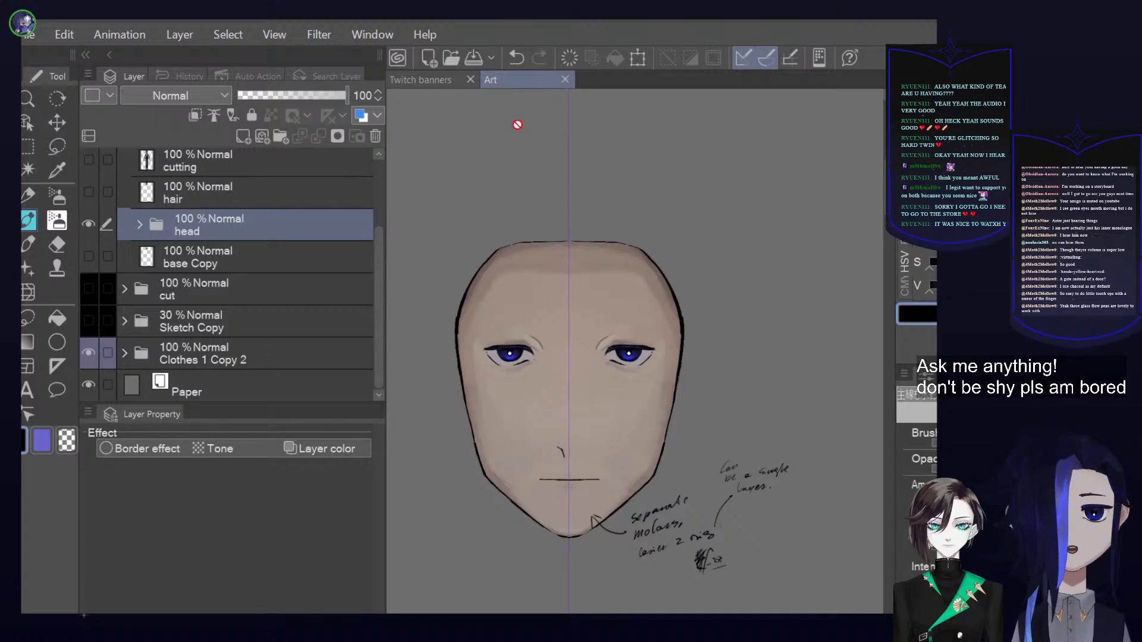
Save the Art document and close it
key("ctrl+s")
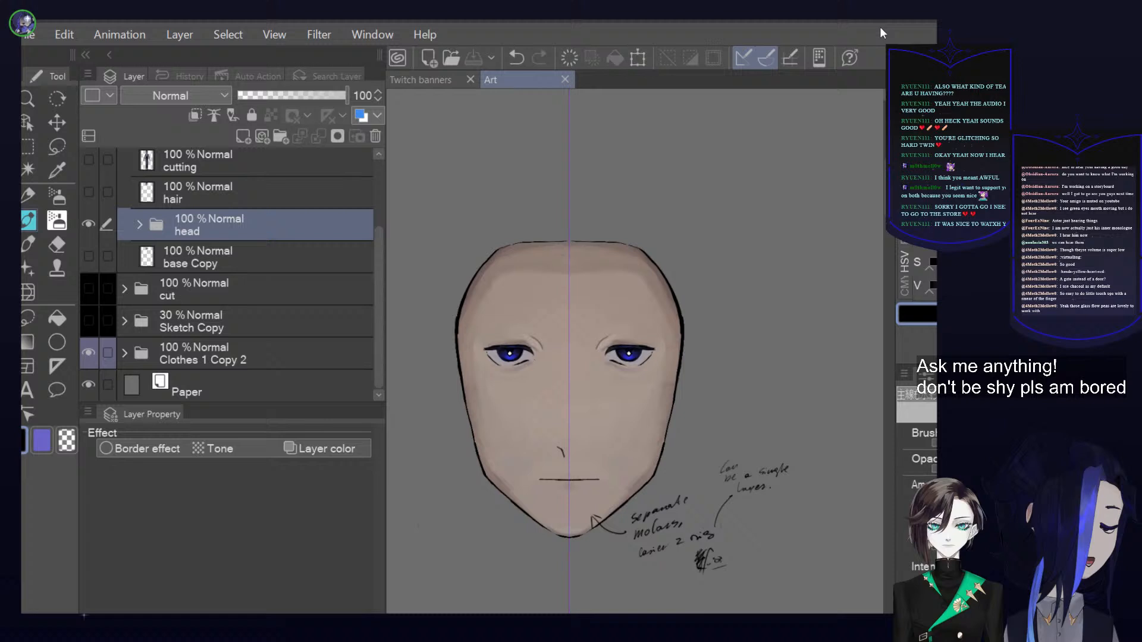
left_click(564, 80)
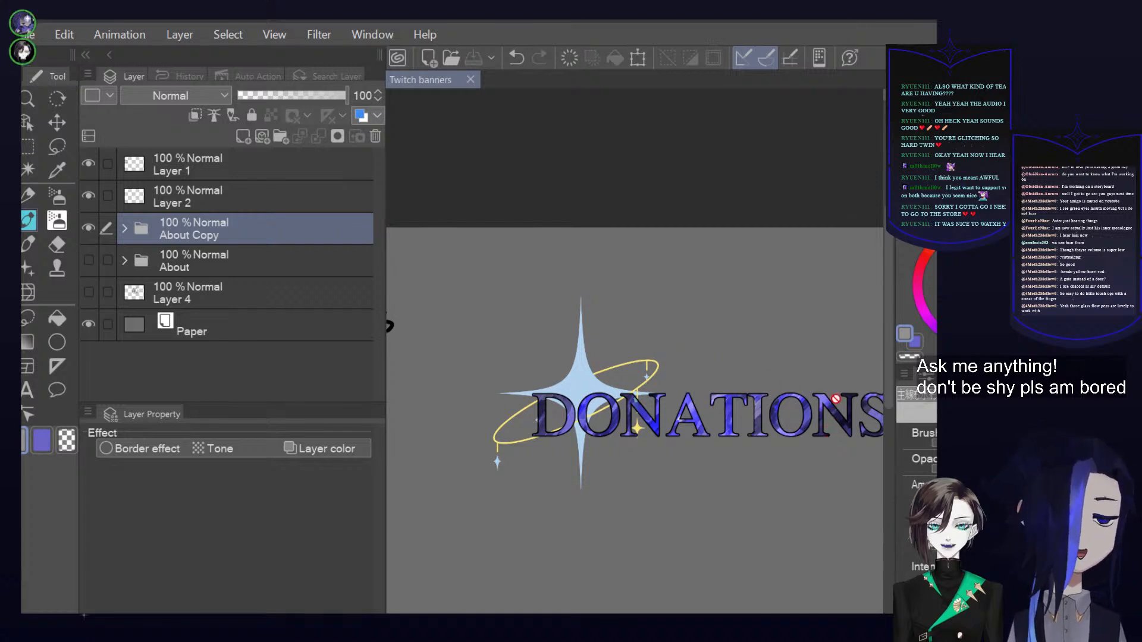
Sample a purple from the DONATIONS lettering, return to the brush, and select Layer 5 Copy in the About Copy folder
key("i")
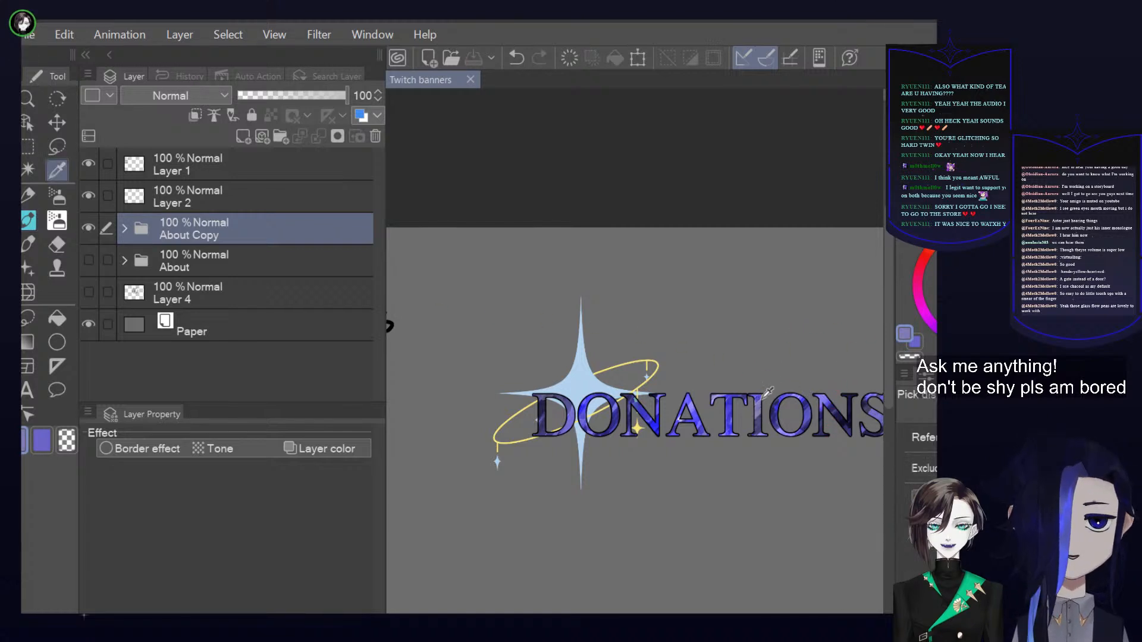
key("b")
left_click(124, 227)
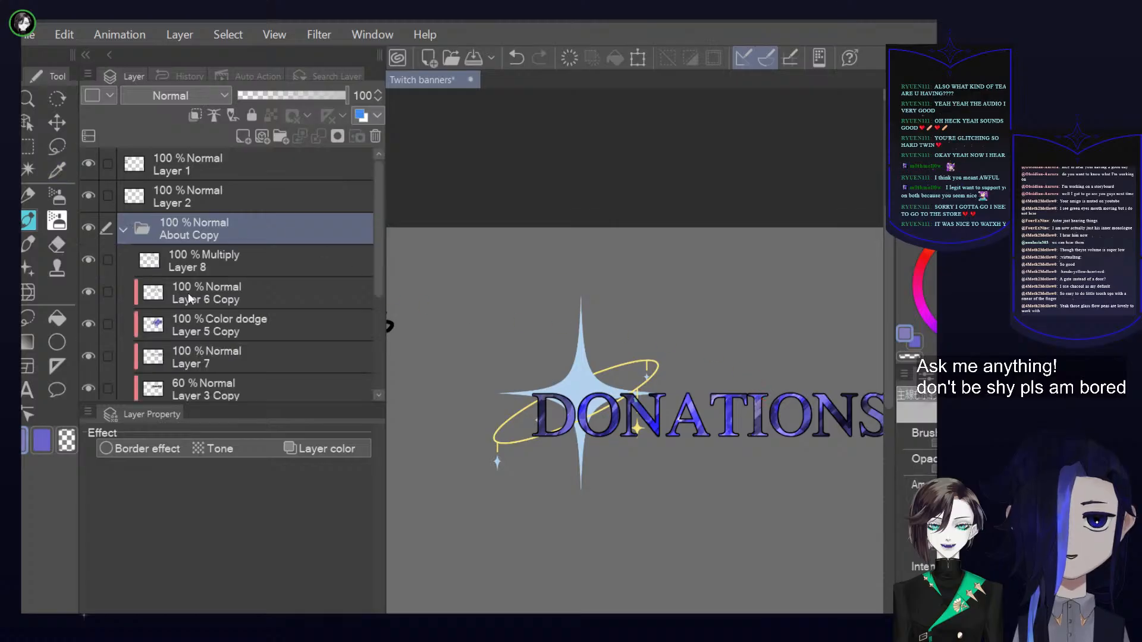
left_click(274, 325)
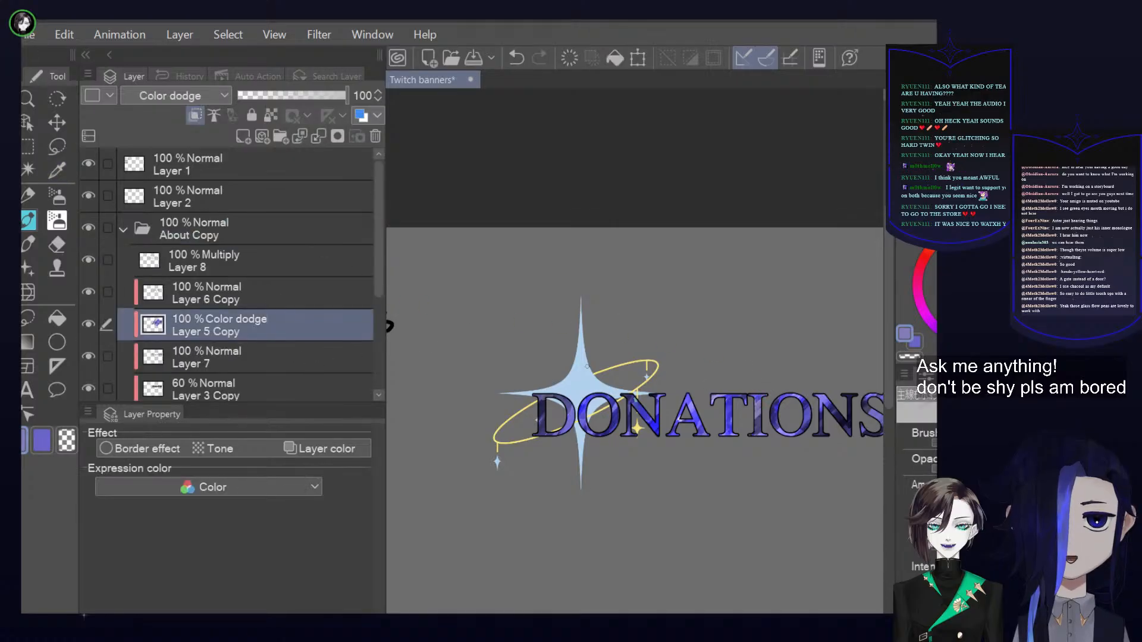
Select Layer 6 Copy in the About Copy folder and sample a purple from the DONATIONS lettering for the pen
left_click(296, 290)
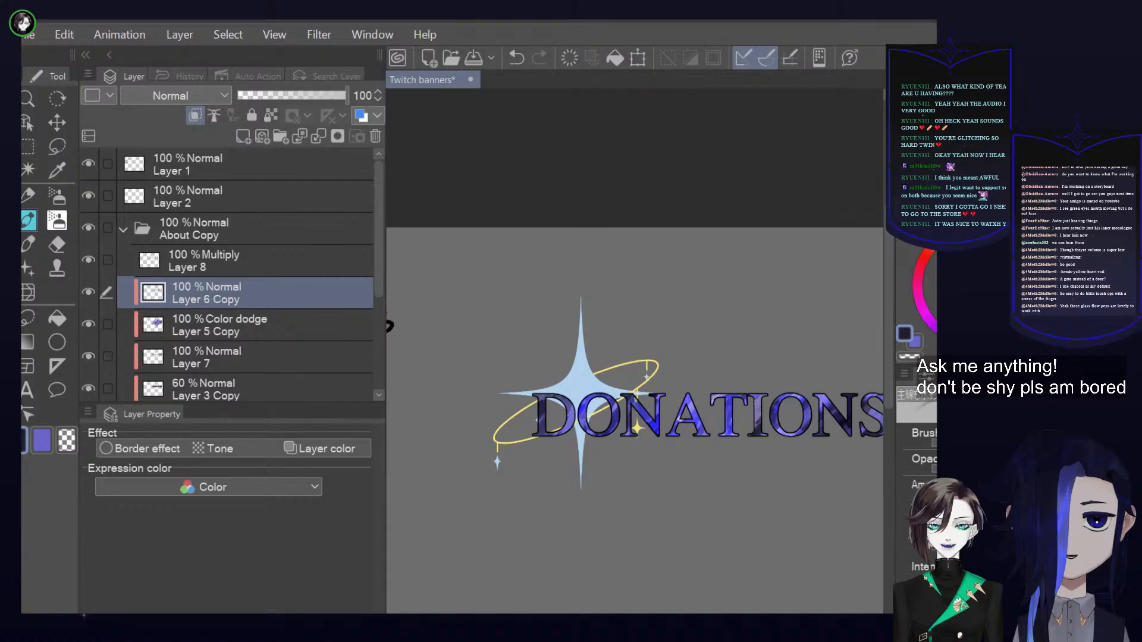
key("p")
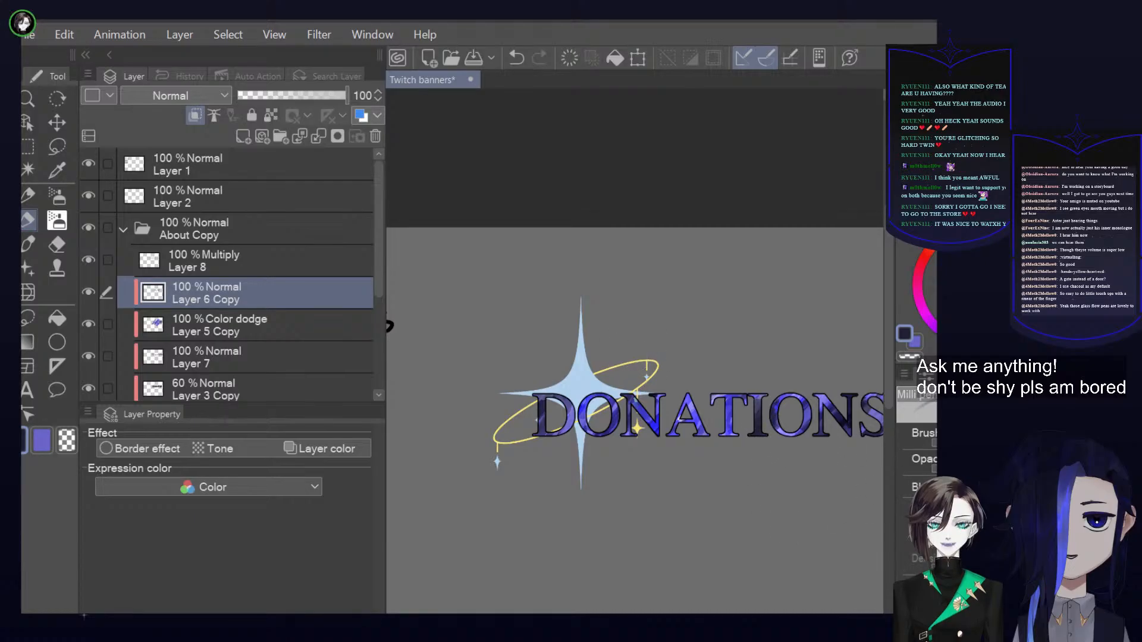
key("i")
left_click(766, 390)
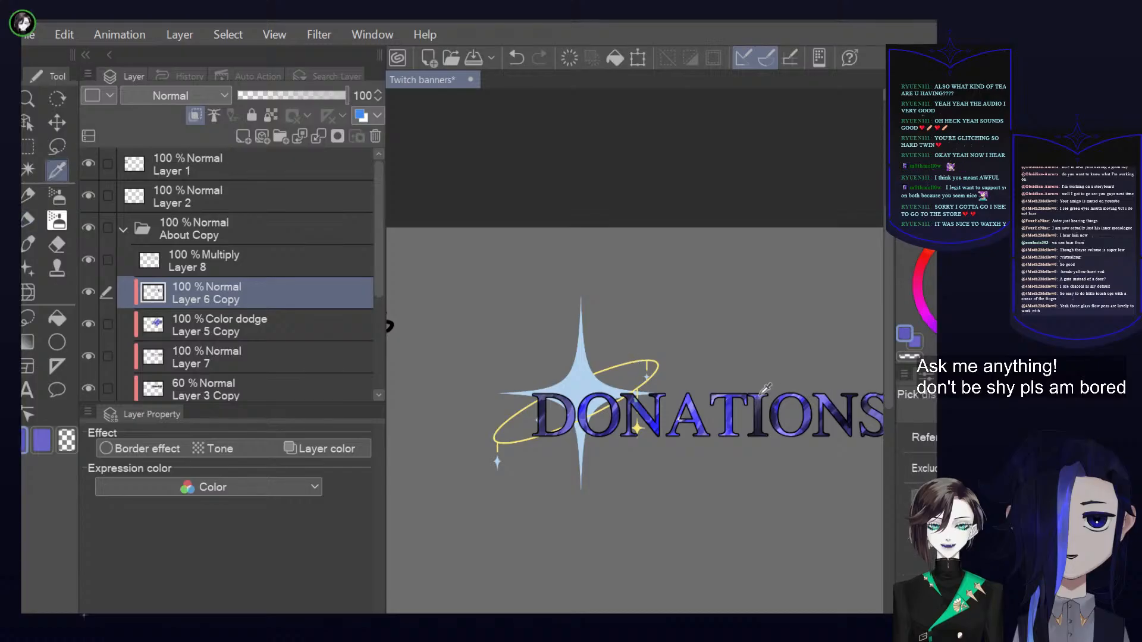
key("p")
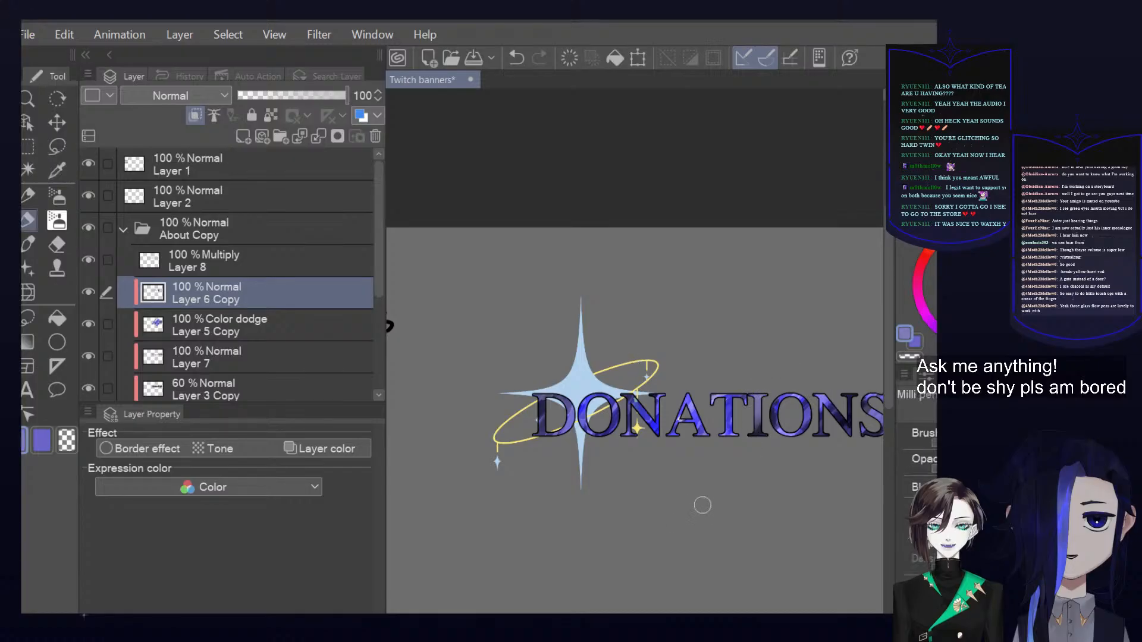
Touch up the DONATIONS highlights with the rectangular brush on Layer 6 Copy, comparing the lettering with that layer hidden and shown
key("p")
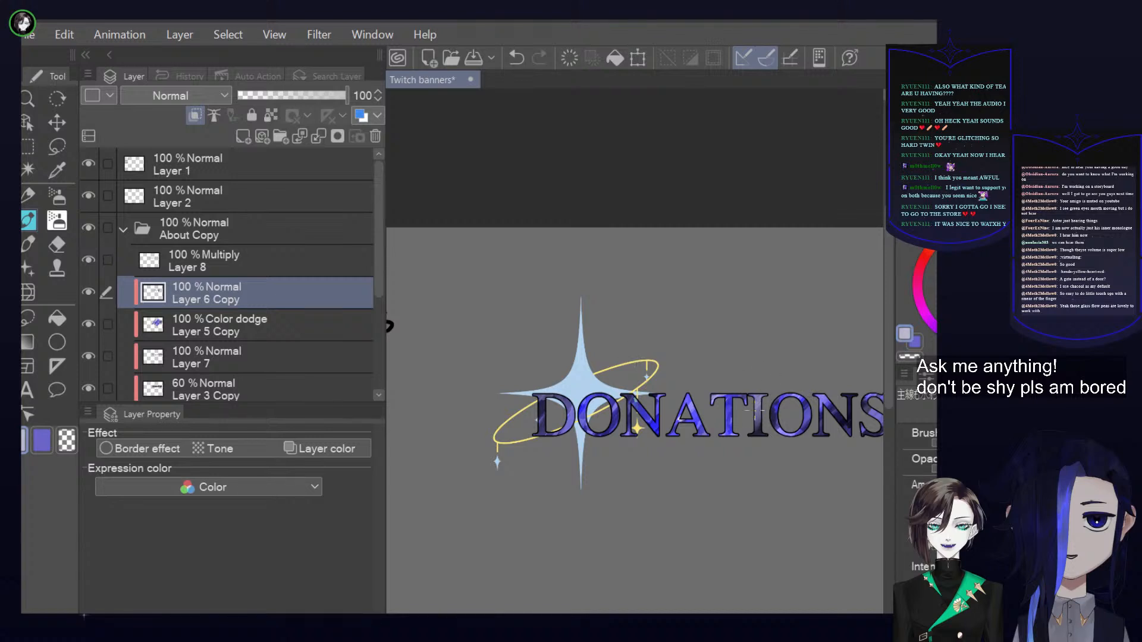
key("p")
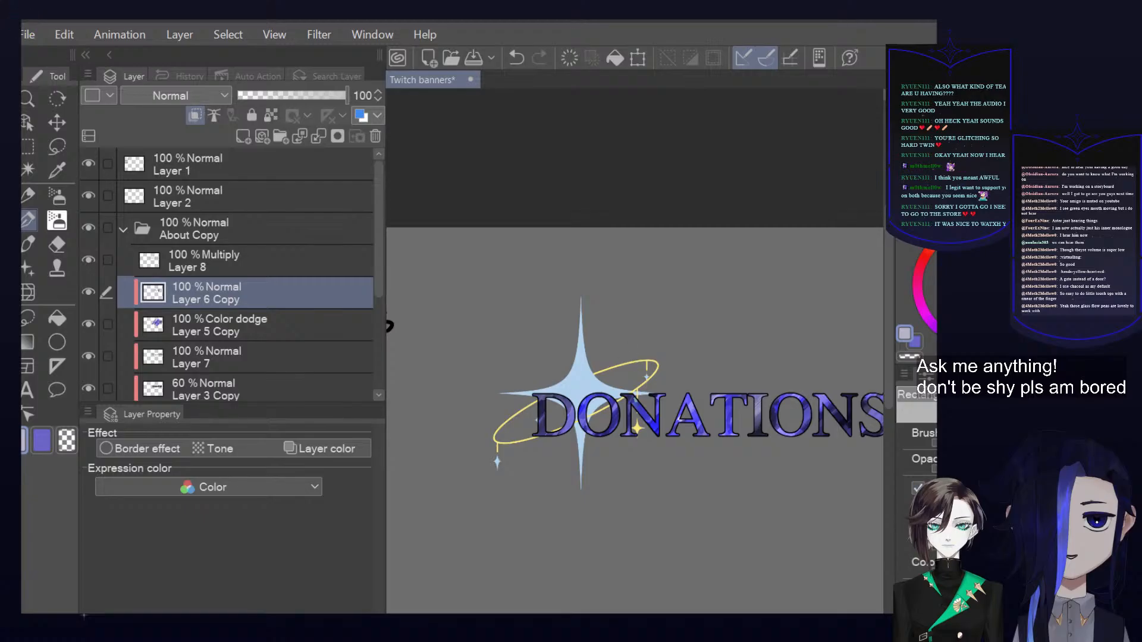
left_click(920, 484)
left_click(920, 485)
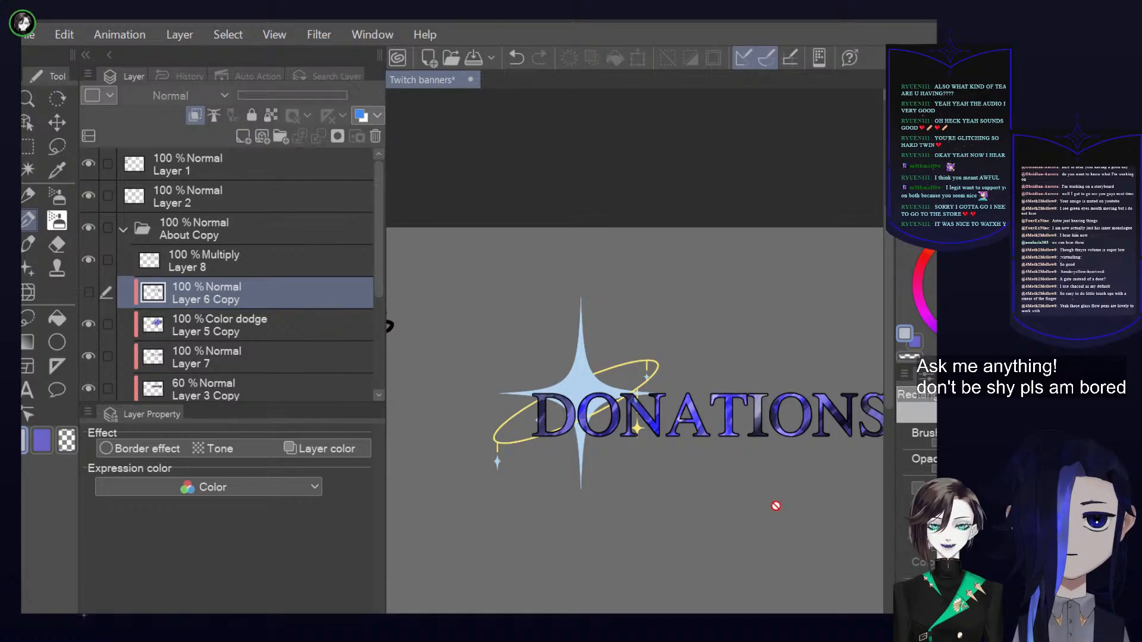
left_click(88, 293)
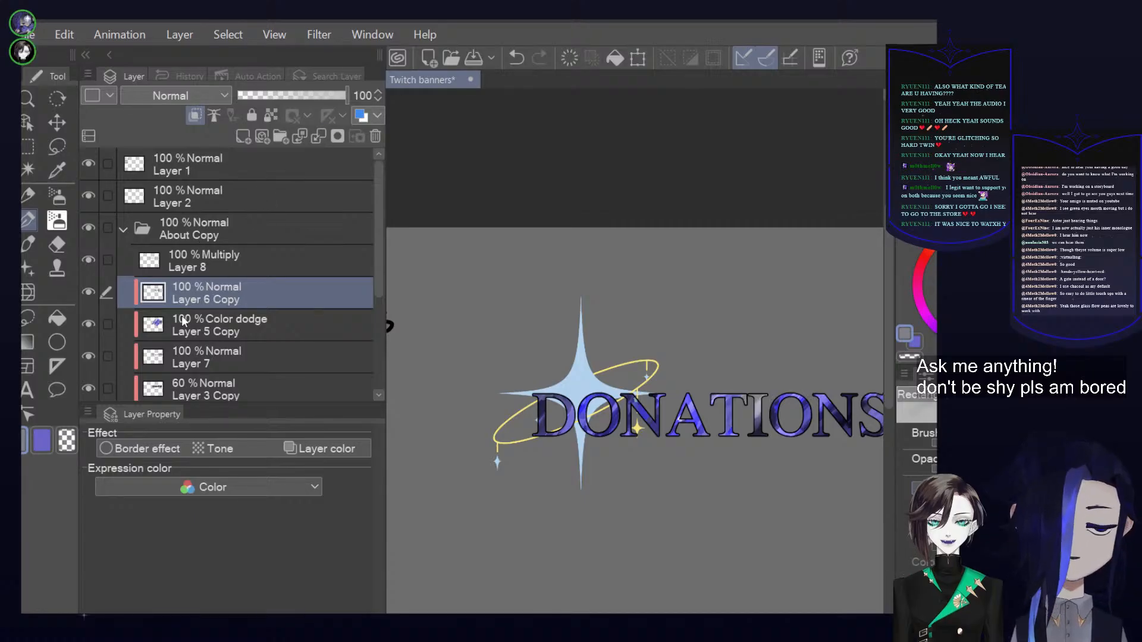
Collapse the About Copy folder and add a Hue/Saturation/Luminosity correction layer above it that desaturates the banner to grayscale
left_click(125, 230)
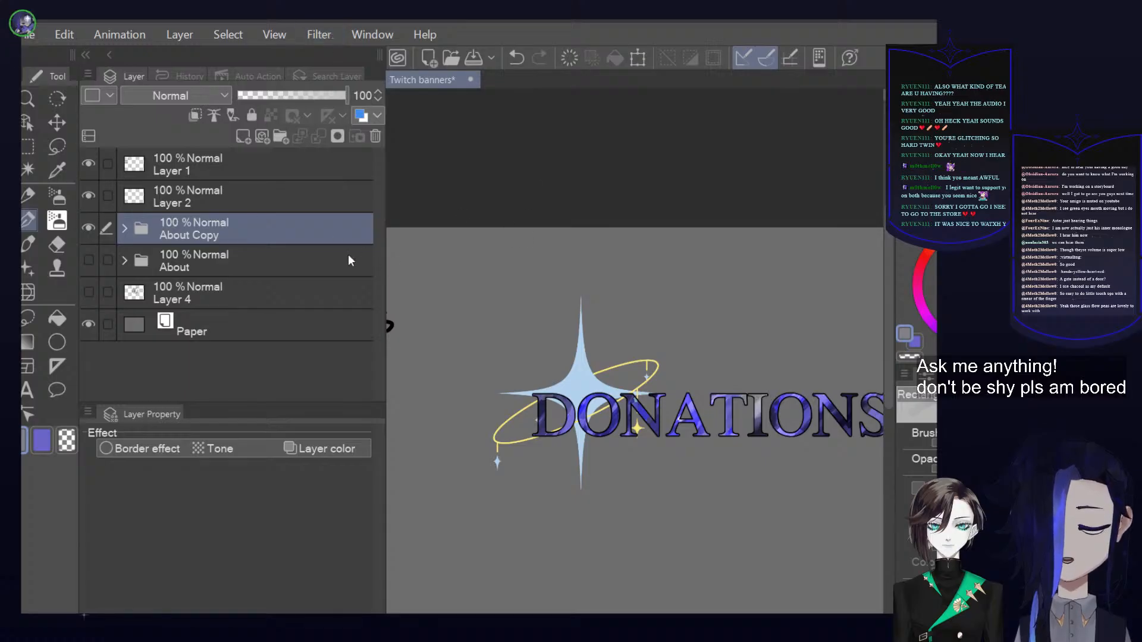
left_click(572, 261)
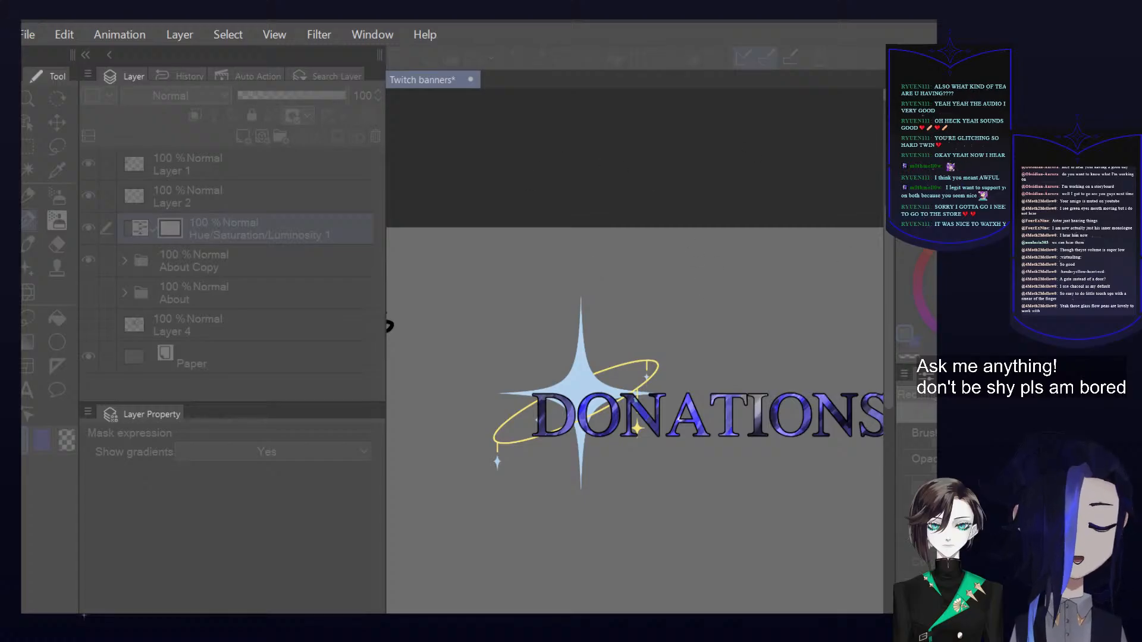
left_click_drag(740, 400, 538, 436)
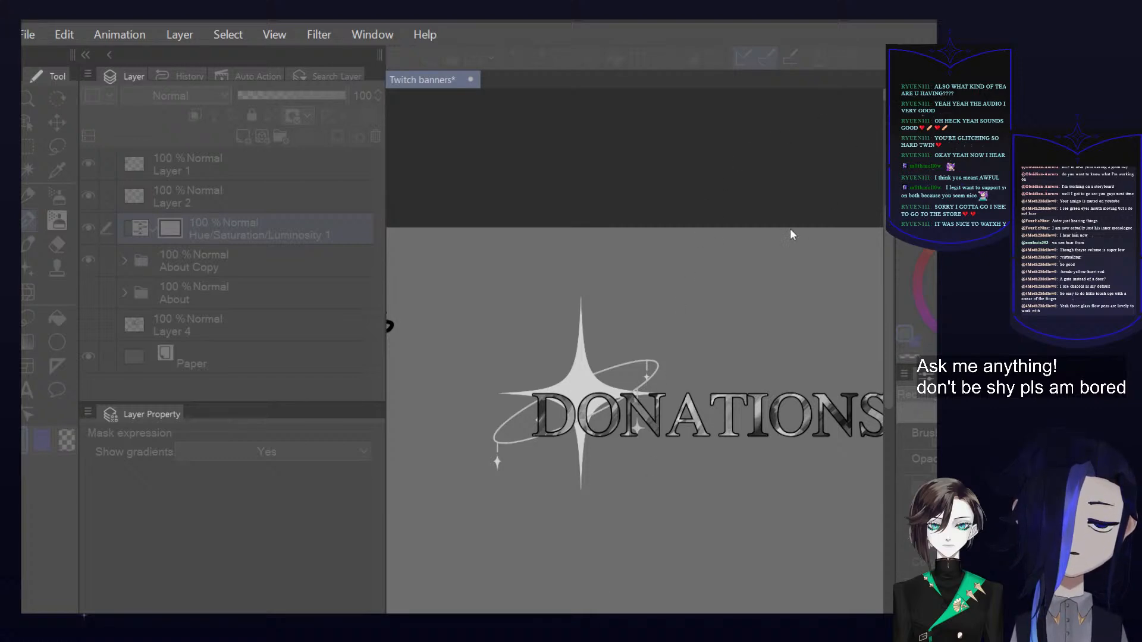
left_click_drag(754, 224, 823, 227)
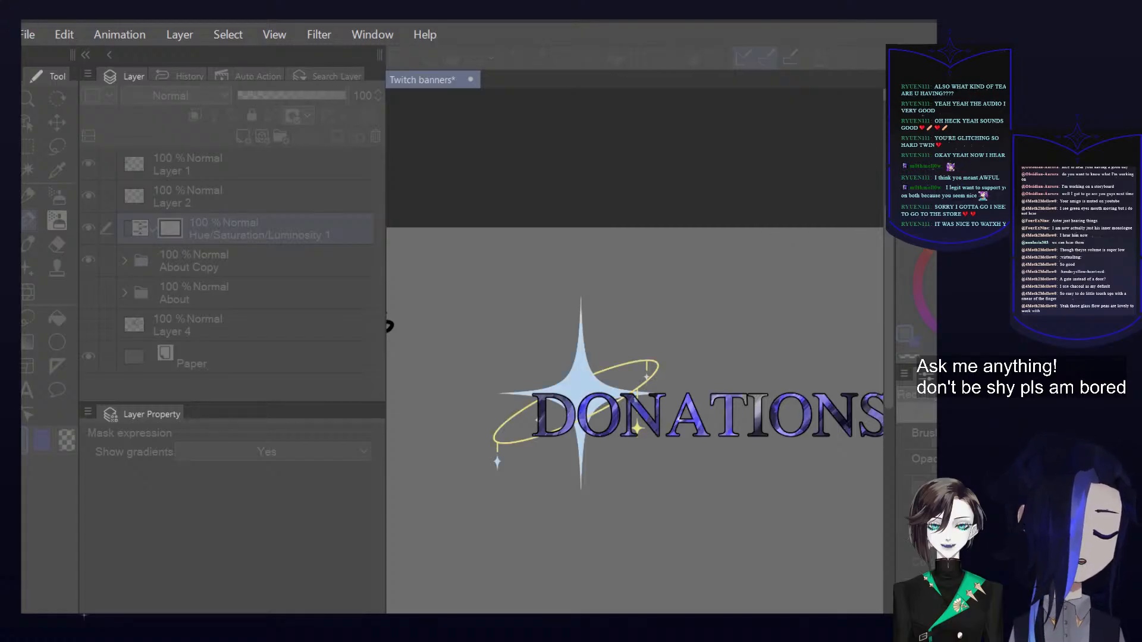
left_click_drag(685, 217, 512, 171)
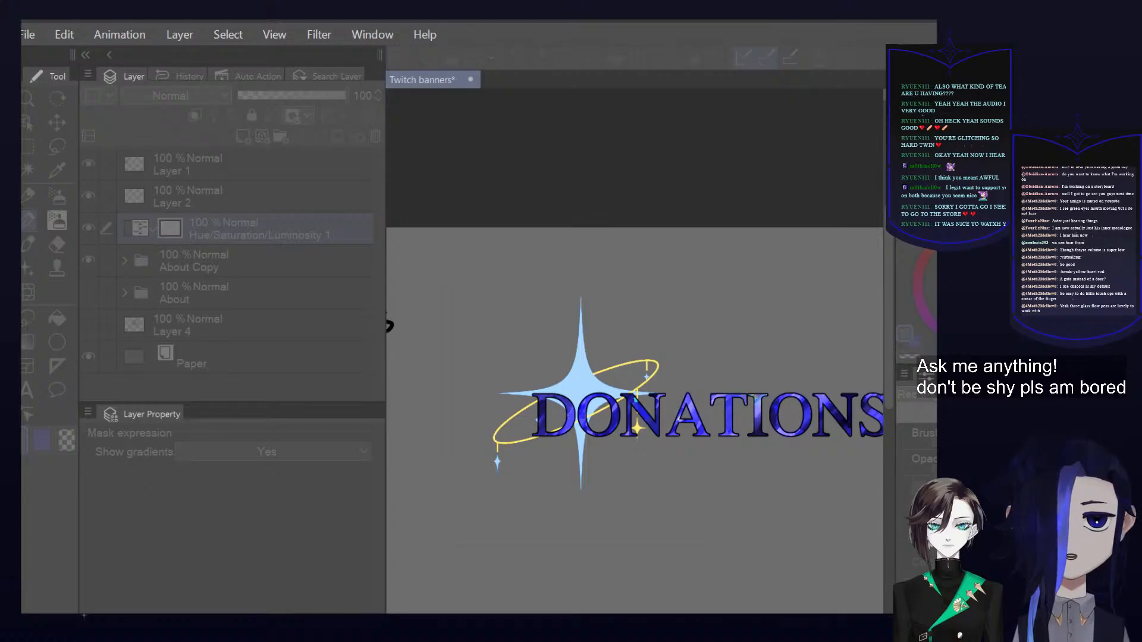
left_click_drag(627, 248, 507, 248)
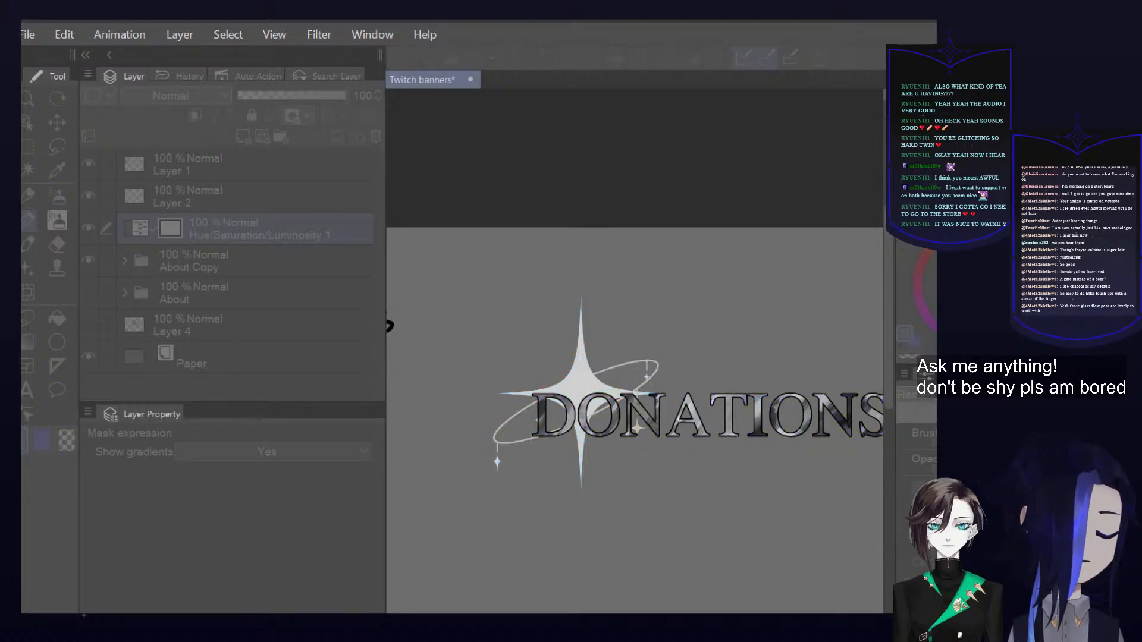
key("Return")
Compare the grayscale ABOUT and DONATIONS banners by toggling their folders, and hide the Hue/Saturation/Luminosity correction layer
left_click(88, 292)
left_click(88, 260)
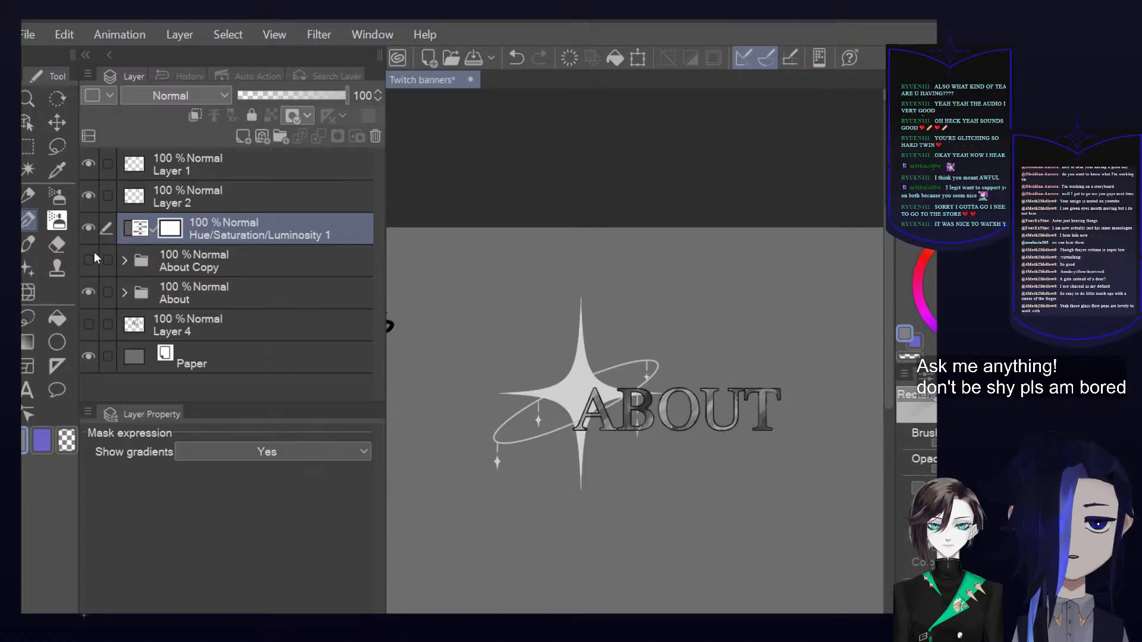
left_click(89, 259)
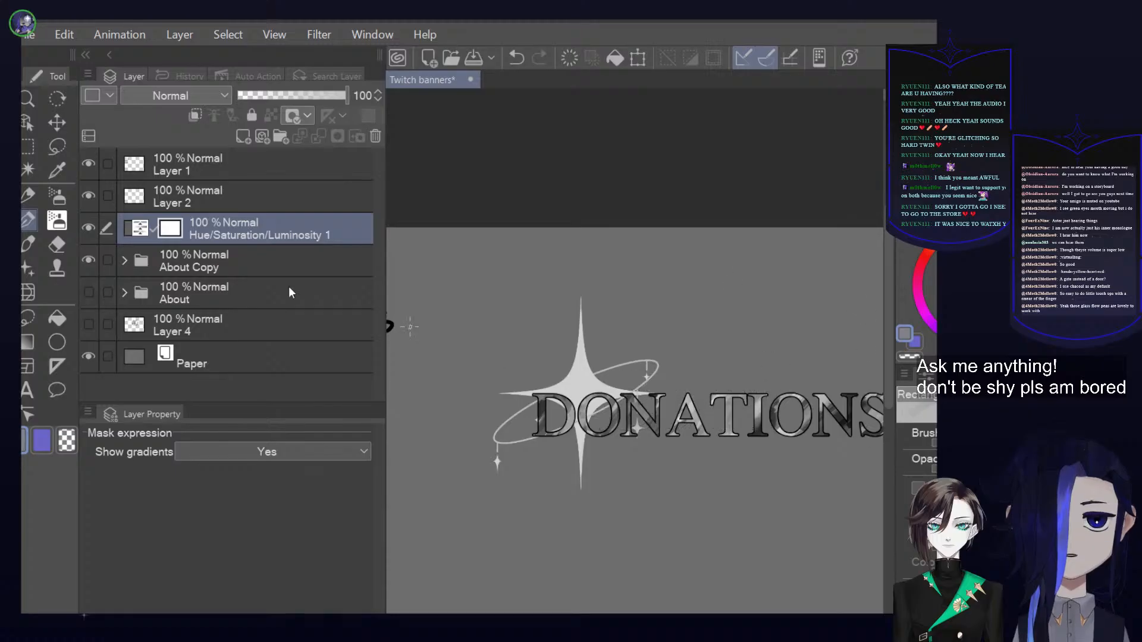
left_click(88, 226)
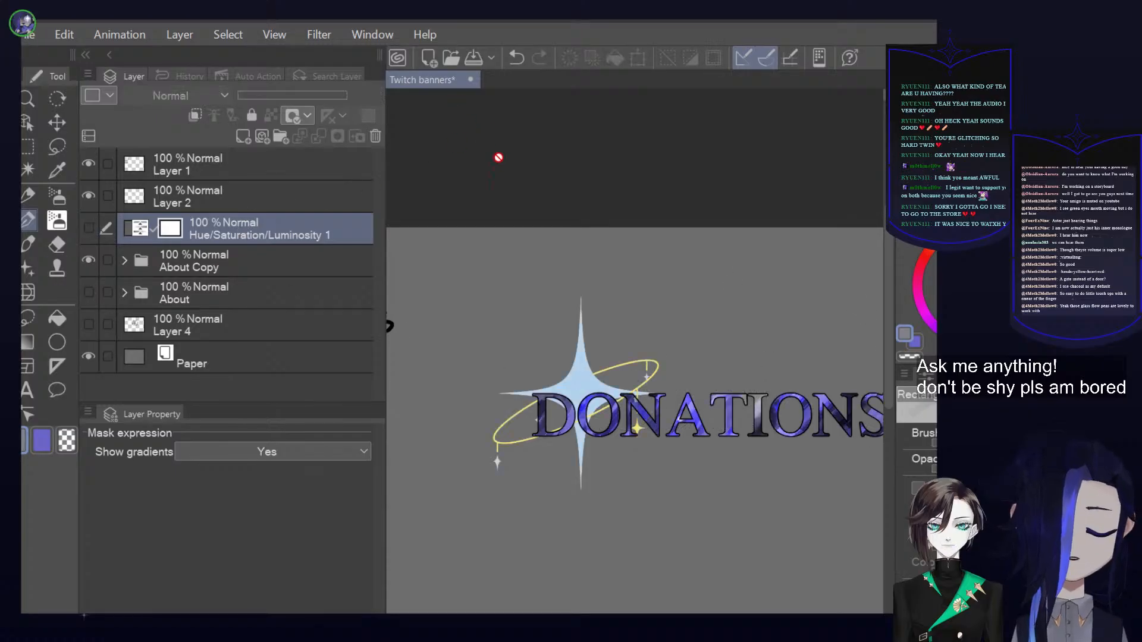
Close the Twitch banners document and create a new blank Illustration document
left_click(470, 79)
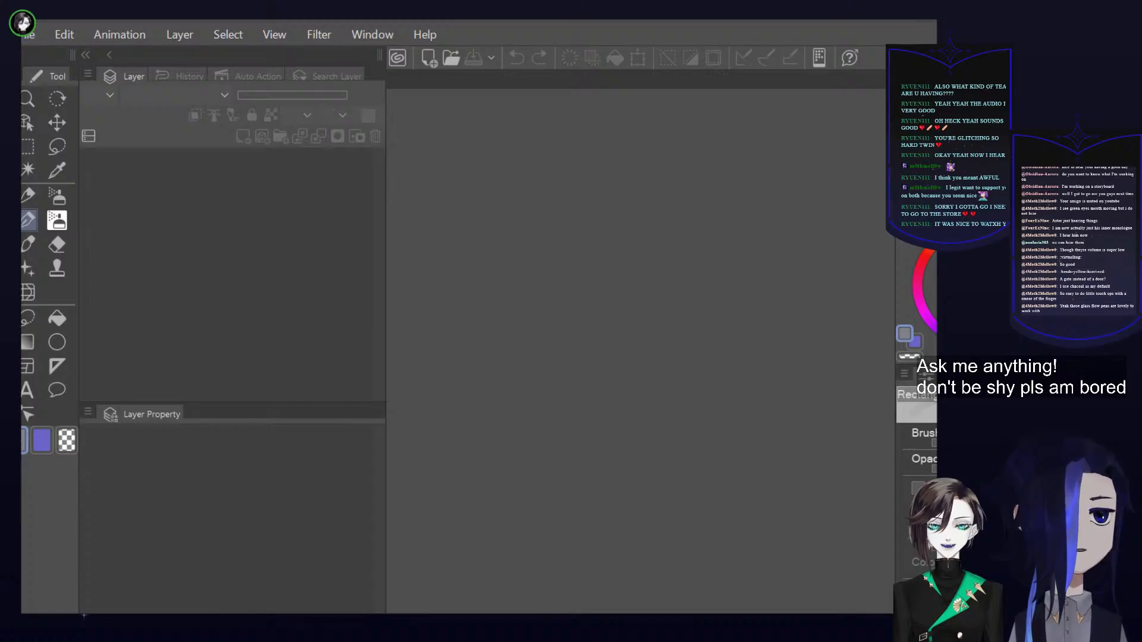
left_click(640, 40)
scroll(604, 303, "down", 1)
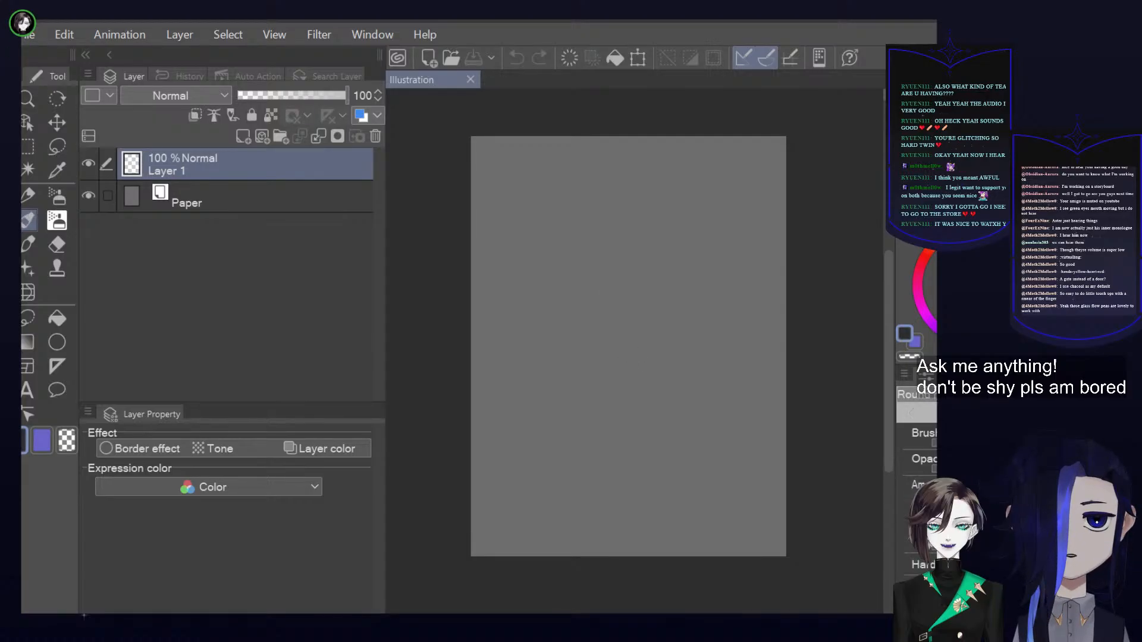
Try sketching a small rounded shape with a cross inside in dark blue near the page's upper edge, and clear Layer 1
left_click(564, 224)
left_click_drag(951, 292, 975, 301)
mouse_move(608, 206)
left_mouse_down()
mouse_move(616, 248)
mouse_move(613, 188)
mouse_move(654, 175)
left_mouse_up()
mouse_move(684, 209)
left_mouse_down()
mouse_move(672, 258)
mouse_move(679, 248)
left_mouse_up()
mouse_move(647, 194)
left_mouse_down()
mouse_move(648, 237)
mouse_move(658, 218)
left_mouse_up()
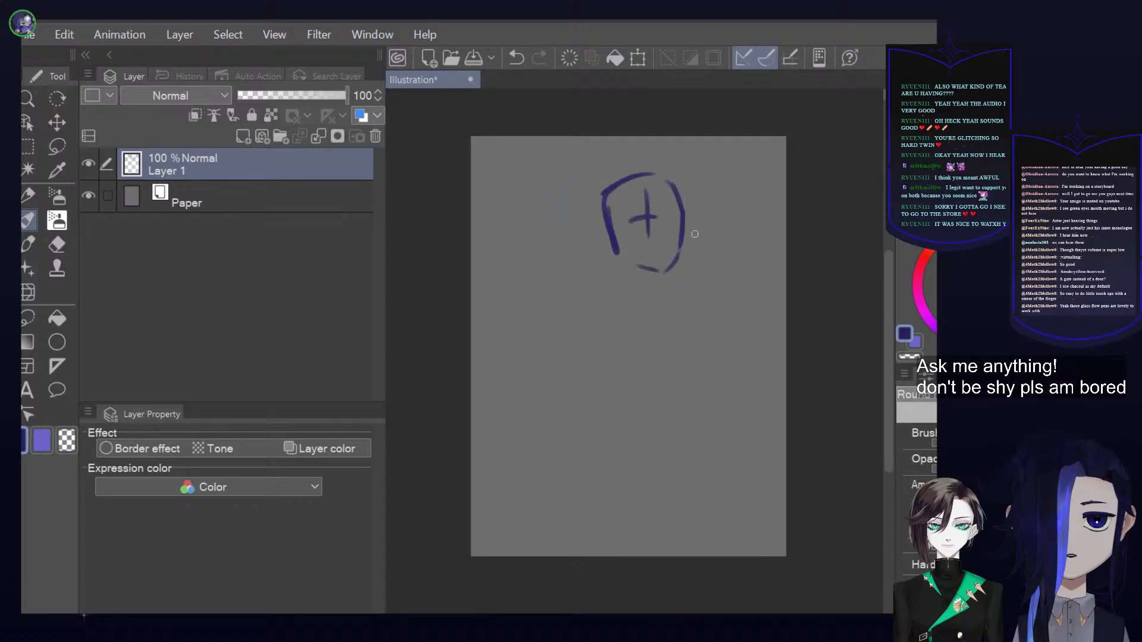
left_click(569, 58)
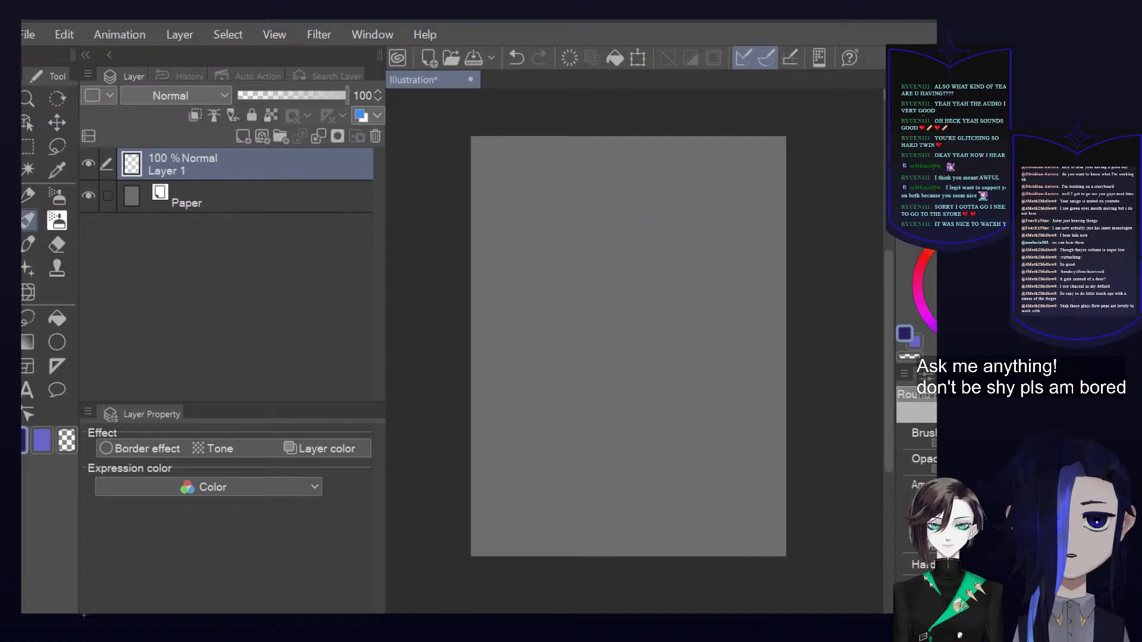
Sketch a head outline with an ear in near-black with the rectangular brush in the upper part of the page
key("period")
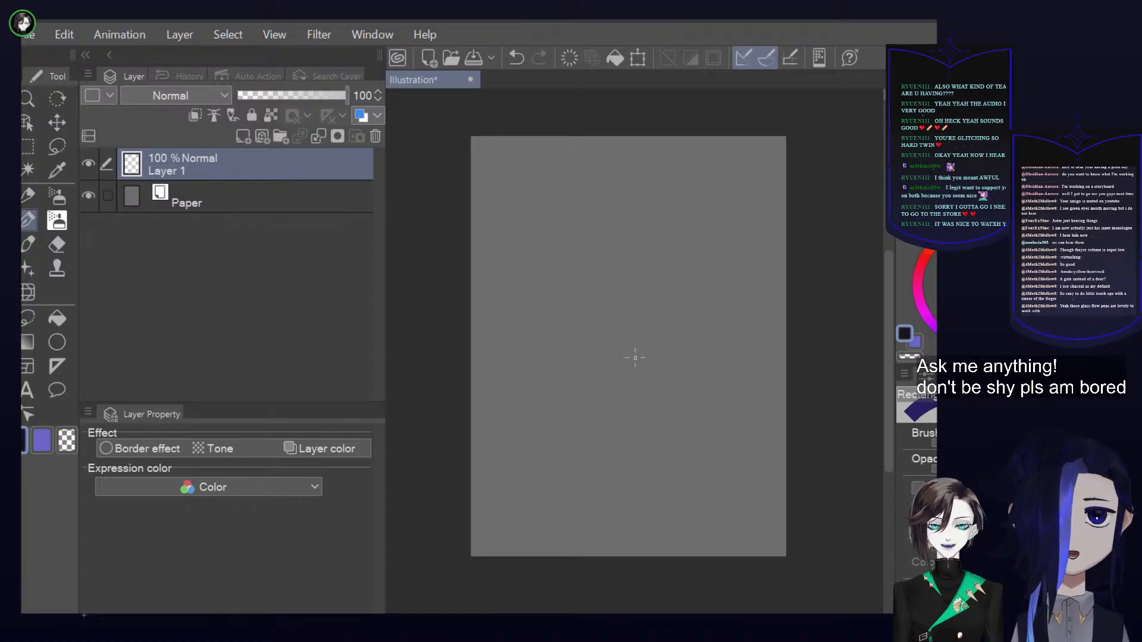
mouse_move(581, 218)
left_mouse_down()
mouse_move(599, 301)
mouse_move(582, 203)
mouse_move(628, 181)
mouse_move(671, 219)
mouse_move(664, 272)
mouse_move(616, 294)
mouse_move(650, 287)
mouse_move(670, 268)
left_mouse_up()
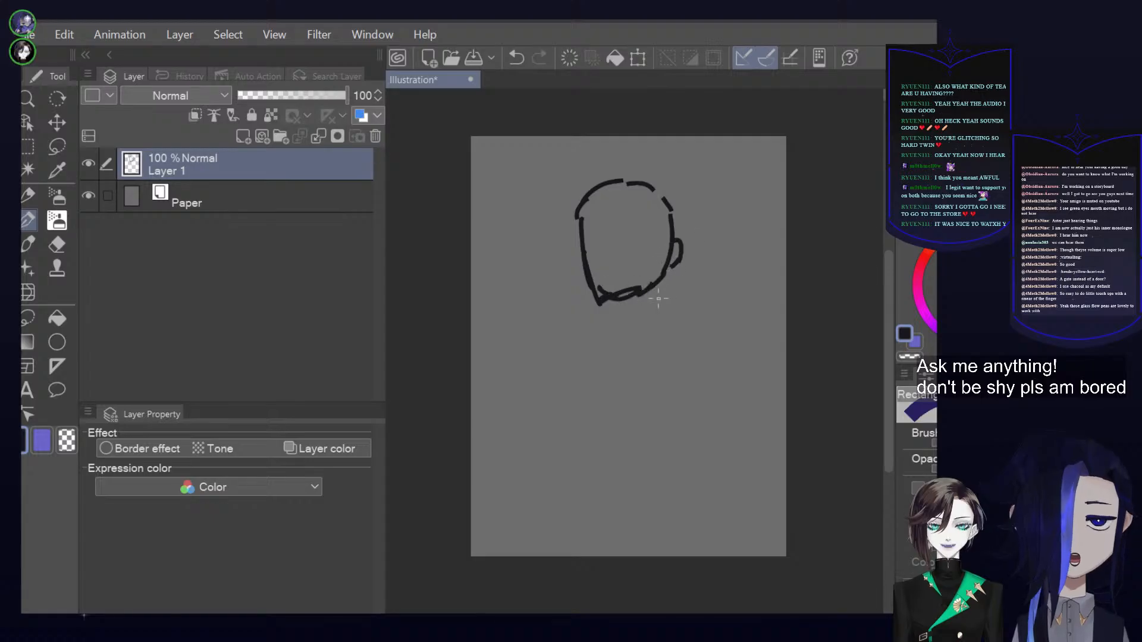
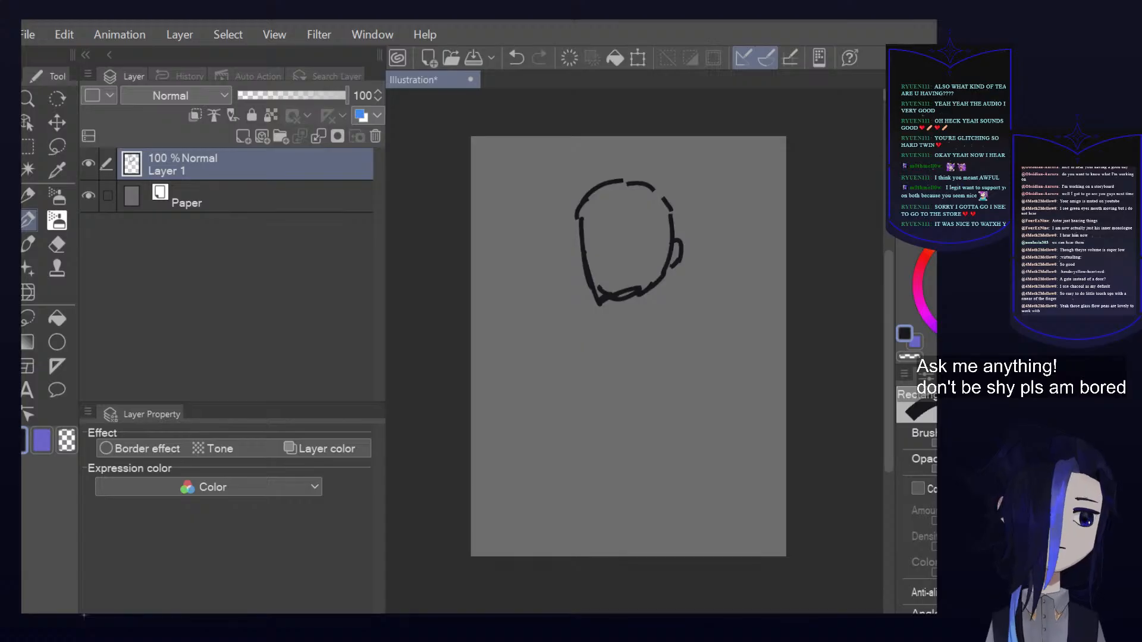
Draw a slanted guide line down the face, then enlarge the head sketch slightly and move it lower on the page
mouse_move(607, 205)
left_mouse_down()
mouse_move(623, 277)
mouse_move(650, 324)
left_mouse_up()
left_click(637, 58)
left_click_drag(676, 260, 722, 248)
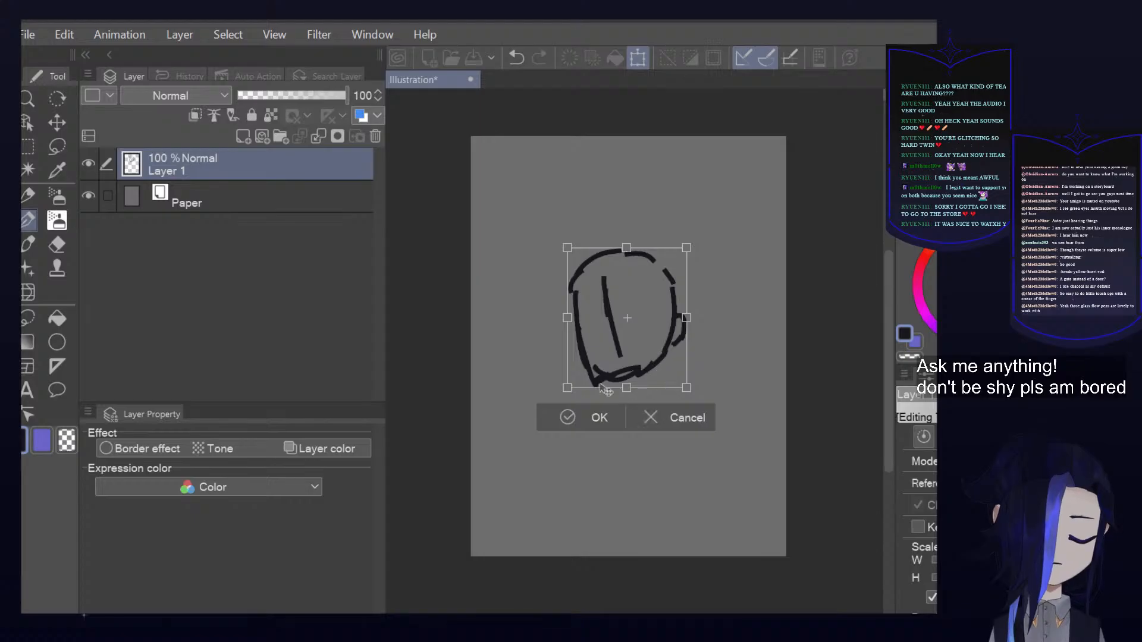
left_click(576, 417)
Sketch loose neck, shoulder and torso lines below the head, extending toward the page's right edge
mouse_move(639, 374)
left_mouse_down()
mouse_move(653, 398)
mouse_move(635, 432)
mouse_move(648, 466)
left_mouse_up()
mouse_move(653, 480)
left_mouse_down()
mouse_move(705, 372)
mouse_move(765, 421)
mouse_move(766, 497)
left_mouse_up()
mouse_move(629, 425)
left_mouse_down()
mouse_move(676, 492)
mouse_move(772, 527)
left_mouse_up()
mouse_move(719, 376)
left_mouse_down()
mouse_move(795, 482)
mouse_move(779, 544)
left_mouse_up()
Transform the whole head and shoulder sketch to reposition and resize it on the page
left_click(637, 57)
mouse_move(665, 388)
left_mouse_down()
mouse_move(639, 365)
mouse_move(628, 319)
left_mouse_up()
left_click_drag(760, 186, 742, 211)
left_click_drag(691, 285, 753, 273)
left_click(632, 507)
Sketch long sweeping hair strokes from the crown down the left side of the head, curling in below the chin
mouse_move(605, 222)
left_mouse_down()
mouse_move(658, 192)
mouse_move(680, 200)
mouse_move(677, 278)
left_mouse_up()
mouse_move(579, 231)
left_mouse_down()
mouse_move(589, 224)
mouse_move(593, 253)
left_mouse_up()
left_click_drag(579, 227, 471, 395)
mouse_move(473, 510)
left_mouse_down()
mouse_move(620, 511)
mouse_move(541, 446)
mouse_move(645, 428)
left_mouse_up()
mouse_move(610, 223)
left_mouse_down()
mouse_move(629, 201)
mouse_move(490, 350)
mouse_move(512, 386)
left_mouse_up()
left_click_drag(508, 395, 607, 393)
Sketch the rounded shoulder and arm at the page's right, with a long curve rising from the shoulder to the page edge
mouse_move(667, 353)
left_mouse_down()
mouse_move(737, 283)
mouse_move(786, 207)
left_mouse_up()
mouse_move(722, 324)
left_mouse_down()
mouse_move(684, 345)
mouse_move(761, 410)
left_mouse_up()
left_click_drag(735, 355, 762, 372)
left_click_drag(754, 369, 785, 416)
left_click_drag(624, 405, 785, 458)
Rough in the hairline, eye, eyebrow, ear and short hair strokes around the head
left_click_drag(627, 250, 767, 215)
mouse_move(592, 231)
left_mouse_down()
mouse_move(626, 413)
mouse_move(663, 417)
mouse_move(715, 393)
mouse_move(768, 321)
left_mouse_up()
mouse_move(674, 291)
left_mouse_down()
mouse_move(692, 268)
mouse_move(711, 268)
mouse_move(725, 280)
mouse_move(713, 299)
mouse_move(702, 279)
left_mouse_up()
left_click_drag(663, 255, 696, 241)
left_click_drag(674, 368, 678, 376)
mouse_move(771, 279)
left_mouse_down()
mouse_move(794, 298)
mouse_move(776, 324)
left_mouse_up()
left_click_drag(651, 208, 732, 190)
left_click_drag(717, 238, 758, 231)
Add large flowing hair curves from the crown down the left side toward the bottom of the page
mouse_move(621, 206)
left_mouse_down()
mouse_move(506, 316)
mouse_move(465, 380)
mouse_move(644, 529)
left_mouse_up()
left_click_drag(649, 331, 728, 189)
left_click_drag(648, 164, 580, 553)
mouse_move(525, 275)
left_mouse_down()
mouse_move(509, 576)
mouse_move(584, 547)
left_mouse_up()
mouse_move(739, 211)
left_mouse_down()
mouse_move(694, 235)
mouse_move(747, 263)
mouse_move(698, 277)
left_mouse_up()
mouse_move(823, 267)
left_mouse_down()
mouse_move(836, 237)
mouse_move(851, 234)
left_mouse_up()
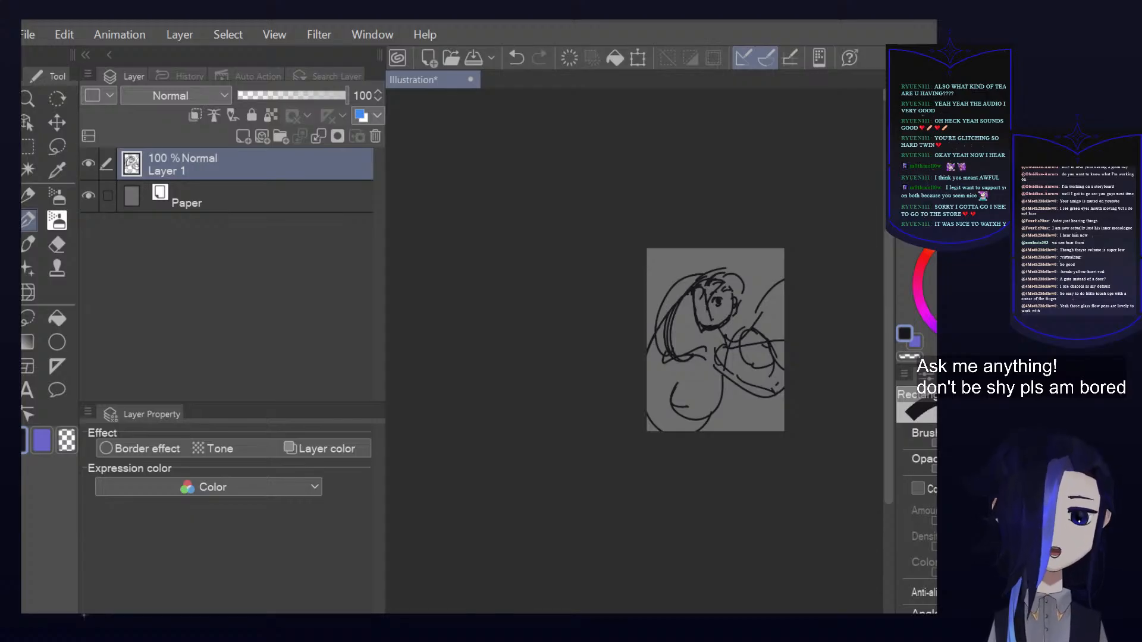
Redraw the face outline, jaw and ear with heavier dark strokes, erasing stray sketch lines with transparent colour
left_click_drag(737, 328, 756, 334)
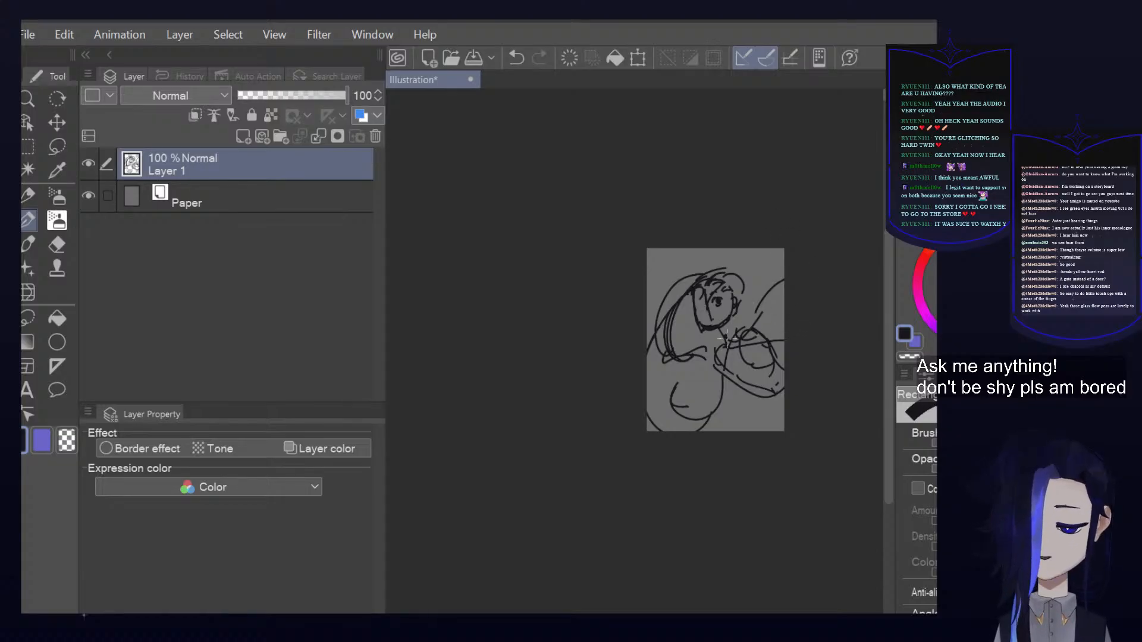
scroll(744, 329, "up", 4)
mouse_move(698, 218)
left_mouse_down()
mouse_move(660, 261)
mouse_move(656, 233)
mouse_move(579, 263)
mouse_move(576, 439)
left_mouse_up()
mouse_move(693, 272)
left_mouse_down()
mouse_move(719, 263)
mouse_move(727, 278)
mouse_move(624, 363)
left_mouse_up()
scroll(702, 275, "up", 3)
left_click_drag(552, 250, 586, 360)
left_click(911, 357)
mouse_move(555, 268)
left_mouse_down()
mouse_move(574, 370)
mouse_move(593, 375)
mouse_move(576, 359)
mouse_move(658, 339)
mouse_move(586, 337)
mouse_move(620, 354)
mouse_move(653, 339)
mouse_move(672, 301)
mouse_move(635, 353)
left_mouse_up()
left_click(904, 334)
mouse_move(667, 272)
left_mouse_down()
mouse_move(683, 315)
mouse_move(632, 364)
left_mouse_up()
mouse_move(545, 248)
left_mouse_down()
mouse_move(584, 357)
mouse_move(613, 374)
mouse_move(640, 357)
left_mouse_up()
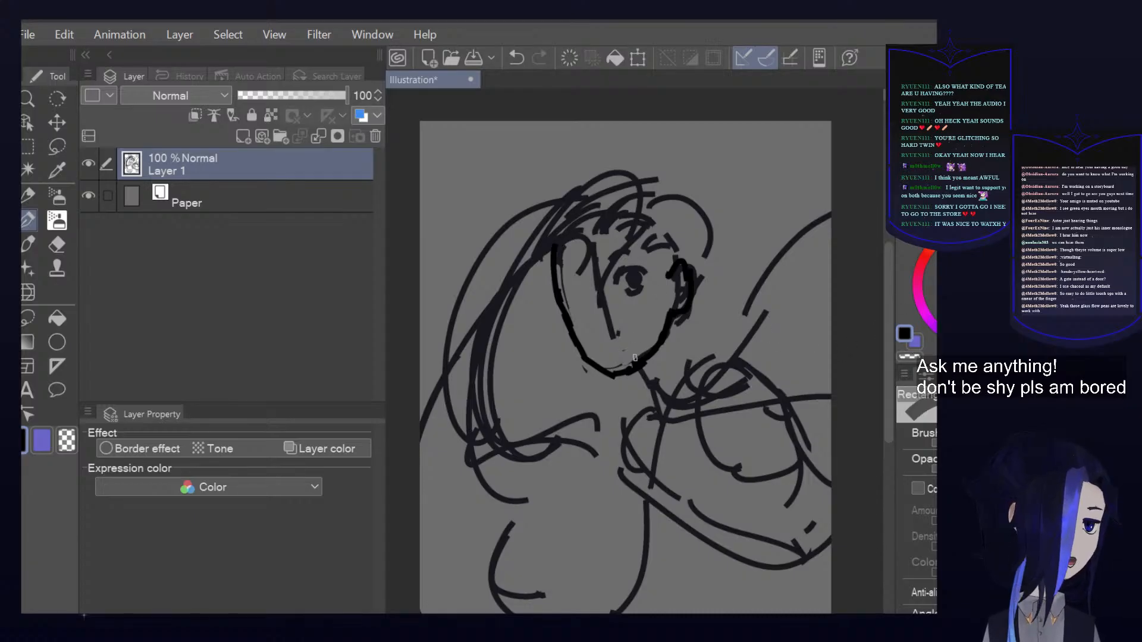
Draw both eyes, the nose and a short mouth inside the face outline in dark strokes
left_click_drag(617, 287, 645, 283)
mouse_move(569, 300)
left_mouse_down()
mouse_move(586, 303)
mouse_move(632, 259)
mouse_move(603, 314)
mouse_move(607, 334)
mouse_move(627, 344)
left_mouse_up()
left_click_drag(743, 329, 731, 335)
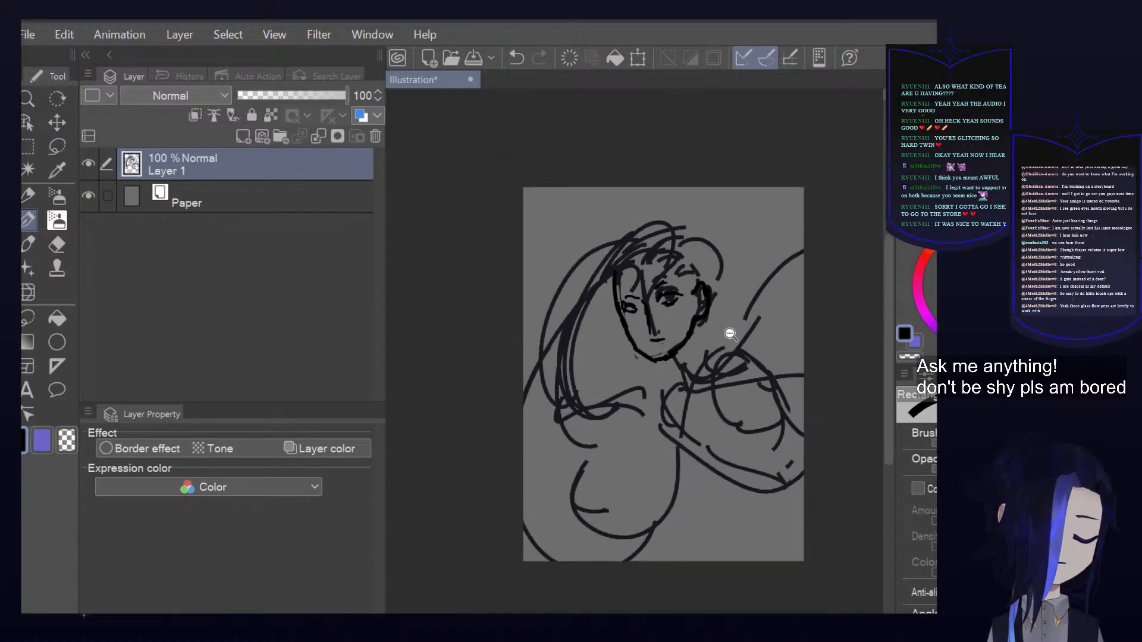
left_click(731, 335)
Draw a hair loop beside the jaw, a rounded crown, a long outer hair sweep, and a curve from the shoulder to the right page edge
left_click_drag(561, 265, 581, 408)
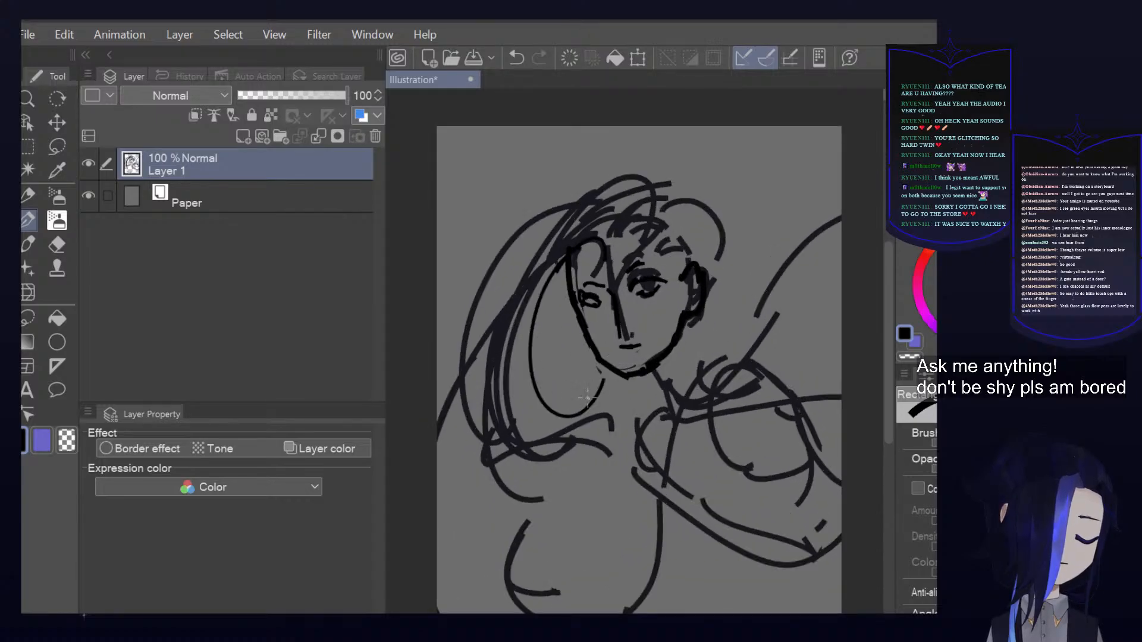
left_click_drag(550, 275, 615, 387)
mouse_move(612, 247)
left_mouse_down()
mouse_move(695, 209)
mouse_move(718, 259)
left_mouse_up()
left_click_drag(607, 186, 591, 531)
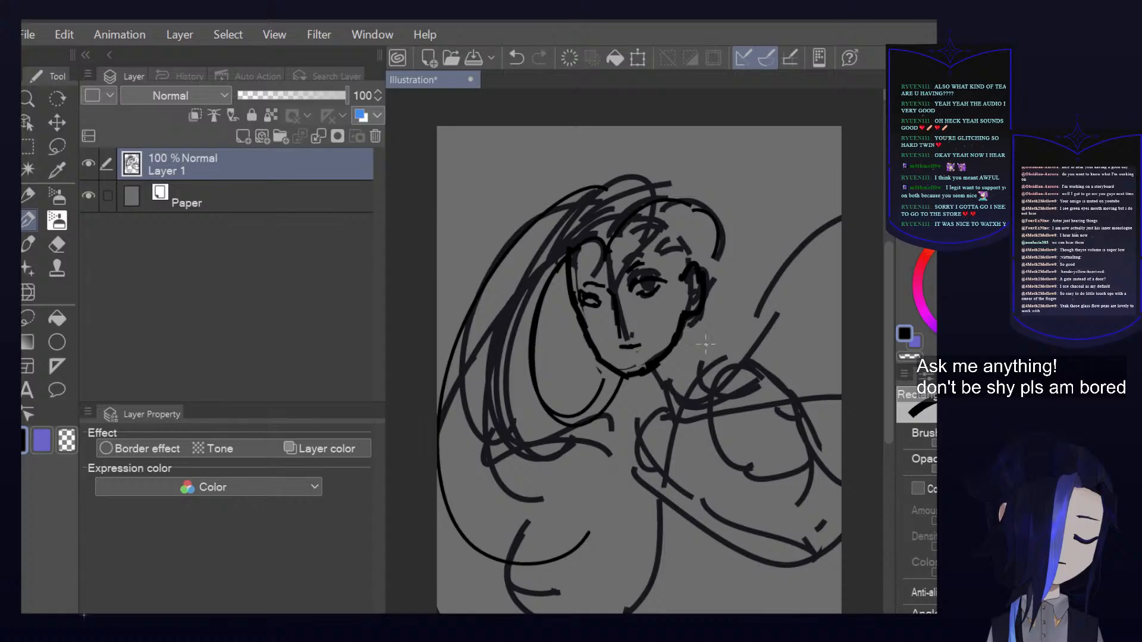
mouse_move(707, 356)
left_mouse_down()
mouse_move(794, 235)
mouse_move(842, 202)
left_mouse_up()
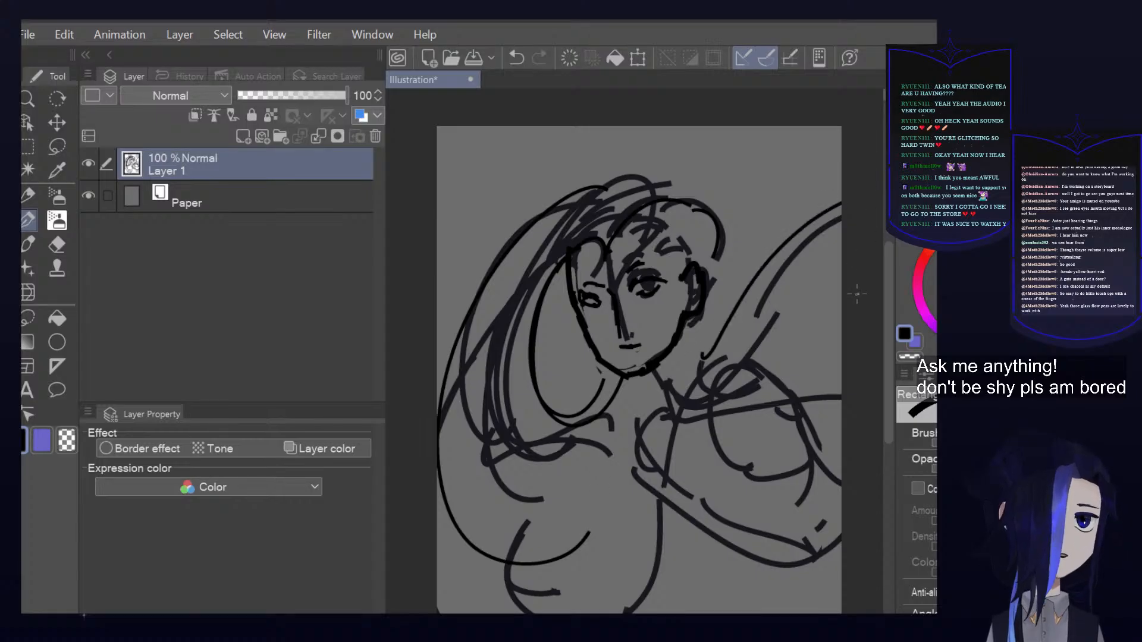